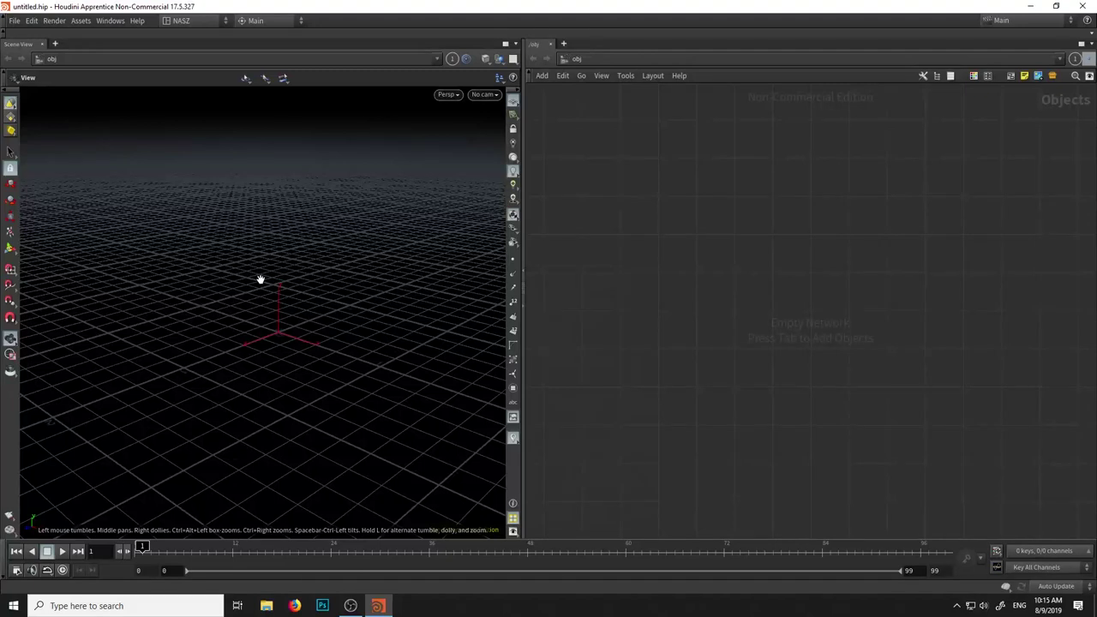
Open the viewport's Display Options on the Background image settings
key(d)
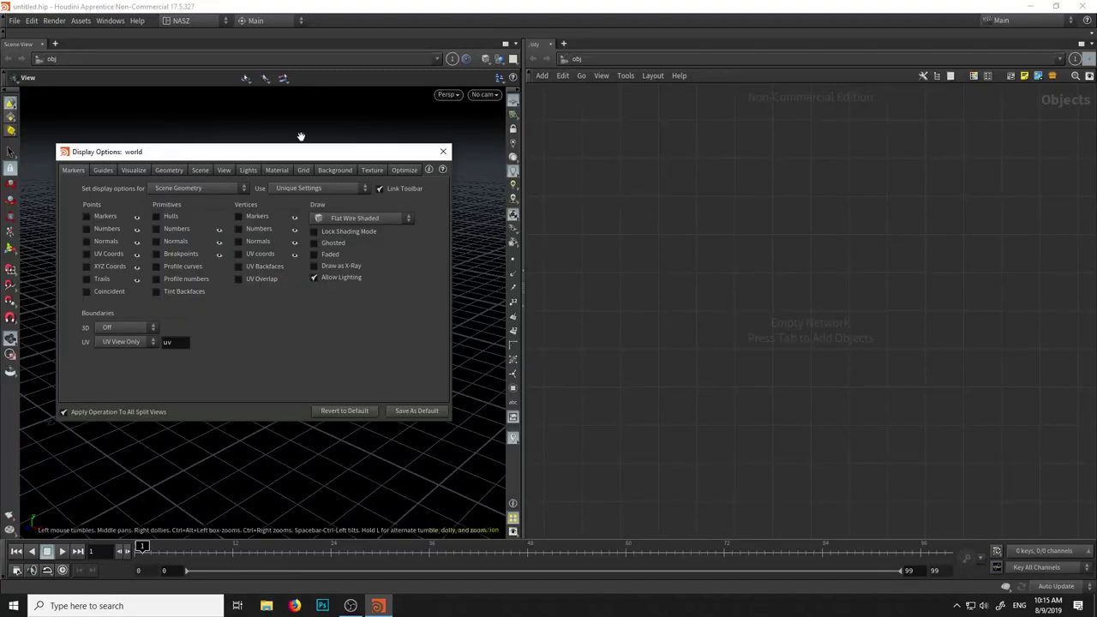
click(336, 170)
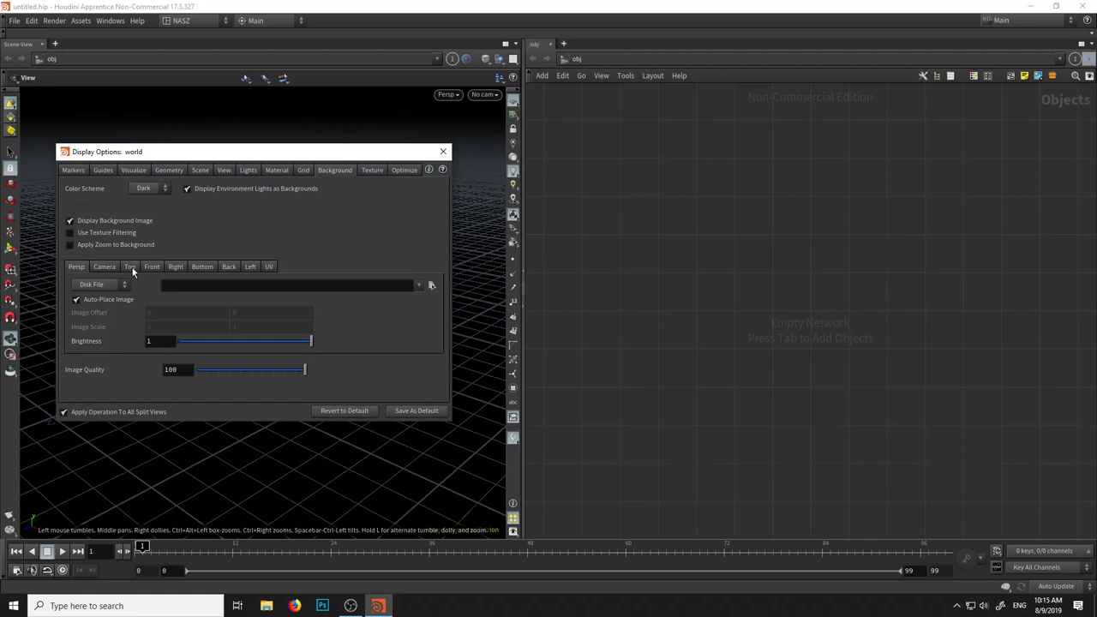
Browse for a background image into D:/802301/W2_Modeling/ref2 and try 42194-0-42194.jpg
click(431, 284)
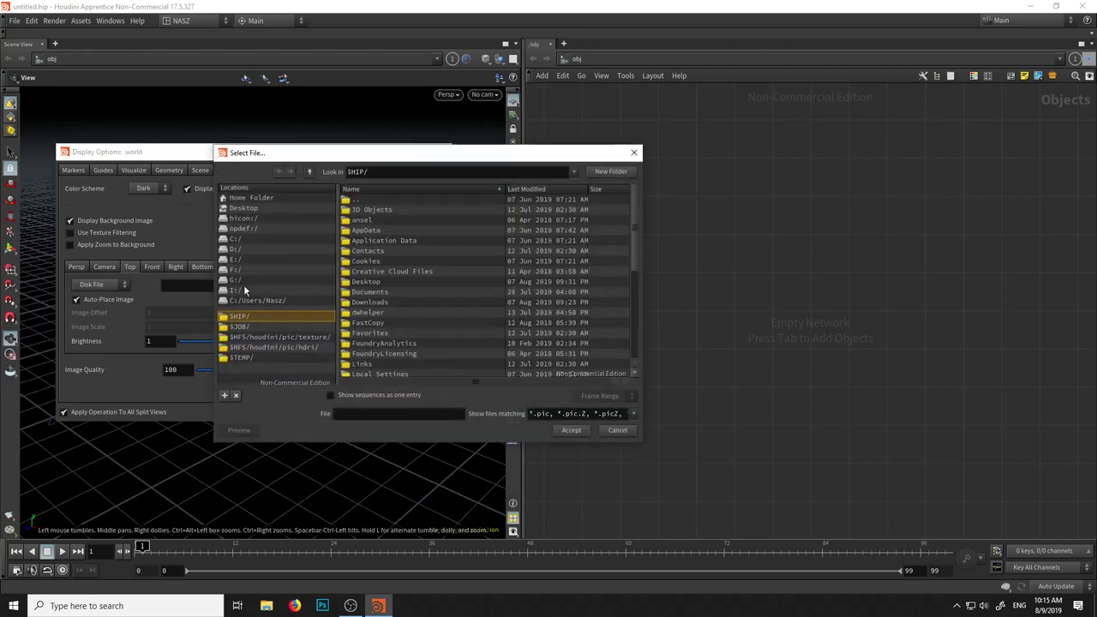
click(249, 259)
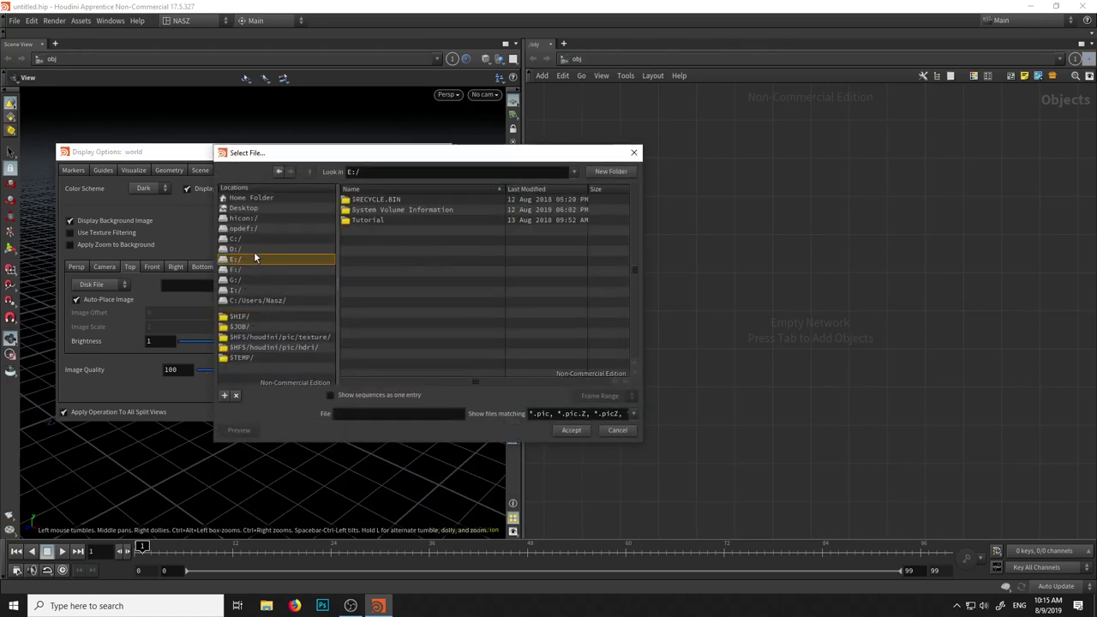
click(253, 249)
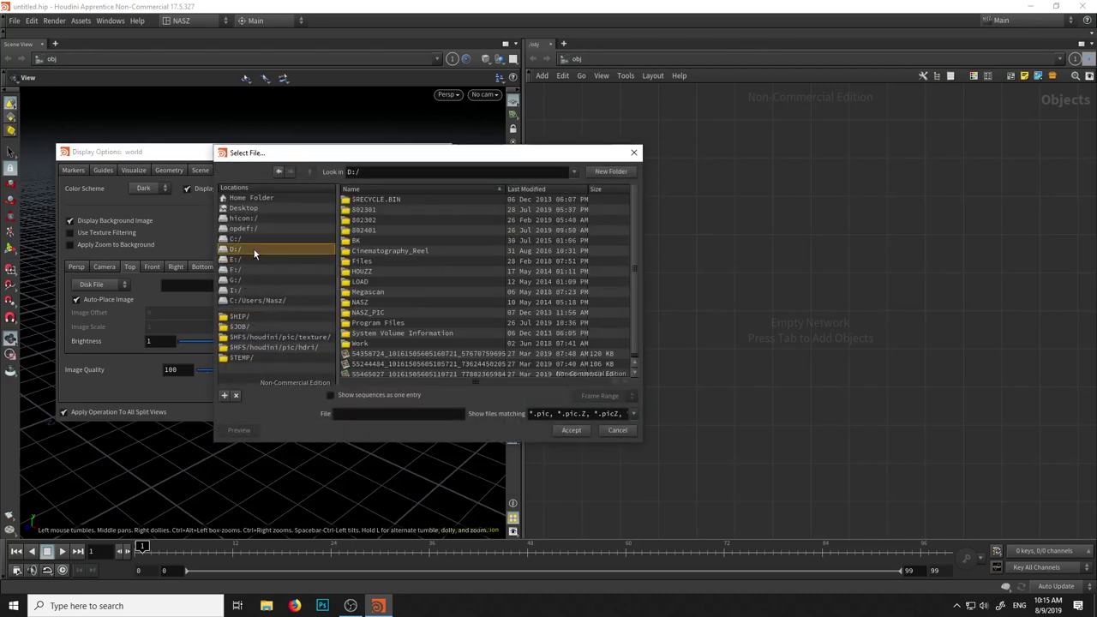
double_click(389, 210)
double_click(393, 219)
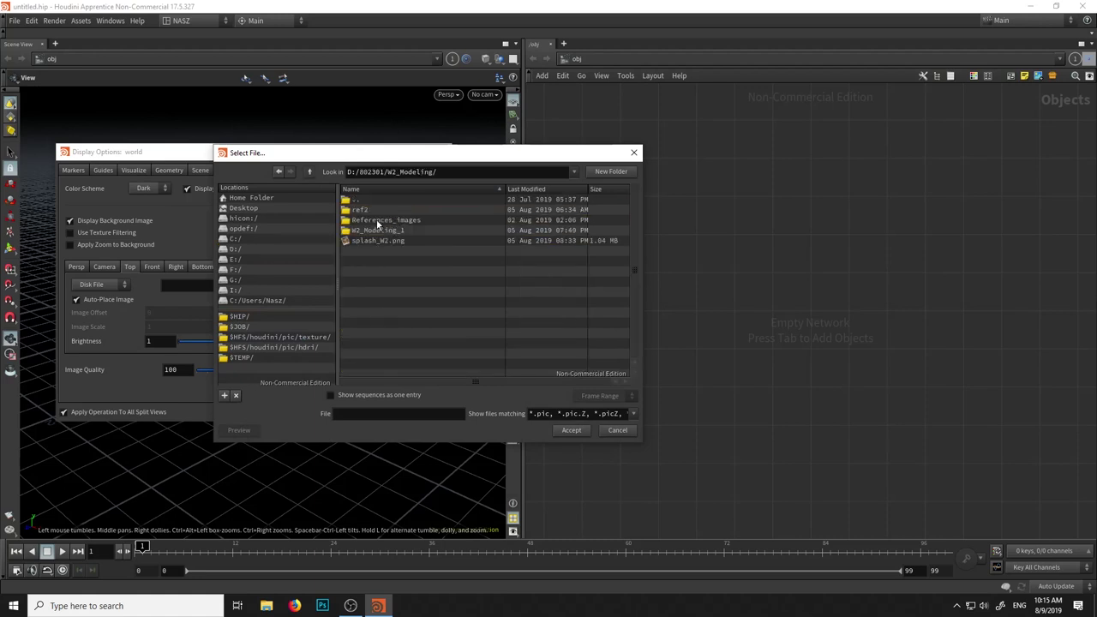
double_click(373, 211)
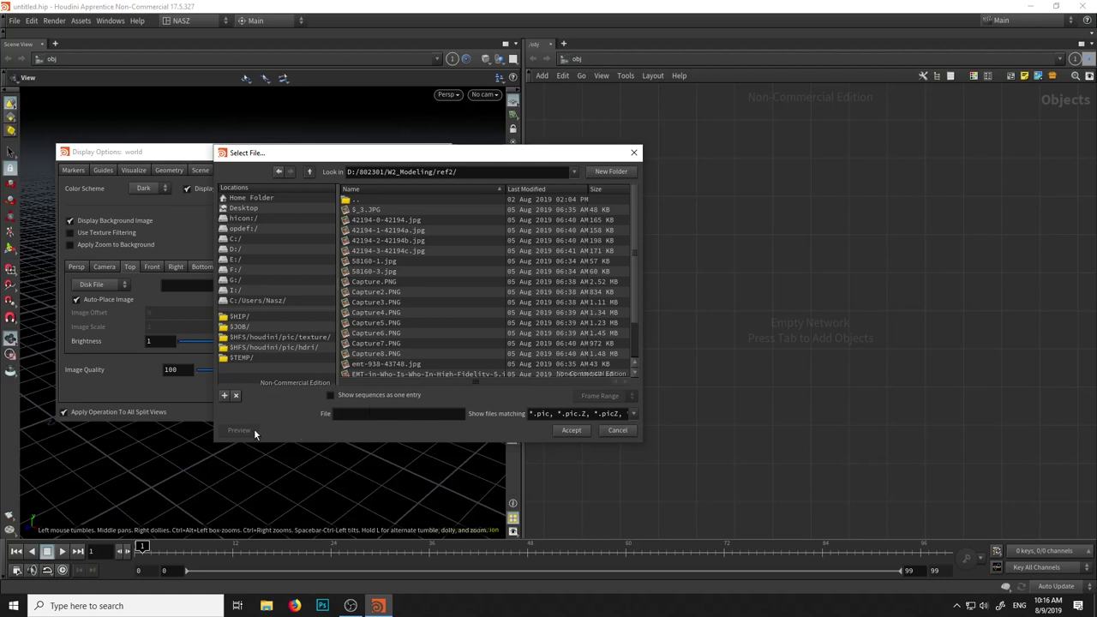
click(391, 221)
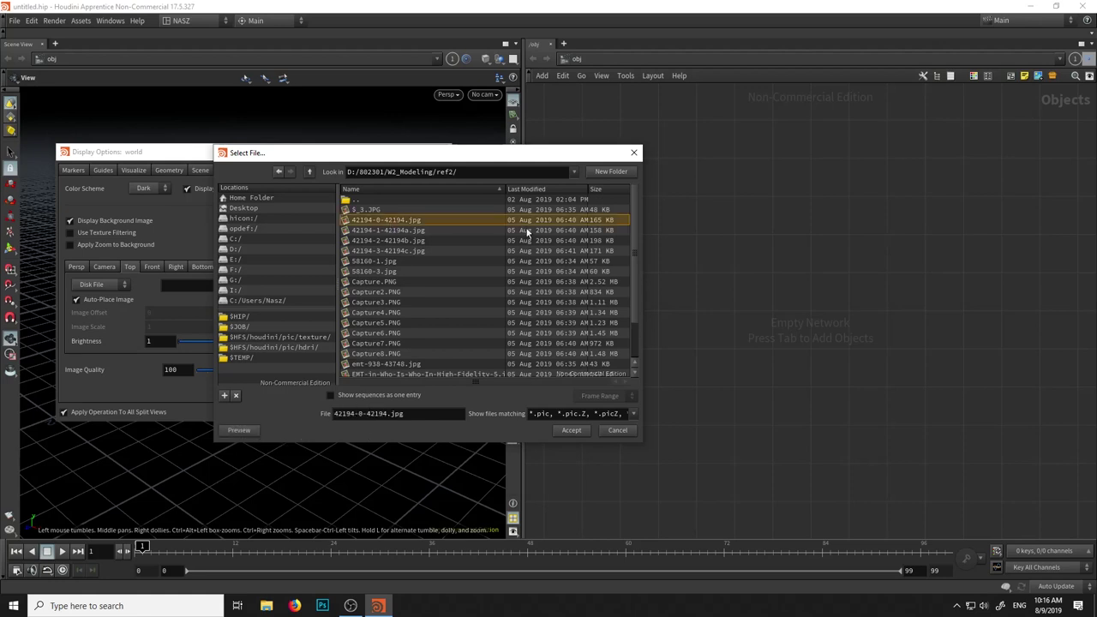
Assign References_images/Ortho/top.jpg as the top view's background image
scroll(420, 323, down, 2)
scroll(421, 323, up, 2)
click(359, 202)
double_click(360, 202)
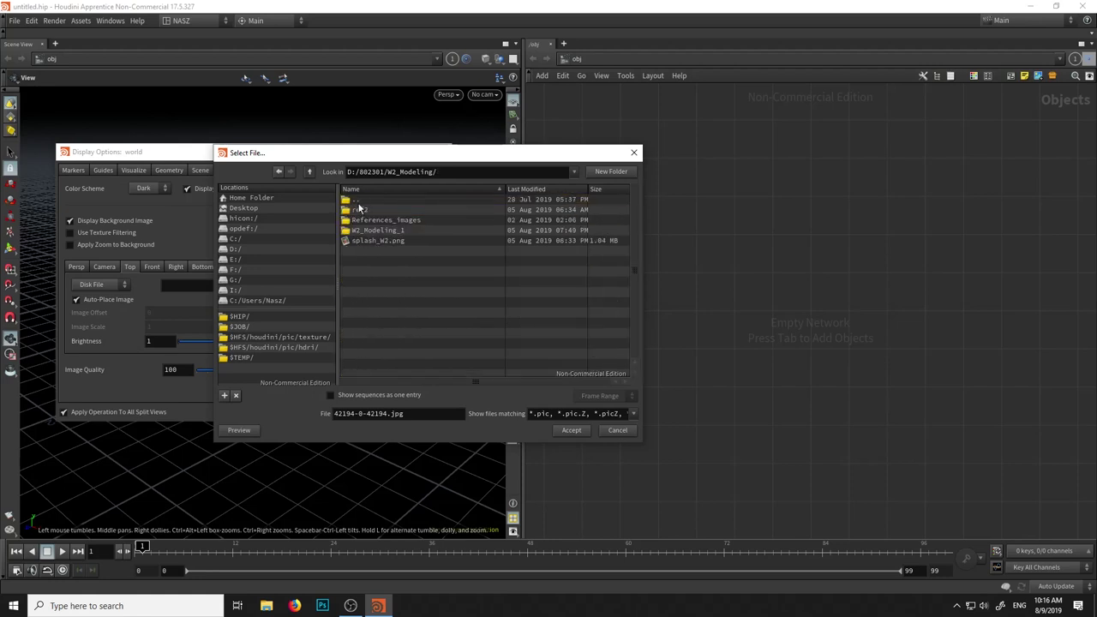
double_click(399, 220)
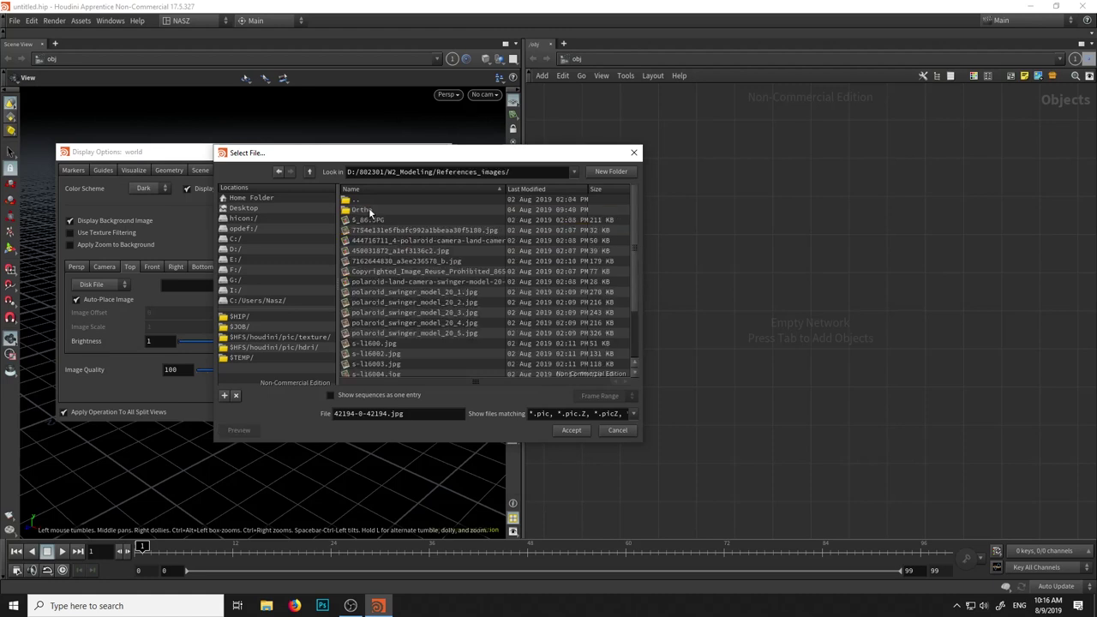
double_click(369, 210)
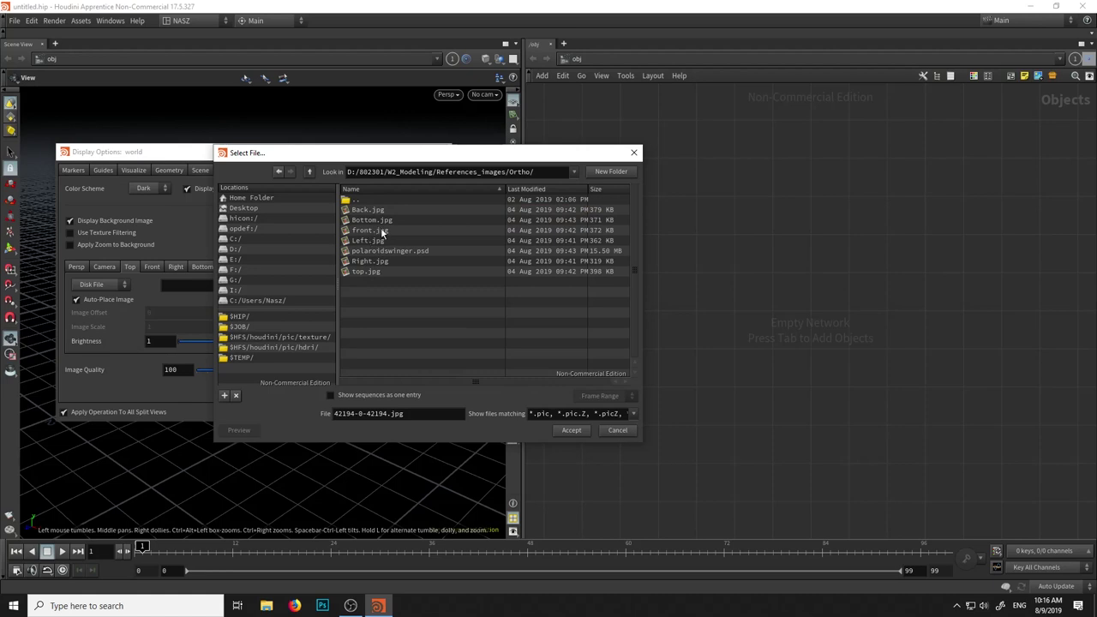
drag(376, 153, 391, 156)
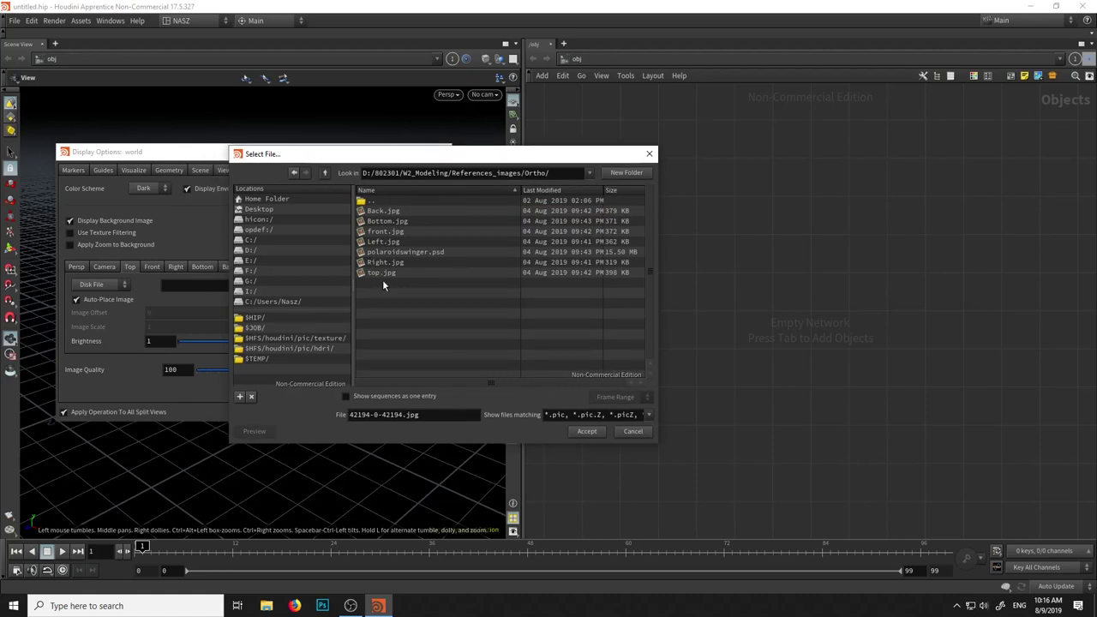
click(383, 274)
click(587, 431)
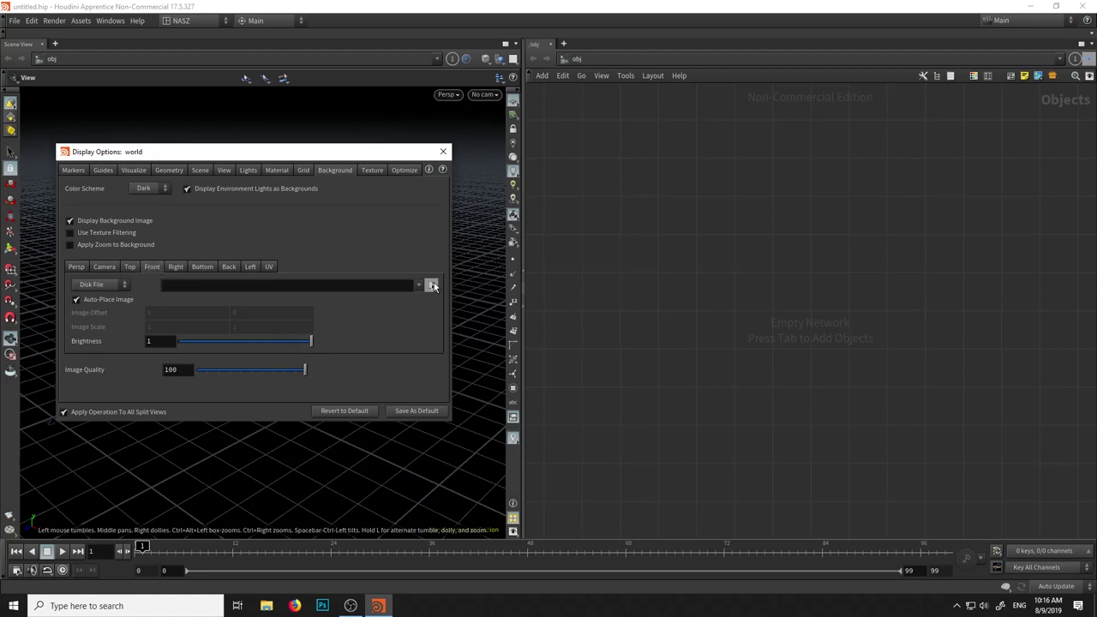
Assign front.jpg and Right.jpg as the front and right view backgrounds
click(431, 286)
click(388, 233)
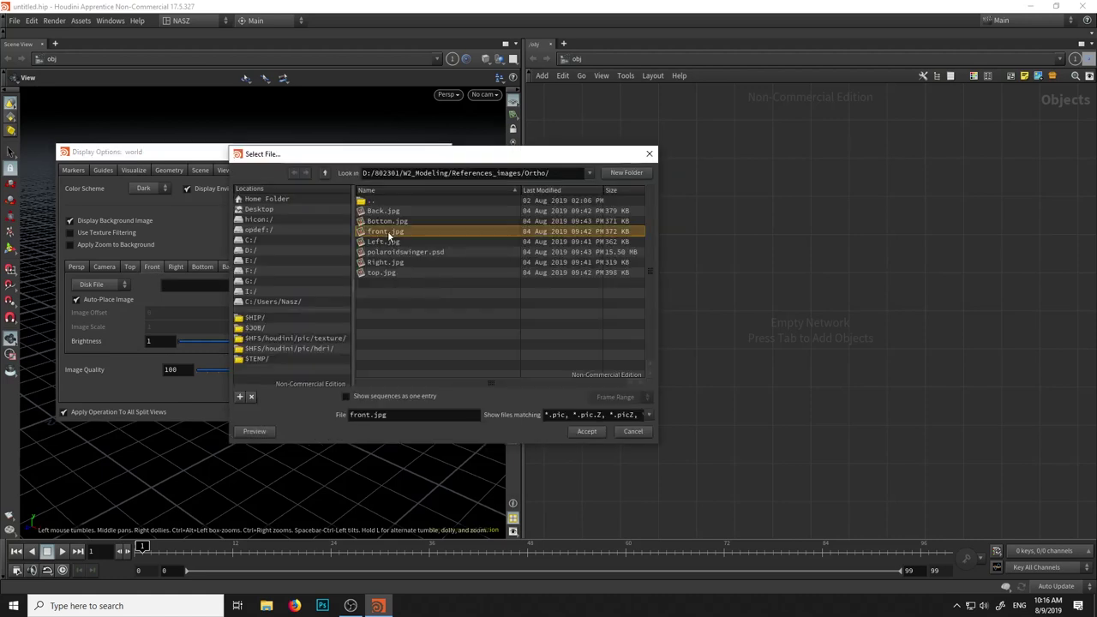
click(587, 431)
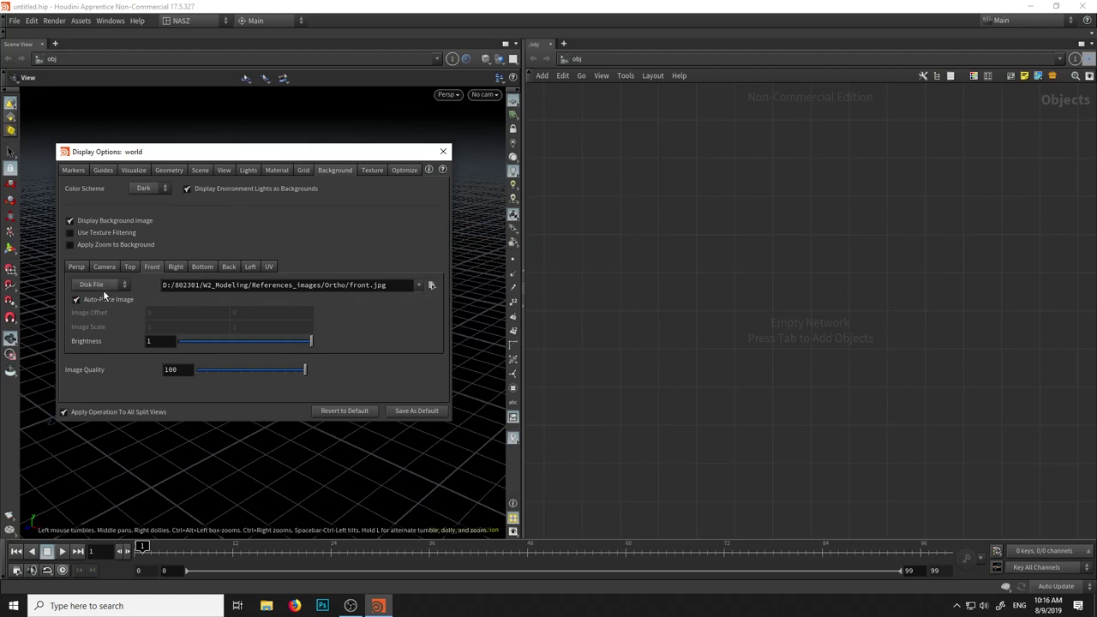
click(176, 269)
click(431, 285)
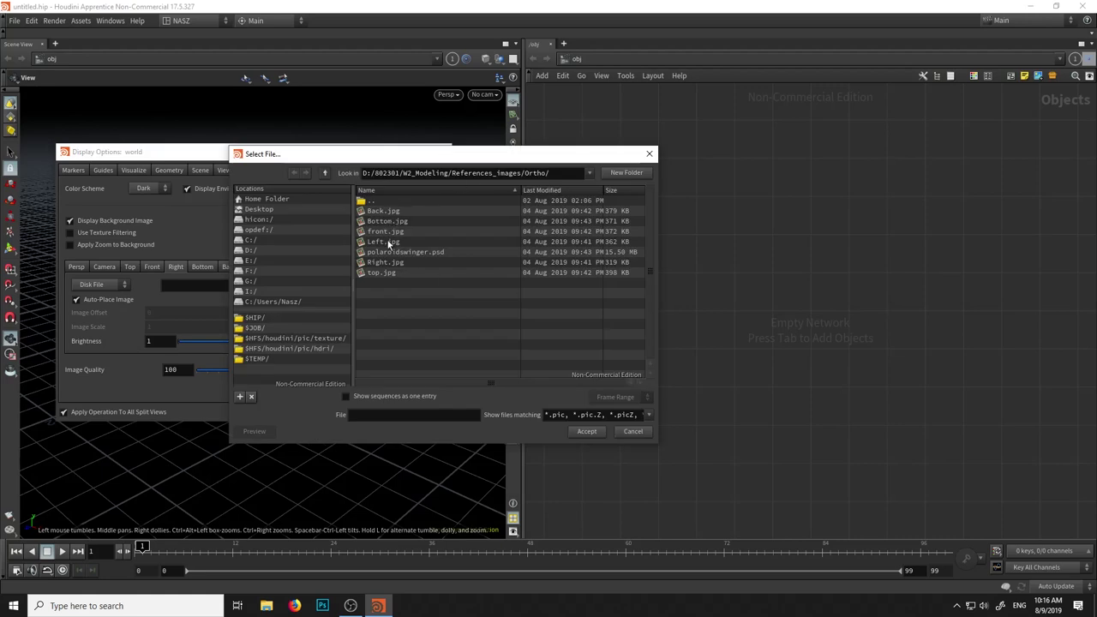
click(383, 263)
click(587, 431)
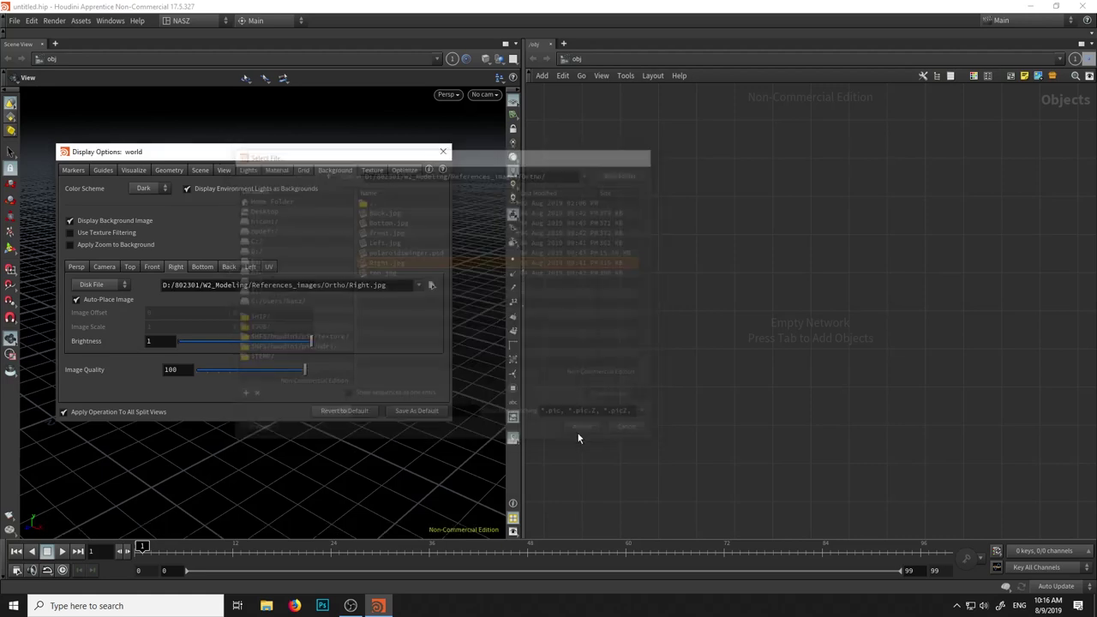
Assign Bottom.jpg and Back.jpg as the bottom and back view backgrounds
click(200, 267)
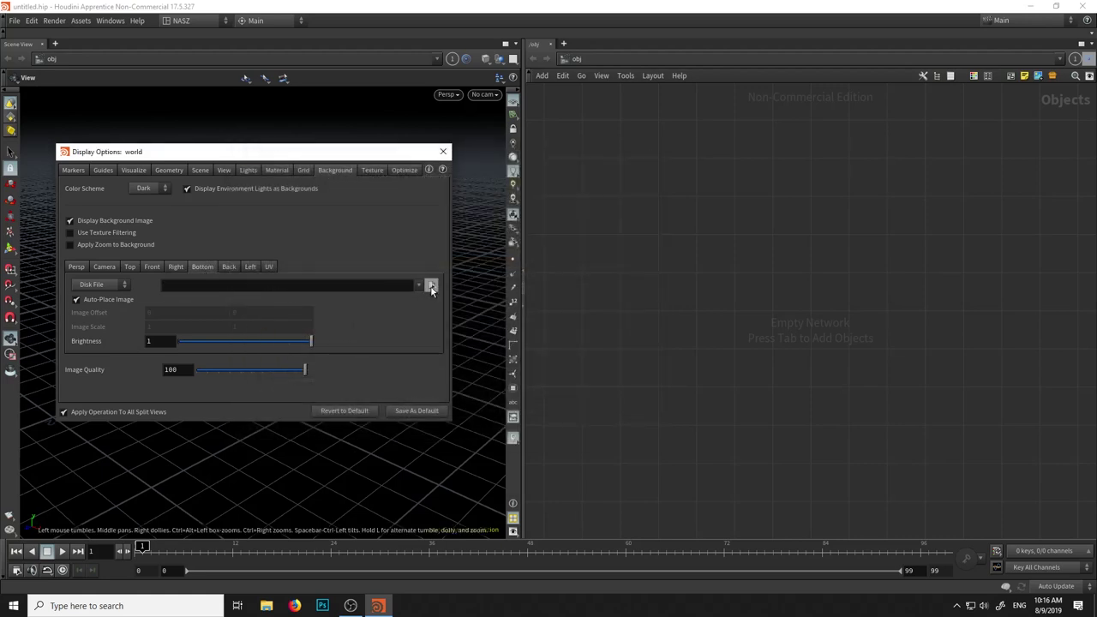
click(431, 285)
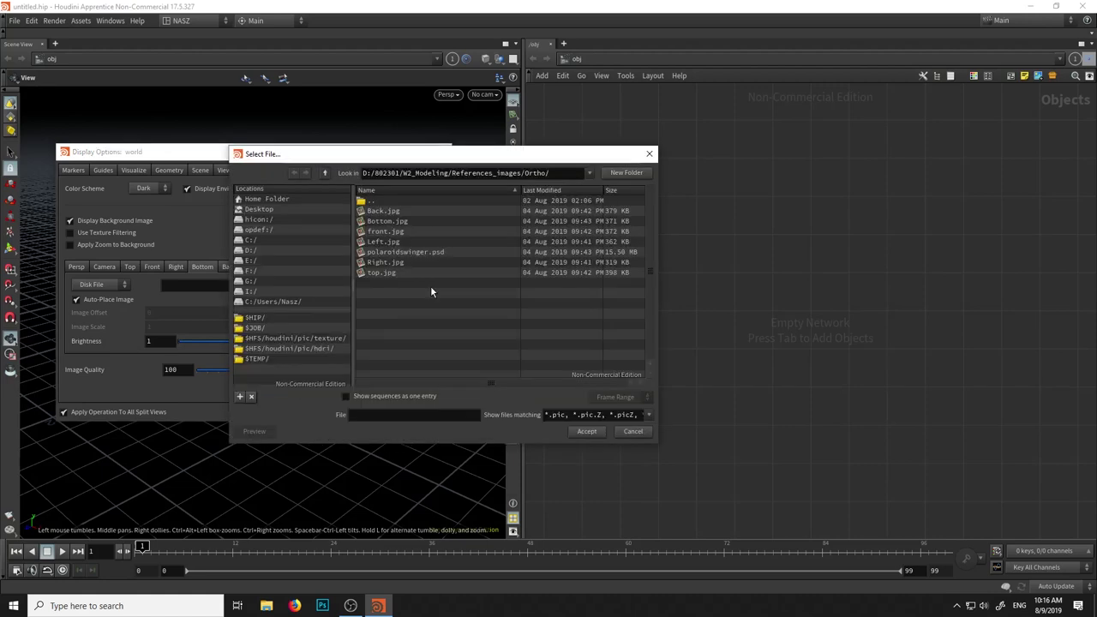
click(394, 223)
click(582, 433)
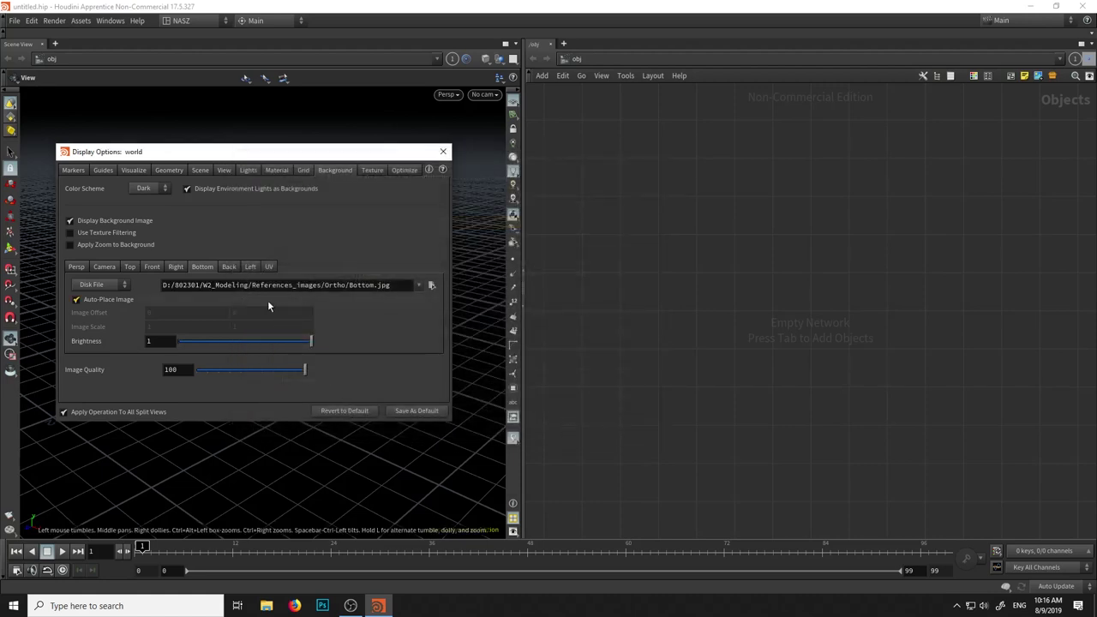
click(228, 267)
click(431, 285)
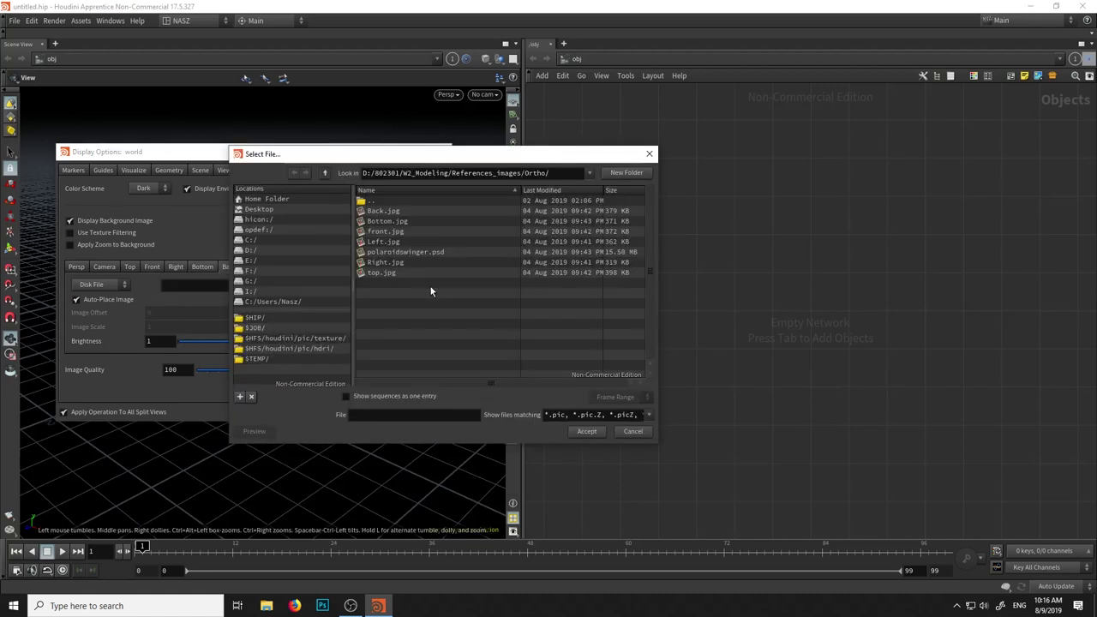
click(392, 210)
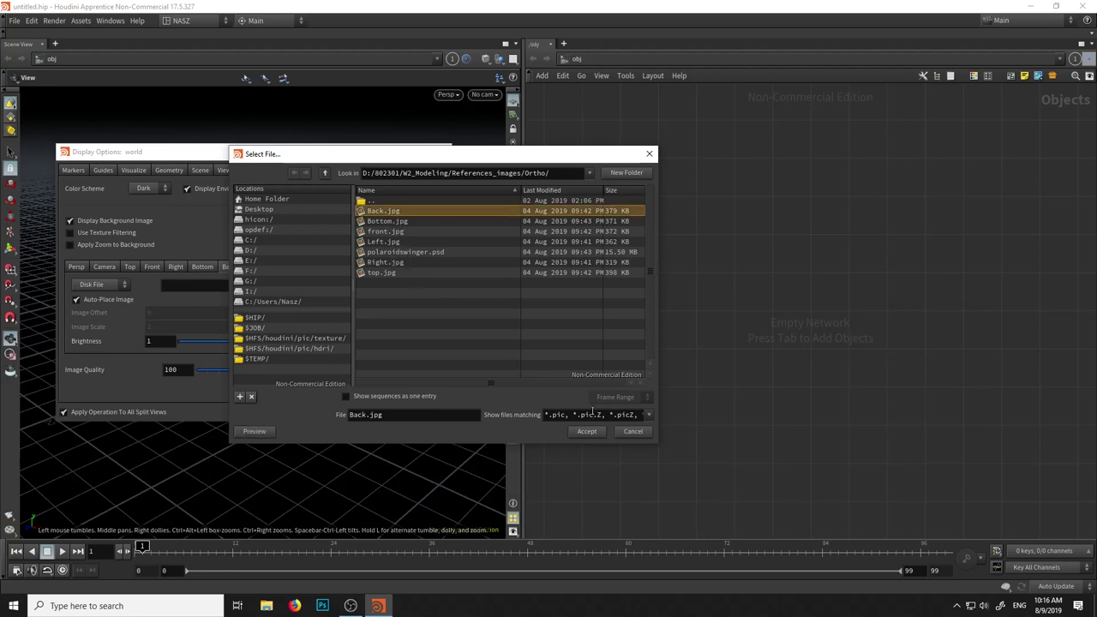
click(591, 432)
Assign Left.jpg to the left view, recheck assignments, and move Display Options aside
click(252, 266)
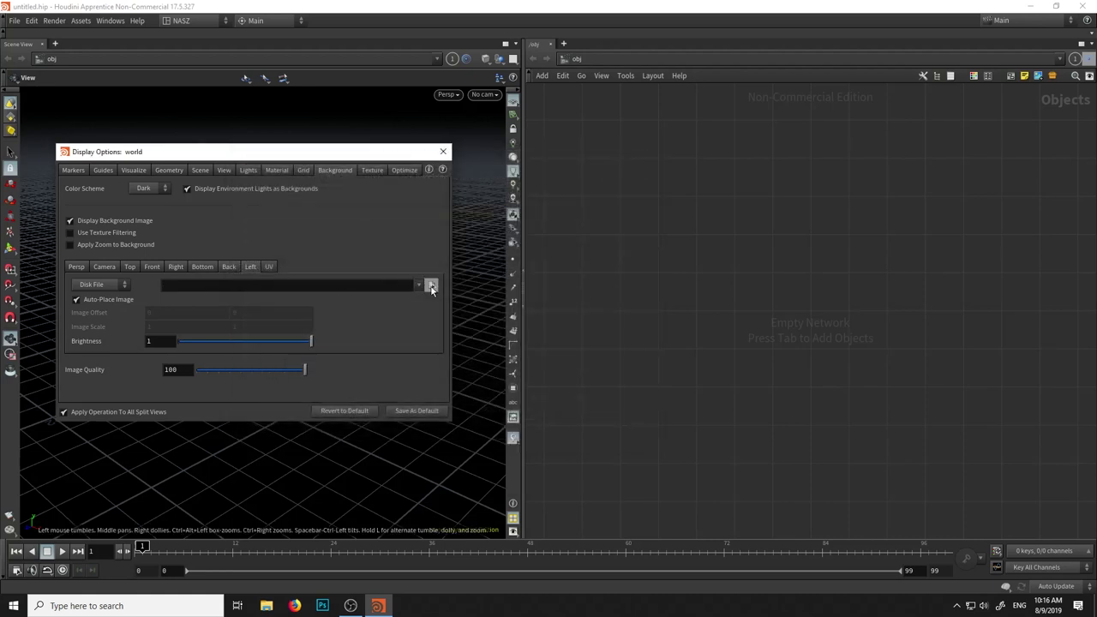
click(431, 285)
click(386, 242)
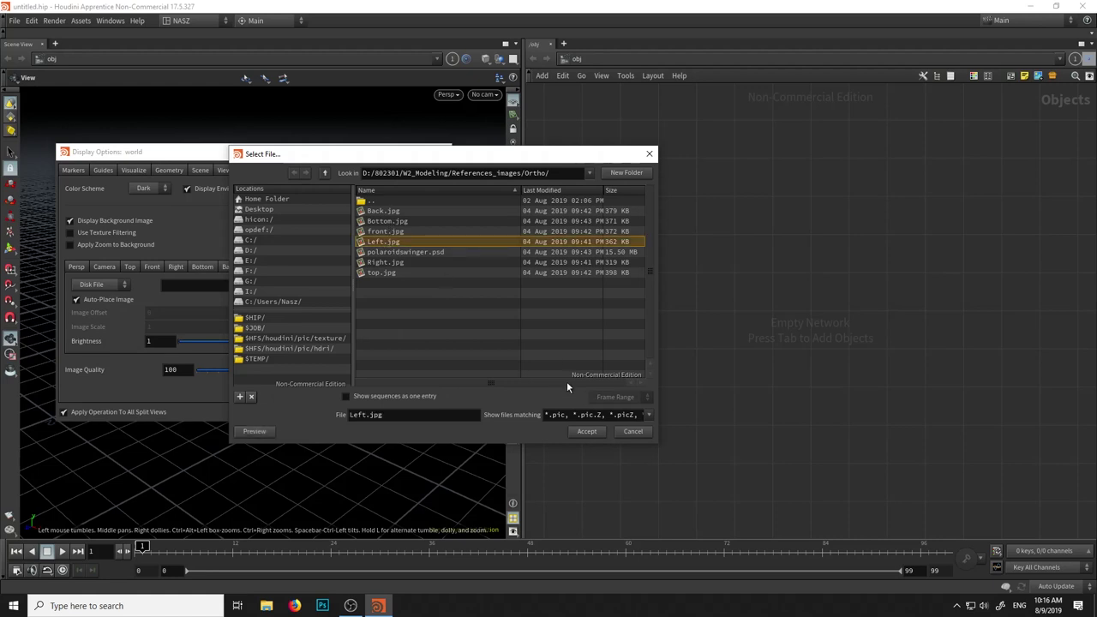
click(587, 432)
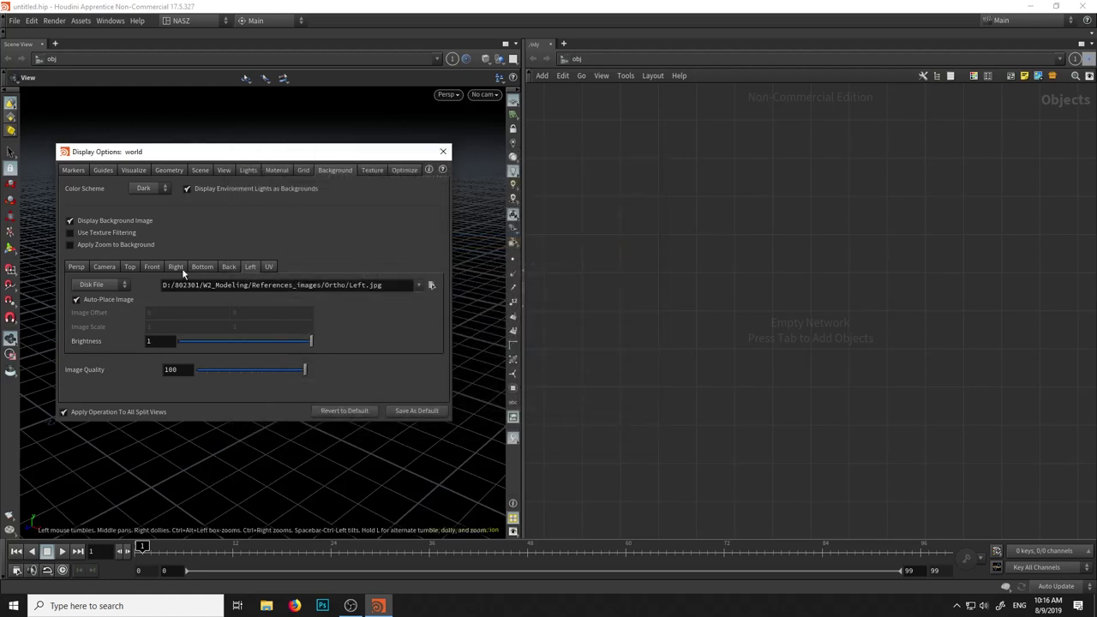
click(228, 267)
click(203, 267)
click(129, 267)
drag(201, 159, 610, 163)
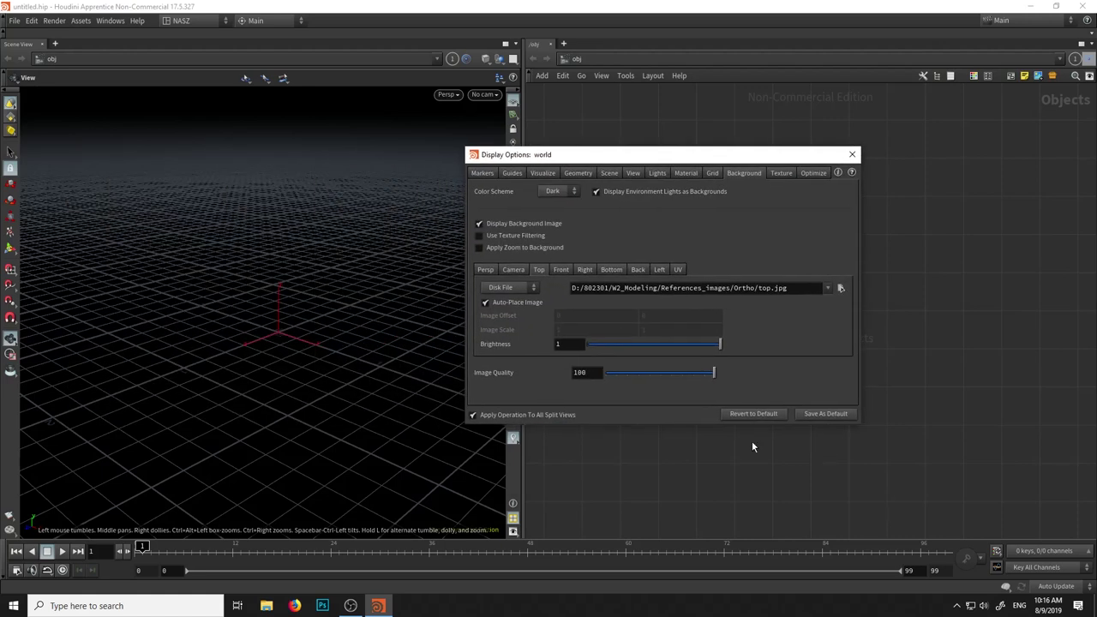
Cycle the viewport through the top, front and right views to check their references
click(448, 95)
mouse_move(463, 118)
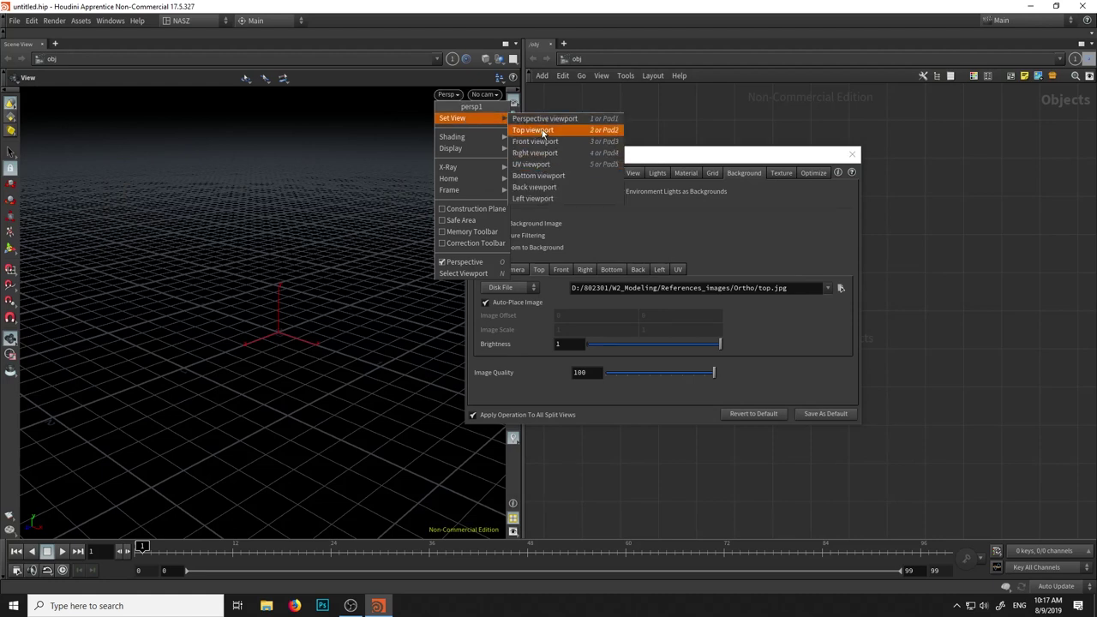
click(541, 129)
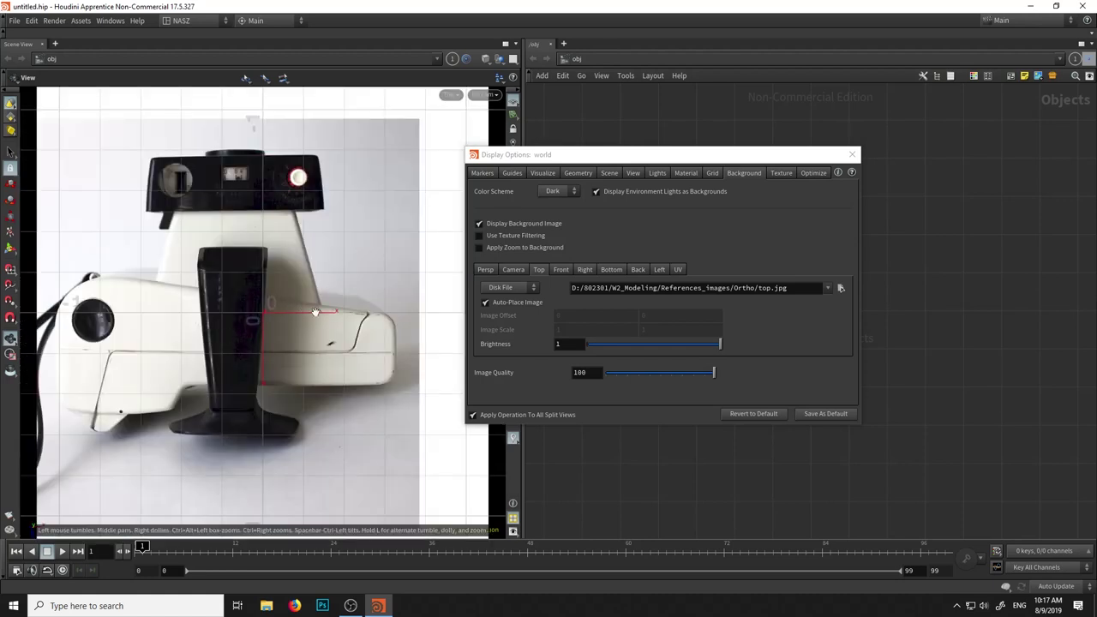
mouse_move(255, 277)
middle_down()
mouse_move(310, 283)
mouse_move(256, 283)
middle_up()
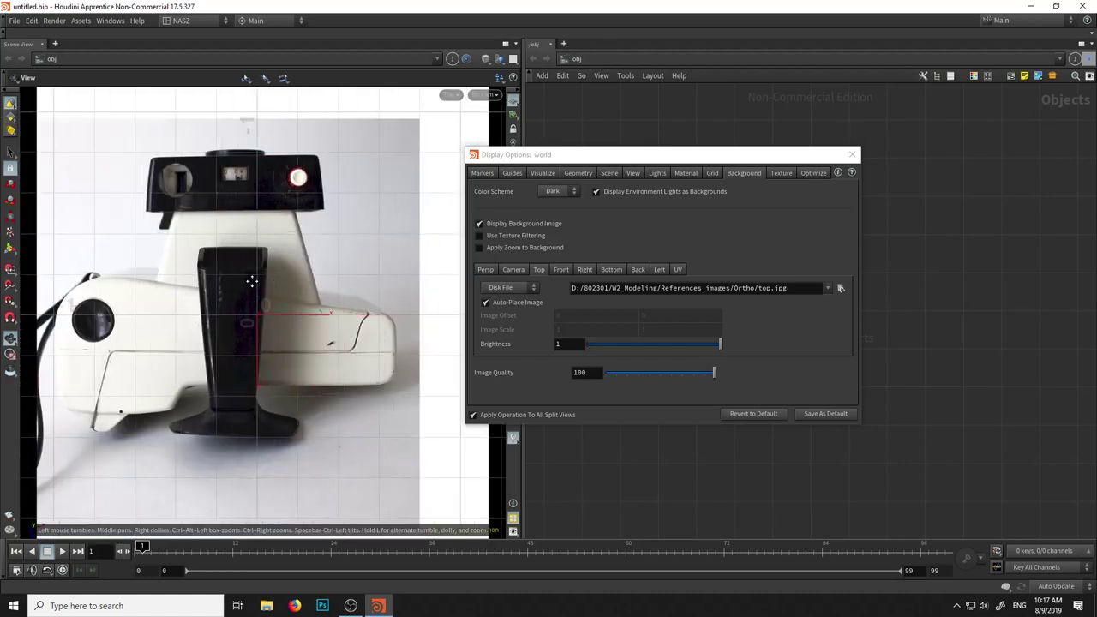
click(453, 95)
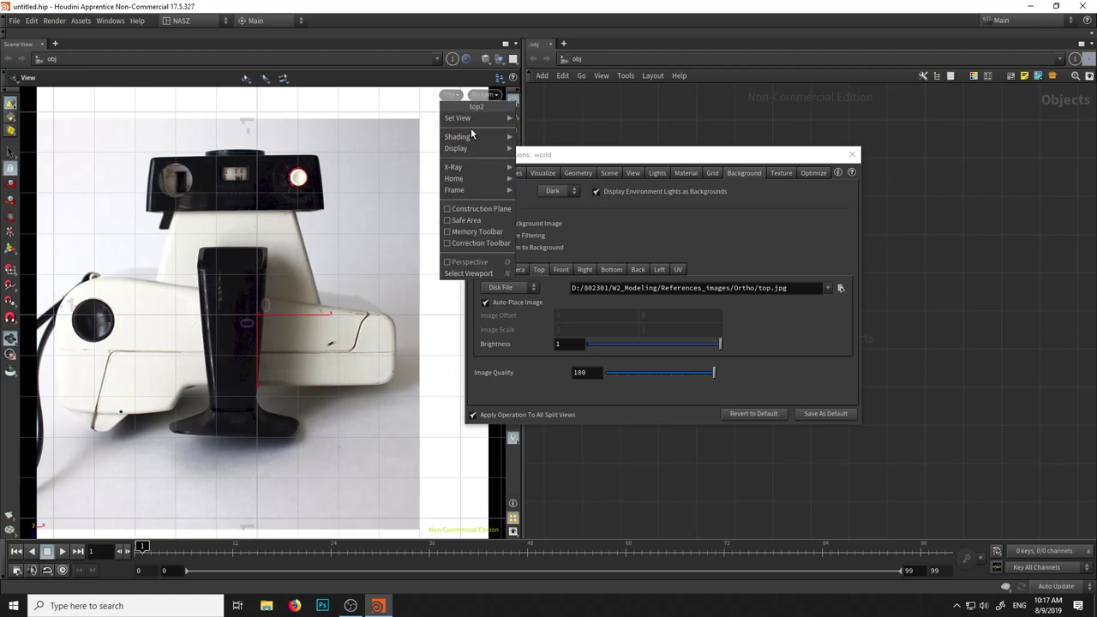
mouse_move(458, 118)
click(540, 142)
click(450, 95)
click(537, 155)
click(447, 95)
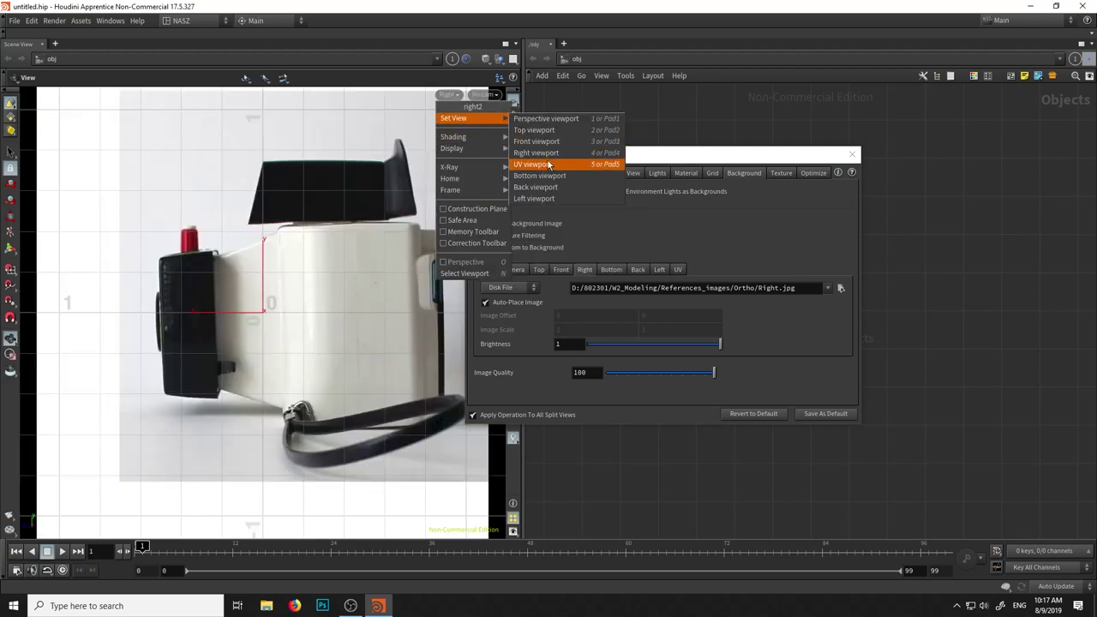
click(527, 155)
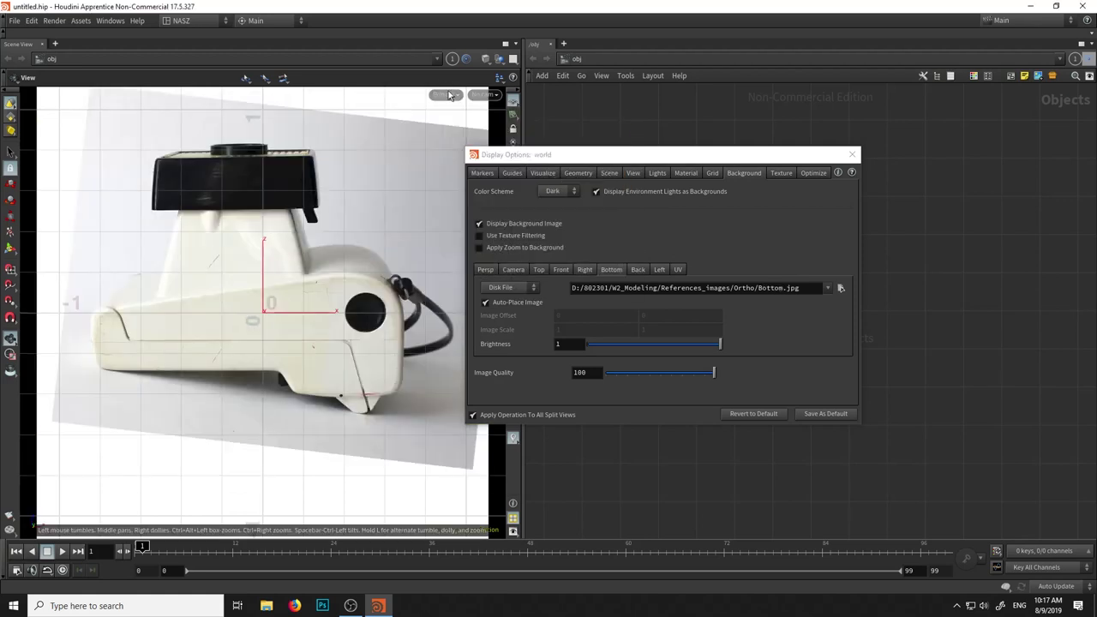
View the bottom, back and left references, then return to the perspective view
click(446, 94)
click(538, 188)
click(447, 94)
click(538, 198)
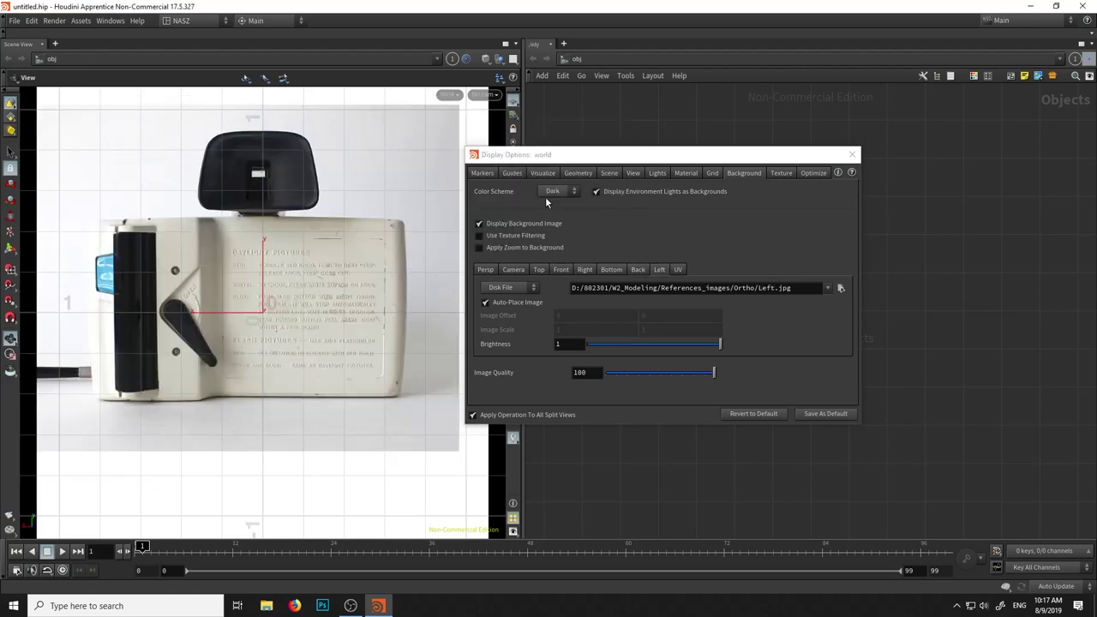
click(450, 94)
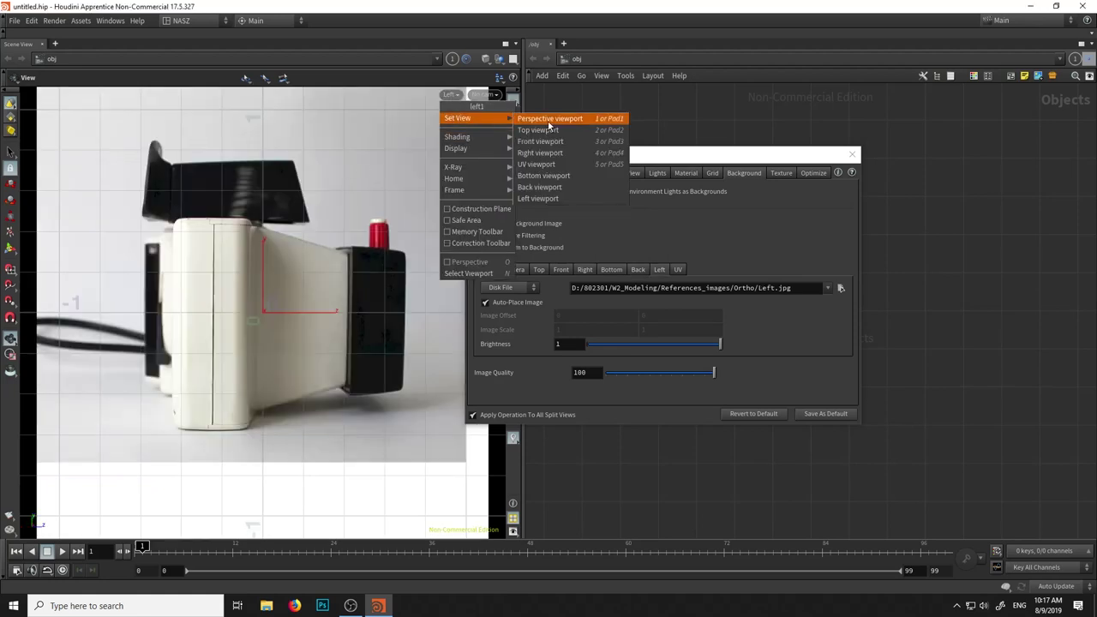
click(551, 120)
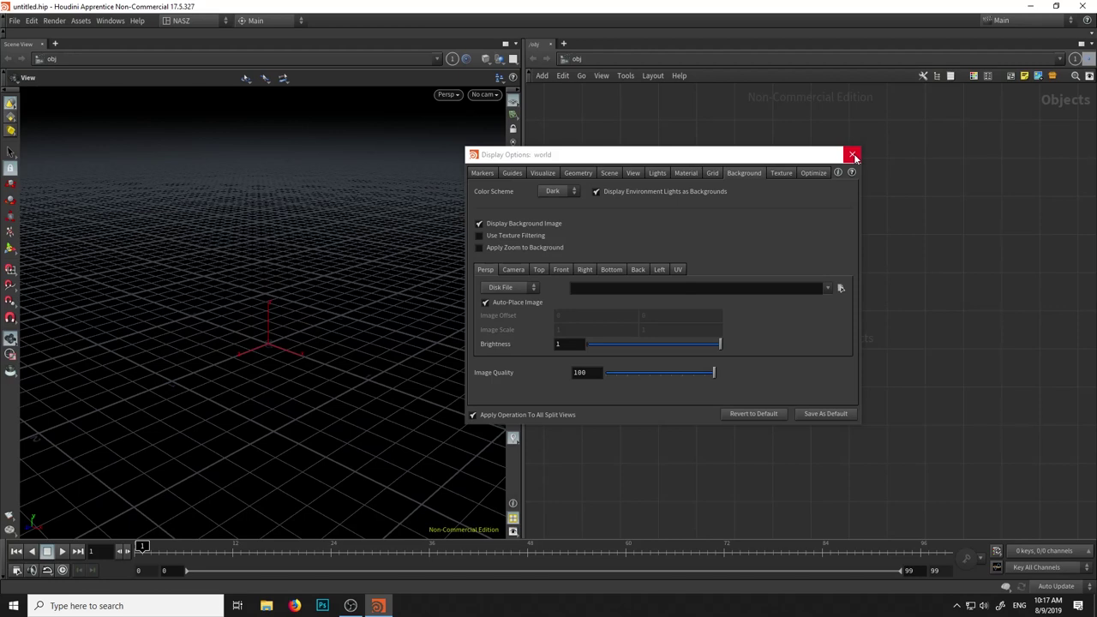
drag(296, 331, 297, 305)
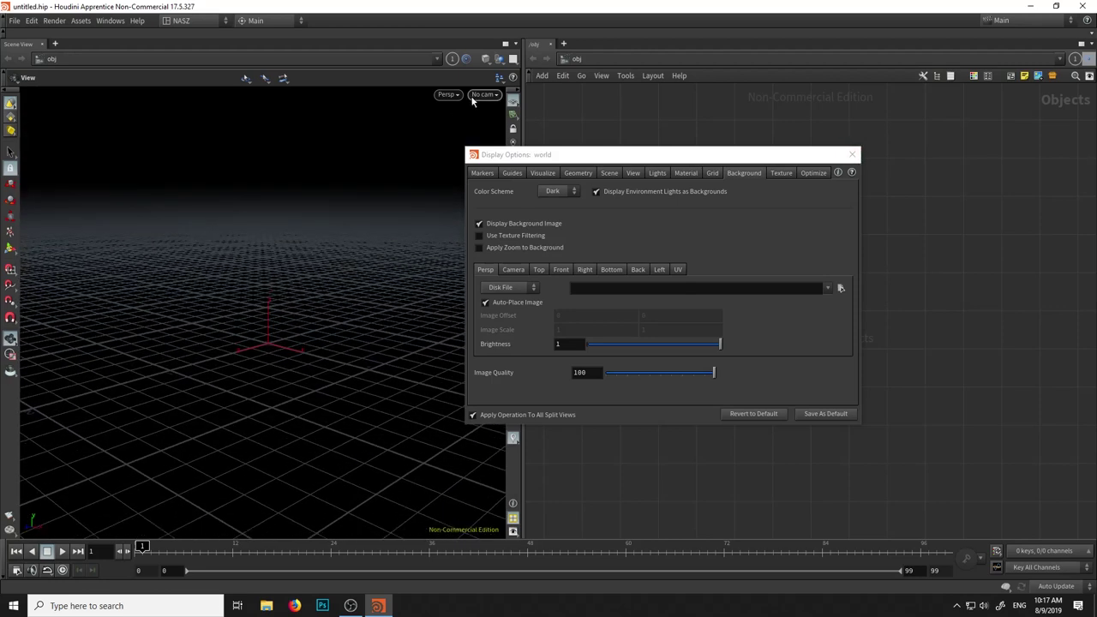
Switch to the top view and turn off Auto-Place Image for the Top background
click(452, 96)
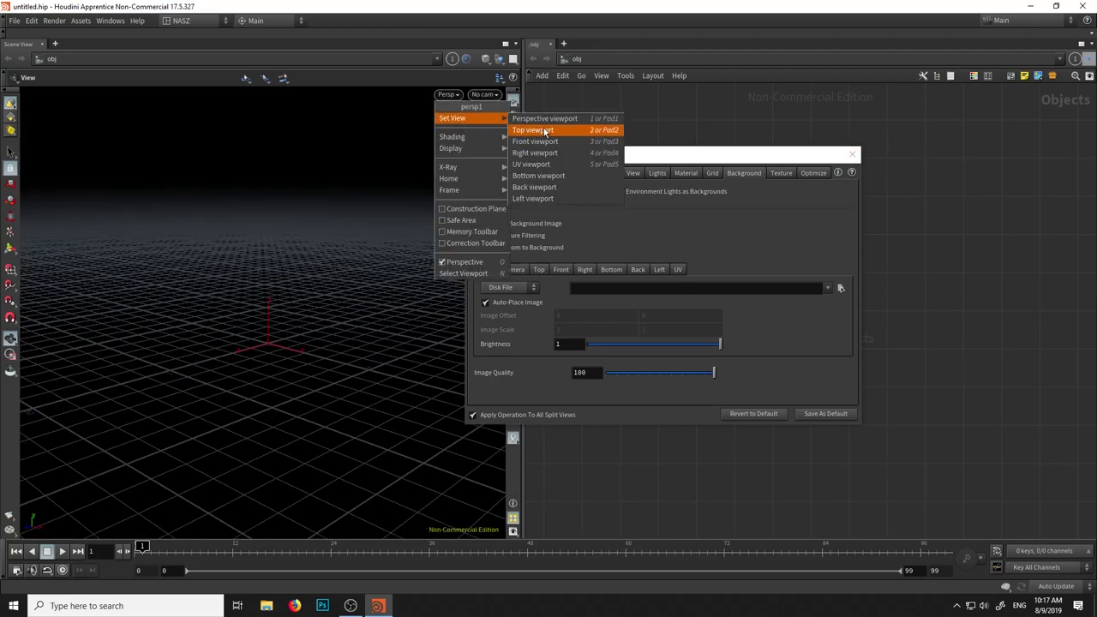
click(533, 130)
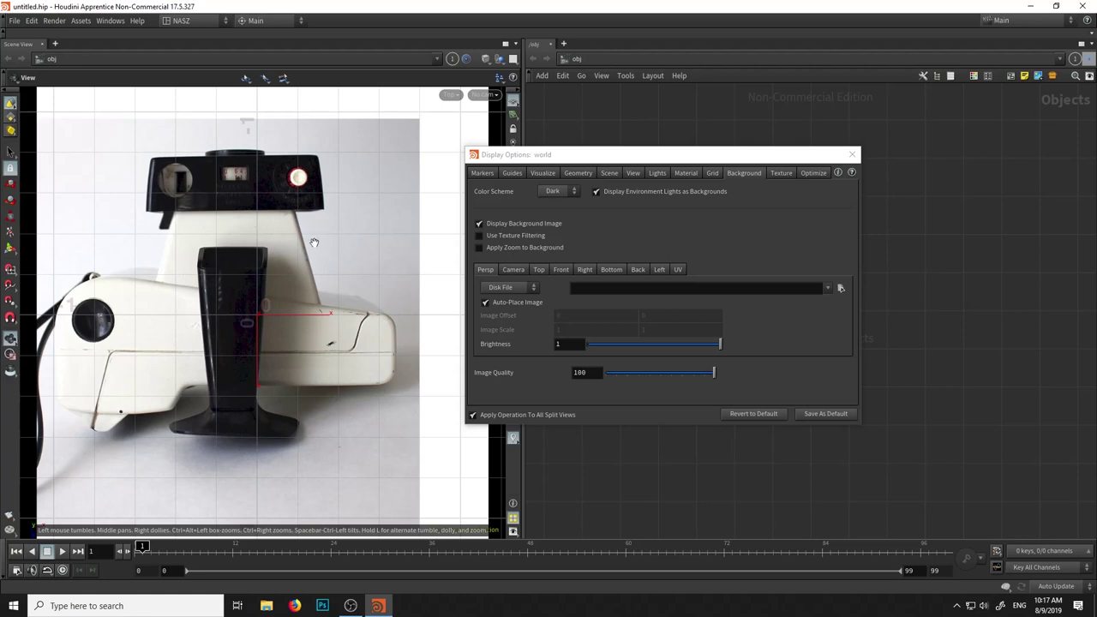
click(545, 270)
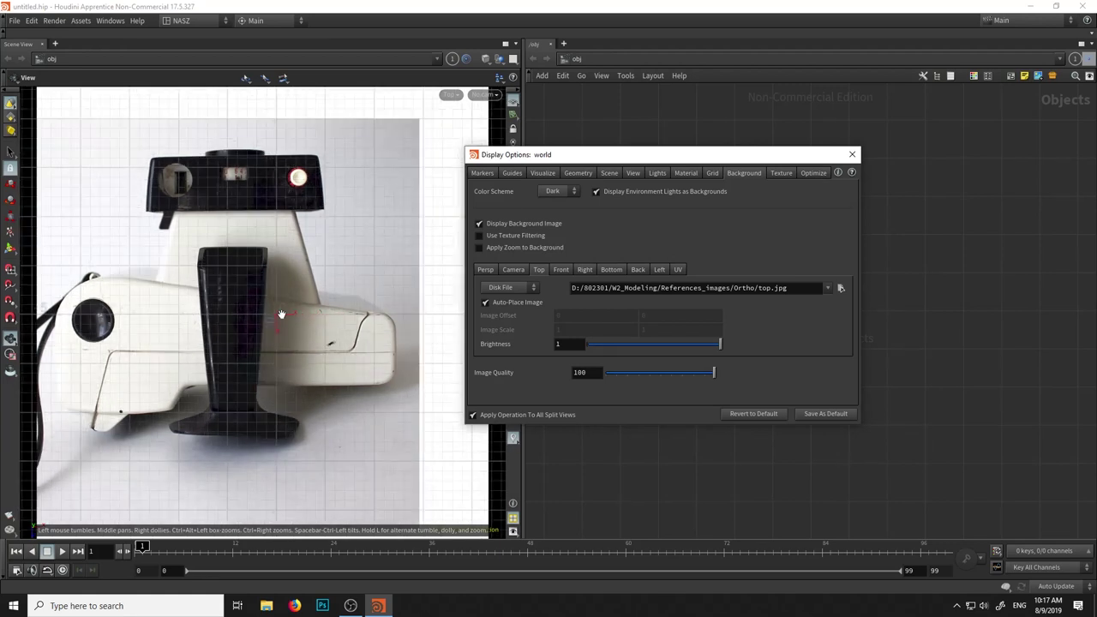
click(486, 302)
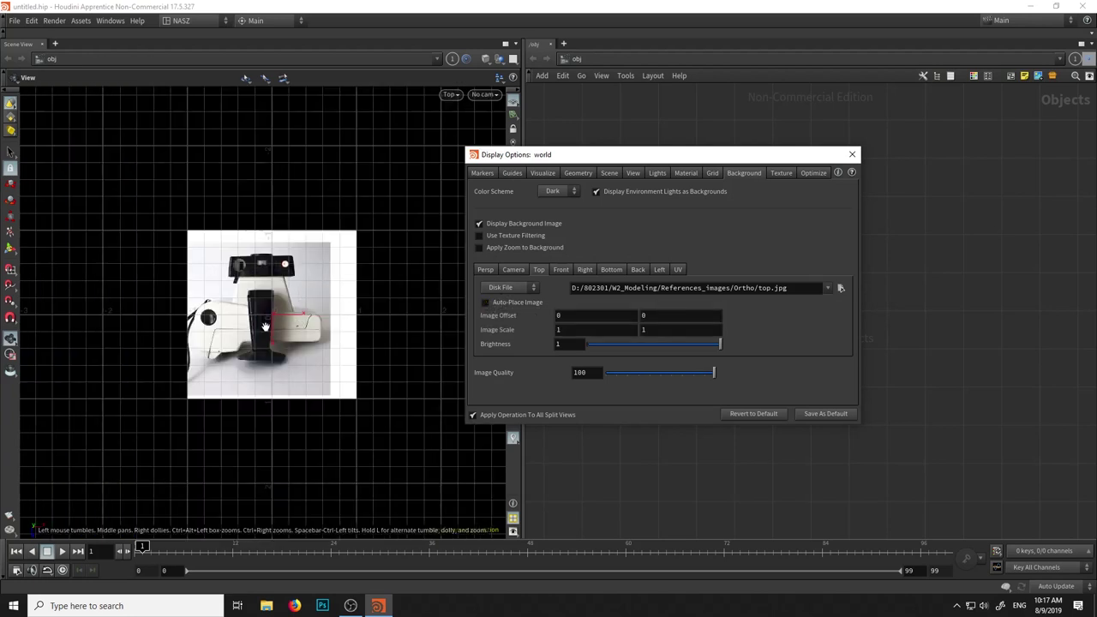
scroll(266, 326, up, 3)
scroll(266, 326, down, 6)
scroll(266, 326, down, 2)
scroll(266, 326, up, 3)
scroll(266, 326, up, 3)
scroll(266, 327, up, 1)
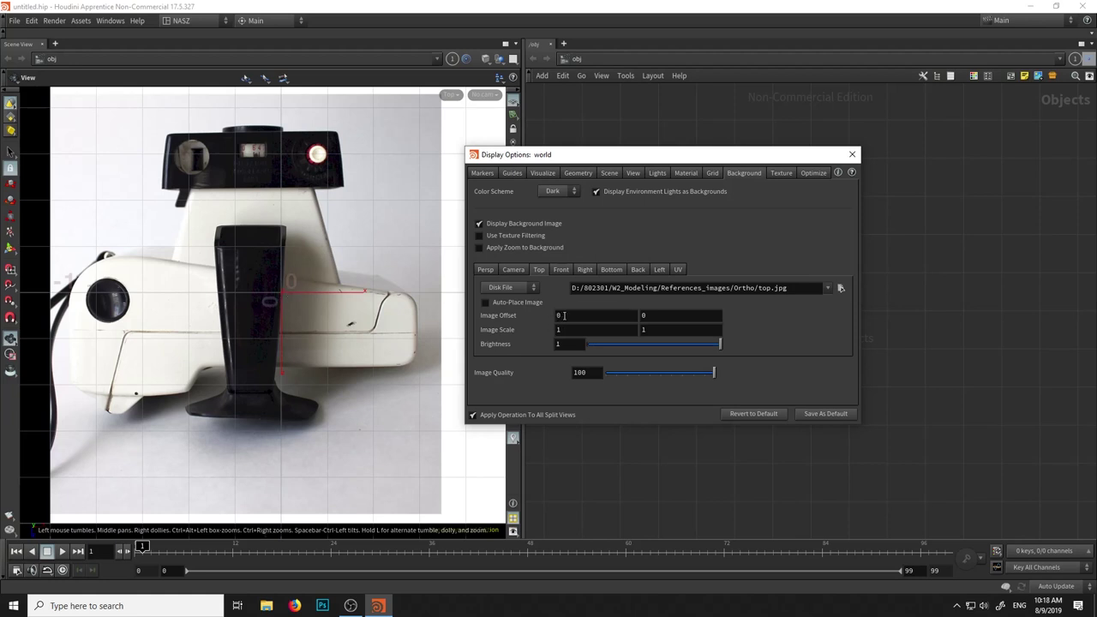
Set the top reference's horizontal Image Offset to 0.12
mouse_move(563, 316)
middle_down()
mouse_move(602, 343)
mouse_move(639, 344)
middle_up()
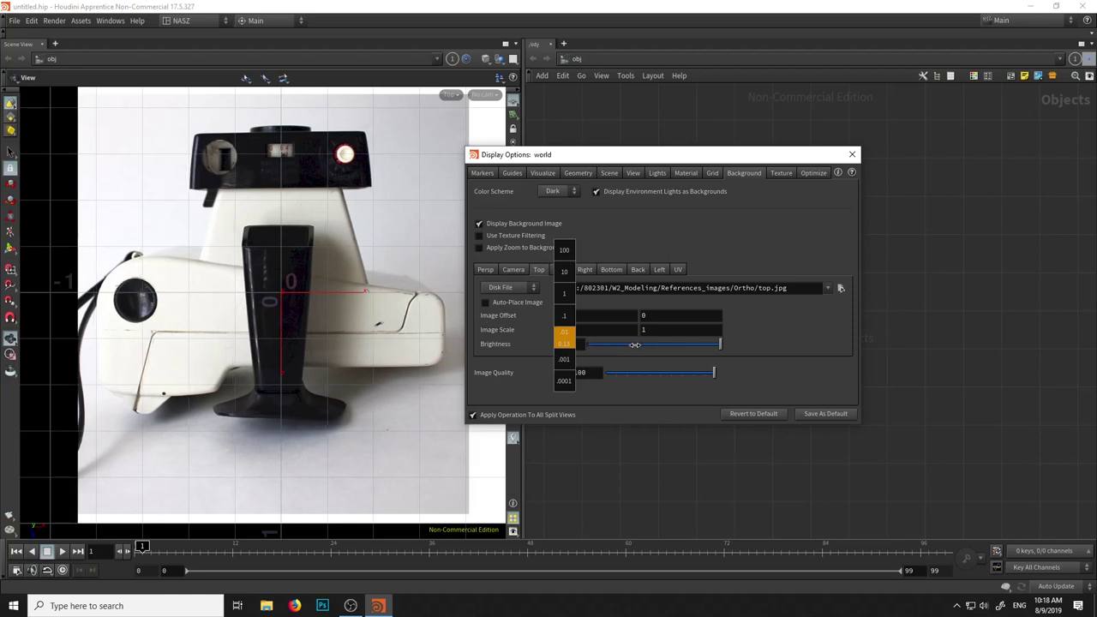
middle_drag(634, 344, 632, 344)
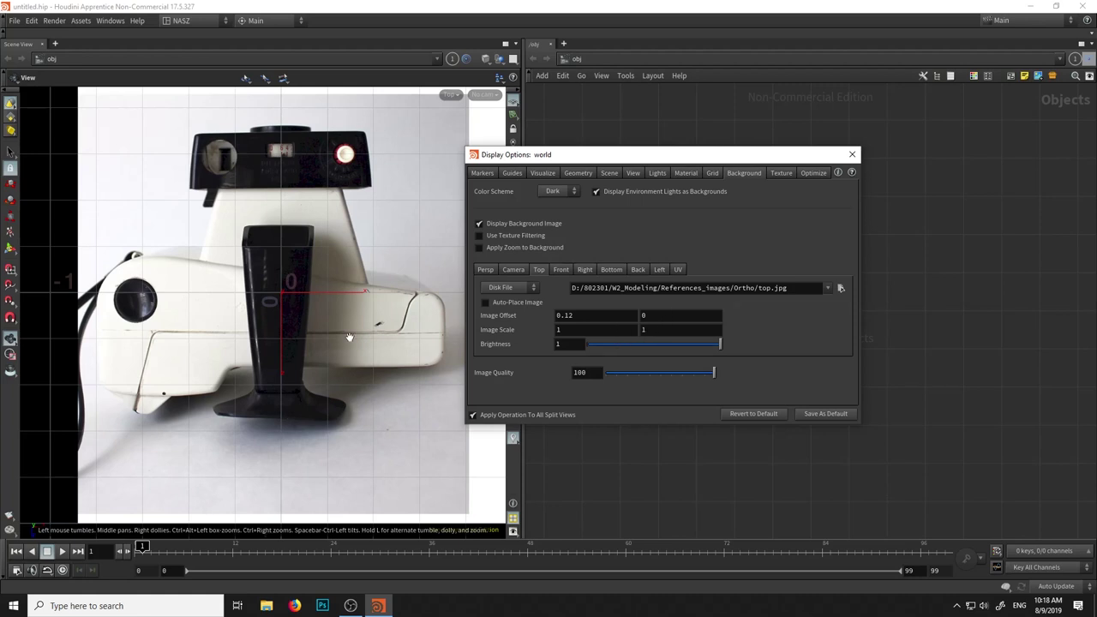
scroll(348, 337, down, 2)
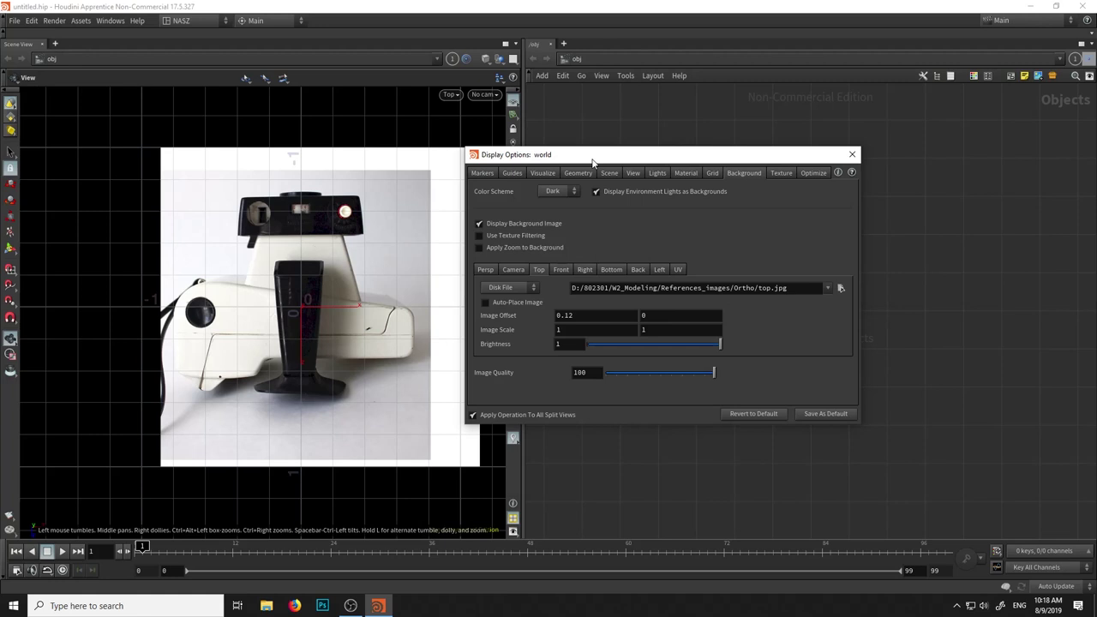
Set the top reference's vertical Image Offset to 0.32 after browsing other view tabs
click(562, 270)
click(613, 270)
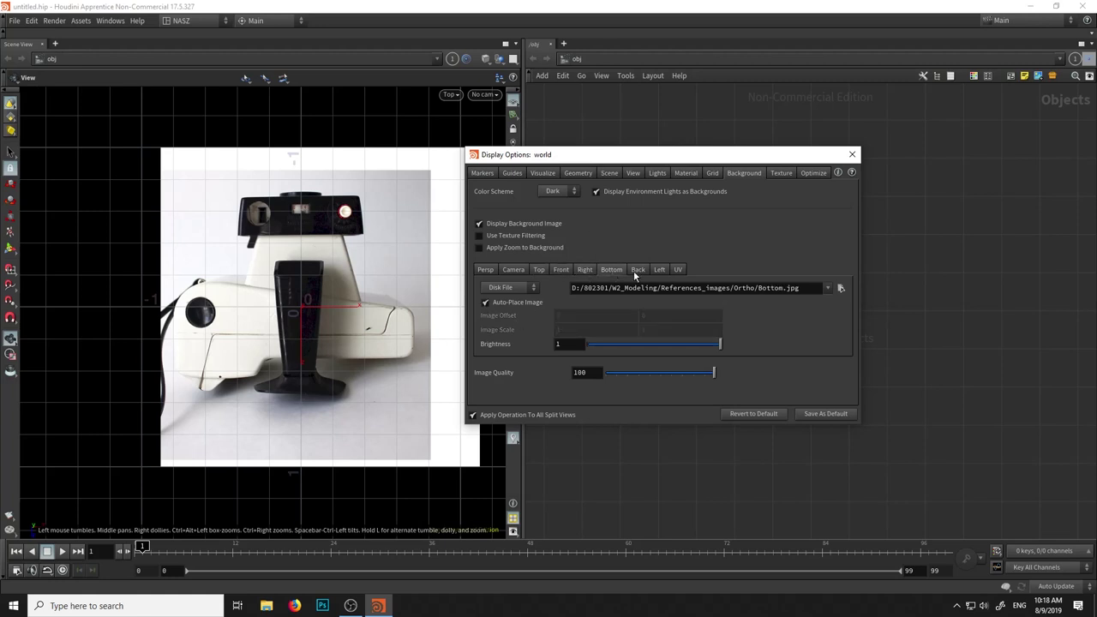
click(678, 269)
click(538, 270)
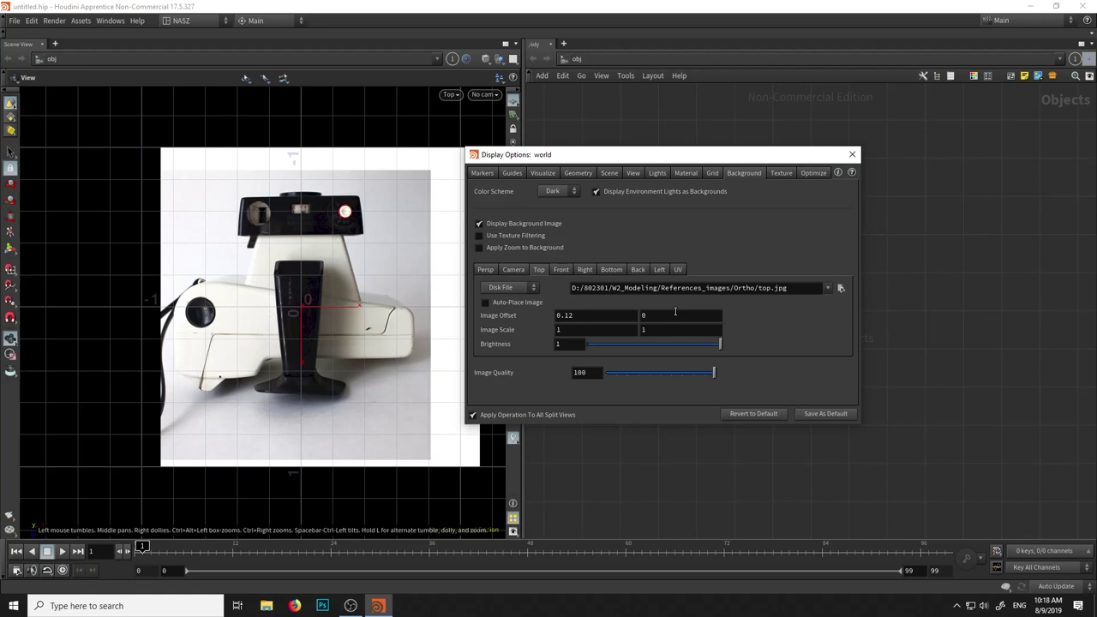
middle_drag(670, 314, 837, 328)
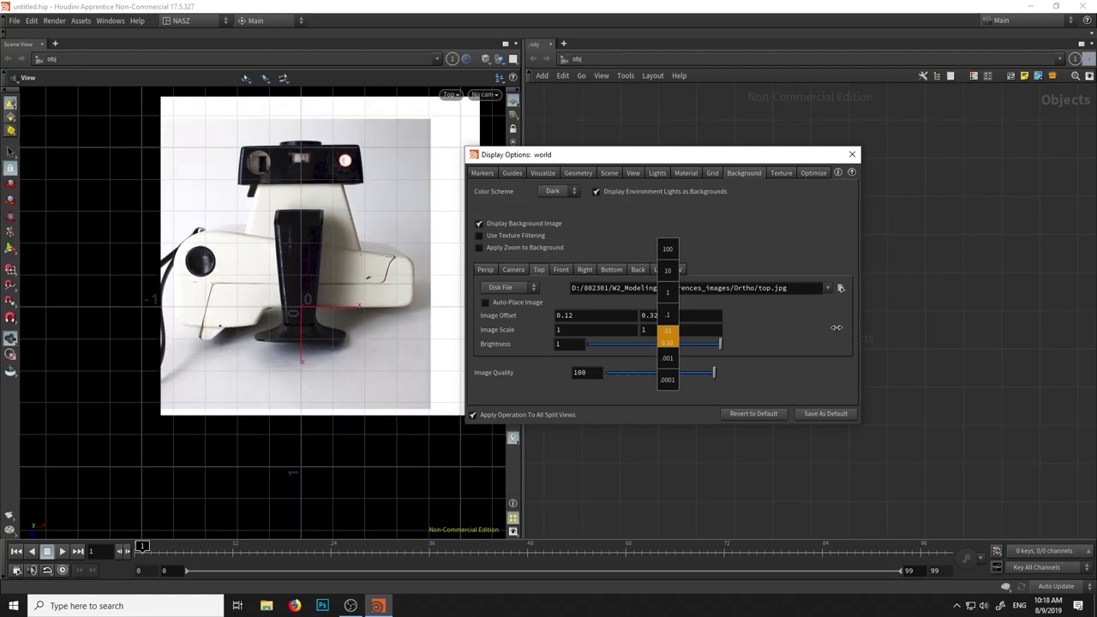
middle_drag(837, 328, 837, 327)
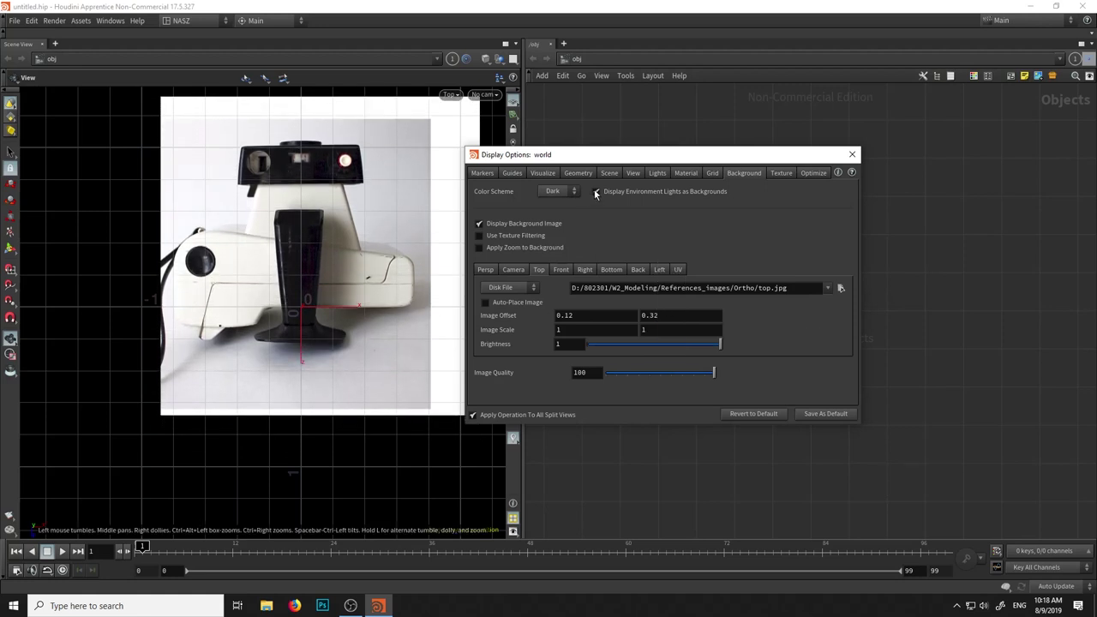
Close Display Options and add a Geometry node, geo1, to the obj network
click(852, 154)
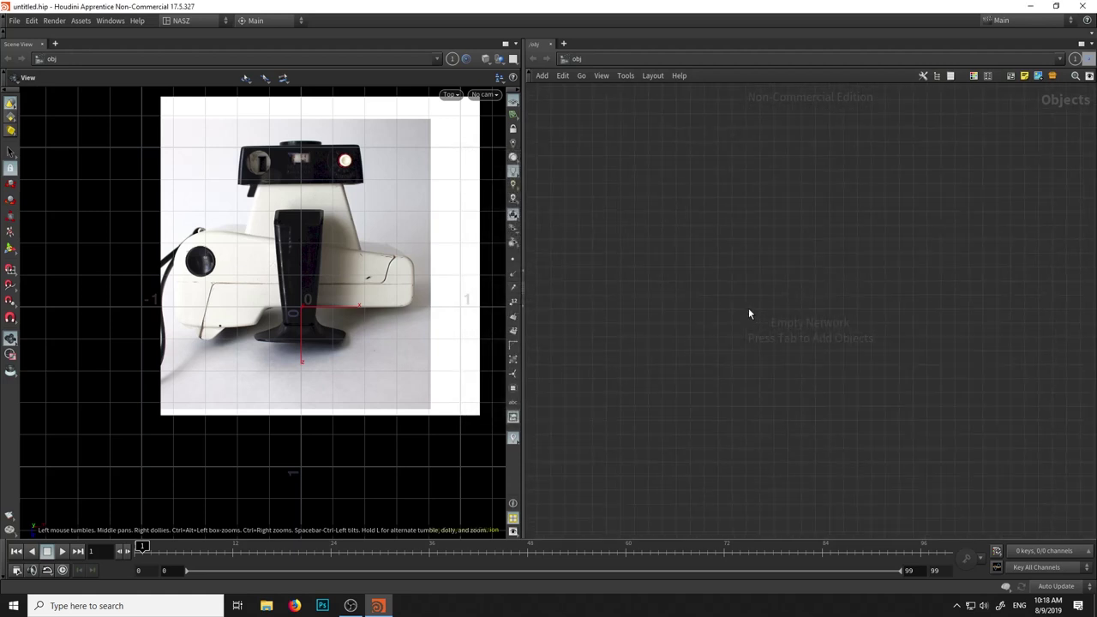
key(Tab)
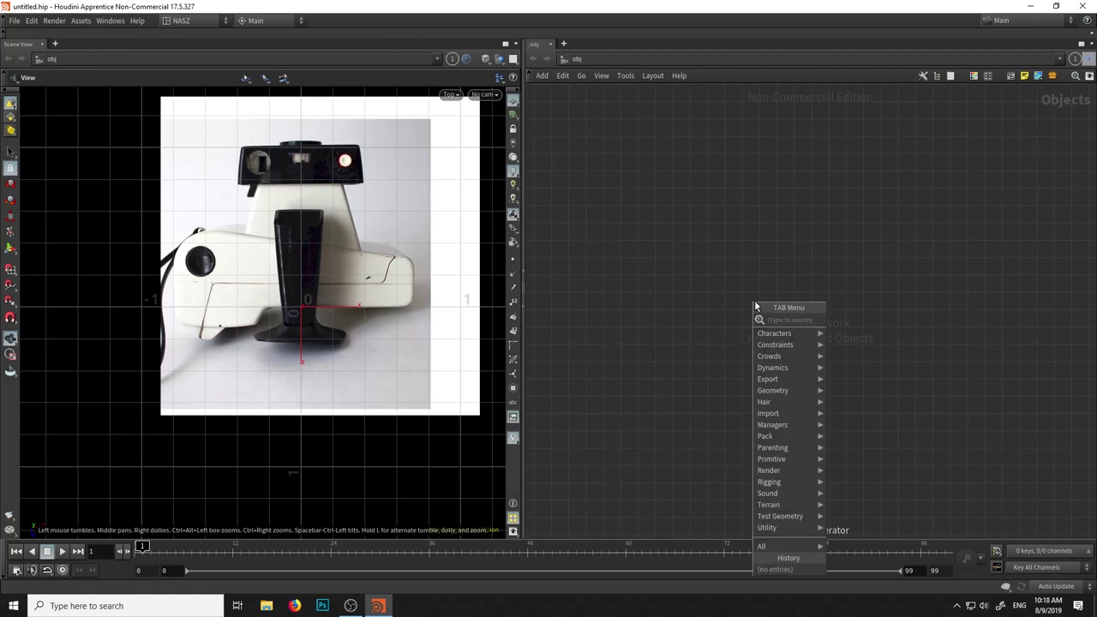
text(ge)
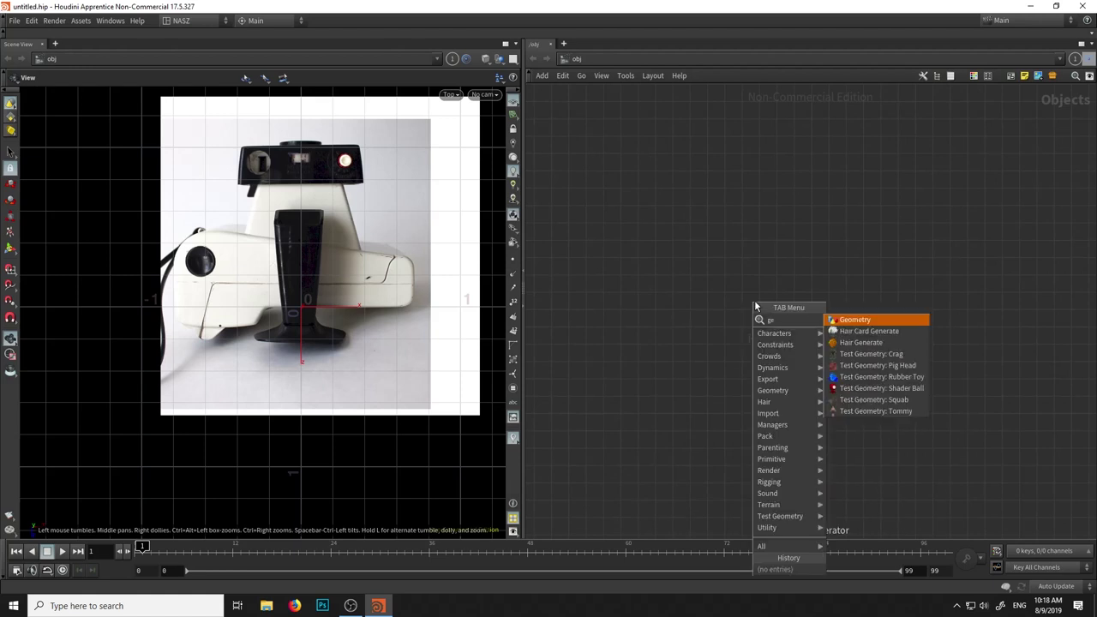
click(861, 320)
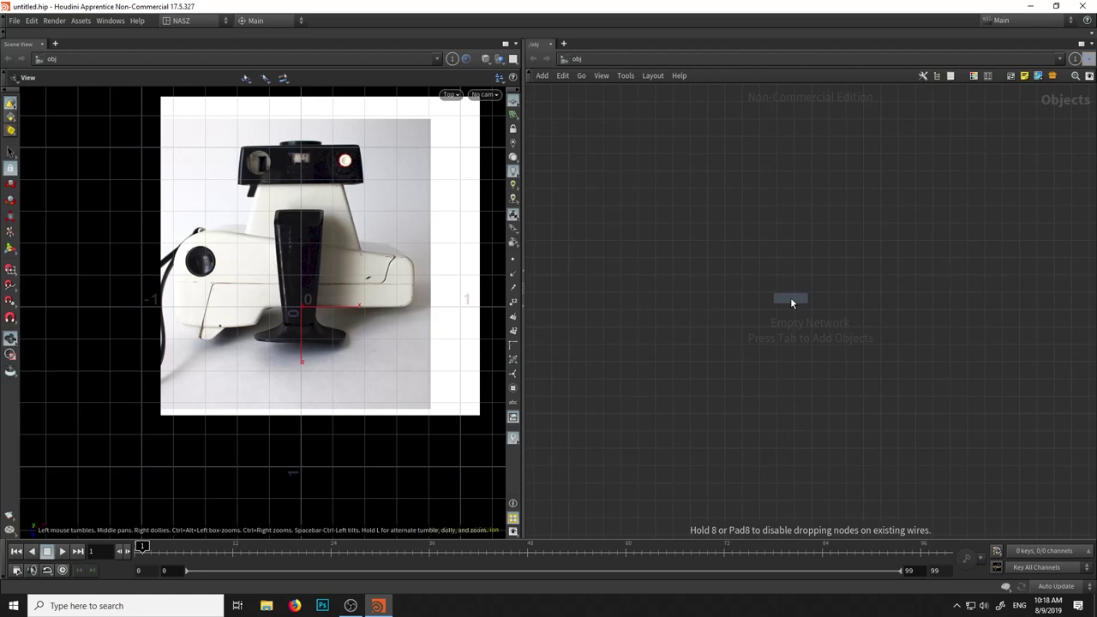
click(790, 298)
key(Tab)
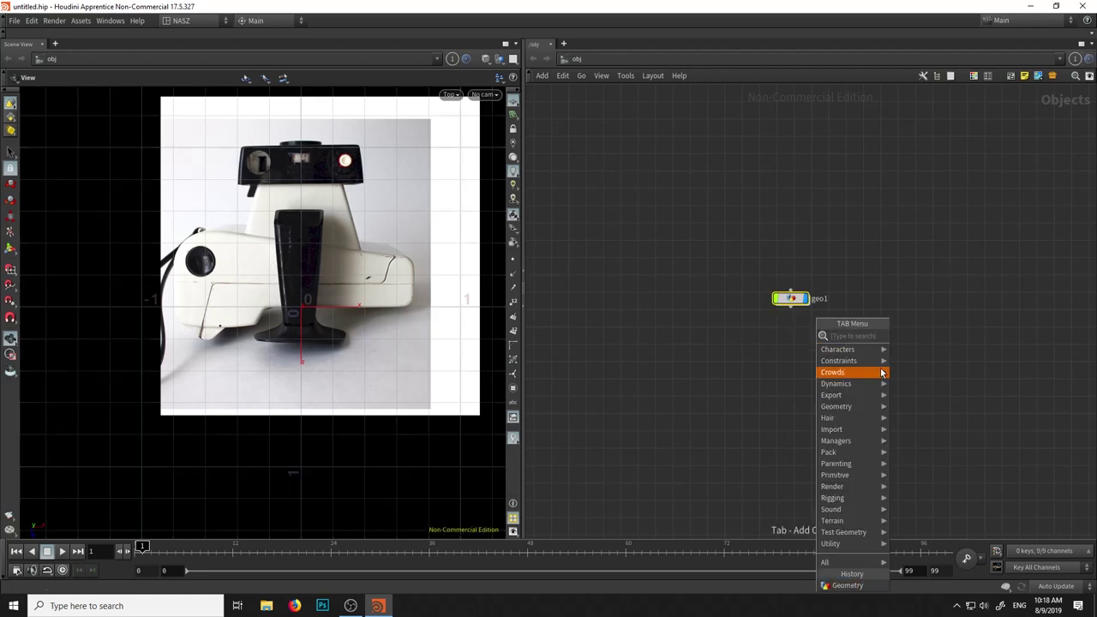
mouse_move(838, 350)
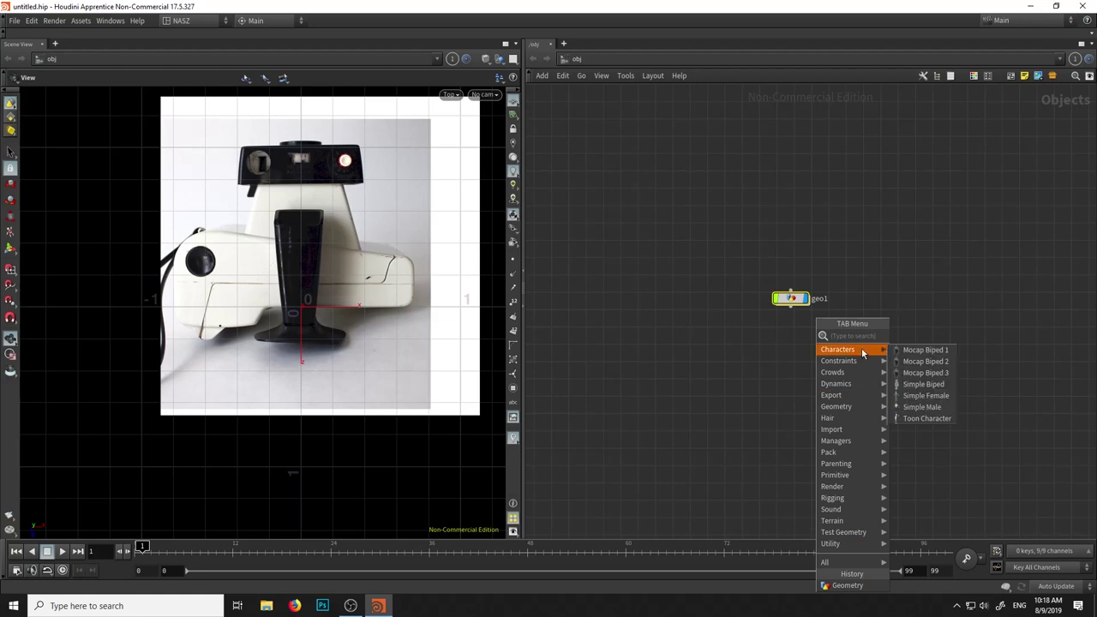
text(ge)
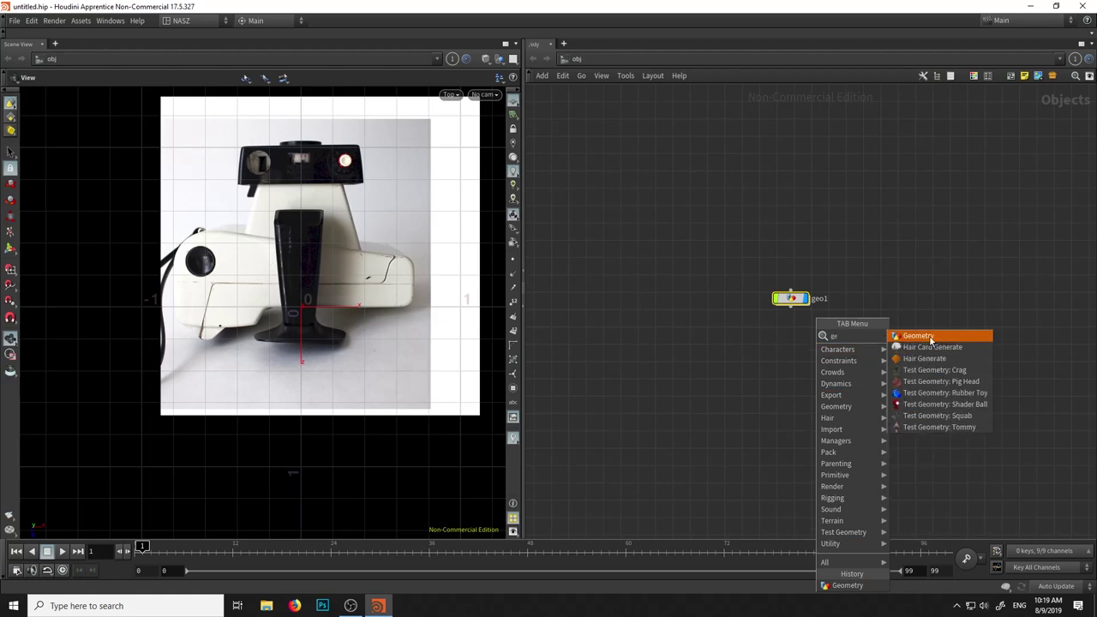
key(Escape)
key(Tab)
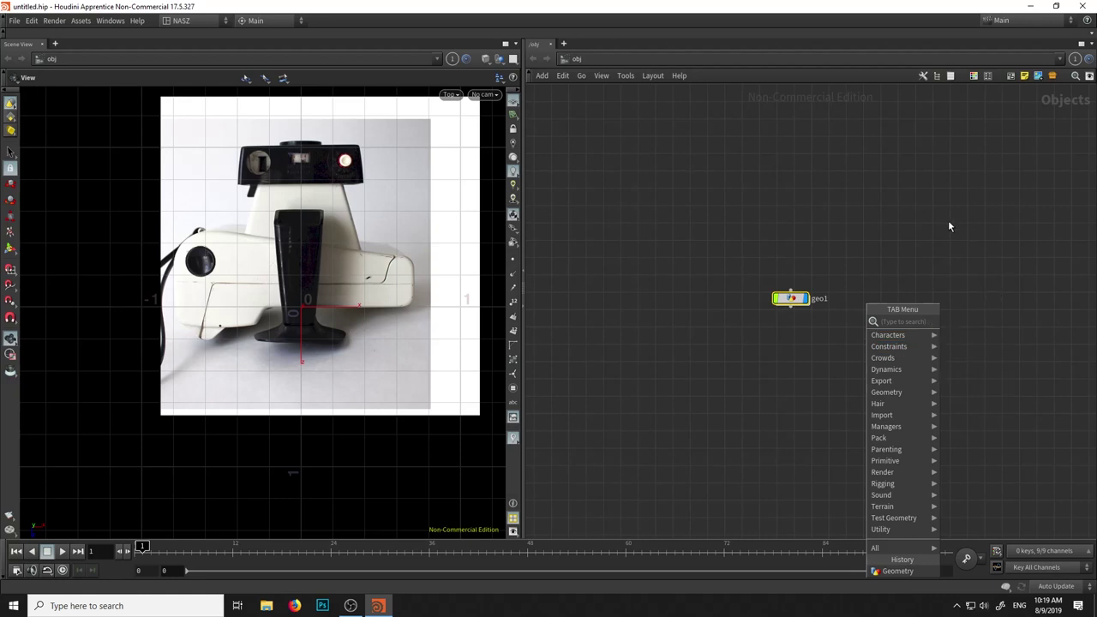
key(Escape)
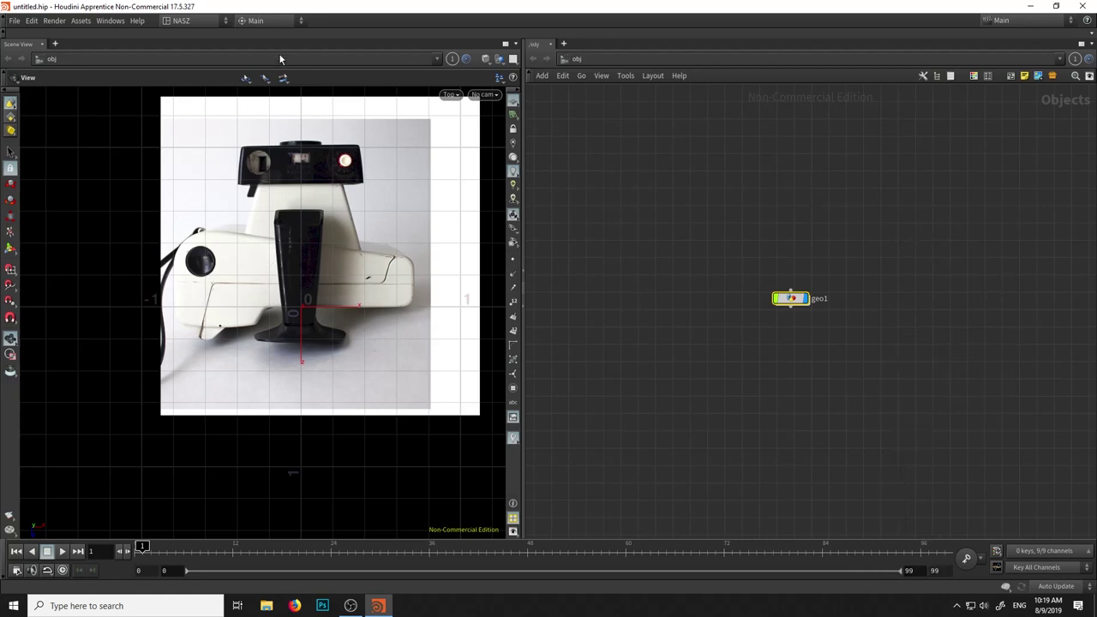
scroll(849, 342, up, 3)
Rename geo1 to Polaroid_Swinger and dive into its geometry network
middle_drag(803, 312, 779, 379)
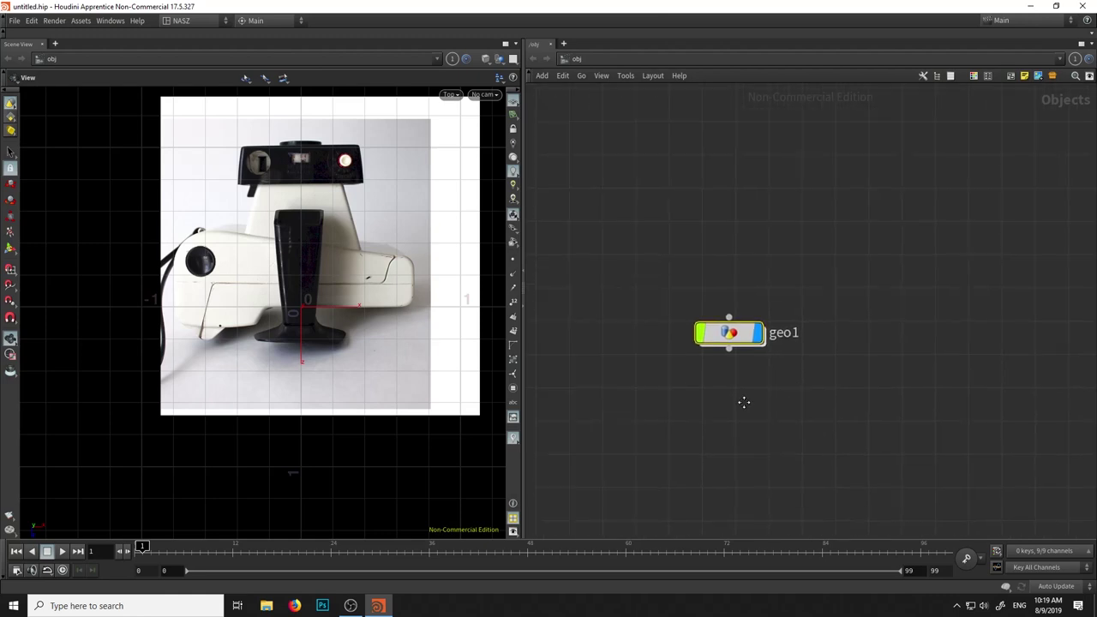
mouse_move(415, 259)
middle_down()
mouse_move(394, 318)
mouse_move(382, 309)
middle_up()
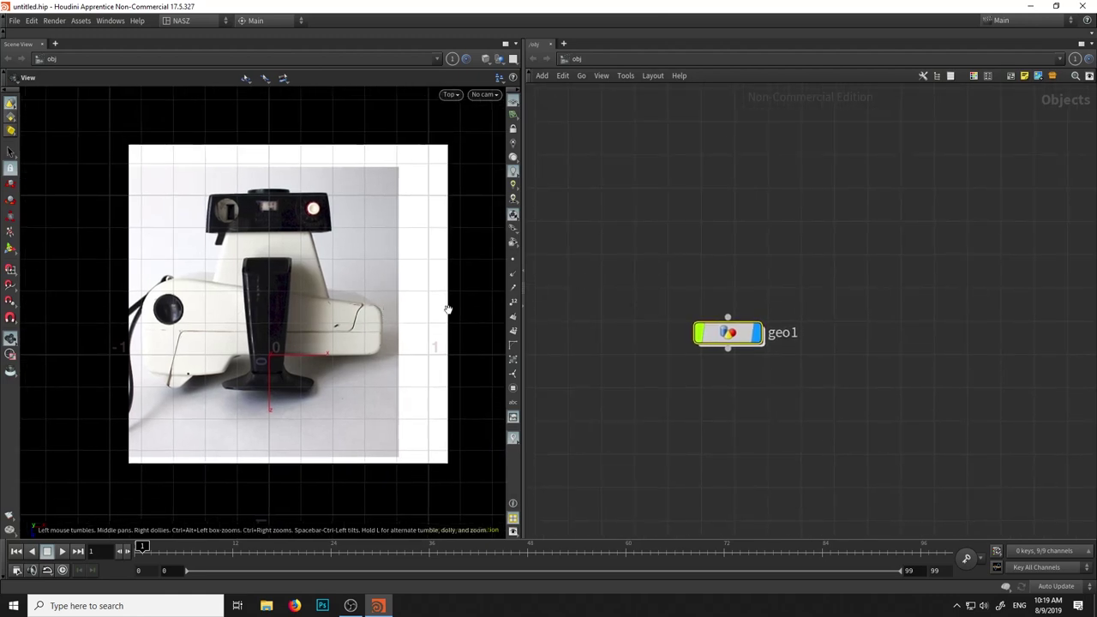
double_click(780, 335)
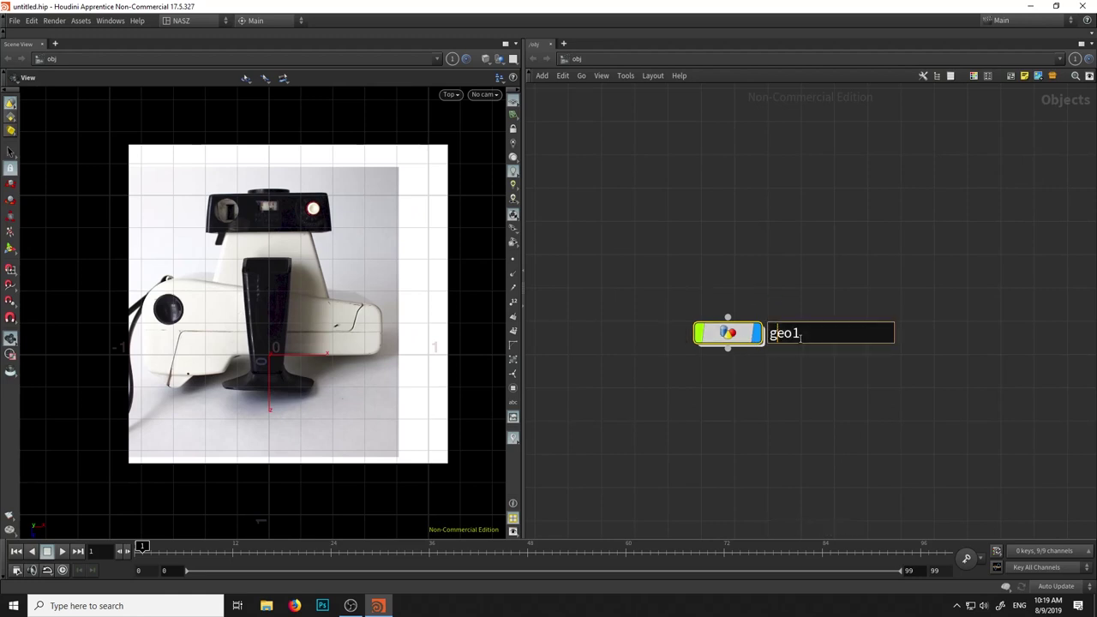
text(Polaroid_Swing)
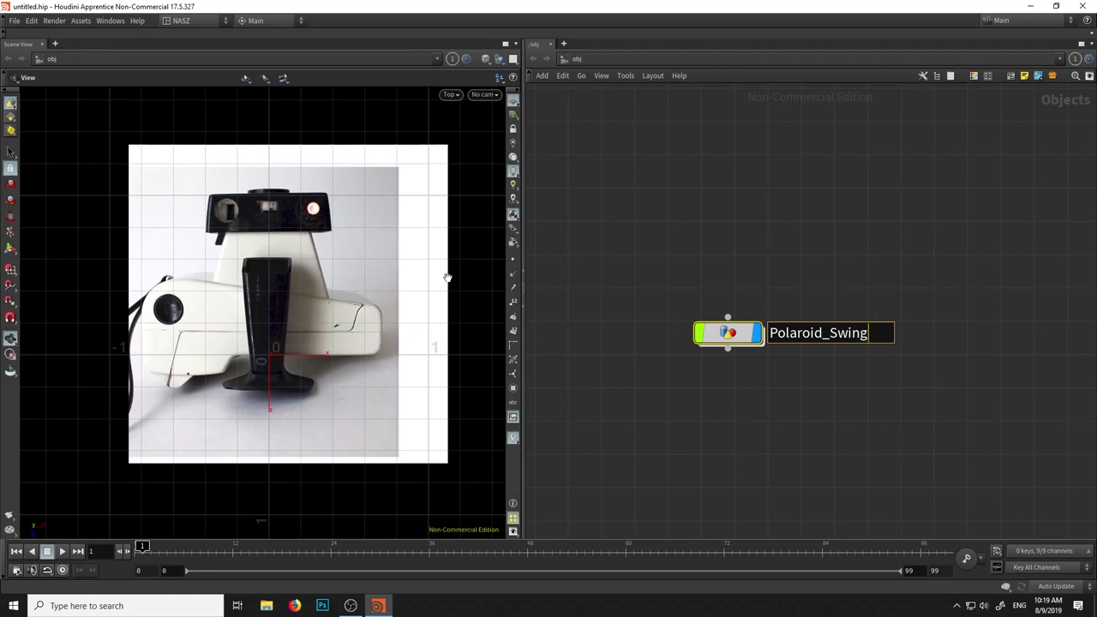
text(er)
key(Return)
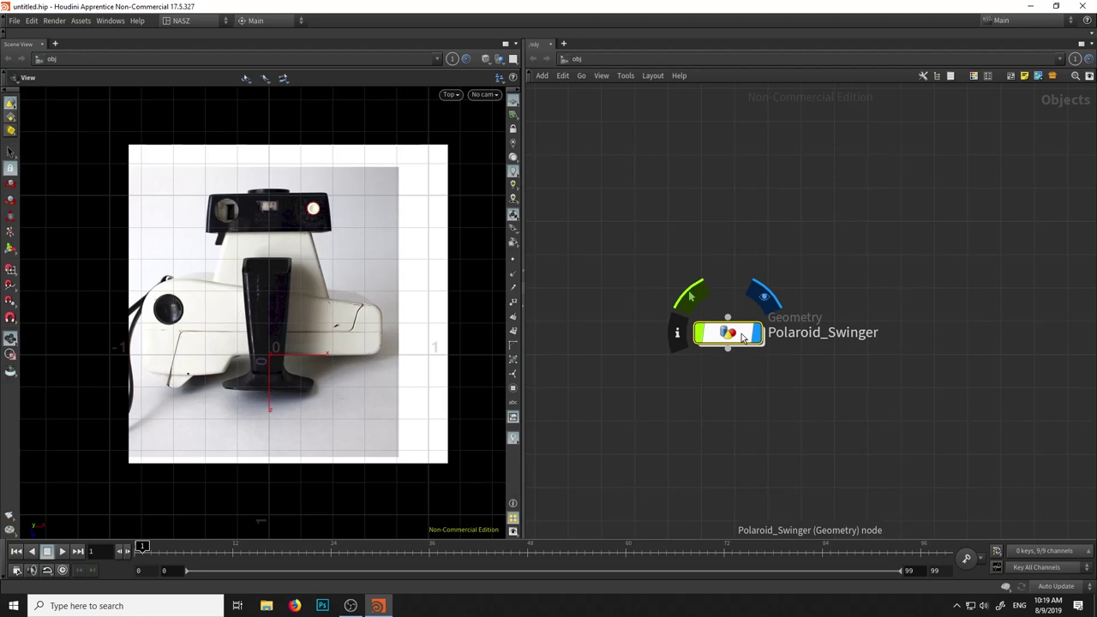
double_click(742, 336)
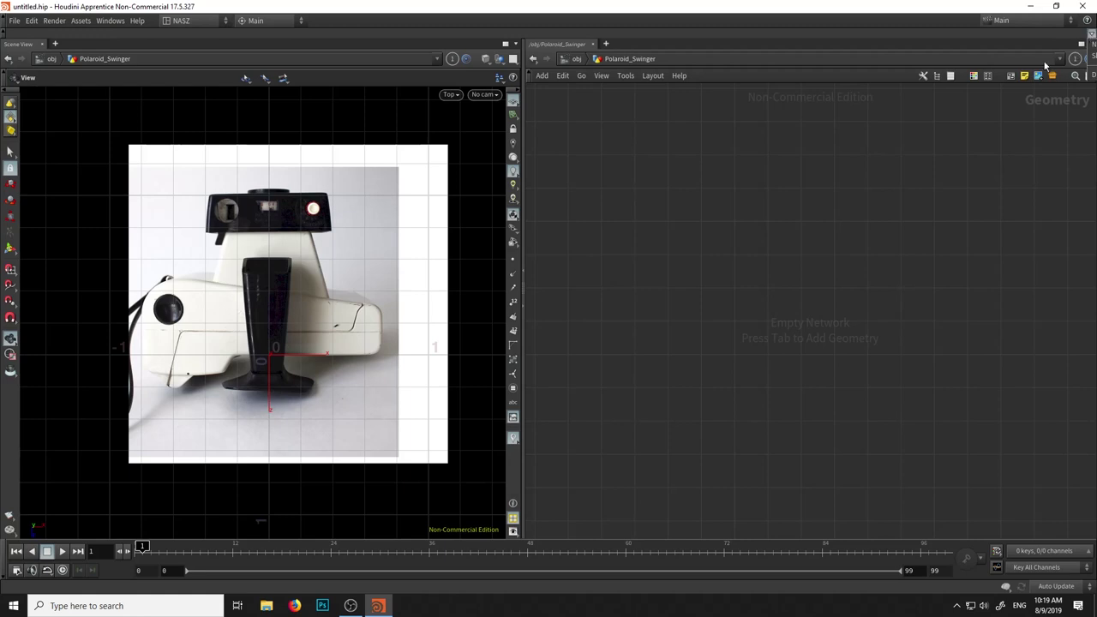
Load the Modeling shelf set, maximize the Houdini window, and browse the deform tools
drag(999, 7, 850, 34)
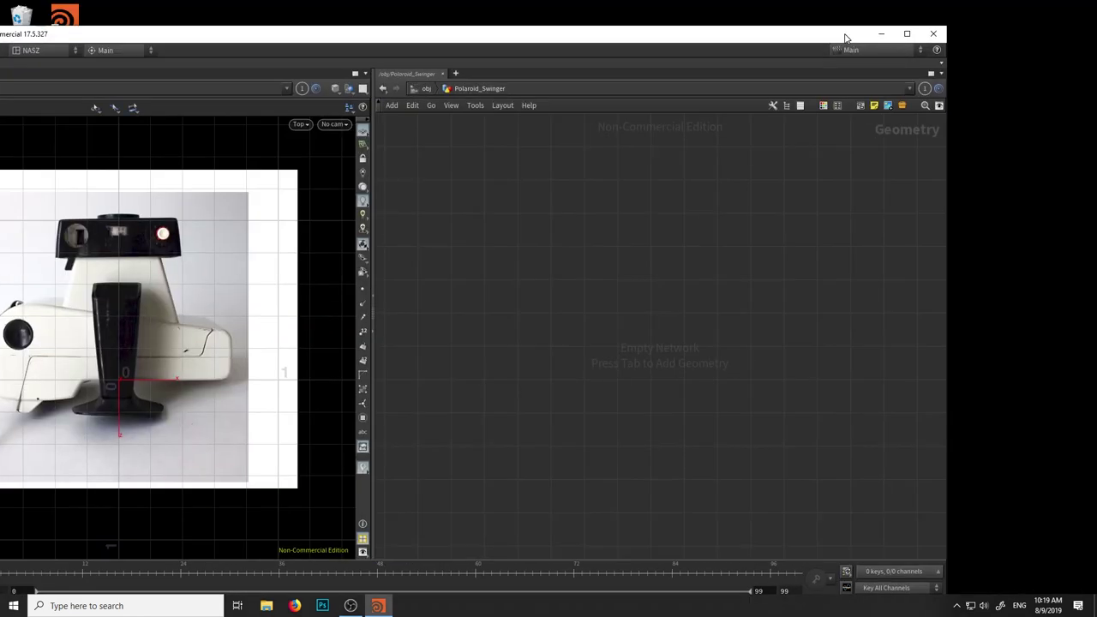
click(942, 65)
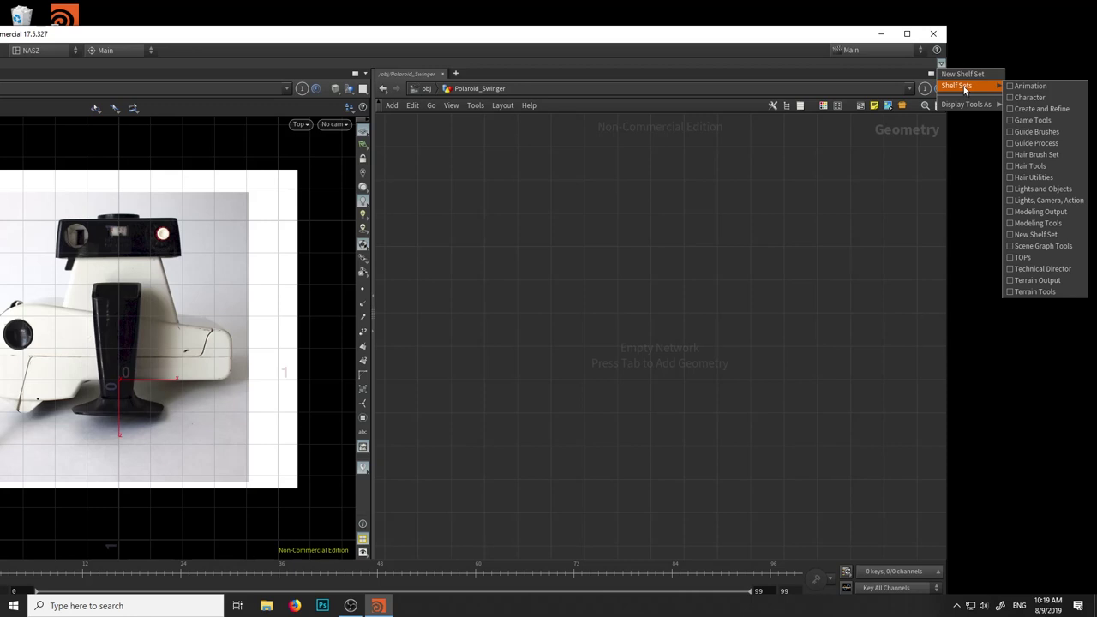
mouse_move(968, 85)
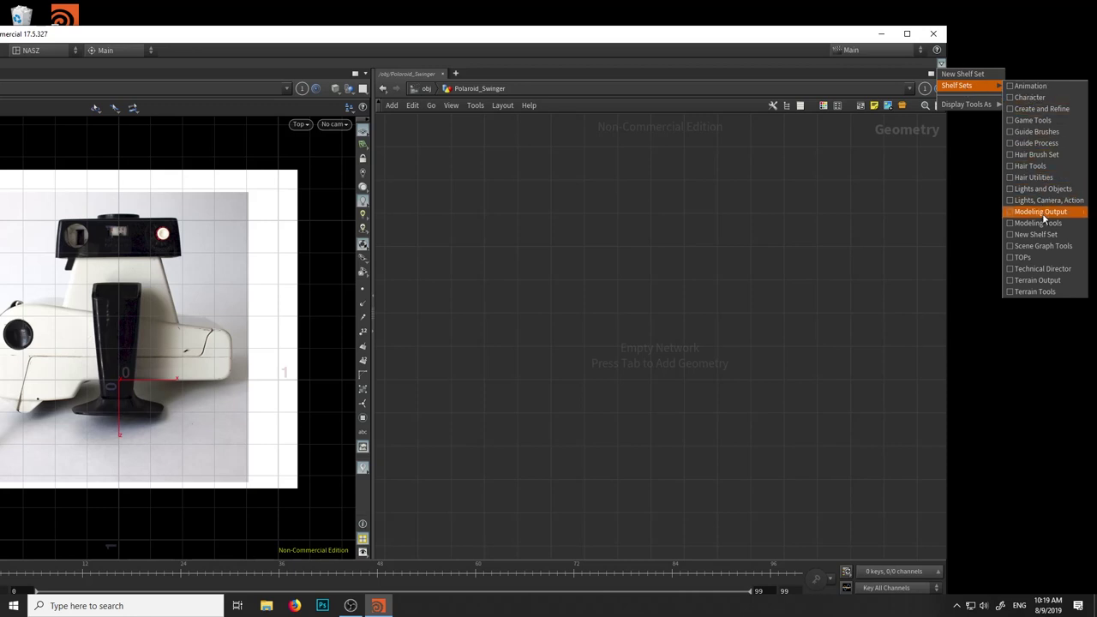
click(1039, 223)
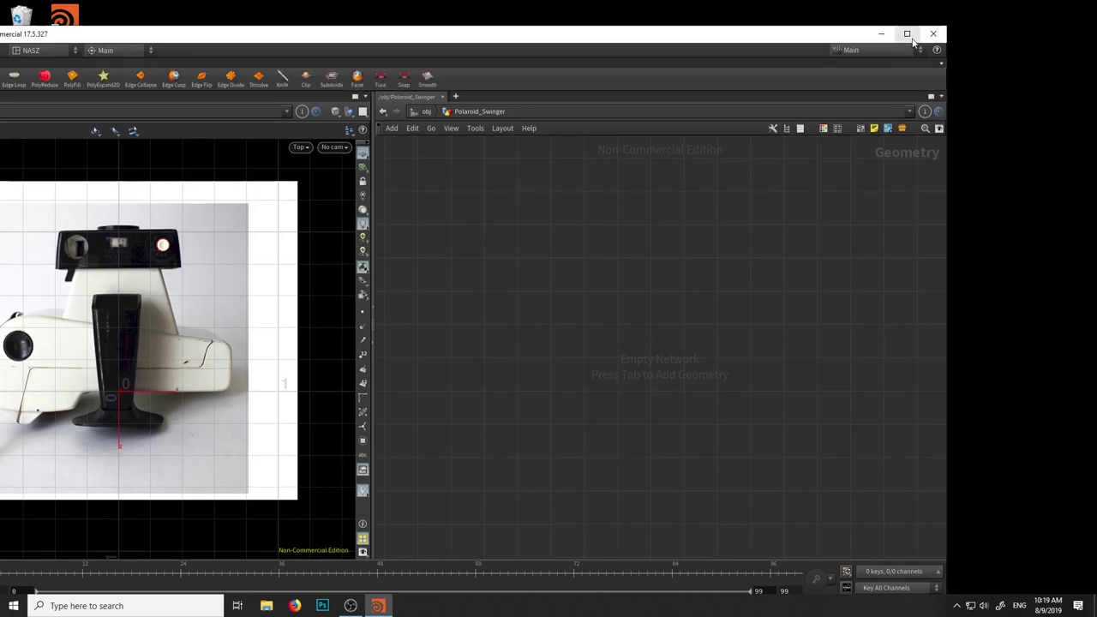
click(911, 38)
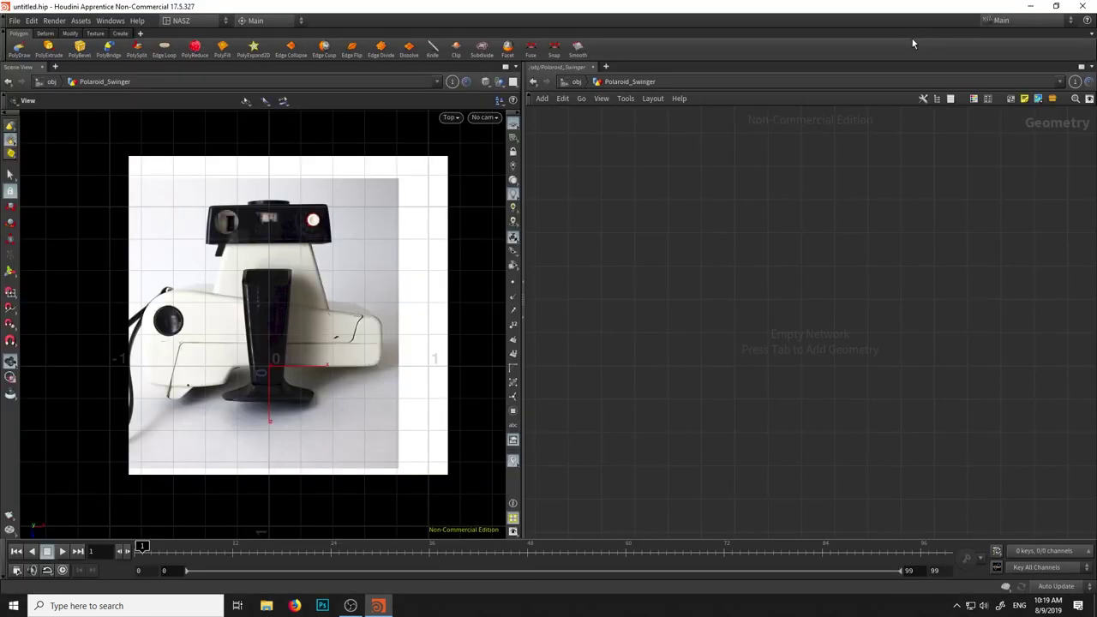
click(46, 34)
Browse the shelf tabs to Create and place a test box in the top view
click(70, 34)
click(95, 34)
click(120, 34)
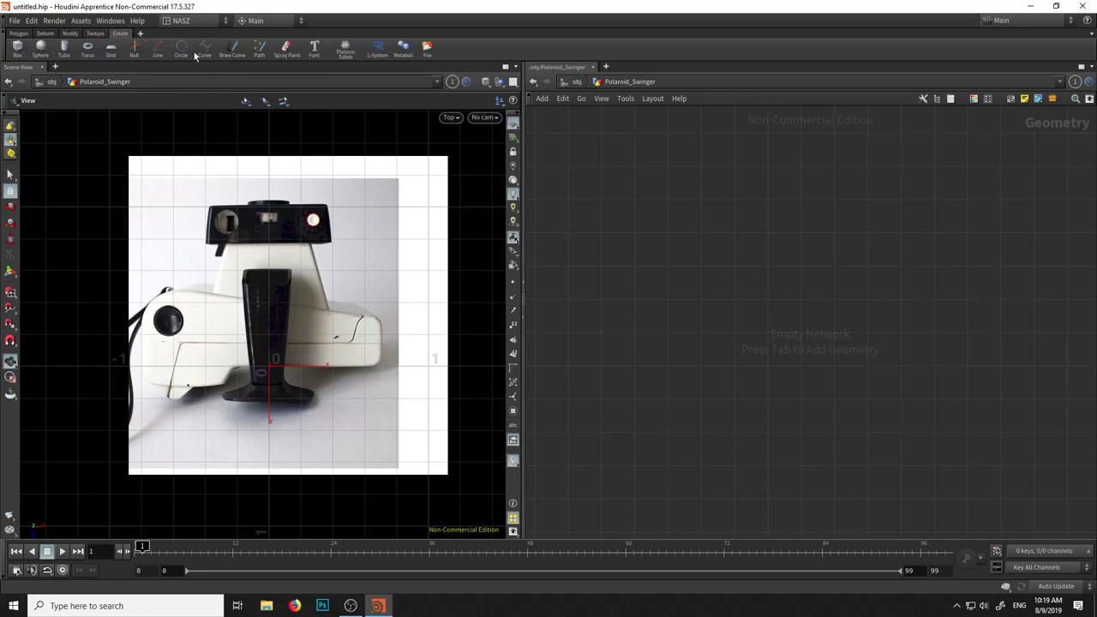
click(17, 48)
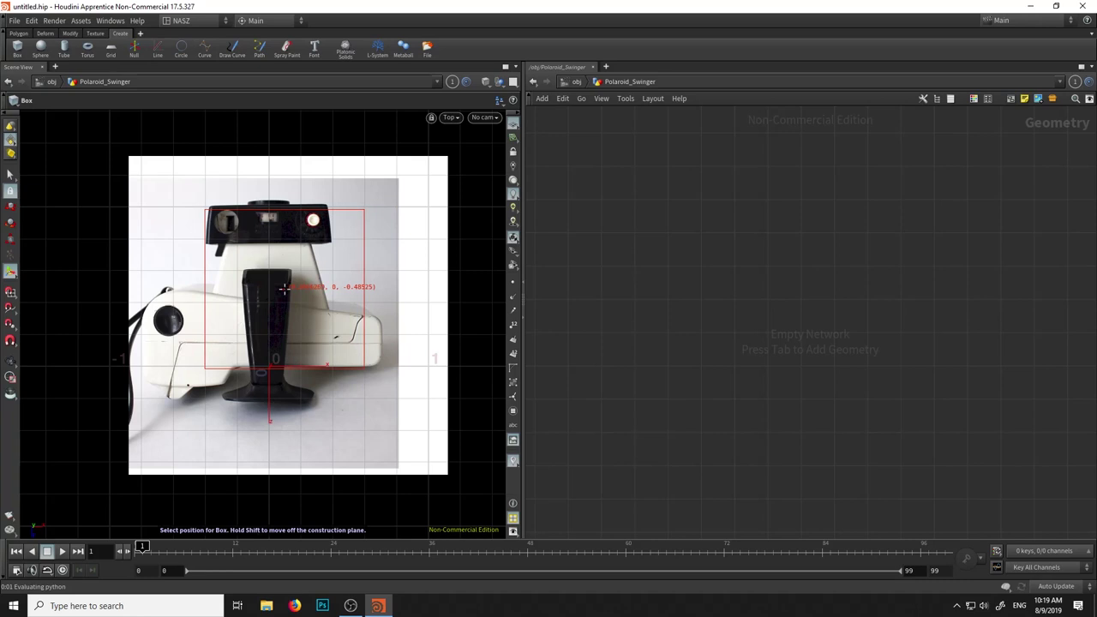
click(273, 317)
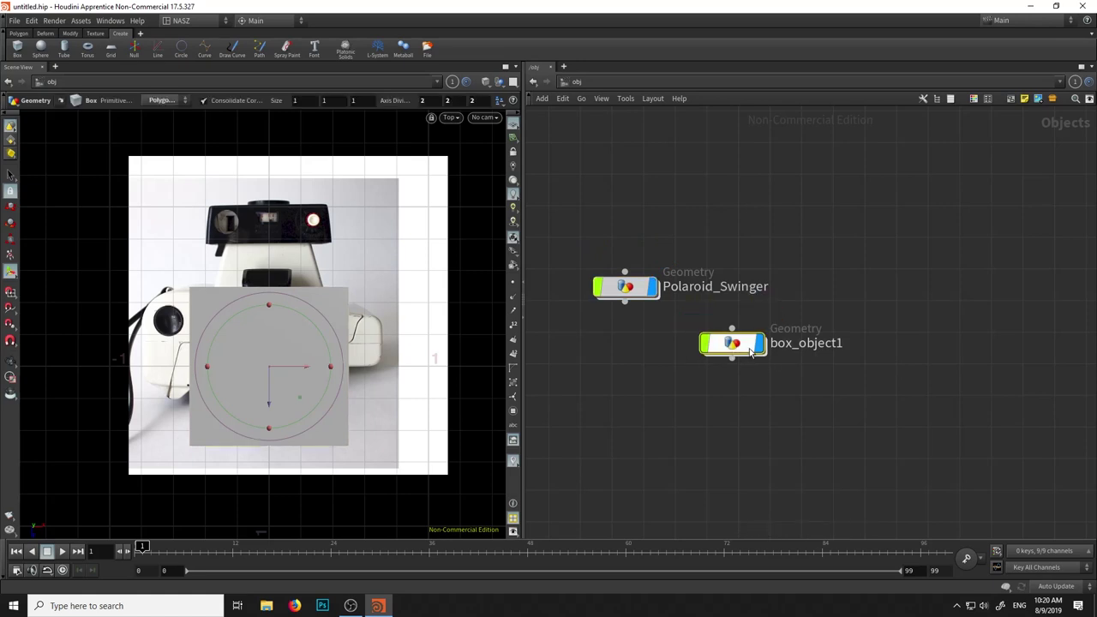
Delete the test box_object1 and reopen the Polaroid_Swinger geometry network
double_click(751, 352)
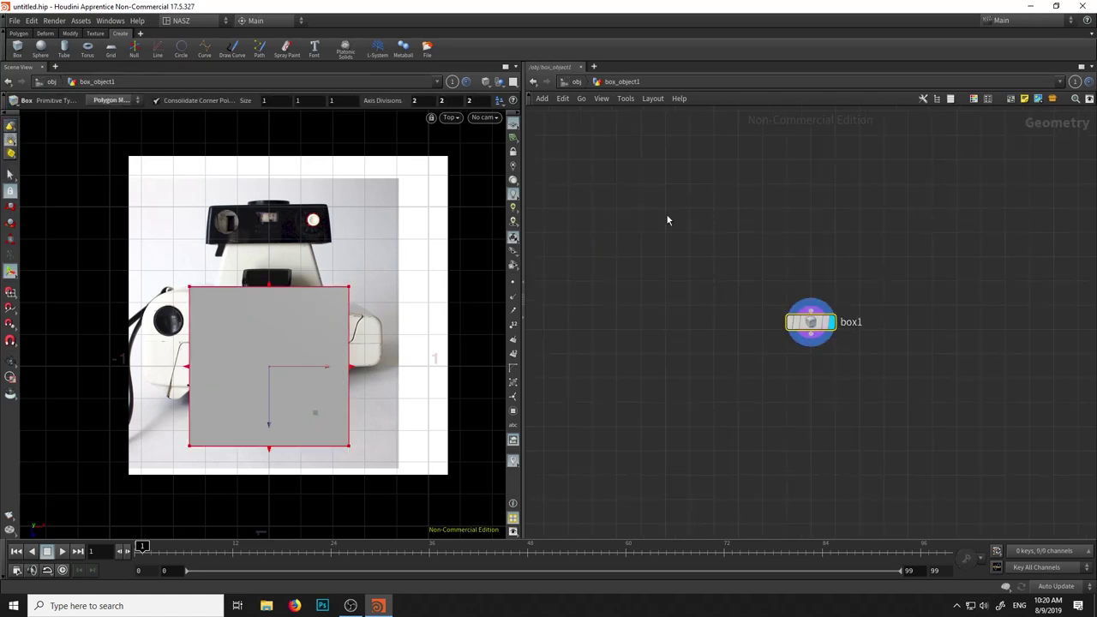
click(573, 85)
double_click(624, 288)
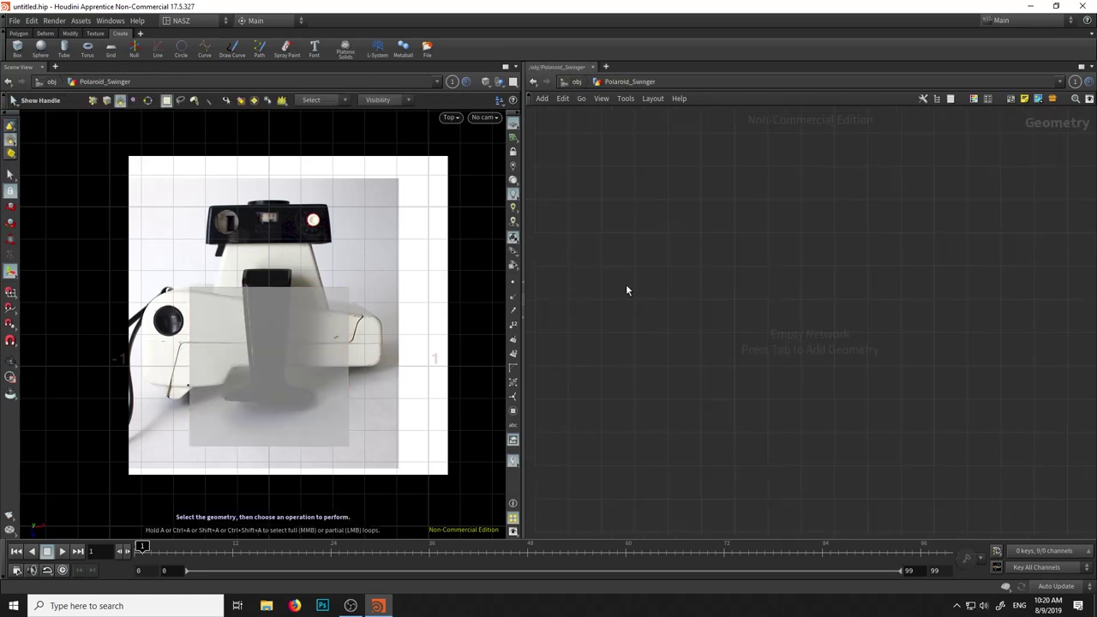
click(576, 82)
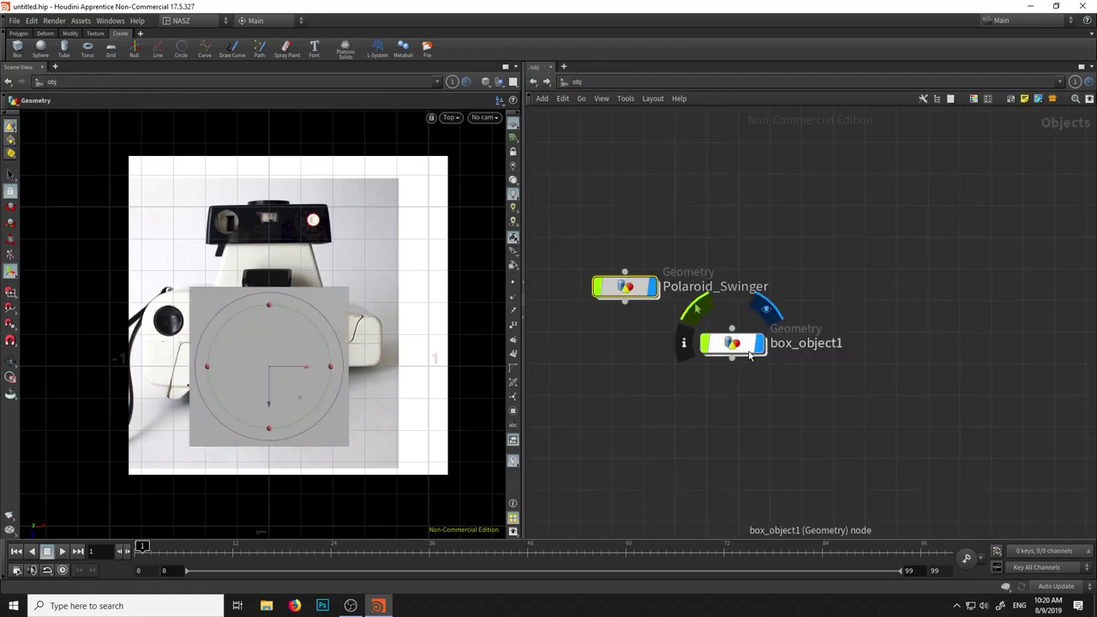
key(Delete)
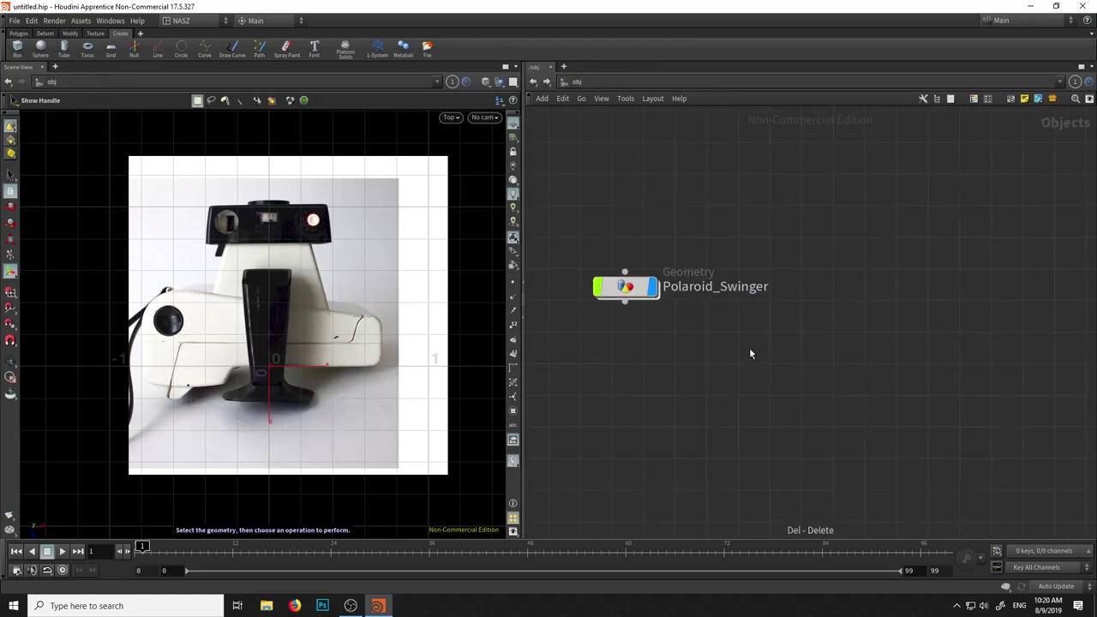
click(630, 289)
double_click(635, 292)
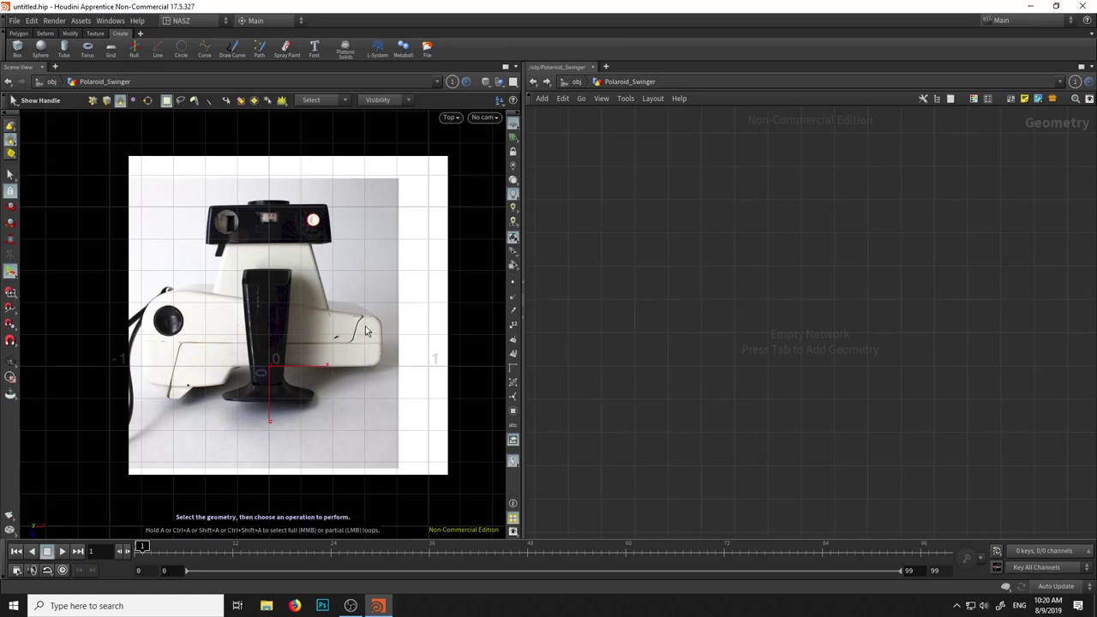
Shift the Top reference image's horizontal Image Offset from 0.12 to 0.132
key(d)
middle_drag(608, 313, 638, 367)
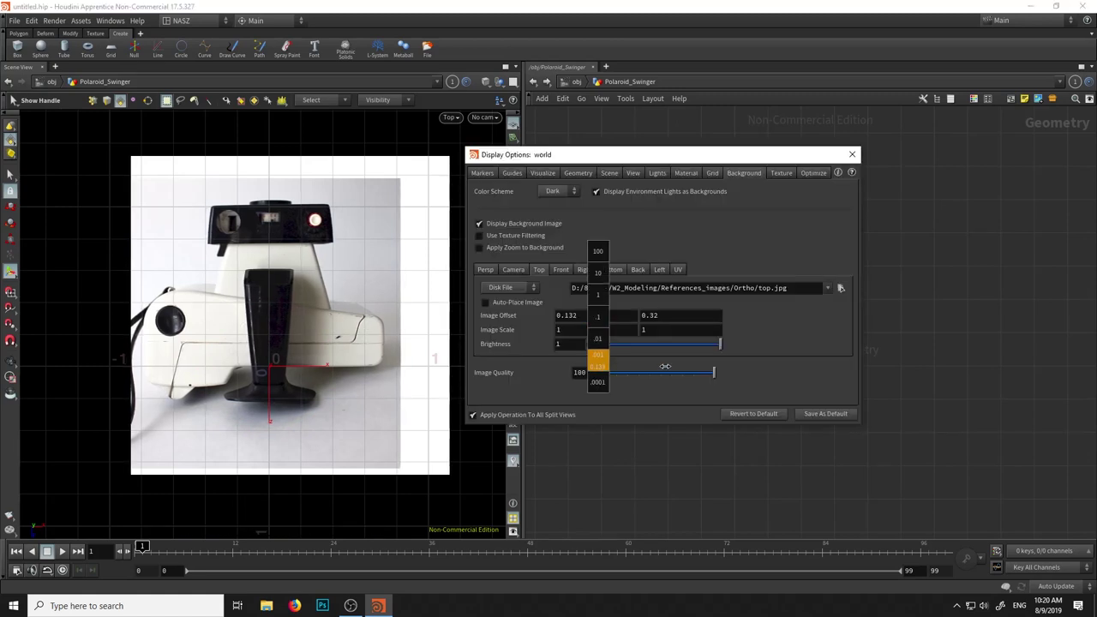
middle_drag(638, 367, 669, 367)
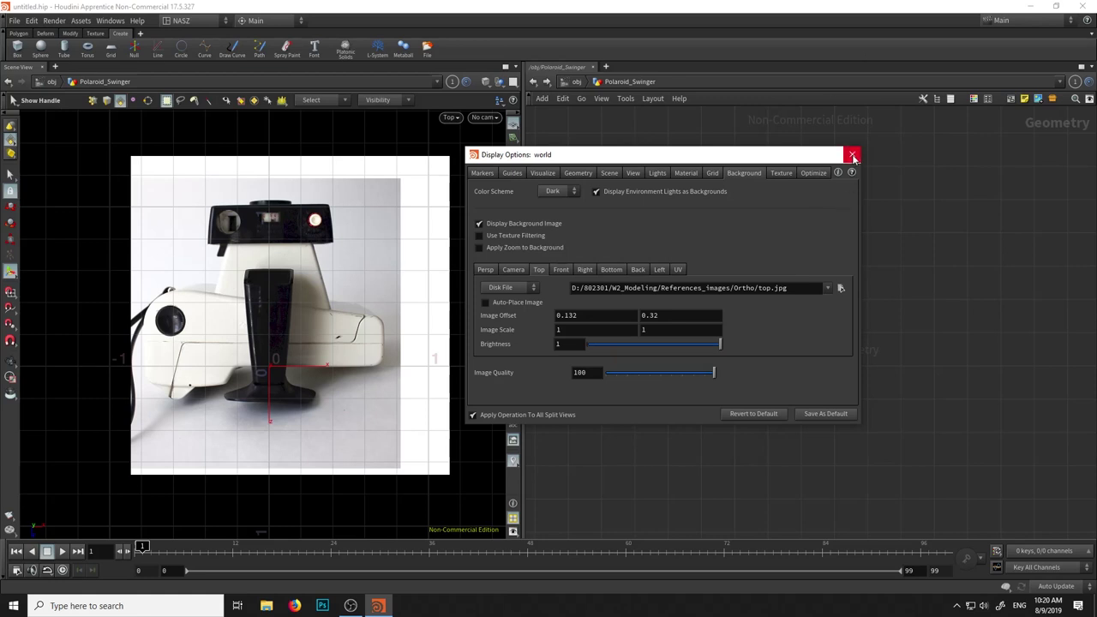
click(852, 154)
key(Tab)
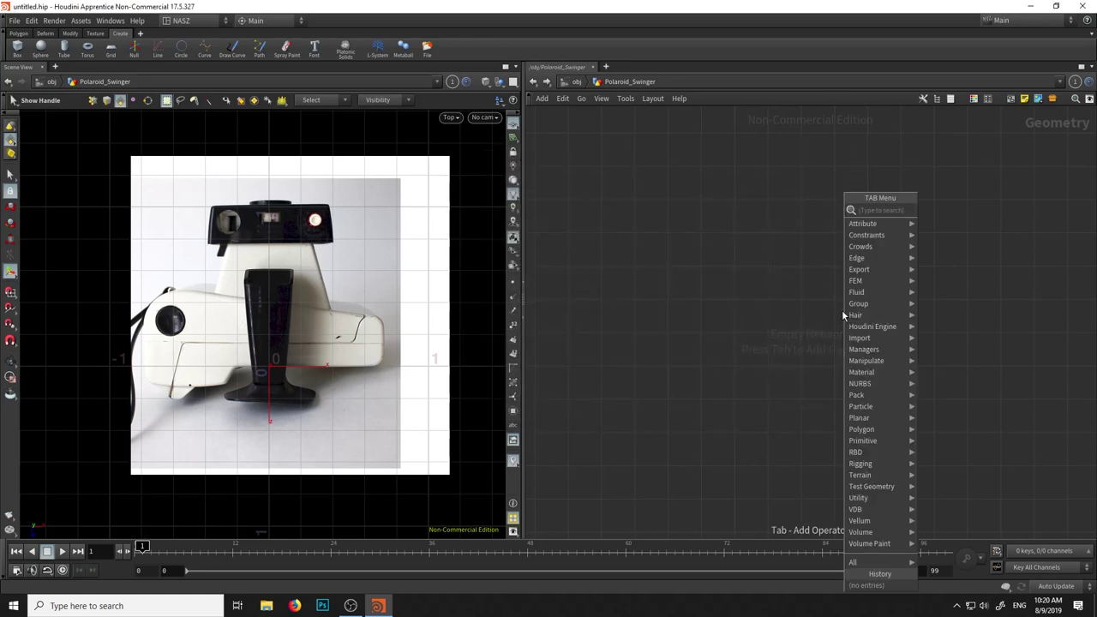
Add a Box node, box1, inside Polaroid_Swinger
key(Escape)
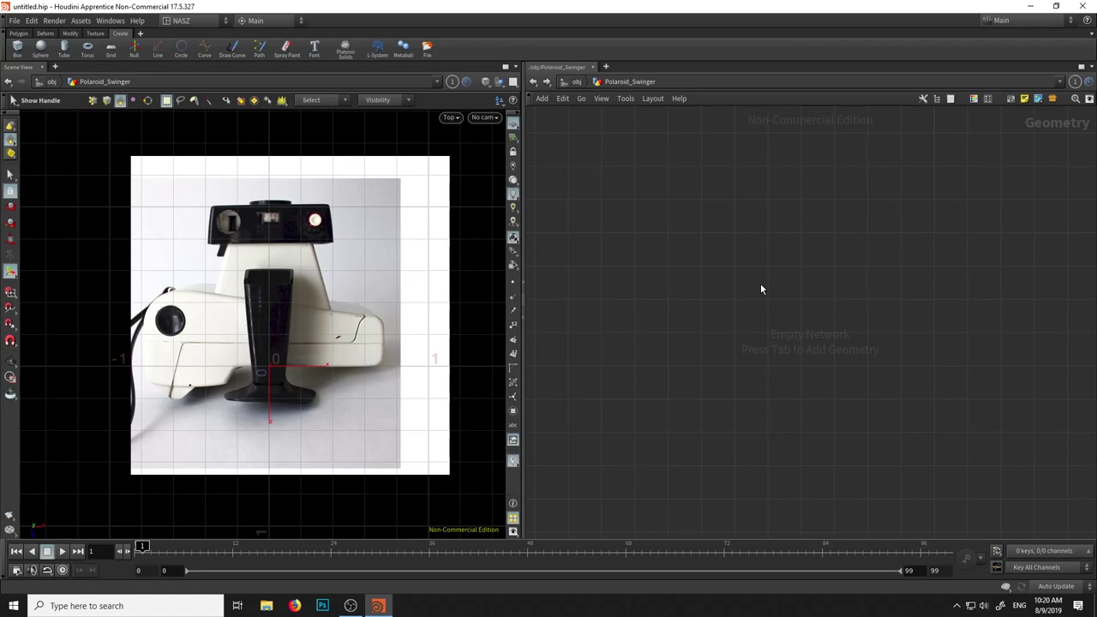
key(Tab)
text(boo)
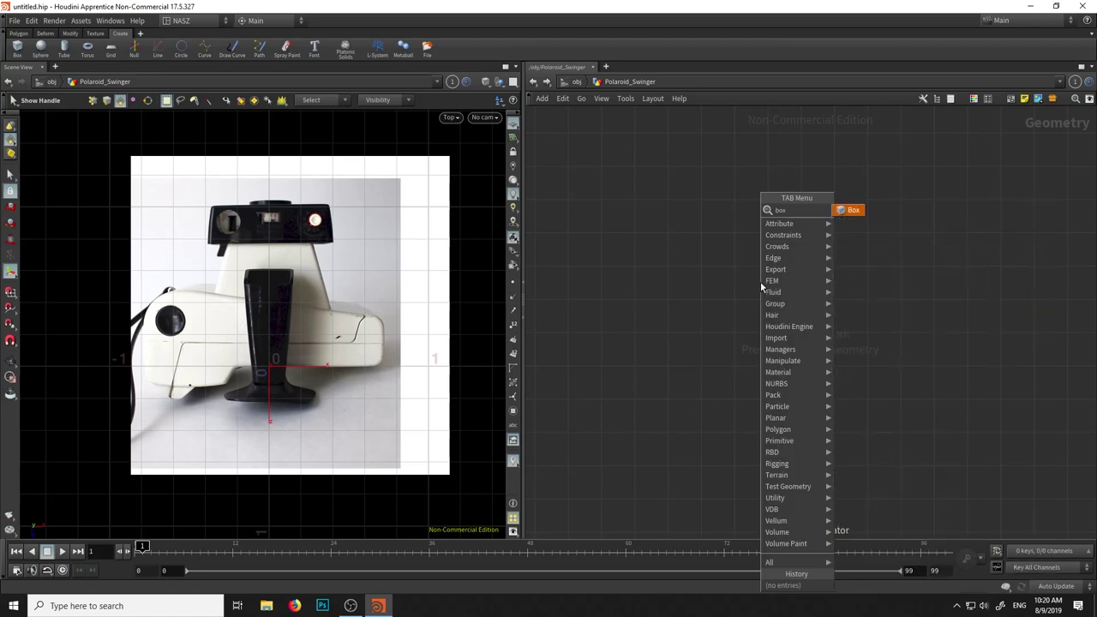
click(848, 228)
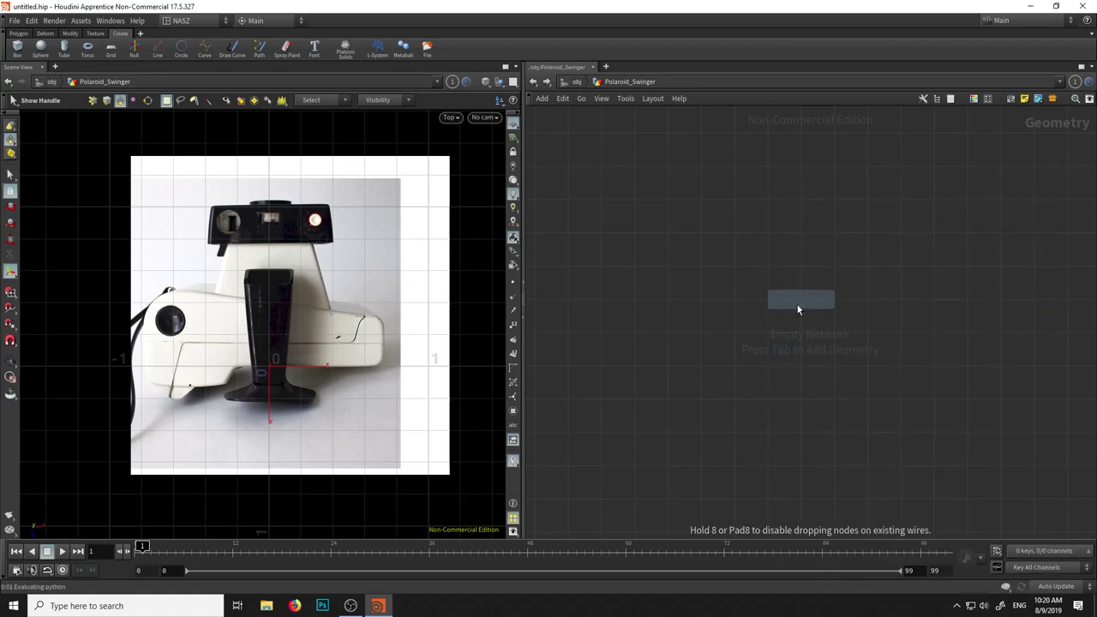
click(798, 302)
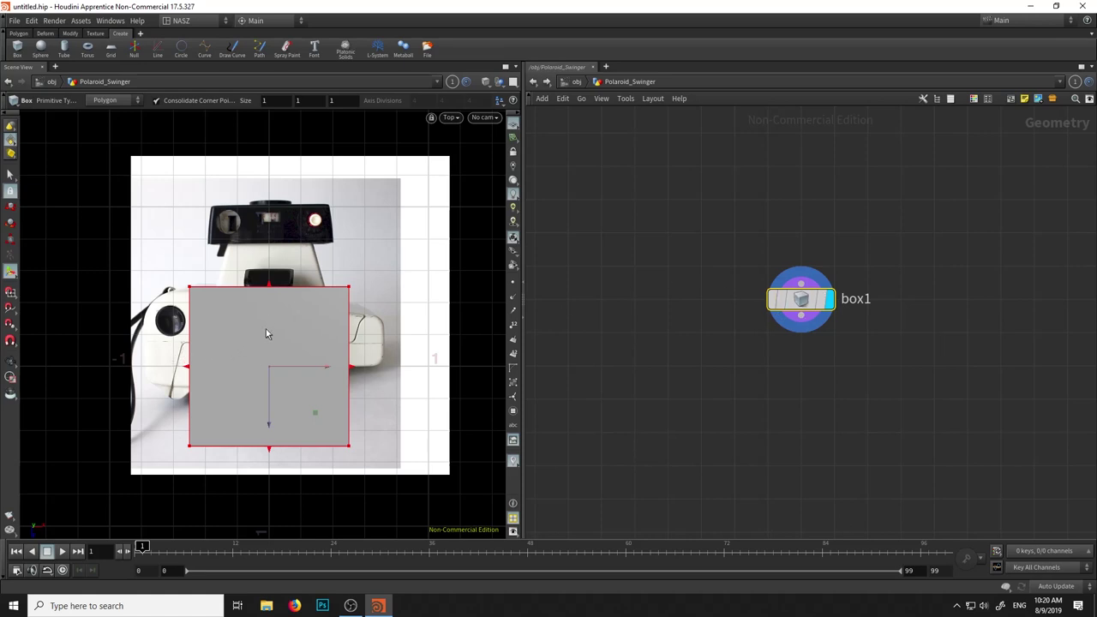
Show box1 as a wireframe over the reference and move it up over the camera
click(486, 81)
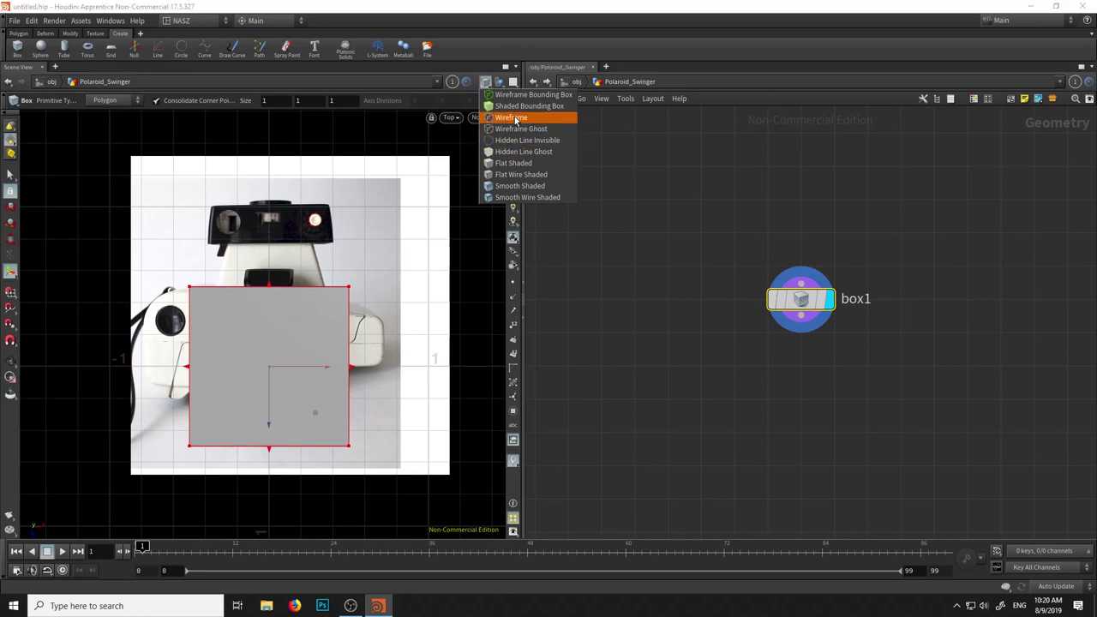
click(515, 122)
click(486, 81)
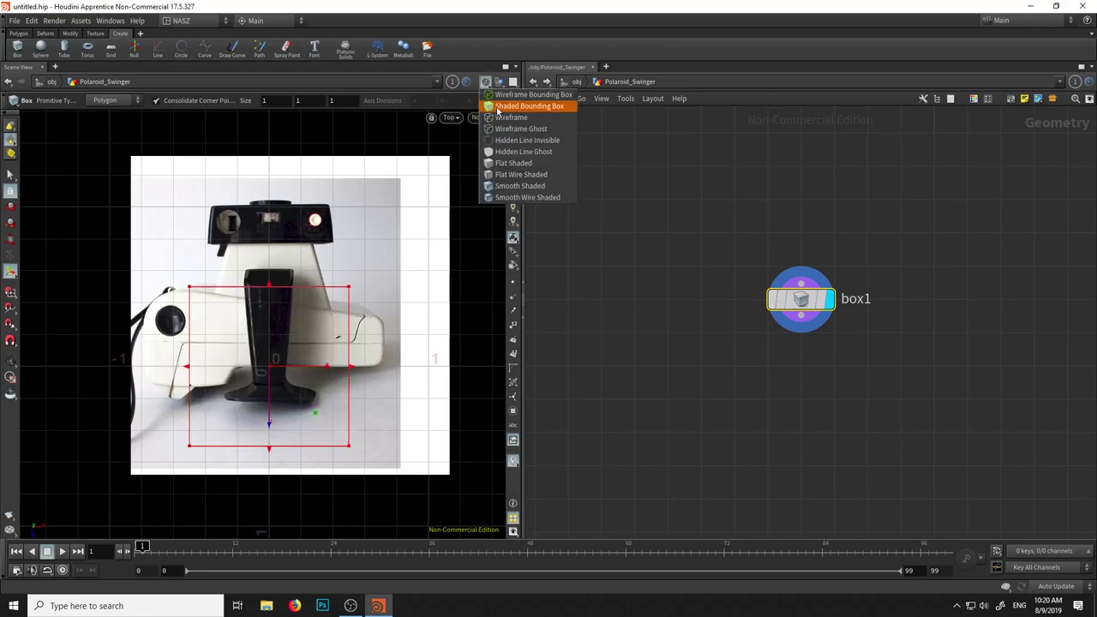
click(518, 175)
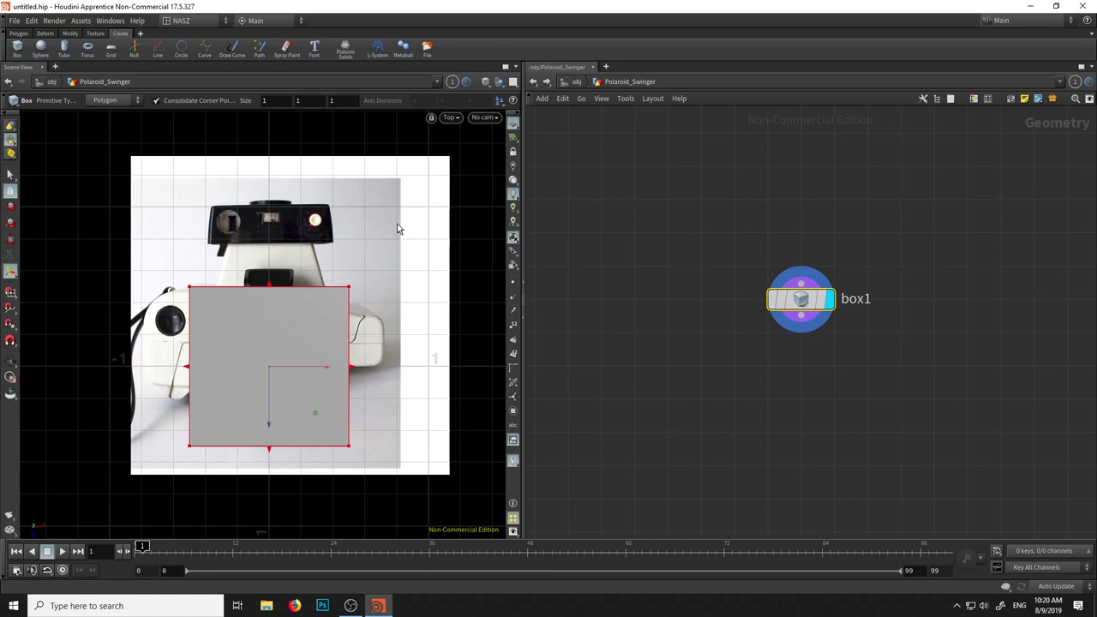
key(w)
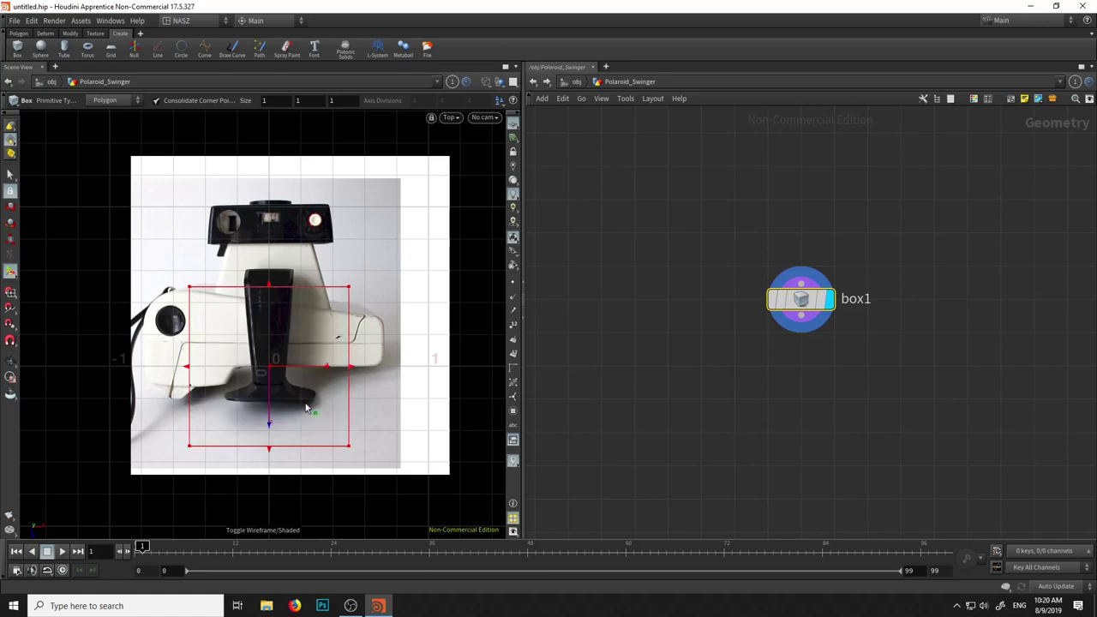
drag(268, 422, 261, 320)
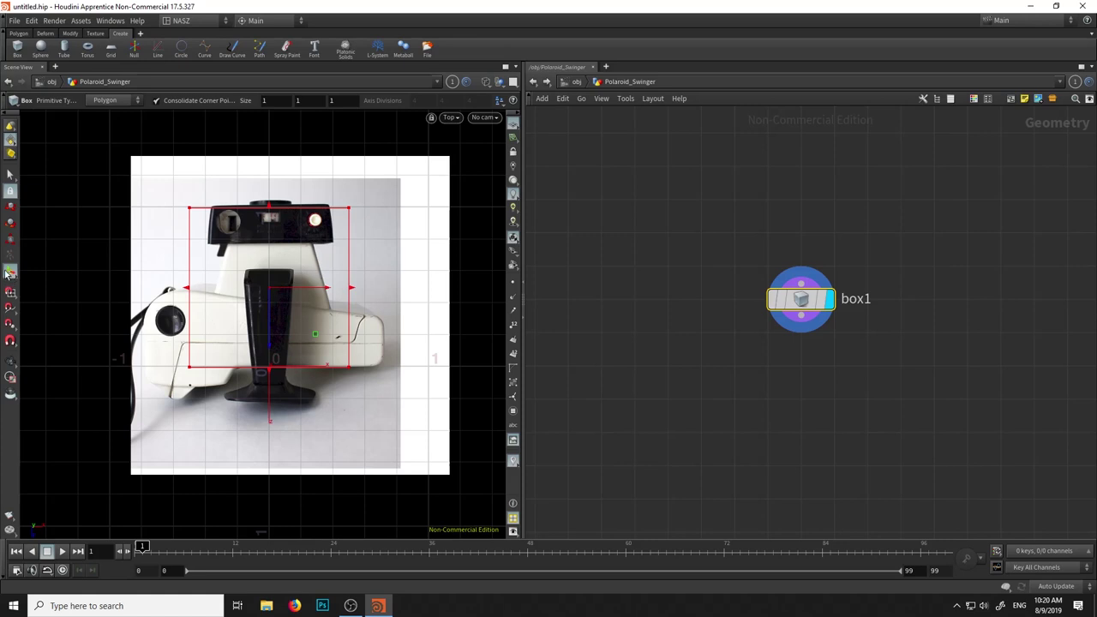
key(super+plus)
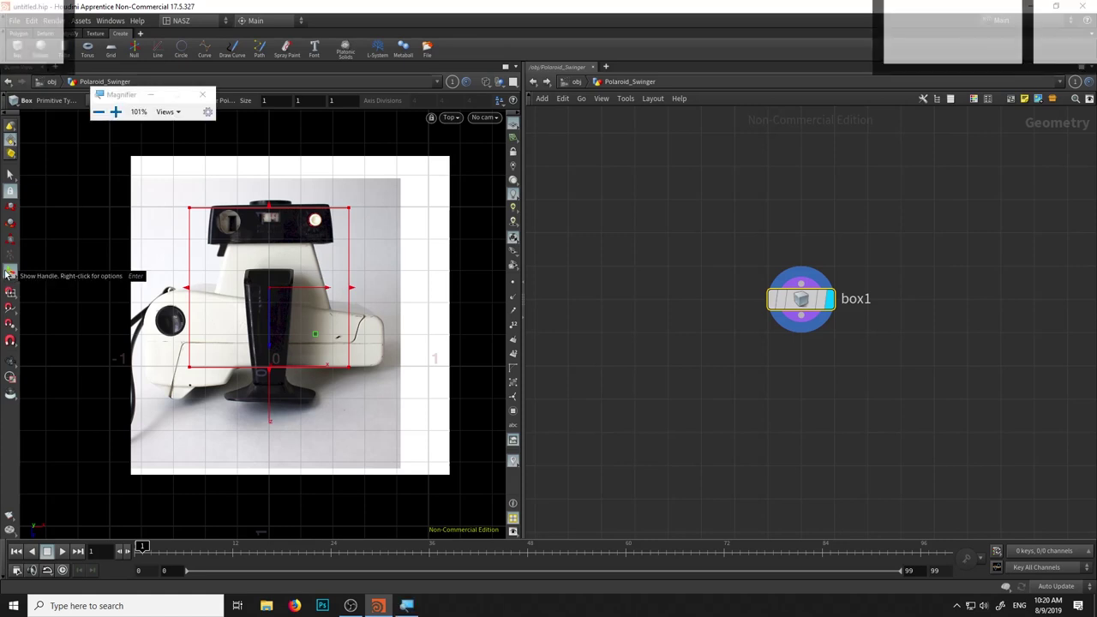
Drag box1's right, left and top edges to about 1.505 by 0.484 around the camera body
key(super+plus)
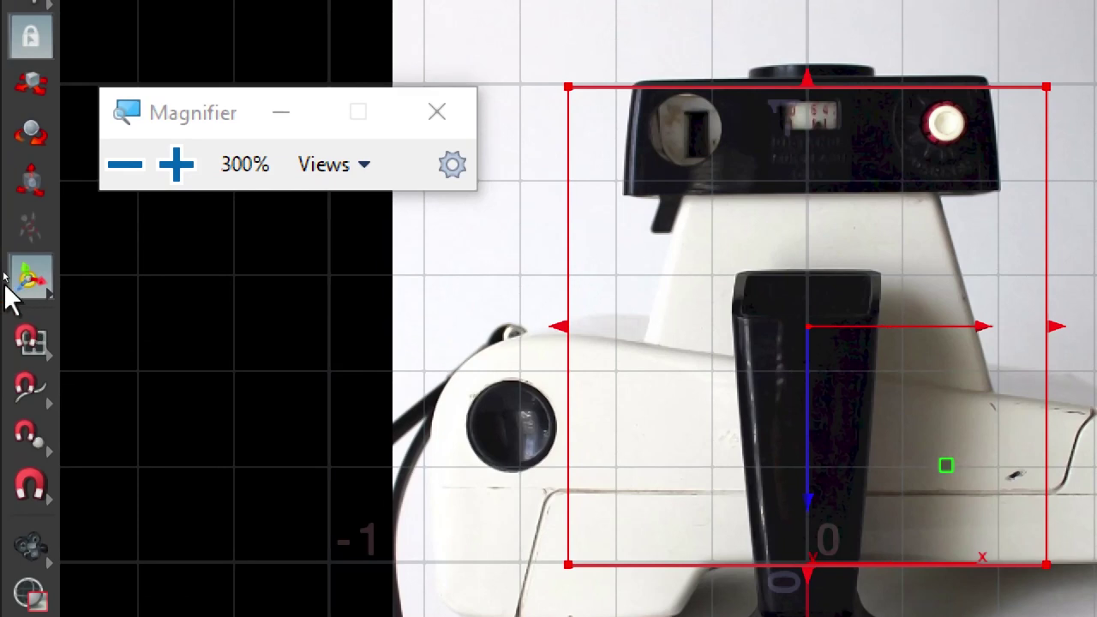
click(281, 113)
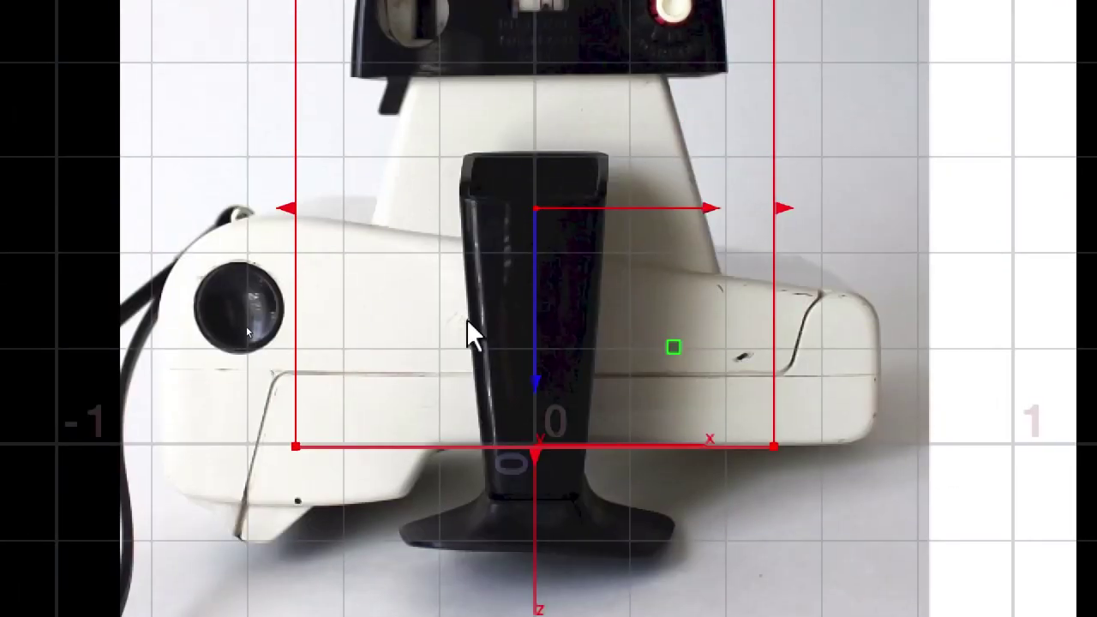
drag(779, 210, 882, 210)
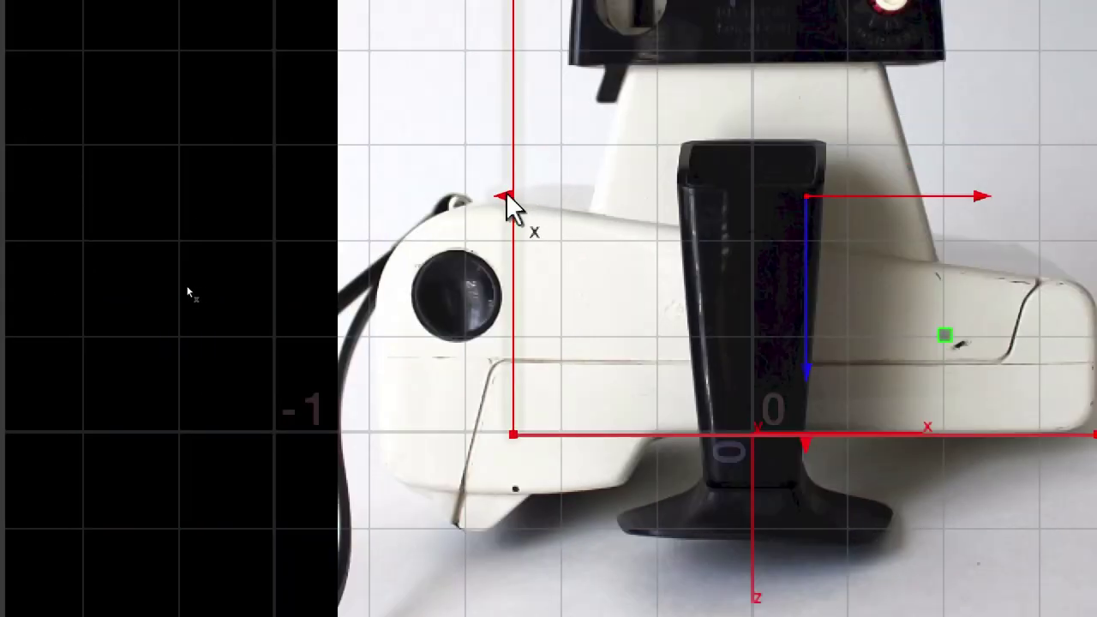
mouse_move(509, 203)
mouse_down()
mouse_move(373, 223)
mouse_move(383, 221)
mouse_up()
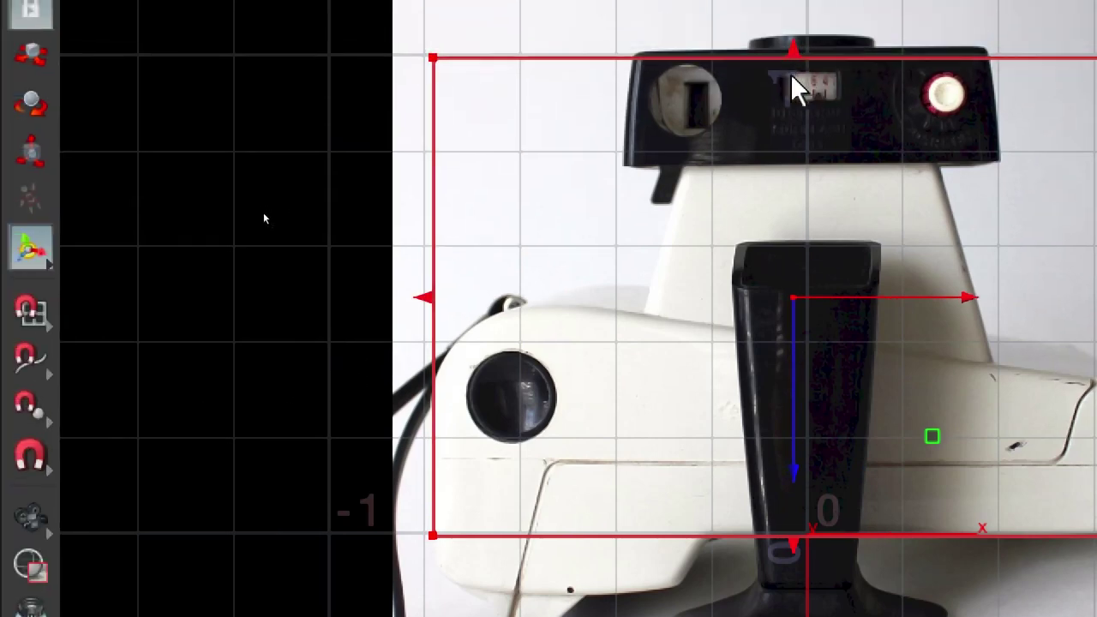
drag(797, 53, 762, 305)
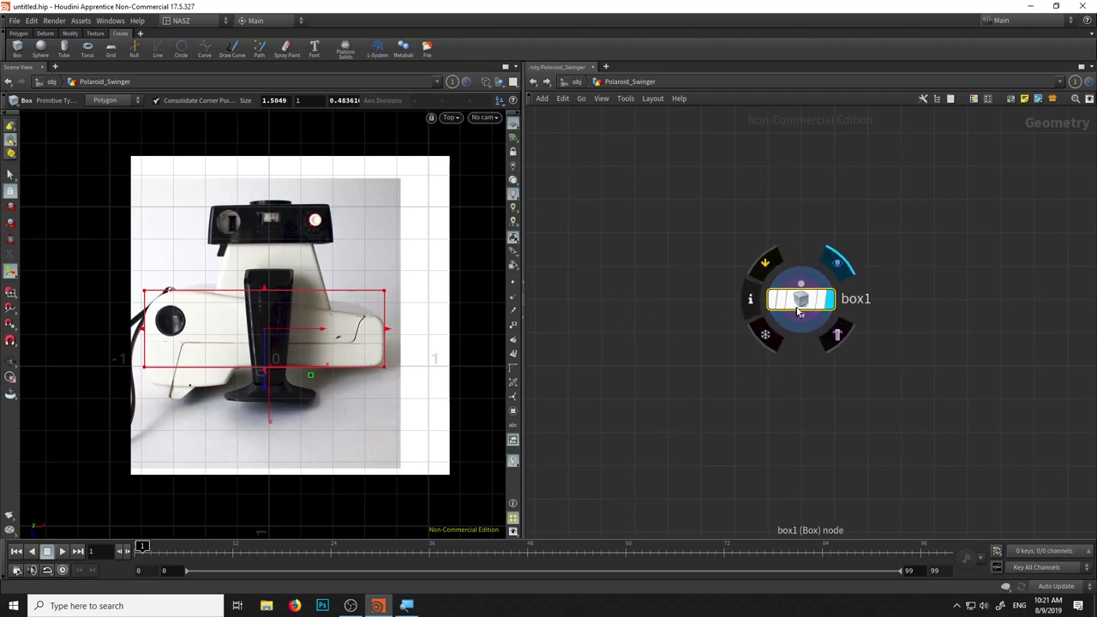
Move box1 up-left and add a second box node, box2, beside it
drag(769, 309, 675, 285)
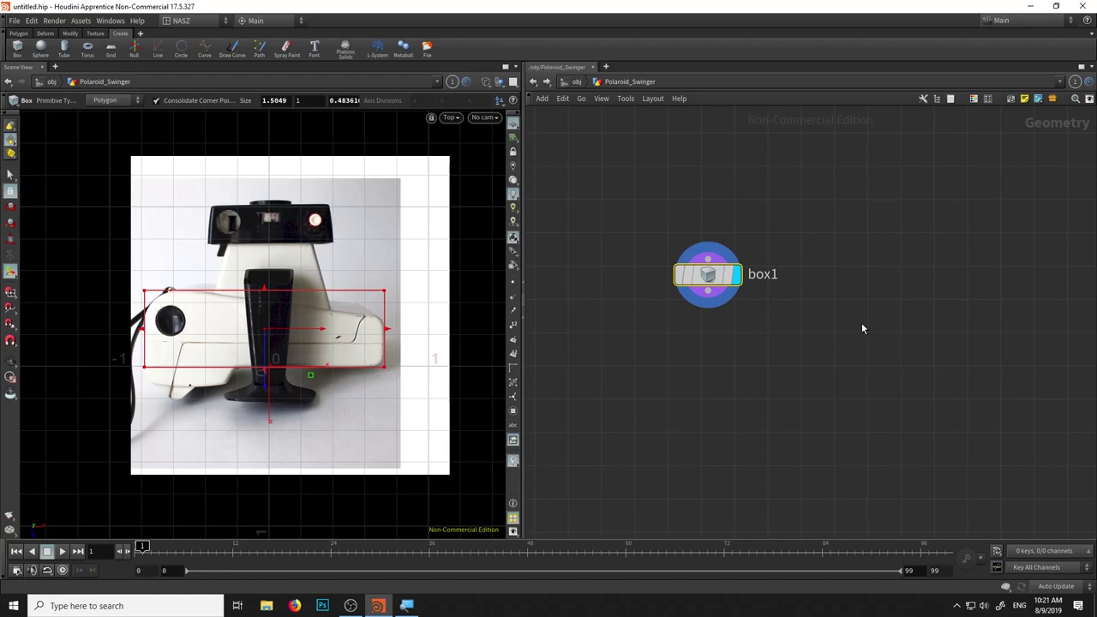
key(Tab)
text(box)
click(962, 216)
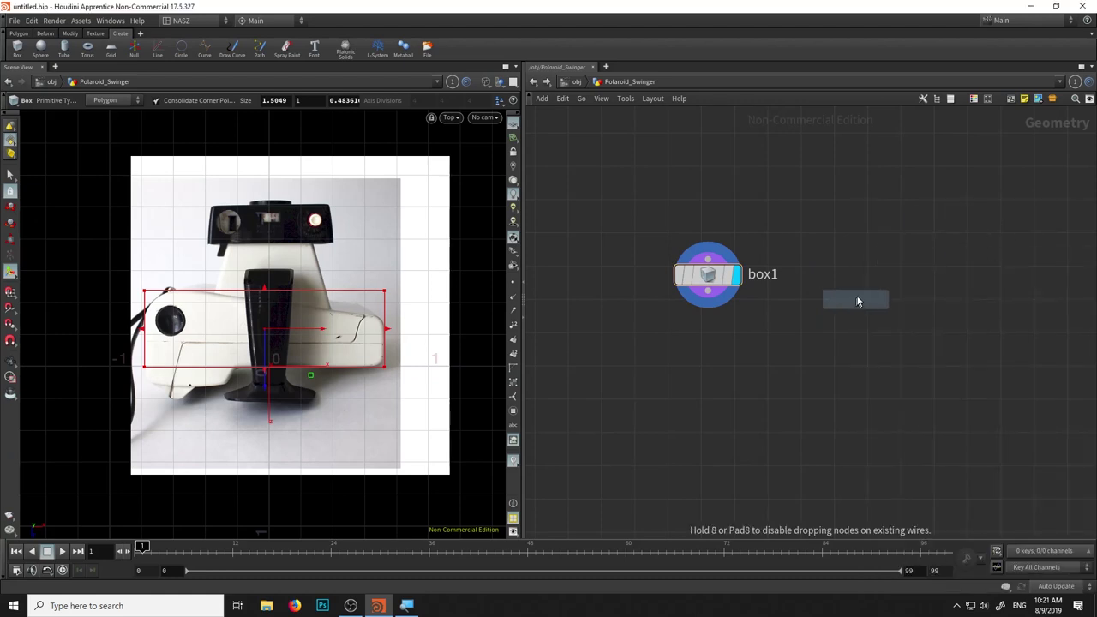
click(883, 273)
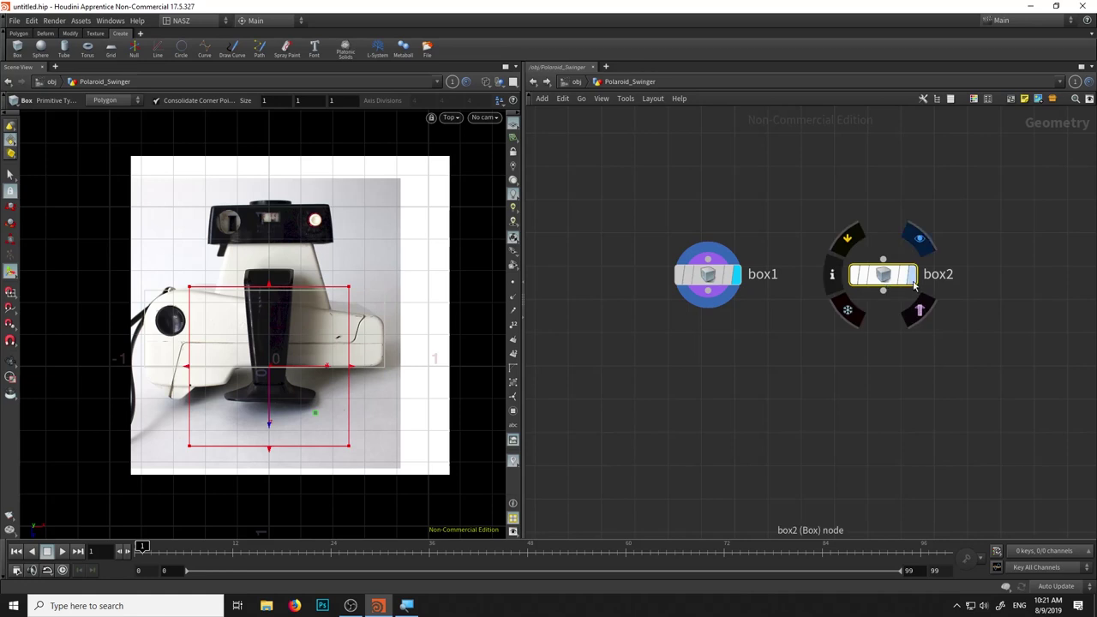
key(super)
mouse_move(908, 274)
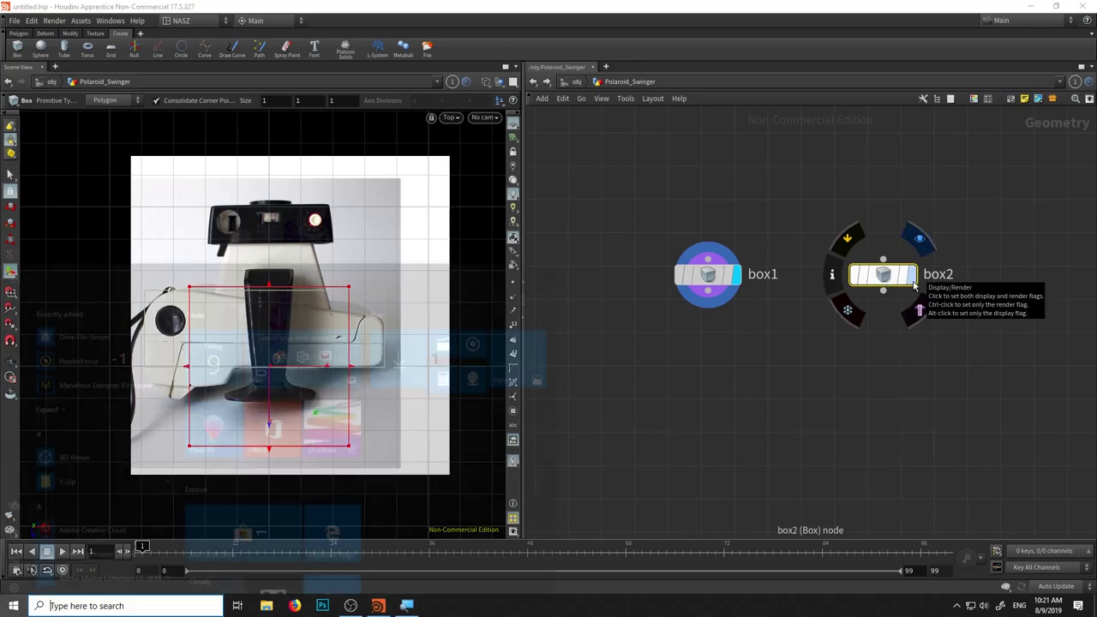
click(903, 347)
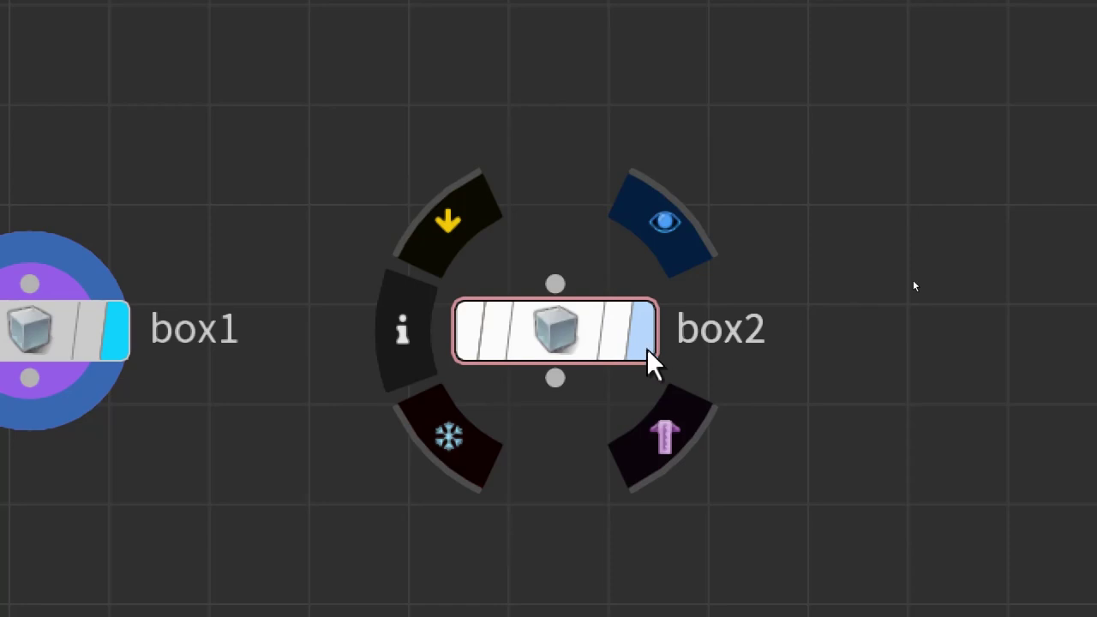
Compare box1 and box2 displays, leaving box1 displayed and box2 as a template
click(609, 347)
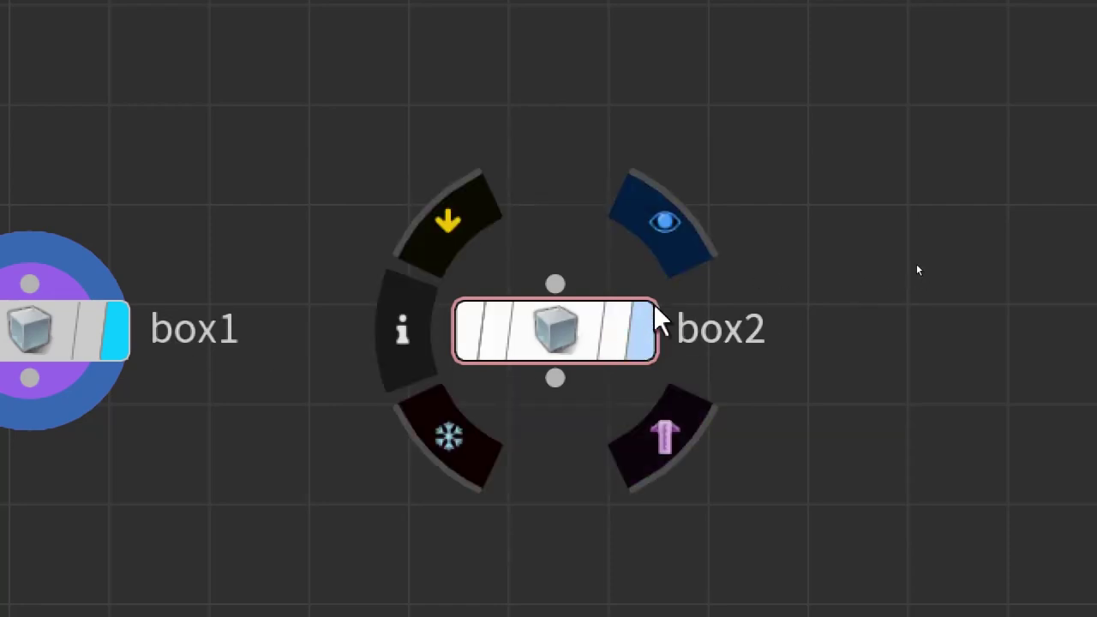
mouse_move(662, 225)
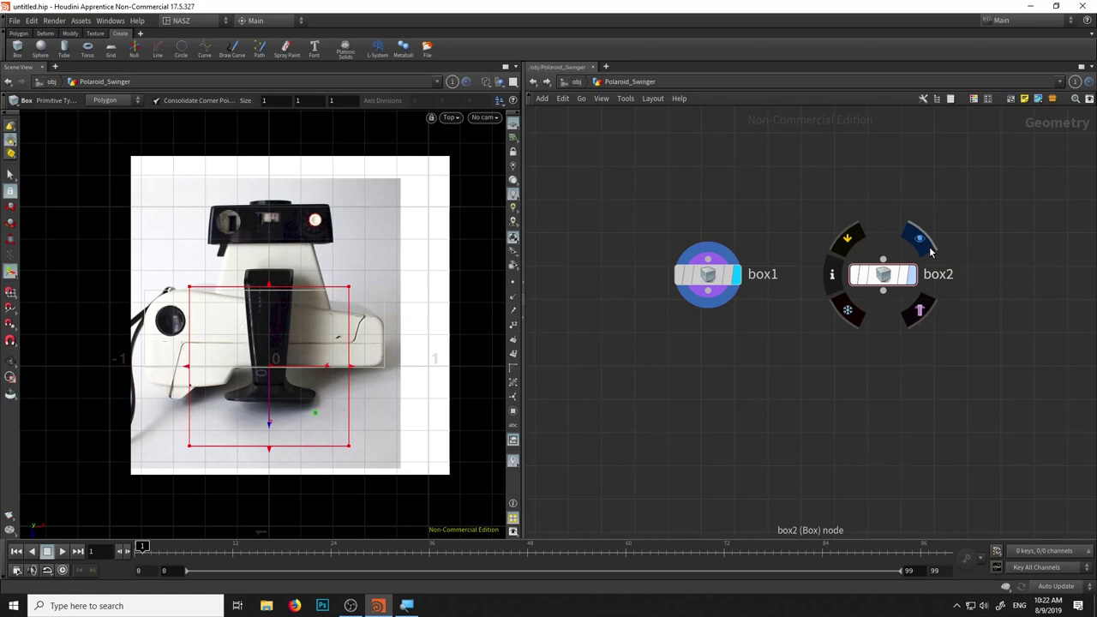
click(930, 249)
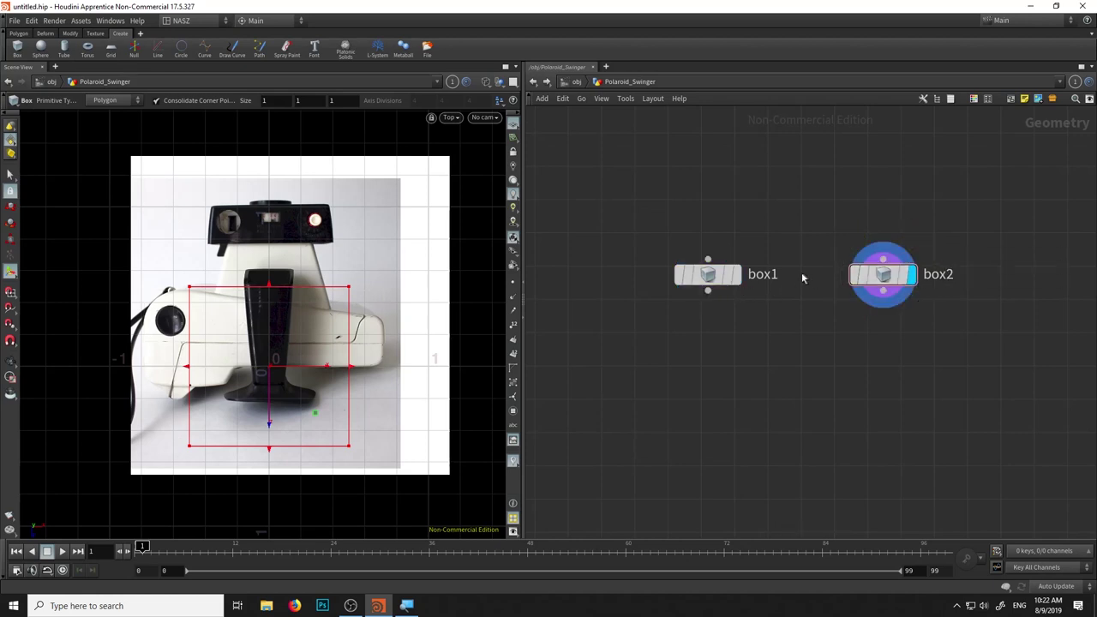
click(736, 284)
click(914, 283)
click(736, 278)
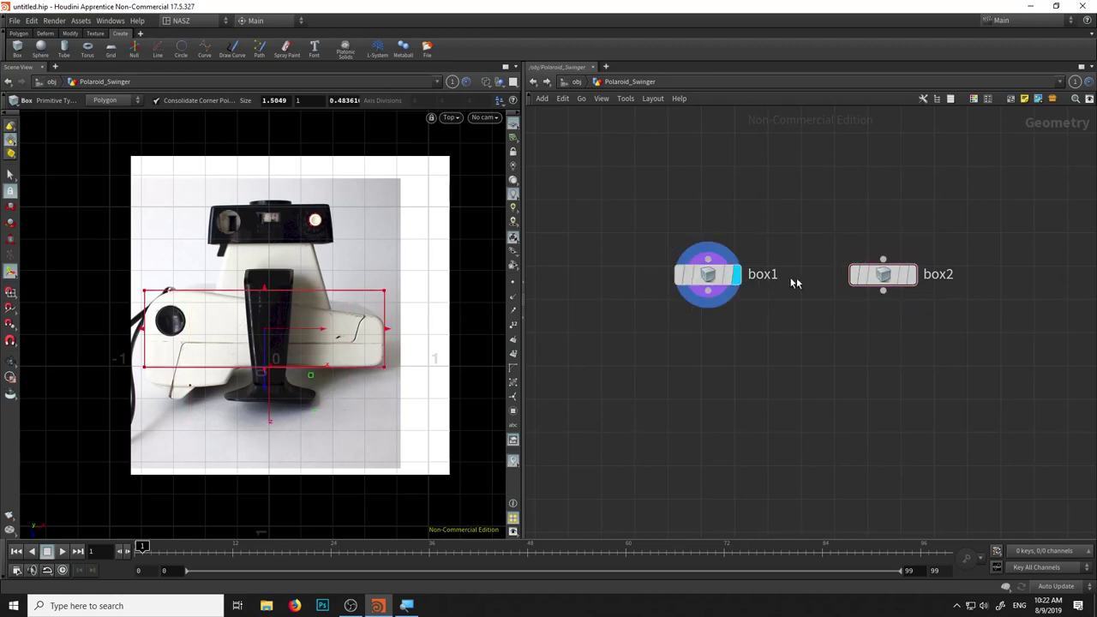
click(914, 283)
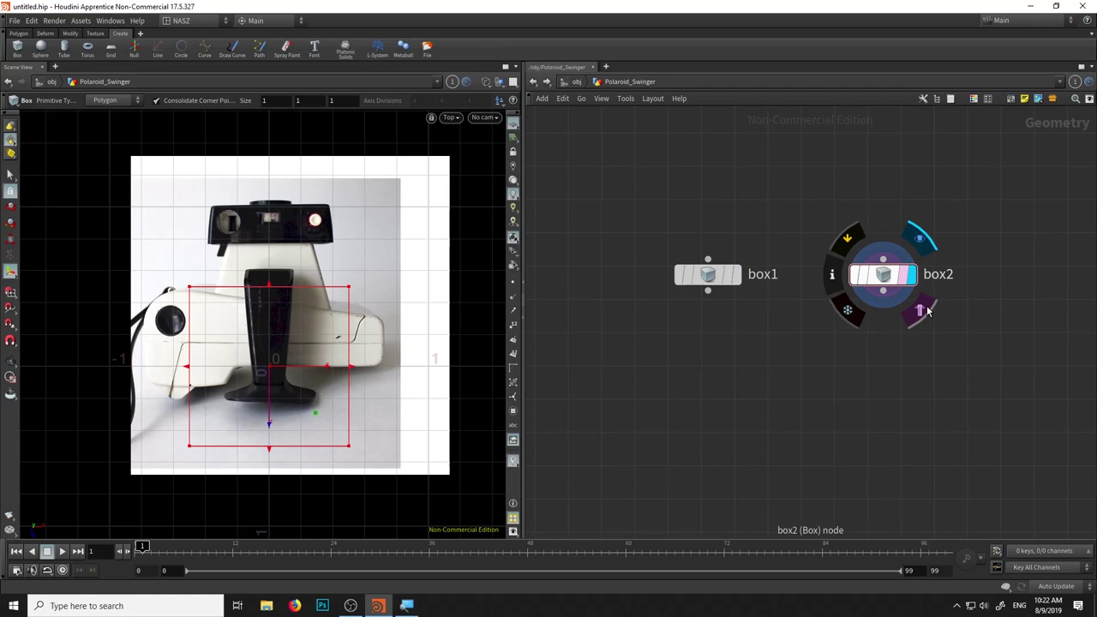
click(739, 283)
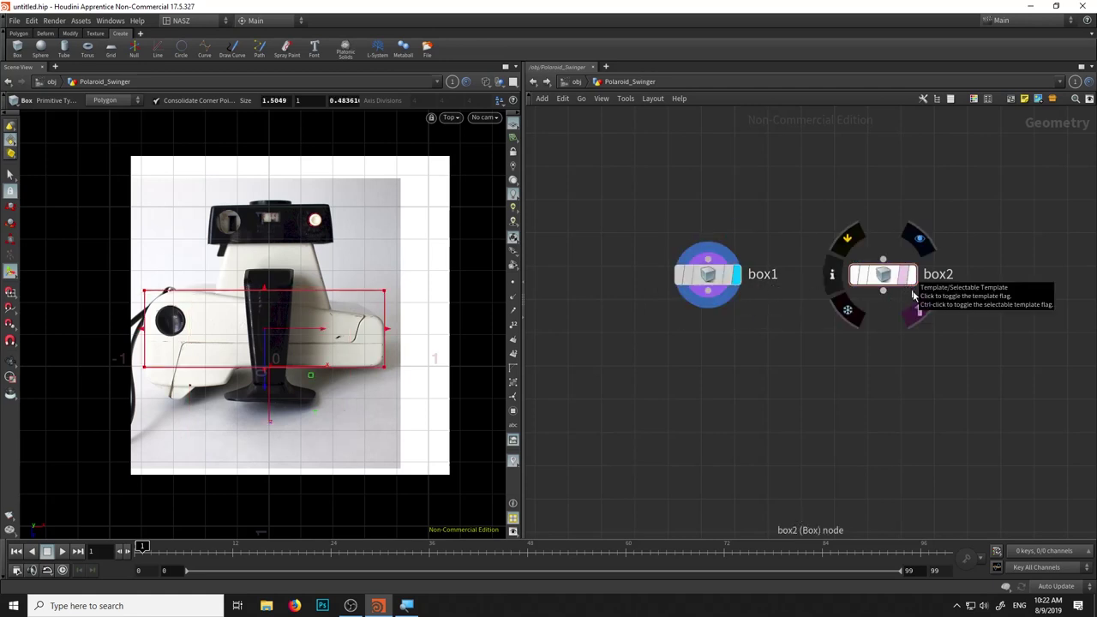
click(906, 285)
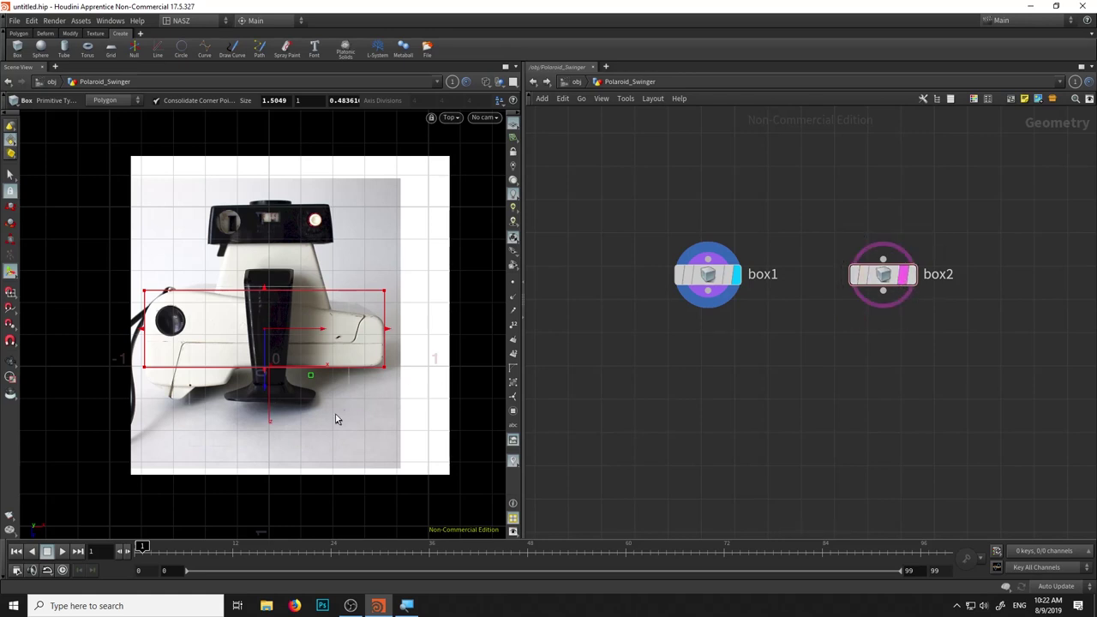
Zoom the top view and reopen the viewport Display Options
key(Escape)
scroll(336, 419, up, 5)
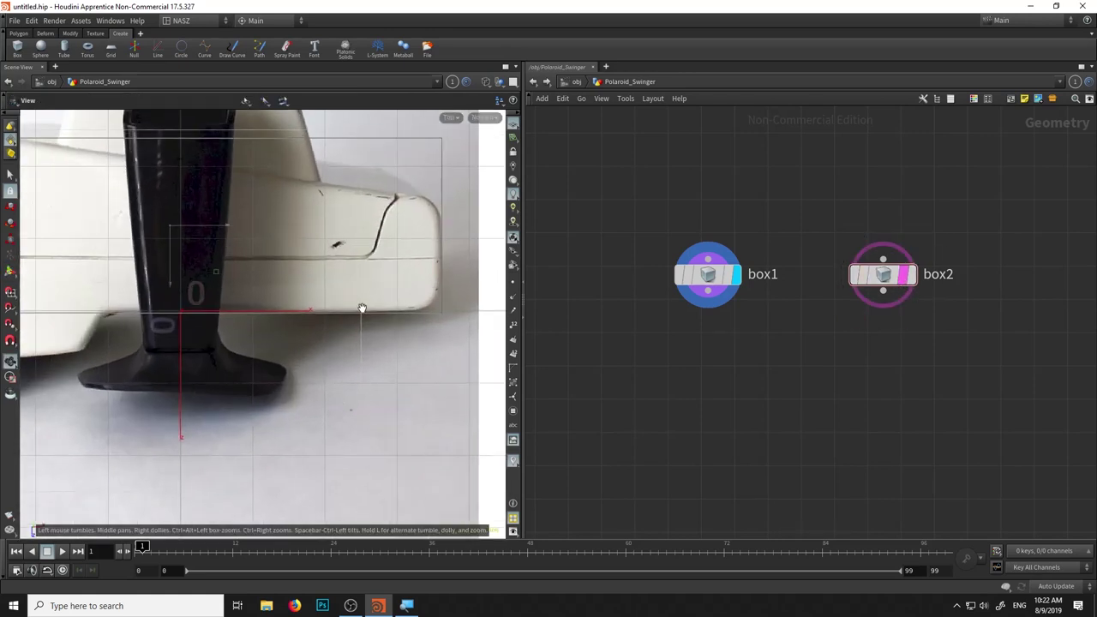
scroll(366, 356, down, 4)
scroll(366, 355, down, 1)
key(Return)
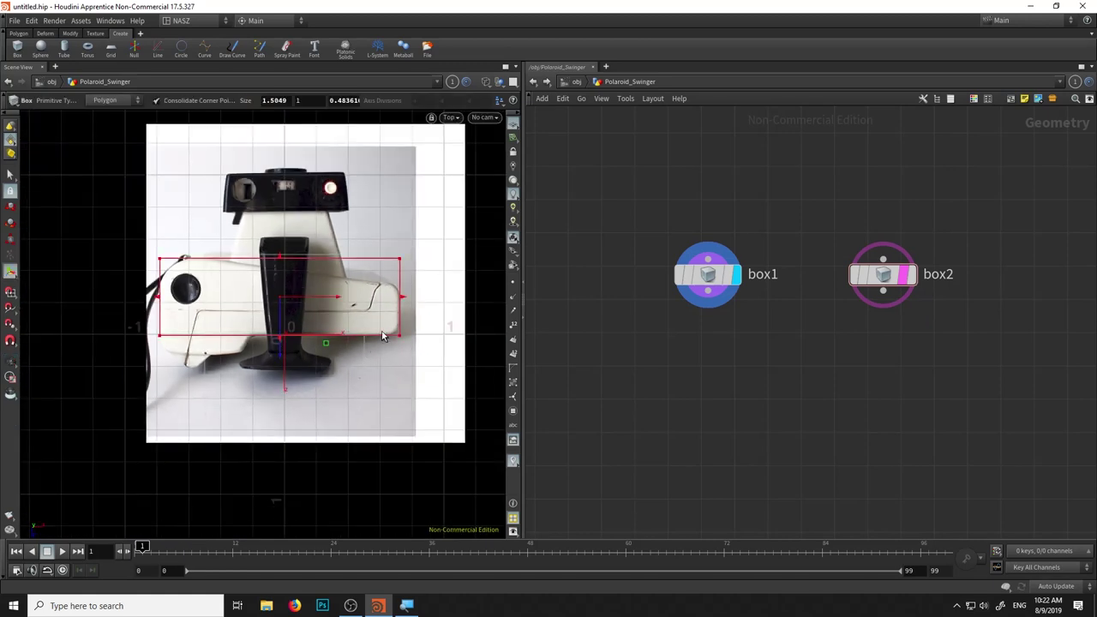
key(d)
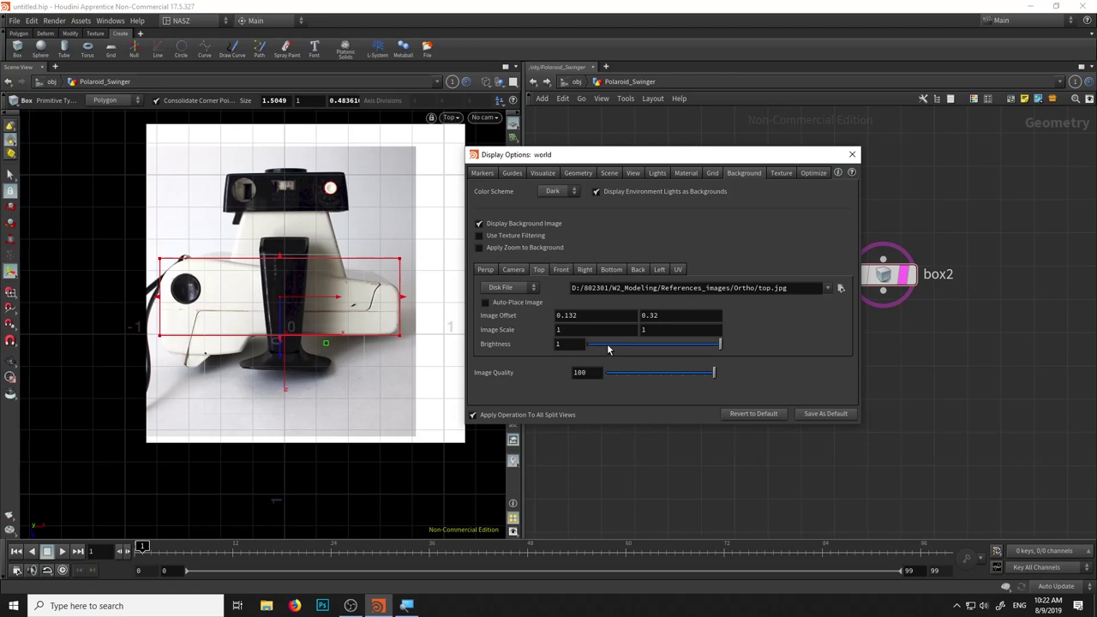
Dim the Top background reference image to a brightness of about 0.05
drag(718, 346, 594, 350)
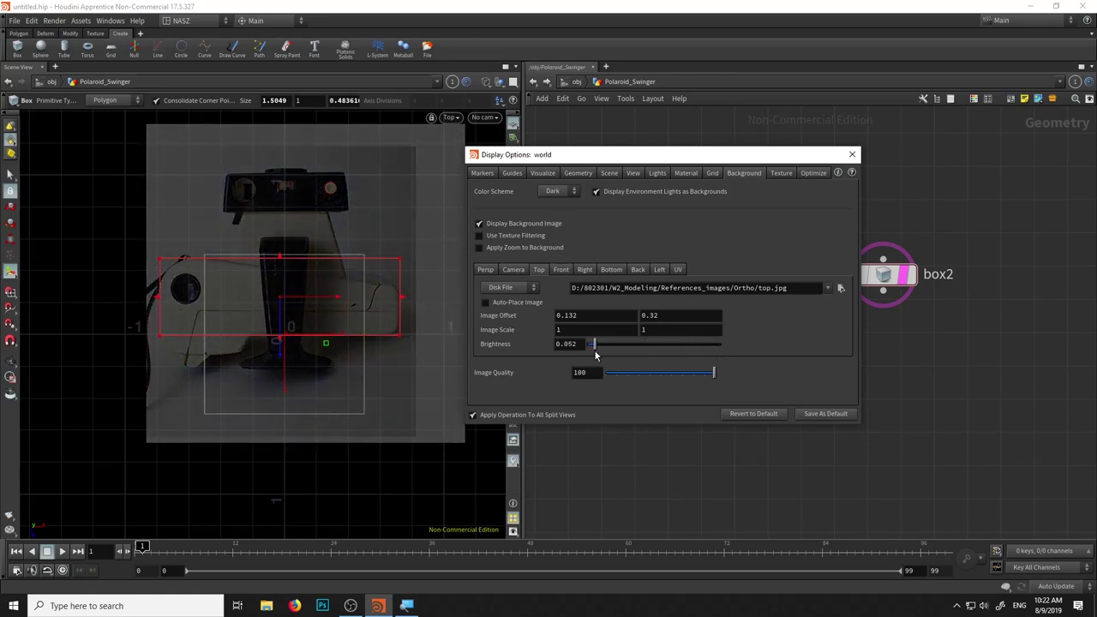
drag(594, 349, 595, 349)
key(Return)
click(851, 155)
mouse_move(883, 274)
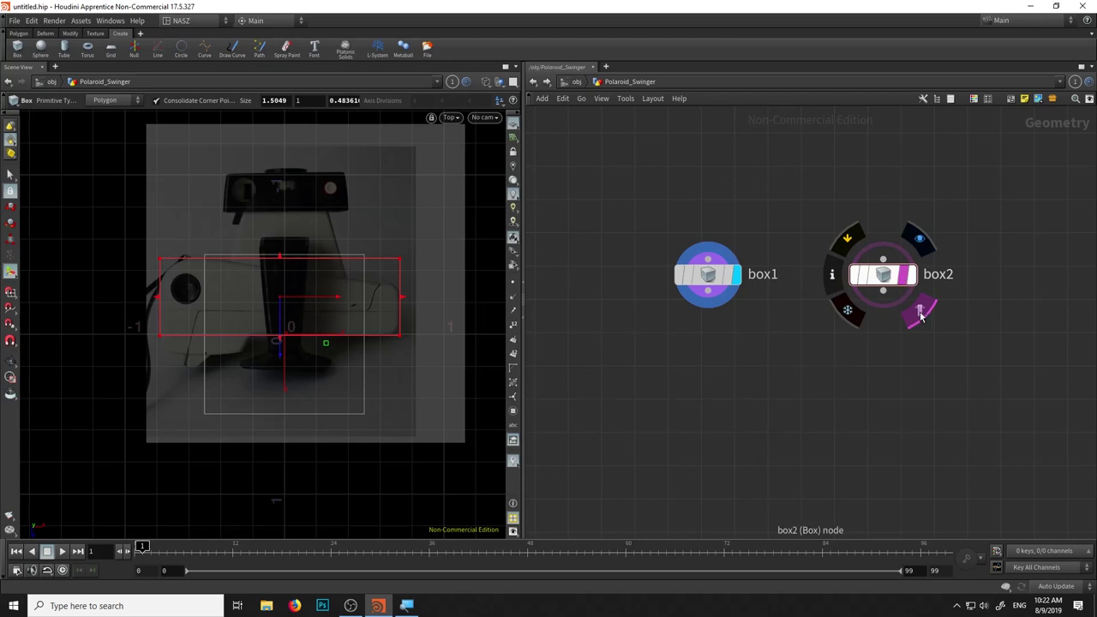
Toggle box2's template flag and select box2 for editing in the top view
click(920, 316)
click(920, 315)
click(920, 316)
click(920, 316)
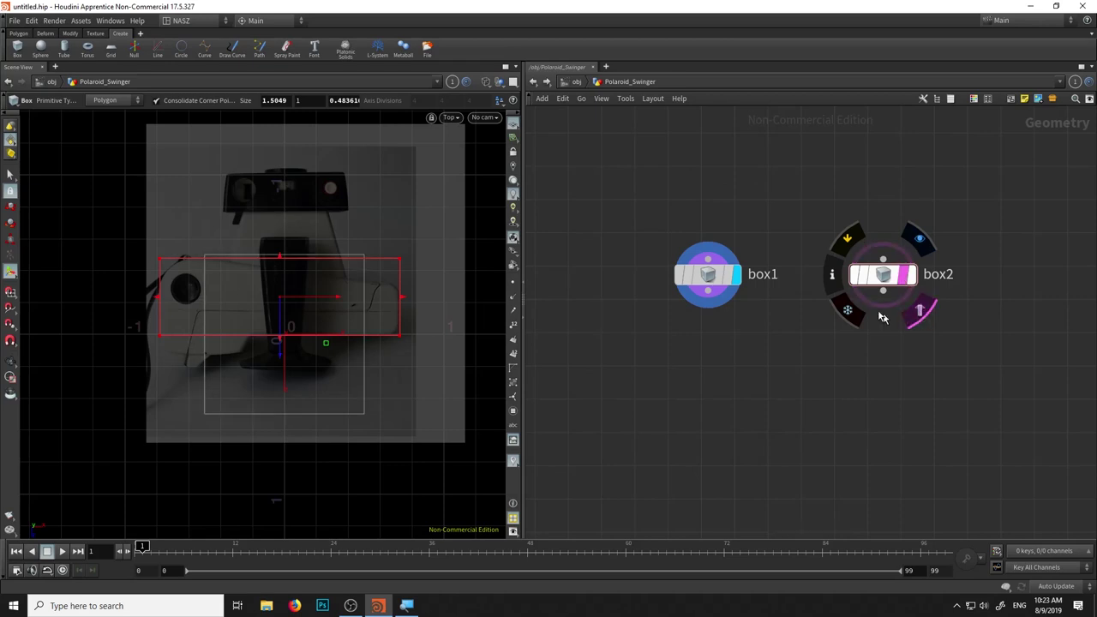
click(882, 274)
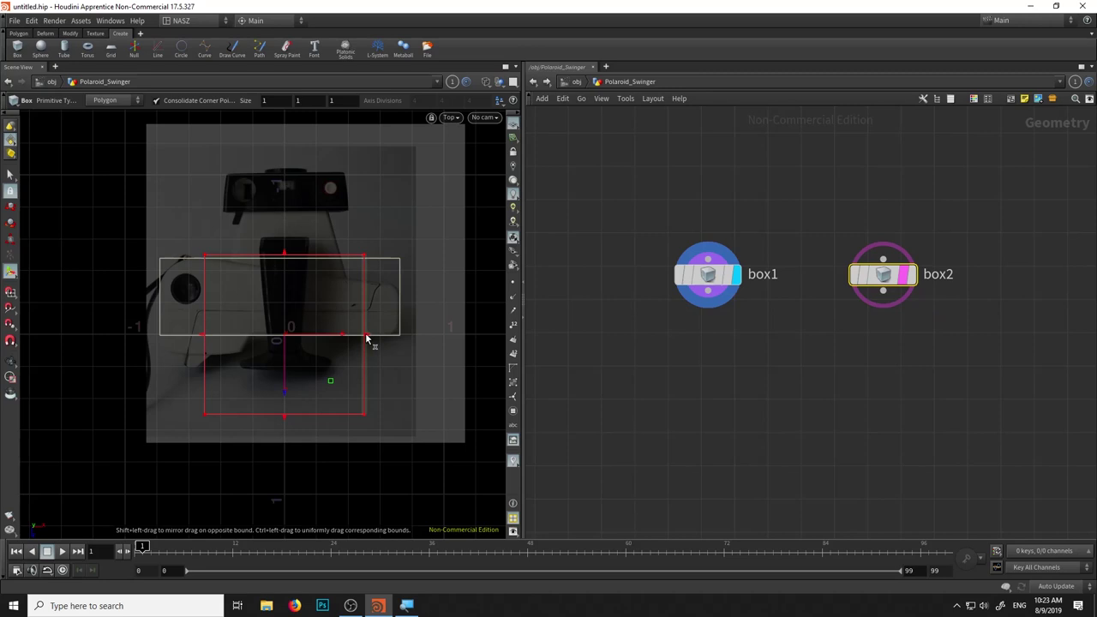
key(Escape)
scroll(314, 316, up, 2)
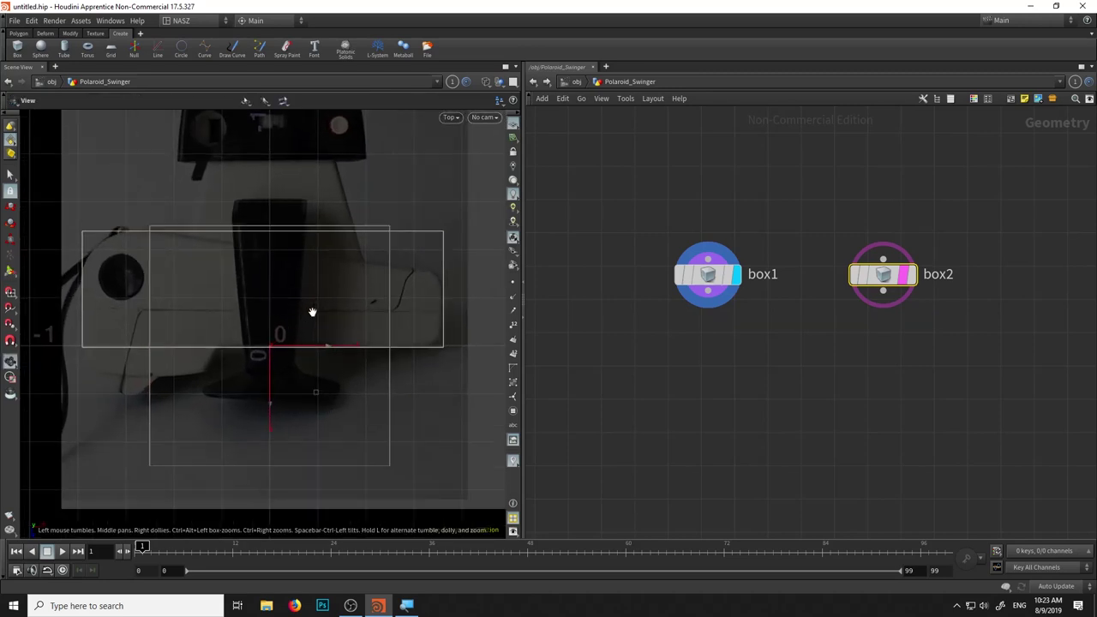
scroll(317, 343, up, 2)
middle_drag(321, 364, 329, 378)
key(Return)
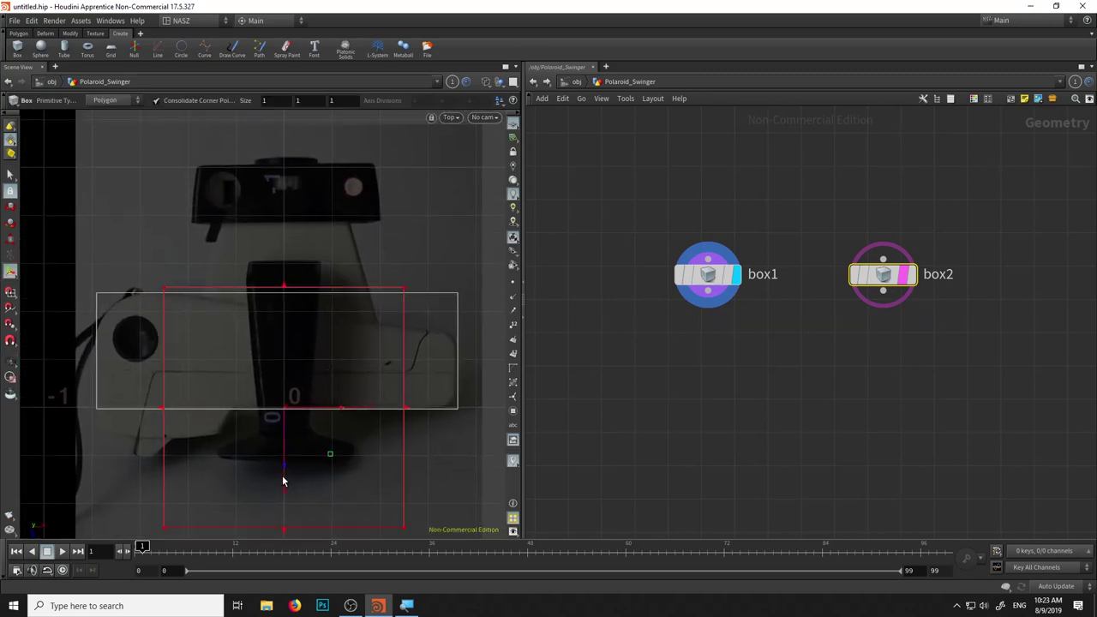
Move box2 up and shrink it to about 0.742 by 0.425, then template it
drag(287, 471, 296, 398)
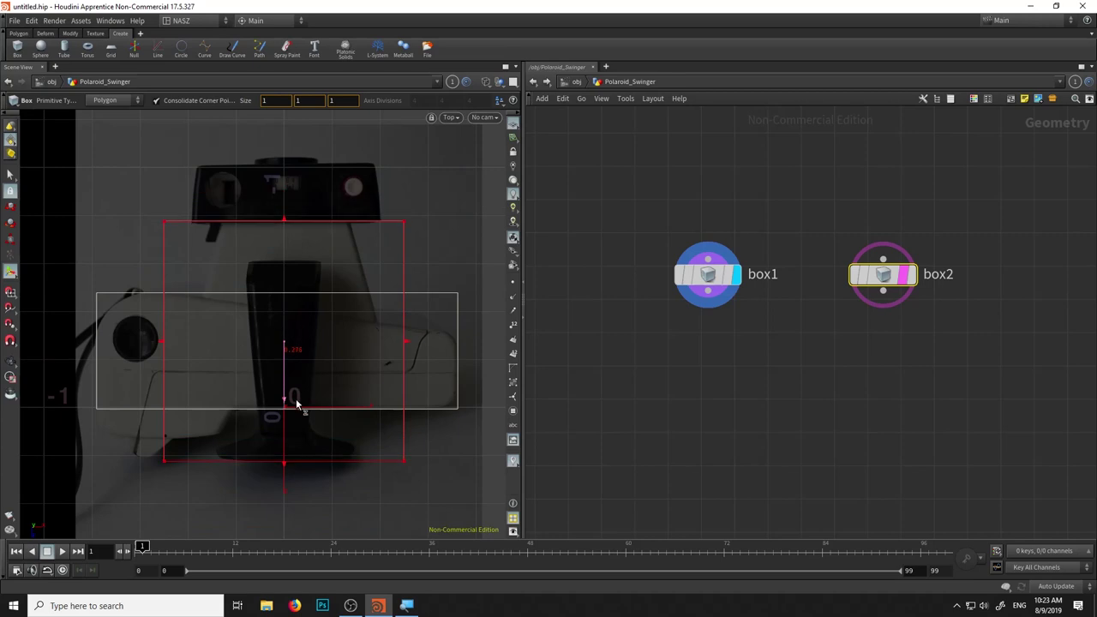
drag(286, 467, 304, 324)
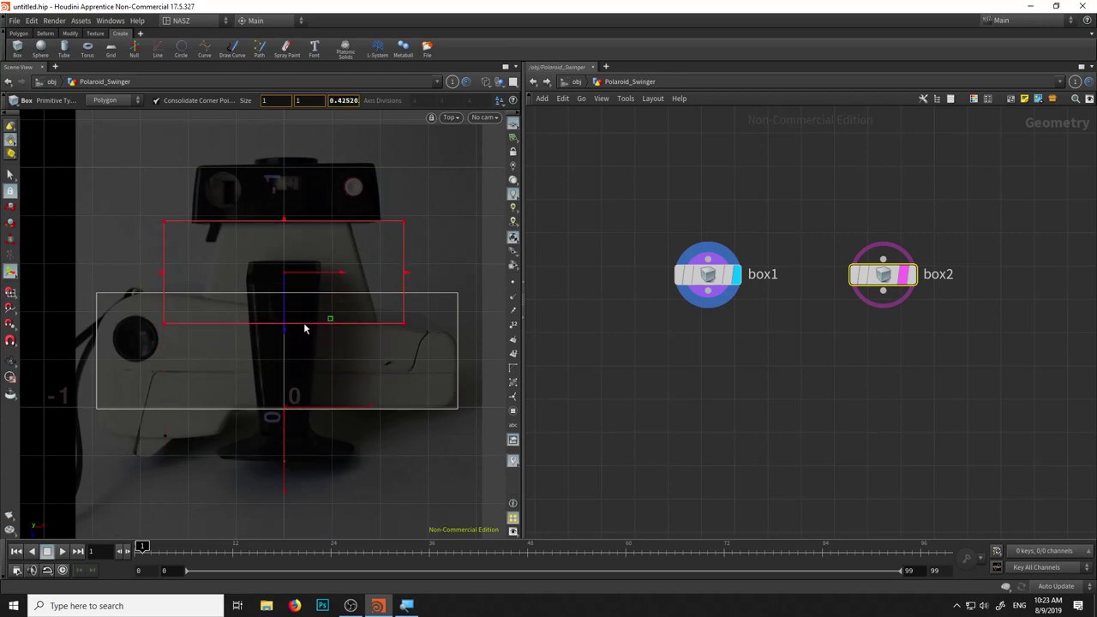
drag(407, 273, 377, 277)
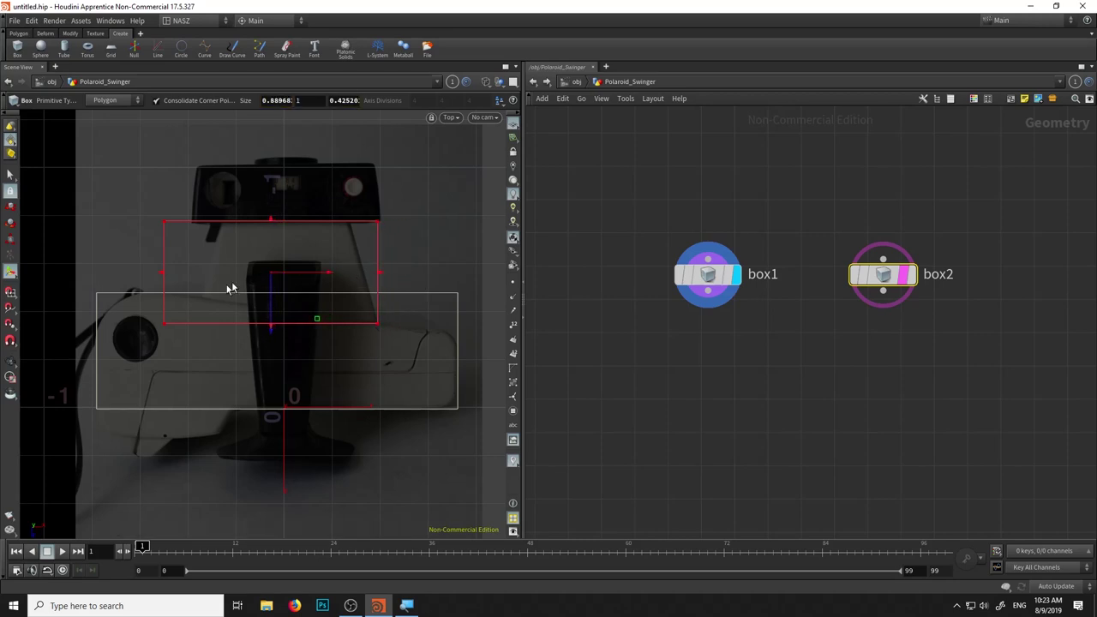
drag(164, 274, 199, 271)
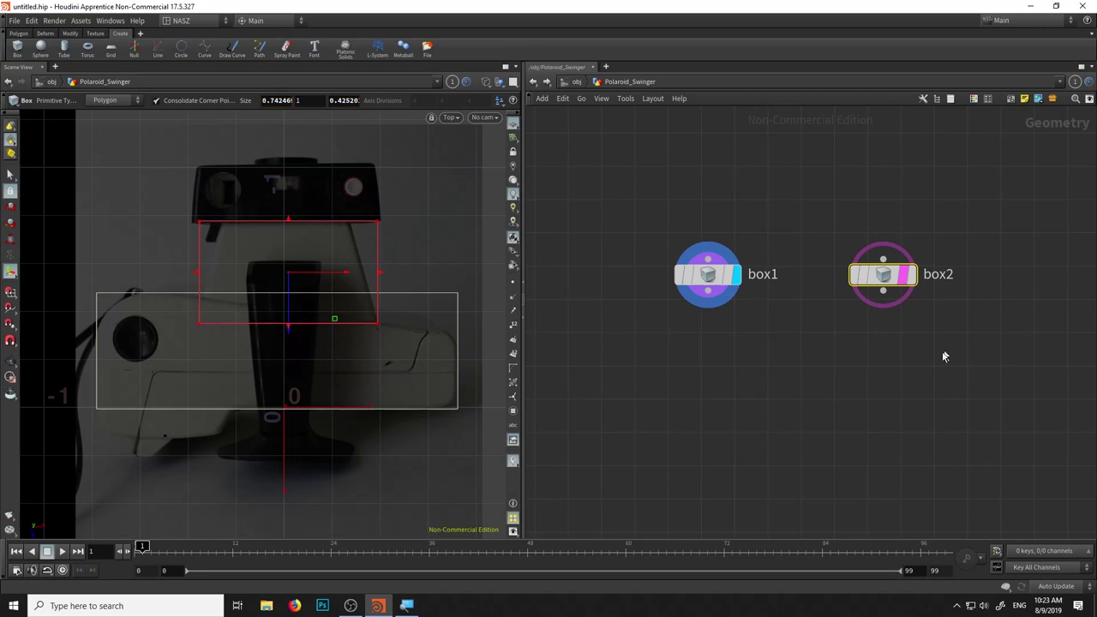
mouse_move(882, 274)
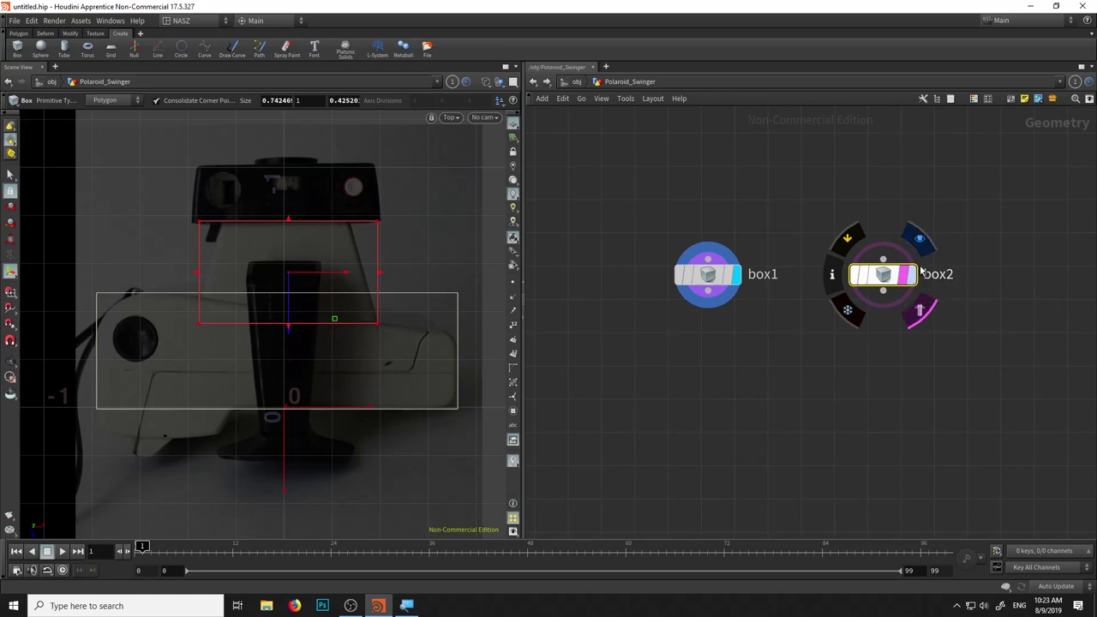
click(904, 279)
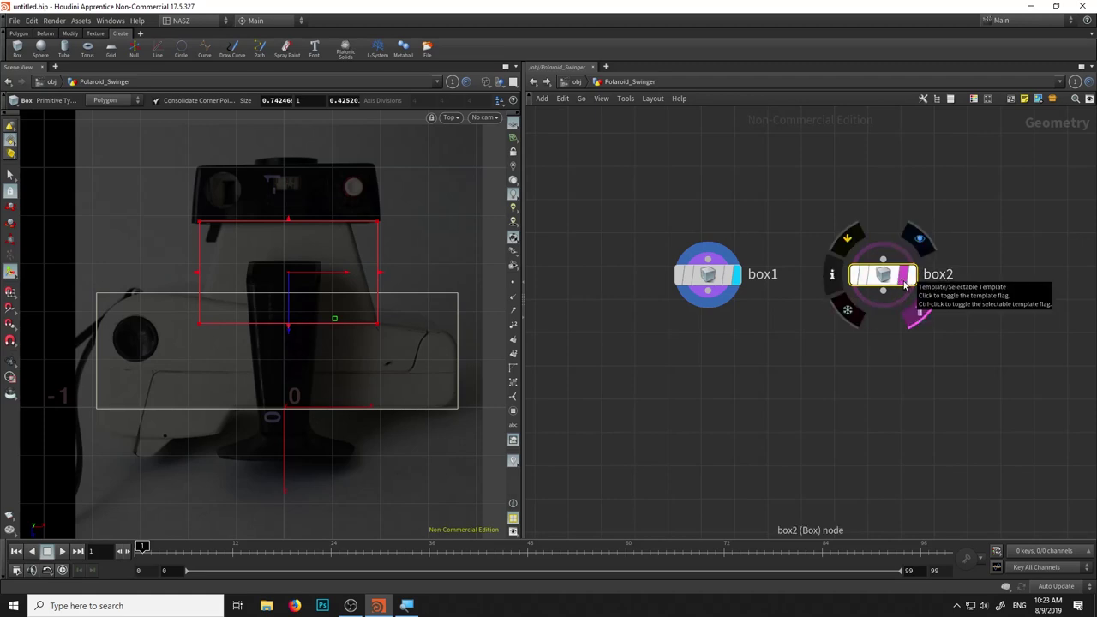
Add merge1 below the boxes, wire box1 and box2 into it, and display it
key(Tab)
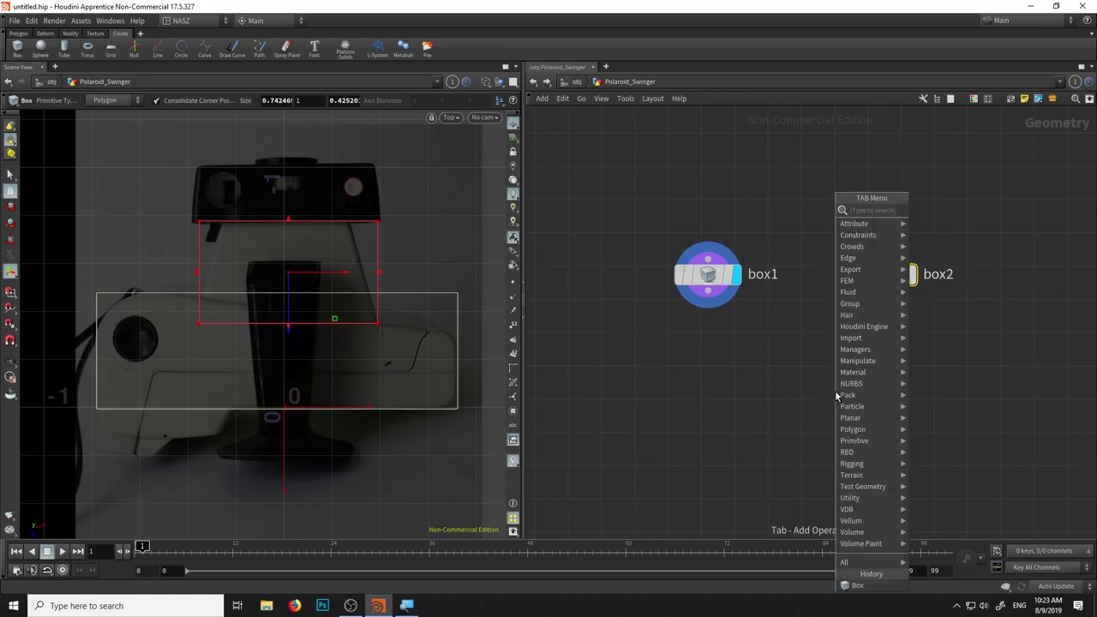
text(me)
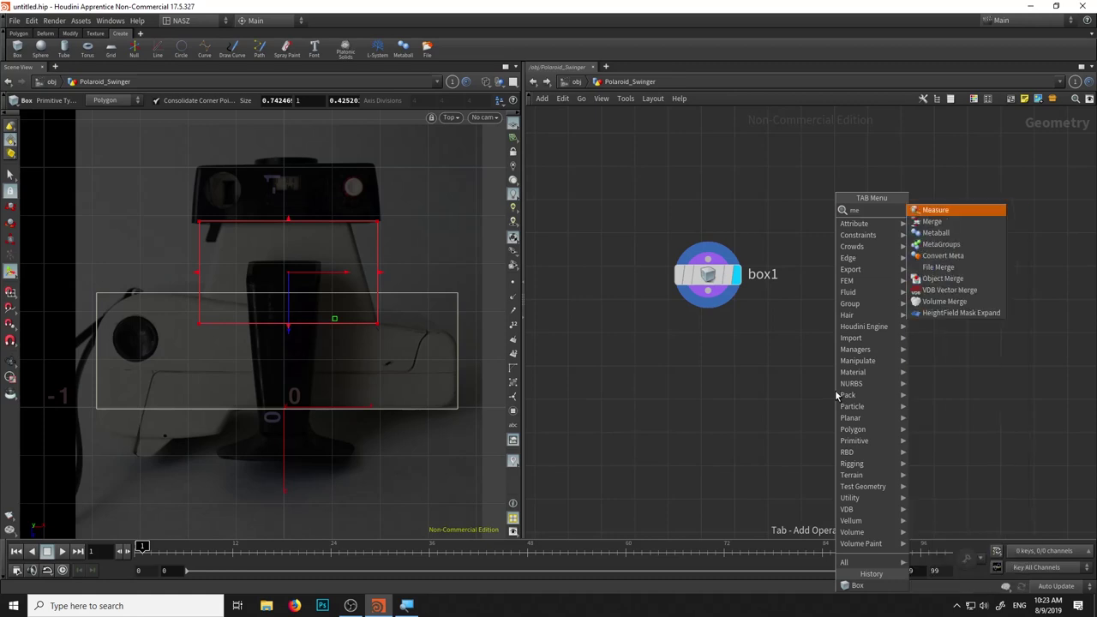
text(r)
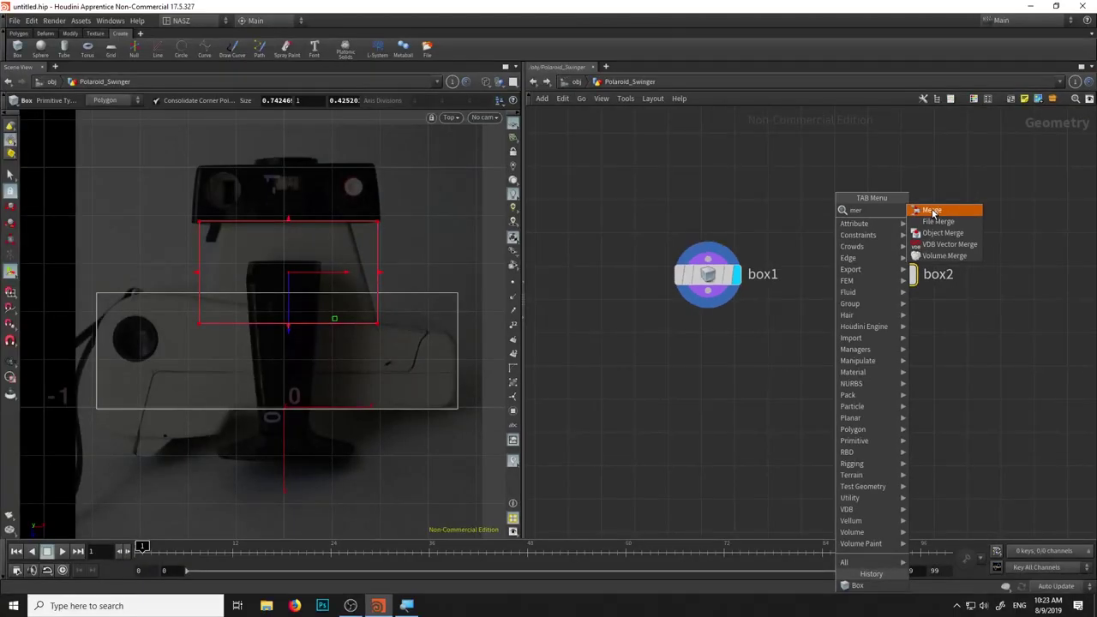
click(883, 221)
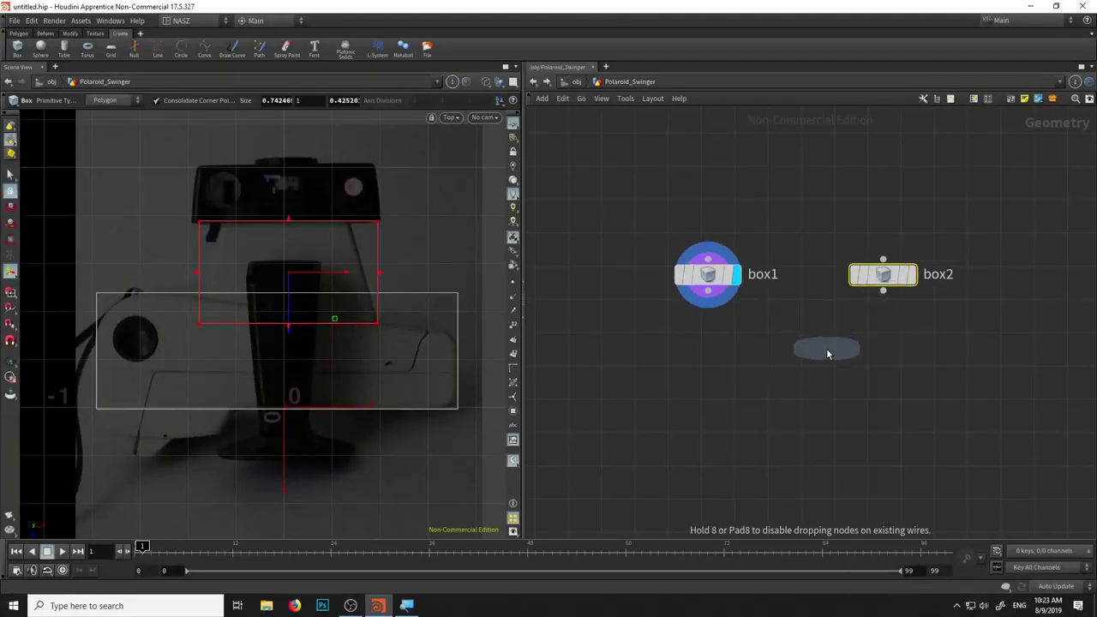
click(797, 382)
drag(711, 293, 760, 334)
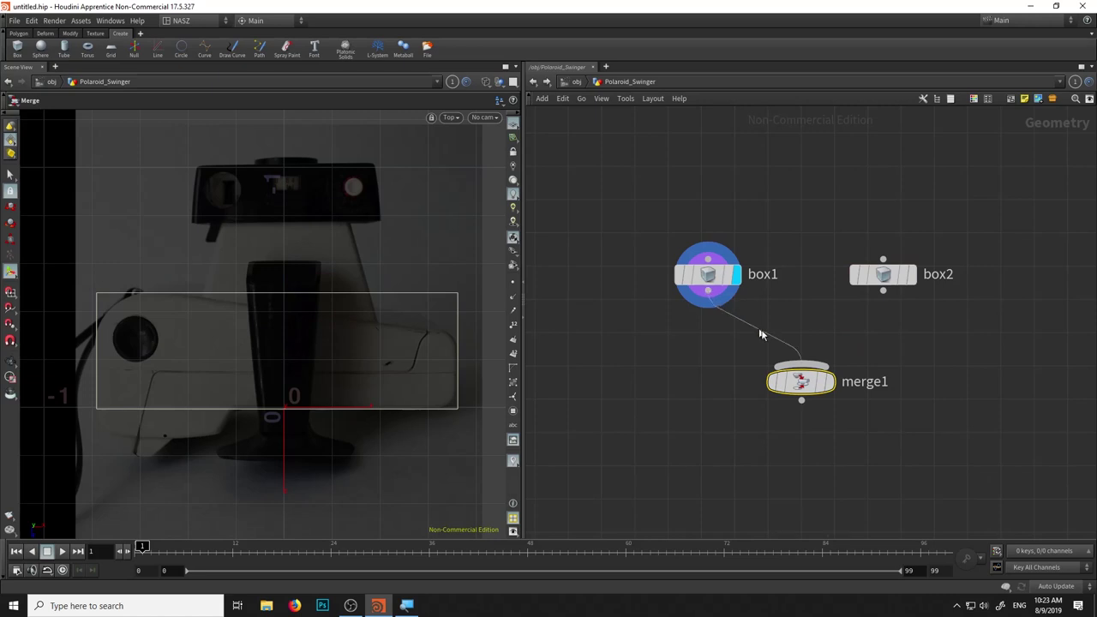
click(883, 292)
click(827, 380)
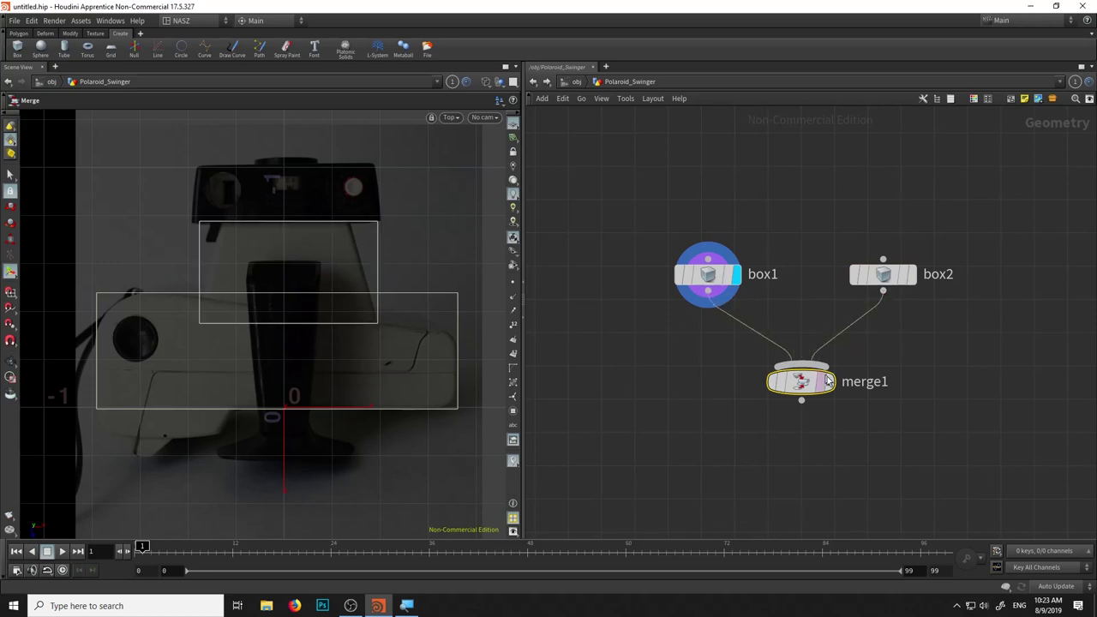
click(830, 382)
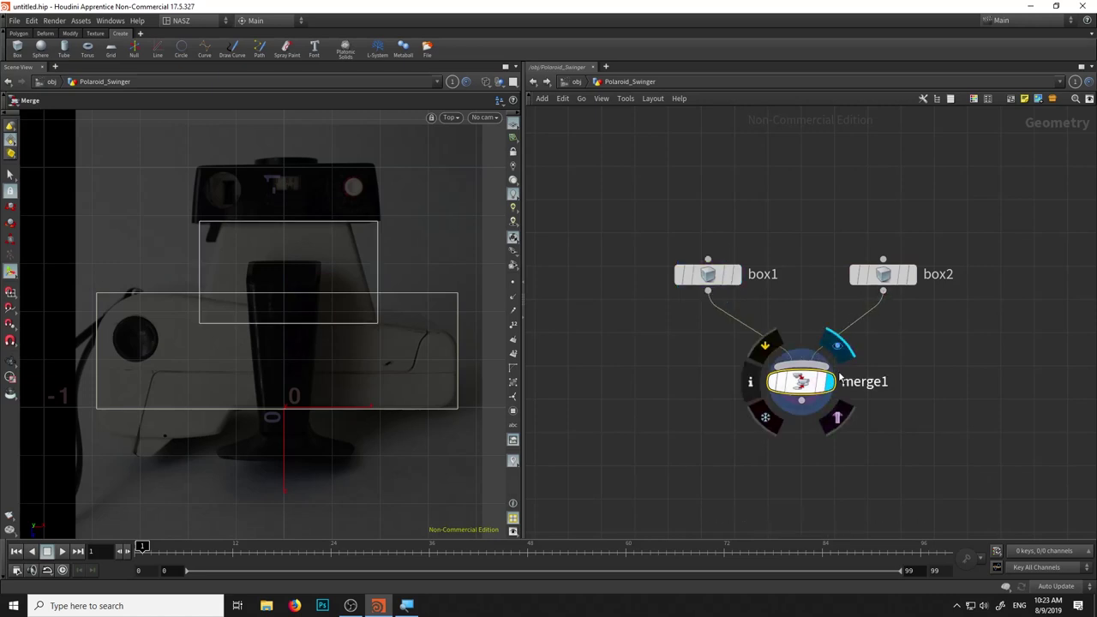
scroll(840, 375, up, 3)
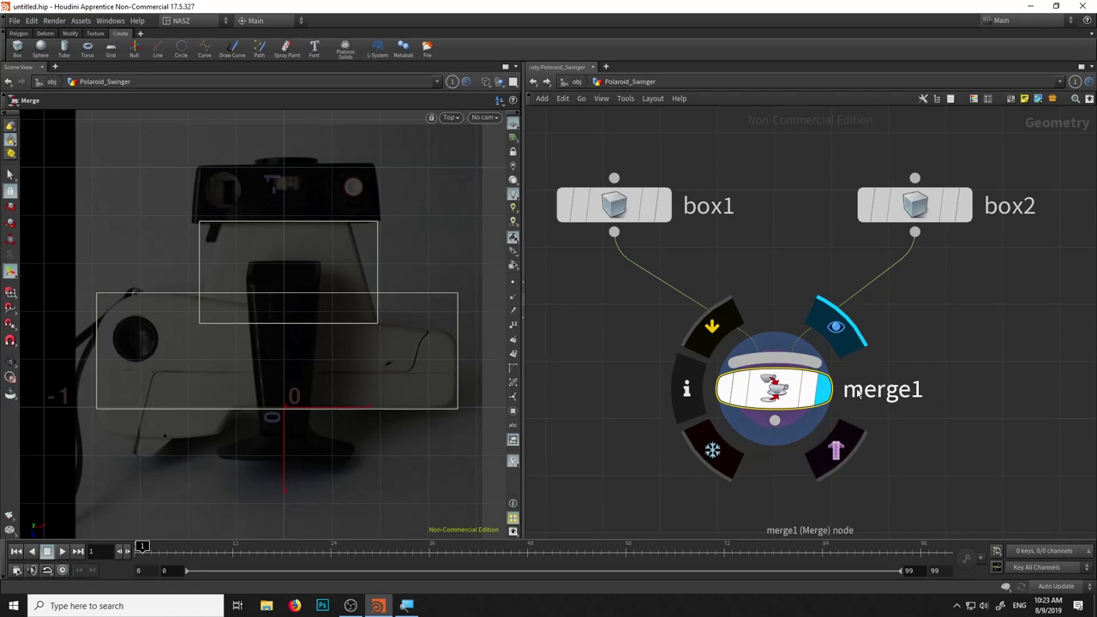
Display box1, template merge1, and move box2 up-left in the network
click(663, 220)
click(615, 206)
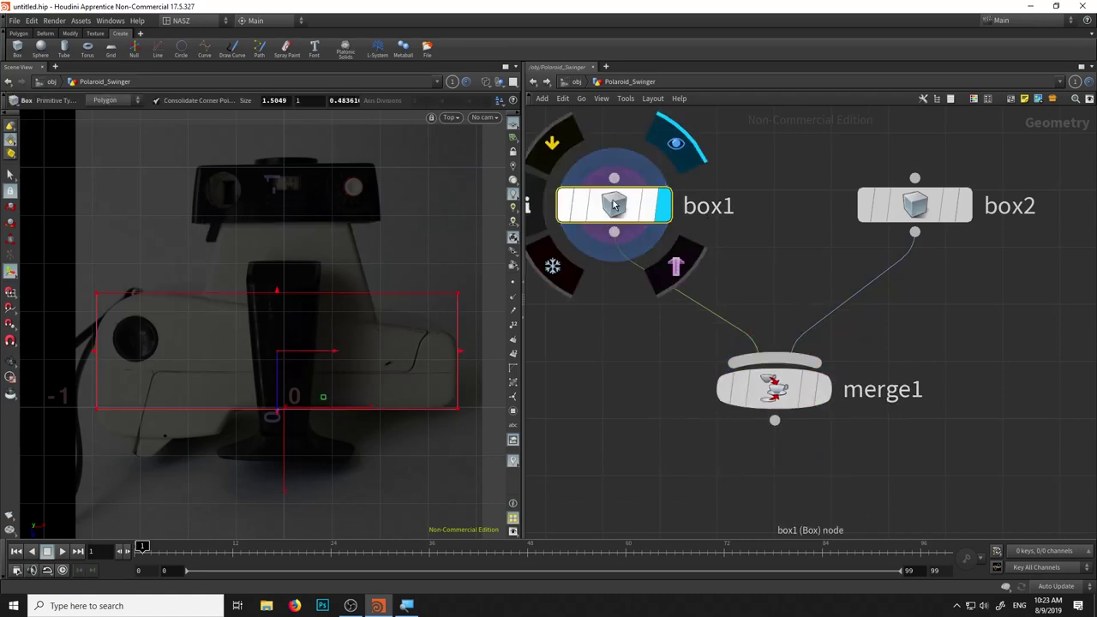
click(813, 394)
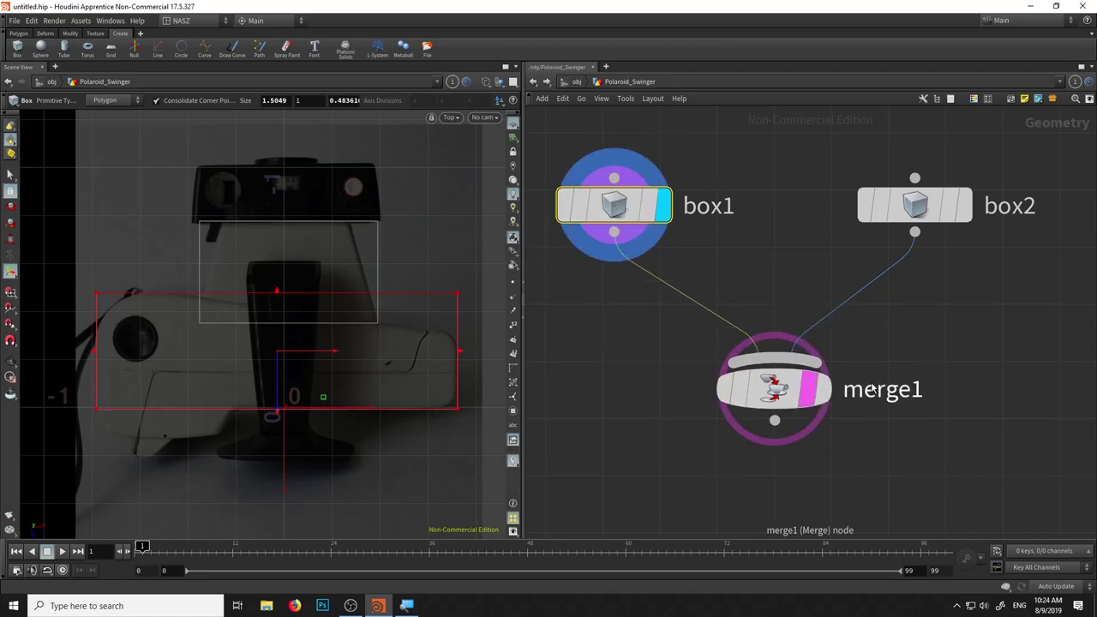
middle_drag(916, 332, 949, 375)
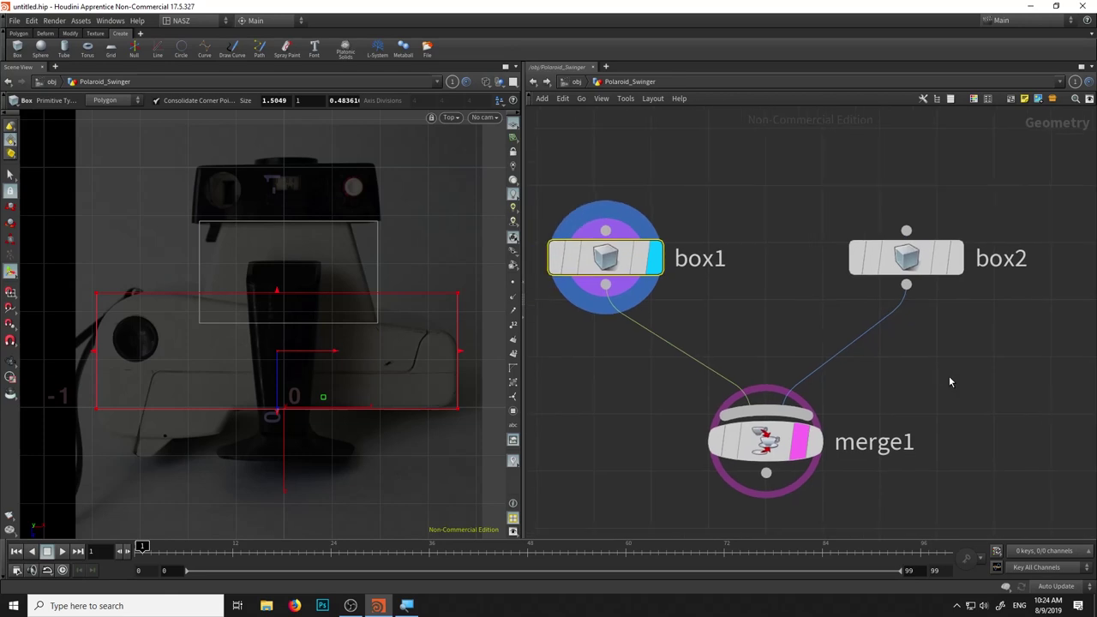
key(super)
key(Escape)
scroll(894, 366, down, 3)
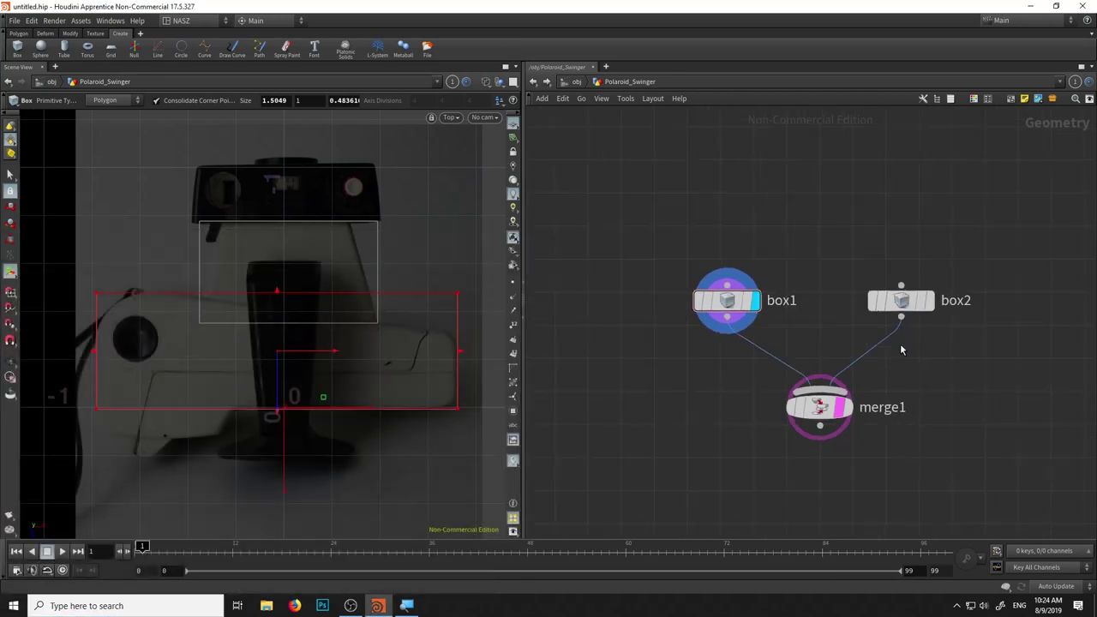
drag(905, 304, 849, 243)
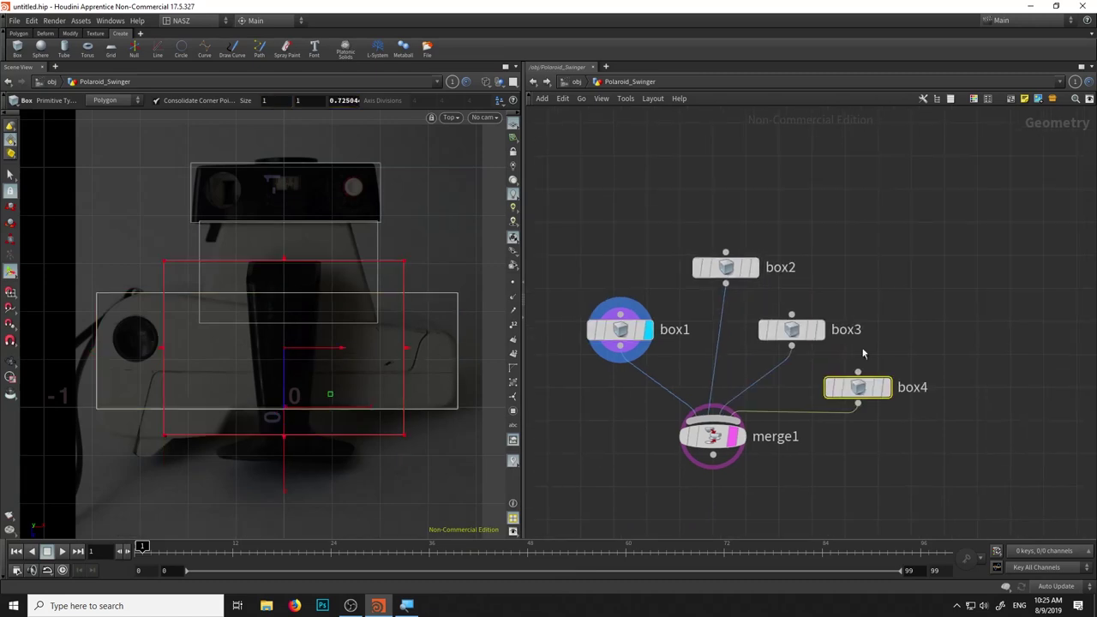
Narrow box4's X size to 0.31 and move merge1 lower beneath the boxes
key(p)
middle_drag(988, 170, 424, 353)
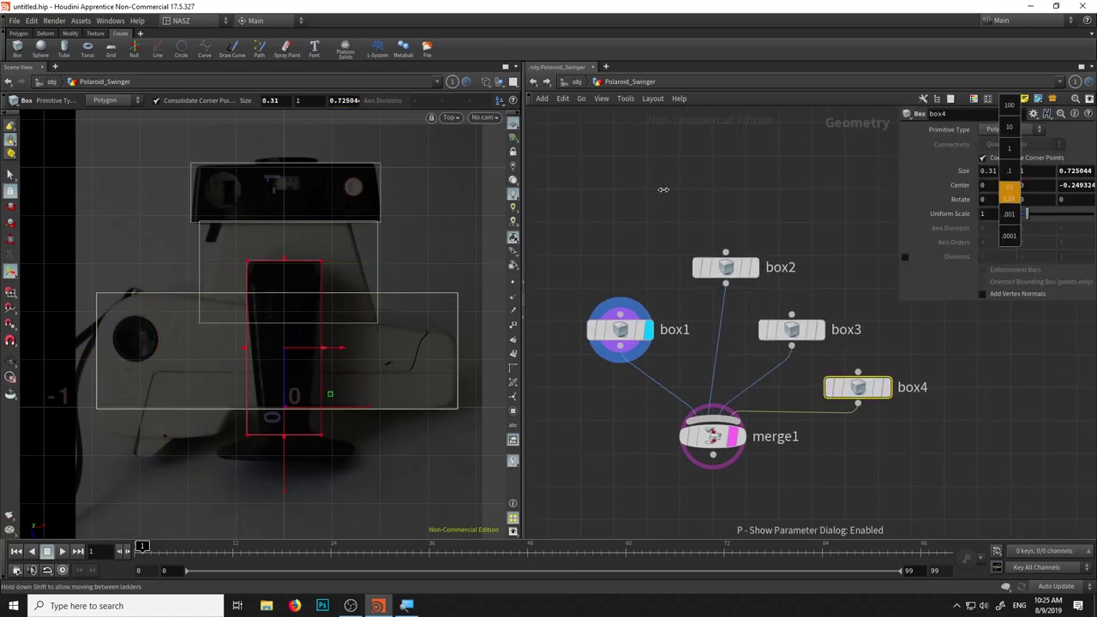
click(587, 401)
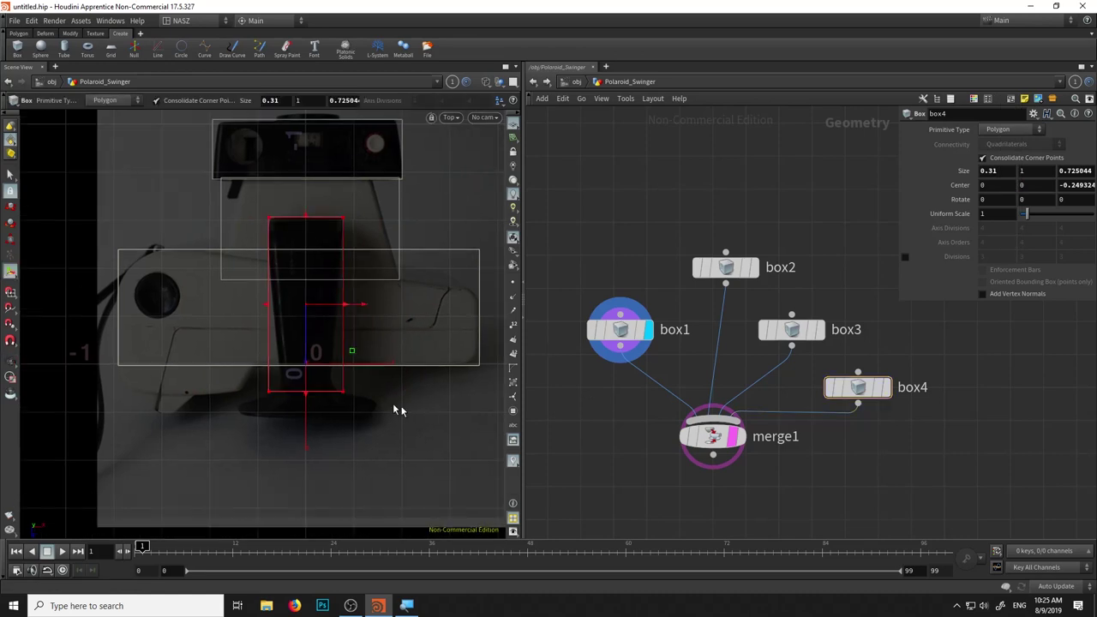
middle_drag(403, 361, 397, 411)
drag(712, 437, 712, 487)
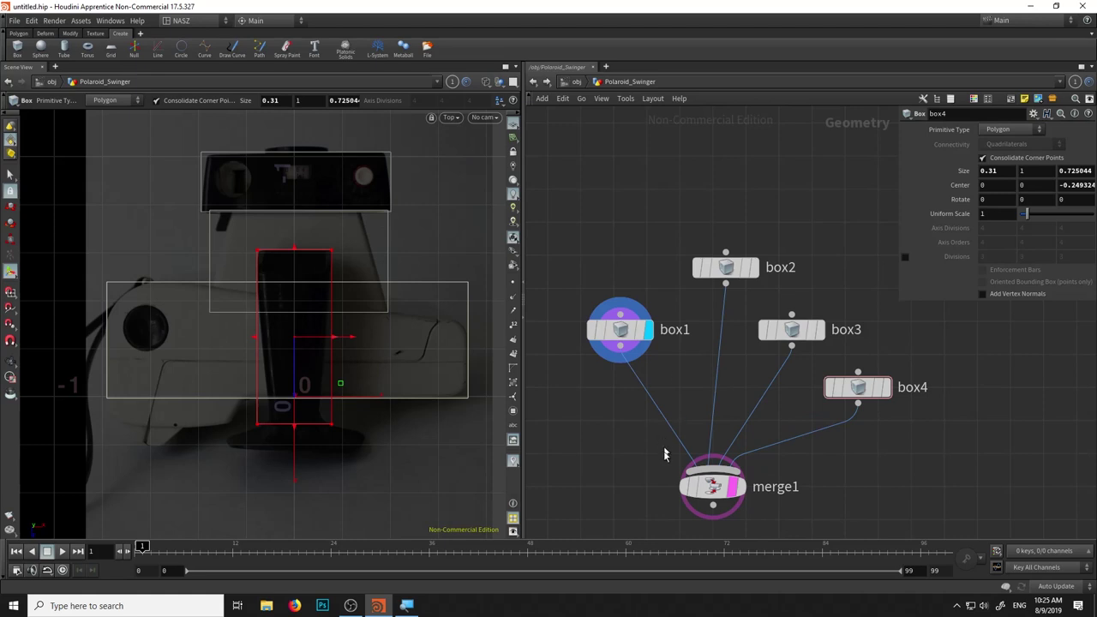
key(h)
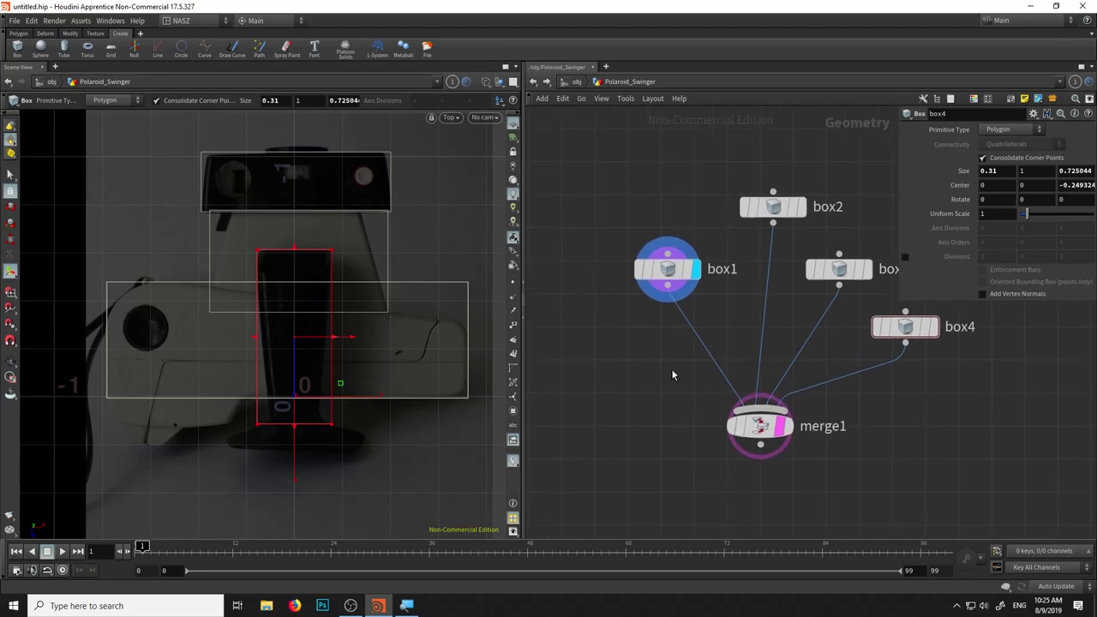
key(Tab)
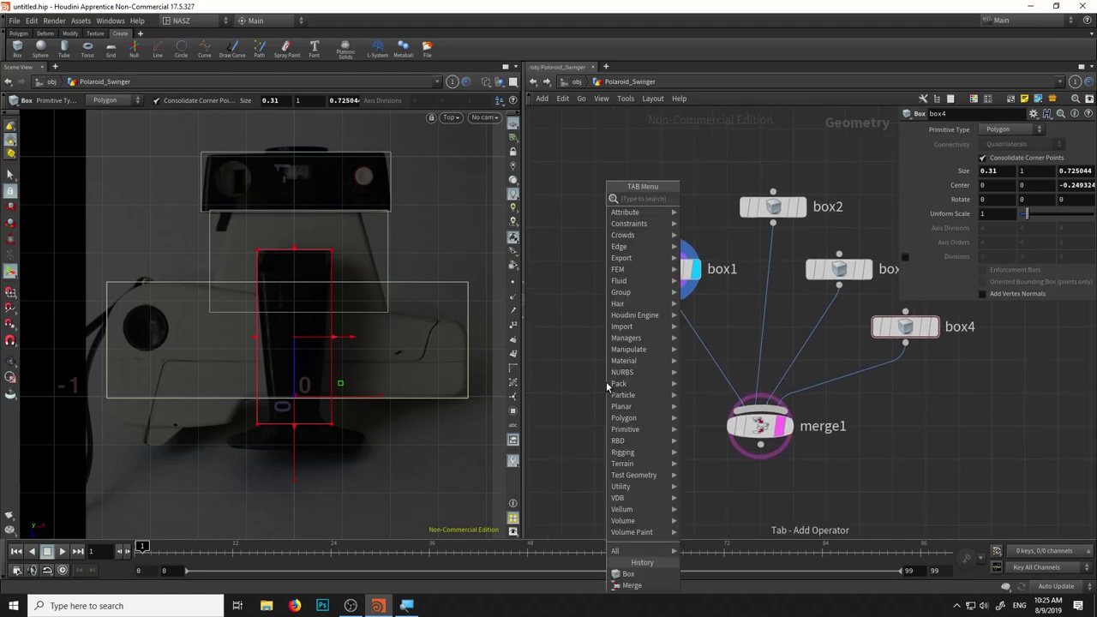
Insert a null named Body_A between box1 and merge1
text(null)
key(Return)
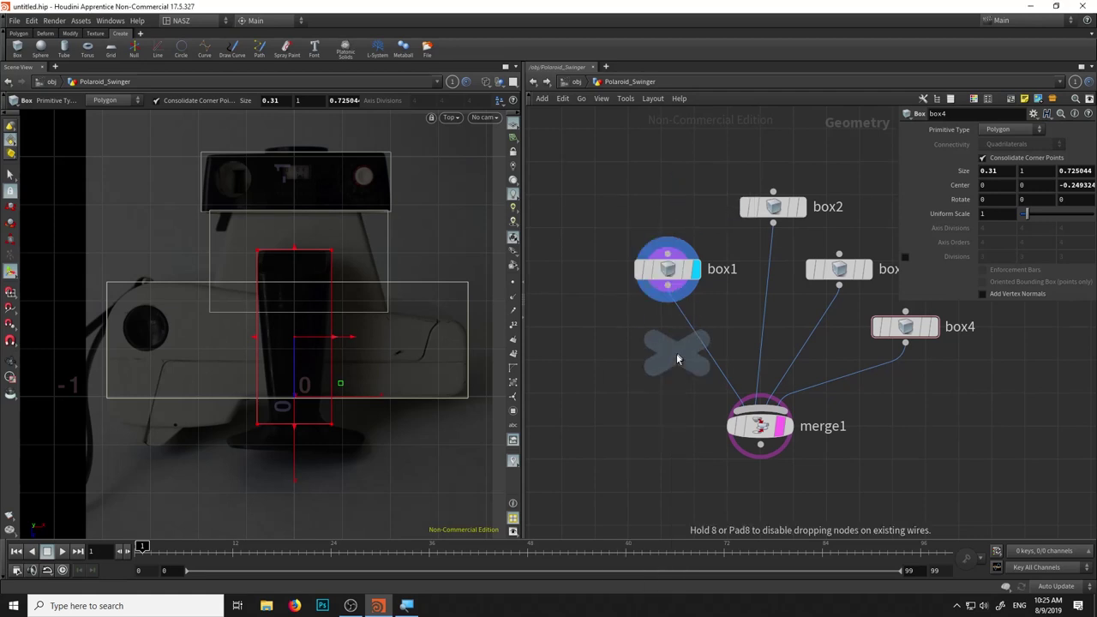
click(641, 380)
mouse_move(643, 380)
mouse_down()
mouse_move(677, 370)
mouse_move(668, 362)
mouse_up()
double_click(715, 361)
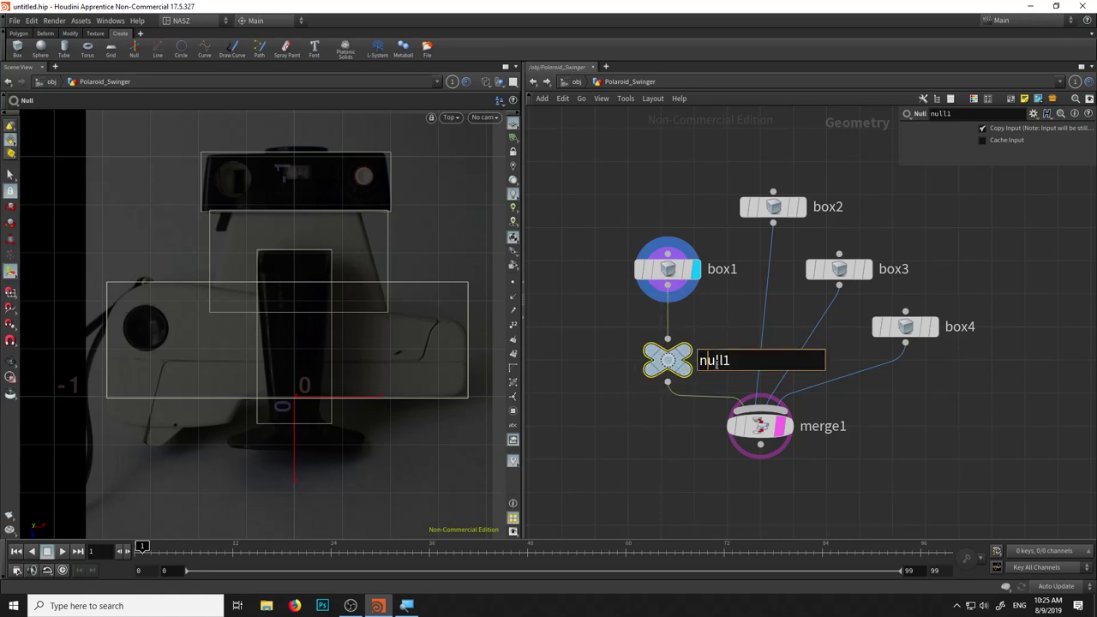
text(Body)
text(_A)
key(Return)
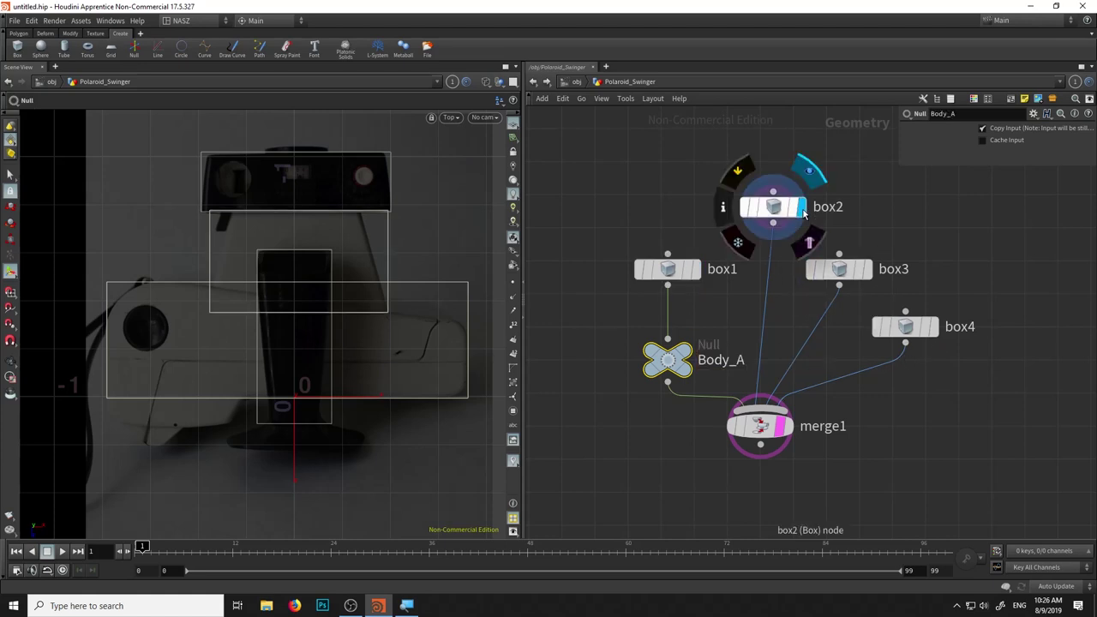
Insert a null named Body_B on box2's wire to merge1
click(765, 215)
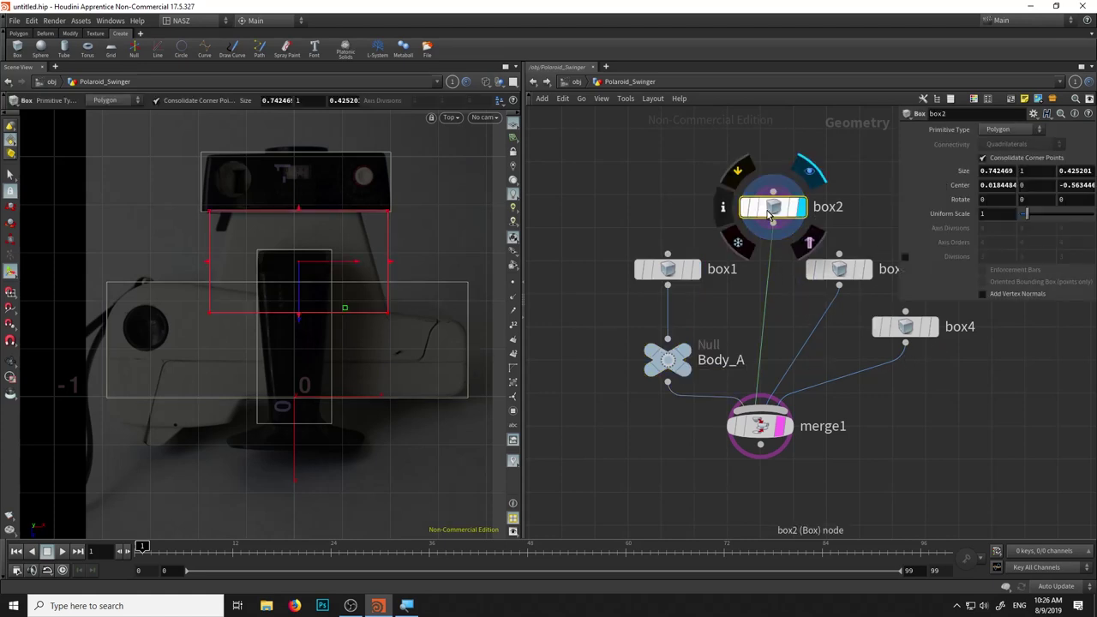
key(Tab)
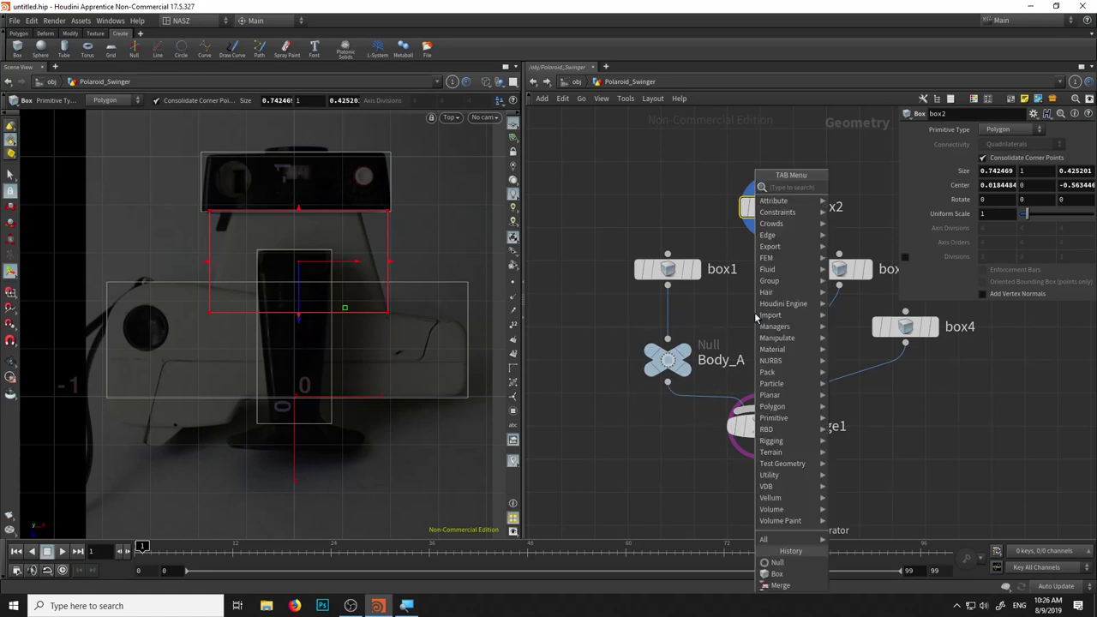
key(Up)
key(Return)
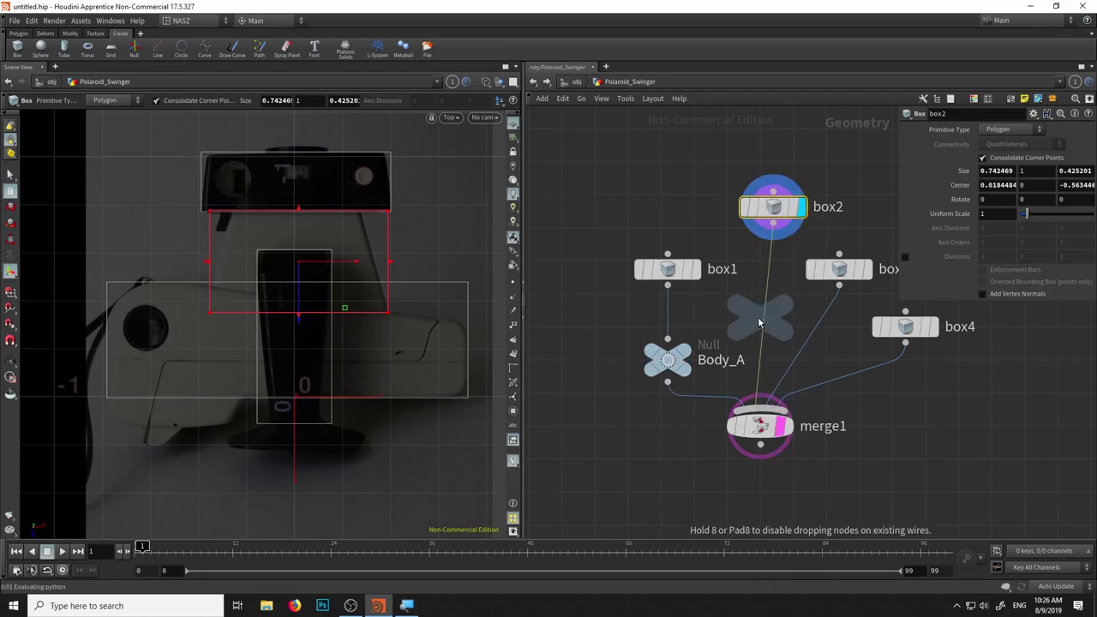
click(759, 317)
double_click(806, 317)
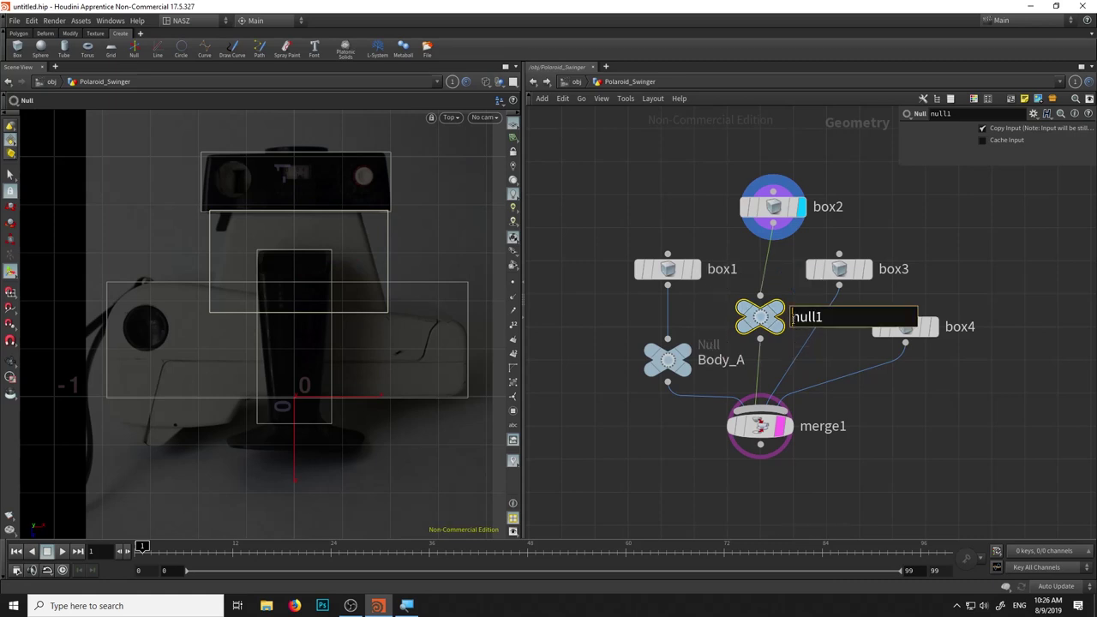
drag(795, 317, 837, 317)
text(Body_B)
key(Return)
Rearrange box3 and box4, then insert a null named Front_Body after box3
drag(910, 335, 996, 335)
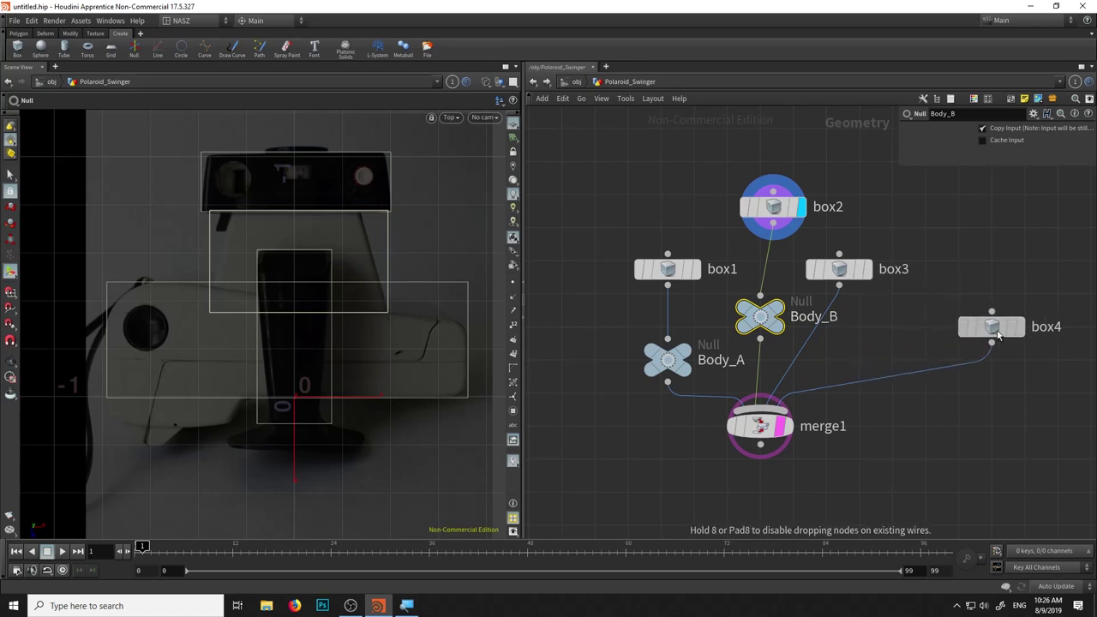
drag(862, 273, 891, 264)
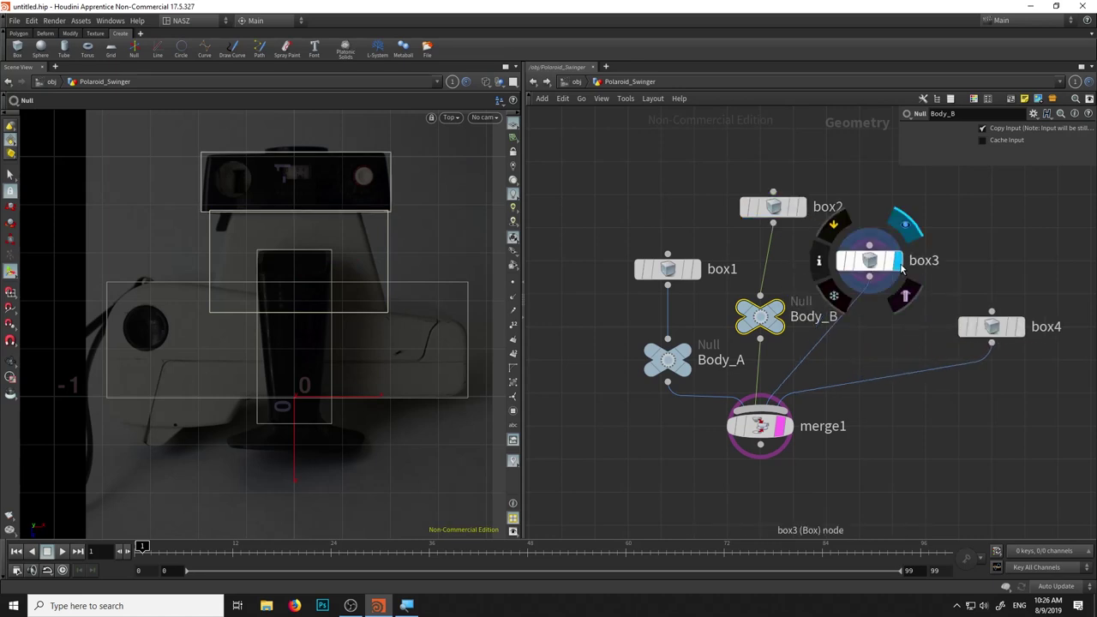
click(887, 261)
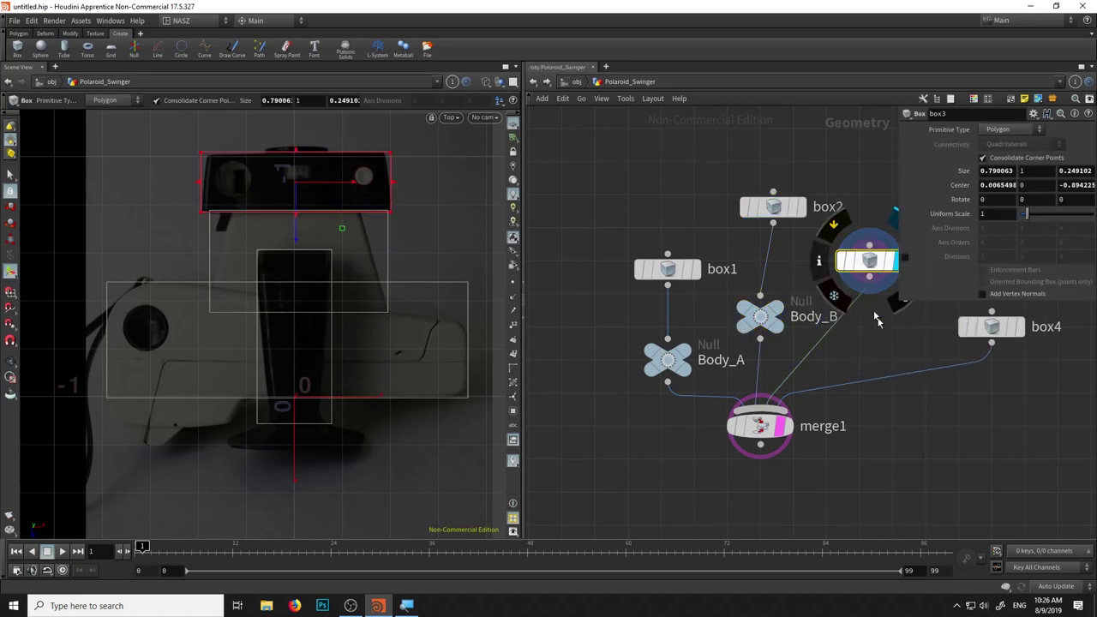
middle_drag(903, 335, 823, 349)
key(Tab)
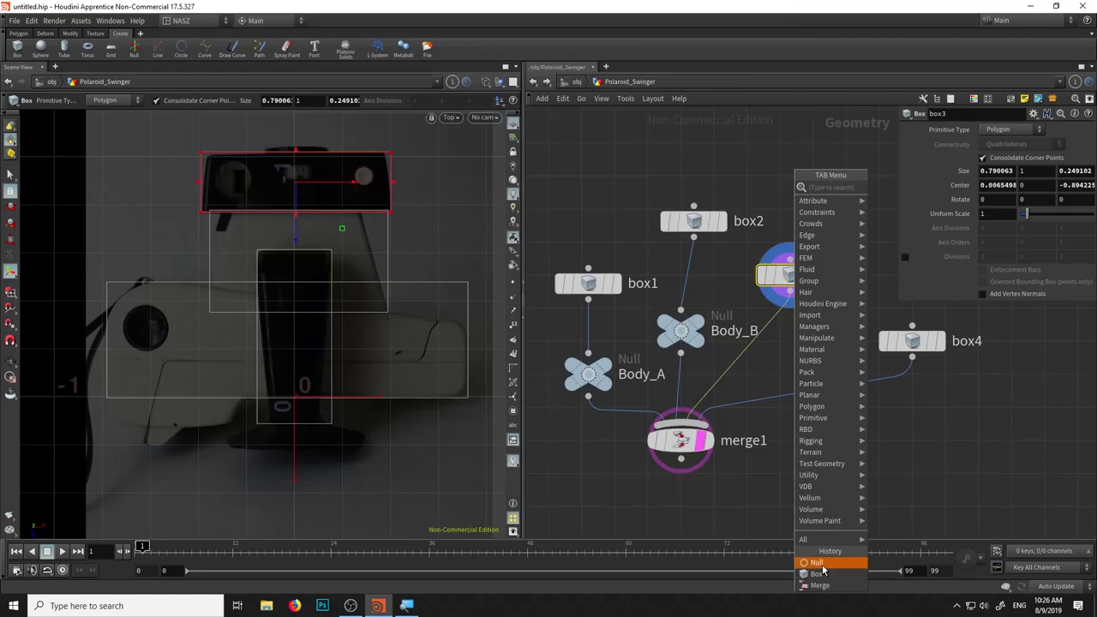
click(816, 562)
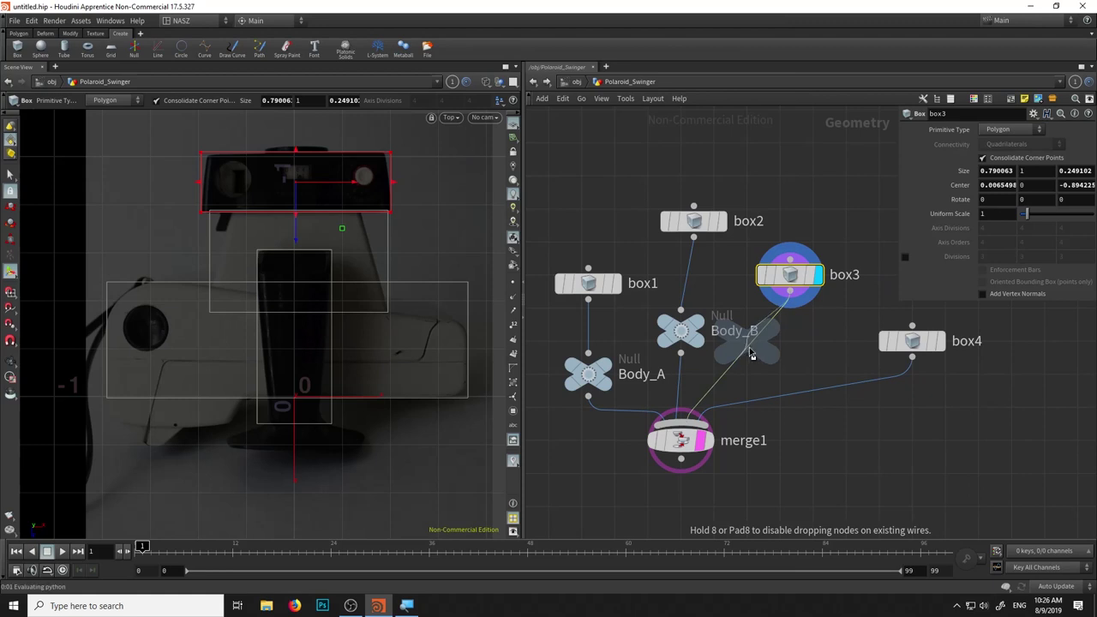
click(746, 347)
drag(747, 347, 782, 347)
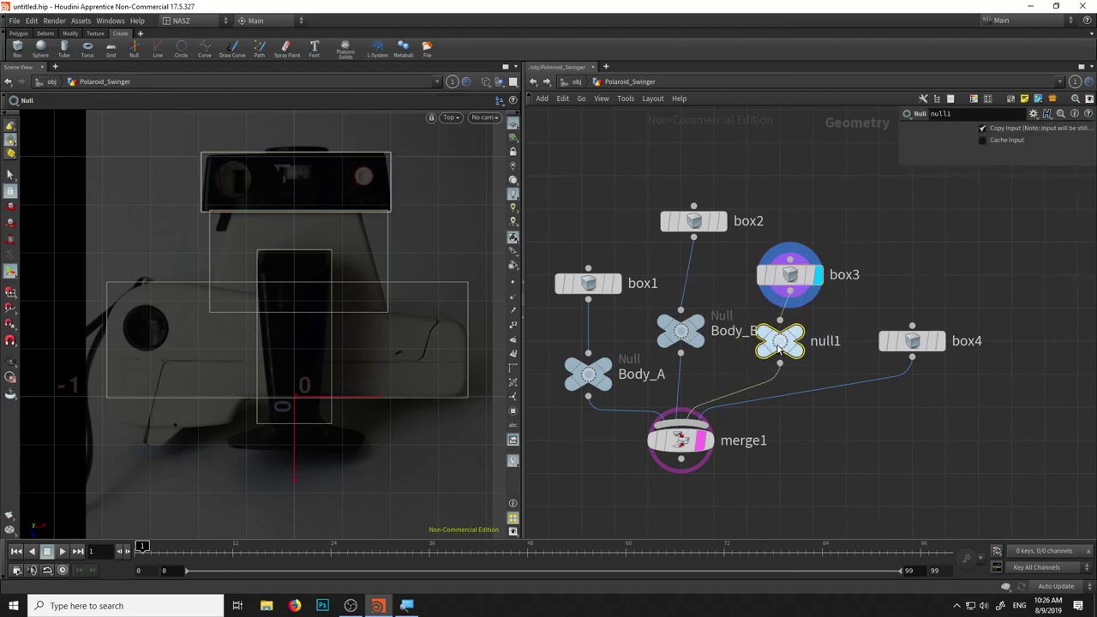
key(F2)
text(Front_)
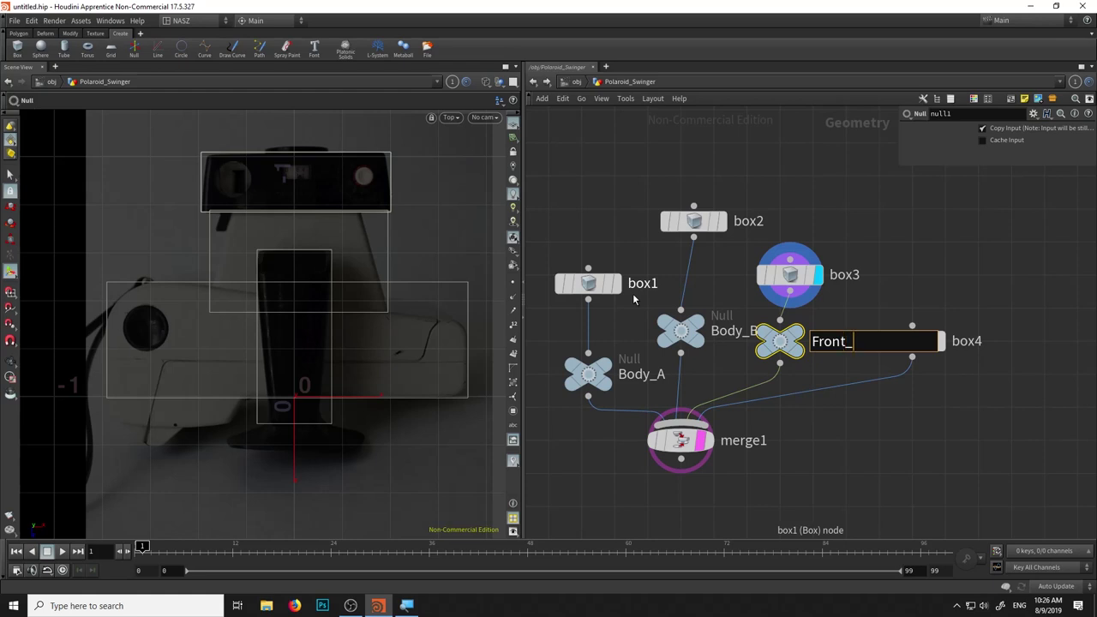
text(Body)
key(Return)
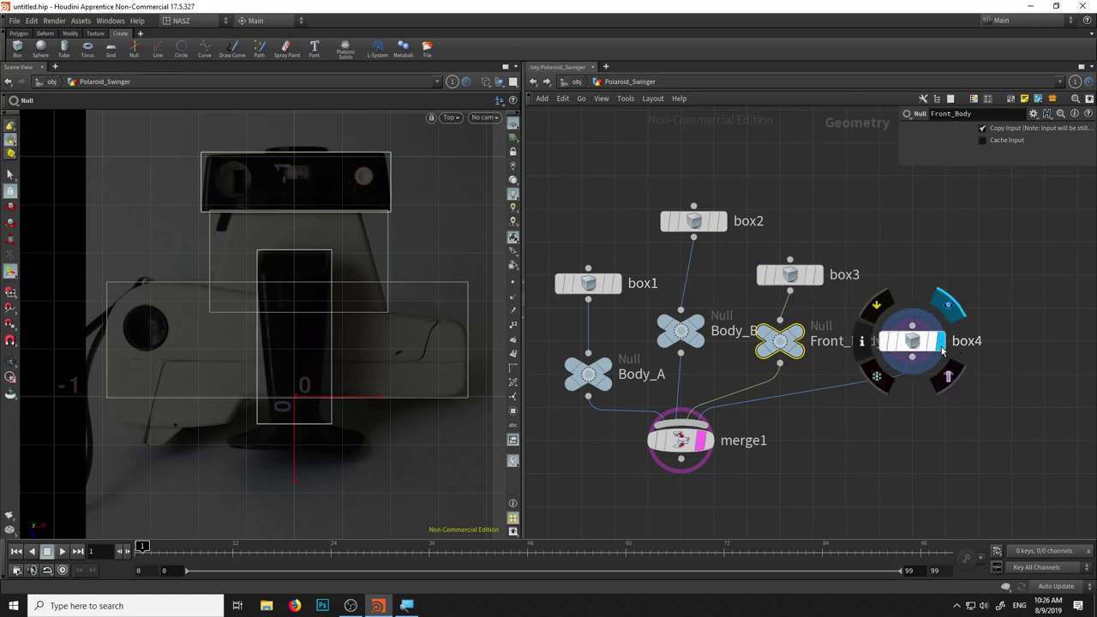
Add a null named Viewfinder below box4 and move merge1 down-right
click(915, 350)
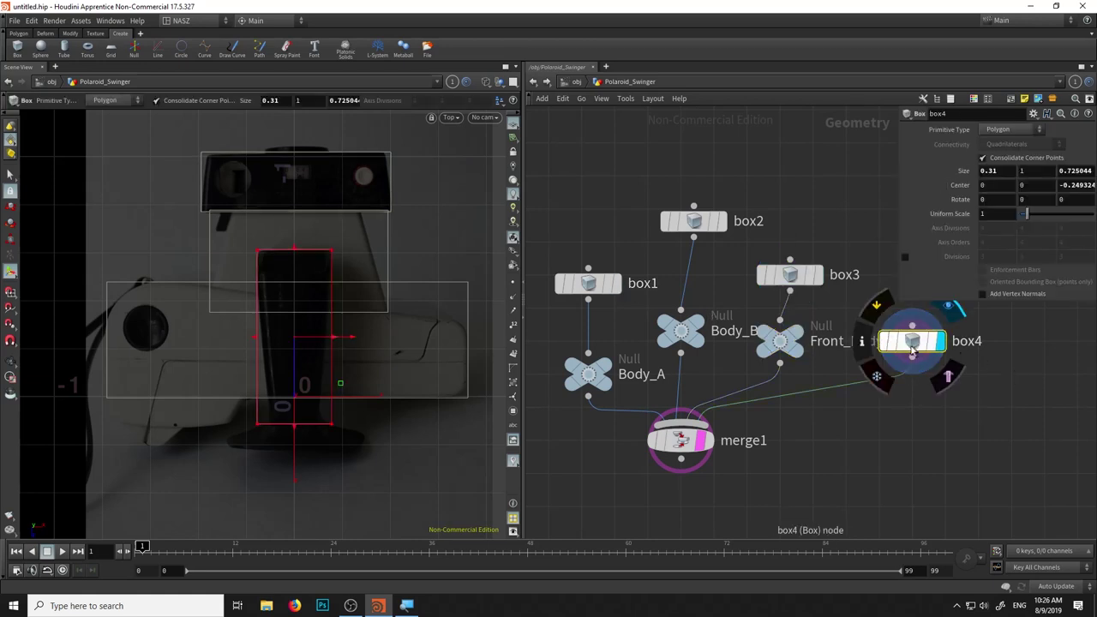
right_click(913, 358)
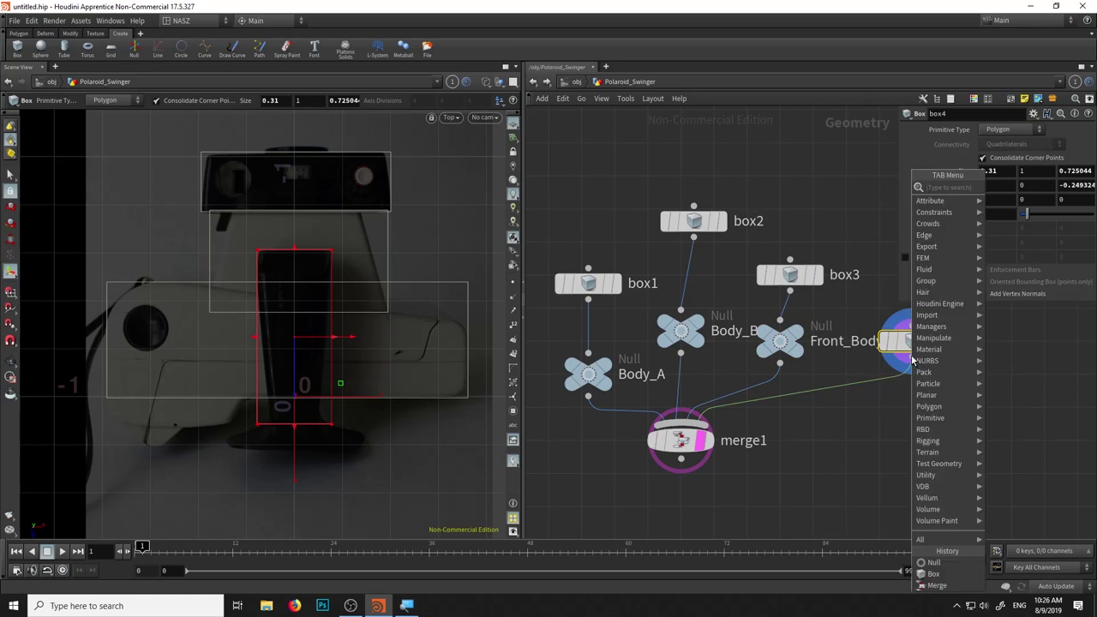
click(943, 567)
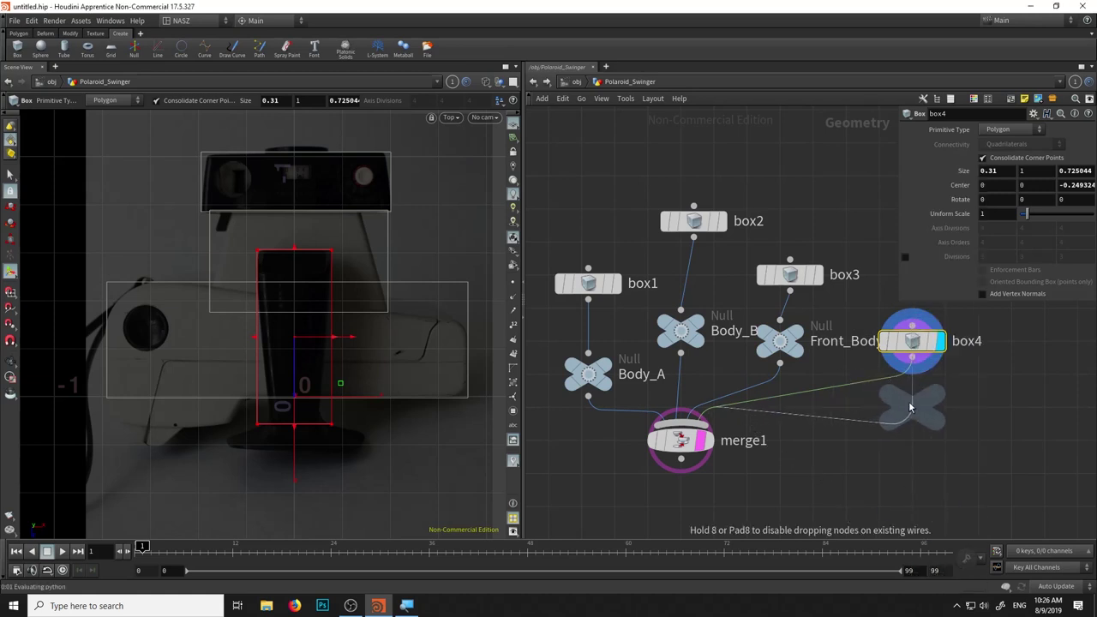
click(911, 416)
text(Viewfinder)
key(Return)
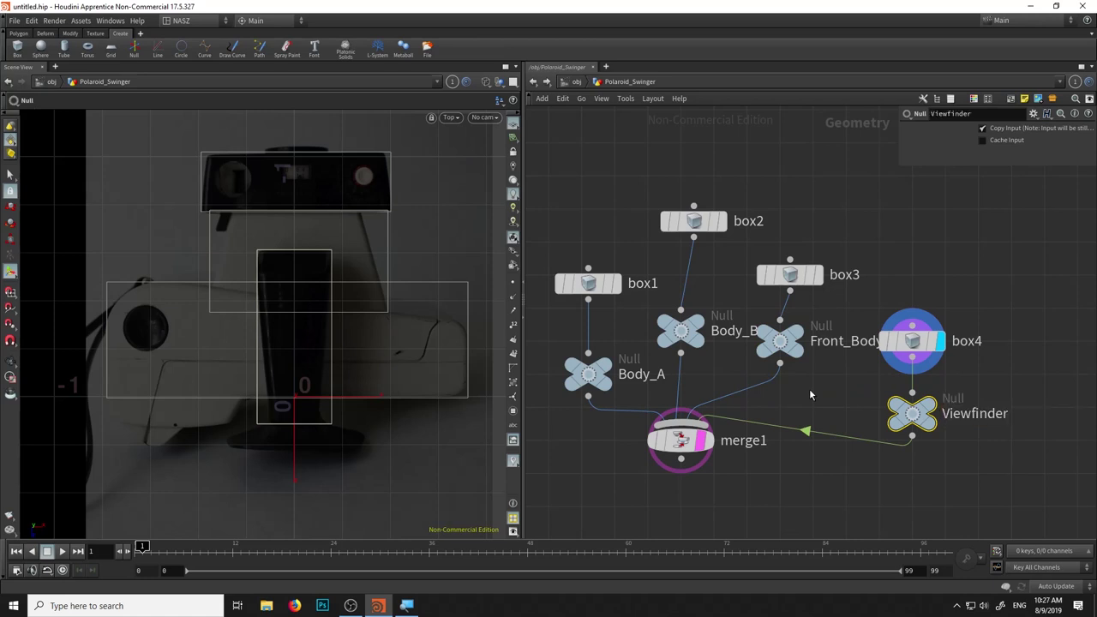
mouse_move(681, 443)
mouse_down()
mouse_move(747, 510)
mouse_move(747, 489)
mouse_up()
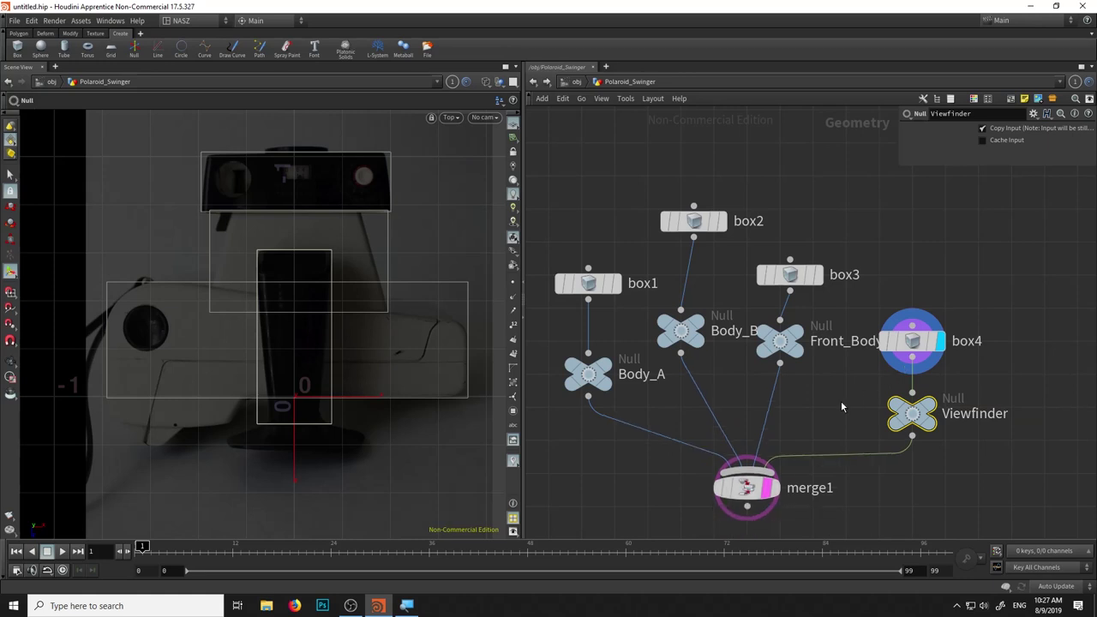
Nudge box2, box3 and box1 into a neater layout and make box1 the displayed node
click(696, 221)
drag(695, 221, 683, 221)
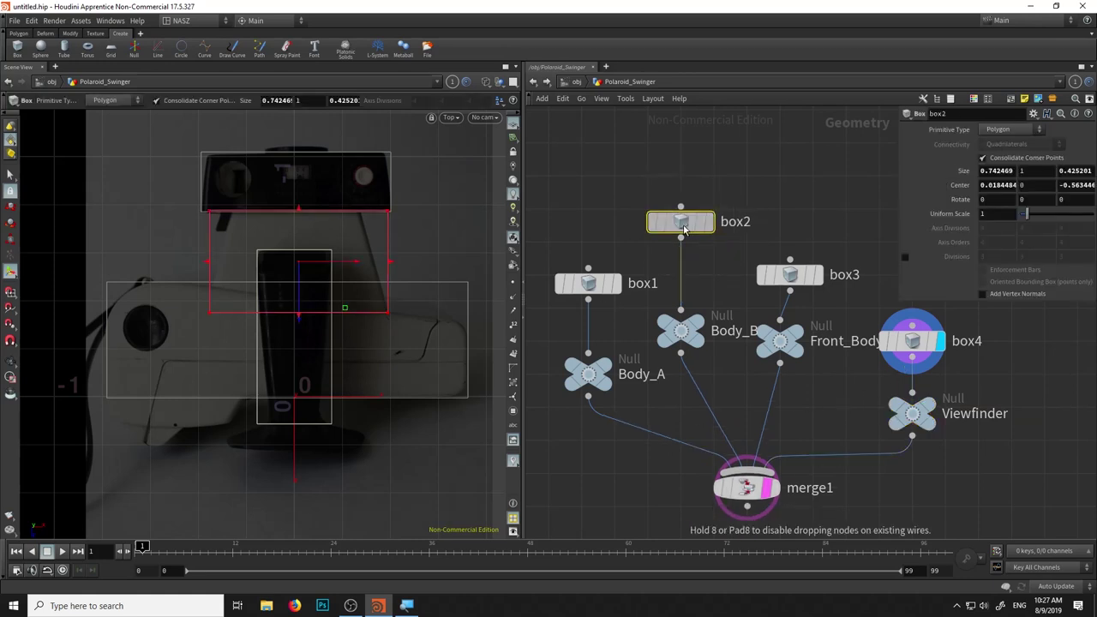
drag(801, 285, 791, 274)
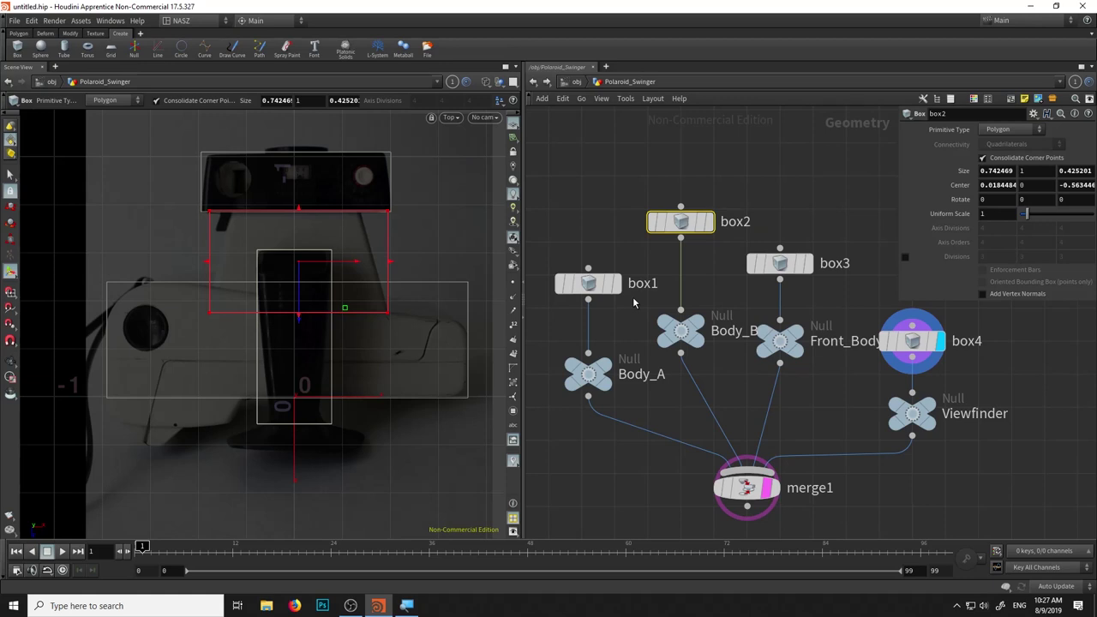
drag(602, 287, 603, 246)
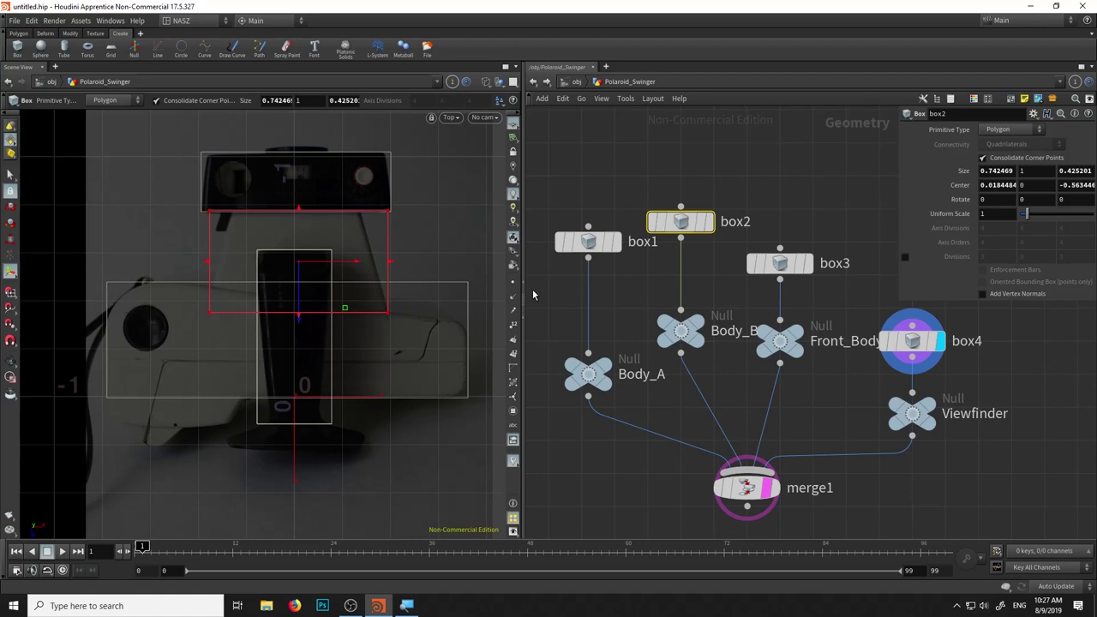
click(615, 245)
click(625, 247)
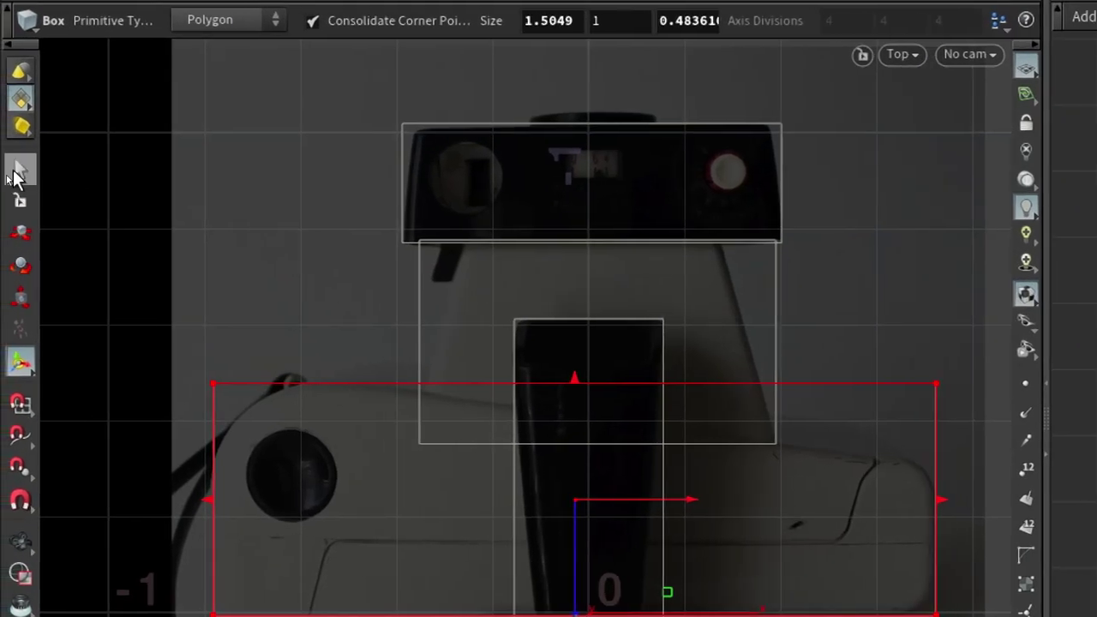
click(12, 171)
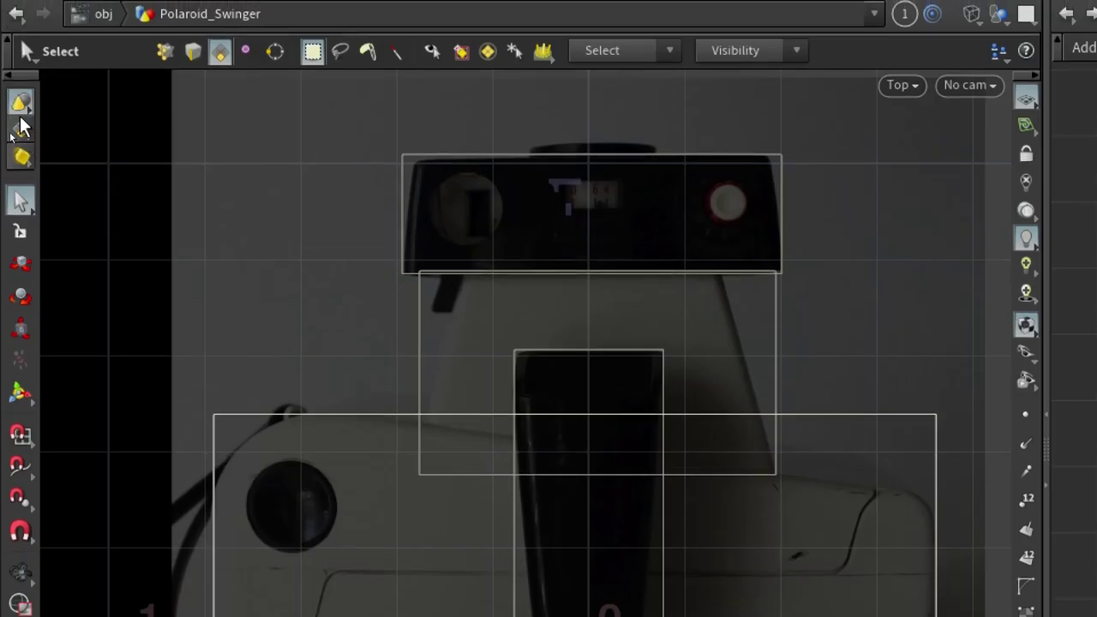
Switch to point selection, box-select box1's right top corner points and add an Edit node
right_click(26, 126)
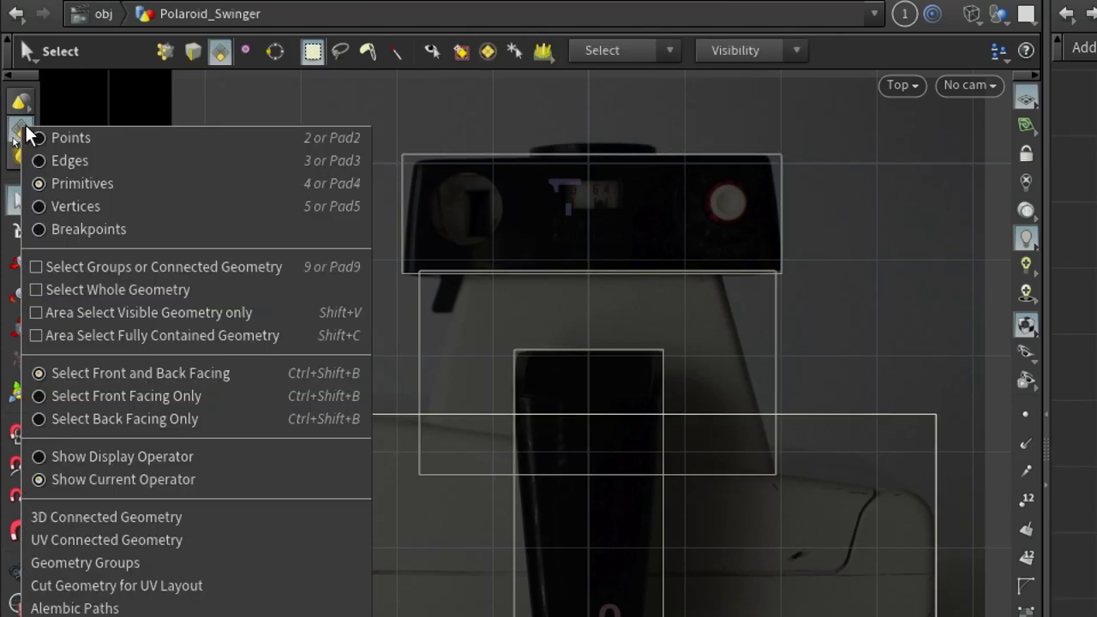
click(60, 140)
drag(789, 339, 718, 442)
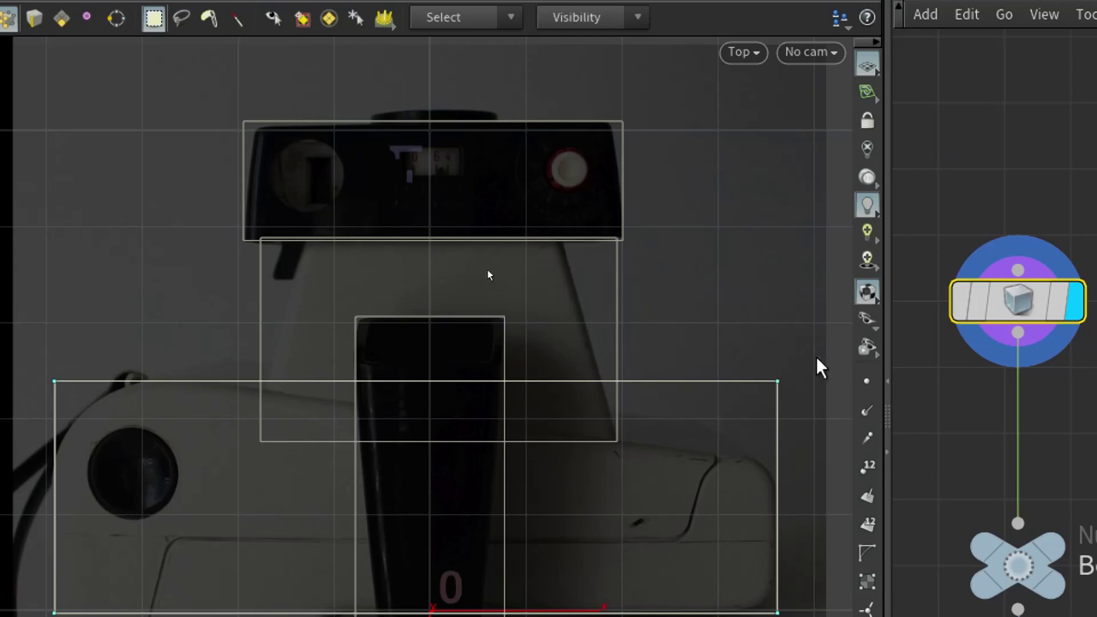
drag(810, 358, 737, 454)
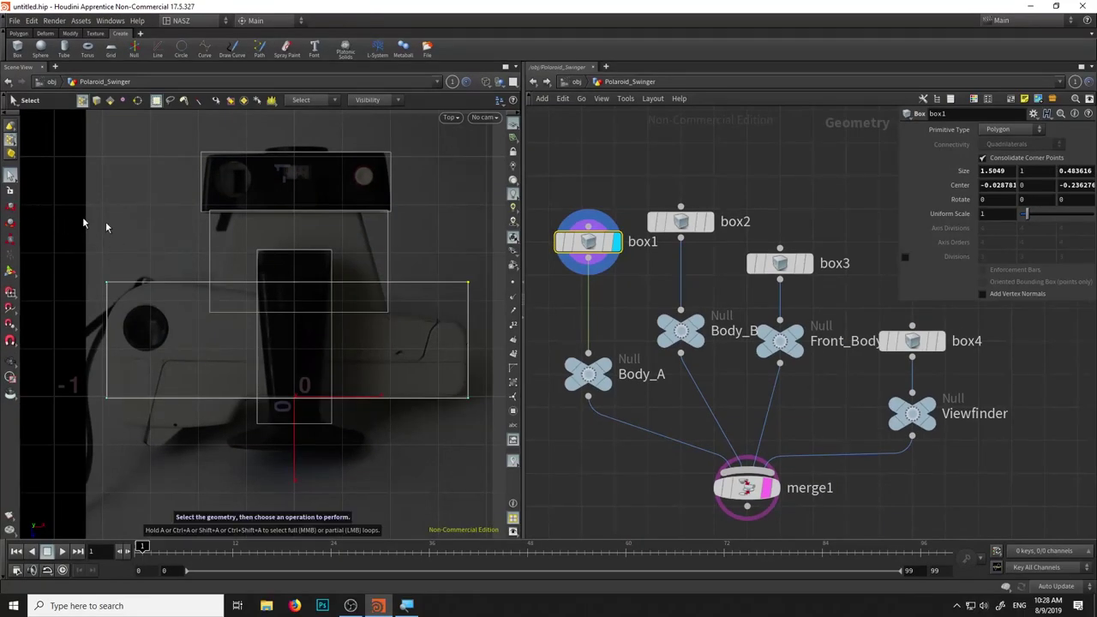
key(t)
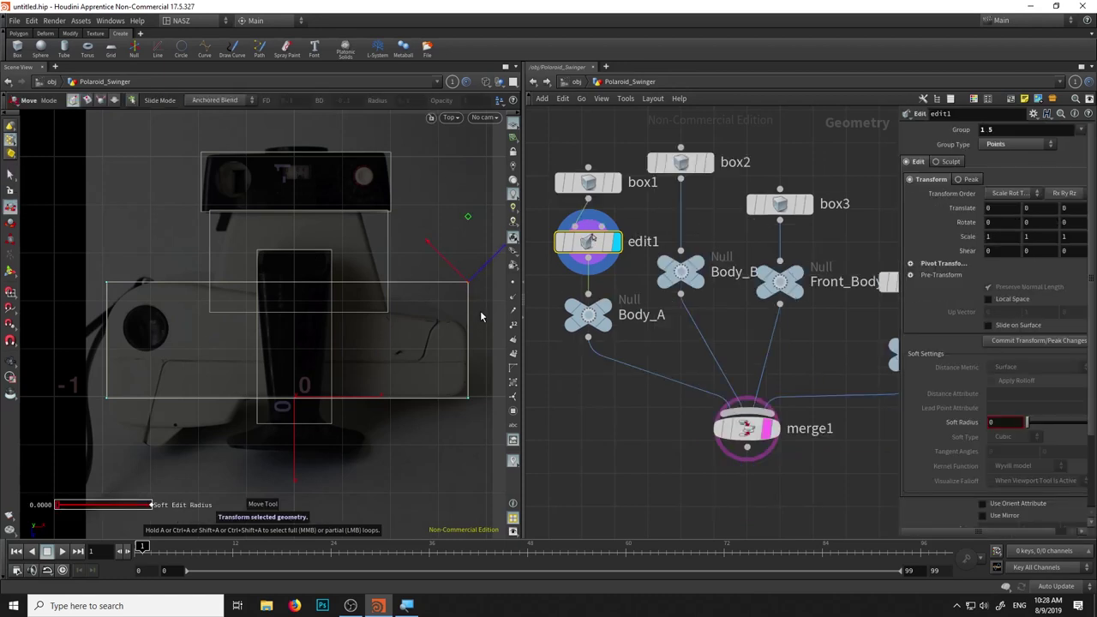
Realign the handle and drag box1's right corner points down along Z to slope the top edge
alt+middle_drag(477, 311, 360, 307)
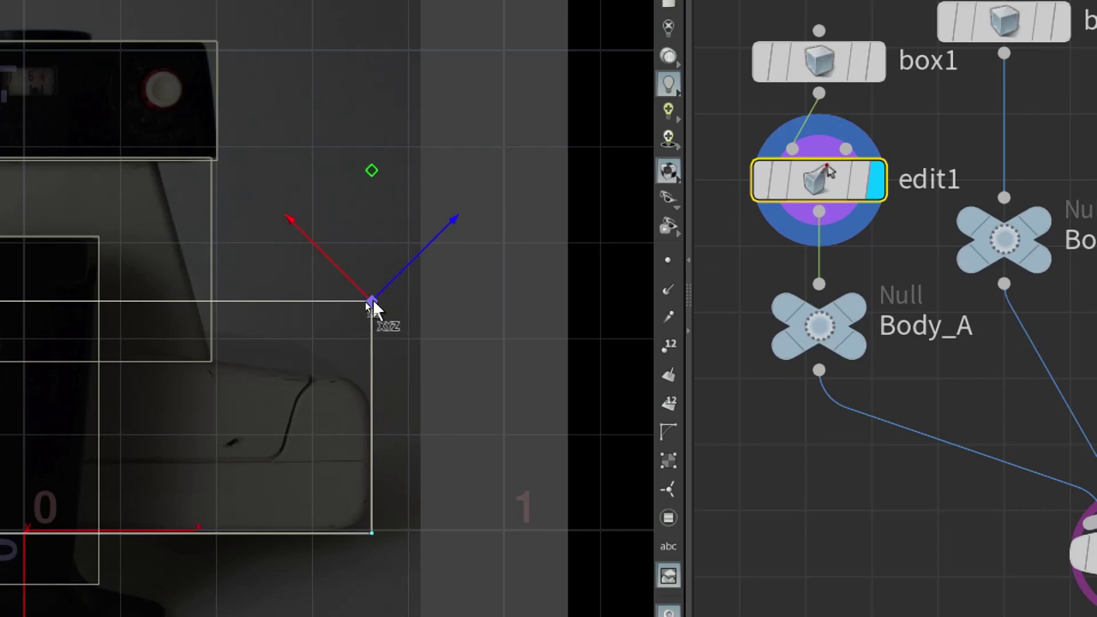
right_click(373, 309)
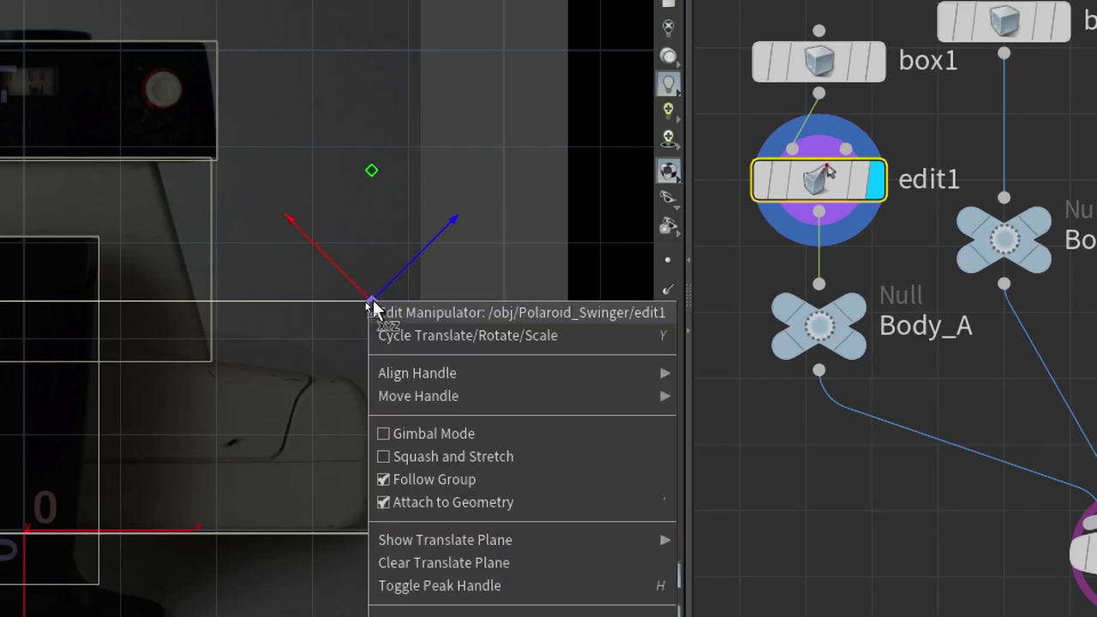
mouse_move(480, 372)
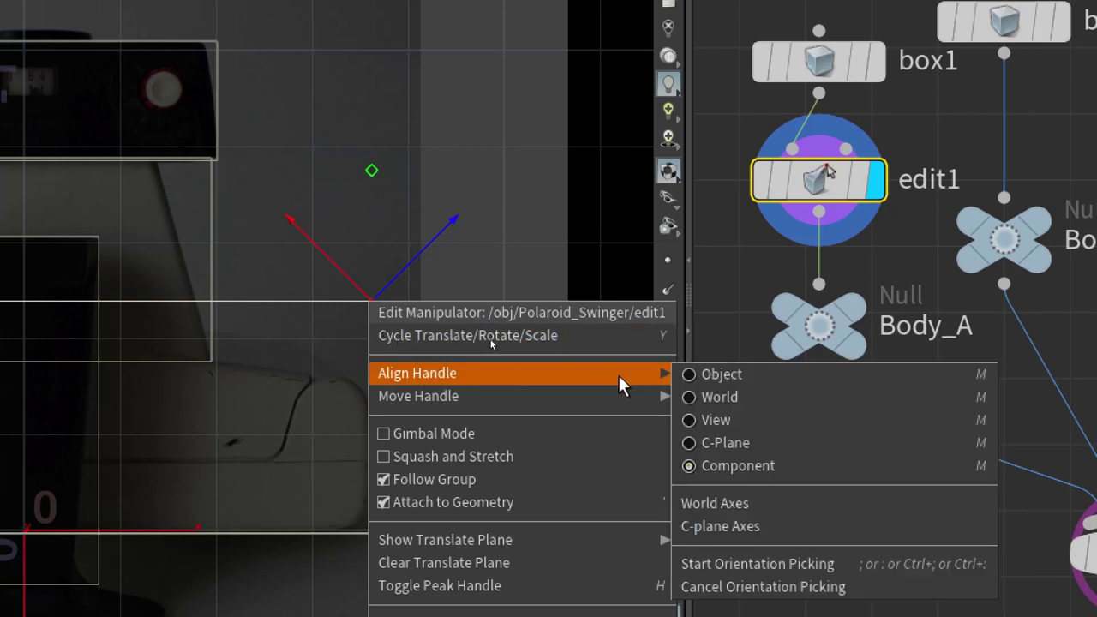
click(734, 399)
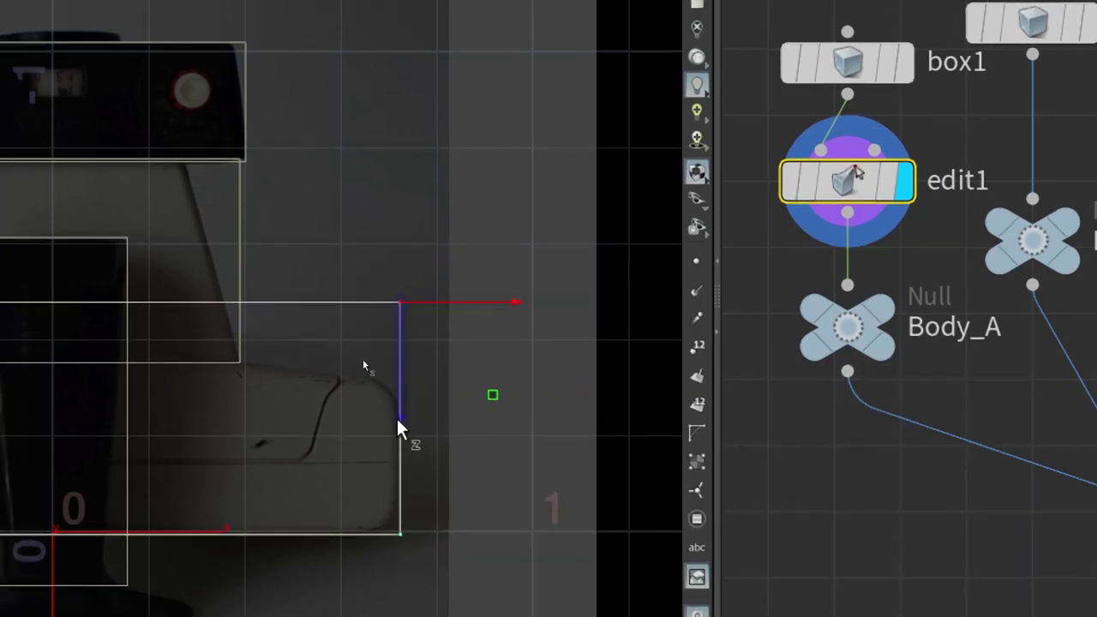
drag(398, 419, 410, 495)
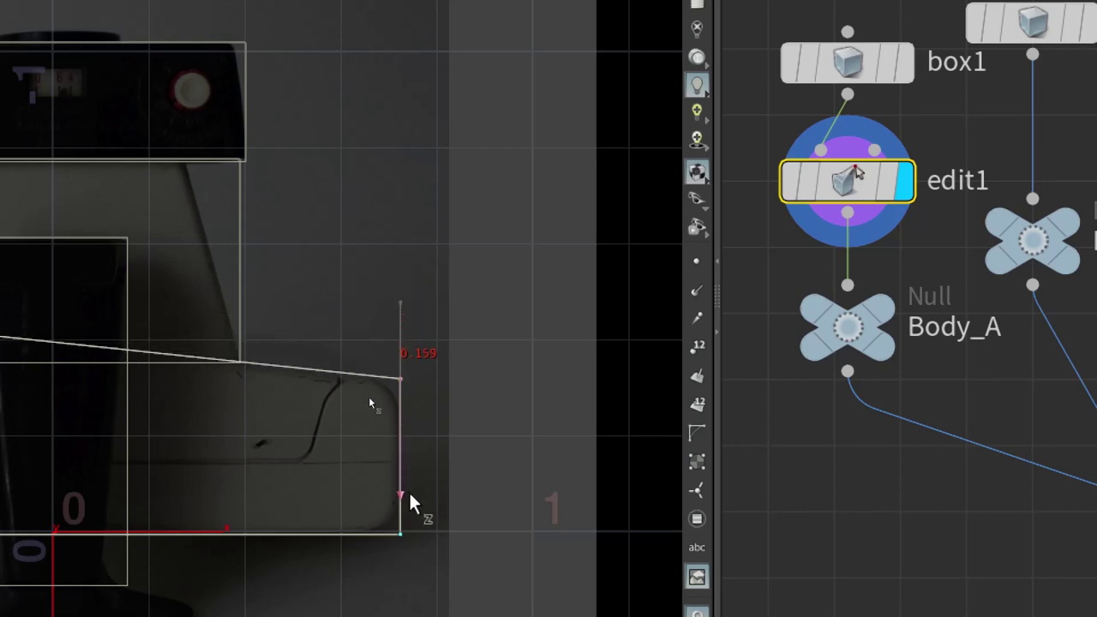
middle_drag(262, 245, 703, 184)
click(181, 379)
middle_drag(436, 480, 107, 459)
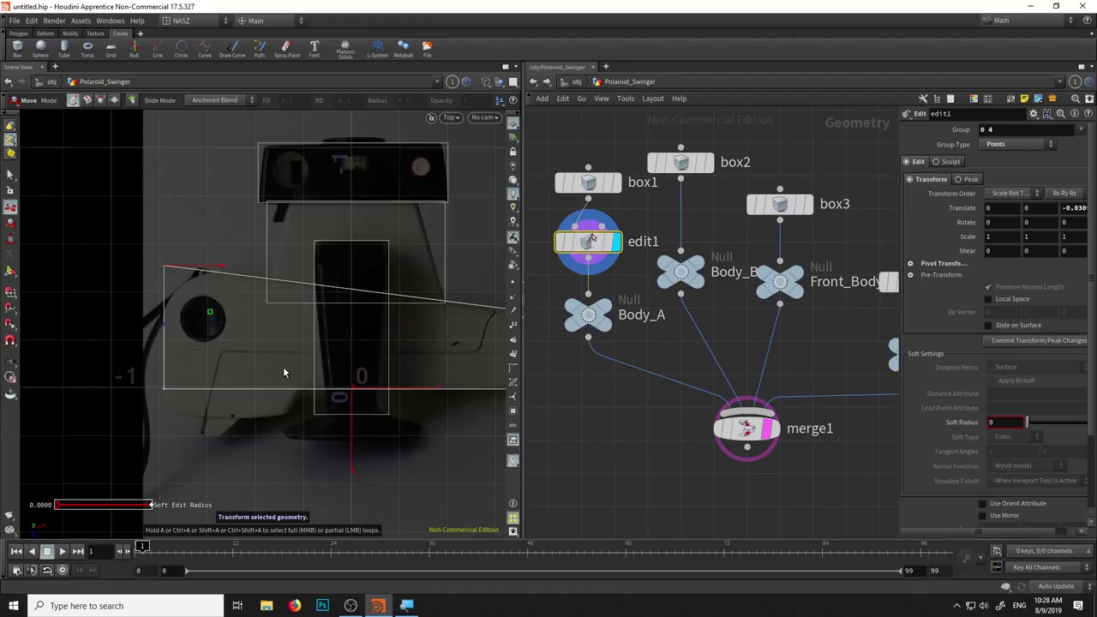
click(660, 204)
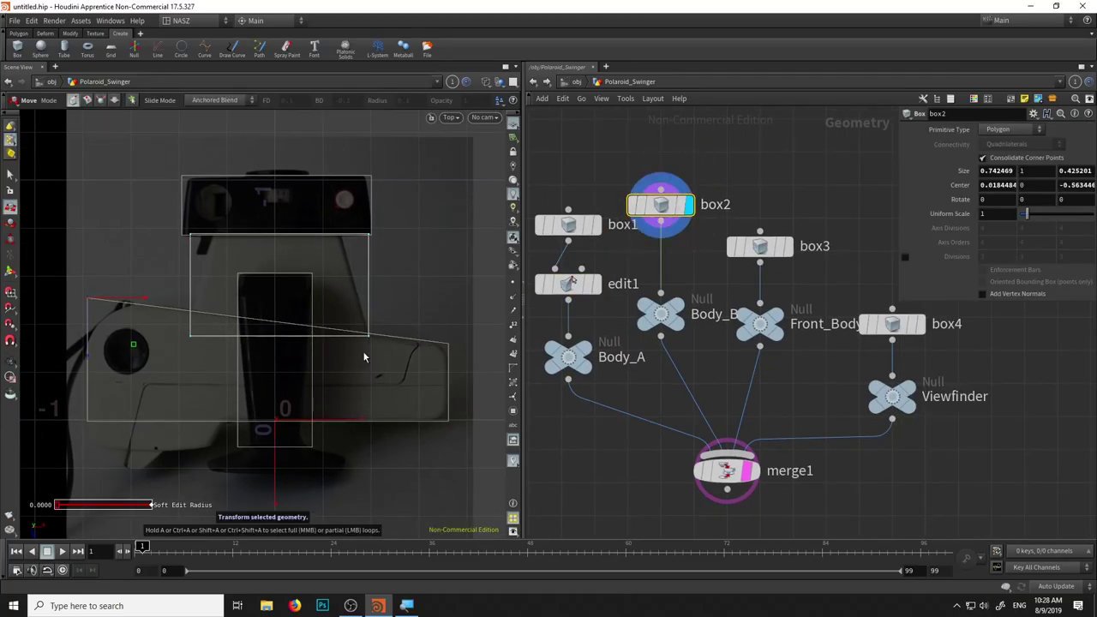
Narrow the top edge of box2 and select box3's points to taper
click(342, 234)
drag(975, 241, 934, 240)
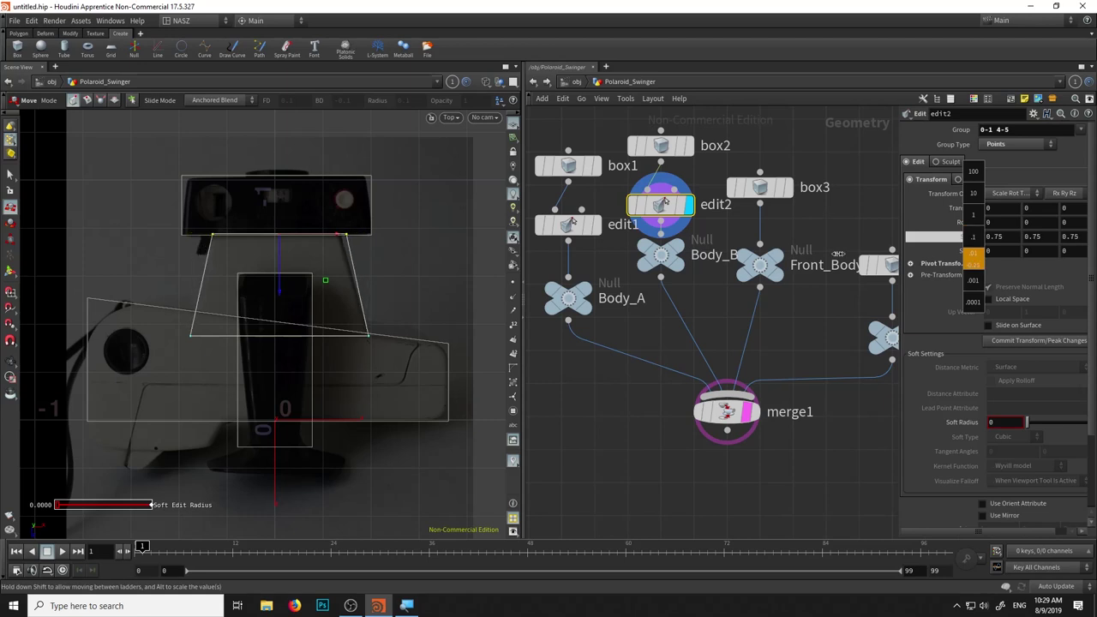
click(759, 187)
click(274, 197)
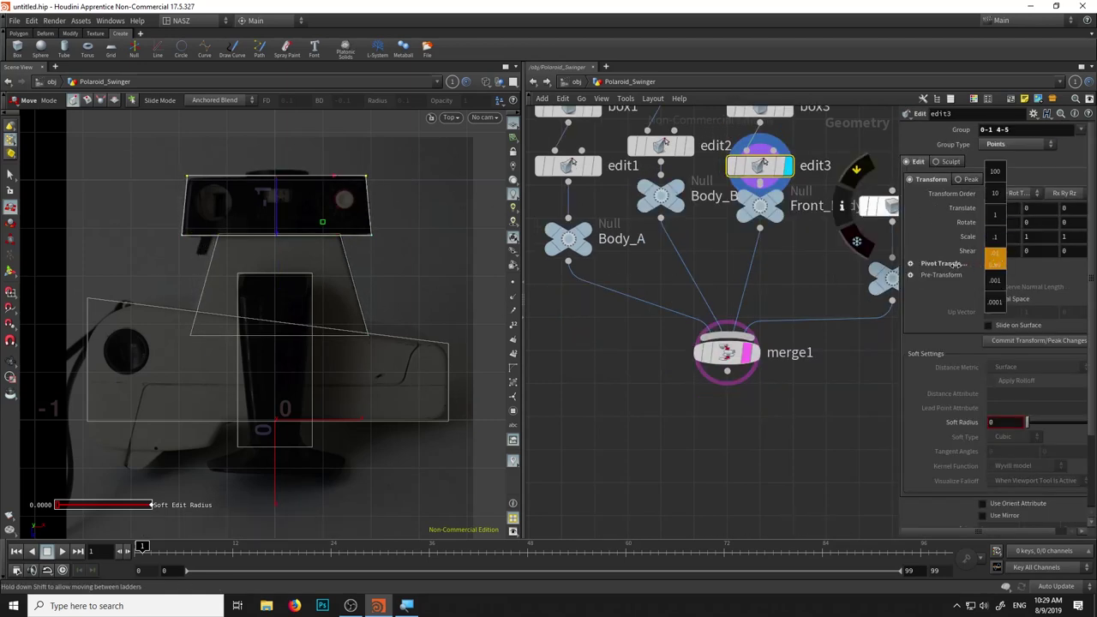
Narrow box4's bottom points to 0.68 and tidy the node network layout
click(452, 410)
drag(452, 409, 232, 462)
drag(994, 236, 951, 246)
middle_drag(643, 360, 763, 426)
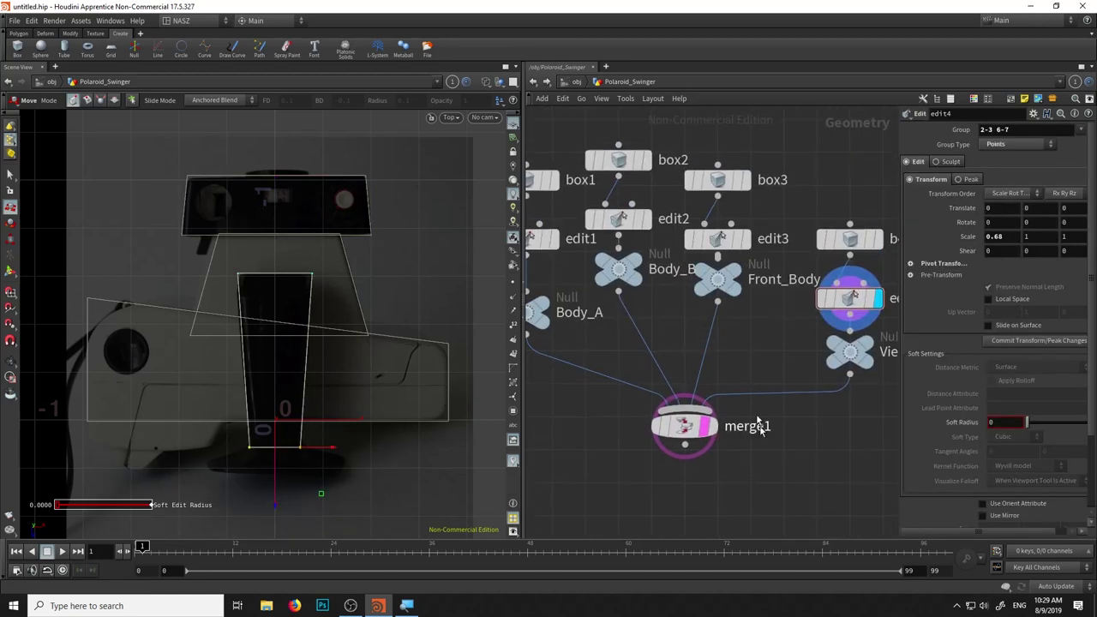
key(l)
click(604, 240)
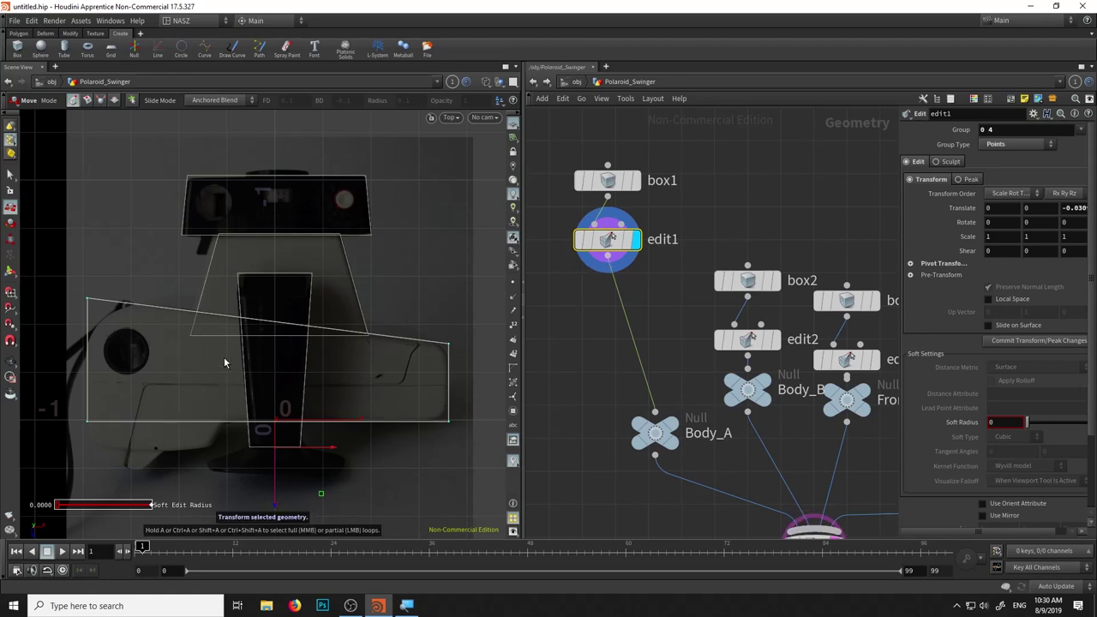
Cut a vertical edge loop left of centre on the body box with Edge Loop
key(Tab)
text(edg)
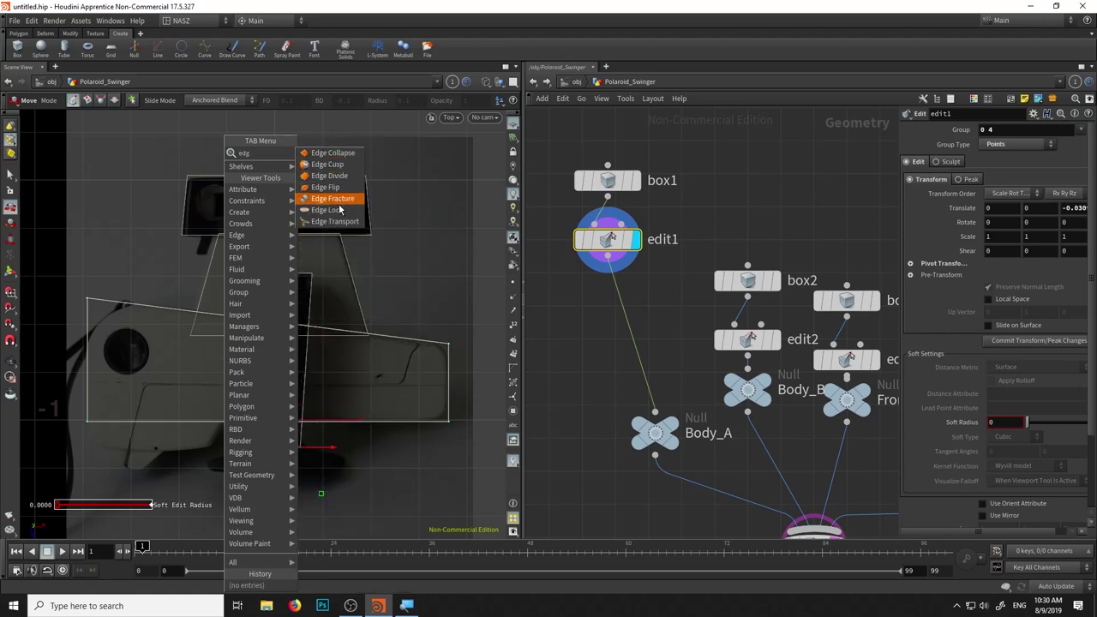
click(305, 210)
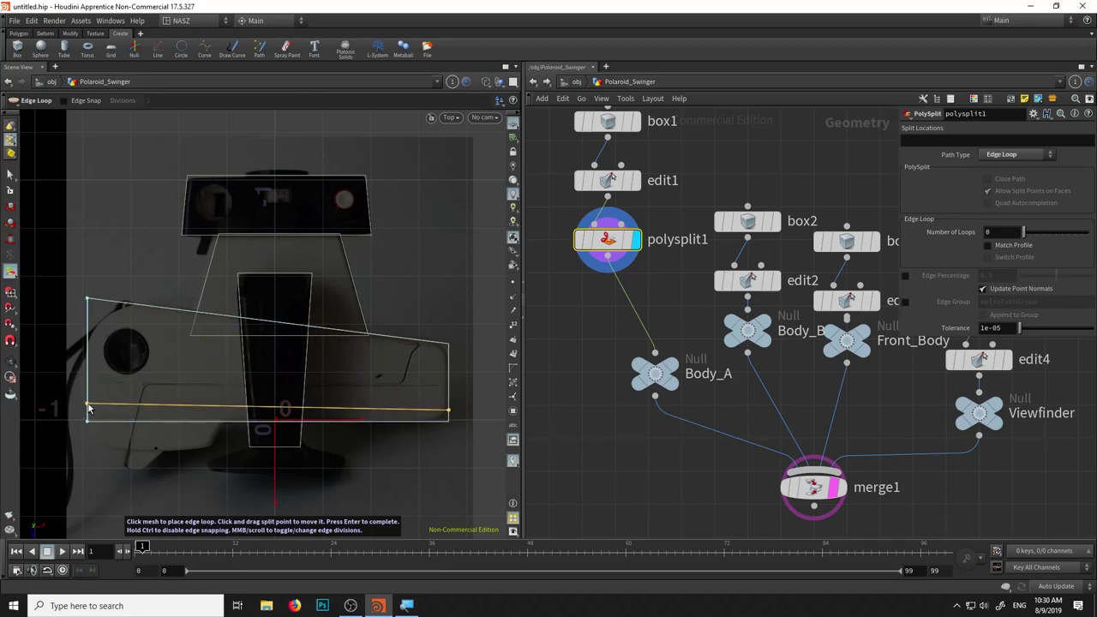
click(222, 423)
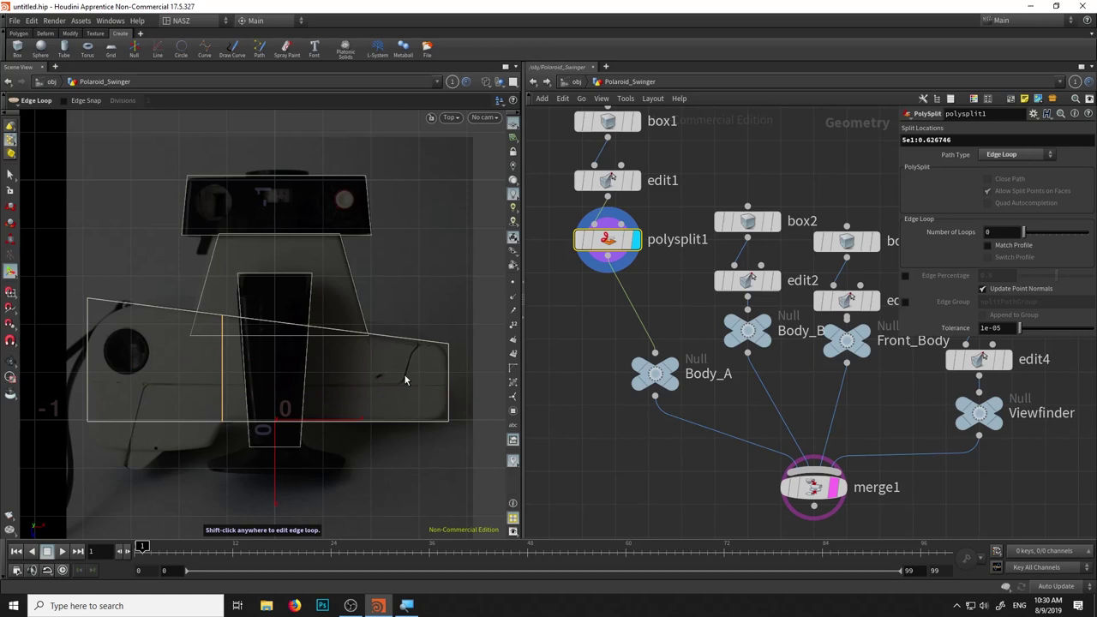
key(Tab)
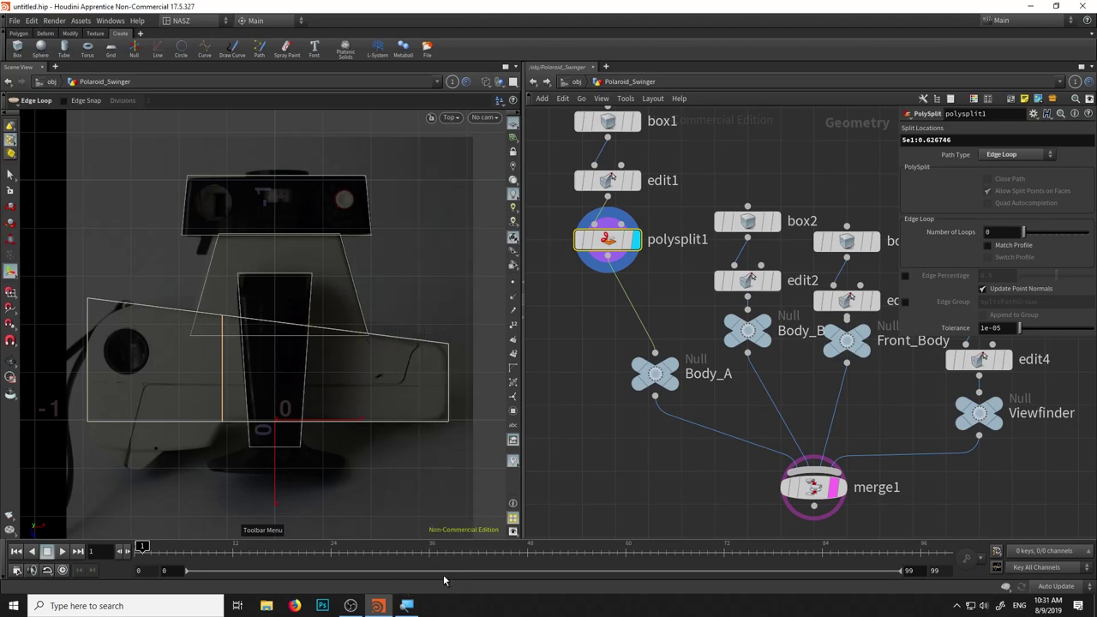
key(Return)
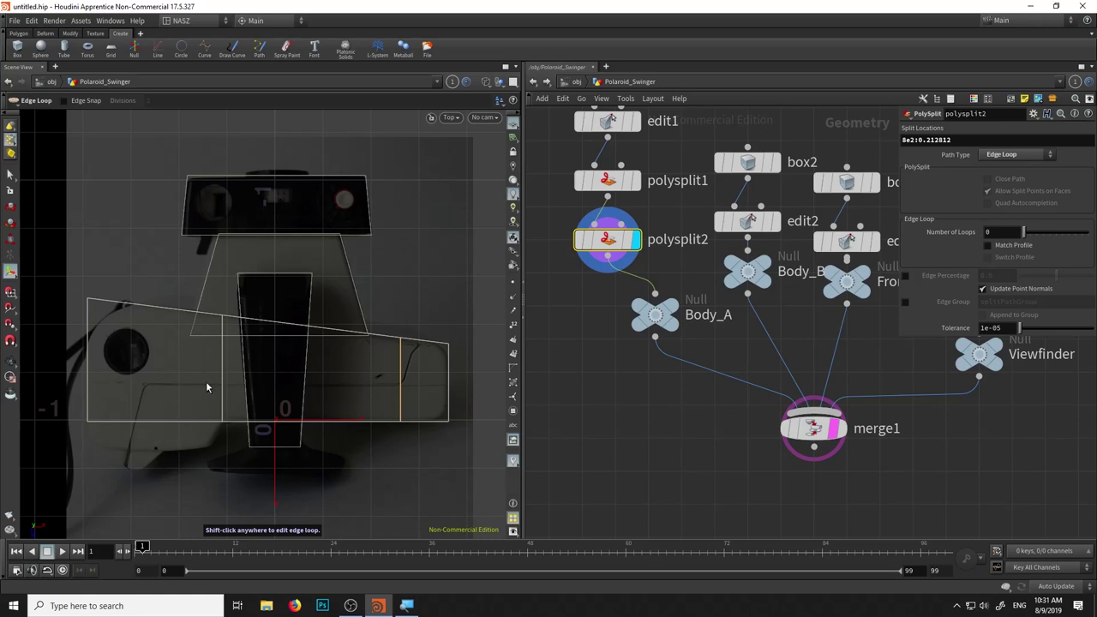
Add a horizontal edge loop across the body box
key(Tab)
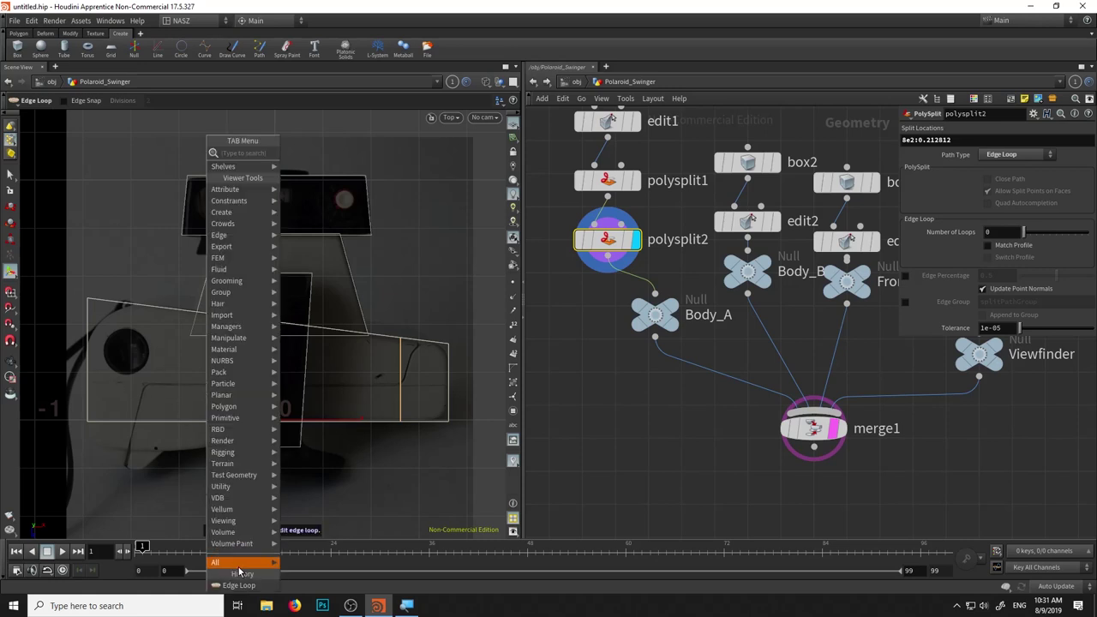
click(240, 585)
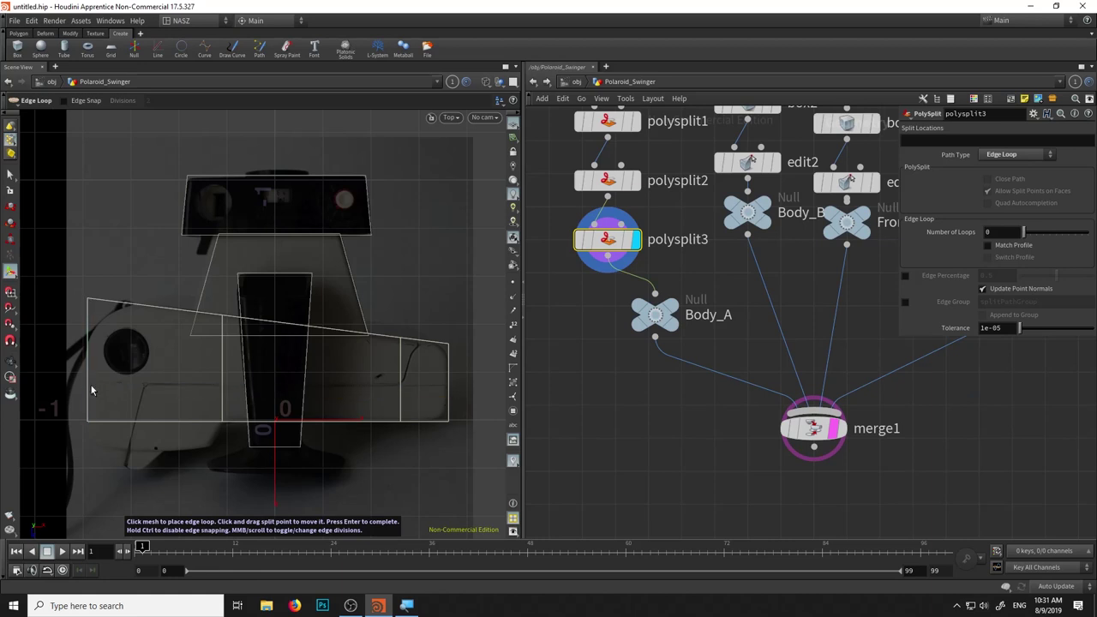
click(89, 383)
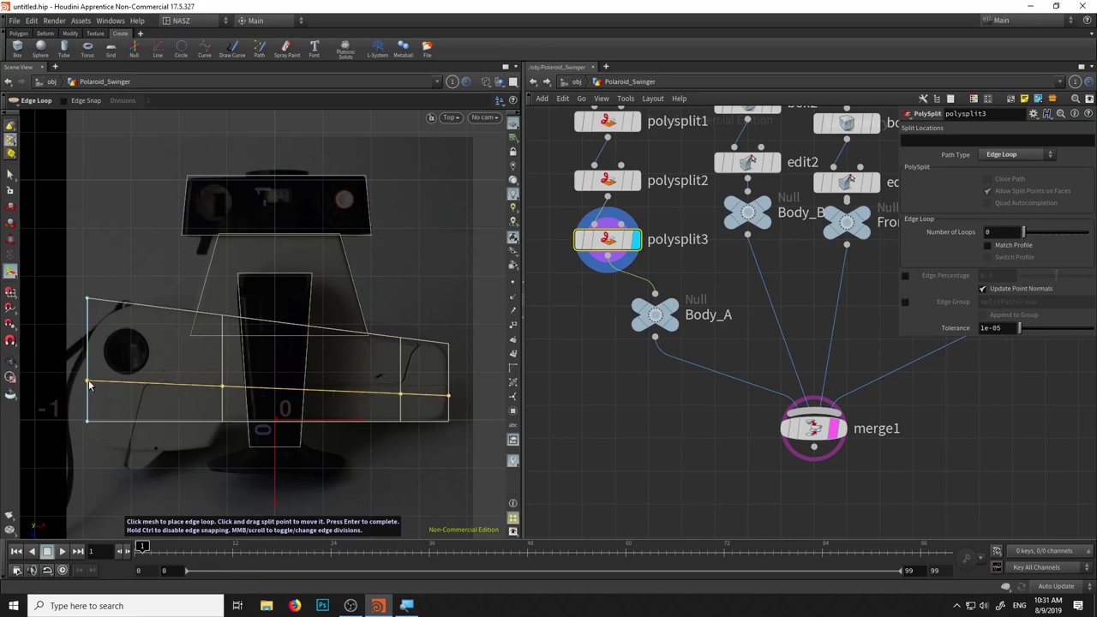
key(Return)
Add a vertical edge loop near the body's left end, then return to Select
key(Tab)
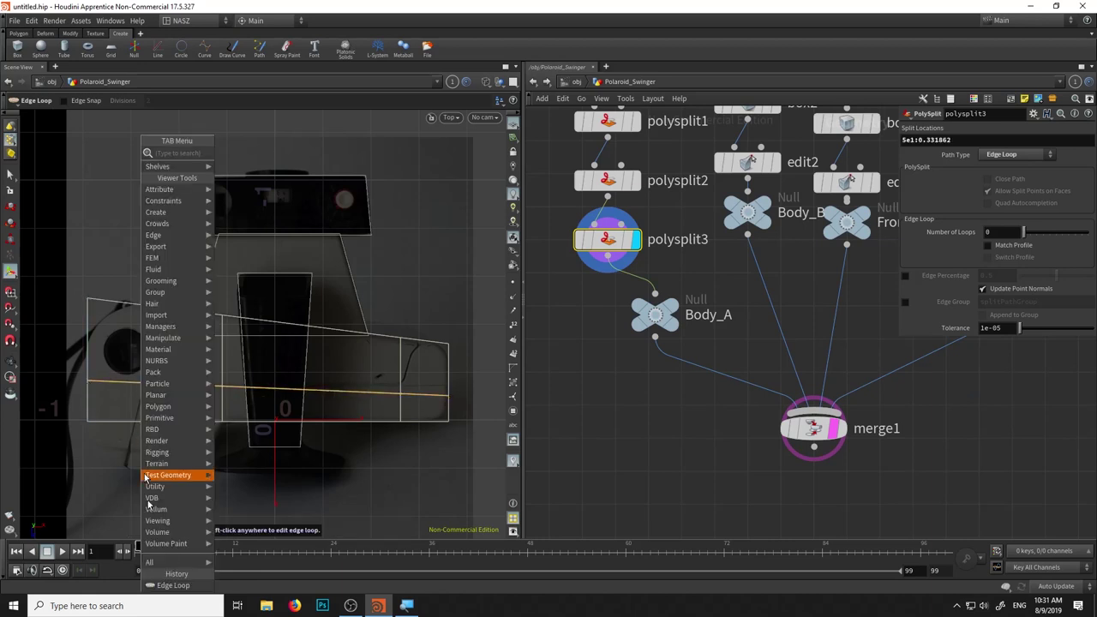
click(175, 586)
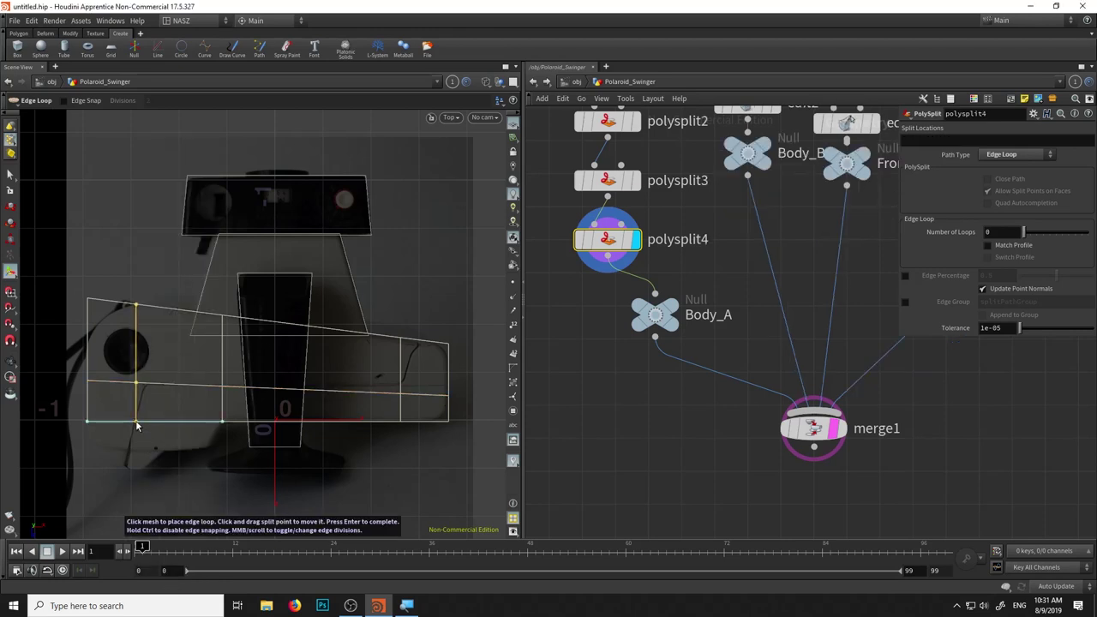
click(135, 420)
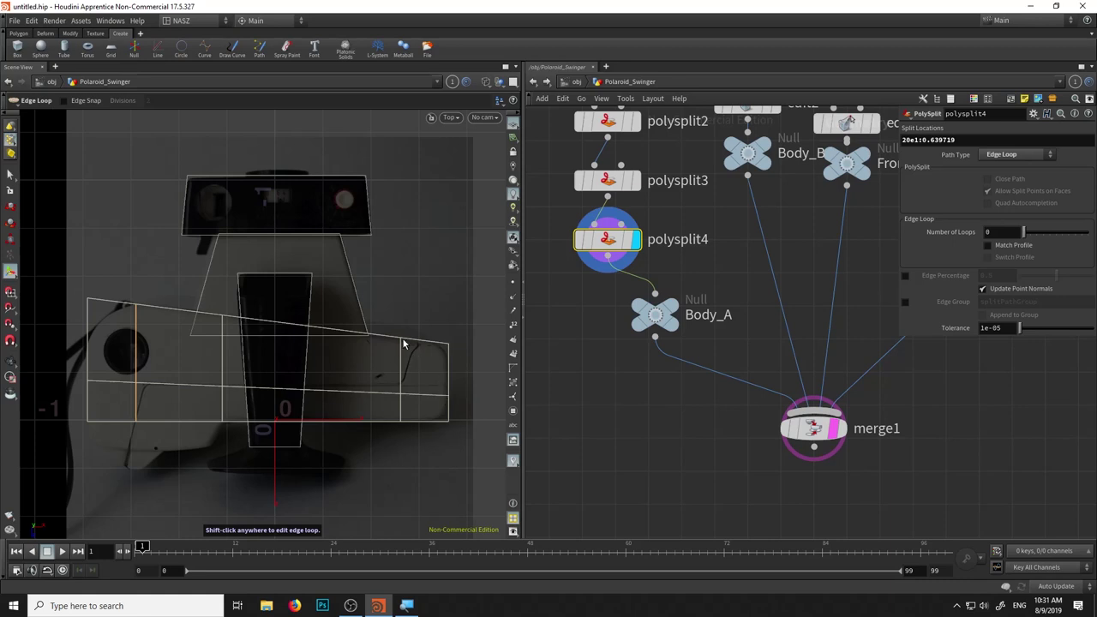
click(11, 175)
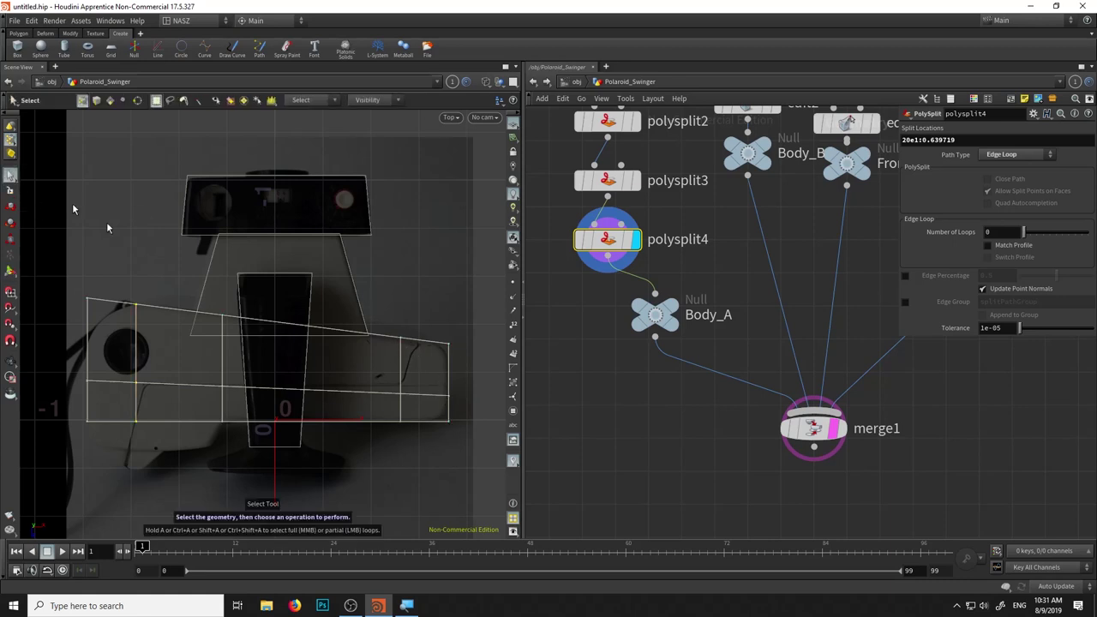
click(400, 340)
Put a Move handle on the selected body point and change its alignment
key(t)
scroll(441, 342, up, 2)
scroll(420, 330, up, 3)
key(m)
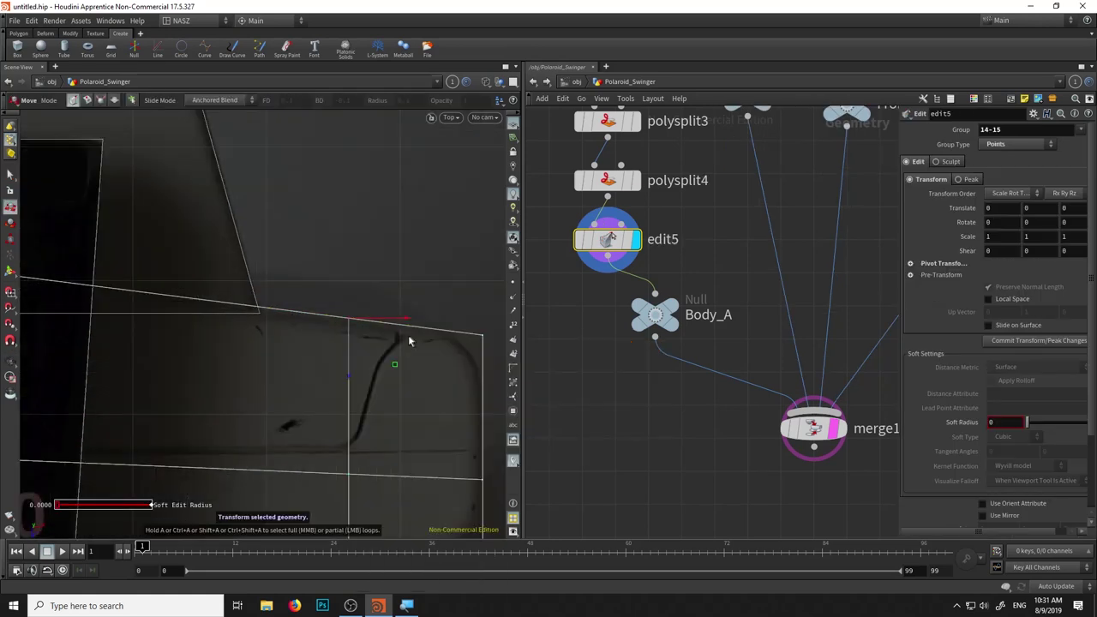
right_click(353, 324)
click(585, 391)
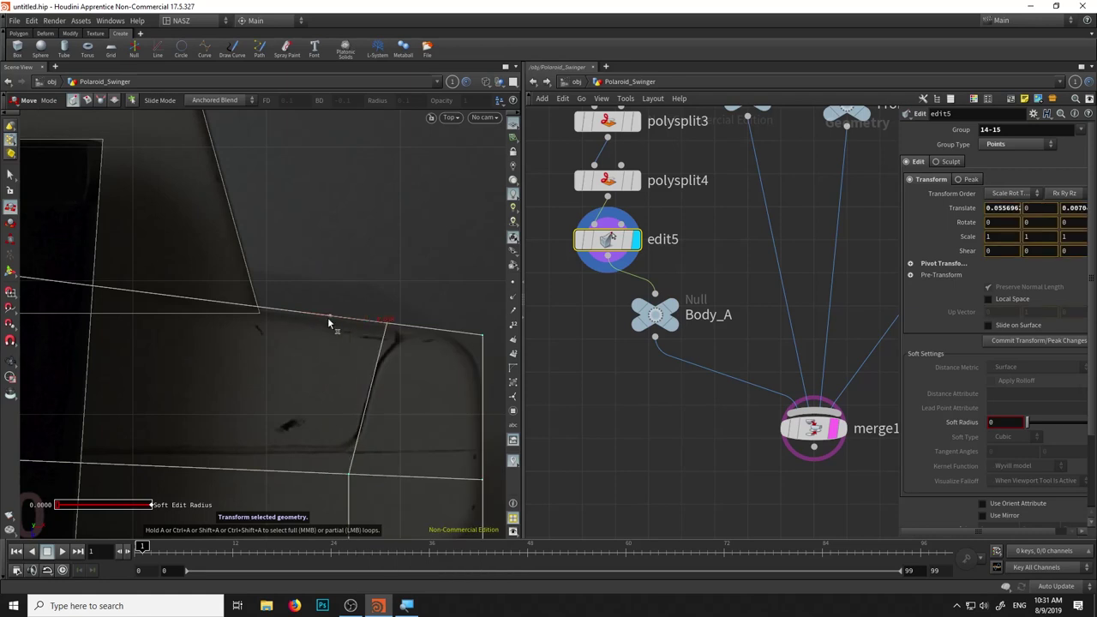
shift+click(482, 336)
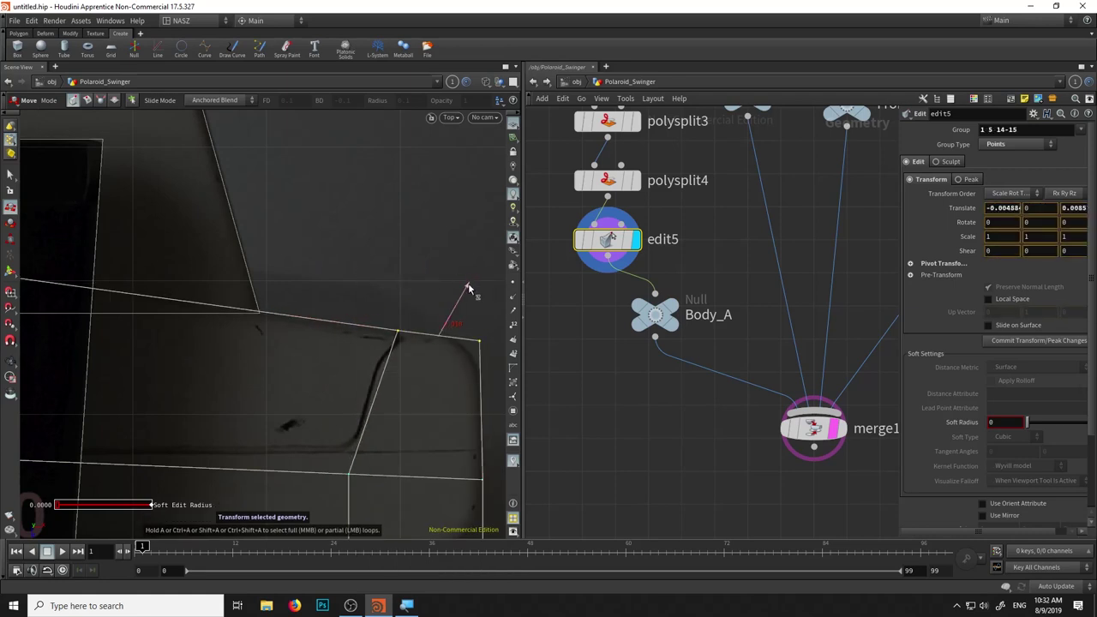
key(ctrl+z)
Select the two lower-loop points and nudge them to match the reference
middle_drag(392, 294, 407, 211)
drag(431, 345, 290, 422)
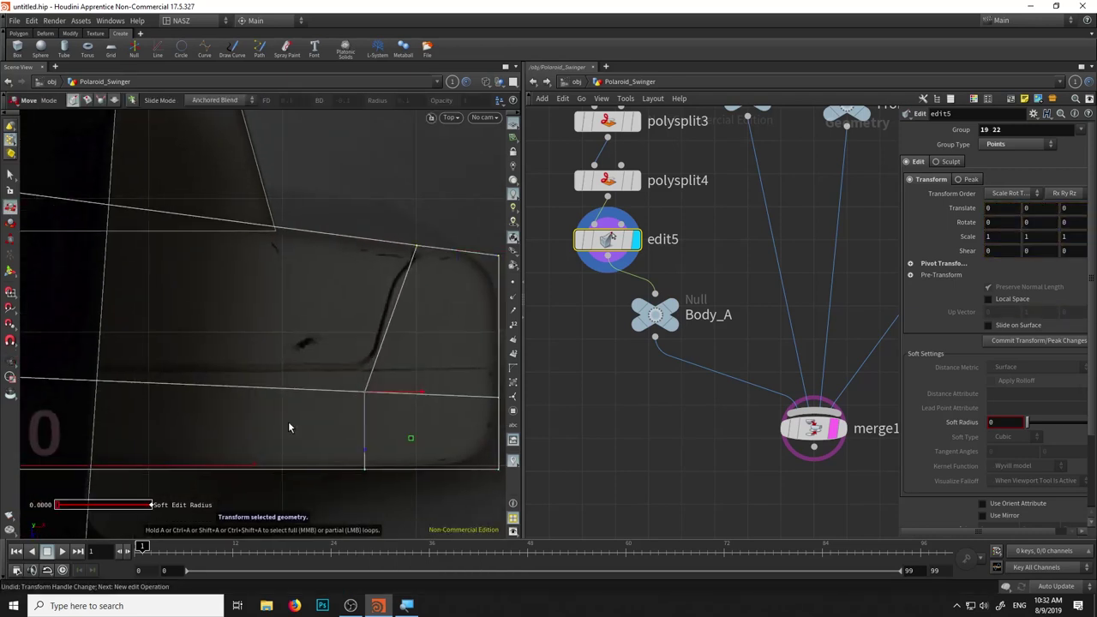
drag(368, 453, 368, 429)
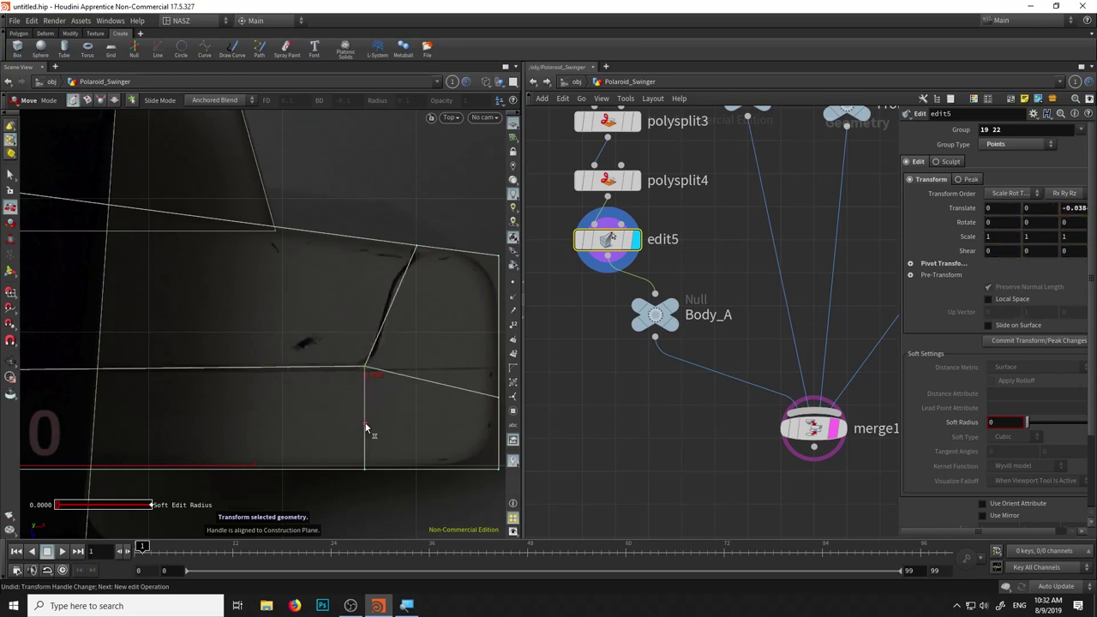
middle_drag(368, 429, 229, 409)
key(ctrl+z)
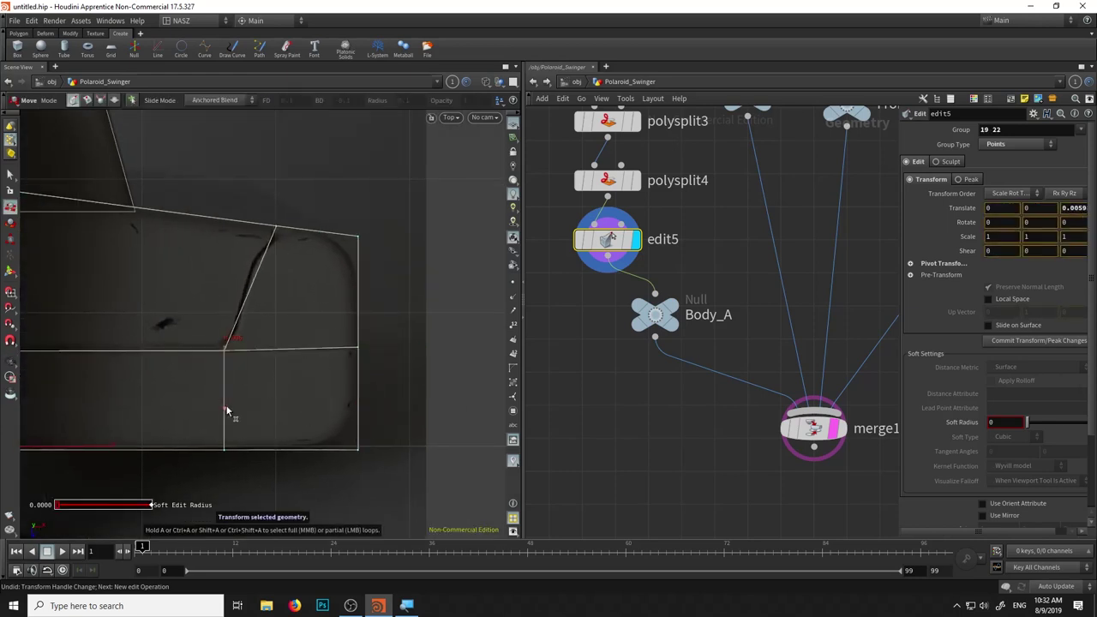
middle_drag(225, 400, 392, 288)
Slide further body point pairs along X to the reference outline in the top view
click(294, 379)
middle_drag(294, 379, 282, 312)
drag(282, 308, 300, 396)
mouse_move(300, 397)
middle_down()
mouse_move(294, 429)
mouse_move(188, 360)
middle_up()
click(294, 429)
scroll(189, 364, down, 3)
scroll(189, 367, down, 1)
middle_drag(293, 410, 196, 358)
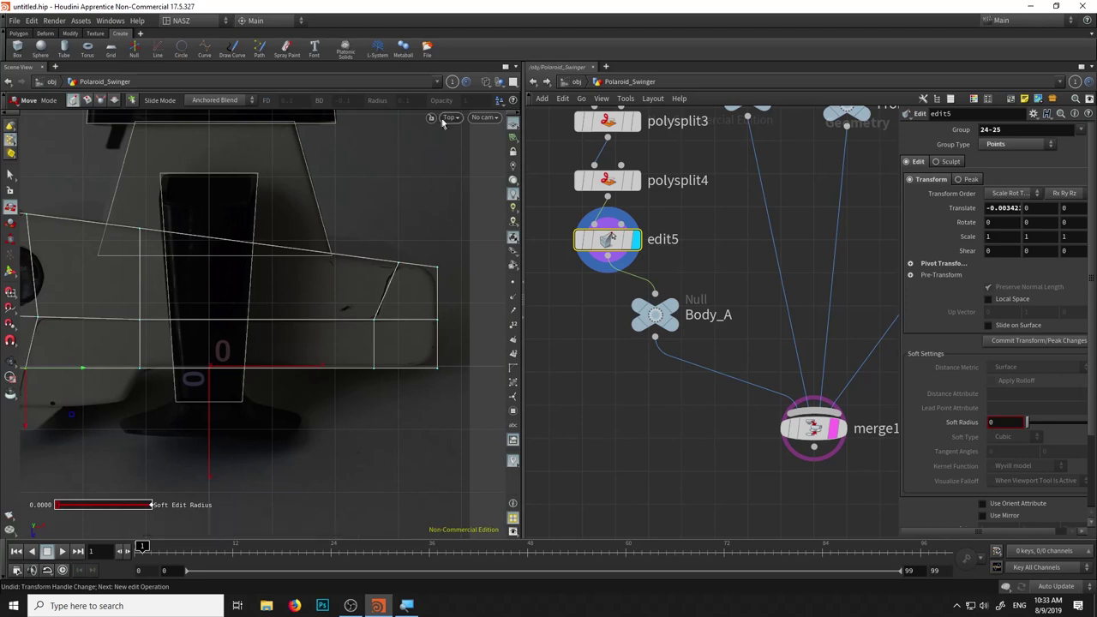
click(454, 118)
mouse_move(457, 141)
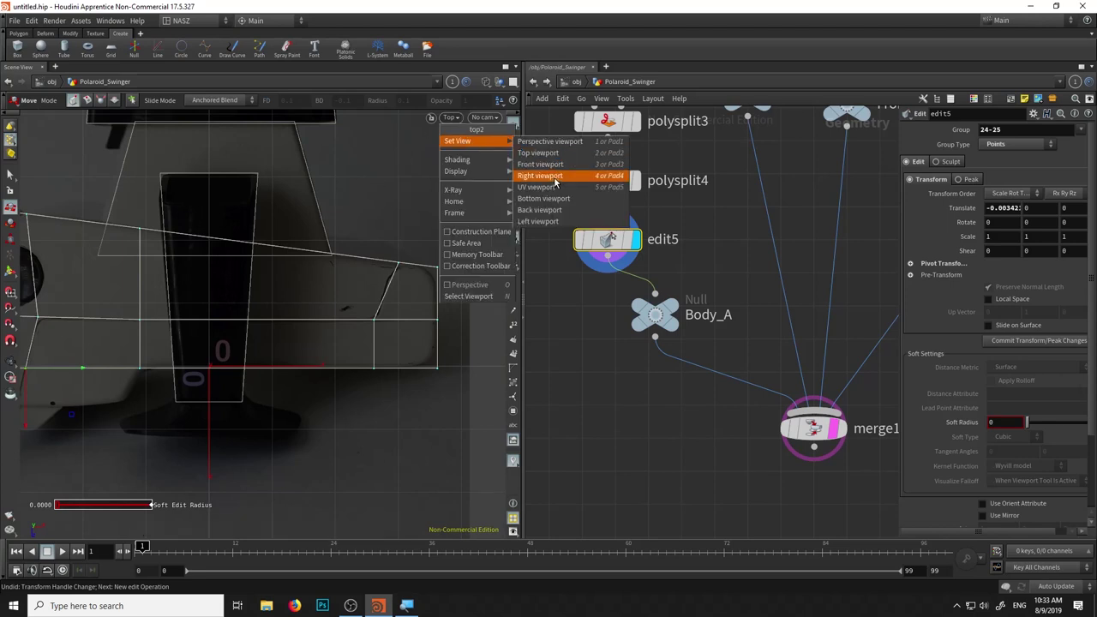
Switch to the Right view and set its background image to non-auto-placed with brightness 0.05
click(553, 176)
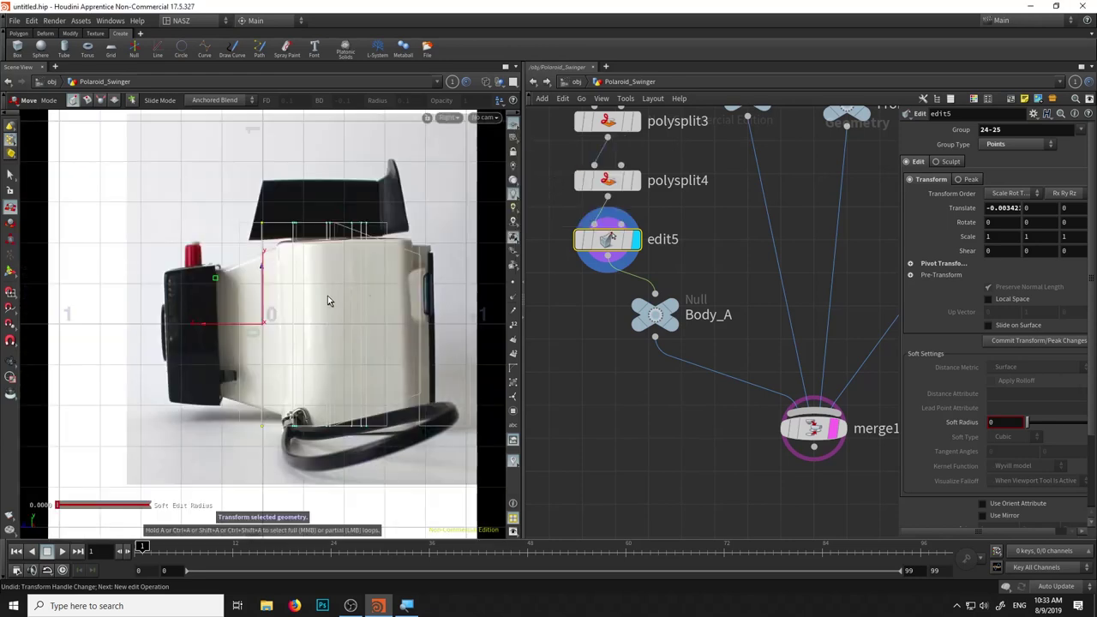
key(d)
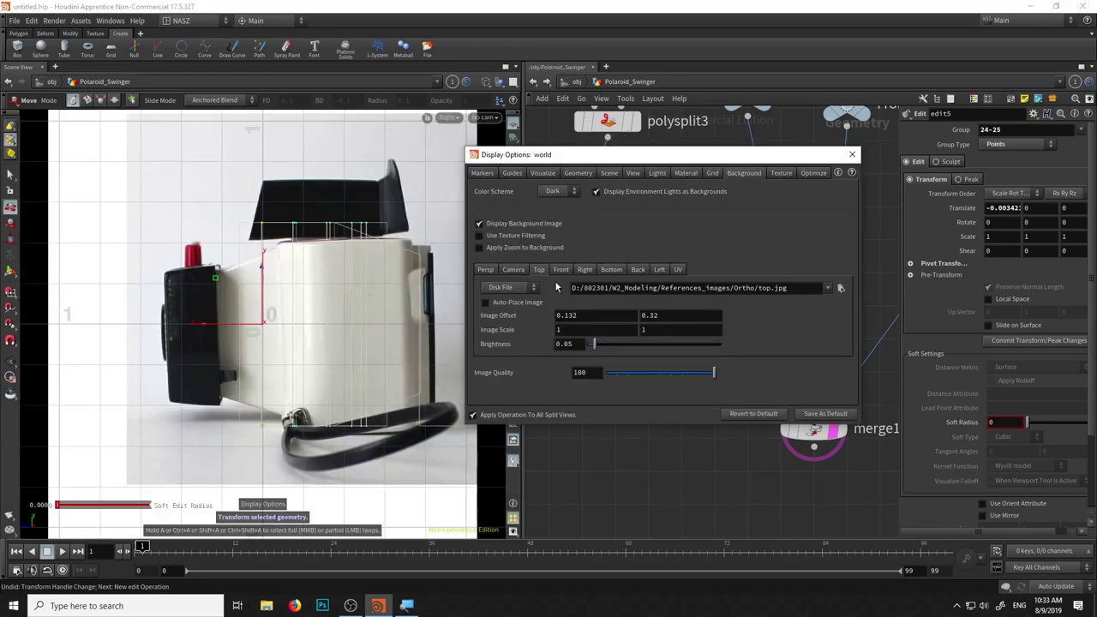
click(586, 270)
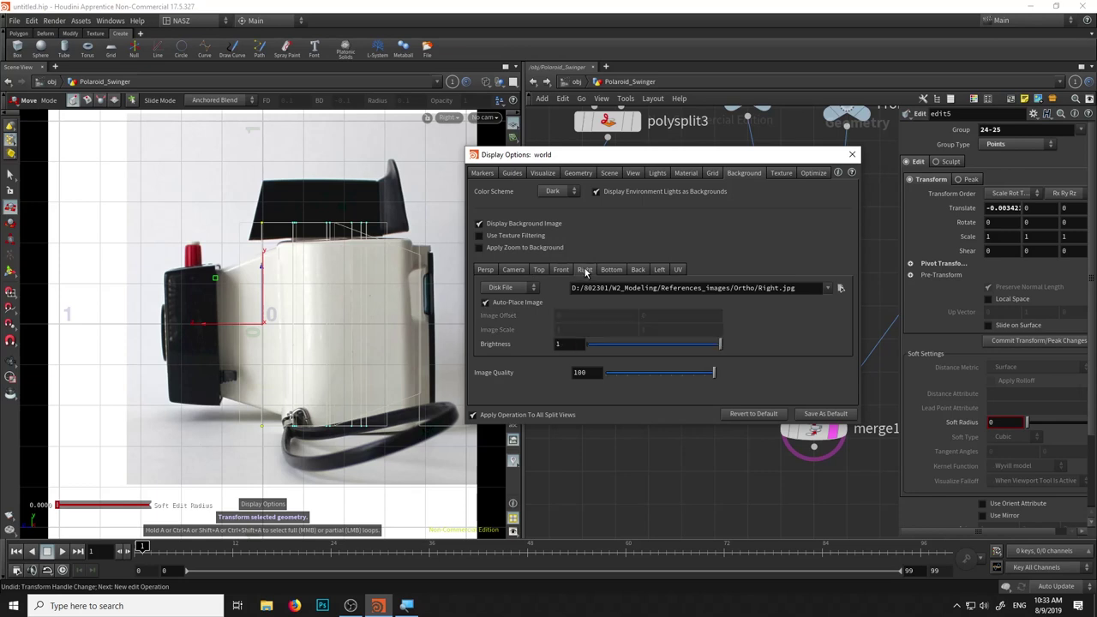
click(486, 302)
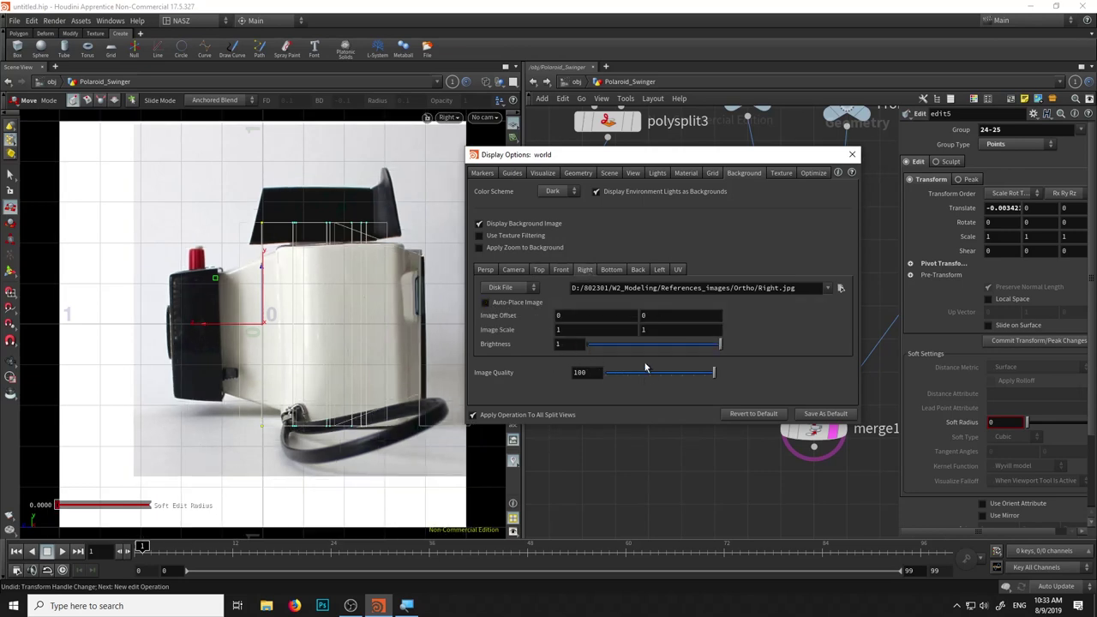
click(573, 342)
text(.85)
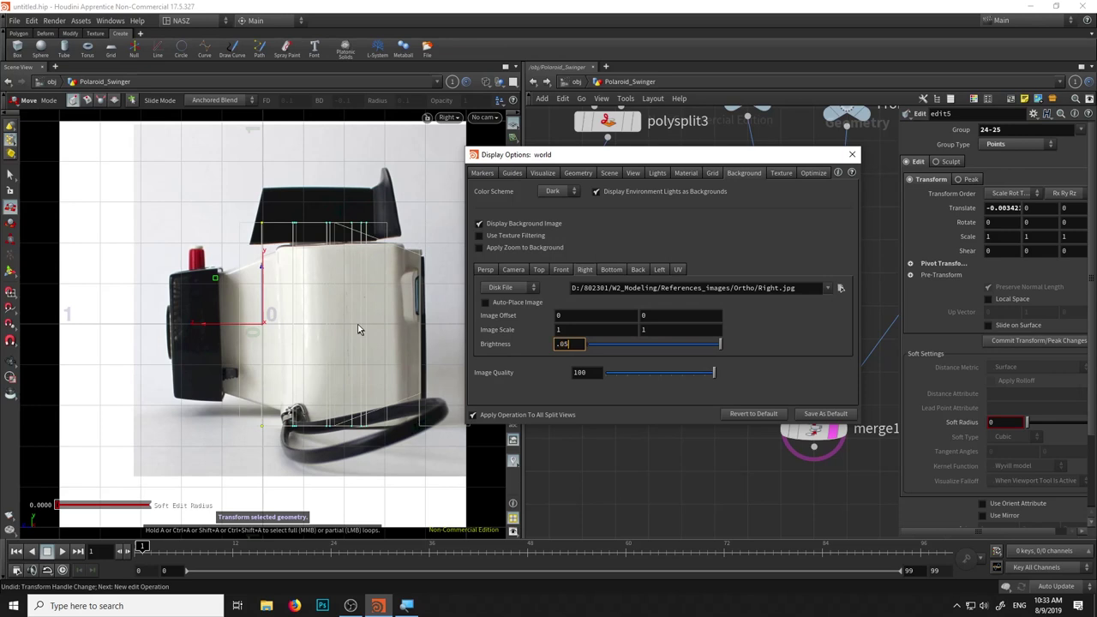
key(Return)
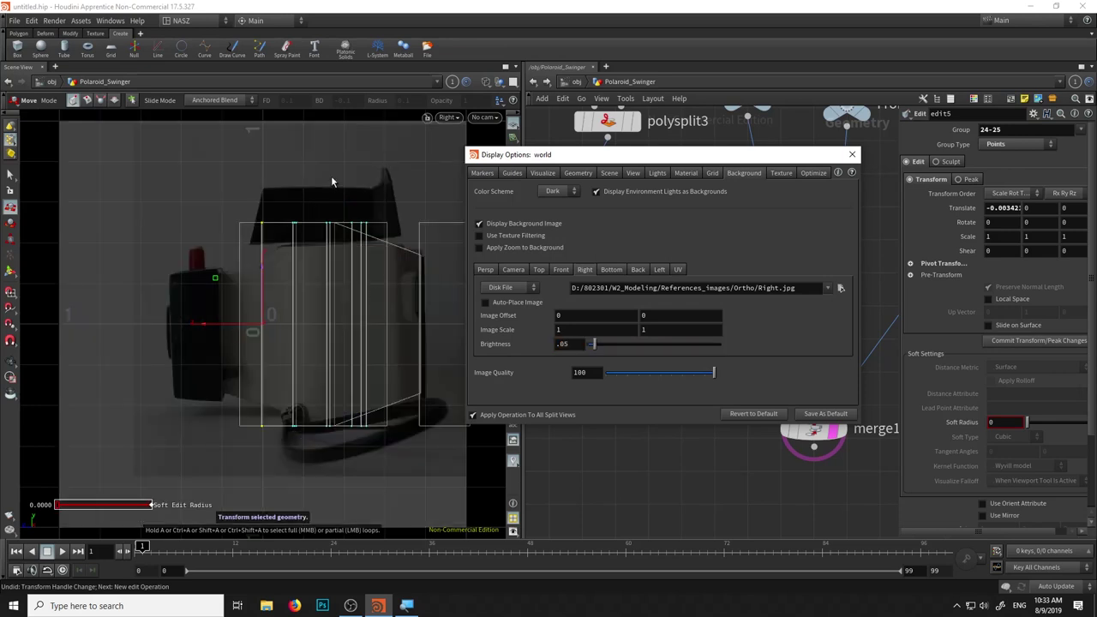
middle_drag(332, 182, 228, 167)
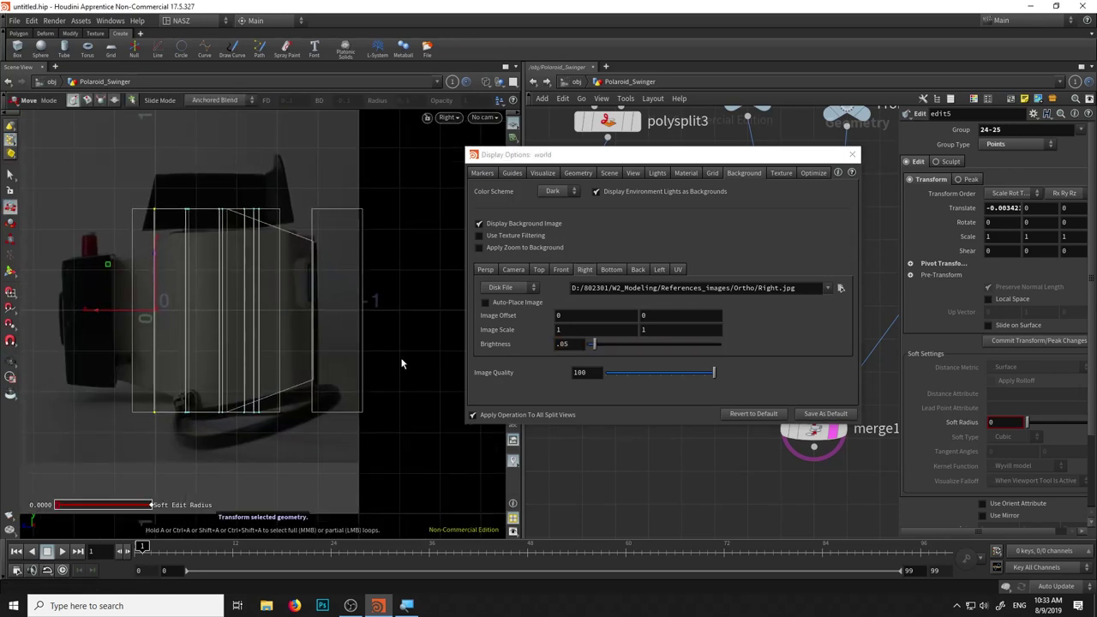
click(67, 285)
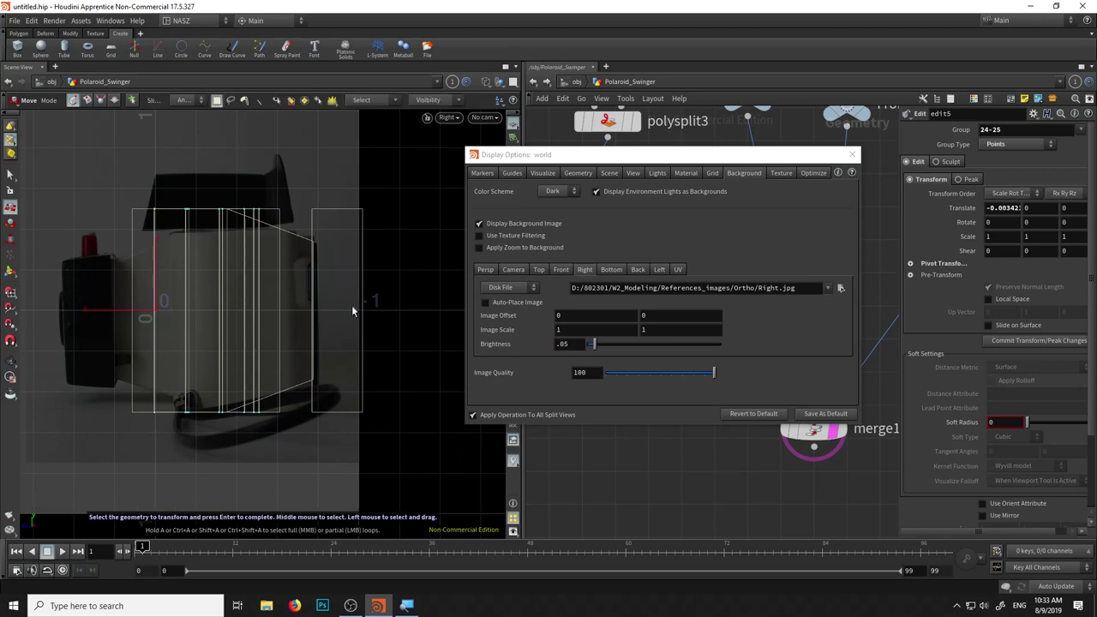
Mirror the background with Image Scale X -1, offset it to 0.58, and select the top points
click(584, 330)
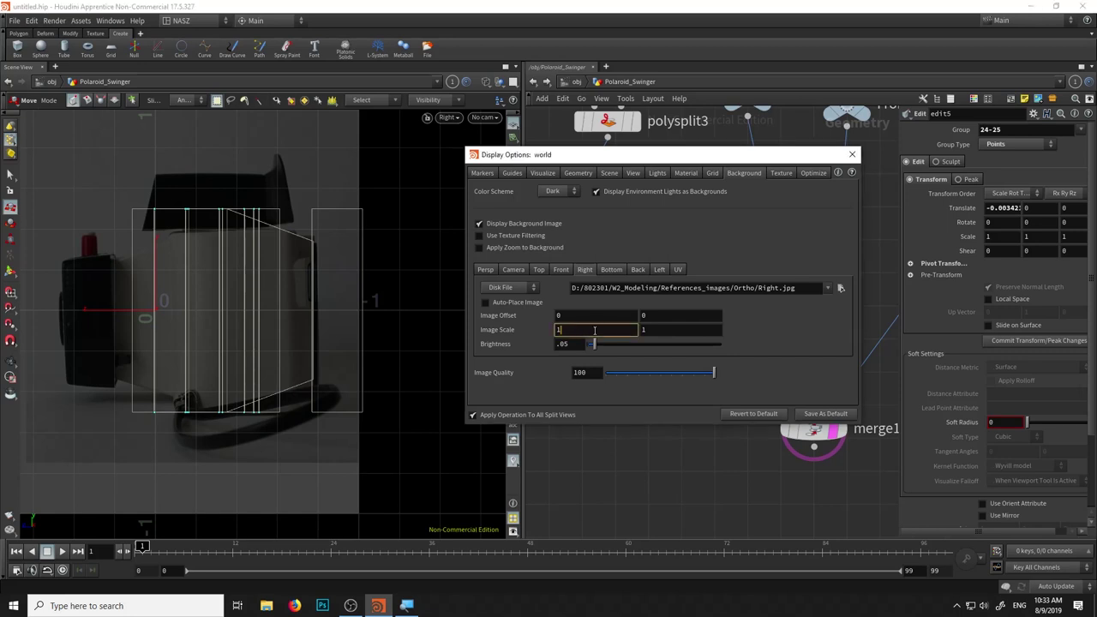
text(-1)
key(Return)
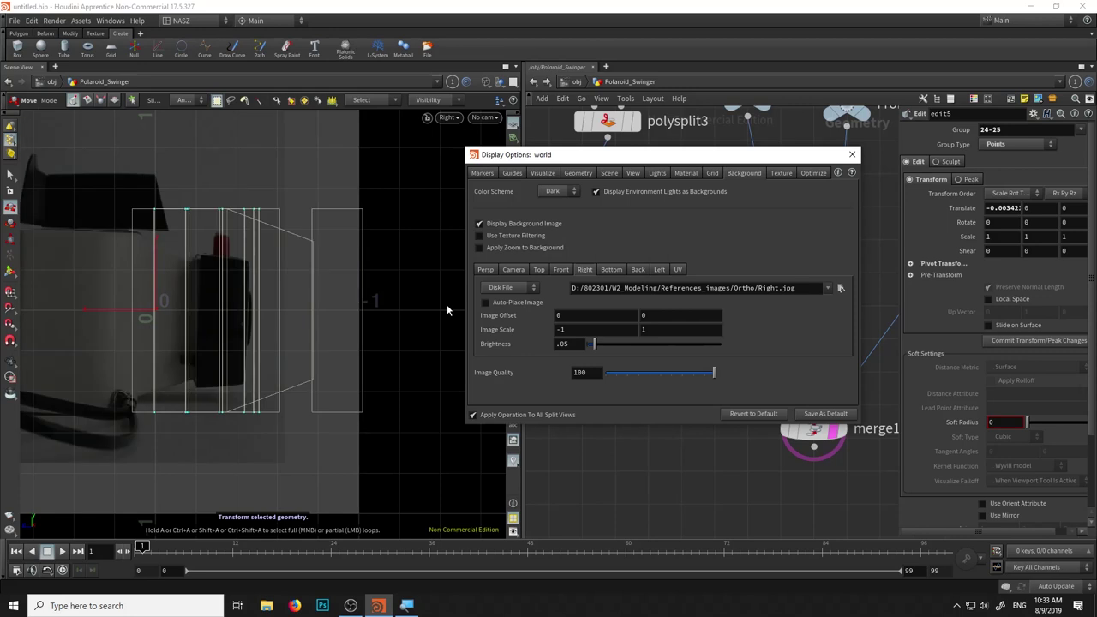
middle_drag(183, 455, 258, 438)
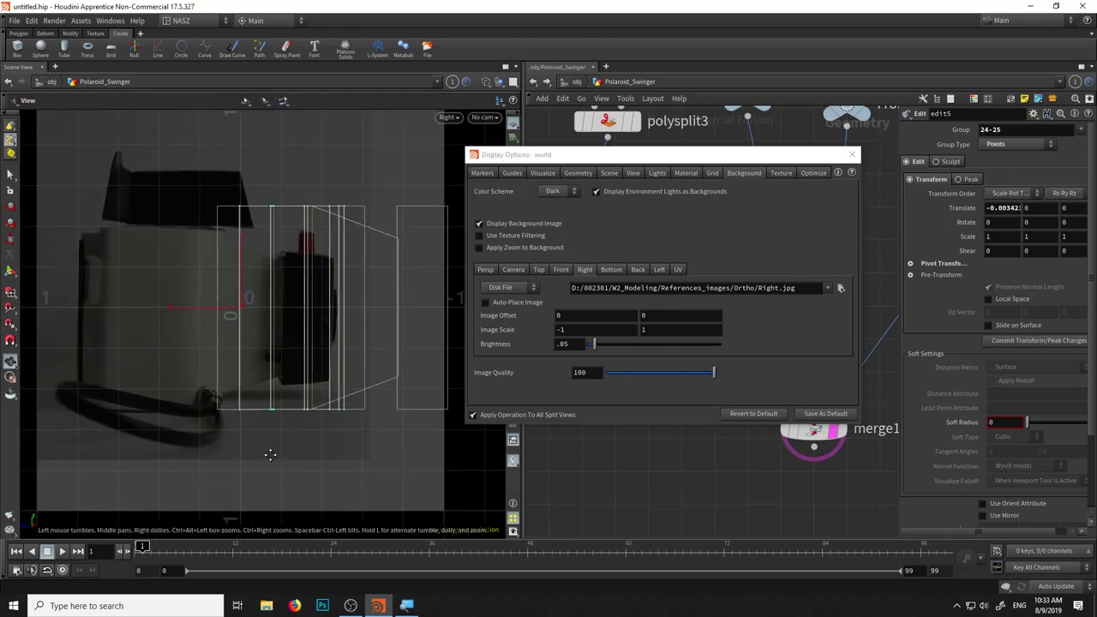
mouse_move(584, 316)
middle_down()
mouse_move(583, 340)
mouse_move(802, 364)
mouse_move(875, 359)
middle_up()
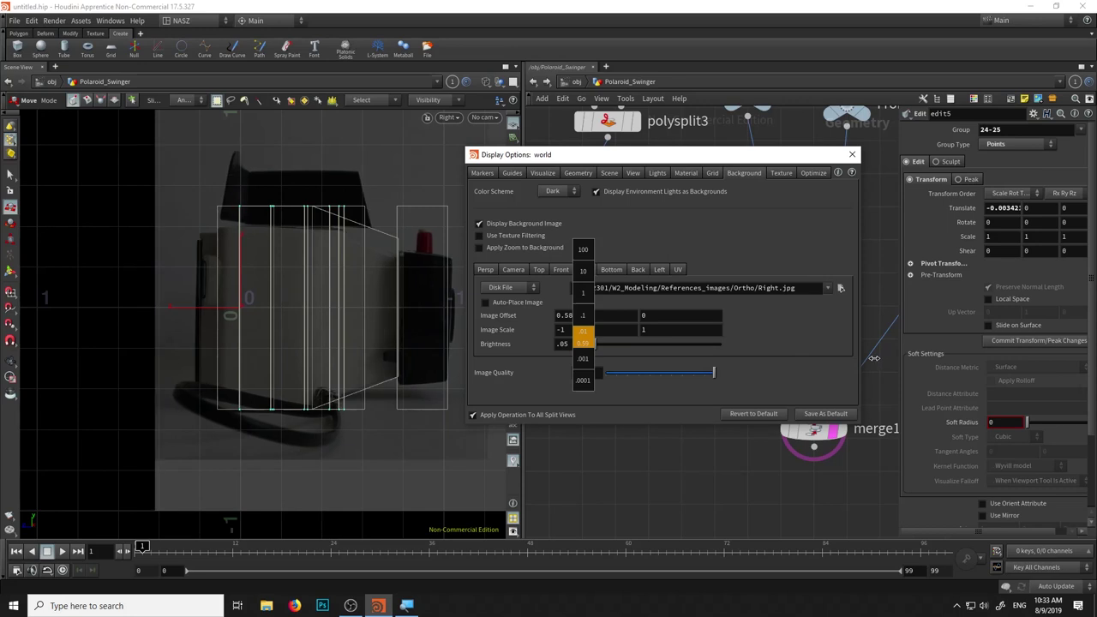
middle_drag(873, 358, 873, 358)
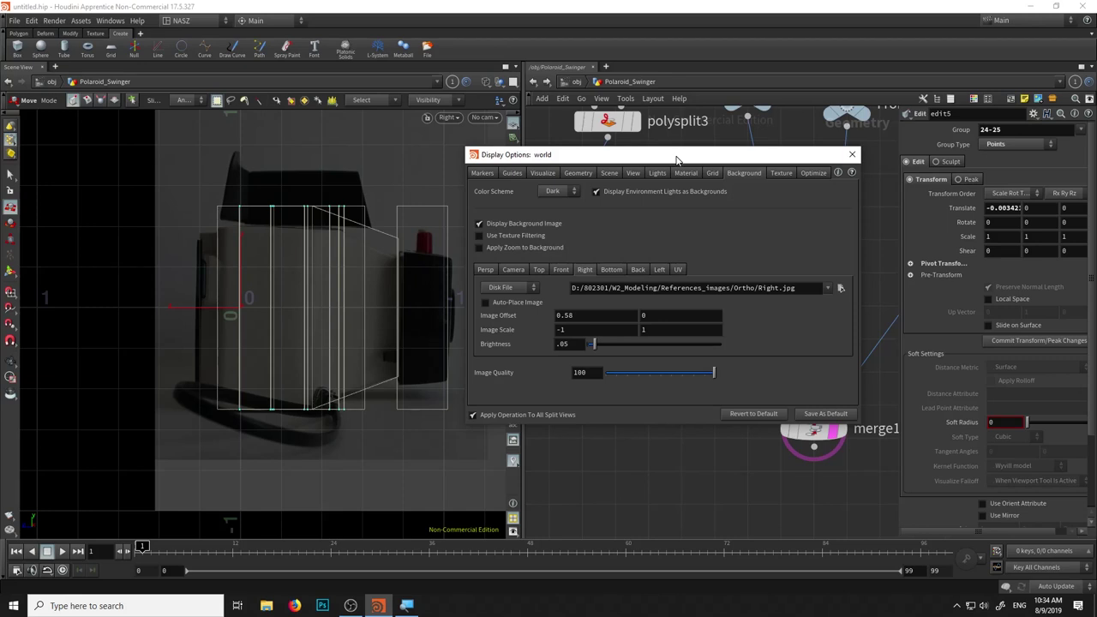
drag(405, 161, 137, 223)
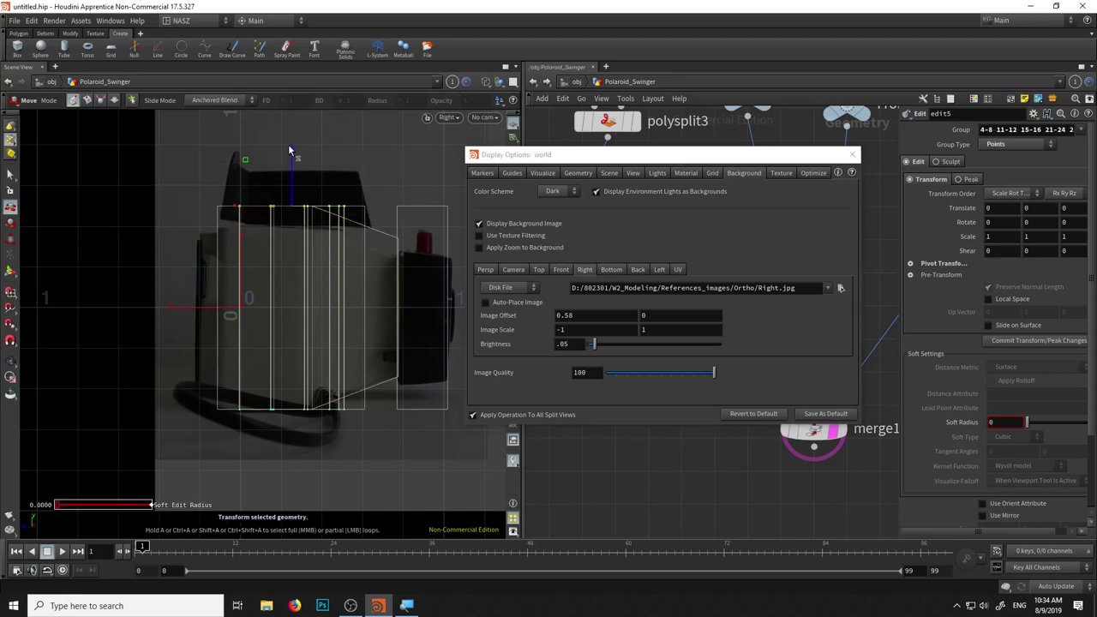
Close Display Options and lower the body's top-edge points to match the side reference
mouse_move(651, 154)
mouse_down()
mouse_move(659, 325)
mouse_move(597, 214)
mouse_up()
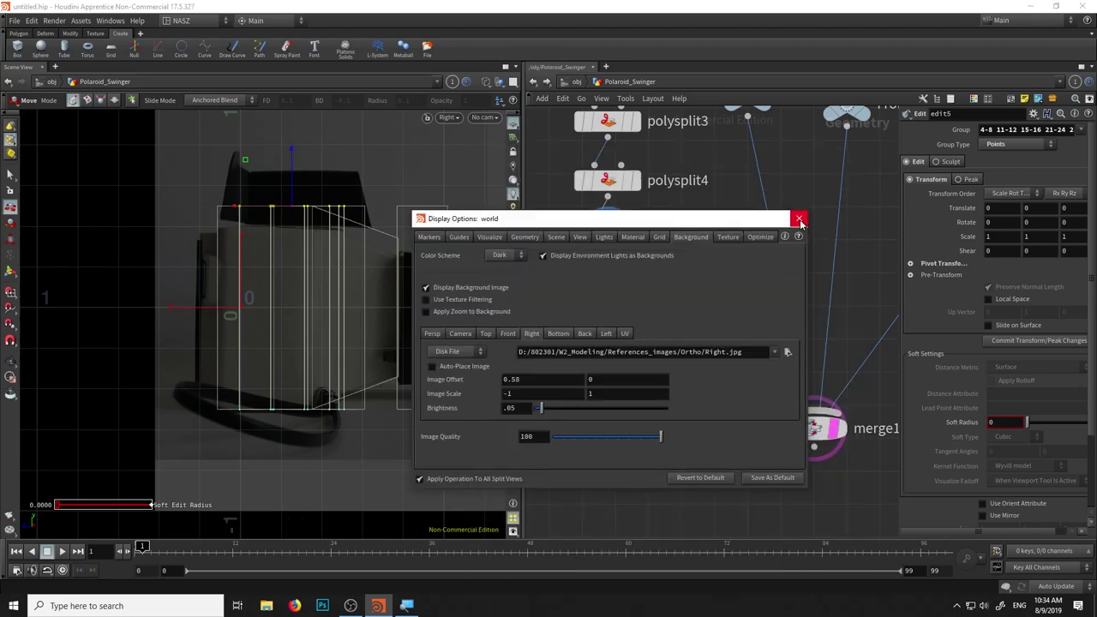
click(803, 220)
drag(293, 154, 291, 171)
scroll(296, 184, up, 2)
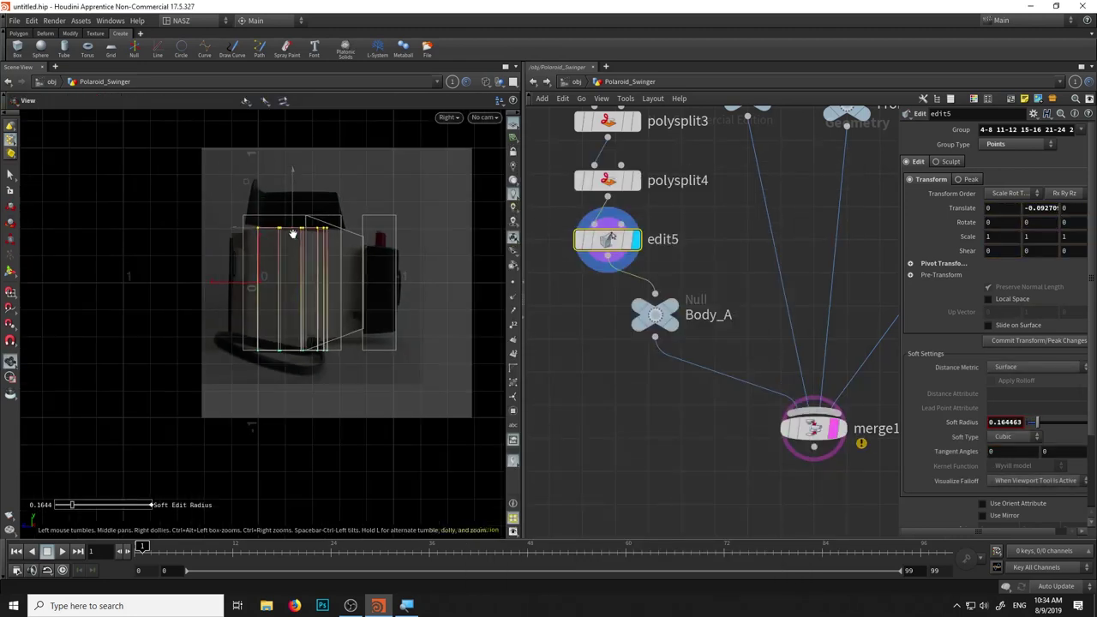
scroll(300, 193, up, 3)
drag(301, 243, 326, 232)
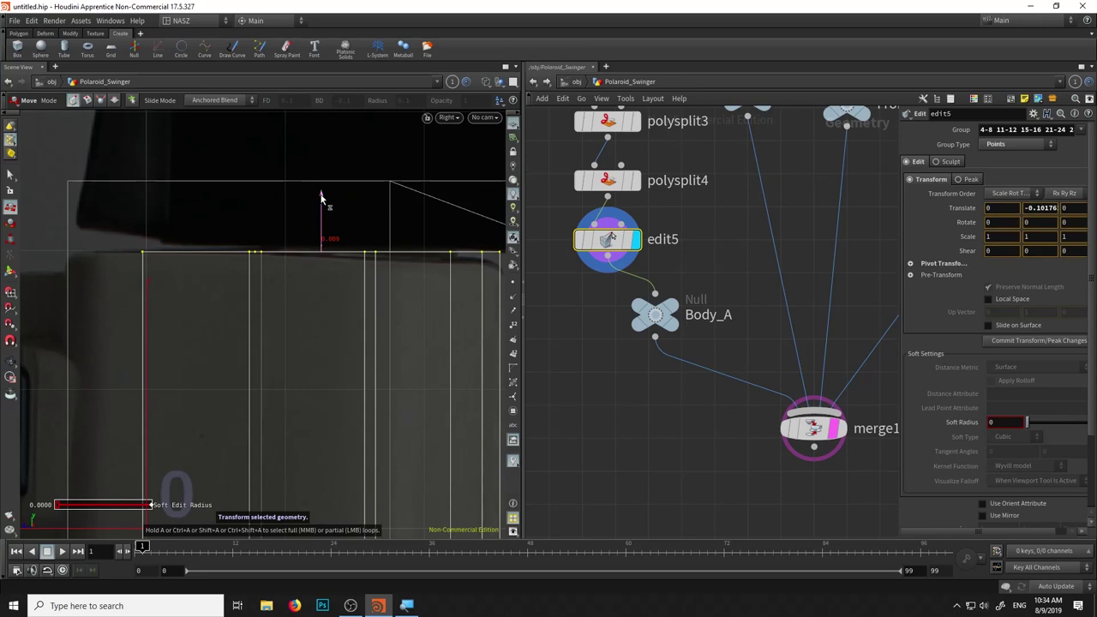
scroll(269, 243, down, 2)
key(Escape)
mouse_move(224, 231)
mouse_down()
mouse_move(154, 314)
mouse_move(219, 277)
mouse_up()
key(t)
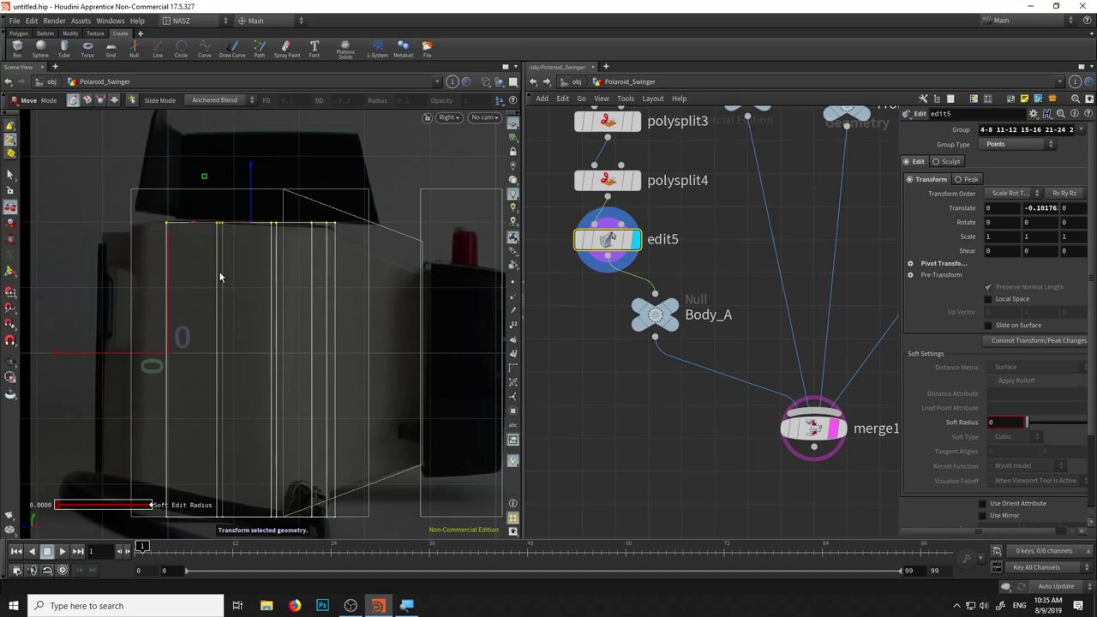
Hide merge1's template outline and set the Right background Image Scale to .8
click(779, 450)
mouse_move(316, 365)
middle_down()
mouse_move(272, 330)
mouse_move(358, 355)
middle_up()
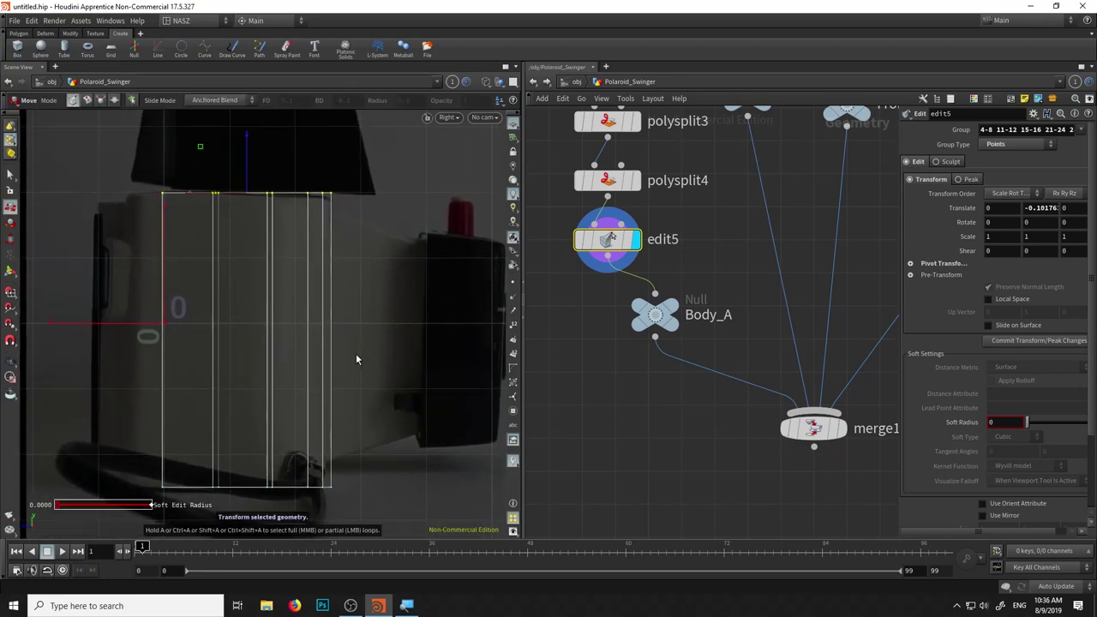
key(d)
click(507, 393)
text(.8)
key(Return)
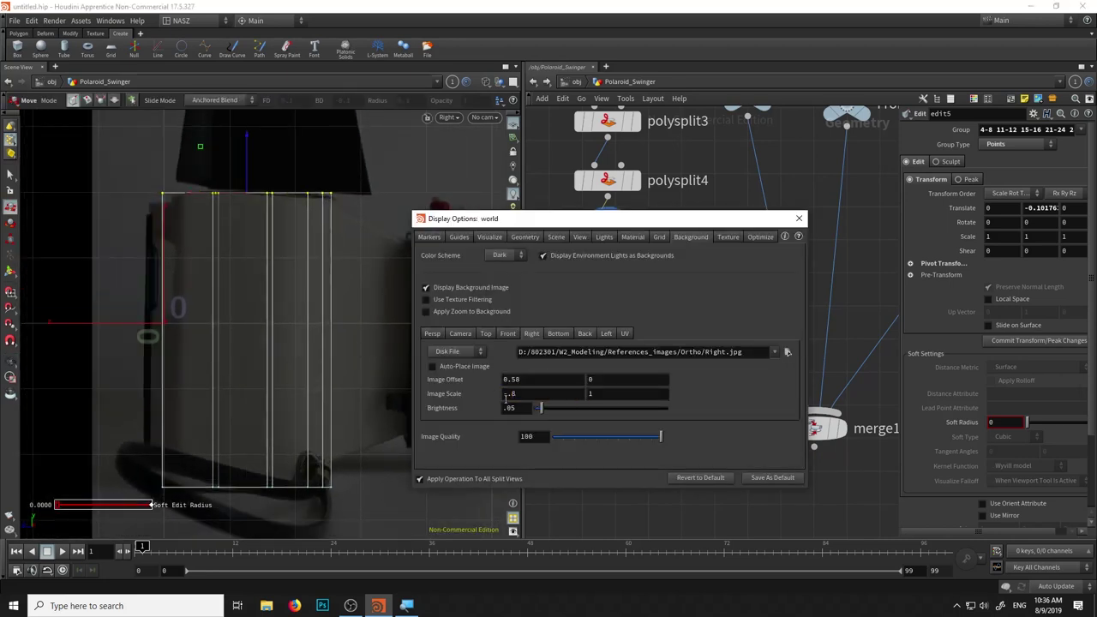
Try right-reference image scales of -1 and then -.9
drag(549, 218, 663, 180)
click(624, 355)
text(-1)
key(Return)
click(623, 355)
text(-.9)
key(Return)
Check the reference fit in the top and side views, then reframe the body block
click(447, 117)
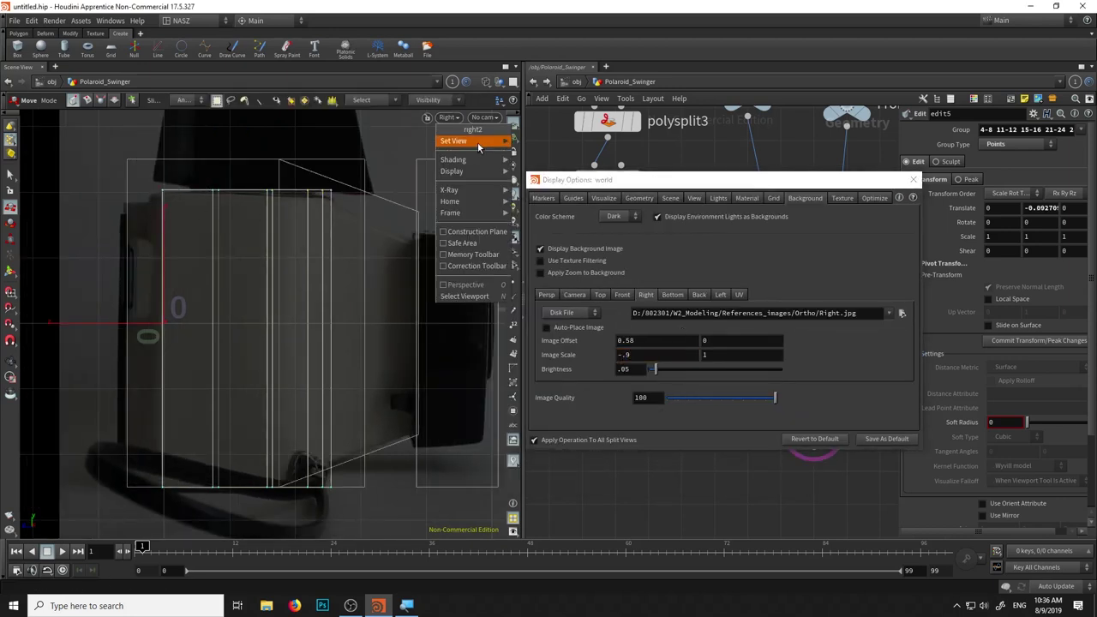
click(467, 156)
click(448, 117)
click(467, 182)
click(448, 118)
click(467, 156)
click(450, 117)
click(467, 180)
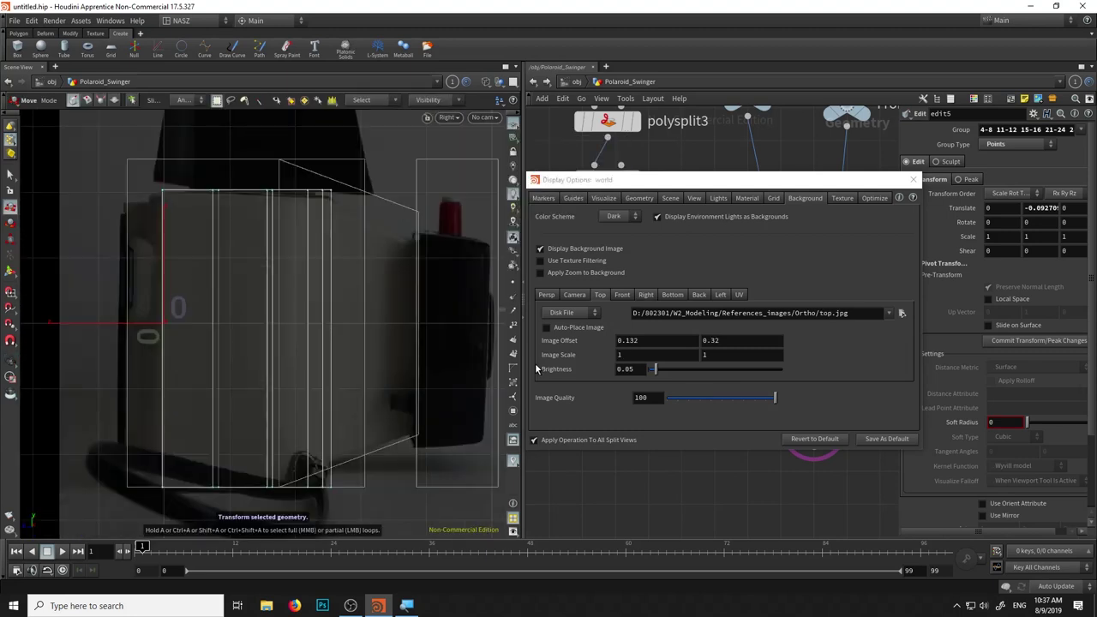
scroll(354, 179, up, 3)
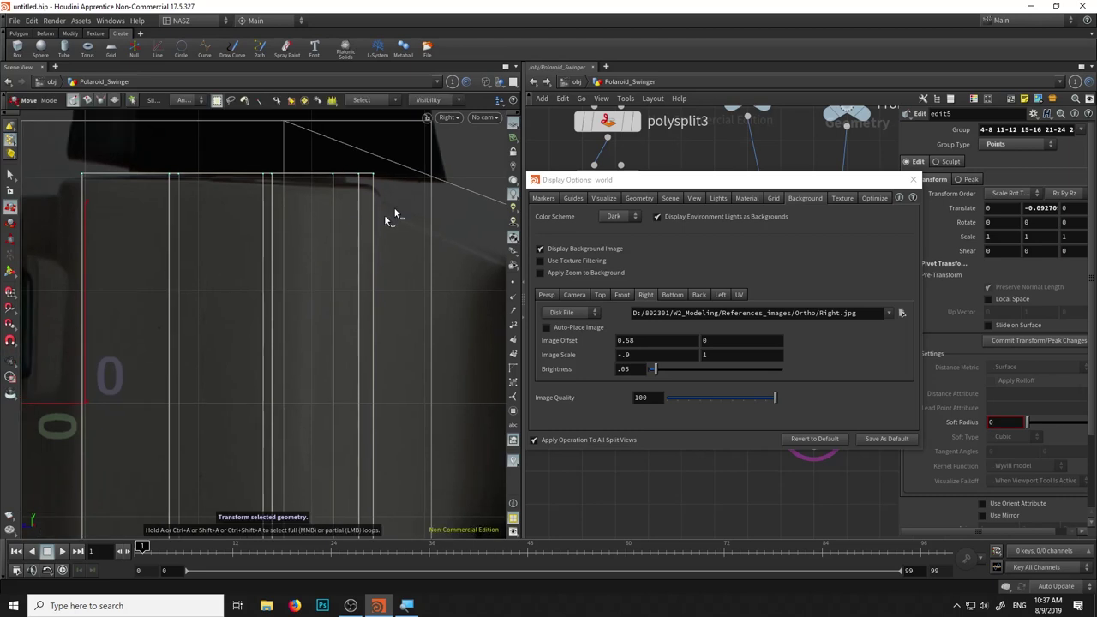
scroll(385, 277, down, 4)
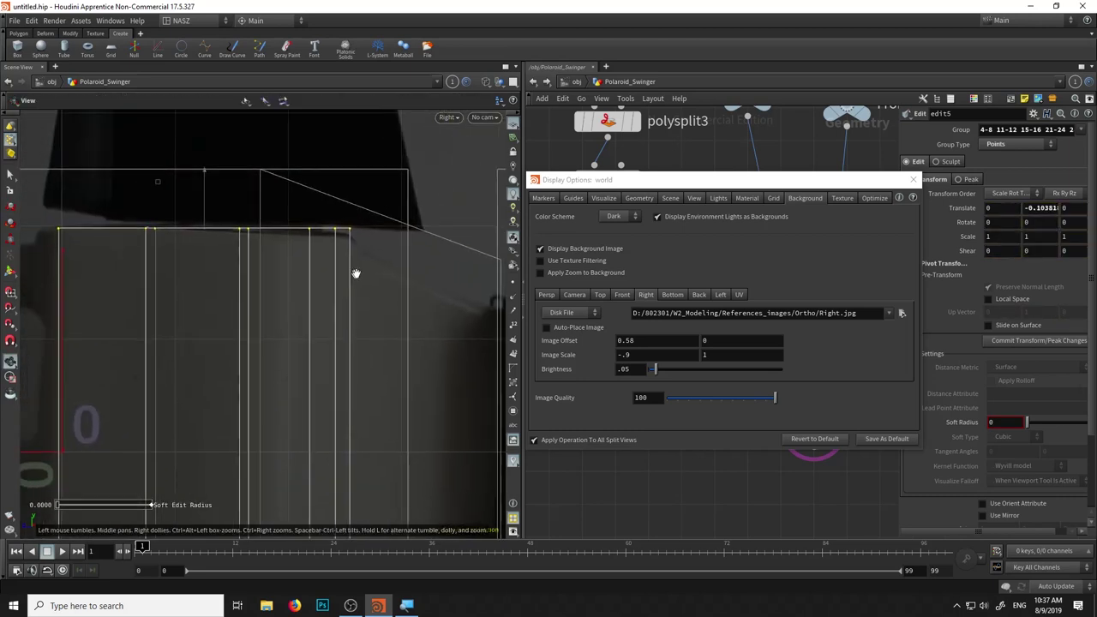
middle_drag(236, 297, 272, 218)
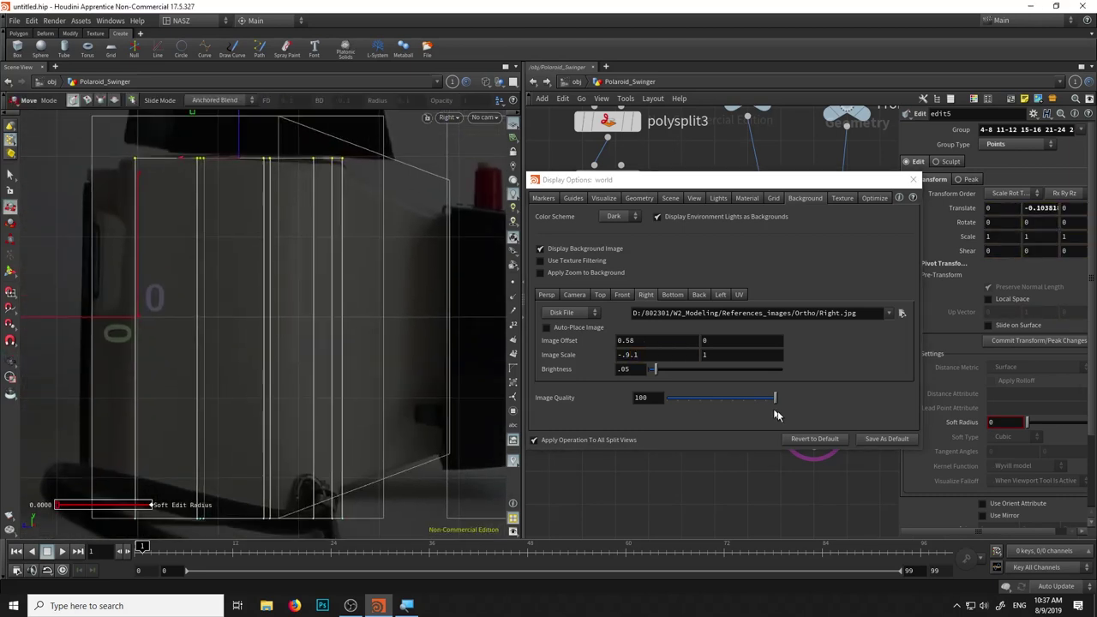
Try image scales of -1, -.95 and -.92 on the right reference photo
key(Return)
double_click(623, 354)
text(-1)
key(Return)
text(-.95)
key(Return)
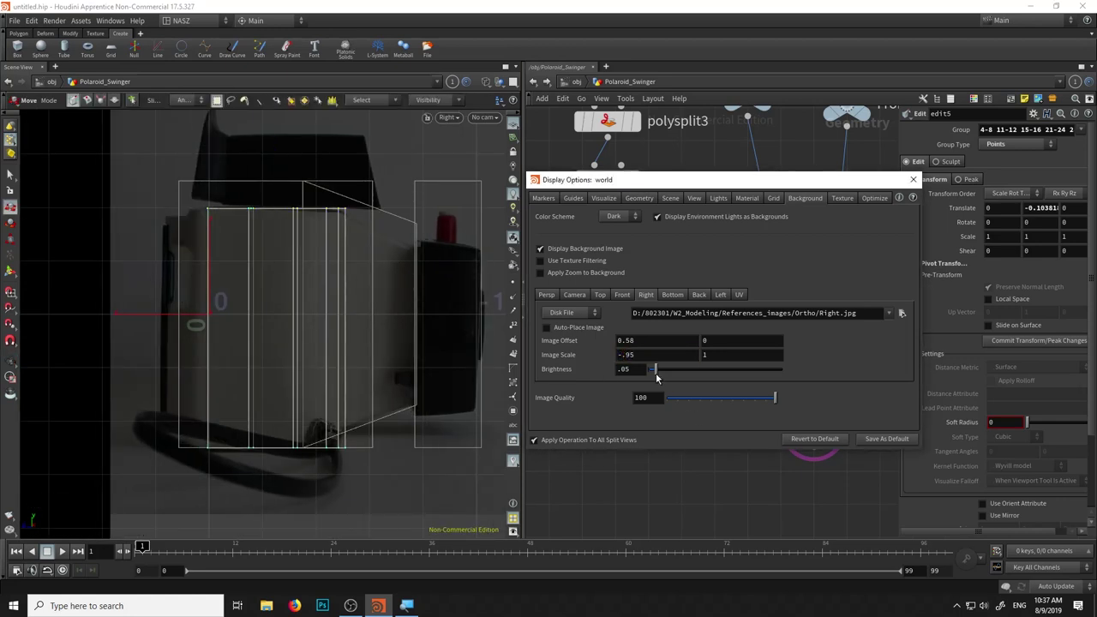
double_click(629, 354)
text(-.92)
key(Return)
Fine-tune the photo: image scale -.88, offset trials of 0.58 and 0.56
middle_drag(635, 354, 506, 368)
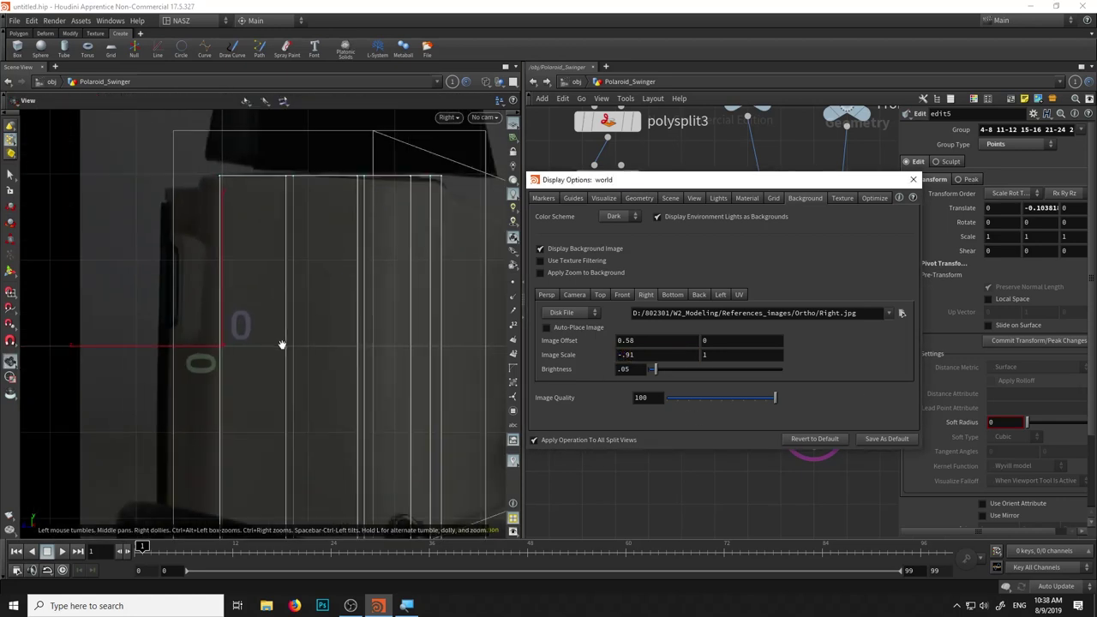
middle_drag(505, 368, 514, 368)
double_click(628, 353)
text(-.88)
key(Return)
mouse_move(638, 341)
middle_down()
mouse_move(87, 317)
mouse_move(429, 240)
mouse_move(346, 311)
middle_up()
scroll(345, 311, up, 5)
Move the body's top-edge and outline points to match the reference photo
mouse_move(409, 165)
mouse_down()
mouse_move(339, 205)
mouse_move(362, 208)
mouse_up()
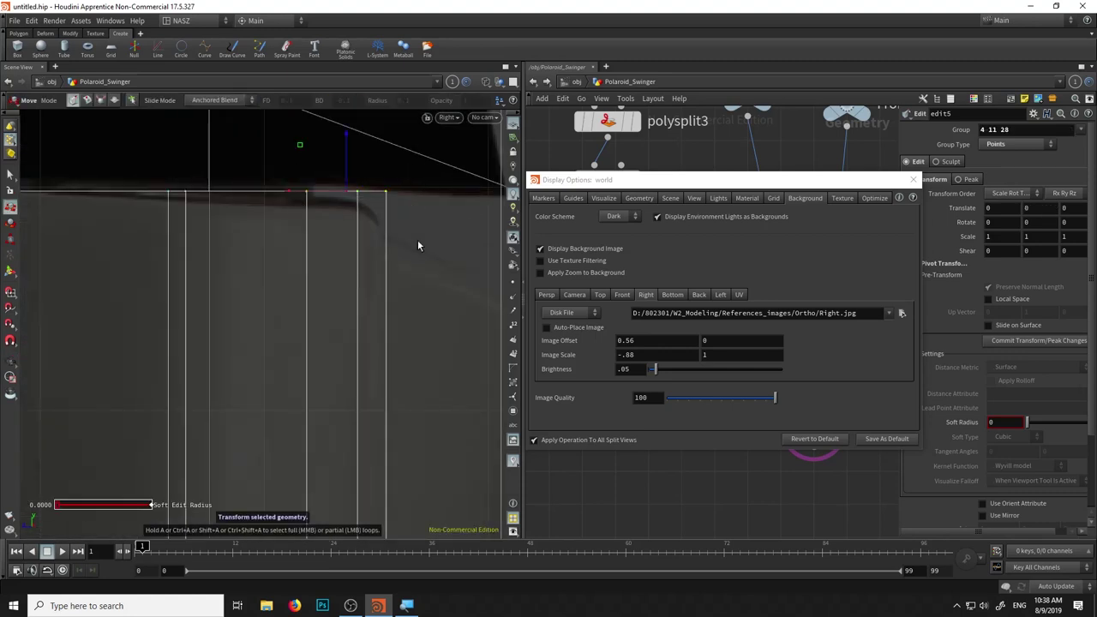
drag(347, 150, 347, 208)
middle_drag(347, 207, 428, 225)
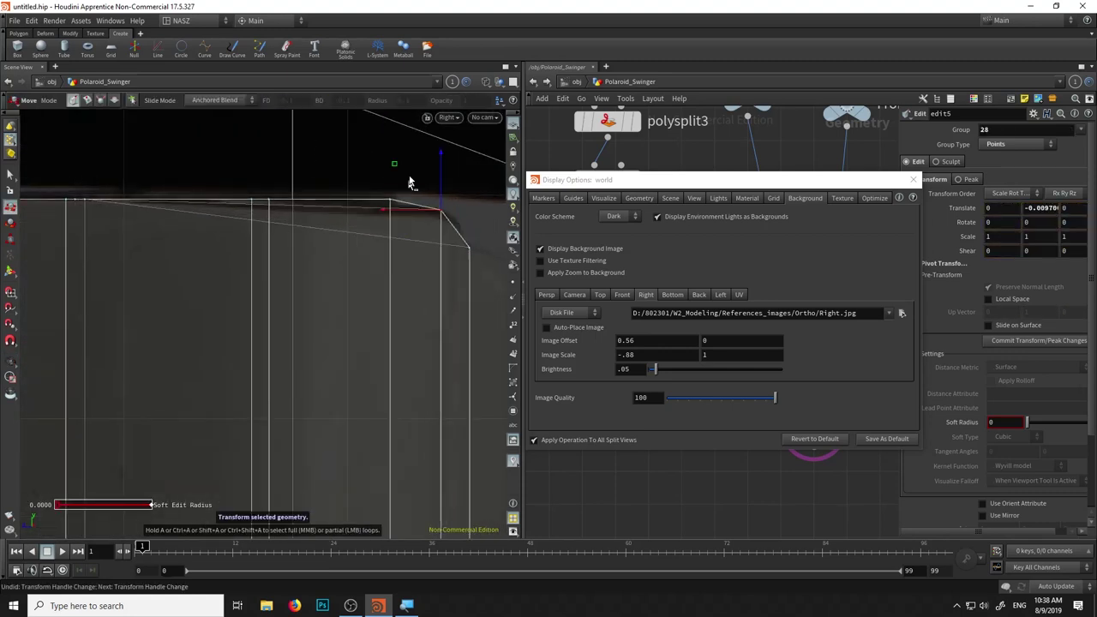
mouse_move(391, 154)
mouse_down()
mouse_move(261, 190)
mouse_move(388, 150)
mouse_move(443, 161)
mouse_up()
drag(220, 147, 271, 214)
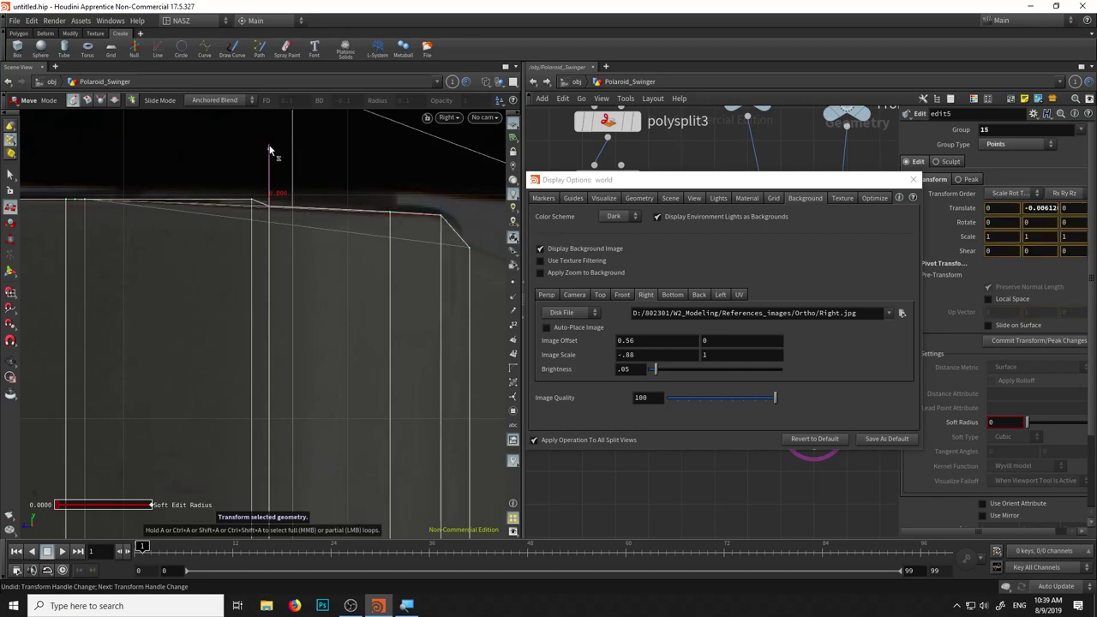
drag(255, 167, 251, 150)
scroll(311, 294, down, 3)
scroll(154, 225, down, 3)
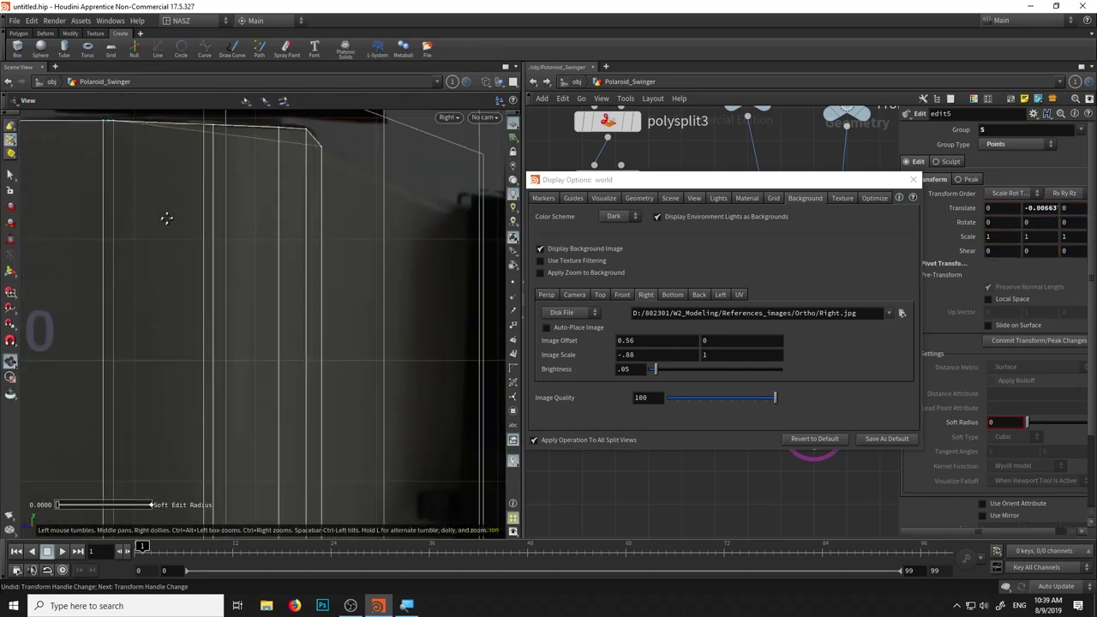
scroll(326, 314, down, 3)
scroll(326, 314, down, 2)
Set the right reference image scale to -0.92 and 0.92 with horizontal offset 0.588
mouse_move(824, 186)
mouse_down()
mouse_move(643, 420)
mouse_move(676, 393)
mouse_up()
scroll(318, 294, up, 2)
scroll(318, 294, up, 2)
scroll(338, 245, down, 2)
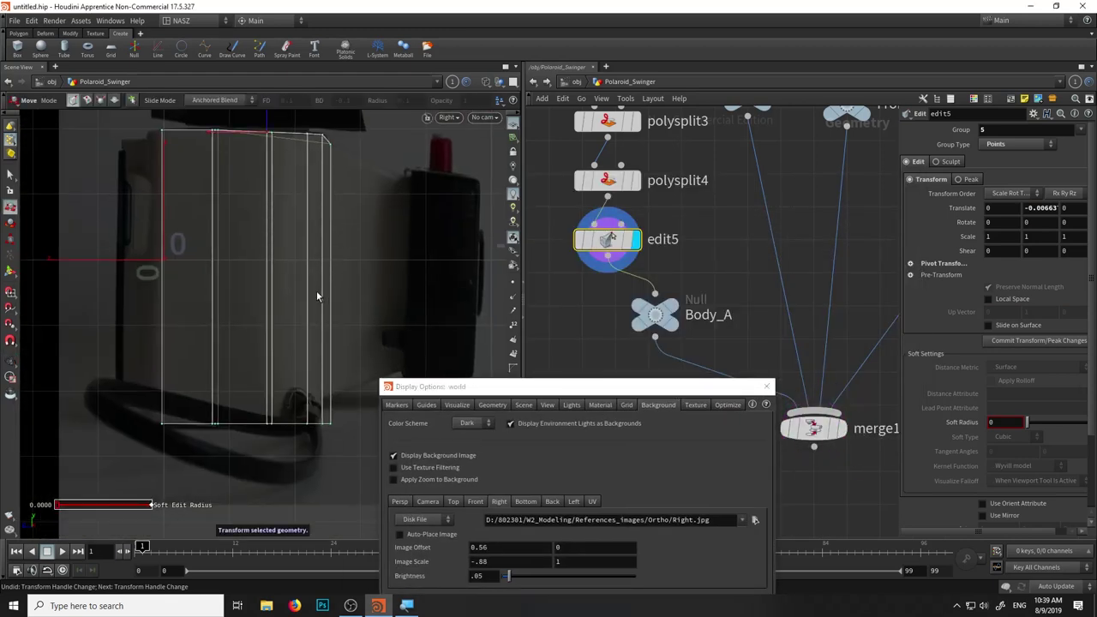
scroll(338, 448, up, 2)
scroll(363, 326, up, 2)
click(474, 562)
text(1)
key(Return)
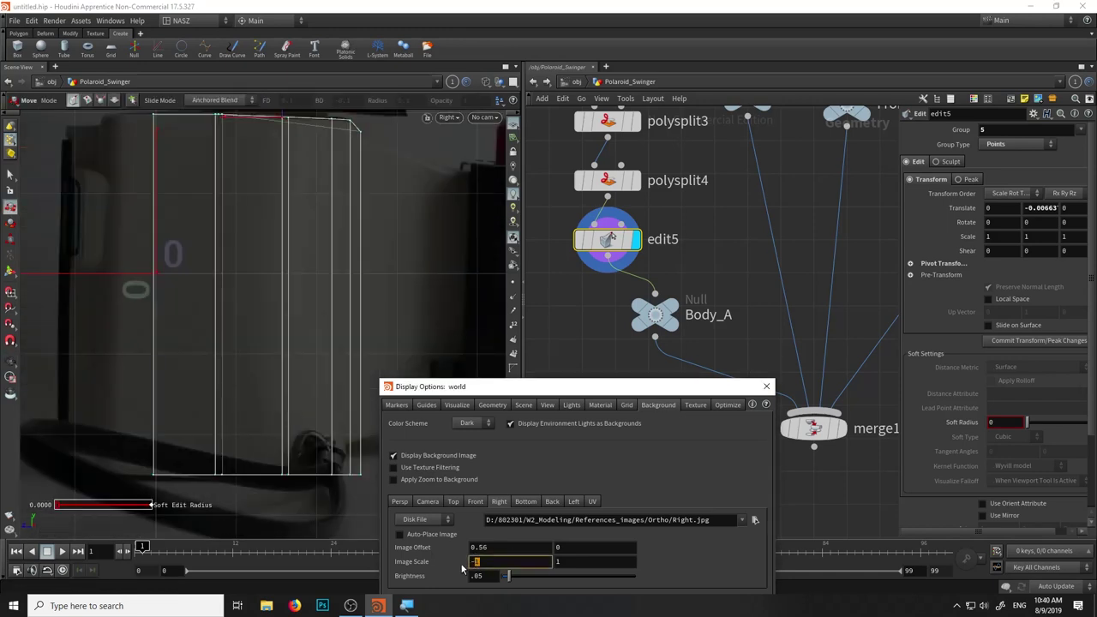
middle_drag(470, 562, 493, 557)
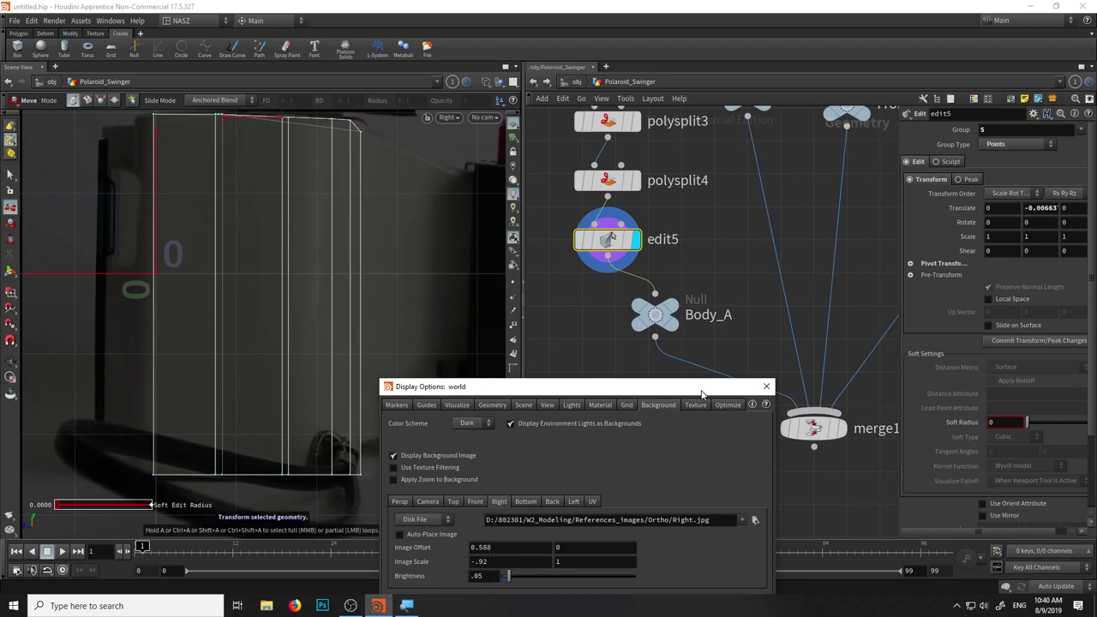
drag(737, 387, 797, 198)
click(655, 372)
text(.92)
key(Return)
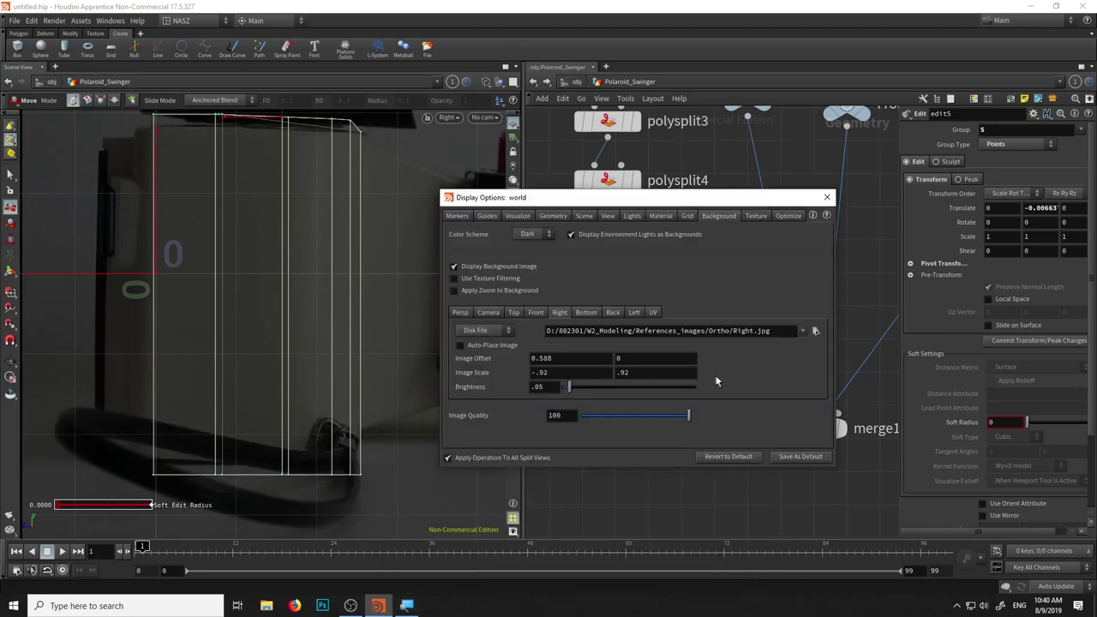
Raise the body's top points and set the photo's vertical offset to 0.464
drag(412, 464, 257, 423)
scroll(294, 392, down, 2)
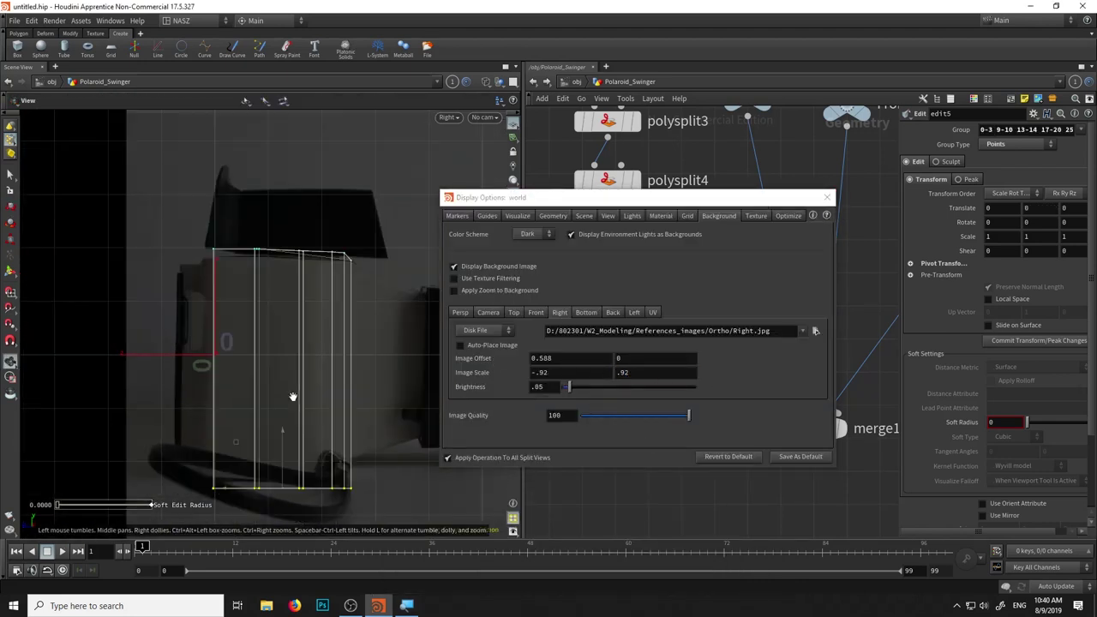
scroll(263, 433, down, 2)
drag(295, 433, 299, 289)
middle_drag(625, 357, 639, 357)
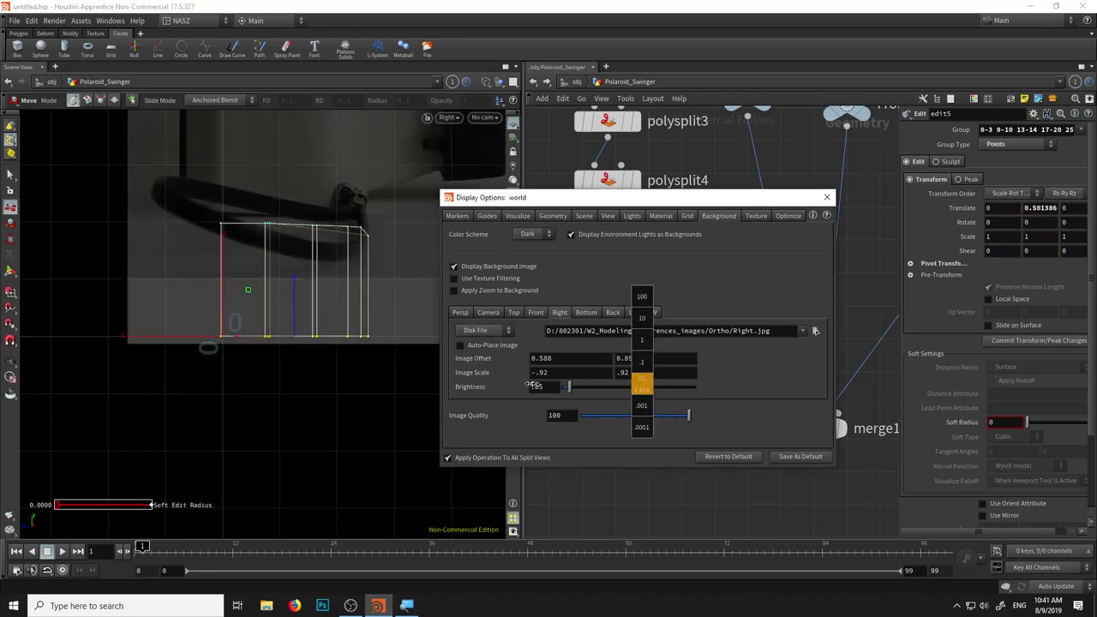
middle_drag(640, 358, 641, 379)
Raise a corner point along the top edge to the photo, then close Display Options
drag(306, 360, 245, 196)
scroll(240, 233, up, 3)
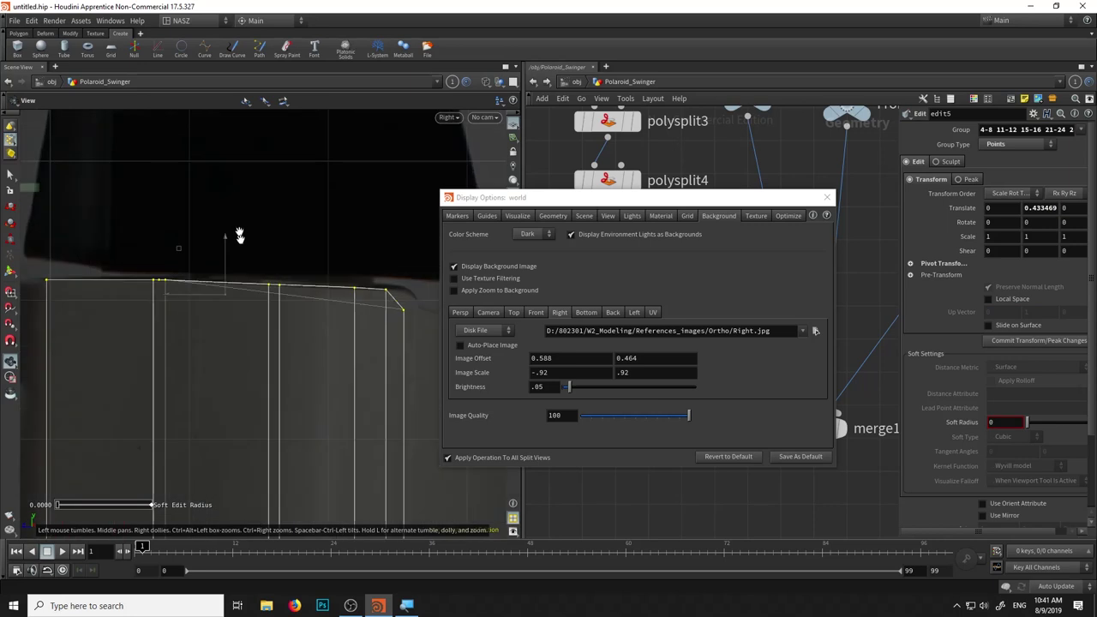
scroll(240, 244, down, 1)
scroll(239, 182, up, 3)
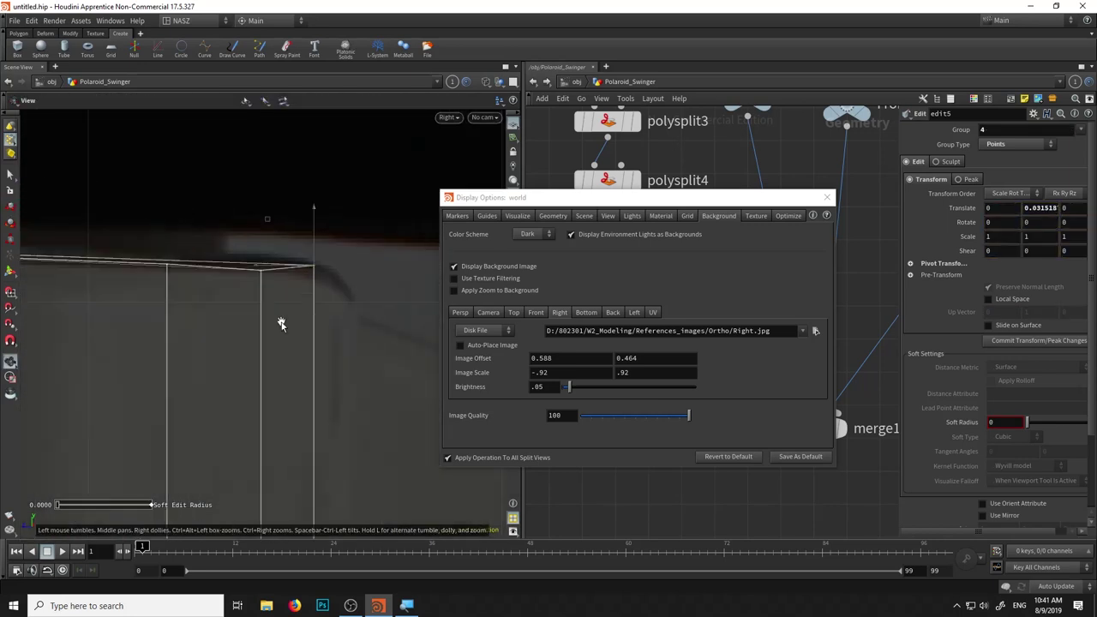
key(Escape)
middle_drag(299, 361, 165, 292)
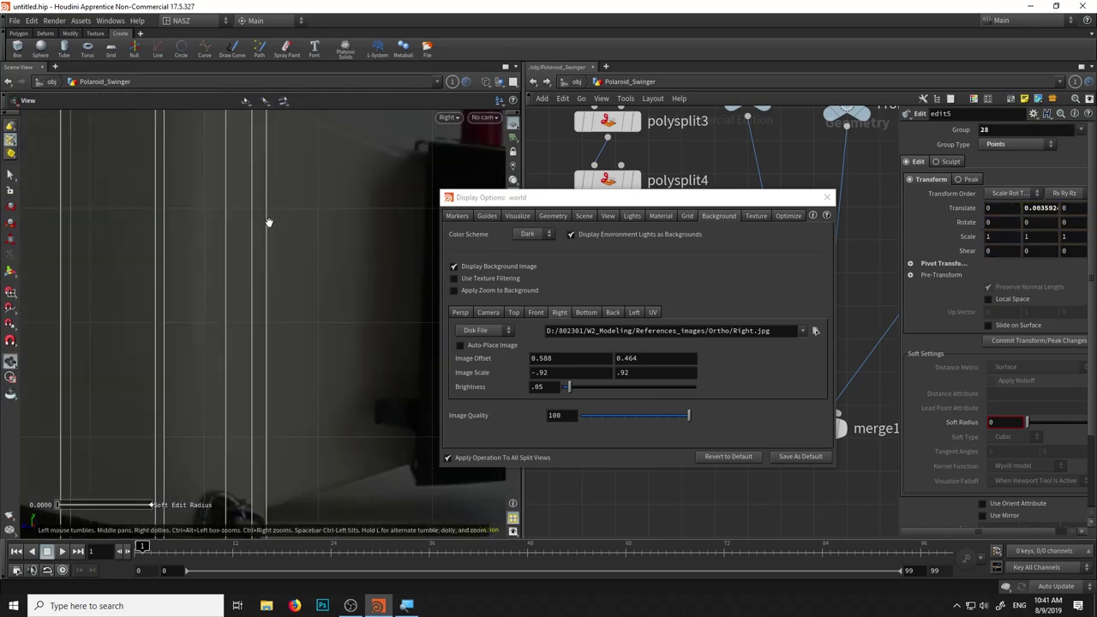
key(t)
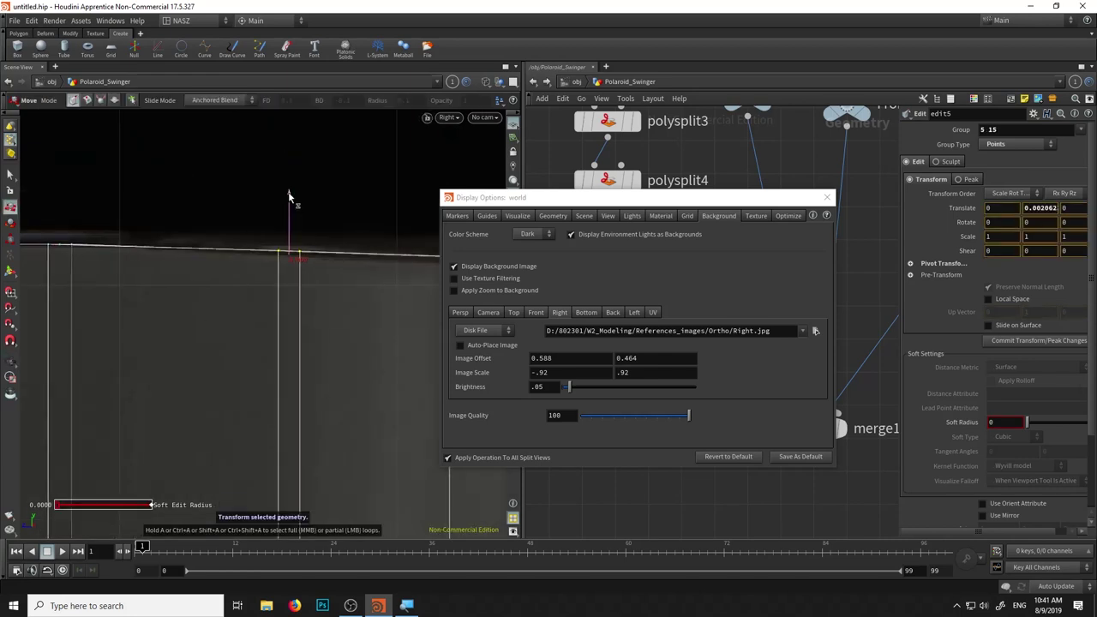
scroll(269, 326, down, 2)
scroll(270, 326, down, 2)
scroll(375, 481, down, 2)
click(827, 197)
middle_drag(737, 154, 658, 345)
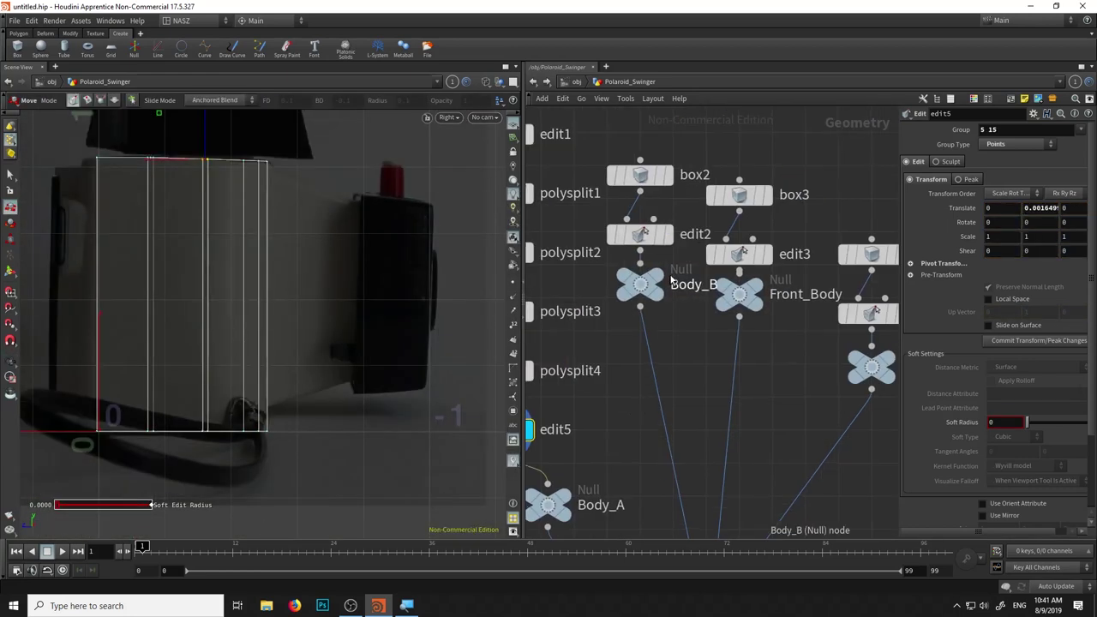
Squash the Body_B block in edit2 to Scale Y 0.789
click(666, 234)
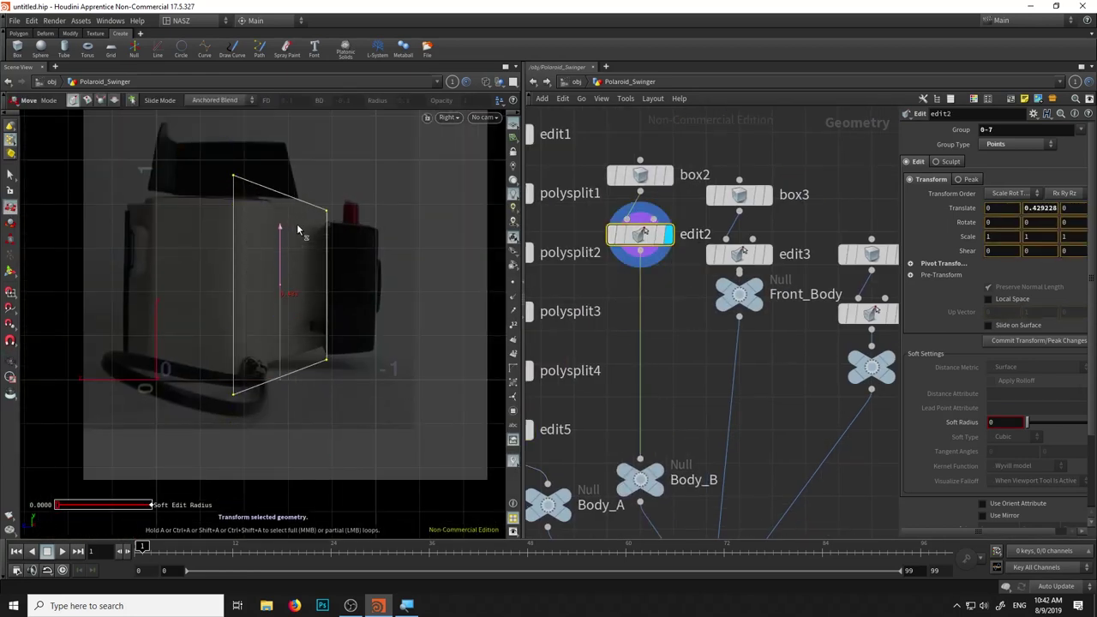
middle_drag(1034, 237, 1077, 239)
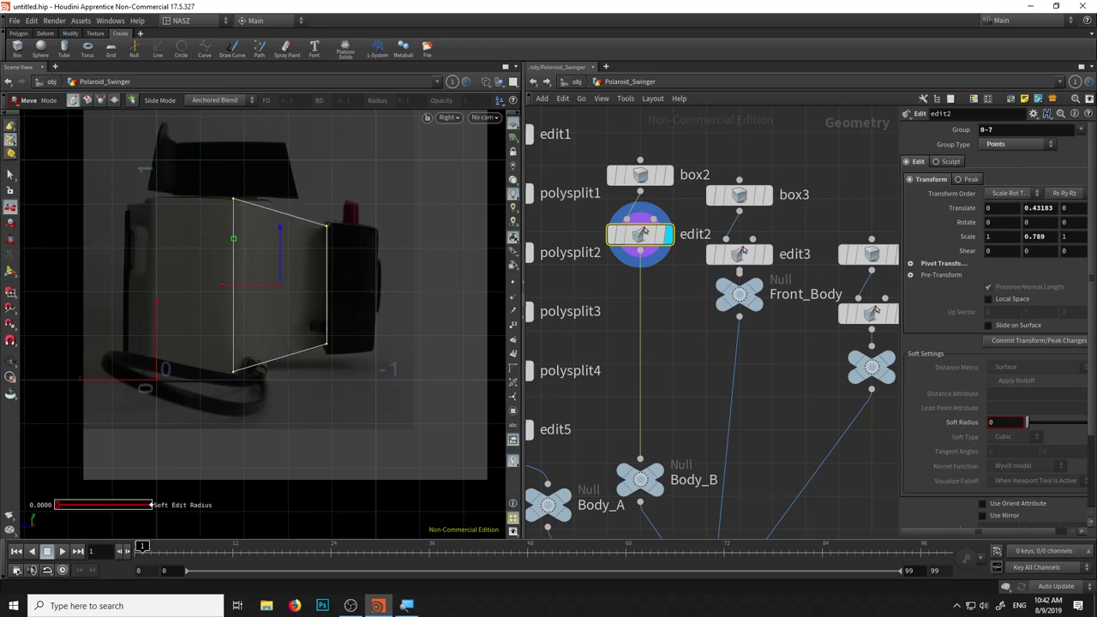
scroll(265, 232, up, 3)
scroll(328, 208, up, 1)
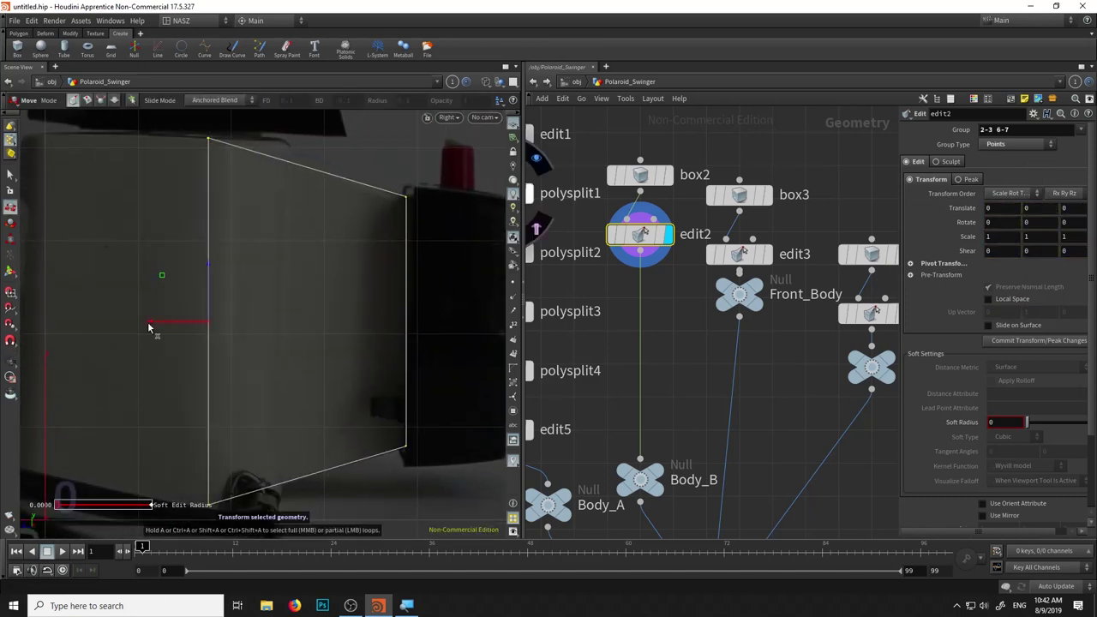
In Top view, pull Body_B's bottom-edge points 3 and 7 in by Z -0.108, returning to Right view
click(449, 116)
click(462, 142)
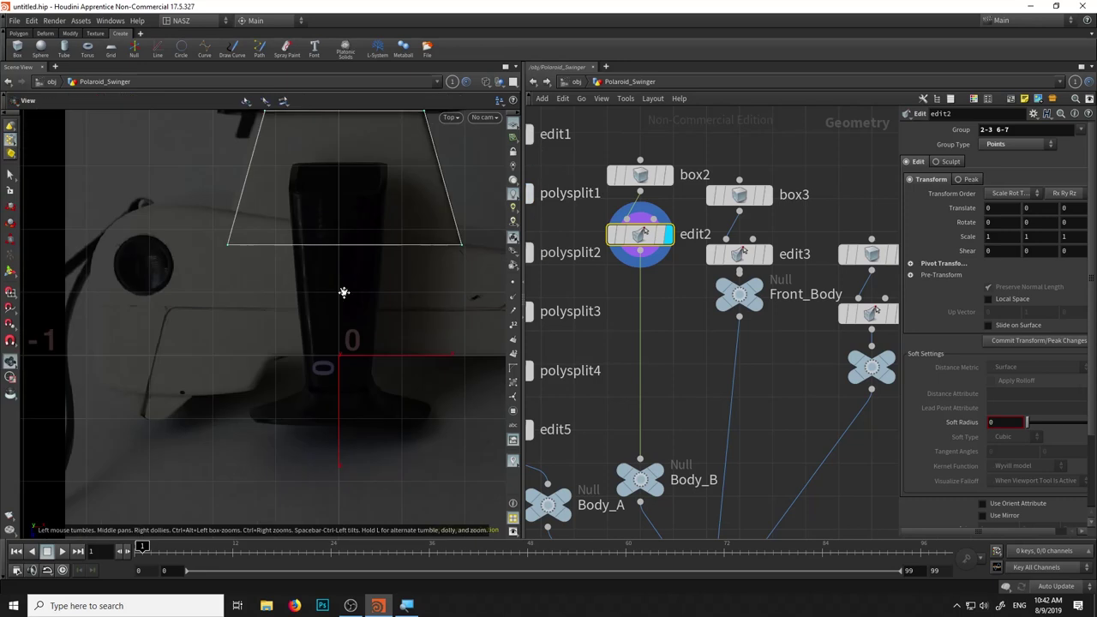
scroll(350, 265, up, 2)
click(257, 306)
scroll(245, 411, up, 1)
drag(245, 410, 201, 343)
click(448, 117)
click(463, 161)
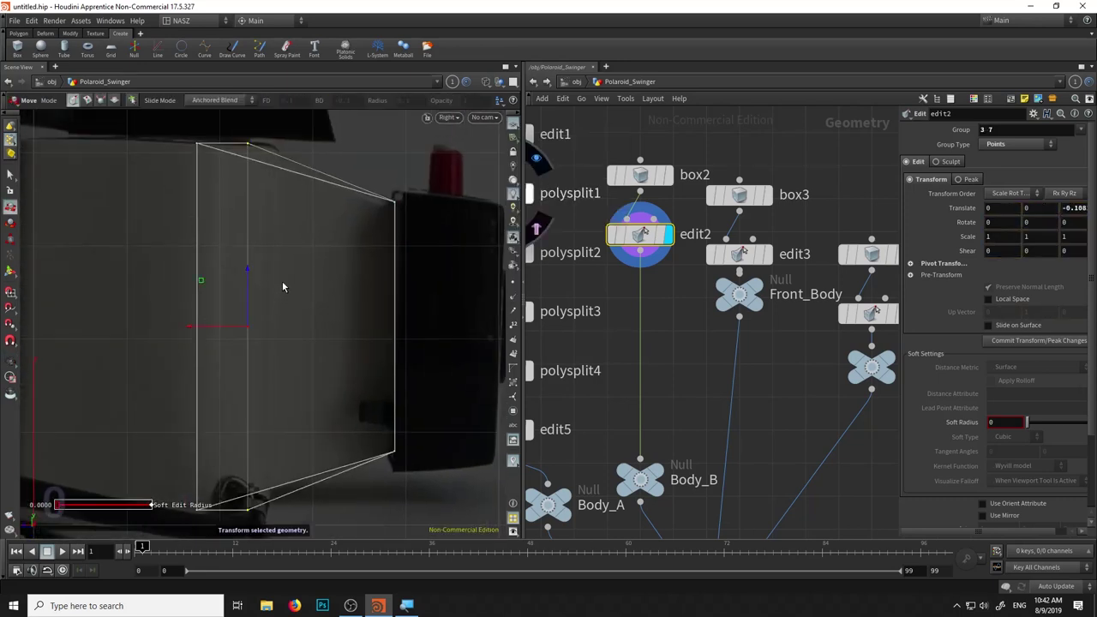
scroll(299, 211, down, 2)
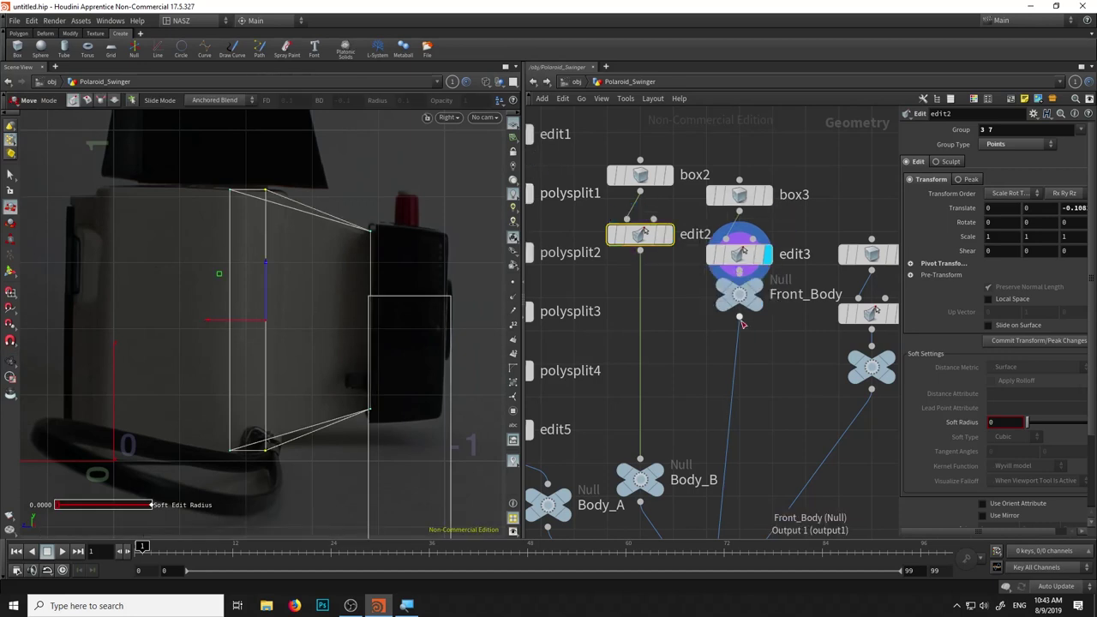
click(740, 257)
scroll(383, 211, down, 2)
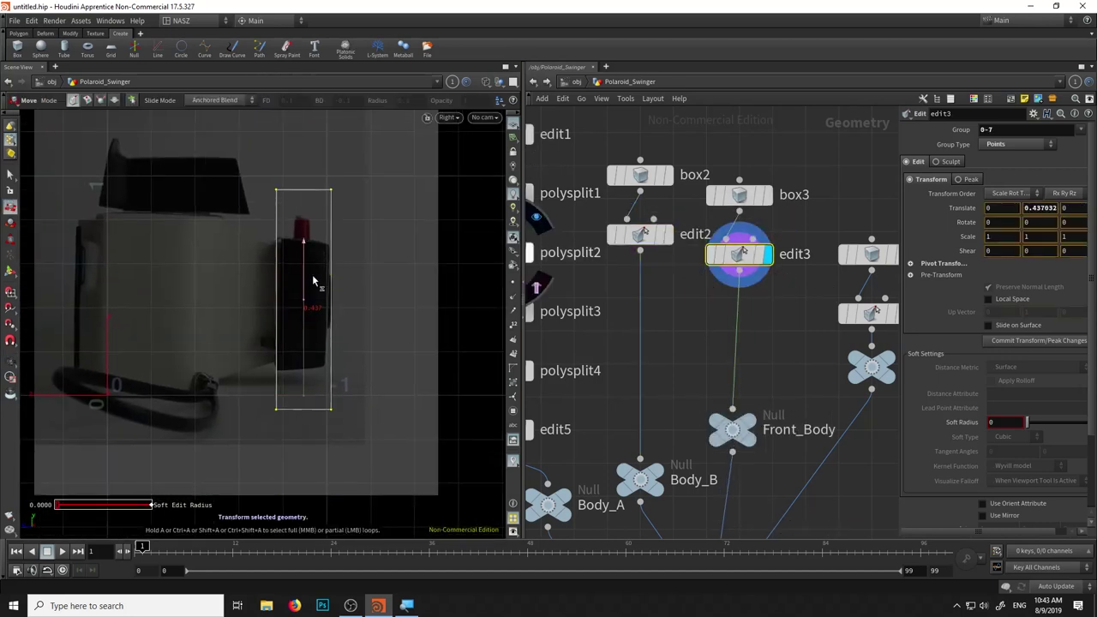
Shrink the Front_Body block to Scale Y 0.58 and taper its side points
mouse_move(312, 281)
mouse_down()
mouse_move(313, 296)
mouse_move(338, 225)
mouse_move(355, 270)
mouse_up()
scroll(325, 257, up, 3)
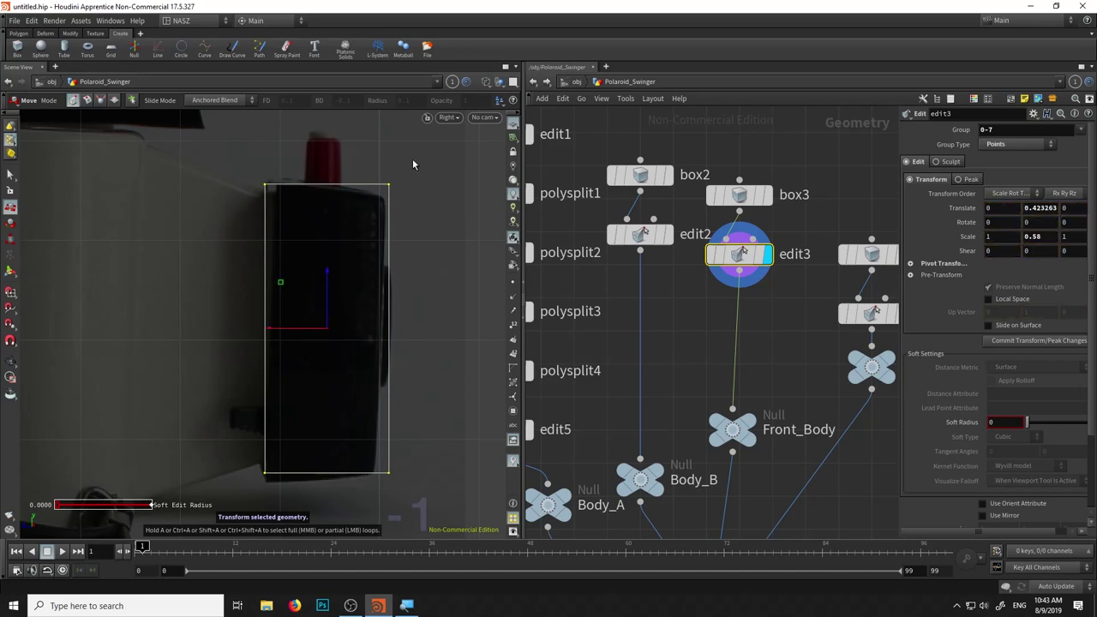
drag(412, 163, 329, 346)
middle_drag(1036, 237, 325, 416)
mouse_move(1035, 237)
middle_down()
mouse_move(1020, 283)
mouse_move(1041, 286)
middle_up()
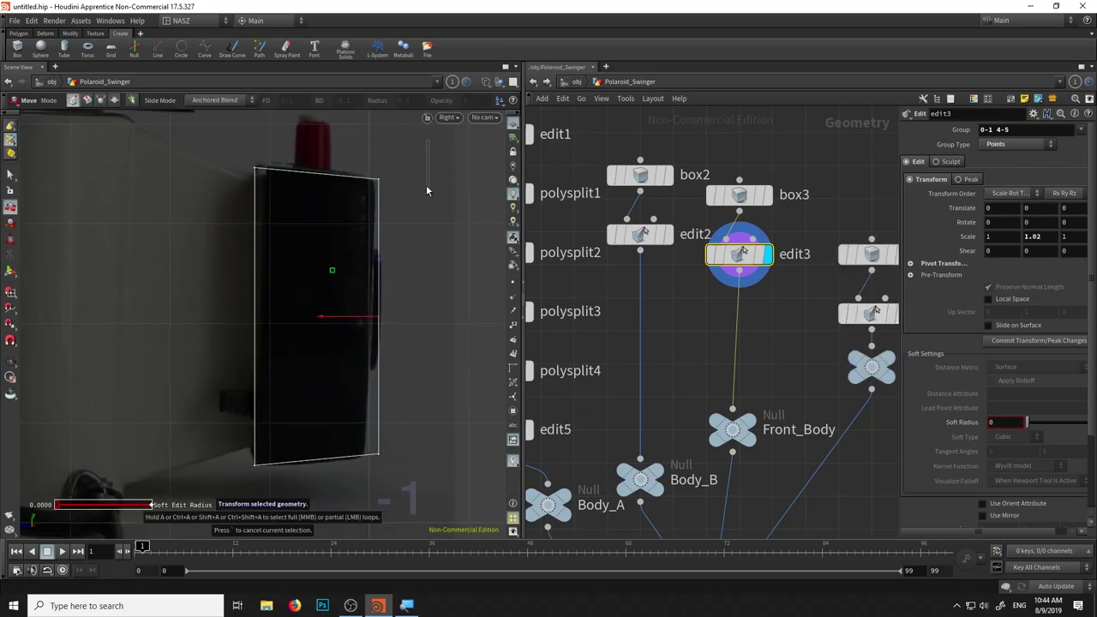
key(Escape)
In edit4, move the Viewfinder's top points and slide its left edge to the photo outline
middle_drag(771, 385, 629, 370)
click(754, 297)
key(Return)
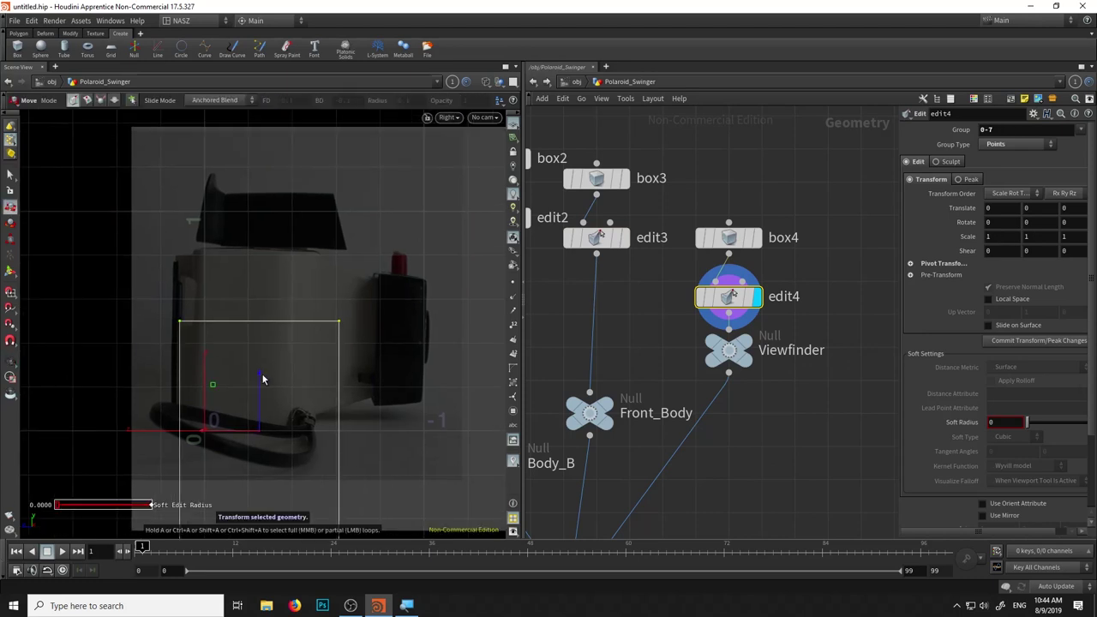
click(294, 190)
scroll(390, 329, up, 5)
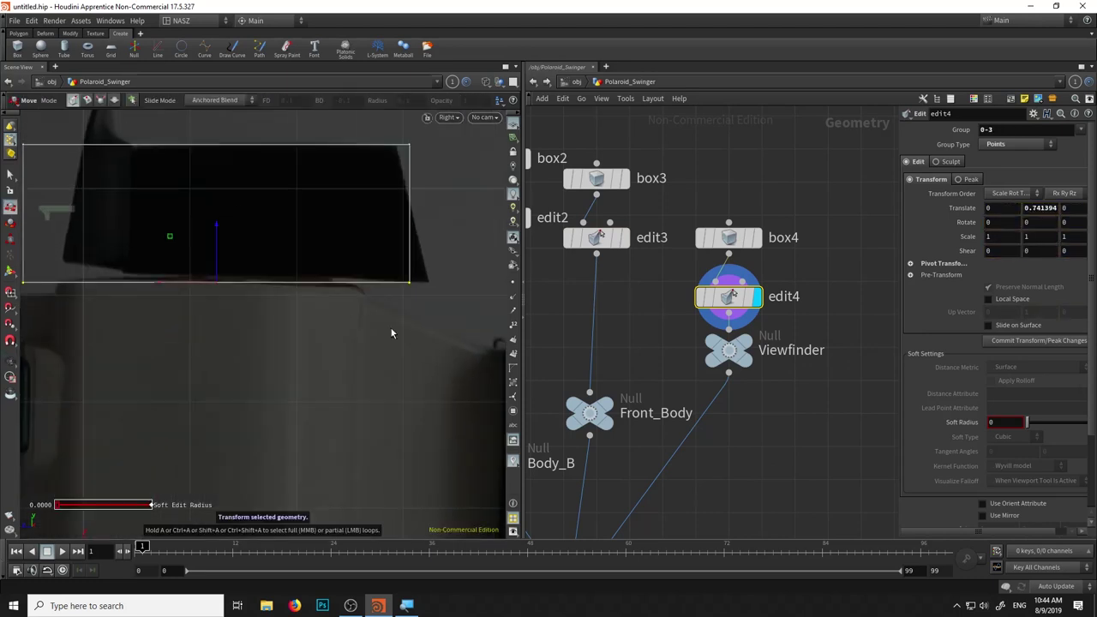
mouse_move(316, 188)
alt+mouse_down()
mouse_move(69, 138)
mouse_move(128, 420)
alt+mouse_up()
scroll(276, 294, down, 5)
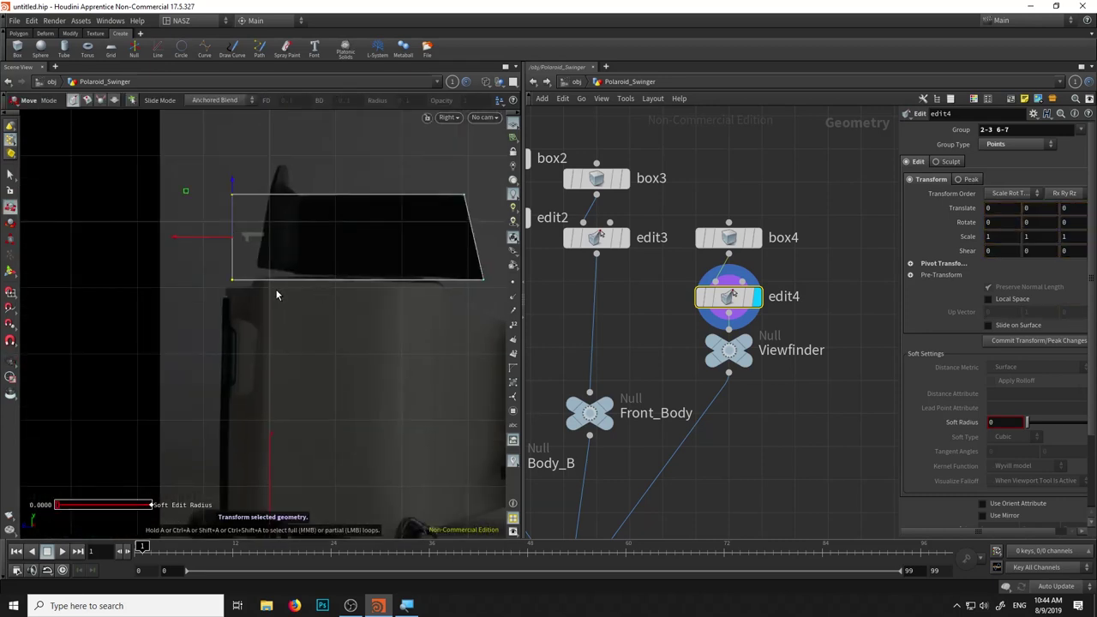
drag(180, 239, 242, 240)
Nudge the viewfinder's edge points slightly and switch to Perspective view
scroll(373, 267, up, 3)
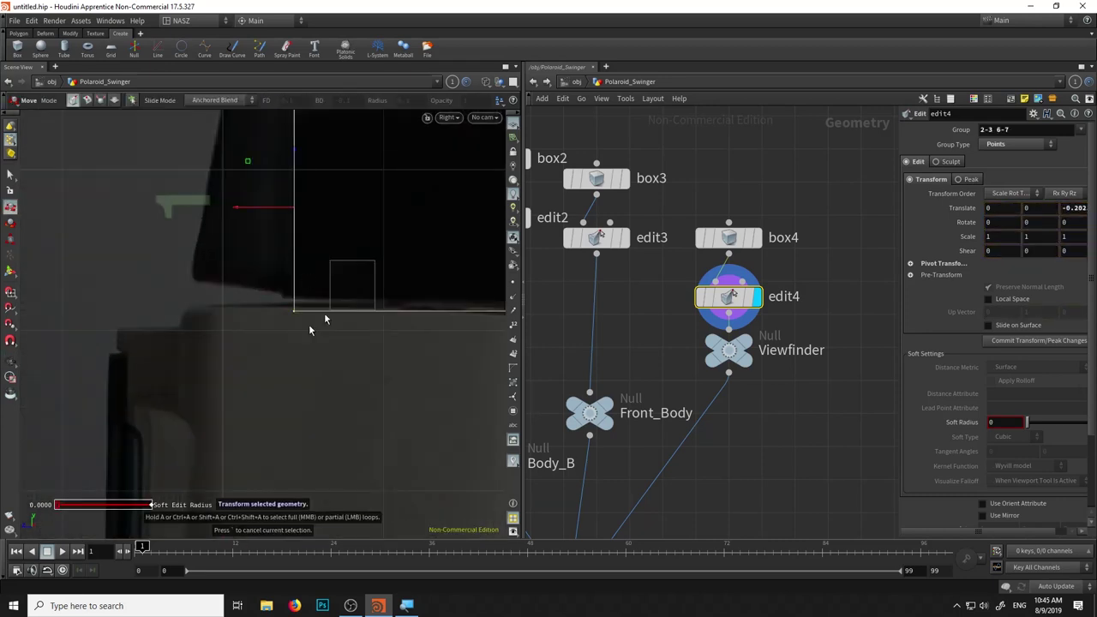
scroll(298, 274, down, 3)
drag(281, 306, 354, 250)
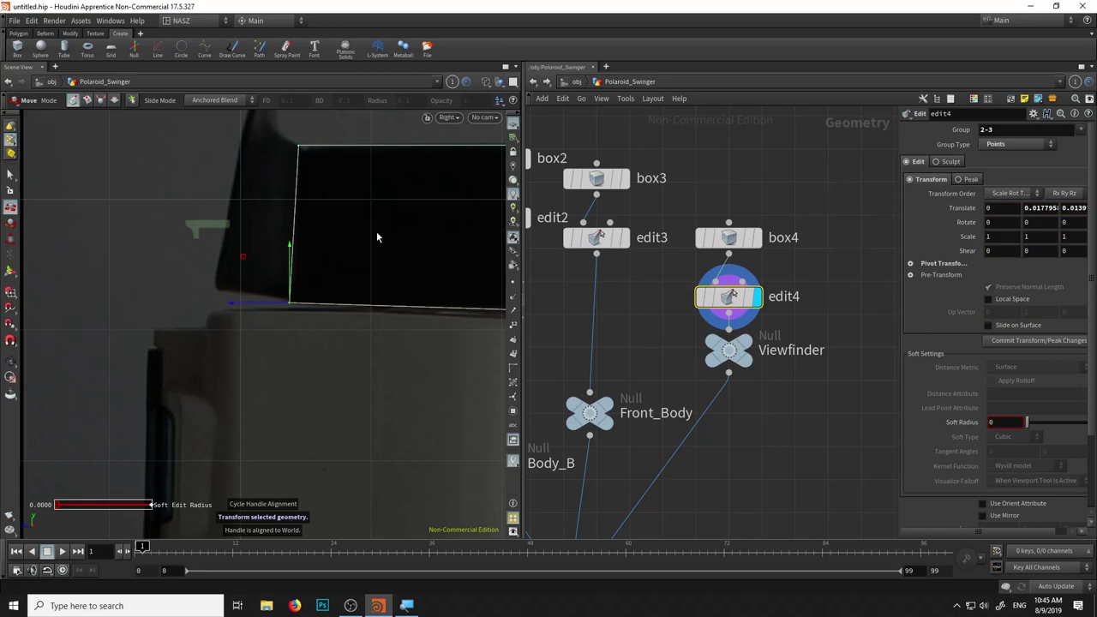
scroll(266, 250, down, 2)
scroll(266, 251, down, 2)
scroll(324, 360, down, 1)
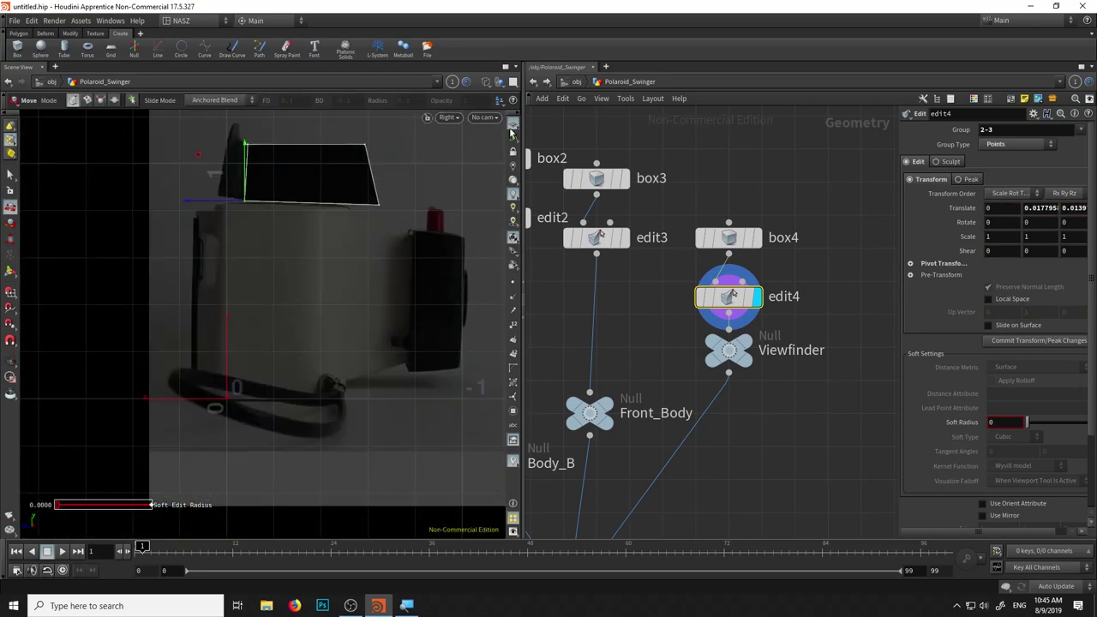
click(447, 118)
click(532, 142)
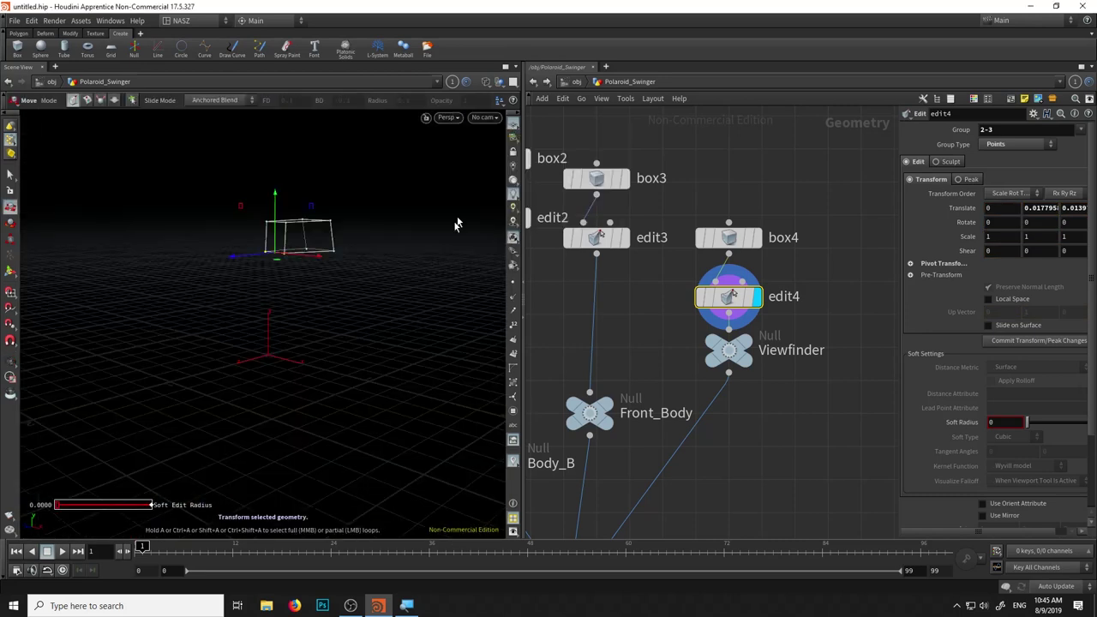
Display merge1 and view all four blocks together in shaded mode from several angles
key(Return)
middle_drag(673, 502, 710, 324)
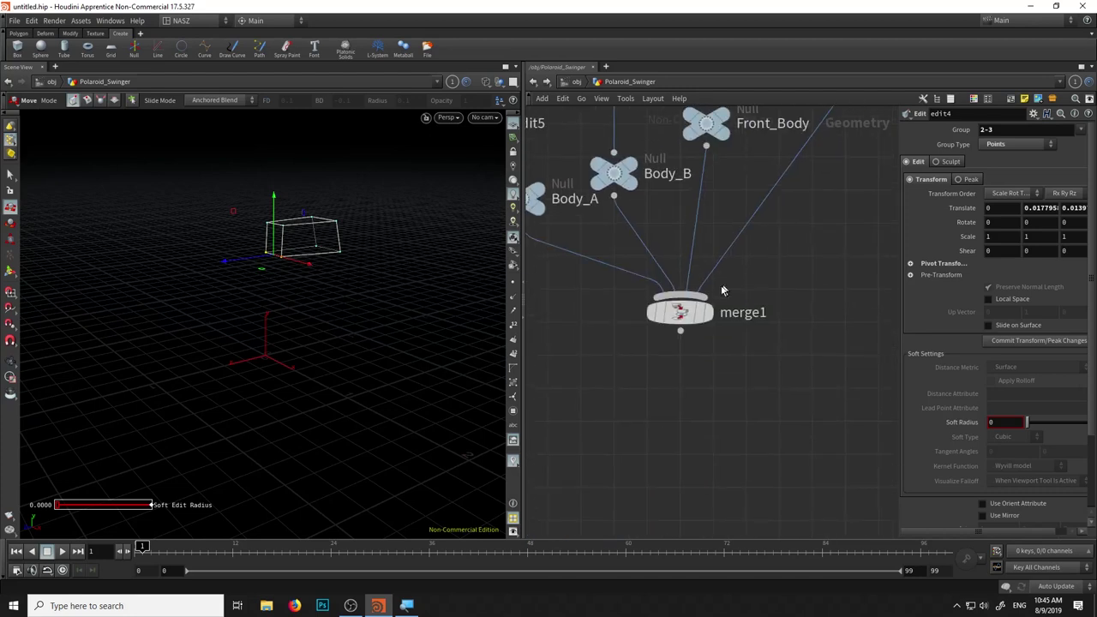
key(r)
click(680, 317)
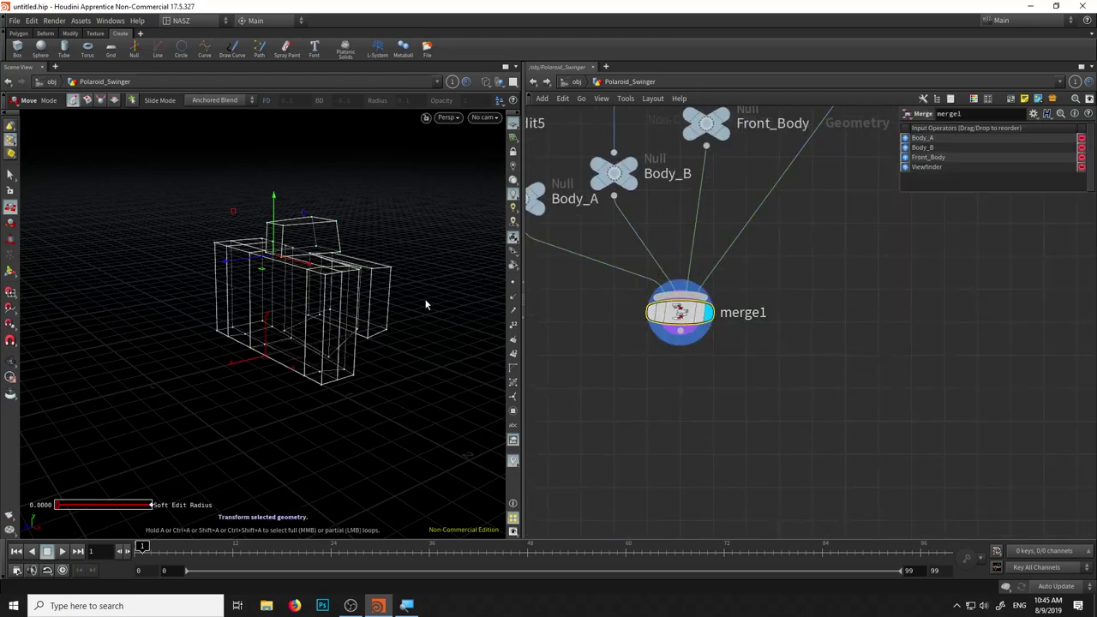
alt+drag(429, 306, 334, 272)
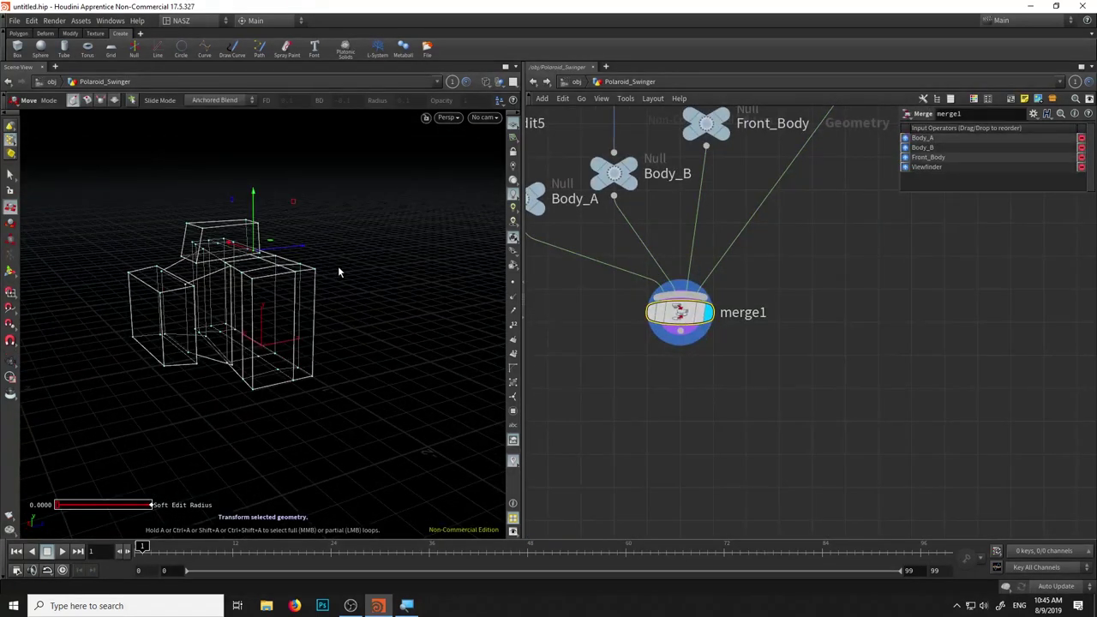
key(w)
key(Escape)
mouse_move(351, 262)
mouse_down()
mouse_move(385, 294)
mouse_move(392, 275)
mouse_move(413, 291)
mouse_move(494, 292)
mouse_move(465, 282)
mouse_move(445, 211)
mouse_move(439, 281)
mouse_move(460, 282)
mouse_move(416, 355)
mouse_move(402, 301)
mouse_move(309, 350)
mouse_move(362, 386)
mouse_move(477, 357)
mouse_move(473, 377)
mouse_move(441, 395)
mouse_move(166, 336)
mouse_move(444, 216)
mouse_up()
In Top wireframe view, move Body_A's lens-end corner points in edit5 onto the reference
key(t)
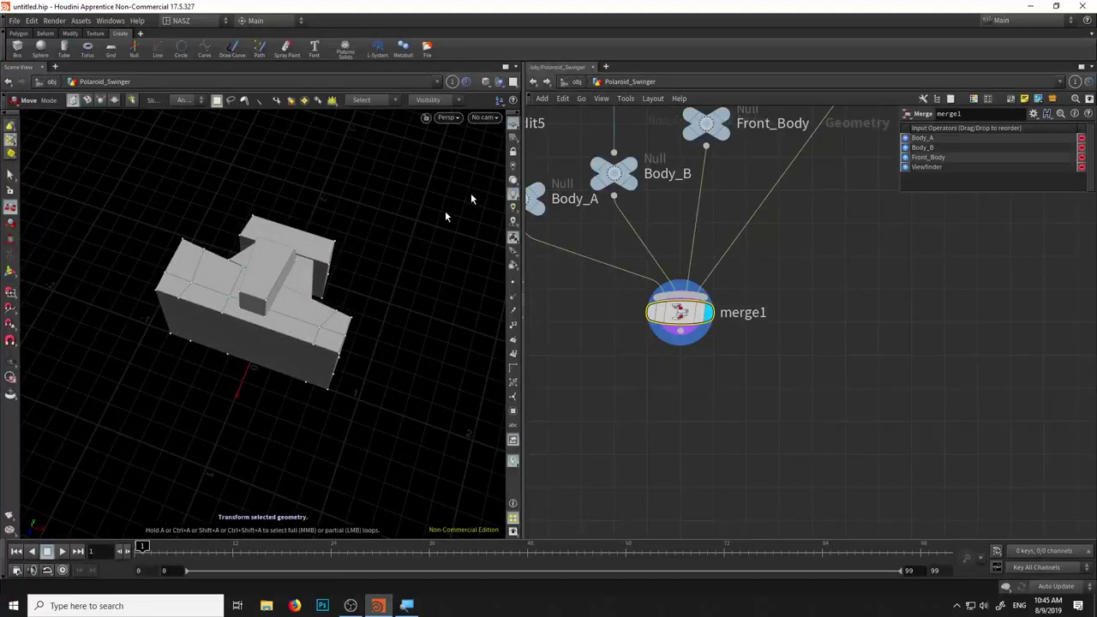
click(449, 119)
mouse_move(454, 141)
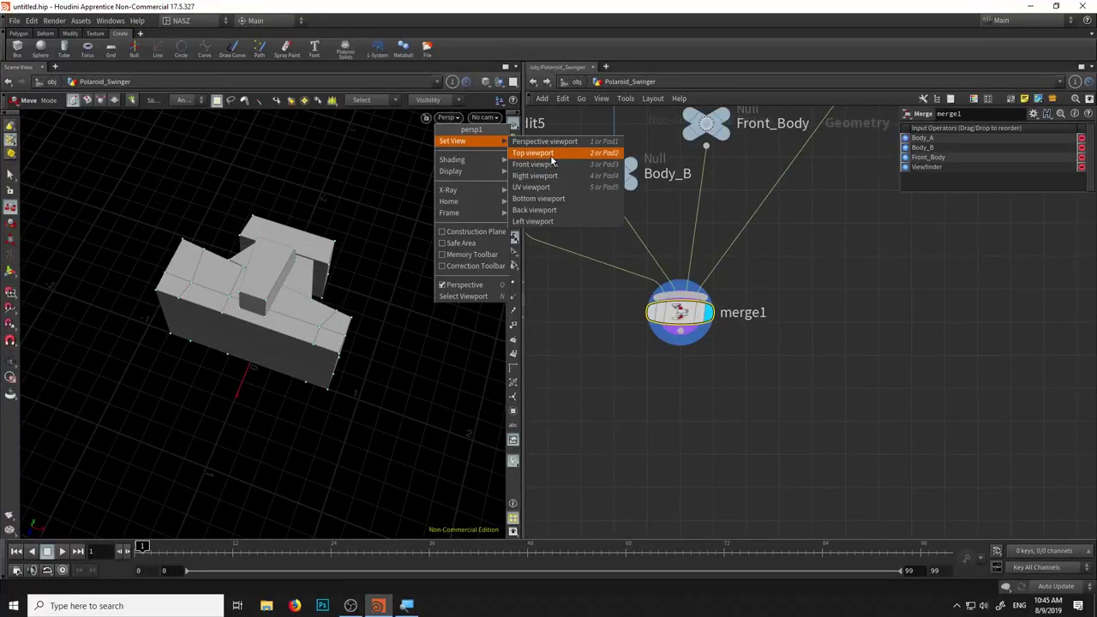
click(553, 152)
scroll(222, 275, down, 3)
key(w)
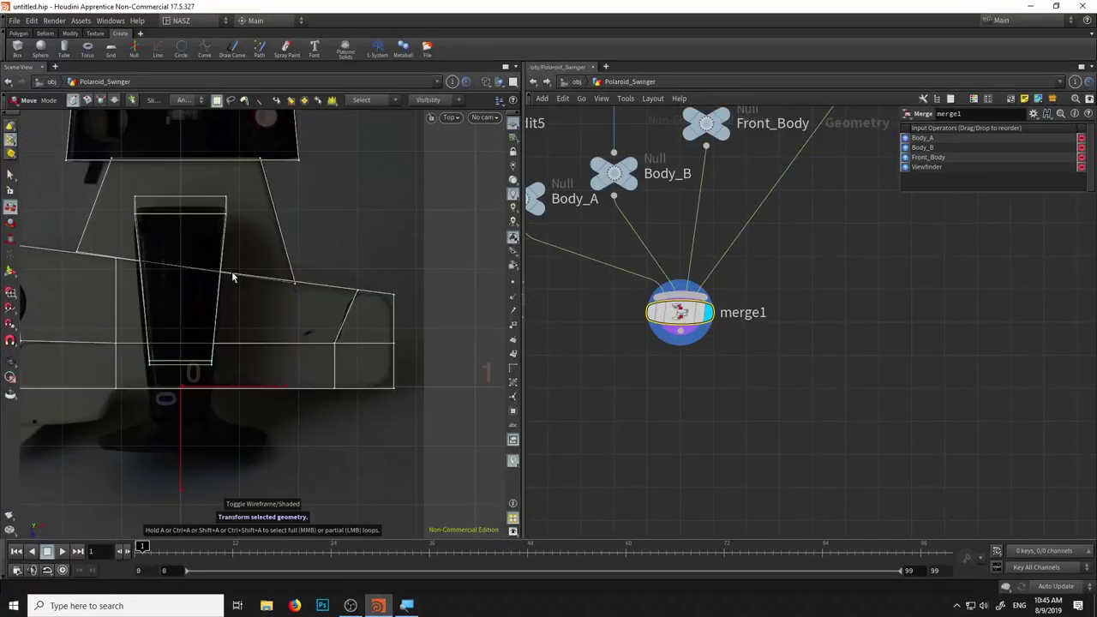
middle_drag(546, 295, 737, 414)
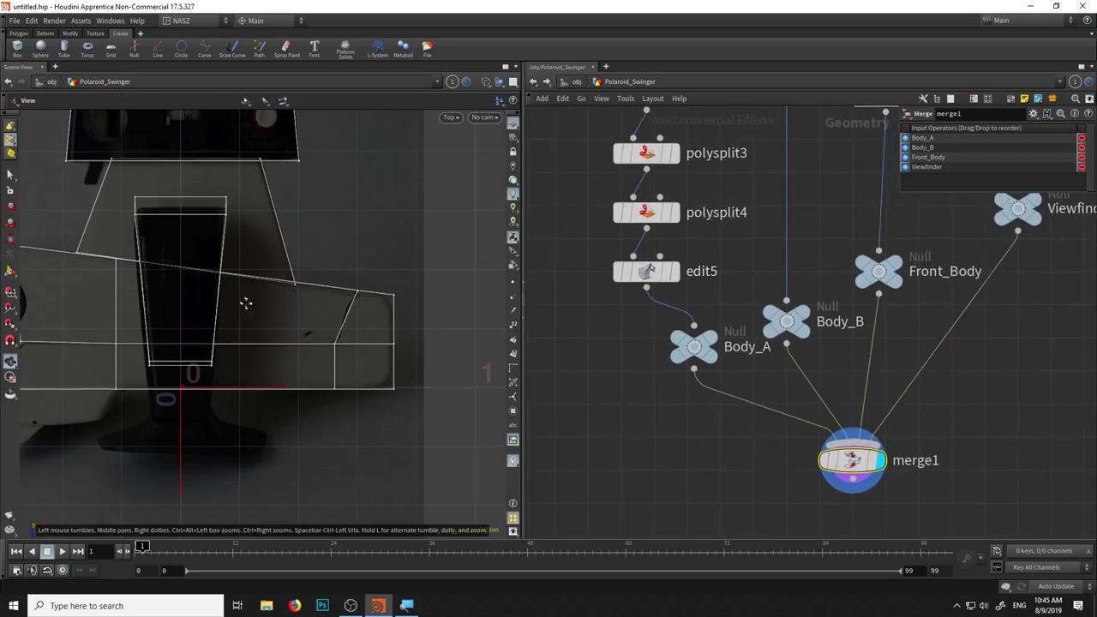
middle_drag(245, 303, 464, 326)
drag(225, 230, 264, 293)
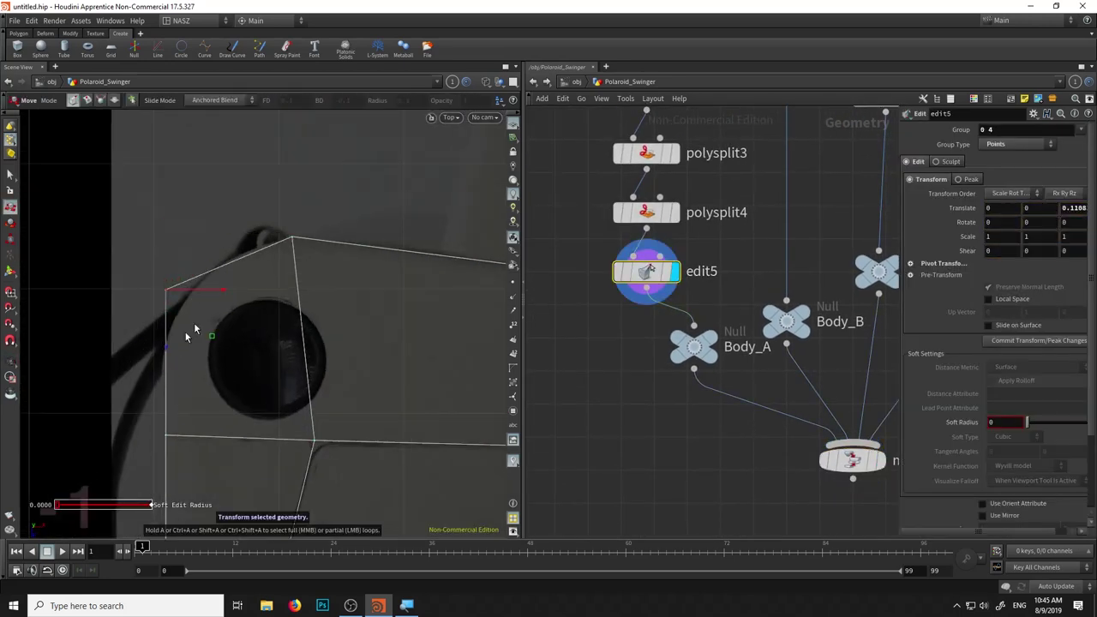
click(171, 439)
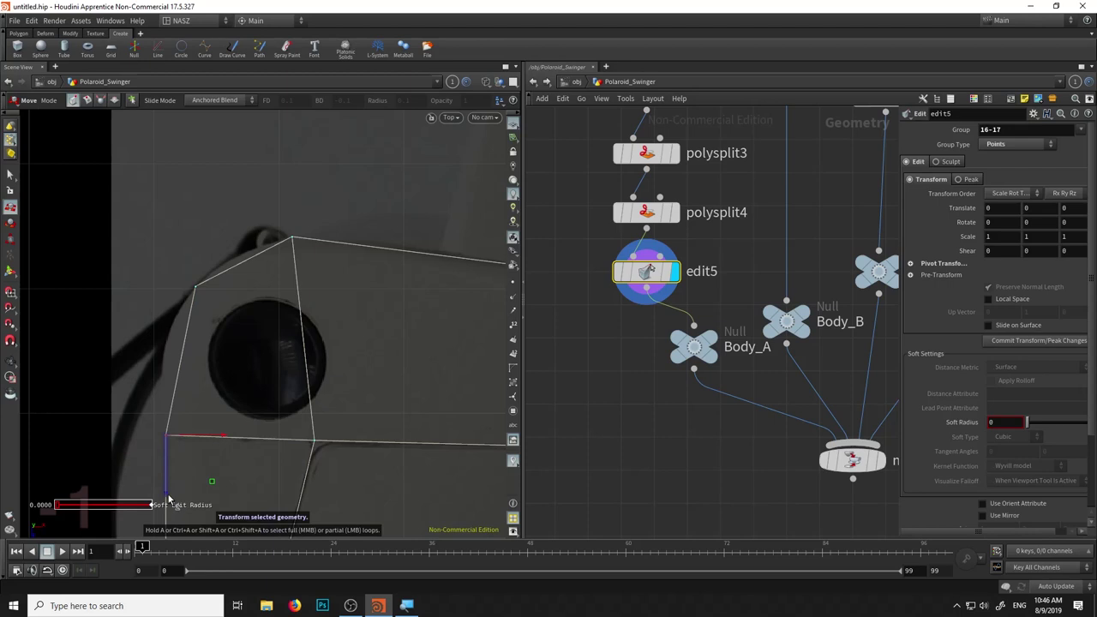
Return to Perspective and display the shaded merge1 model again
scroll(257, 325, up, 3)
scroll(299, 296, down, 3)
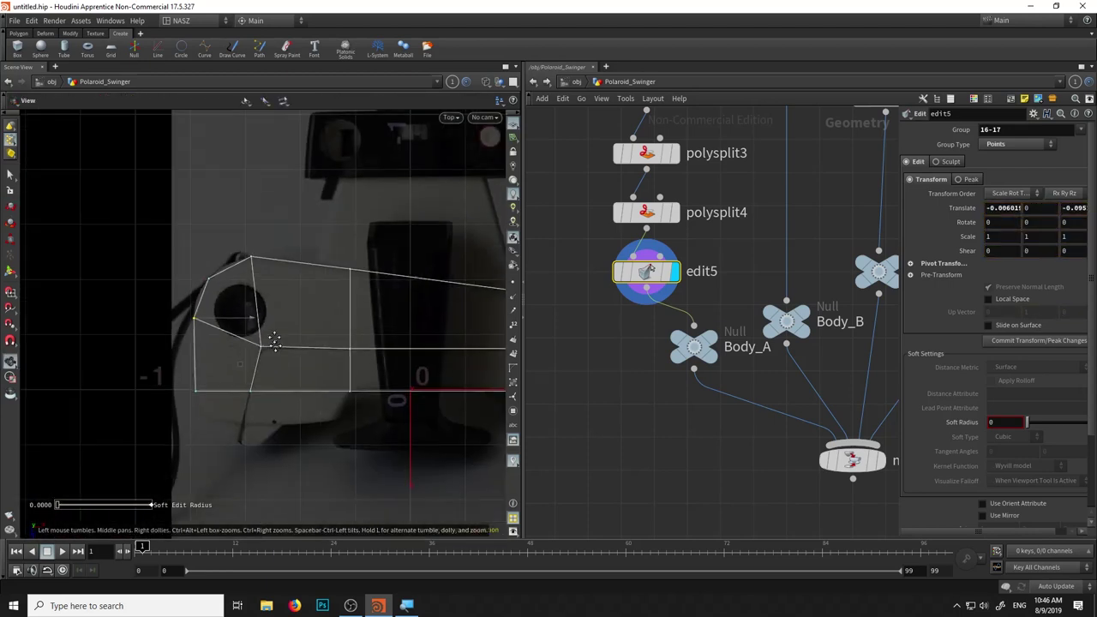
scroll(382, 326, up, 5)
click(451, 117)
click(554, 175)
key(Escape)
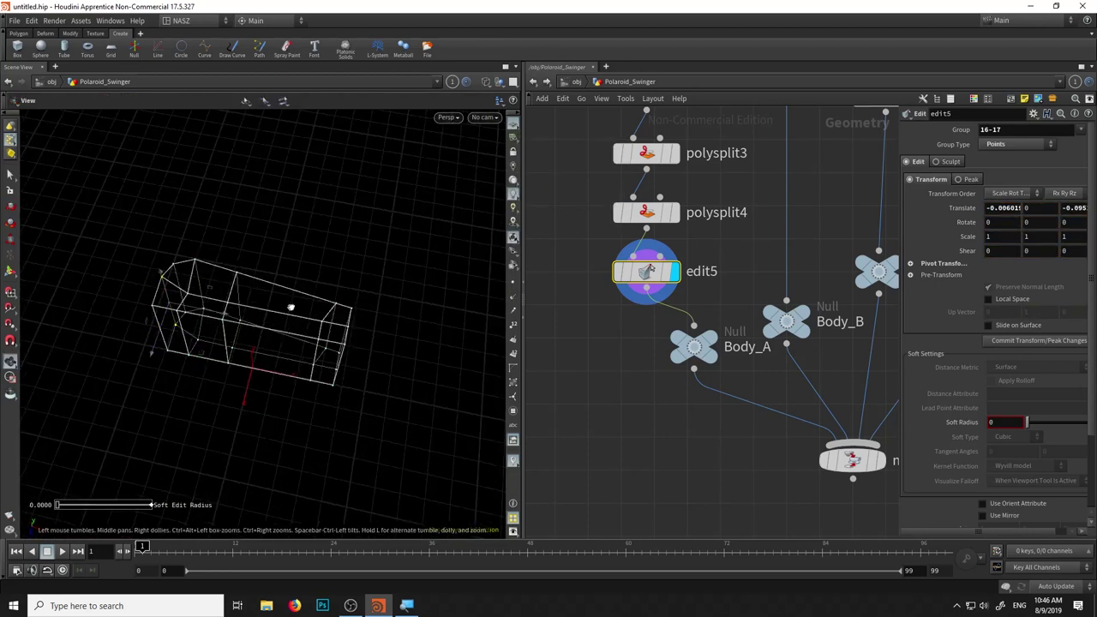
click(881, 461)
mouse_move(506, 330)
mouse_down()
mouse_move(80, 351)
mouse_move(389, 389)
mouse_move(403, 236)
mouse_up()
key(t)
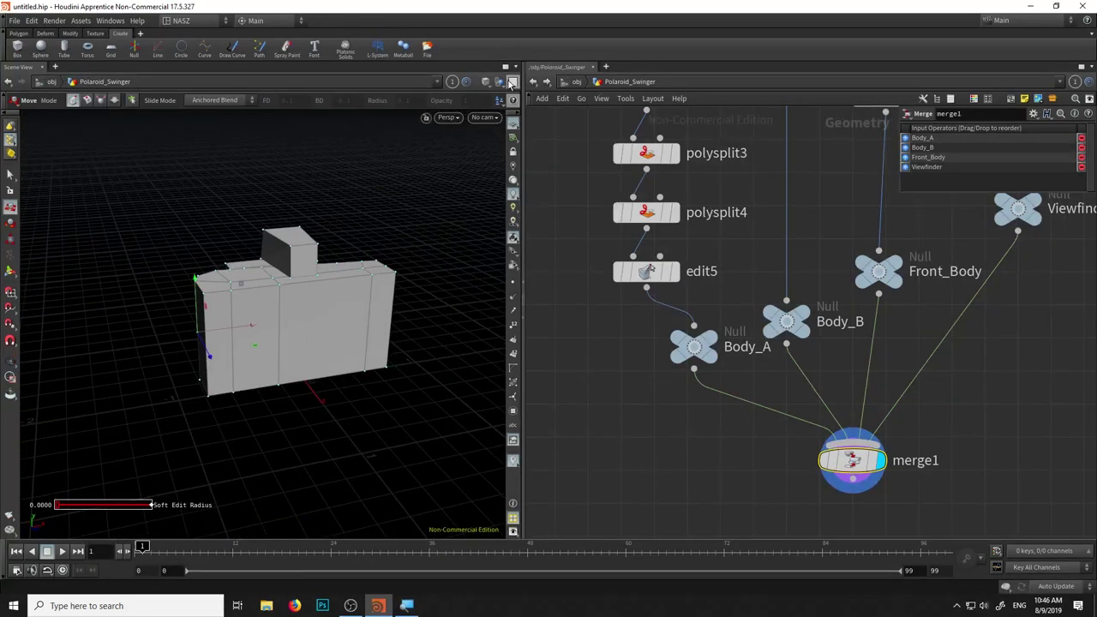
Split the 3D view into two side-by-side views, keeping the new right view in Perspective
click(514, 69)
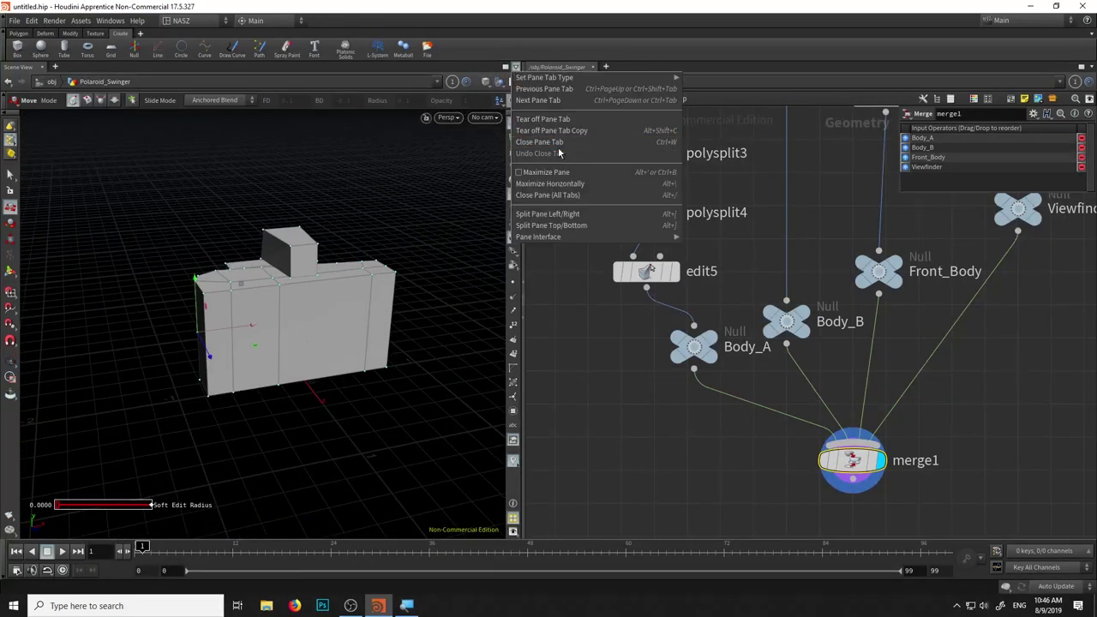
click(595, 212)
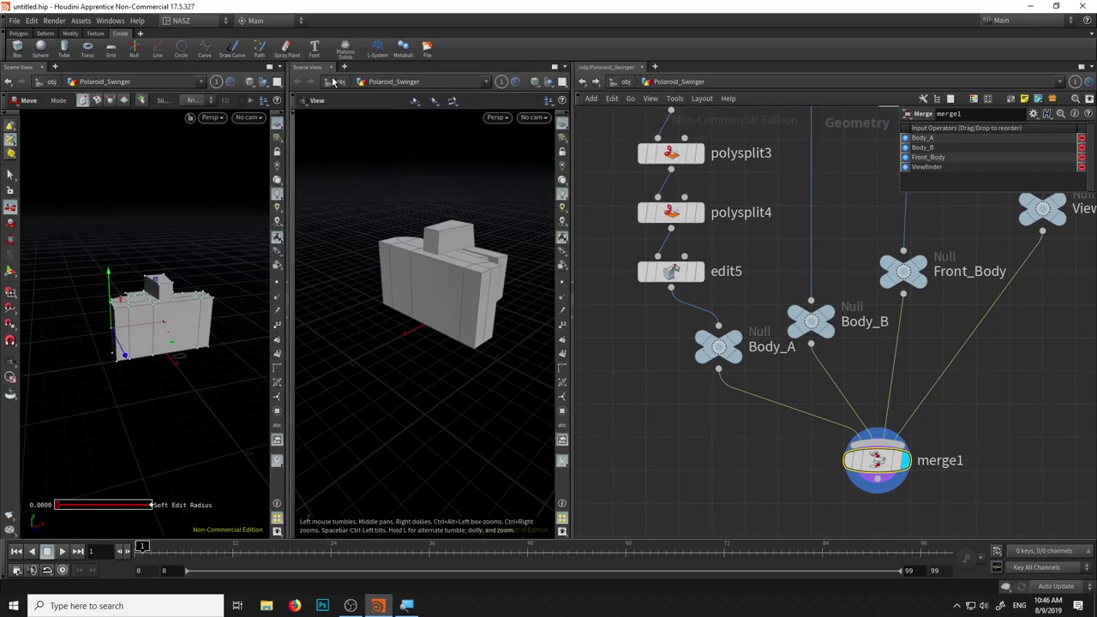
click(535, 81)
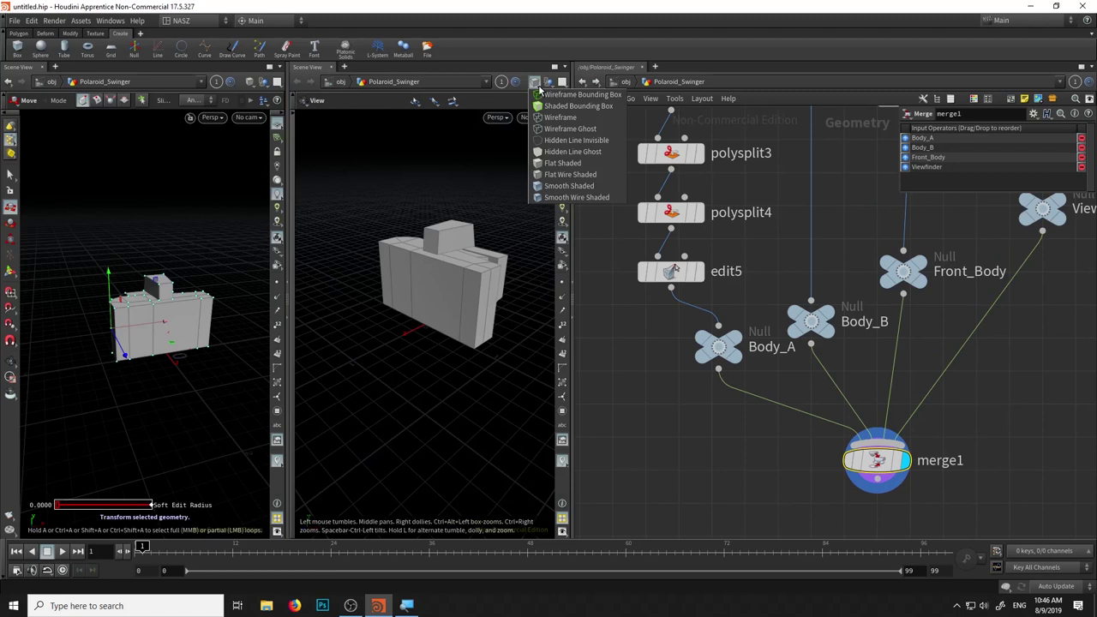
click(535, 81)
click(496, 118)
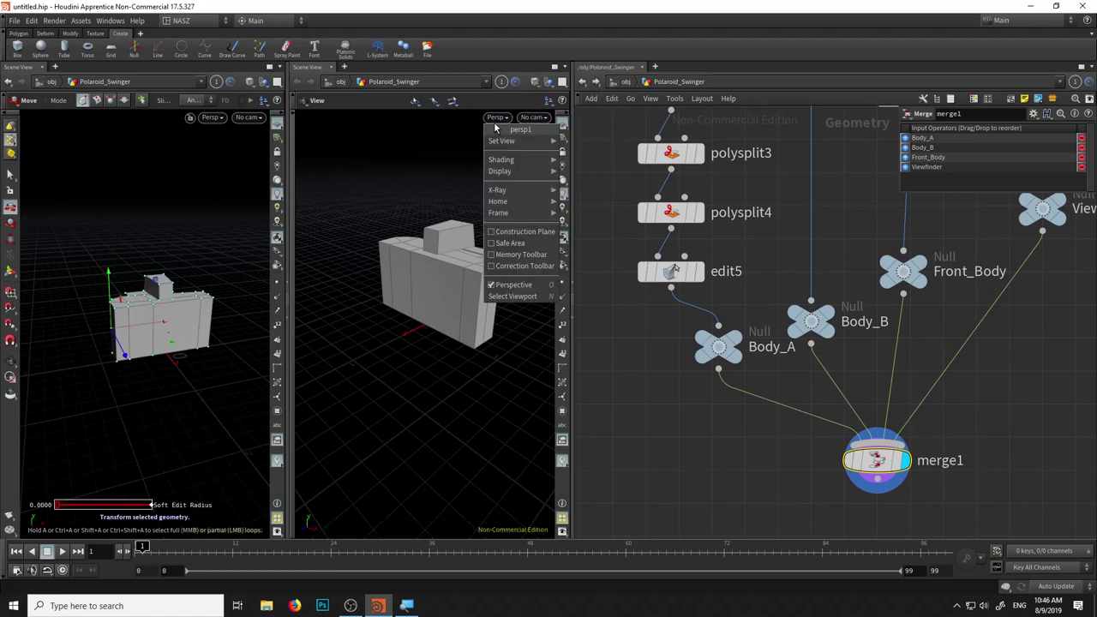
mouse_move(502, 141)
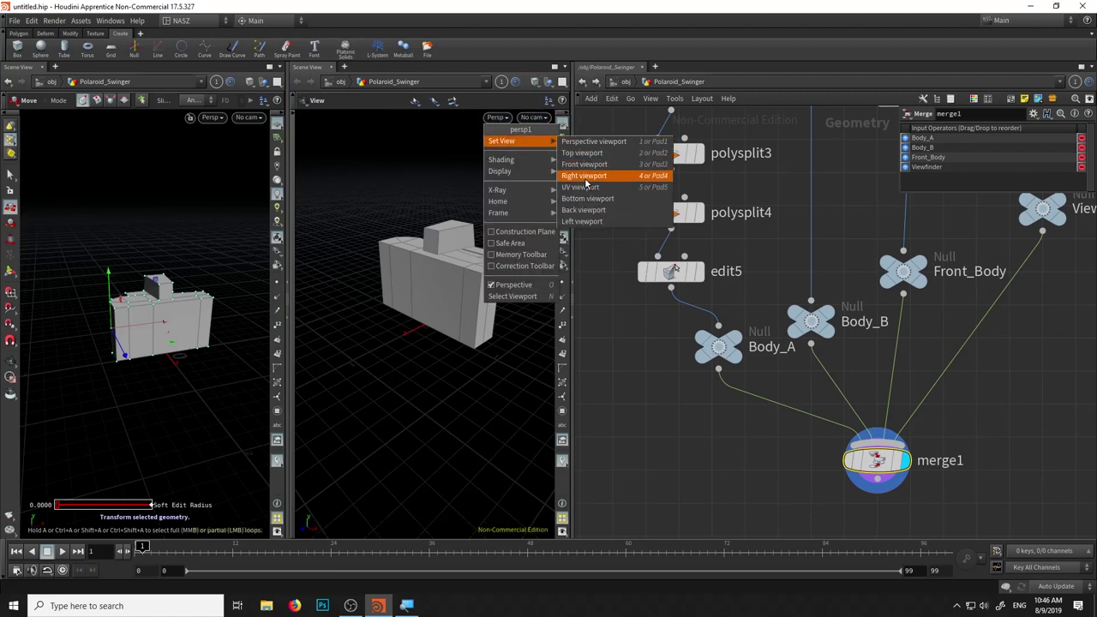
click(586, 175)
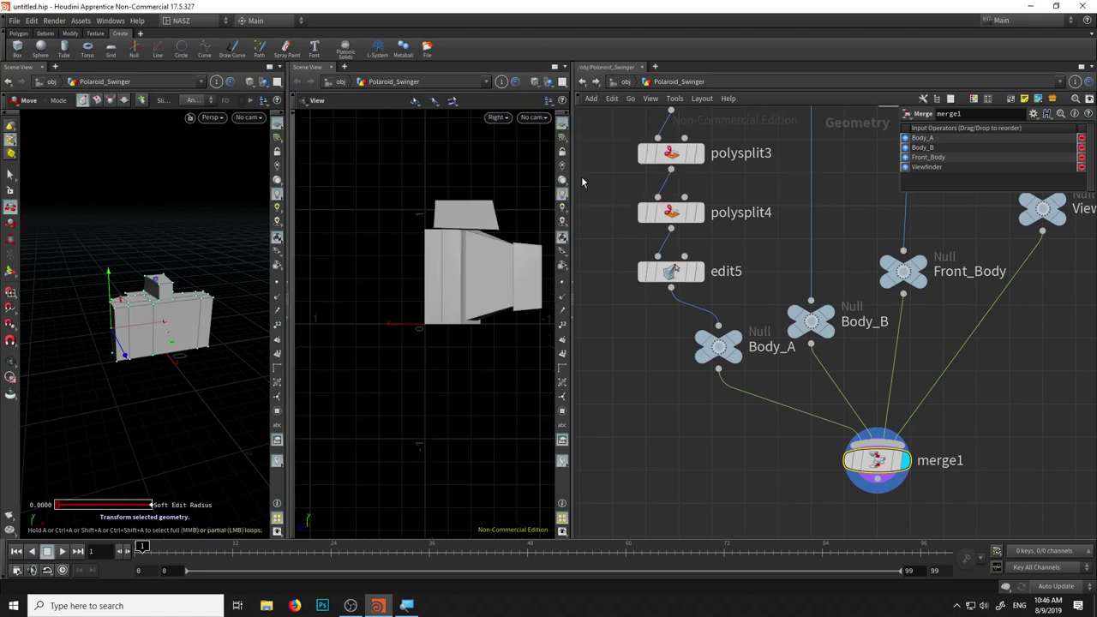
click(498, 118)
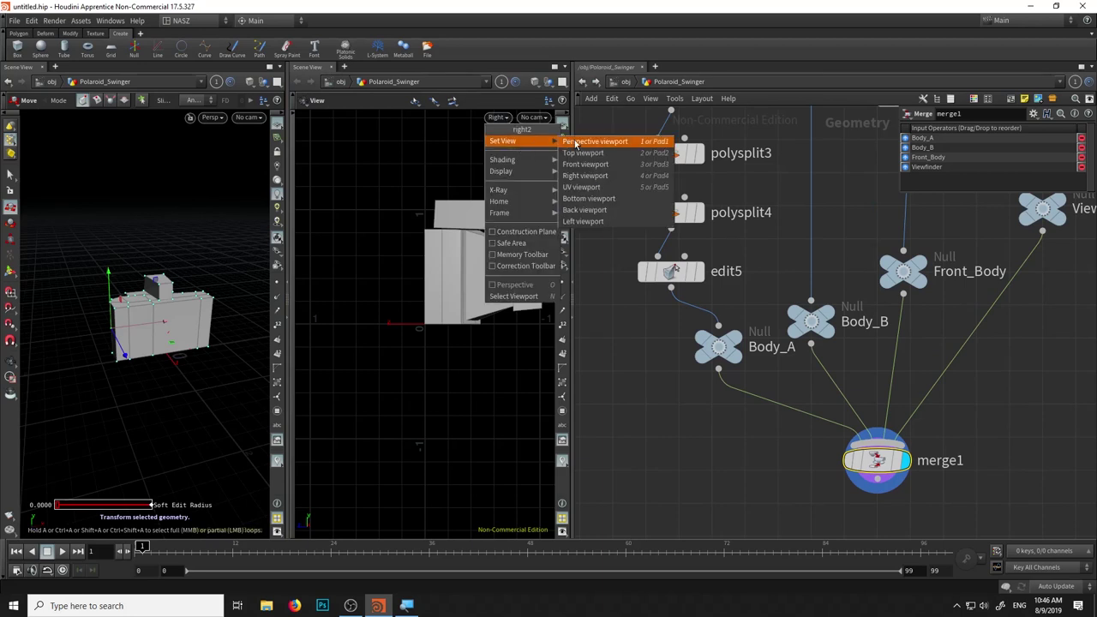
click(575, 143)
Set the left view to Top over the reference and widen both viewports beside the node network
click(212, 118)
mouse_move(217, 140)
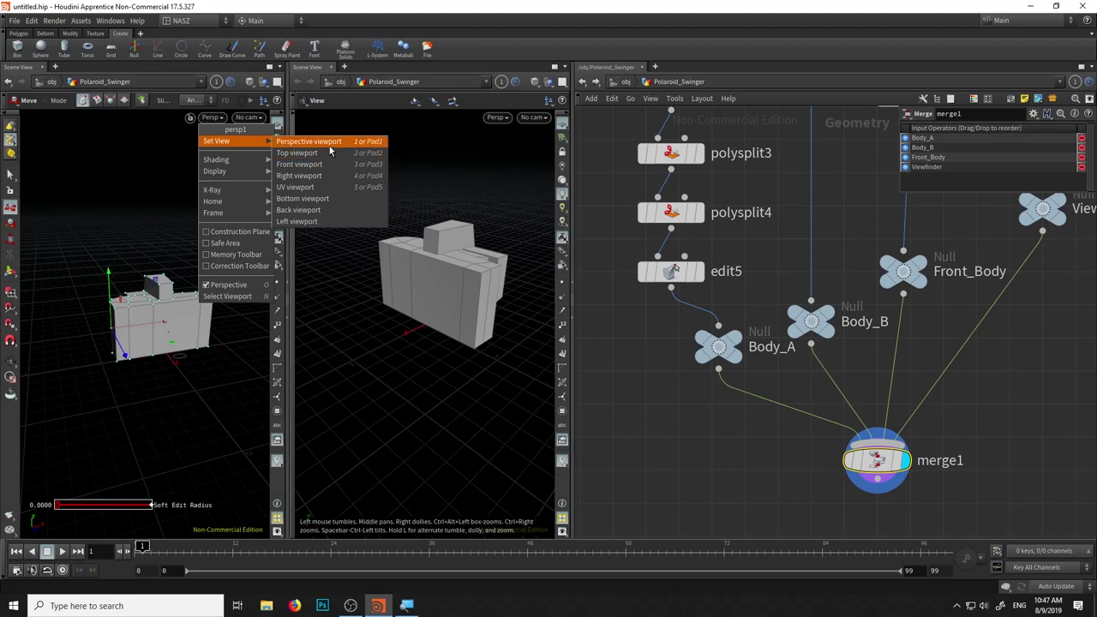
click(327, 153)
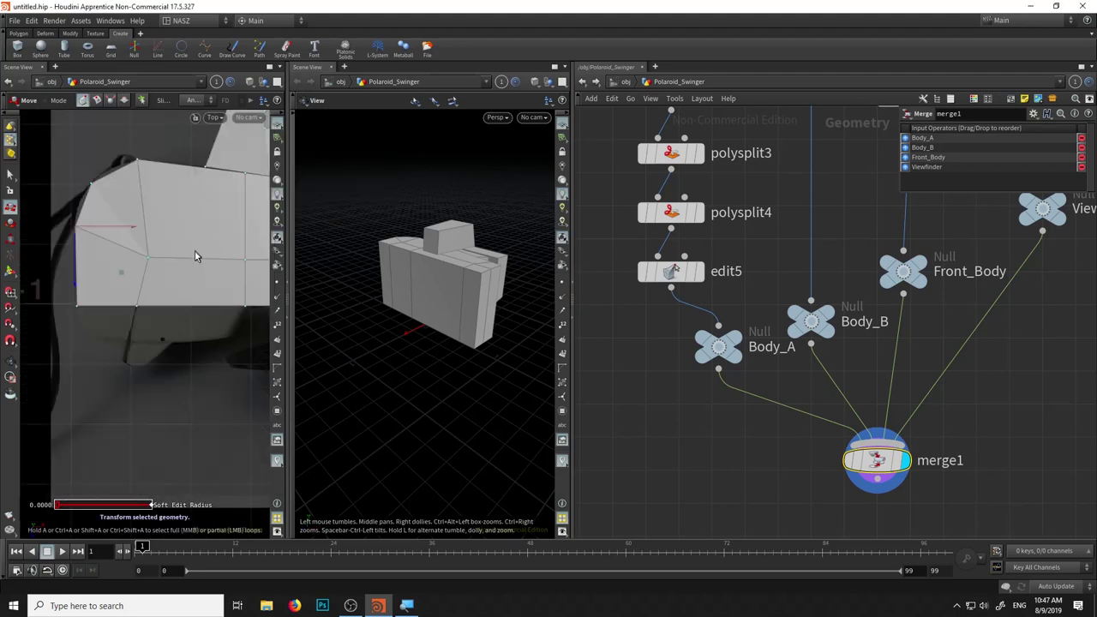
key(Escape)
scroll(129, 317, down, 3)
scroll(127, 317, down, 5)
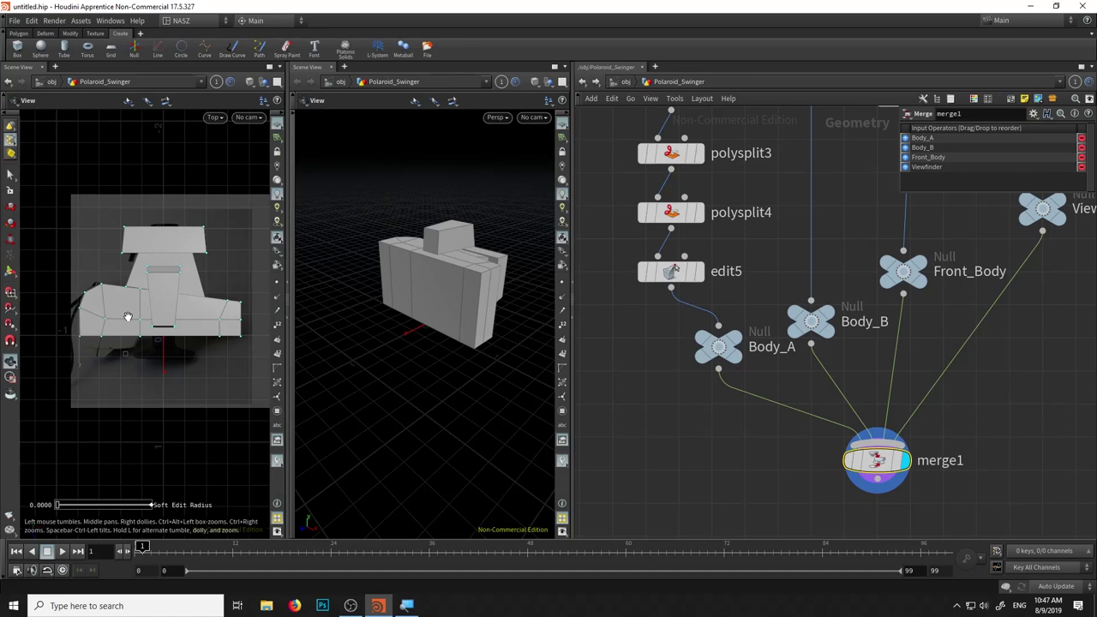
scroll(127, 317, up, 2)
scroll(127, 317, up, 2)
key(Return)
mouse_move(357, 322)
mouse_down()
mouse_move(306, 289)
mouse_move(320, 289)
mouse_up()
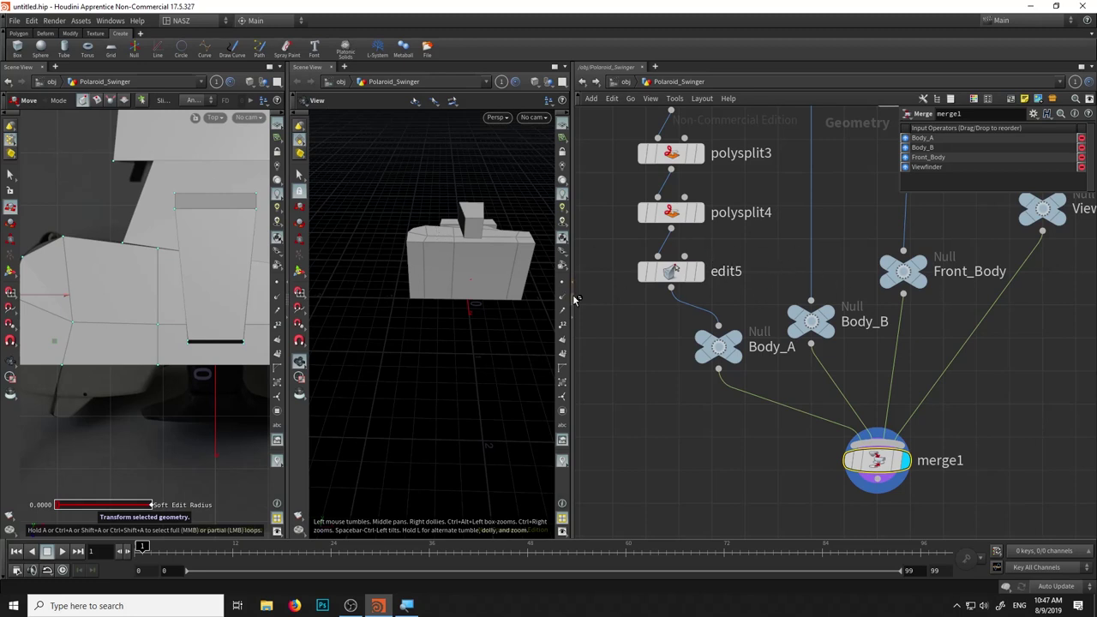
drag(569, 353, 658, 353)
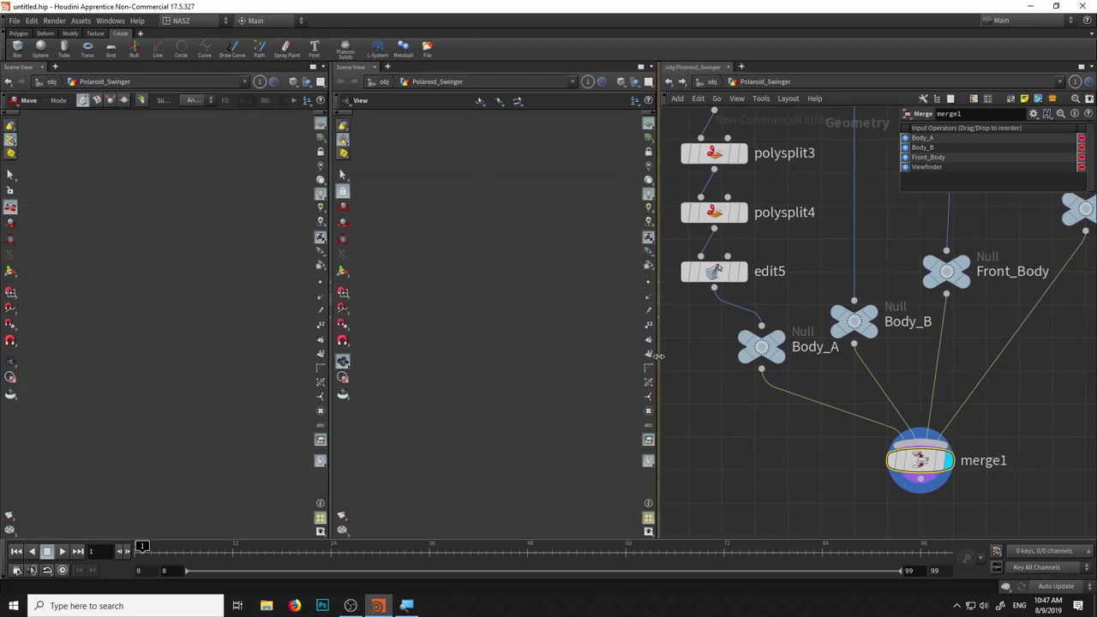
Select the camera body's front face and search 'extr' for the PolyExtrude operation
drag(484, 305, 448, 314)
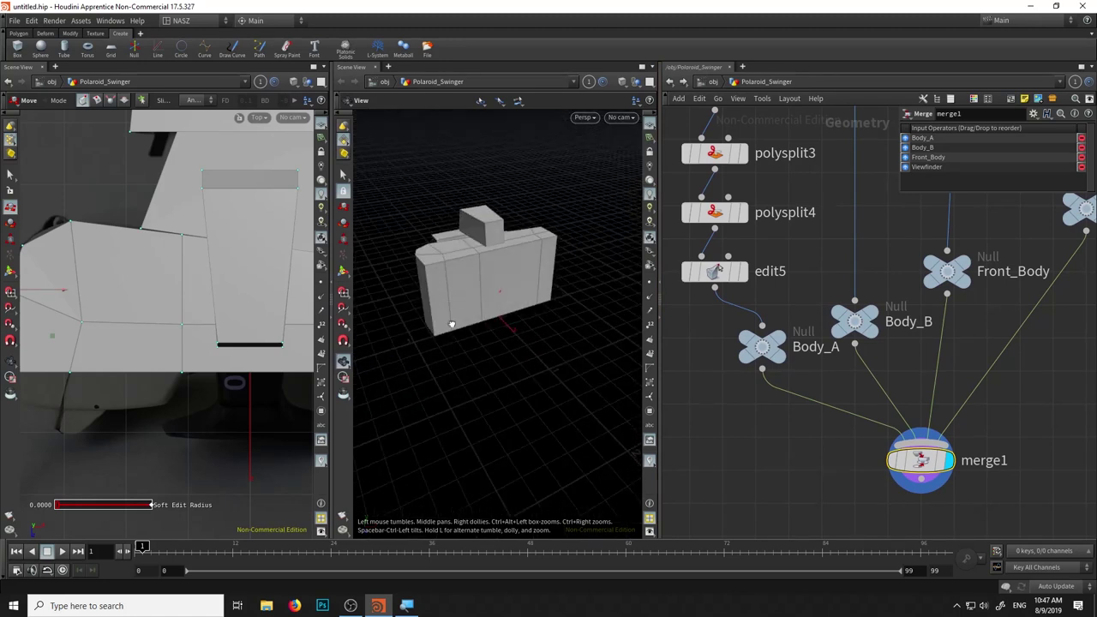
click(344, 175)
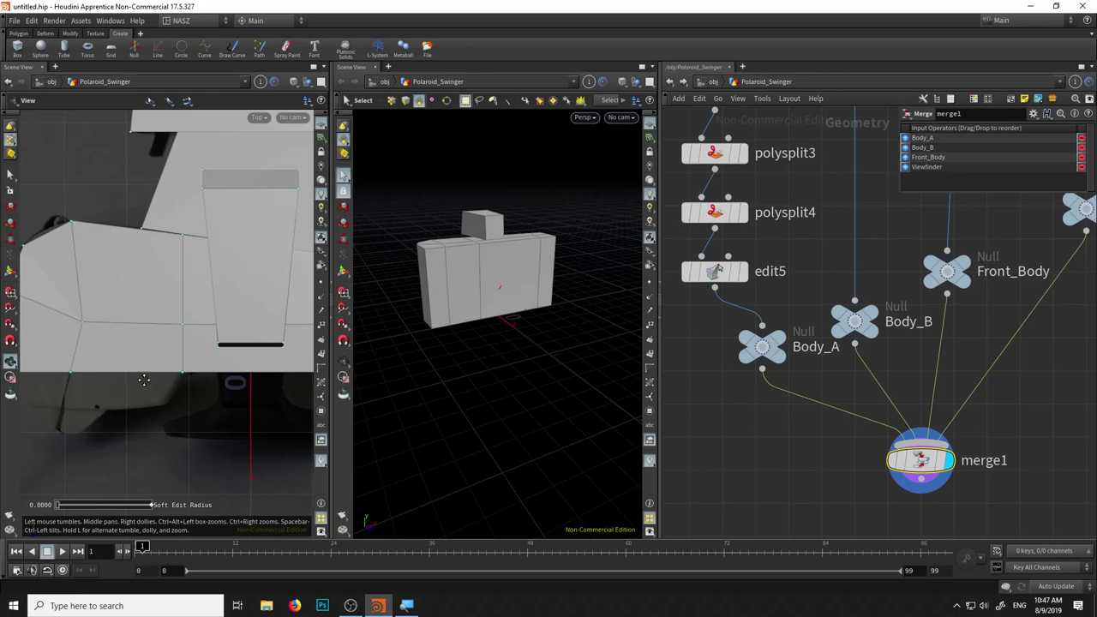
middle_drag(69, 375, 101, 361)
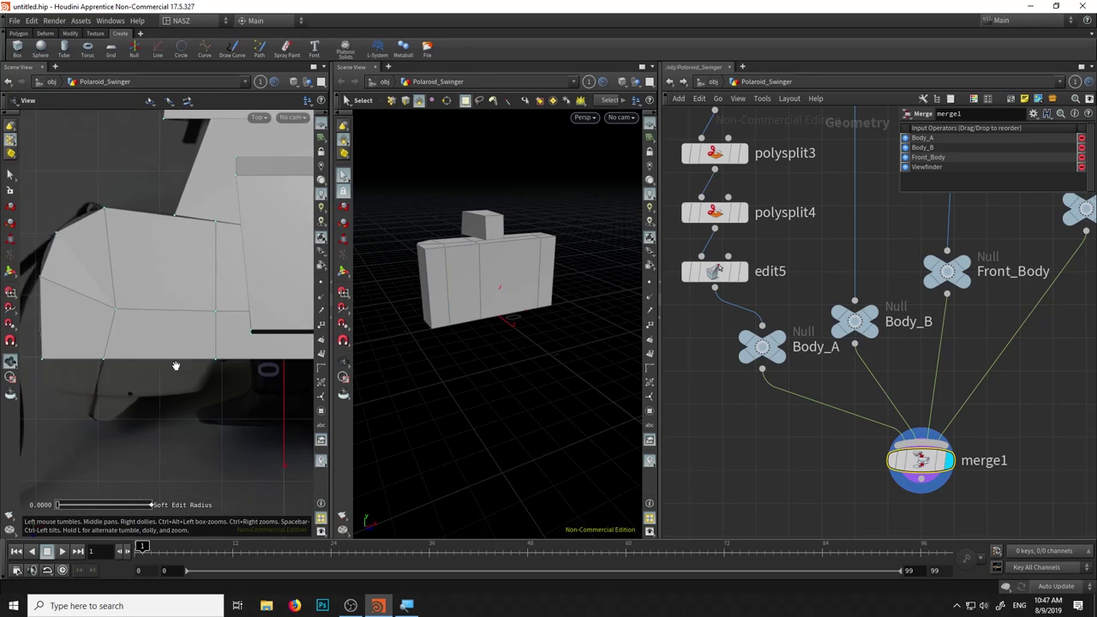
click(459, 277)
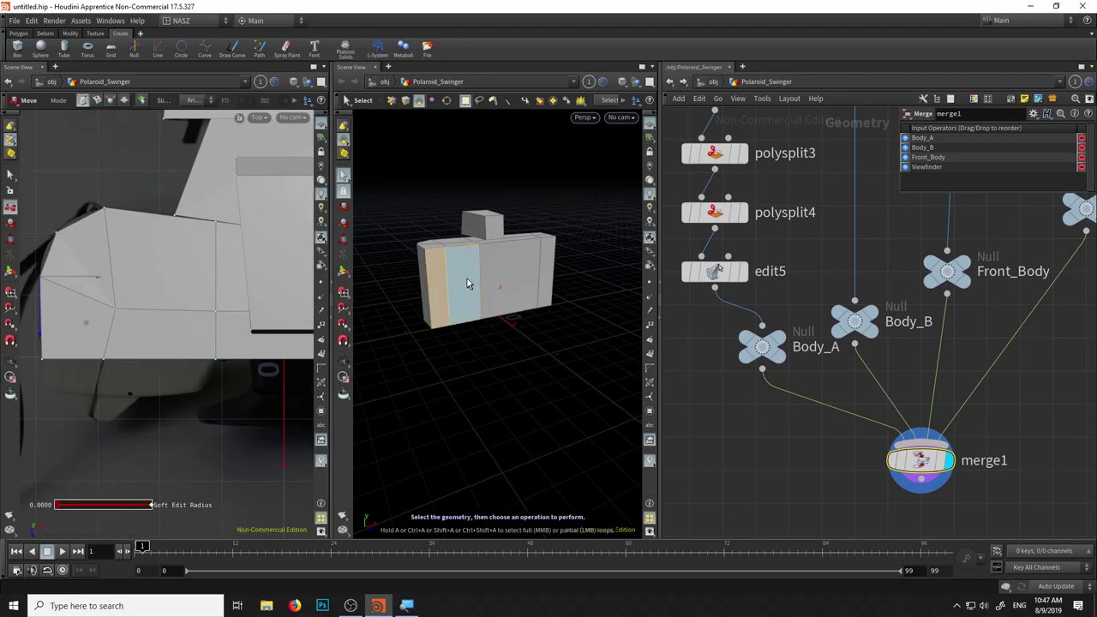
mouse_move(486, 303)
mouse_down()
mouse_move(464, 303)
mouse_move(485, 335)
mouse_up()
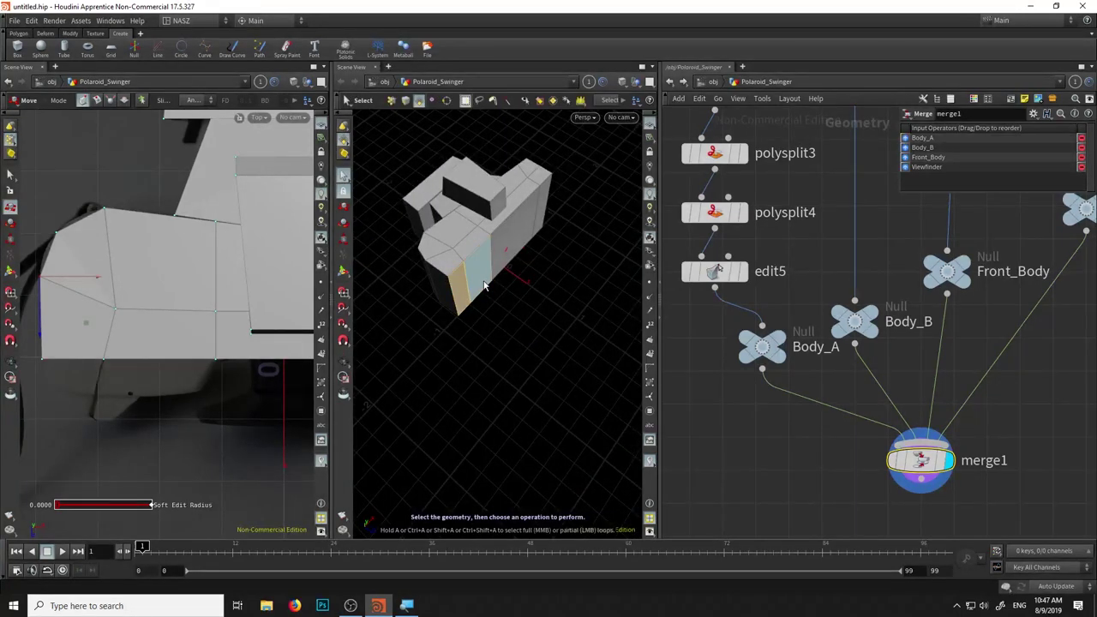
key(Tab)
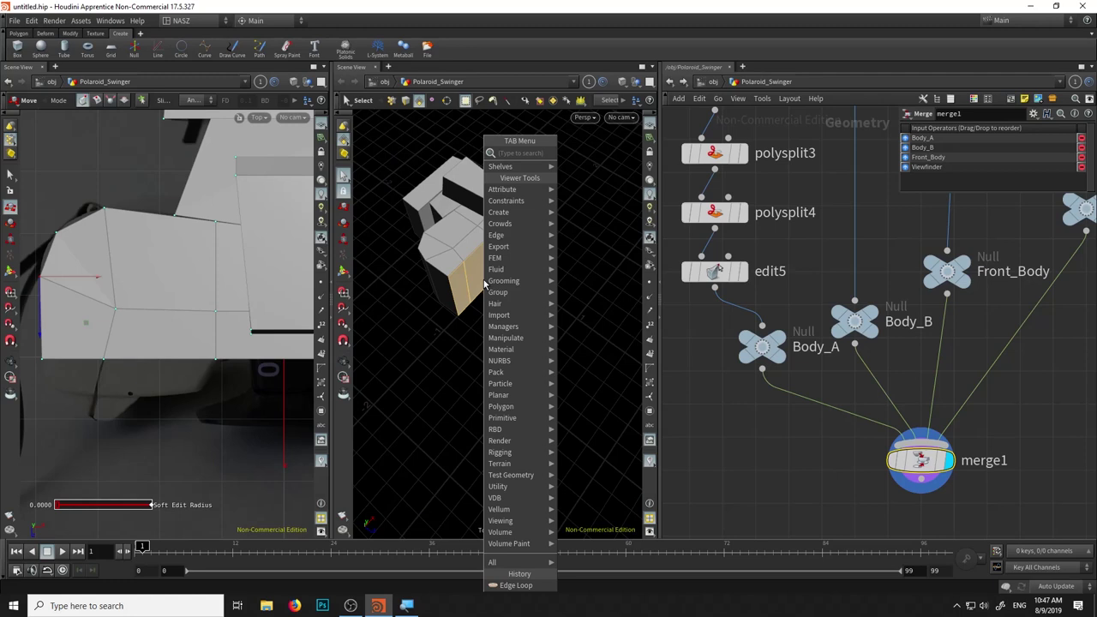
text(extr)
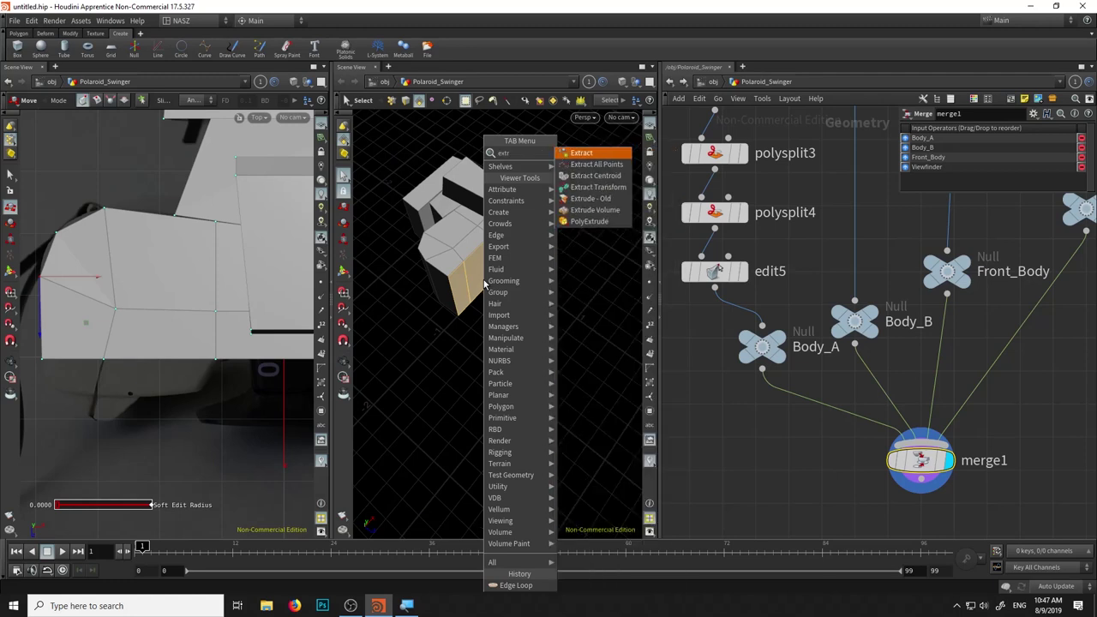
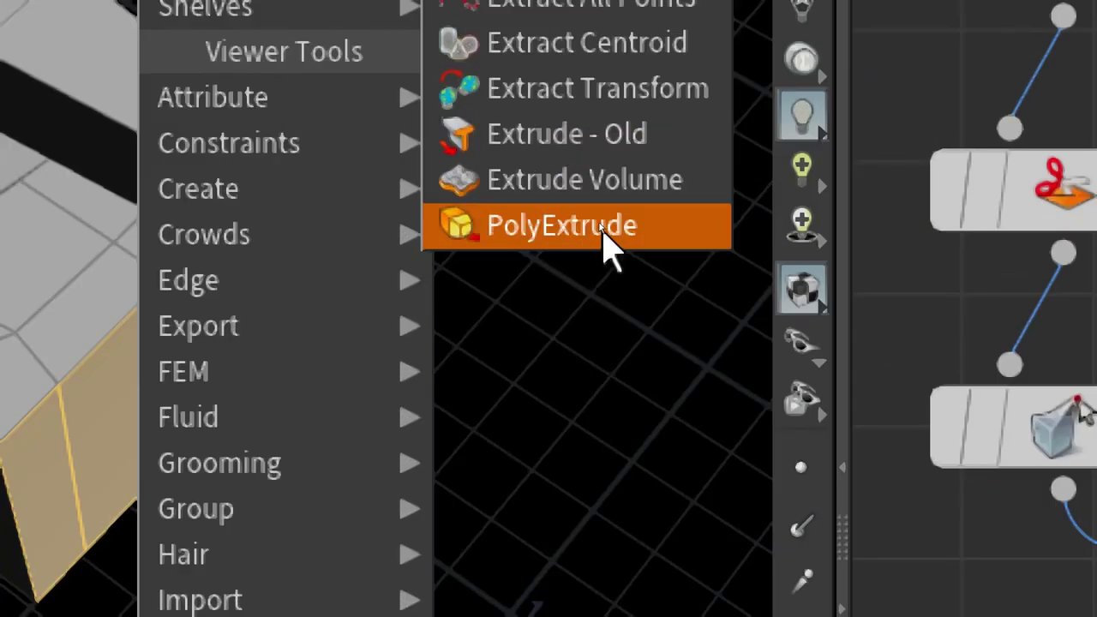
Extrude the tan side faces 16-17 of the camera body outward by about 0.124
click(592, 237)
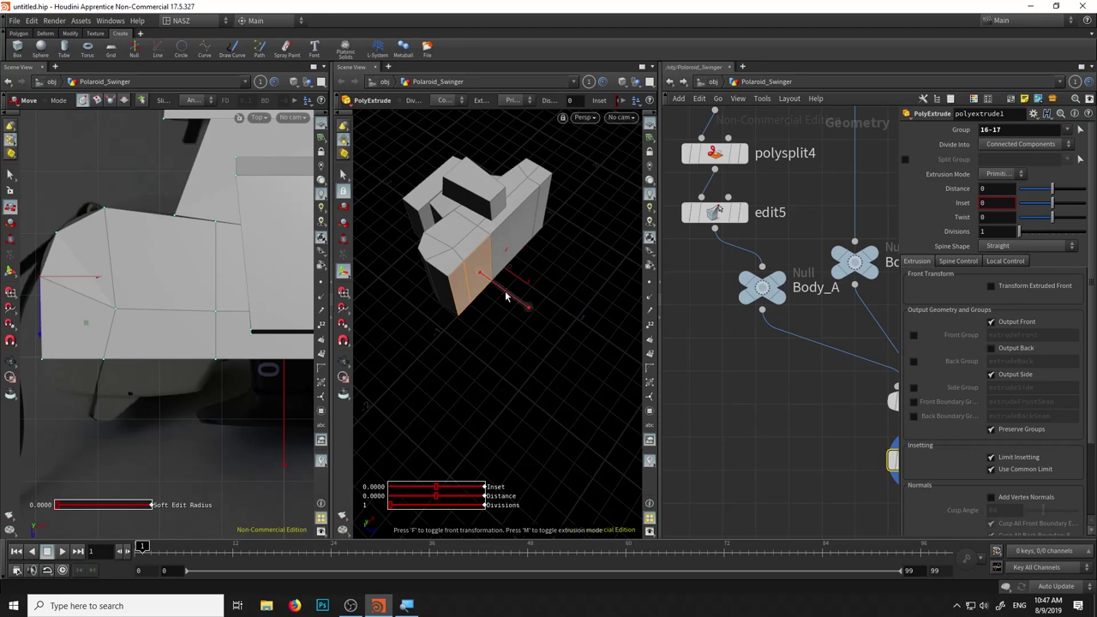
drag(508, 297, 519, 296)
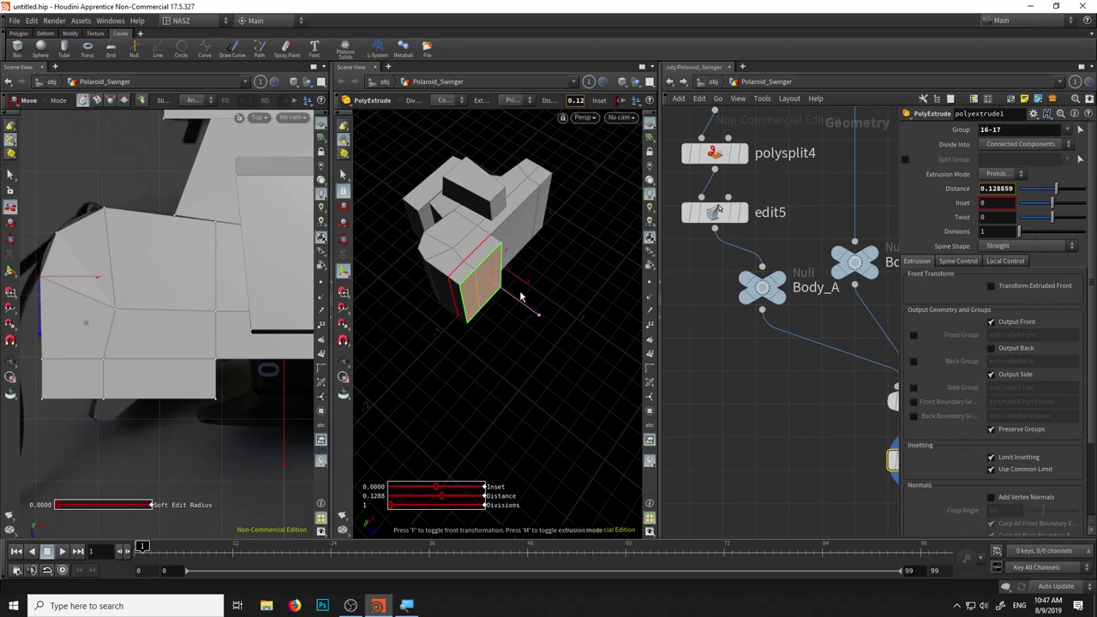
key(w)
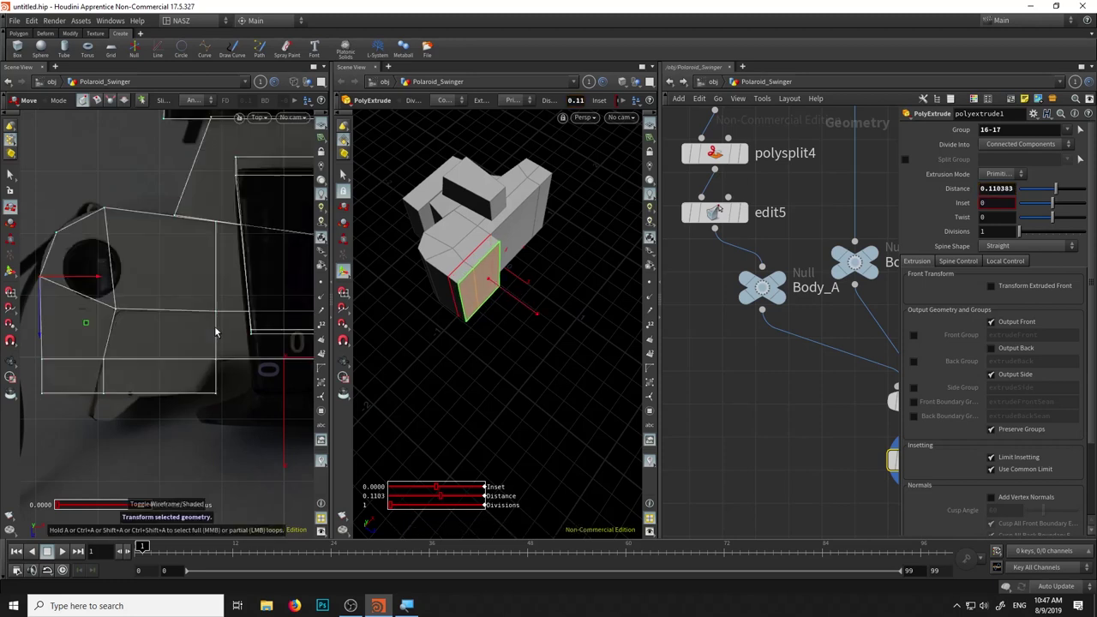
drag(520, 309, 522, 302)
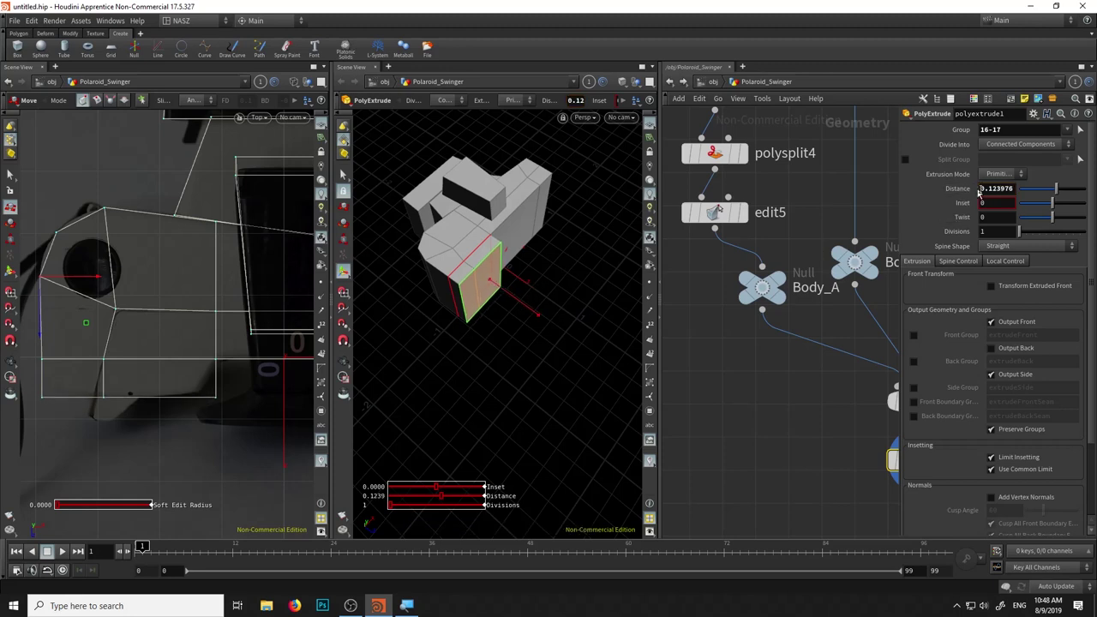
key(h)
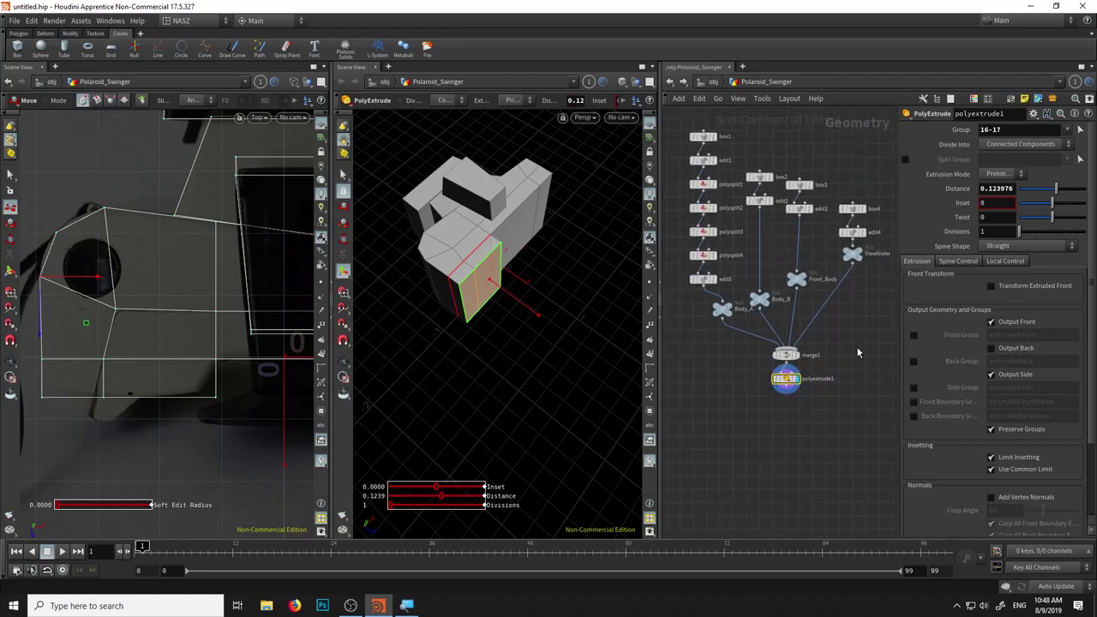
scroll(790, 382, up, 2)
scroll(797, 379, up, 2)
scroll(806, 376, up, 2)
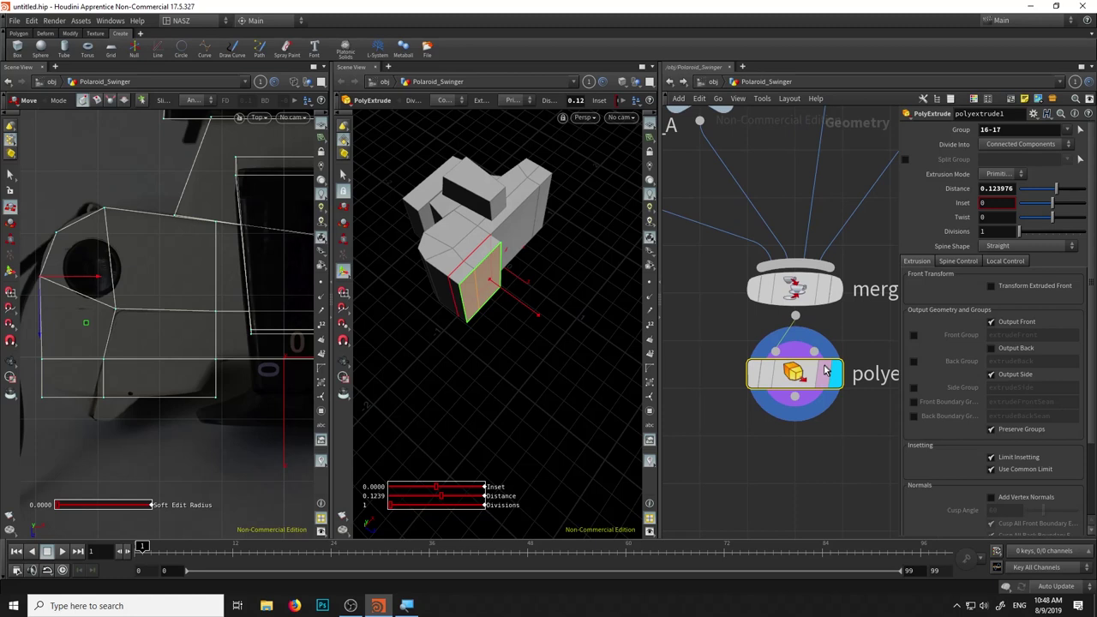
scroll(795, 382, down, 5)
scroll(737, 257, up, 3)
scroll(731, 240, up, 1)
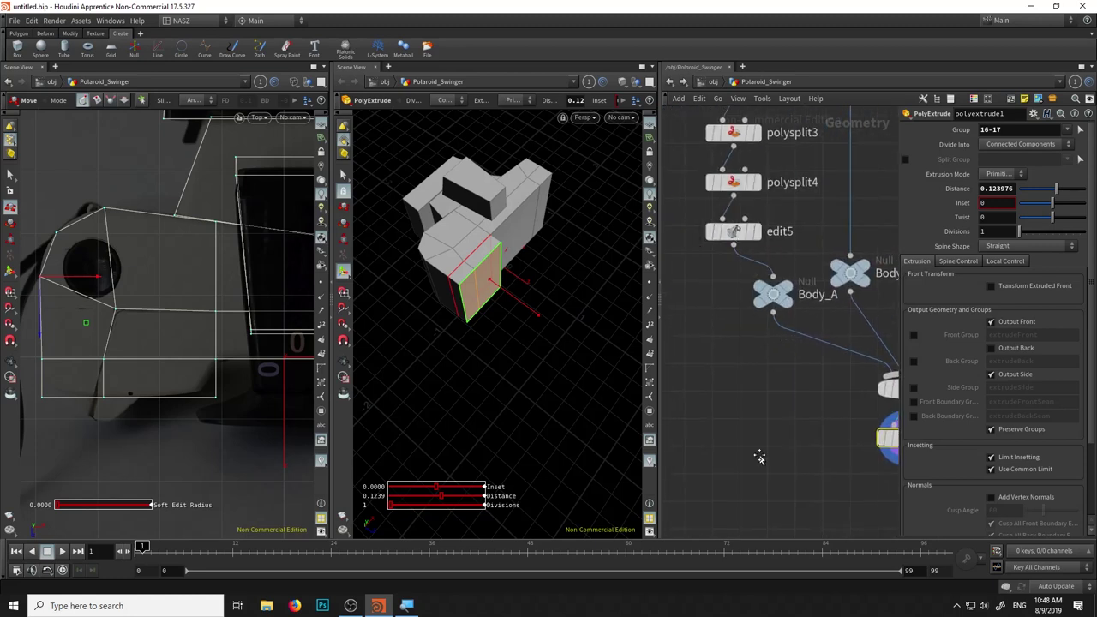
Delete polyextrude1 after merge1 and make edit5 the displayed node
middle_drag(760, 454, 714, 415)
key(Delete)
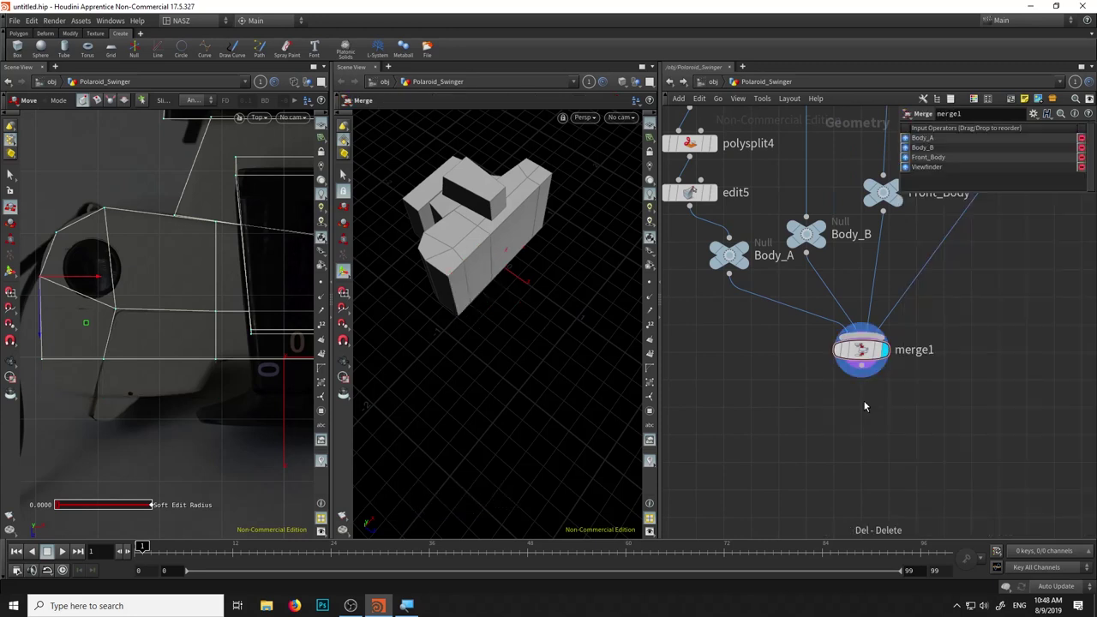
mouse_move(802, 369)
middle_down()
mouse_move(836, 408)
mouse_move(833, 439)
middle_up()
click(742, 265)
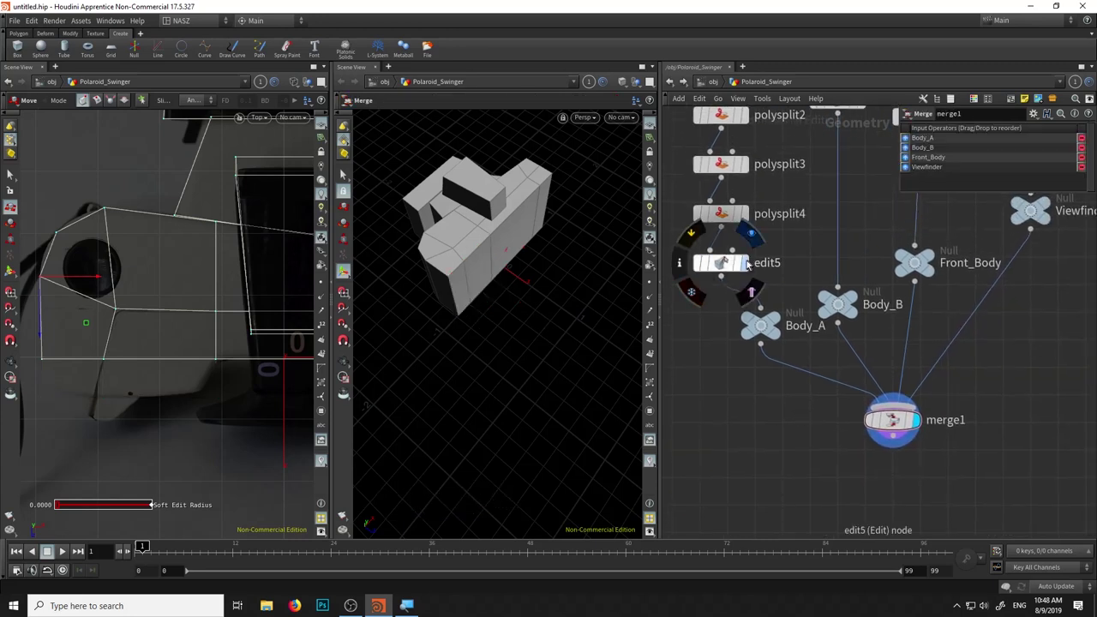
click(724, 268)
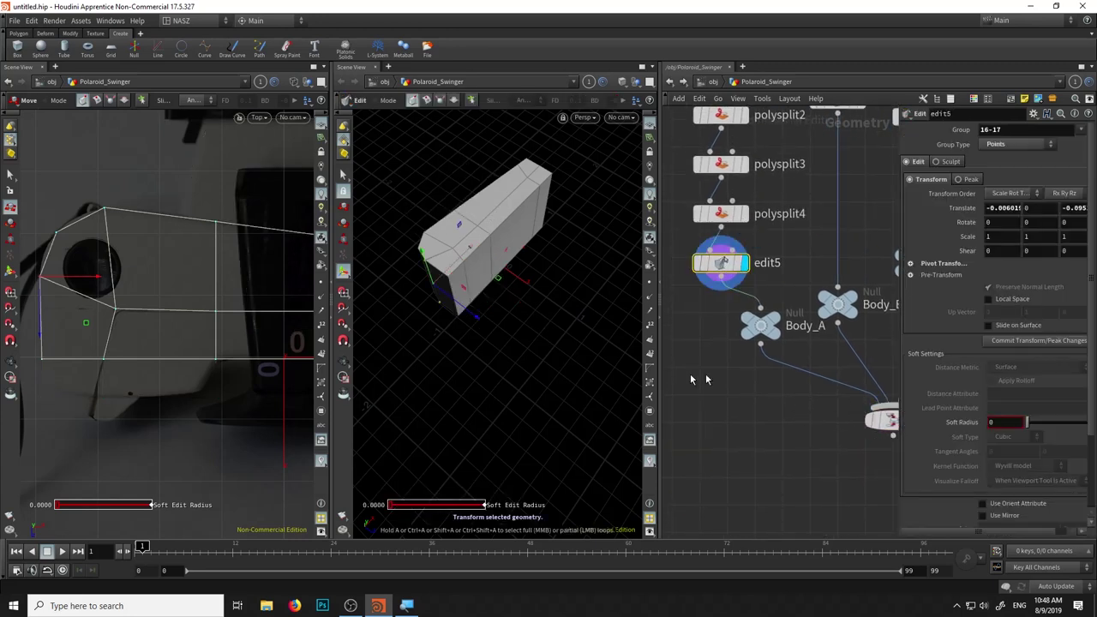
Extrude the body's side face after edit5 with a PolyExtrude distance of 0.1025
click(344, 172)
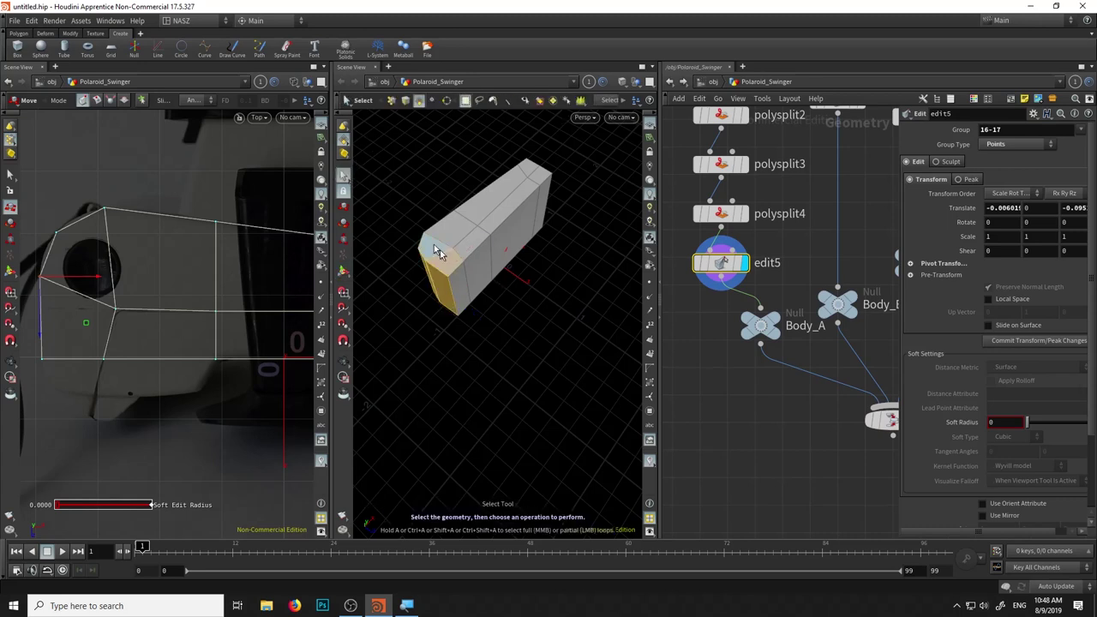
click(460, 281)
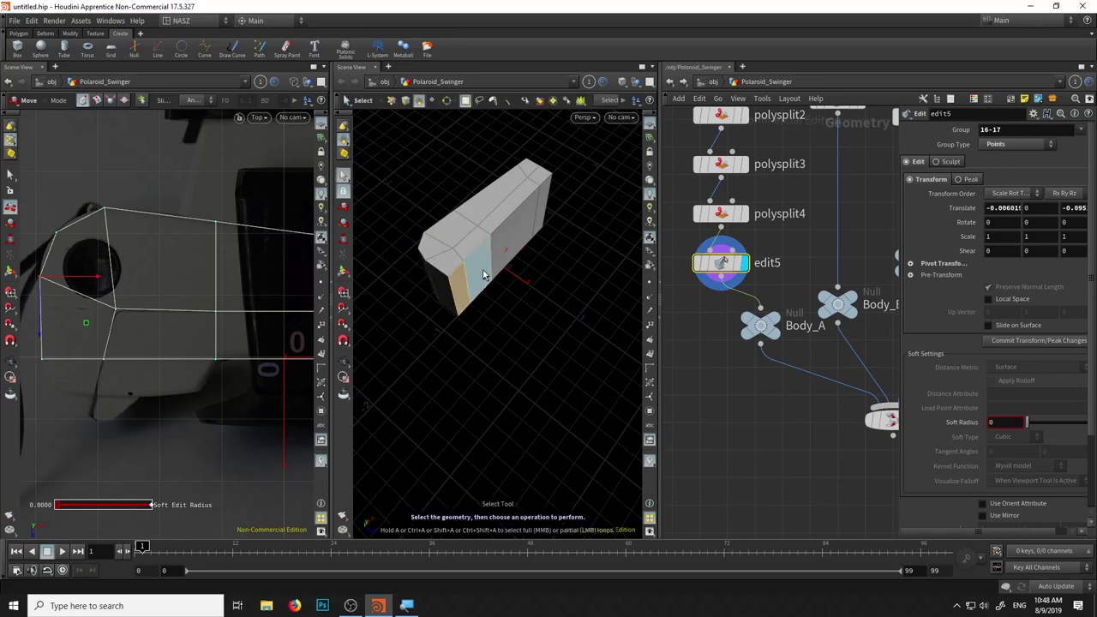
key(Tab)
click(519, 574)
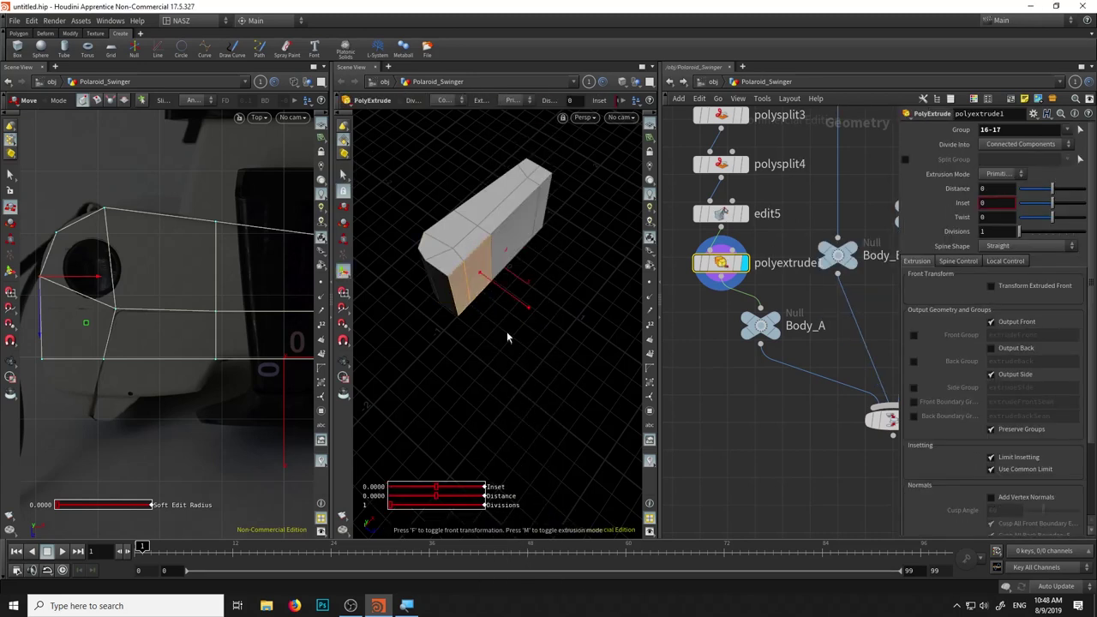
drag(504, 295, 514, 302)
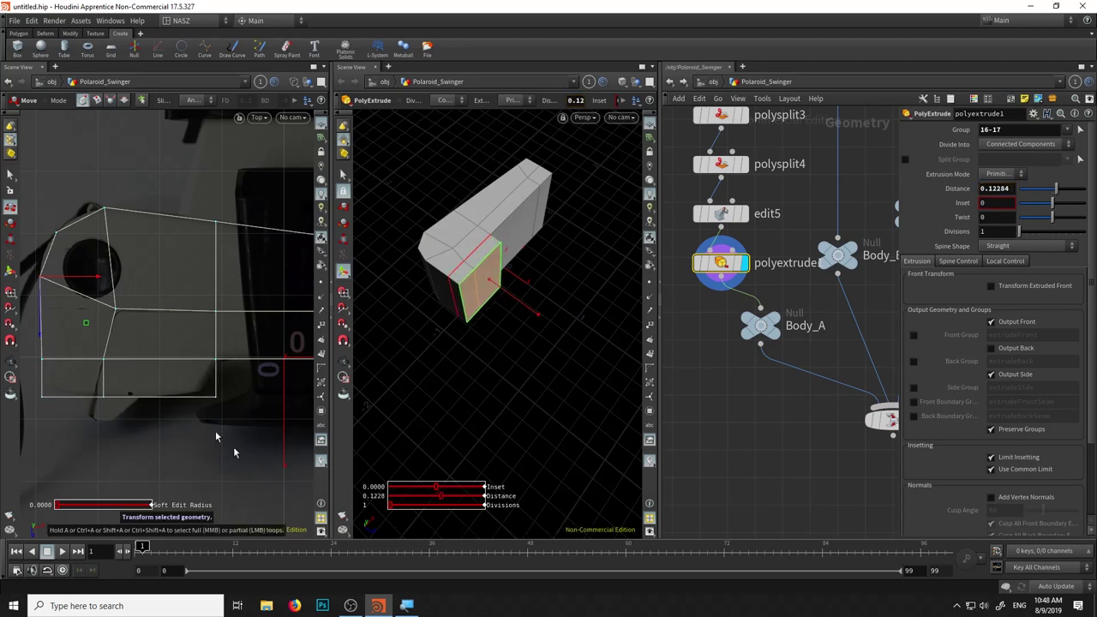
key(Escape)
scroll(148, 404, up, 2)
mouse_move(157, 402)
middle_down()
mouse_move(196, 397)
mouse_move(128, 377)
middle_up()
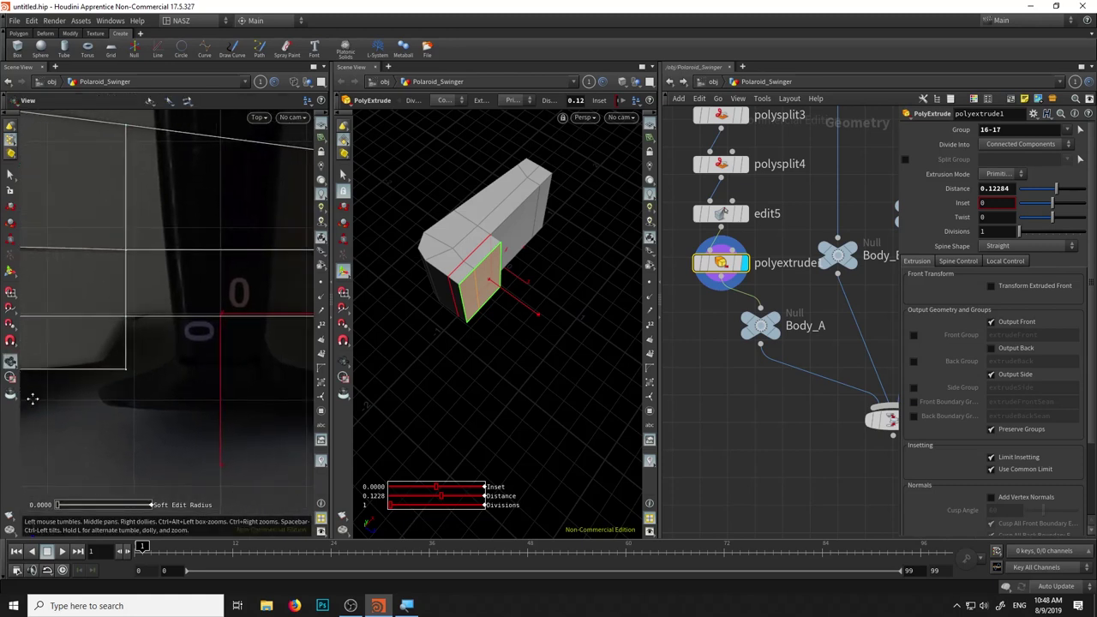
key(t)
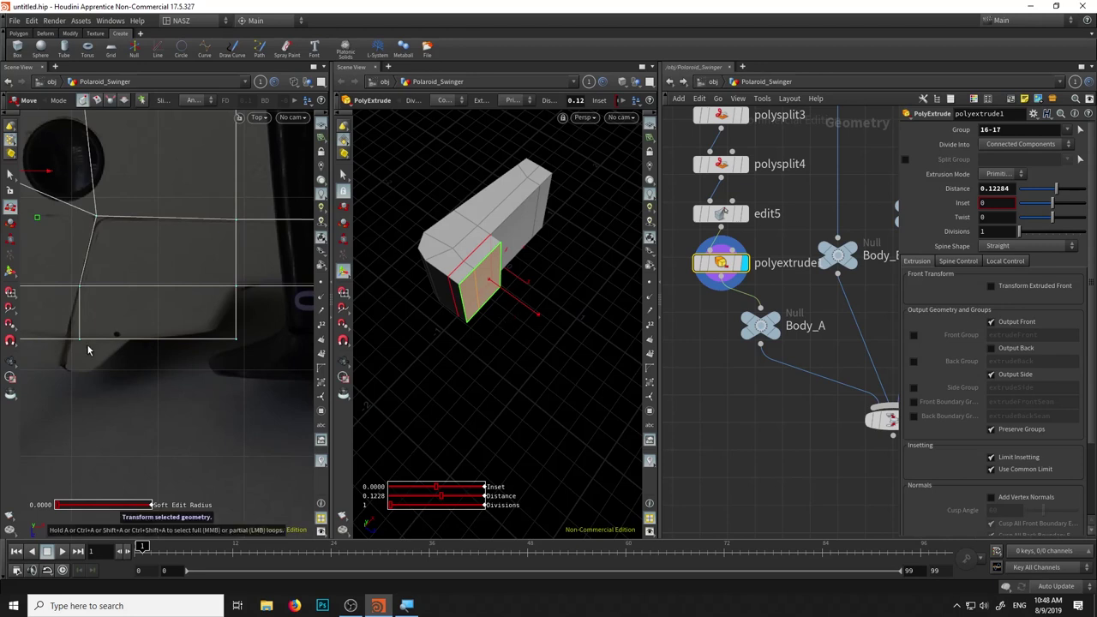
middle_drag(152, 337, 229, 332)
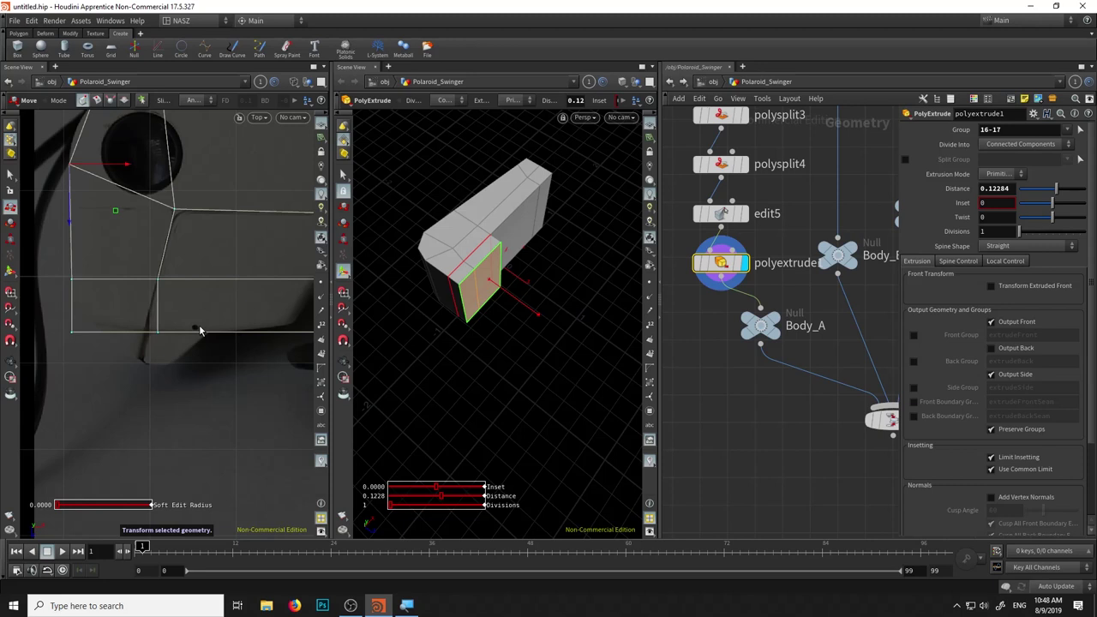
scroll(197, 331, up, 2)
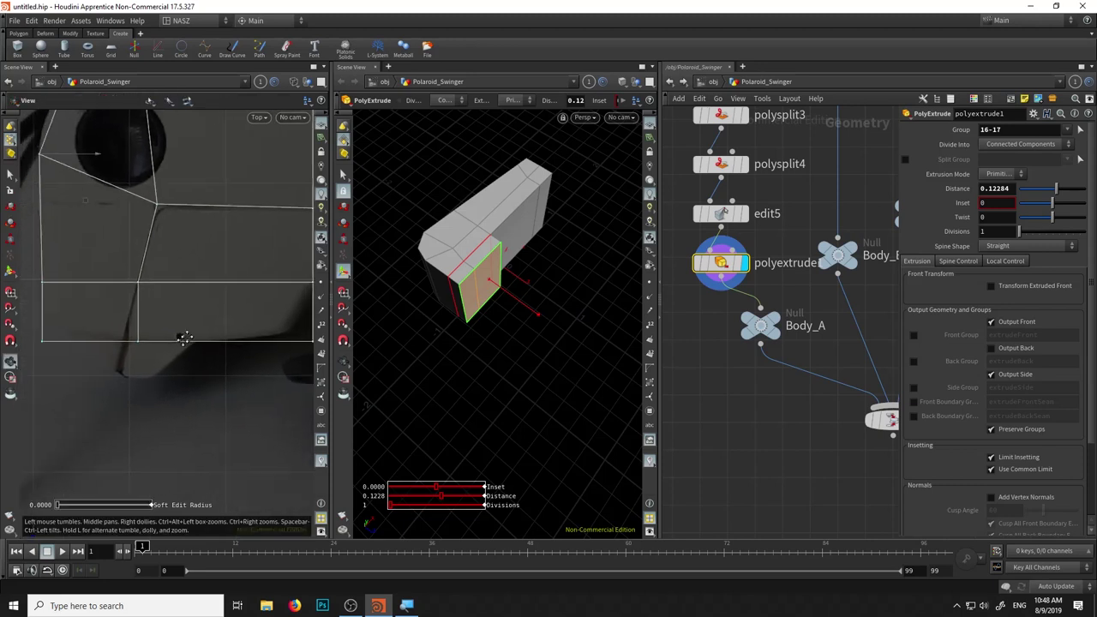
drag(518, 303, 517, 304)
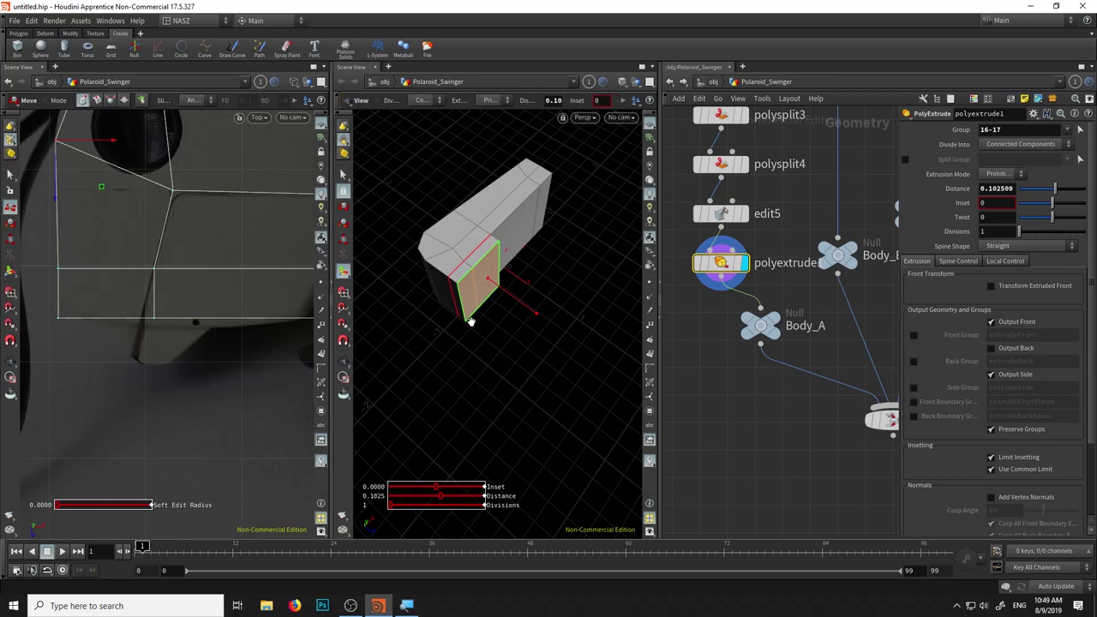
Repeat the extrude on the same face, creating polyextrude2 at about 0.0212
alt+drag(471, 323, 514, 318)
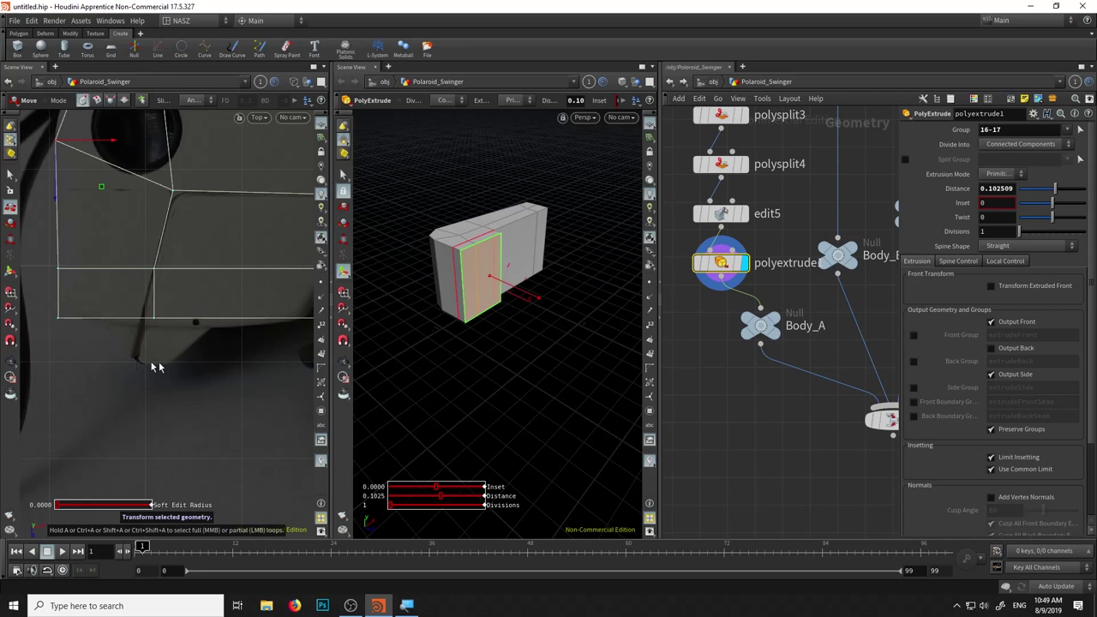
key(Escape)
mouse_move(487, 294)
mouse_down()
mouse_move(502, 318)
mouse_move(477, 337)
mouse_move(507, 281)
mouse_up()
key(Return)
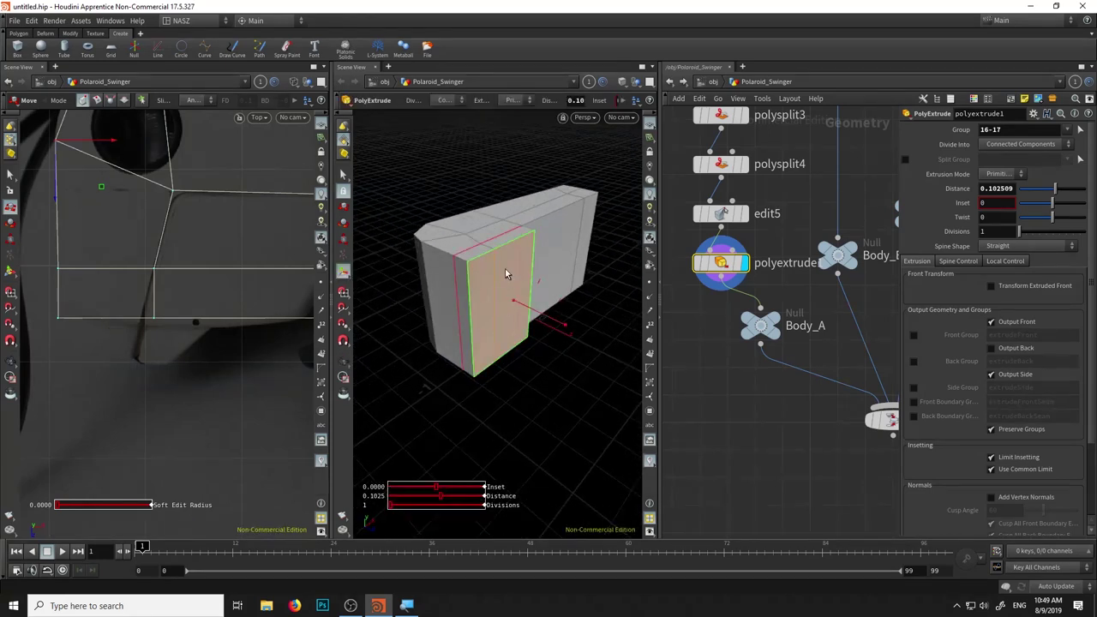
right_click(505, 268)
click(543, 580)
key(q)
mouse_move(535, 369)
mouse_down()
mouse_move(519, 380)
mouse_move(506, 371)
mouse_move(519, 385)
mouse_move(565, 339)
mouse_move(527, 322)
mouse_up()
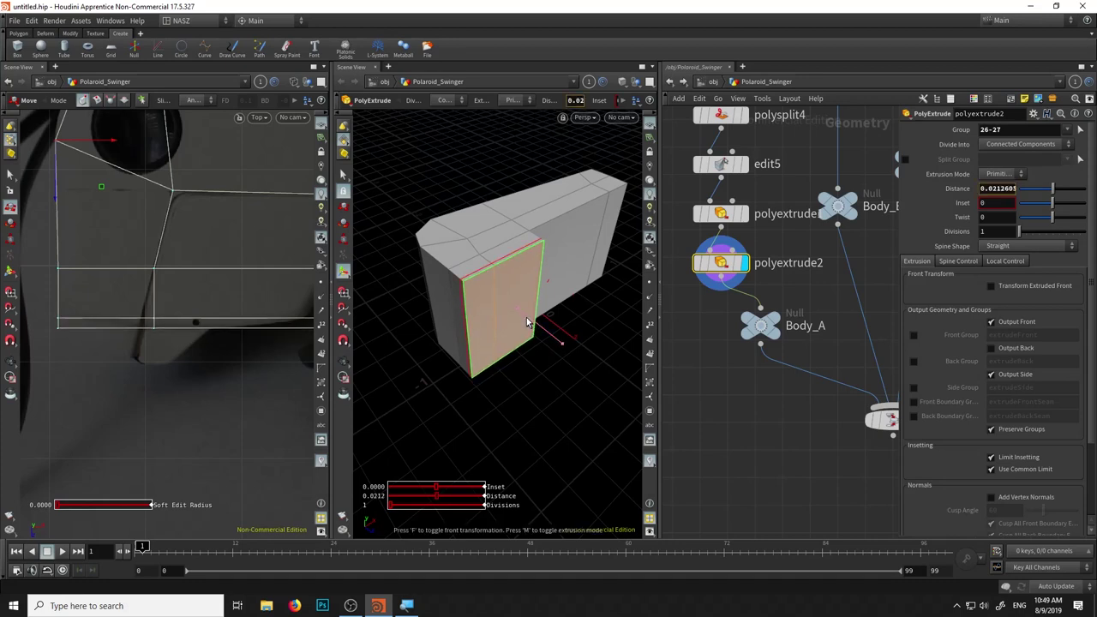
Raise polyextrude2's inset on the front face with the value ladder
scroll(78, 325, up, 2)
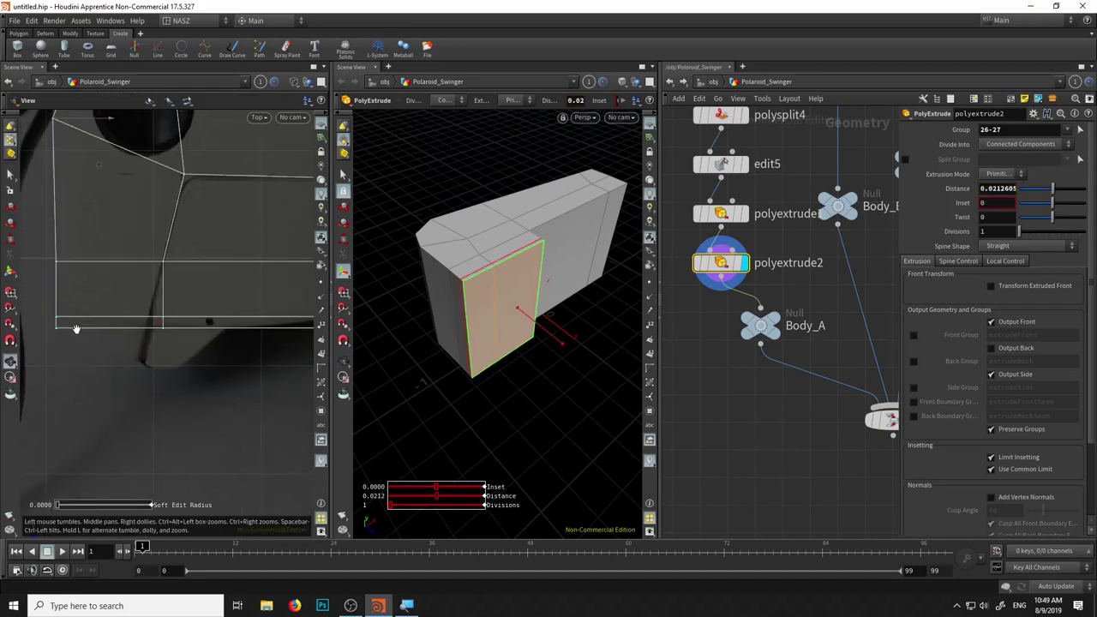
scroll(78, 326, up, 3)
scroll(40, 329, up, 2)
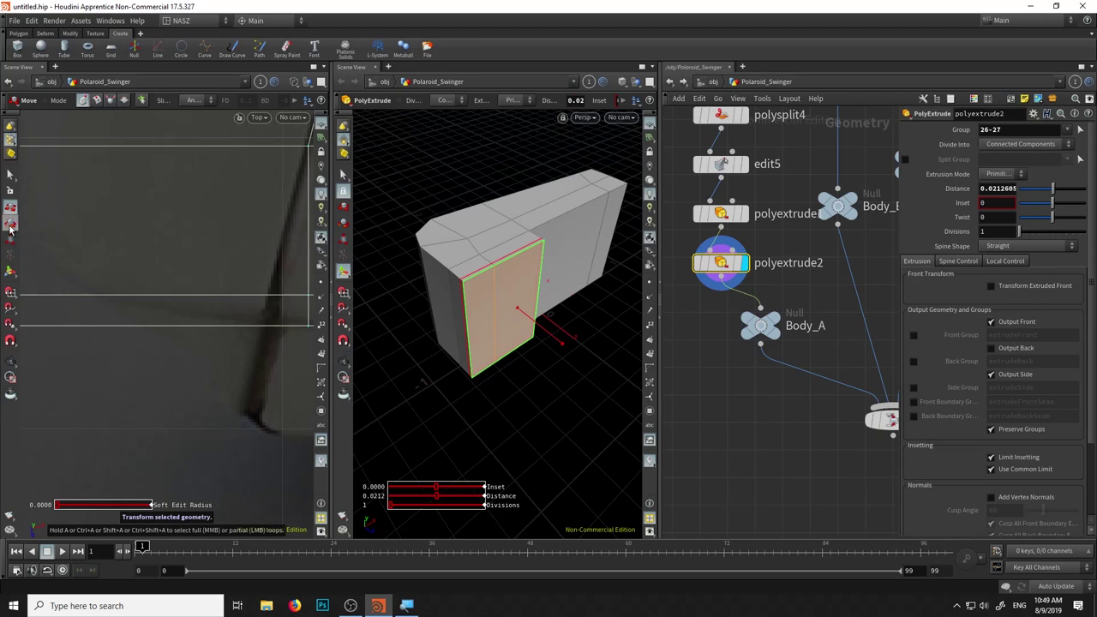
scroll(137, 360, down, 2)
scroll(154, 360, down, 2)
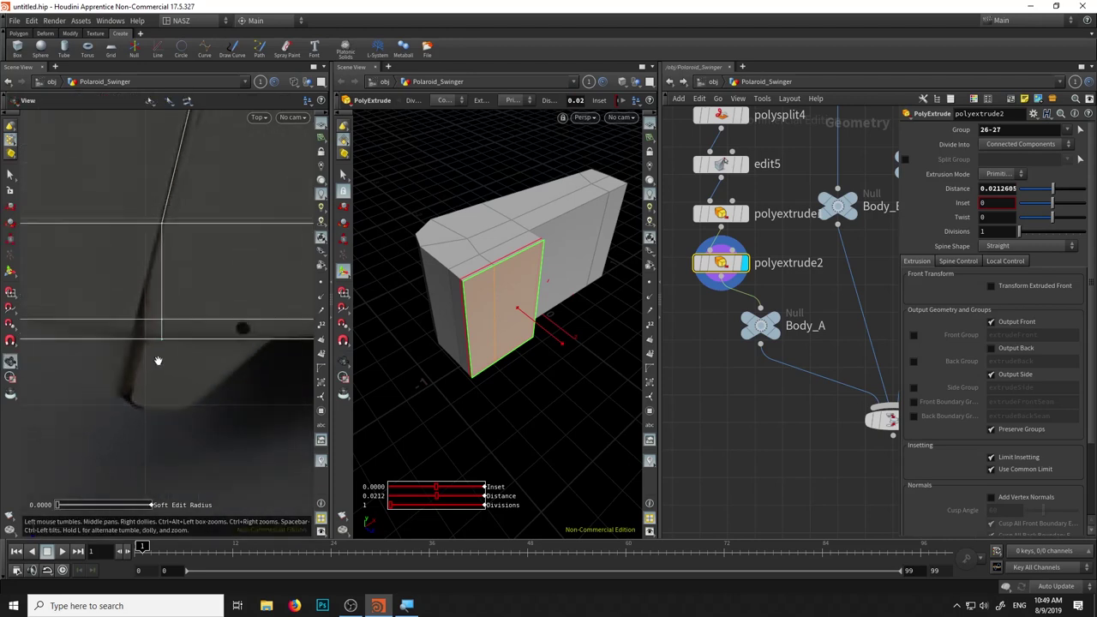
scroll(166, 359, down, 2)
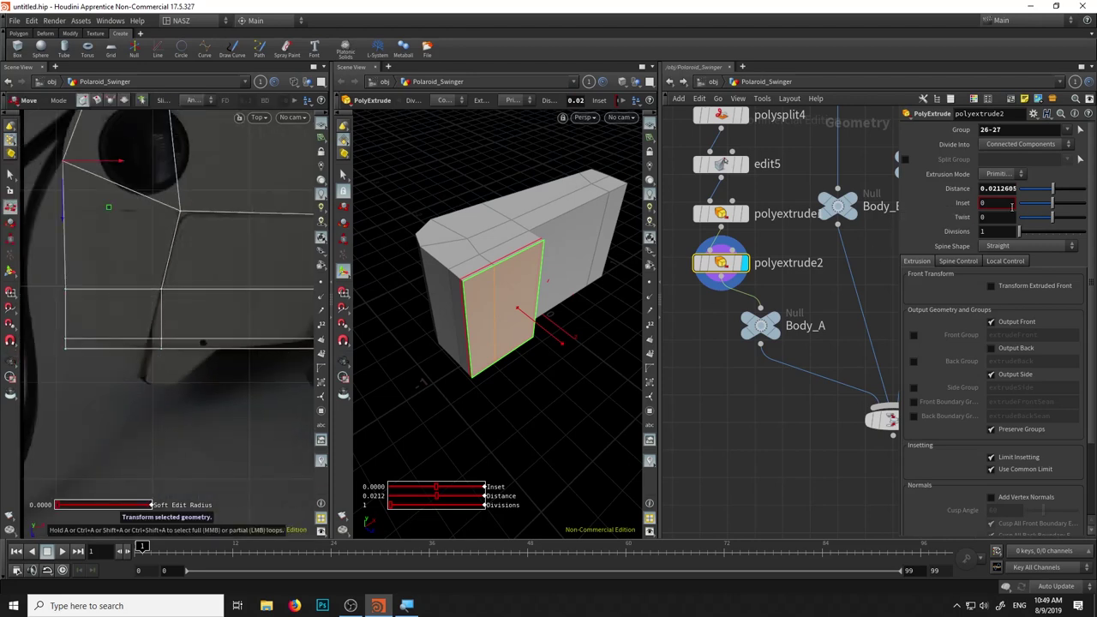
middle_drag(1012, 206, 1011, 206)
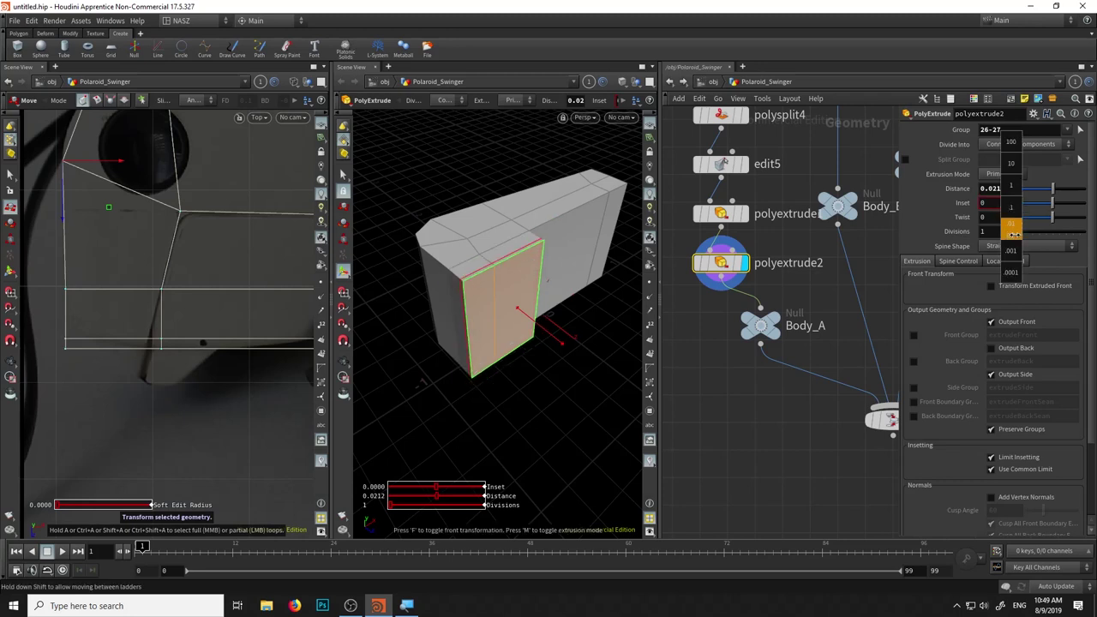
mouse_move(1013, 233)
middle_down()
mouse_move(995, 202)
mouse_move(997, 225)
mouse_move(1092, 236)
middle_up()
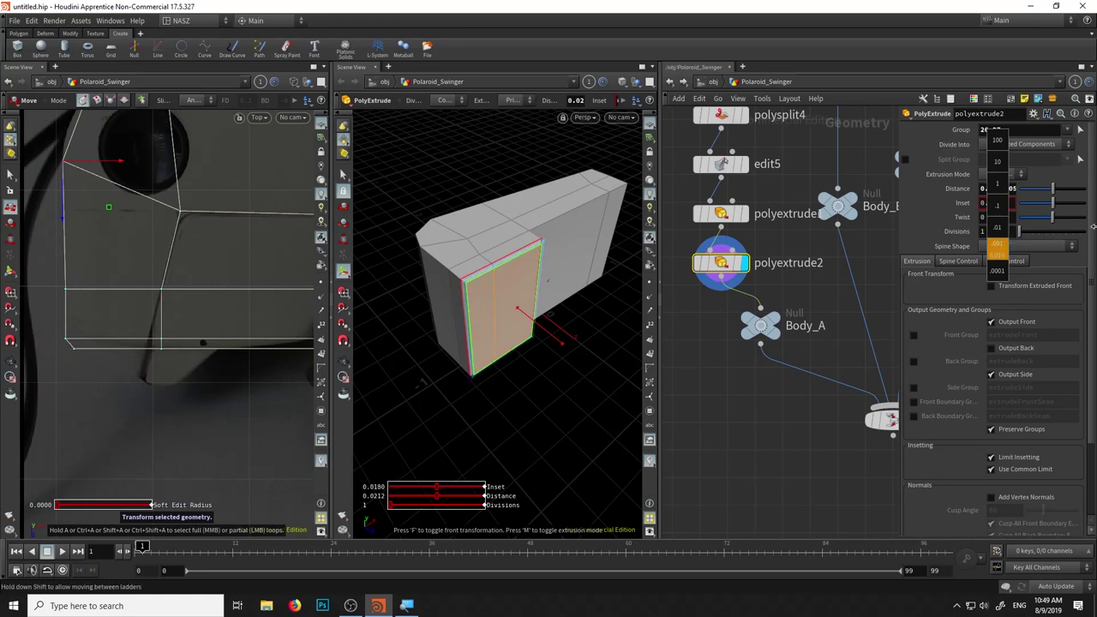
mouse_move(1025, 237)
middle_down()
mouse_move(1087, 169)
mouse_move(993, 224)
middle_up()
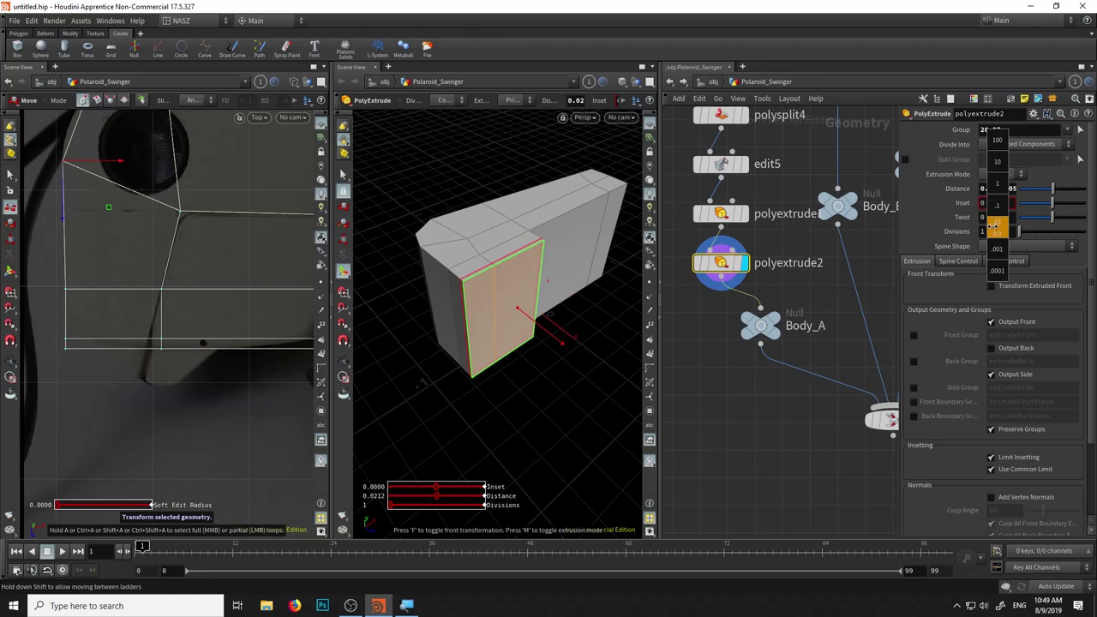
Set the inset to 0.1, then fine-tune it down to 0.061
key(space+g)
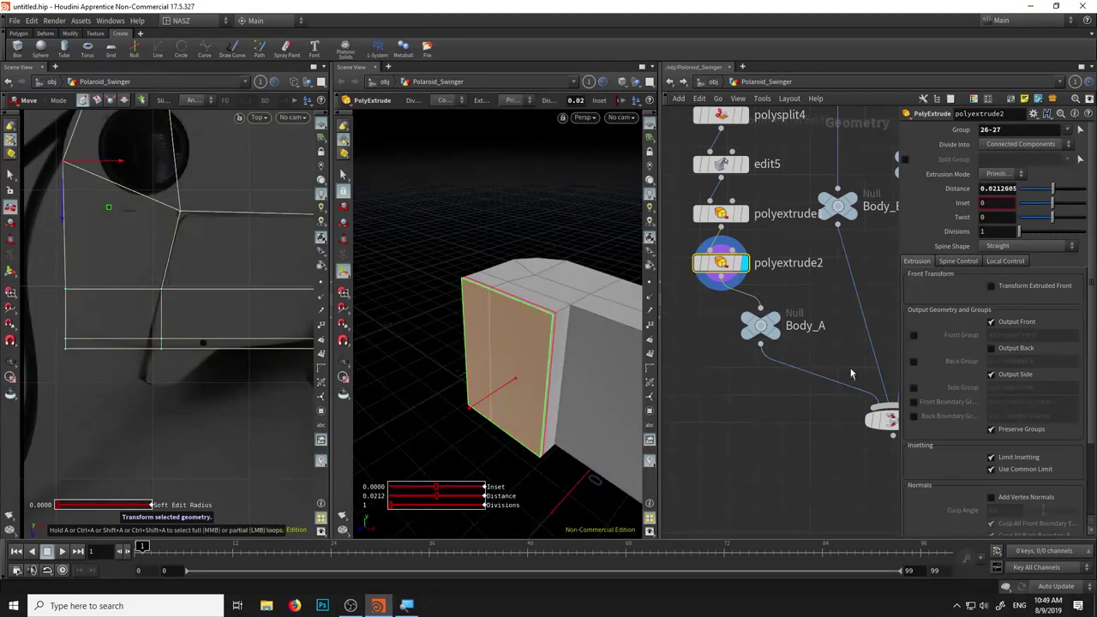
text(0.1)
key(Return)
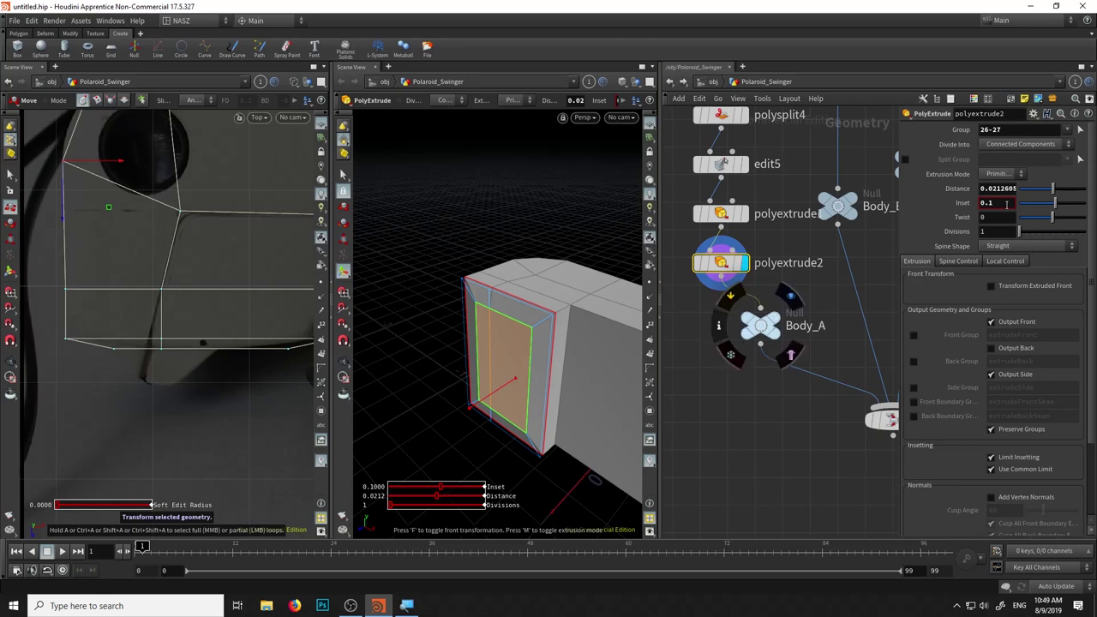
middle_drag(1005, 206, 1003, 240)
middle_drag(1069, 243, 604, 292)
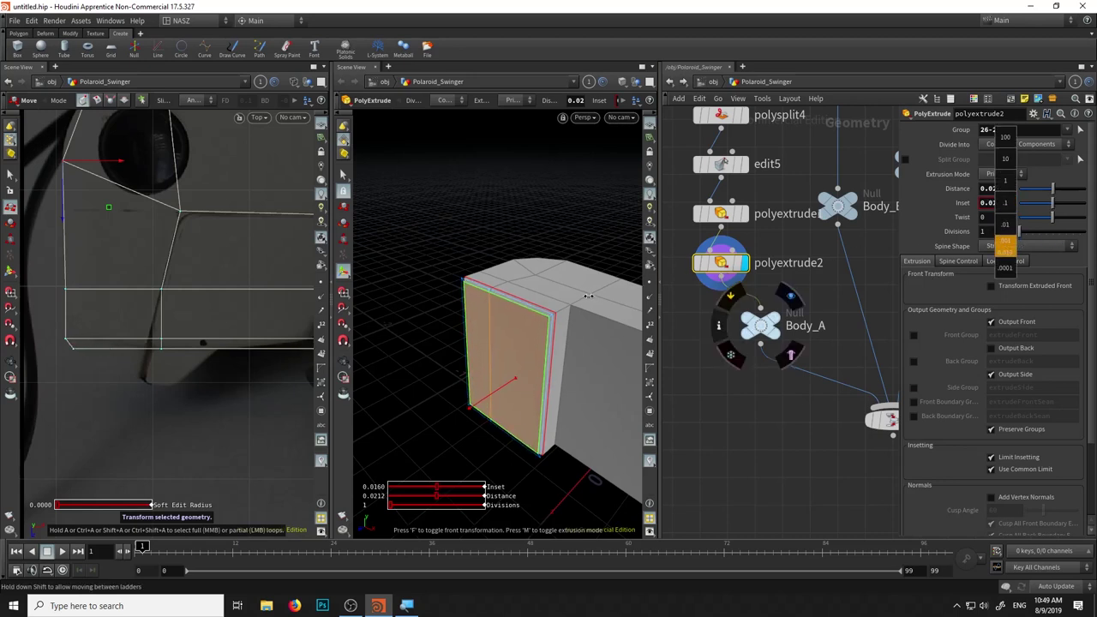
middle_drag(571, 301, 705, 291)
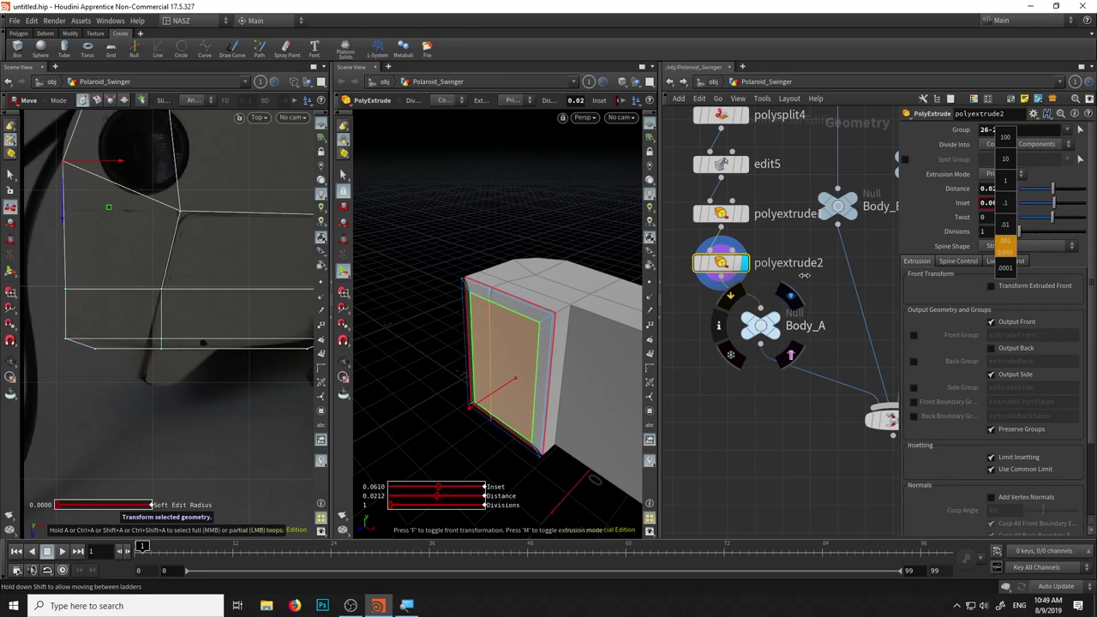
middle_drag(118, 372, 176, 363)
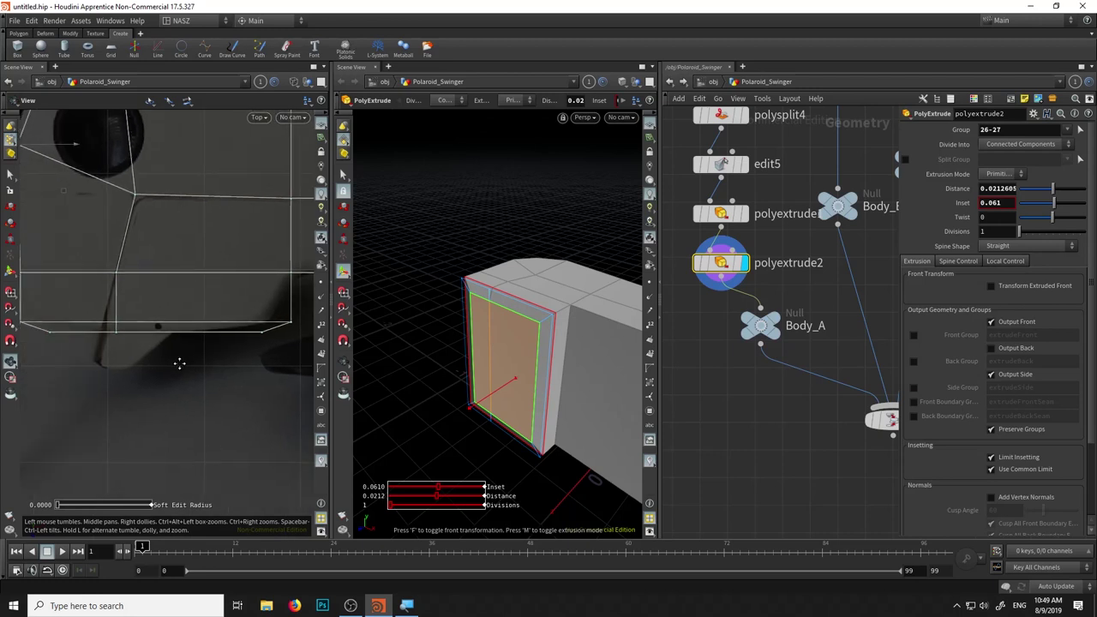
Shift an edge of the inset front face about 0.048 along X toward the reference
key(s)
click(547, 349)
key(t)
mouse_move(560, 361)
mouse_down()
mouse_move(420, 336)
mouse_move(428, 343)
mouse_up()
Move another front edge about -0.0316 along Y to match the reference outline
click(458, 368)
key(t)
drag(489, 380, 380, 362)
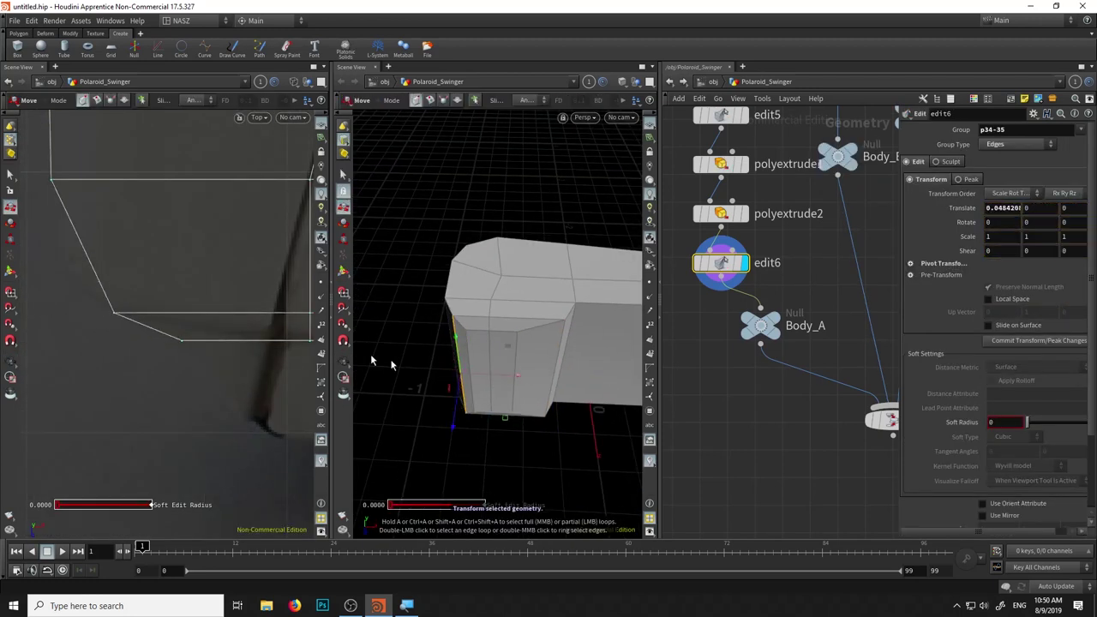
middle_drag(129, 345, 148, 365)
key(space+4)
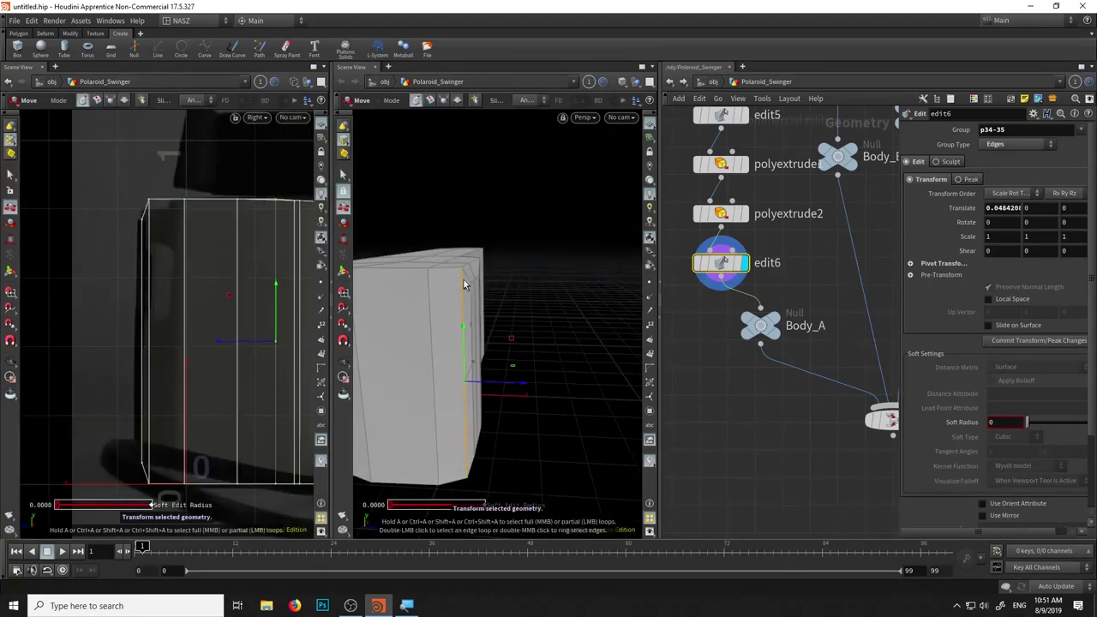
alt+drag(412, 334, 465, 306)
middle_drag(171, 381, 171, 306)
Select the two narrow side faces of the body for extrusion
key(Tab)
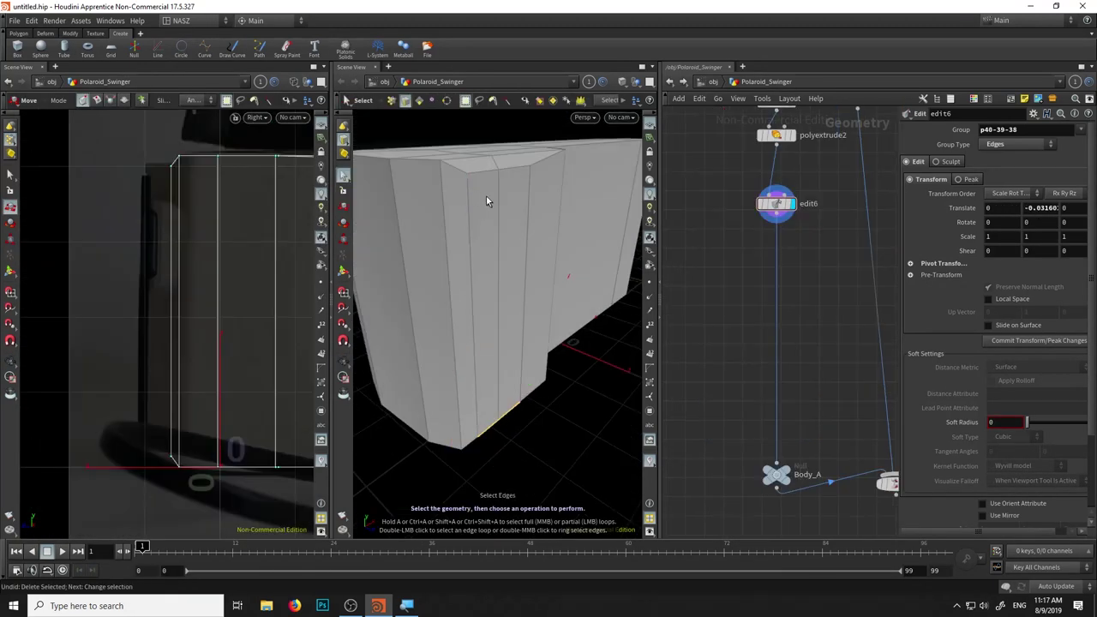
key(4)
click(489, 199)
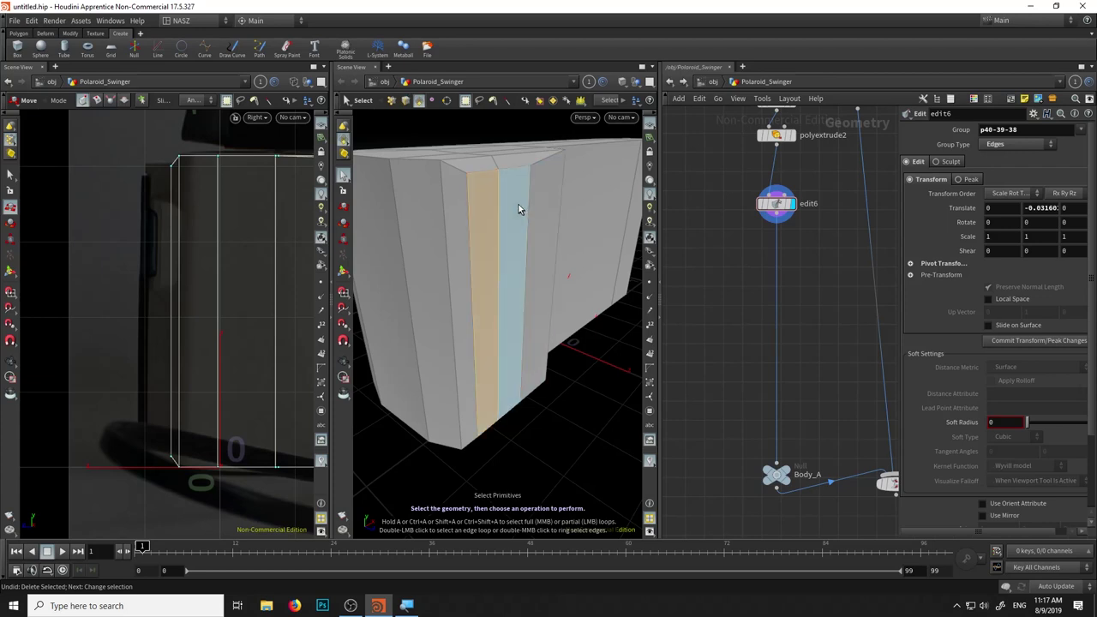
shift+click(480, 244)
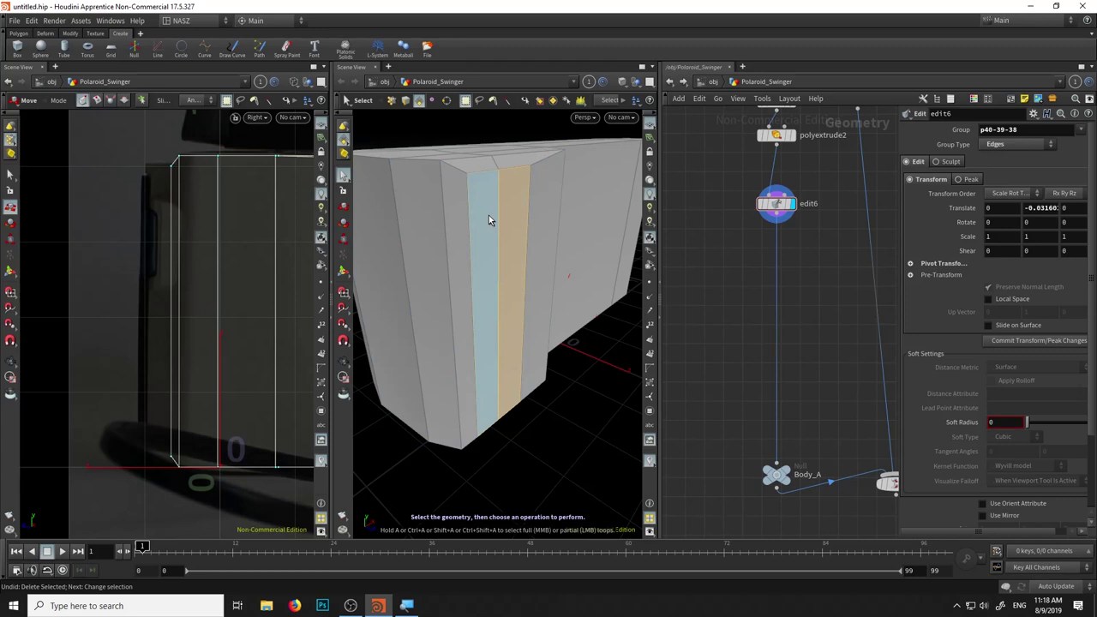
key(Tab)
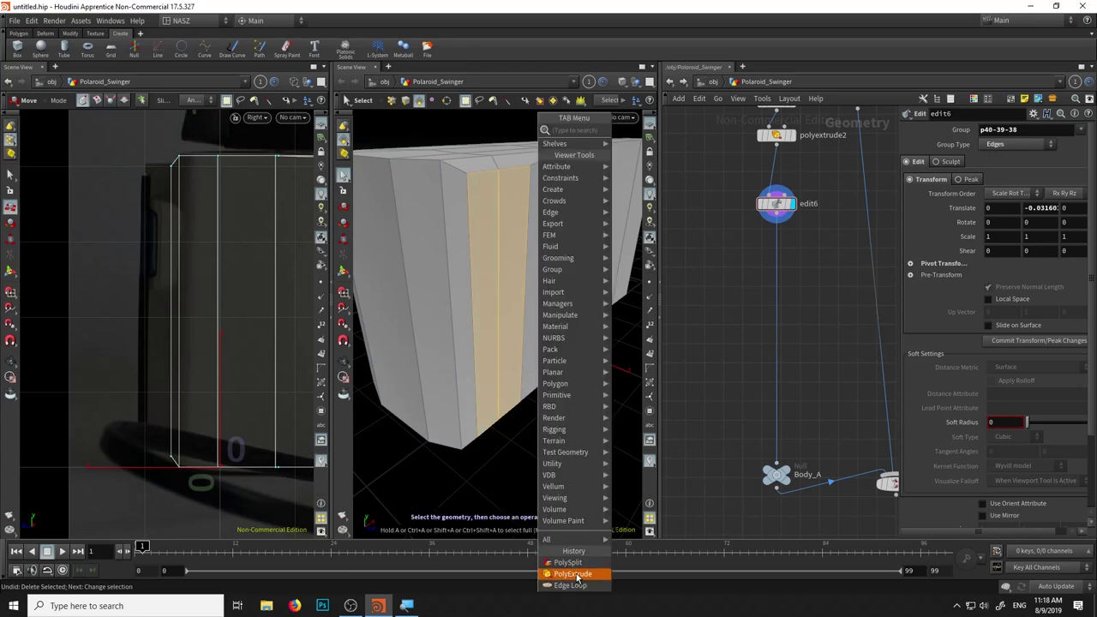
Extrude the two side strips outward by about 0.069
click(572, 574)
drag(533, 329, 555, 334)
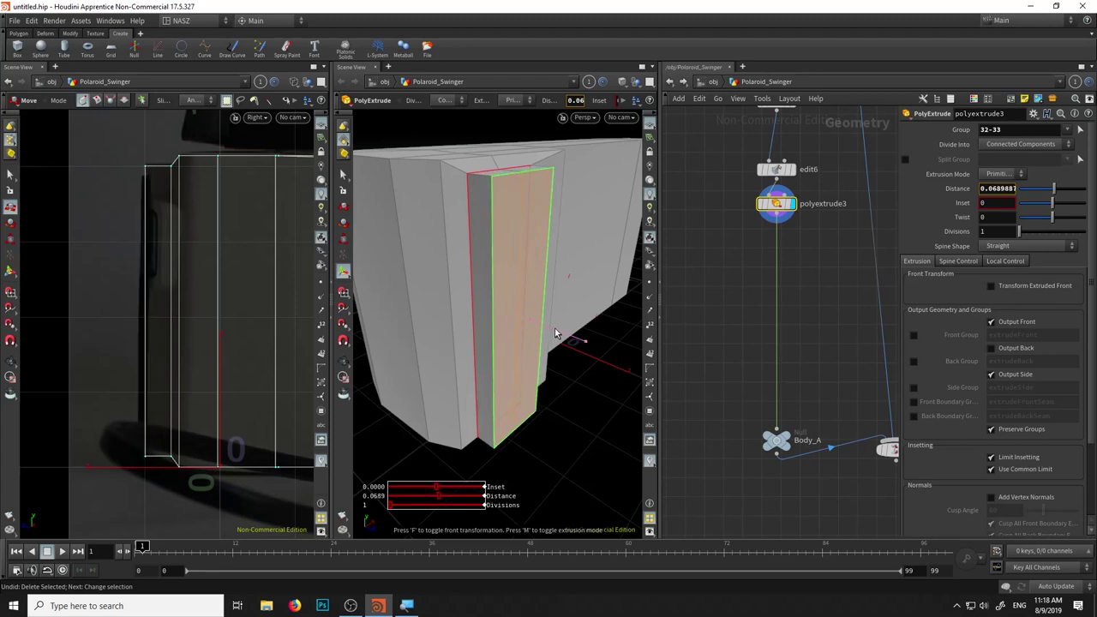
key(Escape)
mouse_move(555, 334)
mouse_down()
mouse_move(516, 252)
mouse_move(426, 335)
mouse_move(477, 320)
mouse_up()
key(Return)
Move the strip's corner points in Top view to follow the reference image
key(space+2)
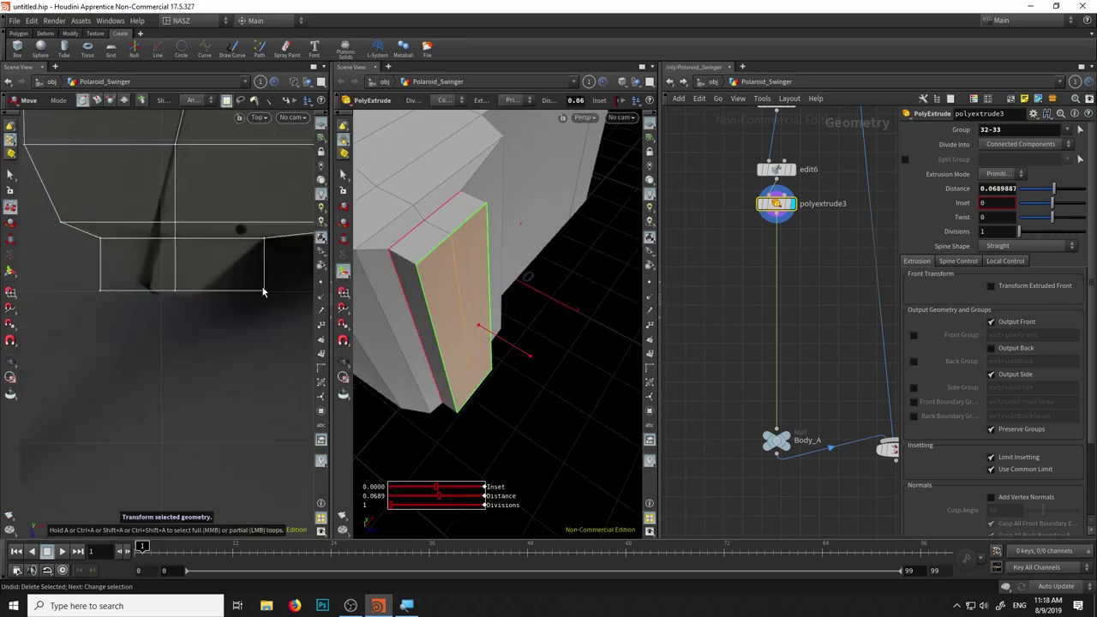
drag(214, 239, 179, 294)
right_click(249, 125)
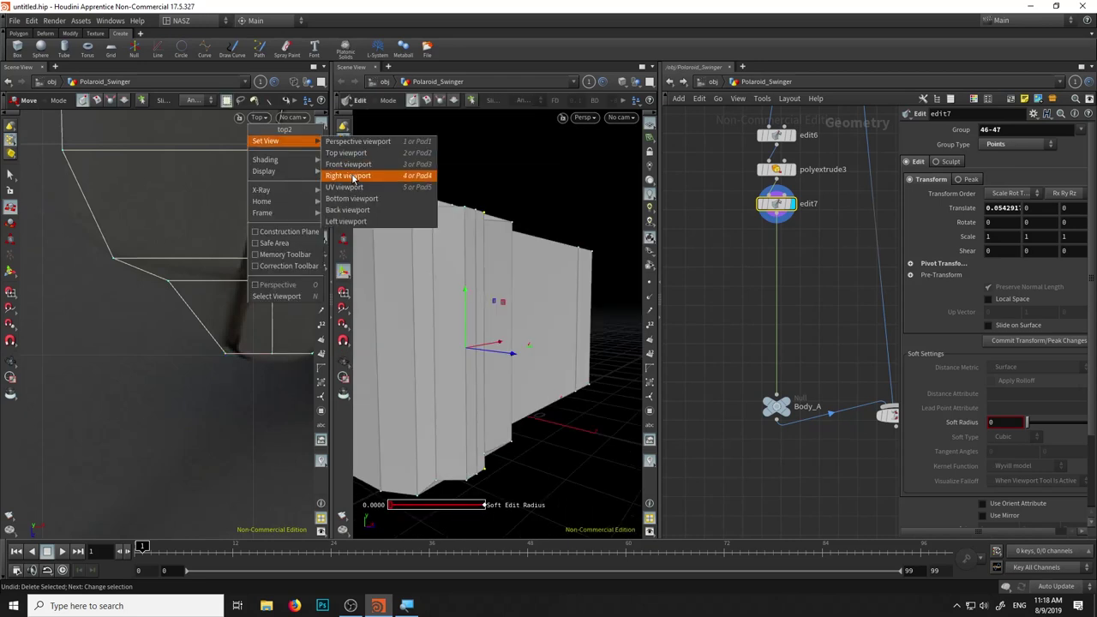
click(350, 165)
key(d)
drag(446, 291, 405, 320)
key(space+2)
drag(231, 362, 228, 298)
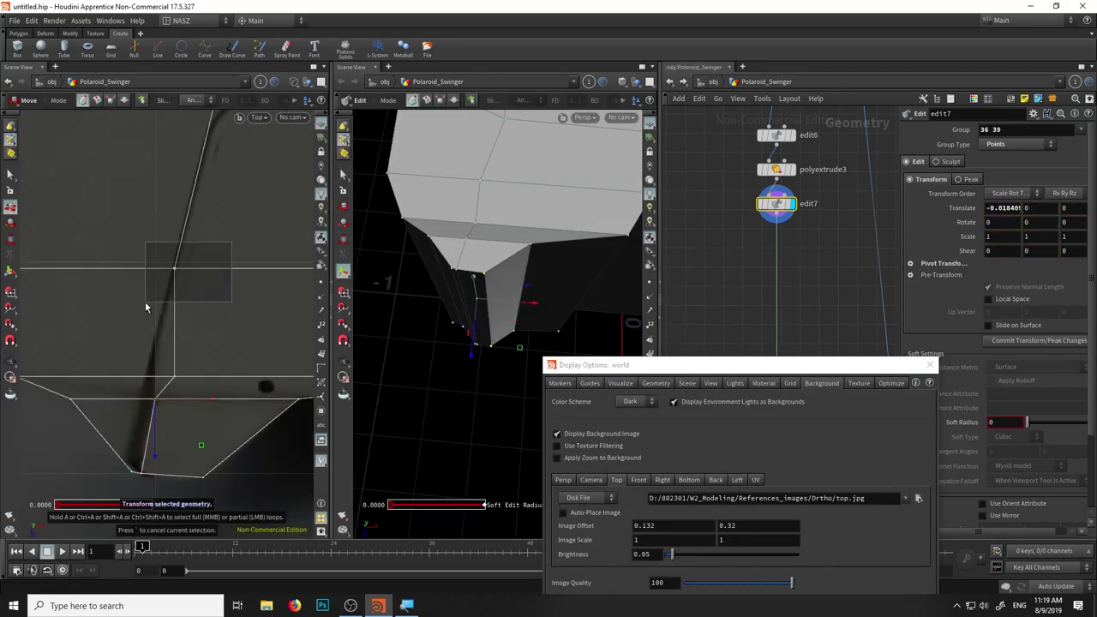
middle_drag(228, 297, 197, 257)
drag(463, 282, 428, 350)
drag(176, 335, 262, 306)
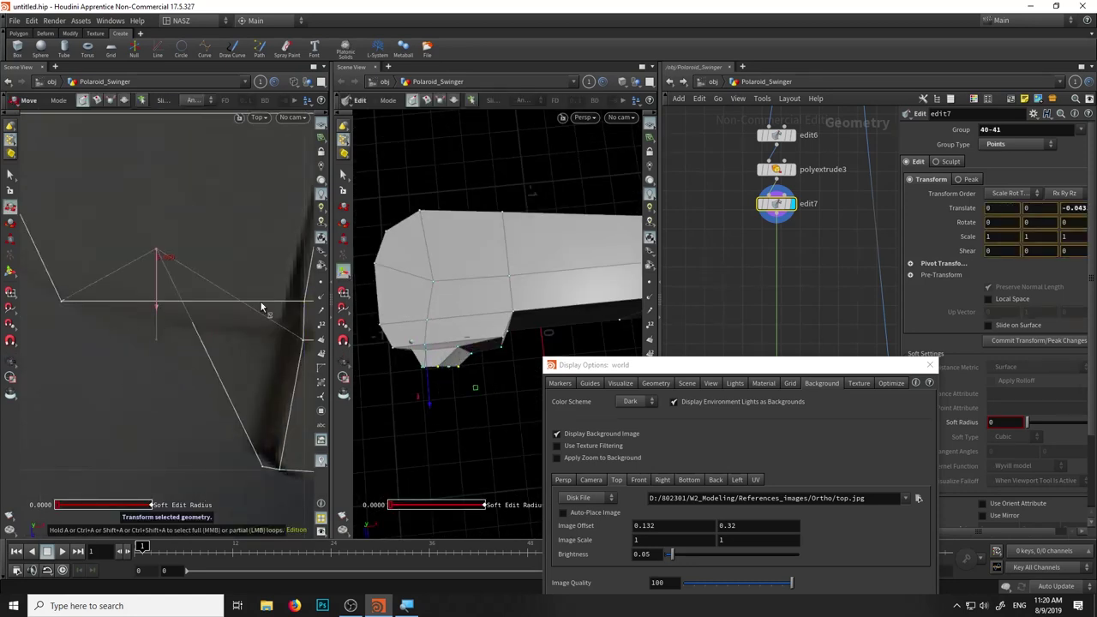
Cut an edge loop with PolySplit and move its points outward along X
key(Tab)
text(polysplit)
key(Return)
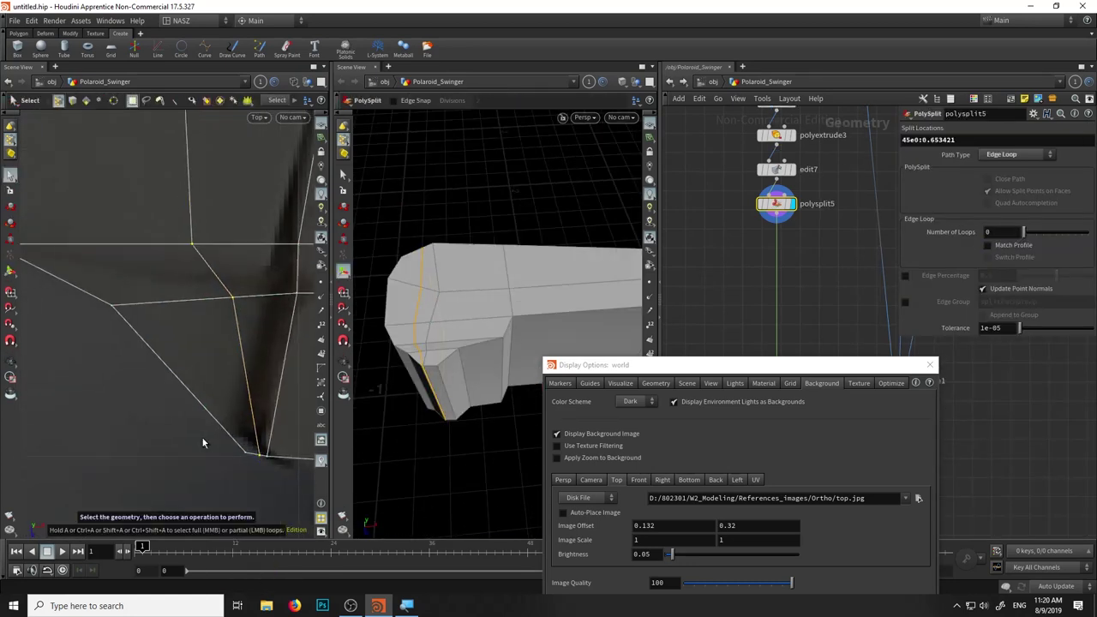
key(t)
scroll(214, 444, down, 2)
scroll(223, 445, up, 2)
click(262, 311)
drag(261, 311, 213, 372)
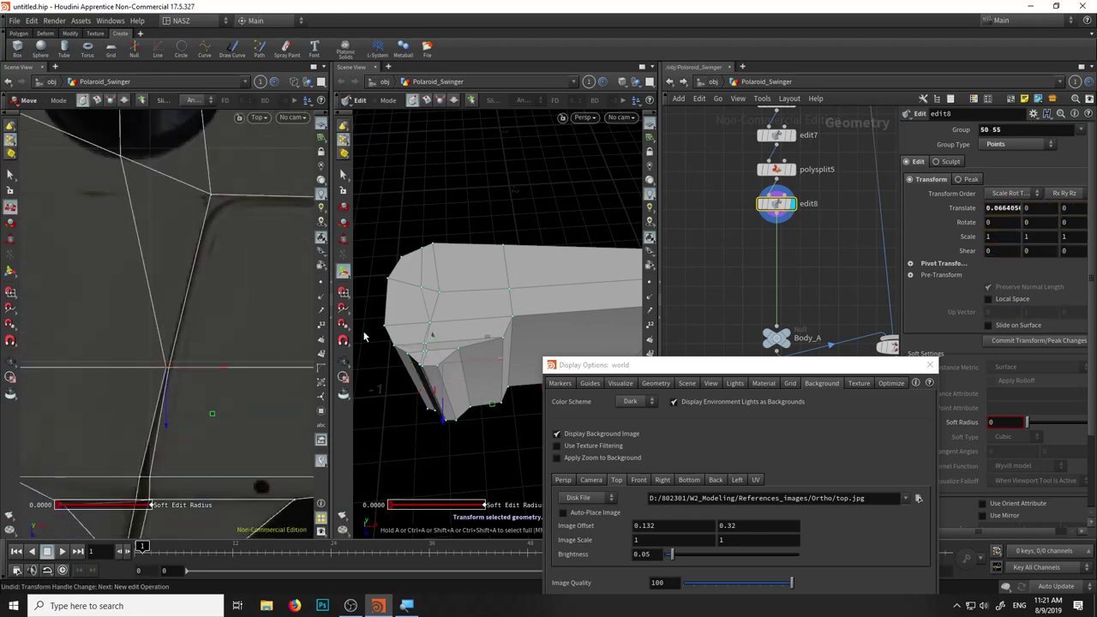
mouse_move(190, 275)
middle_down()
mouse_move(245, 236)
mouse_move(158, 346)
middle_up()
scroll(171, 347, up, 2)
scroll(137, 369, down, 3)
Add a second edge loop across the body and close the display options
key(Tab)
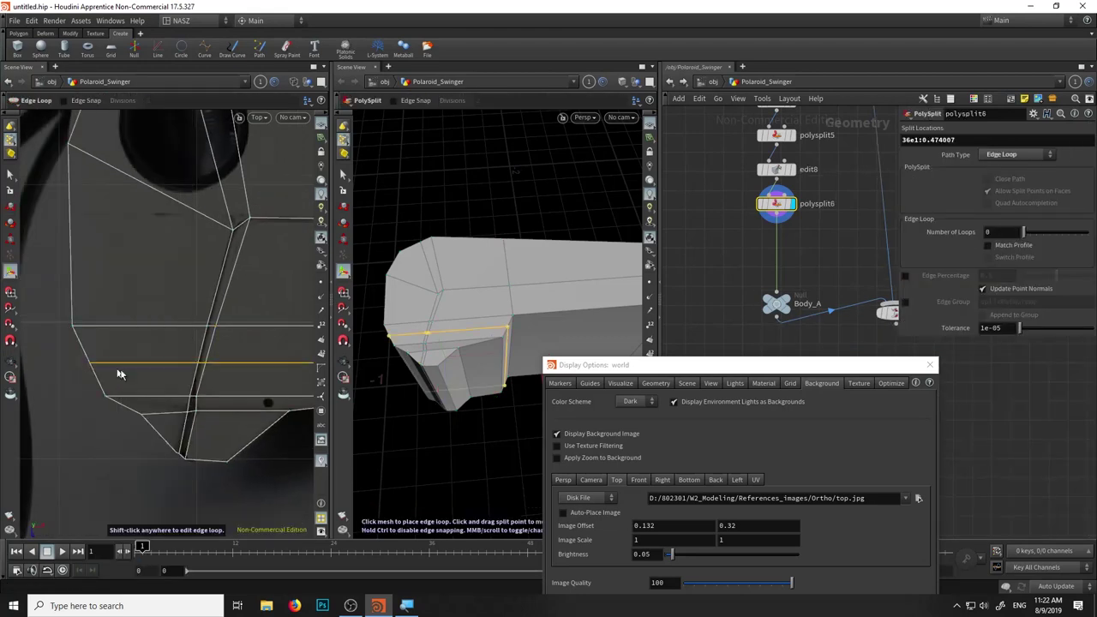
click(119, 374)
key(t)
scroll(210, 409, down, 3)
scroll(448, 334, up, 3)
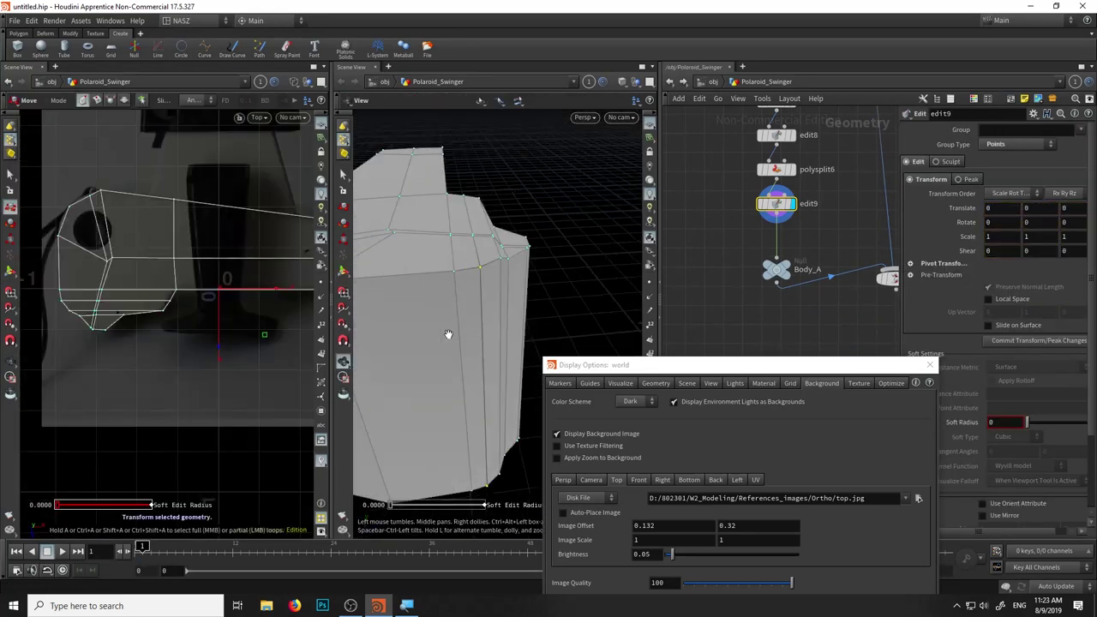
drag(447, 334, 480, 283)
click(930, 364)
scroll(268, 228, up, 1)
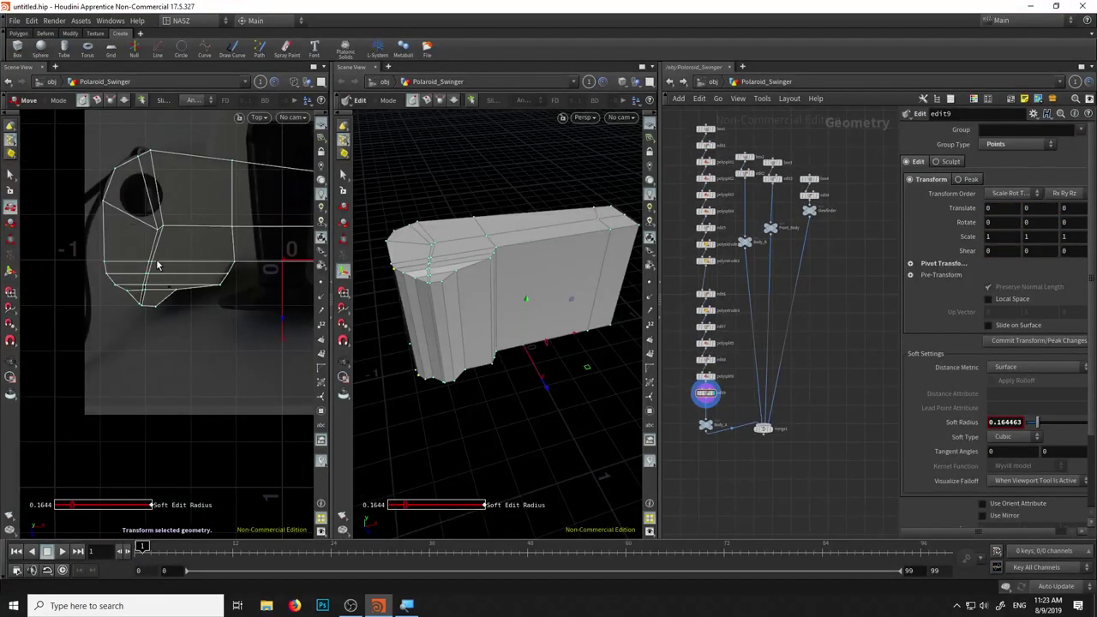
Nudge two points to fit the reference and cut a PolySplit edge loop along the top
scroll(163, 248, up, 3)
mouse_move(167, 212)
mouse_down()
mouse_move(187, 358)
mouse_move(219, 293)
mouse_up()
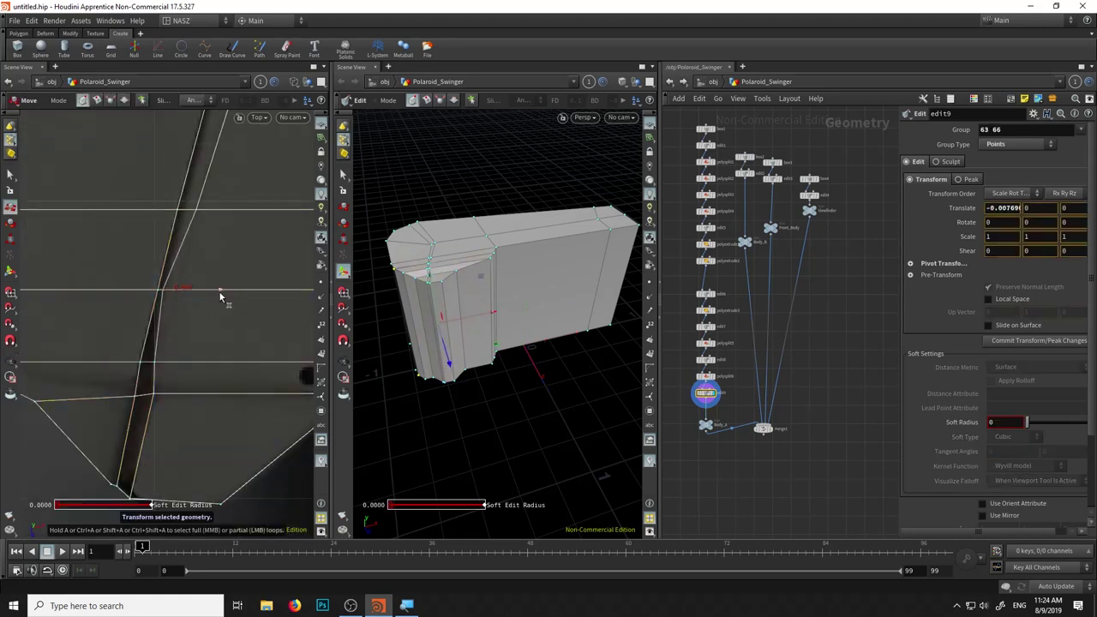
key(Tab)
click(249, 562)
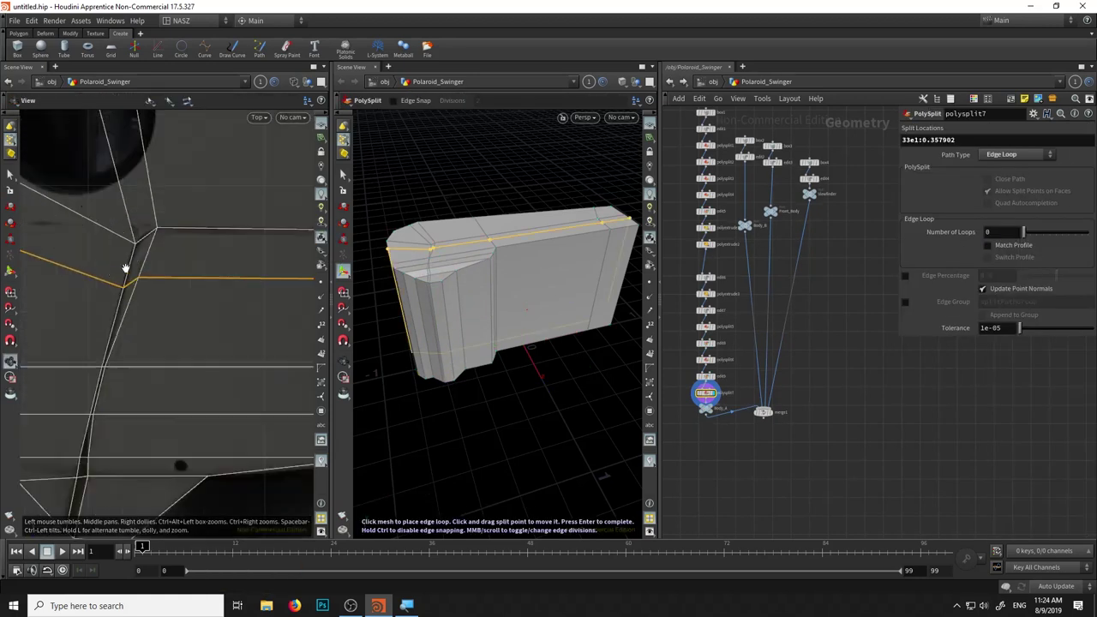
click(123, 264)
Undo back through the loop and point edits, redo them all, then orbit to inspect
key(ctrl+z)
key(ctrl+z)
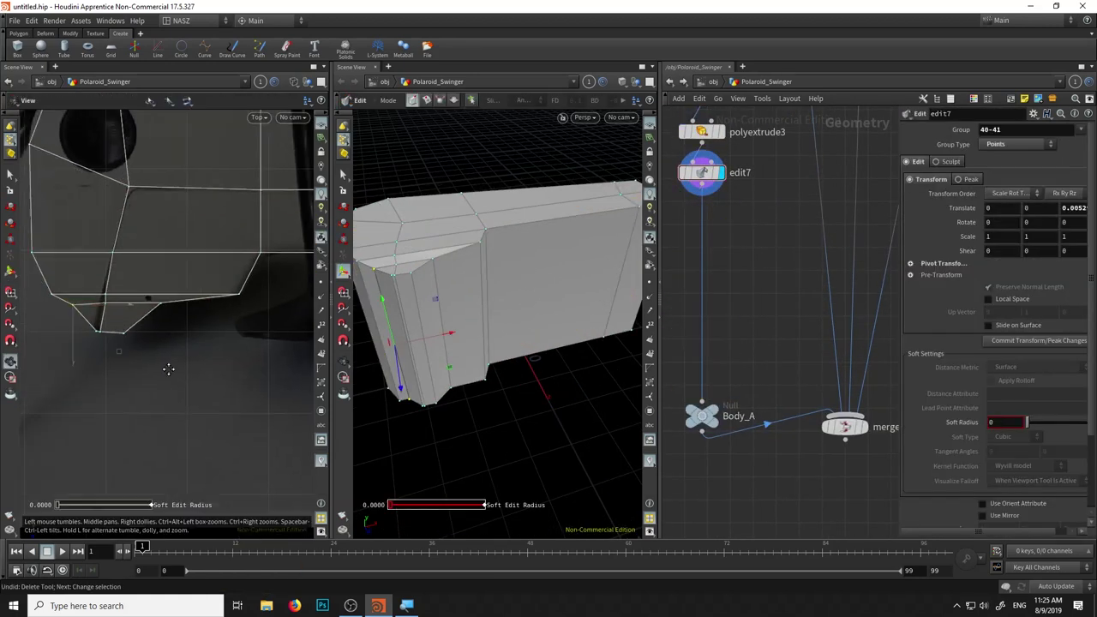
key(ctrl+z)
key(ctrl+z)
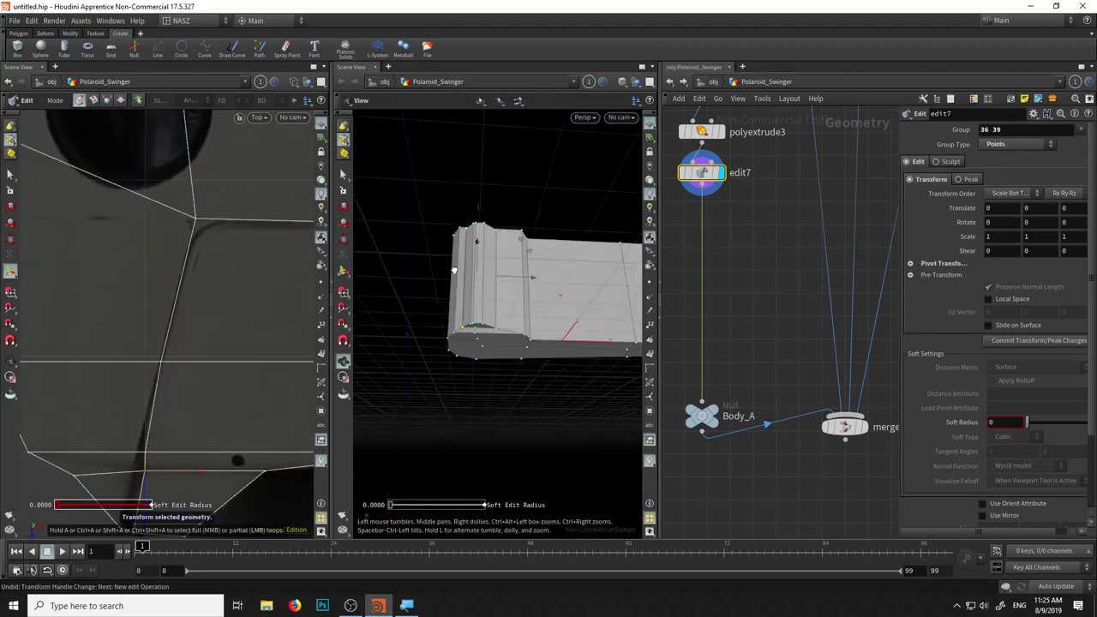
key(ctrl+z)
key(ctrl+z)
key(ctrl+z)
key(ctrl+y)
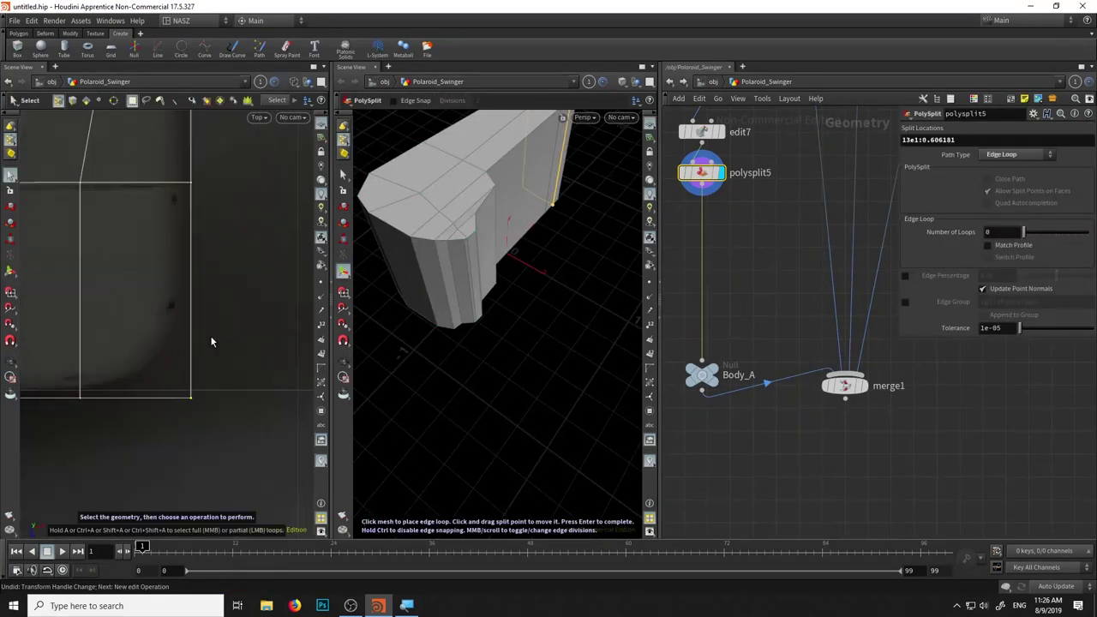
key(ctrl+y)
key(ctrl+y)
key(ctrl+y)
key(ctrl+y)
key(ctrl+y)
key(ctrl+y)
key(ctrl+y)
key(ctrl+y)
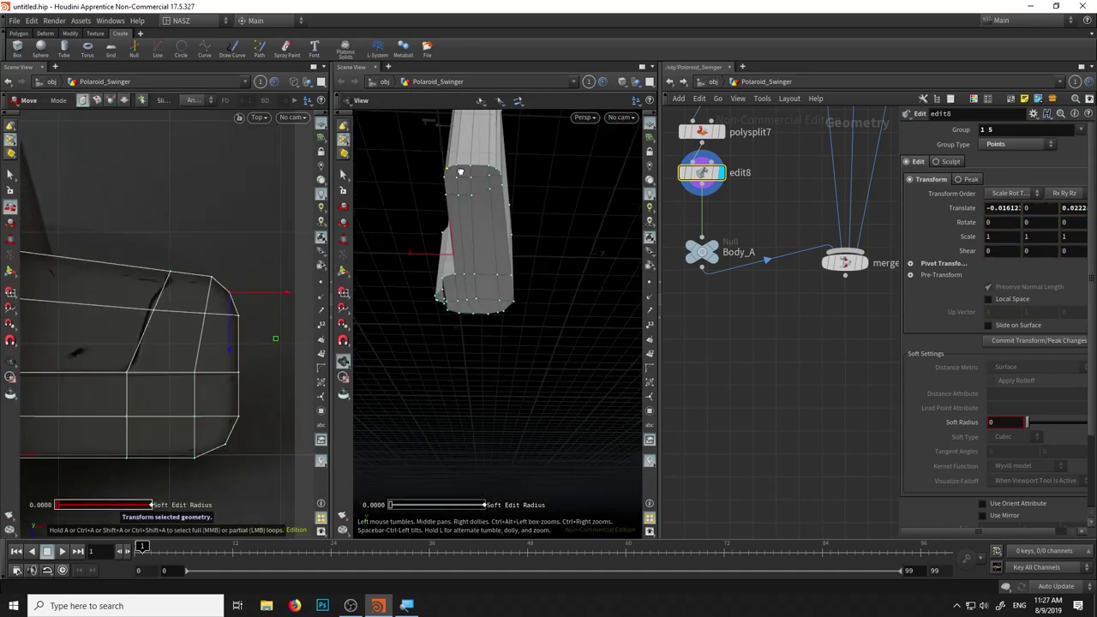
key(ctrl+y)
key(ctrl+y)
key(ctrl+y)
key(ctrl+y)
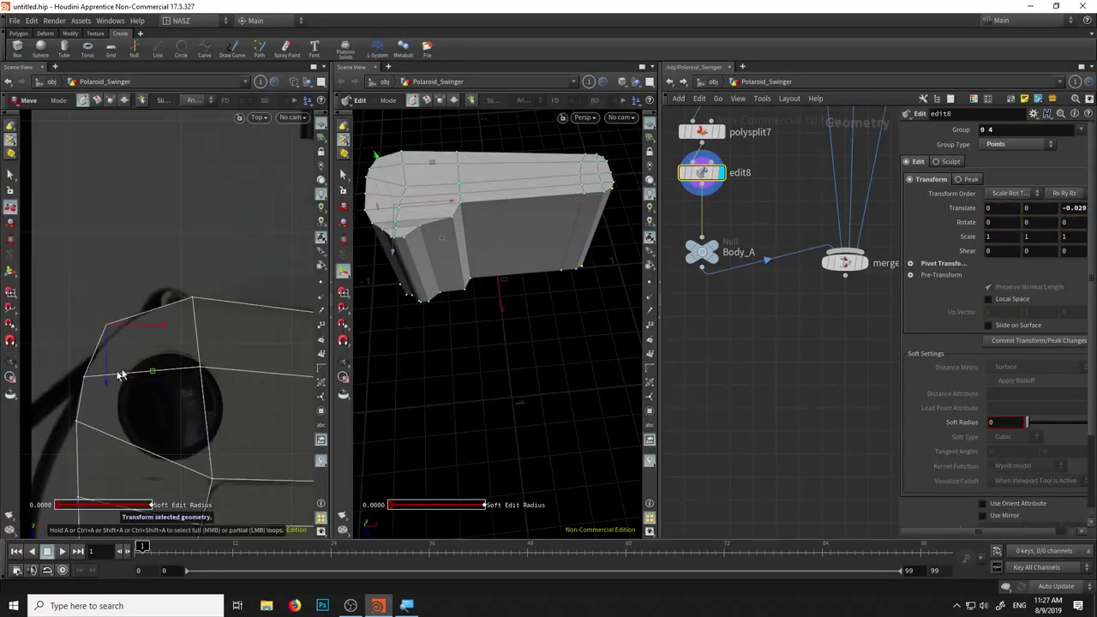
key(ctrl+y)
key(ctrl+y)
key(ctrl+y)
key(ctrl+y)
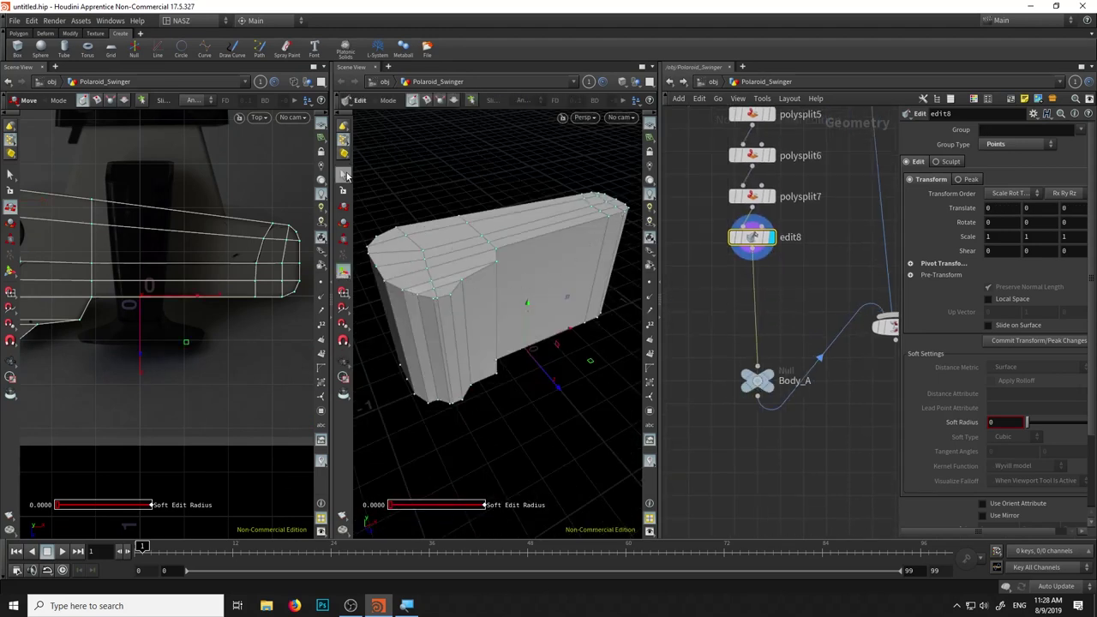
key(Escape)
key(Escape)
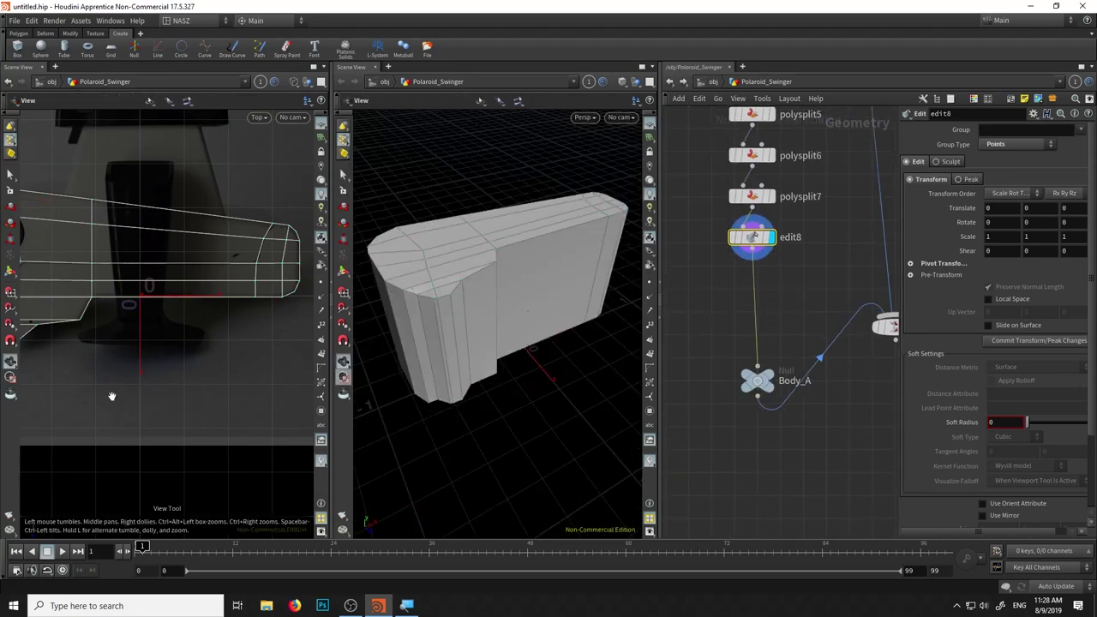
mouse_move(503, 417)
mouse_down()
mouse_move(477, 392)
mouse_move(502, 417)
mouse_move(468, 425)
mouse_move(480, 434)
mouse_up()
key(Tab)
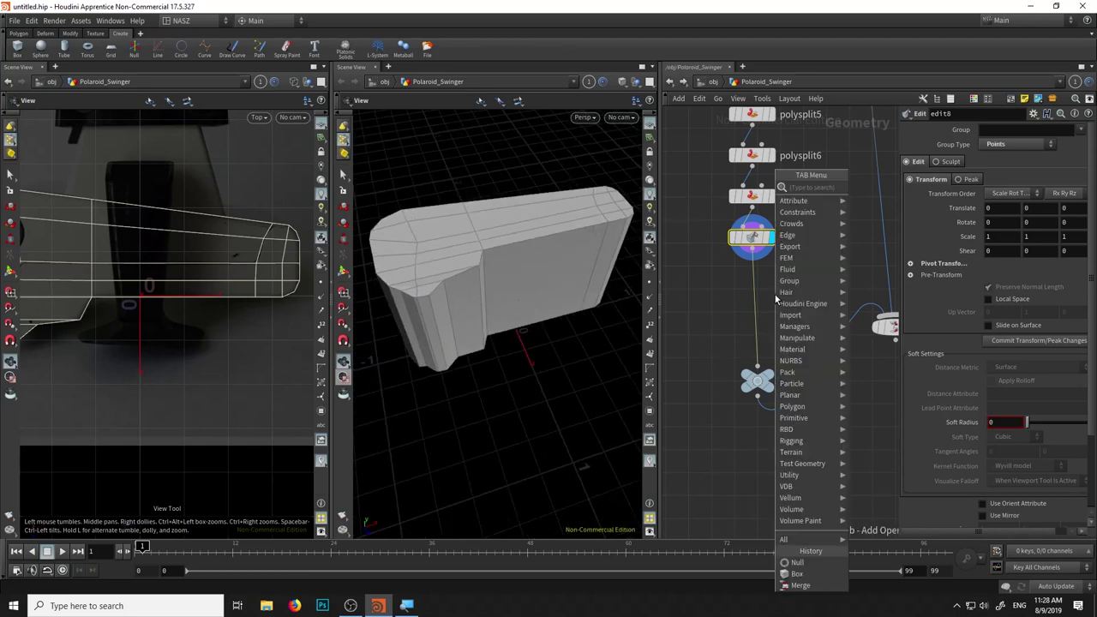
text(su)
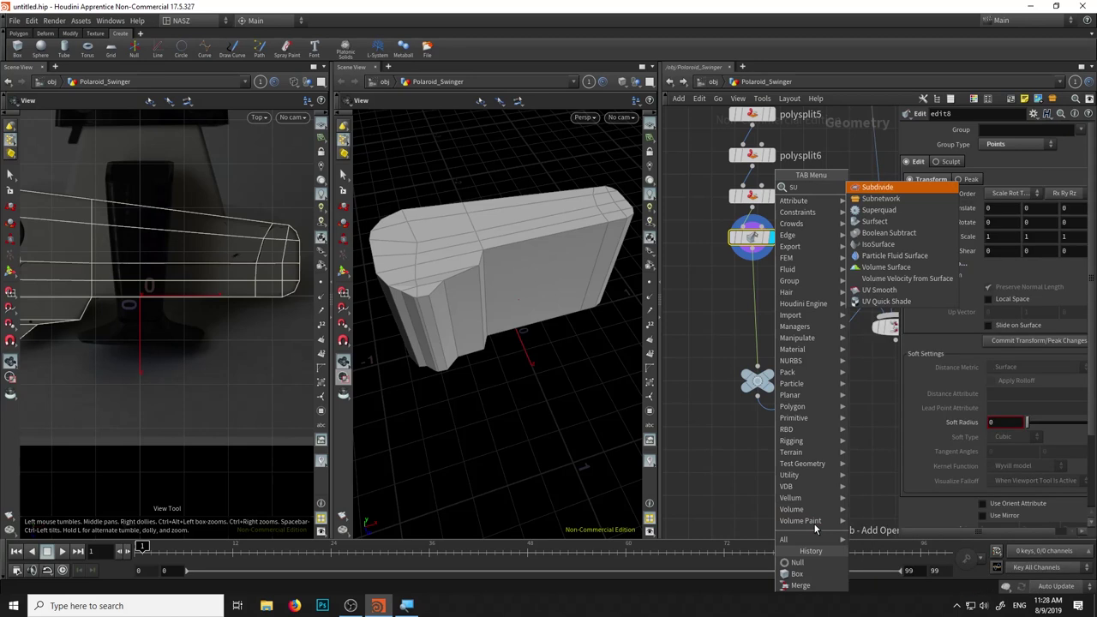
text(b)
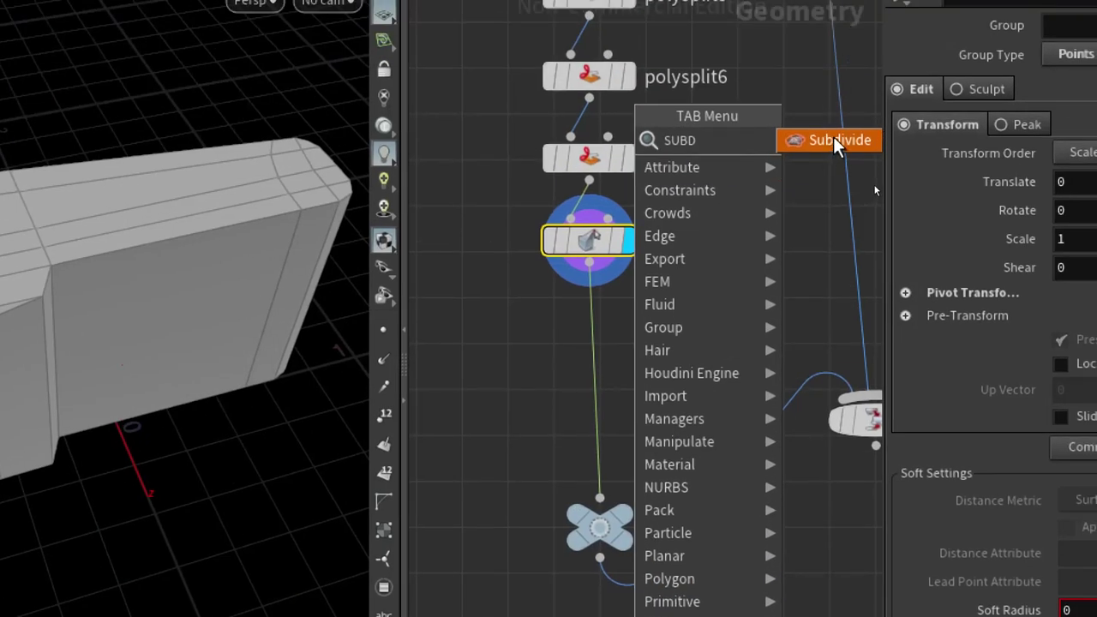
click(833, 140)
click(596, 353)
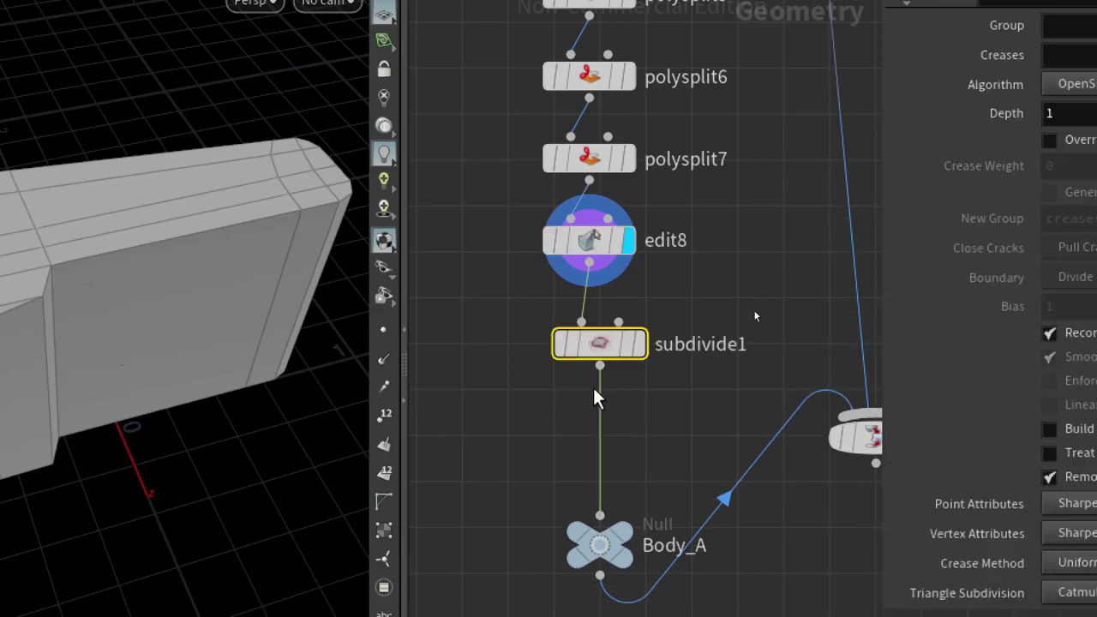
click(638, 344)
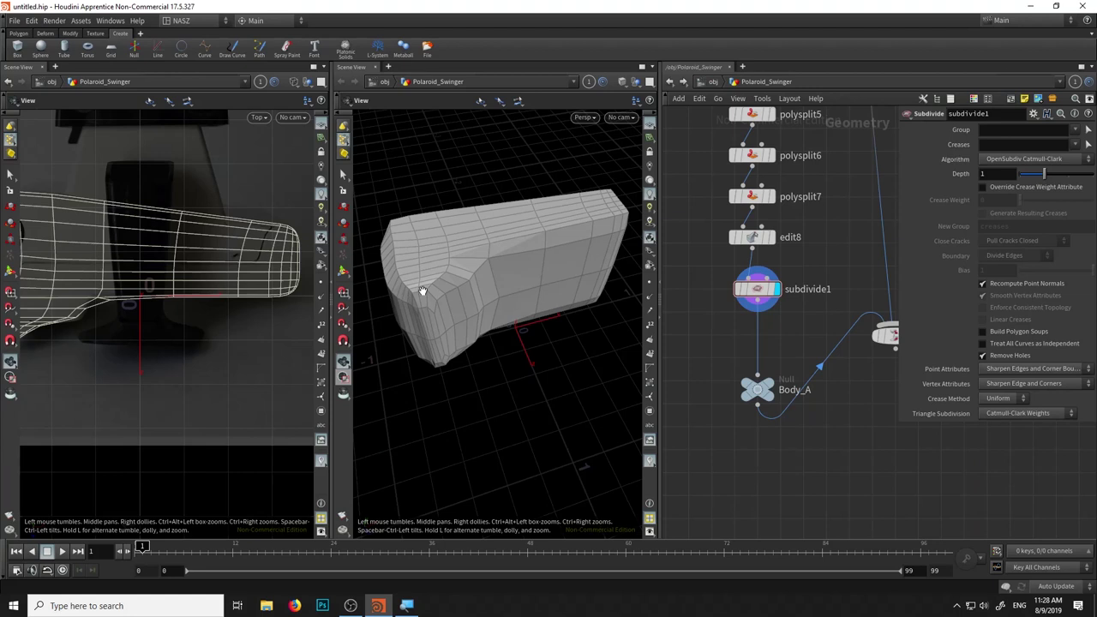
mouse_move(545, 247)
mouse_down()
mouse_move(472, 240)
mouse_move(459, 212)
mouse_move(617, 214)
mouse_move(550, 254)
mouse_move(539, 228)
mouse_move(543, 245)
mouse_move(575, 220)
mouse_move(526, 228)
mouse_move(595, 188)
mouse_move(579, 219)
mouse_up()
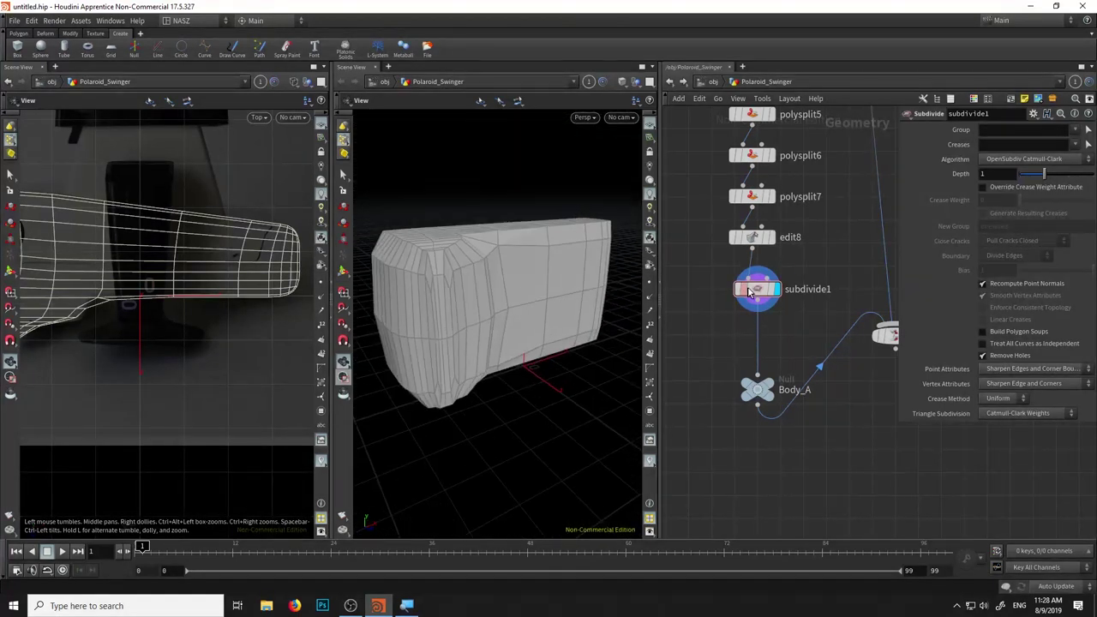
mouse_move(573, 277)
mouse_down()
mouse_move(570, 300)
mouse_move(558, 286)
mouse_move(505, 300)
mouse_move(490, 325)
mouse_move(577, 318)
mouse_move(544, 334)
mouse_move(522, 326)
mouse_move(531, 318)
mouse_up()
click(1068, 174)
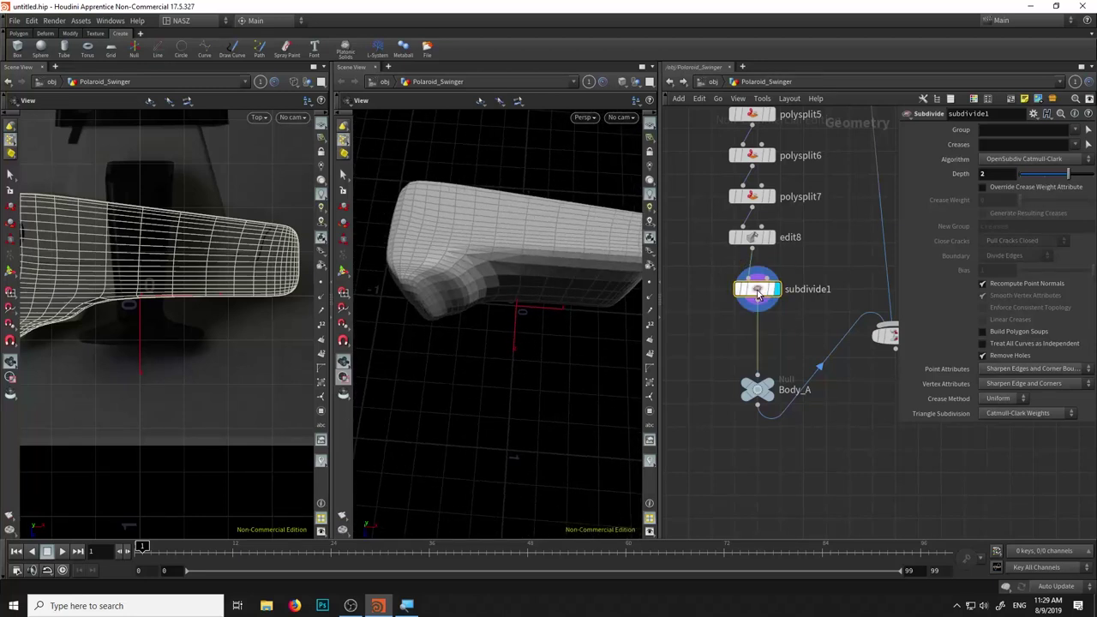
key(Delete)
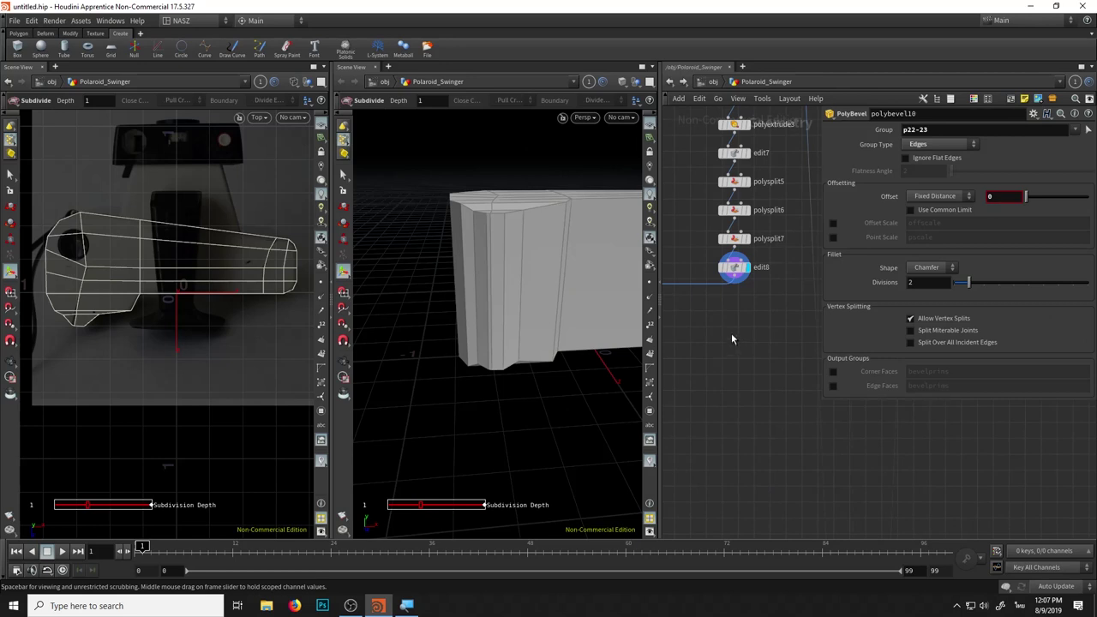
Add another edge loop around the camera body
key(Tab)
key(Tab)
click(567, 539)
click(523, 213)
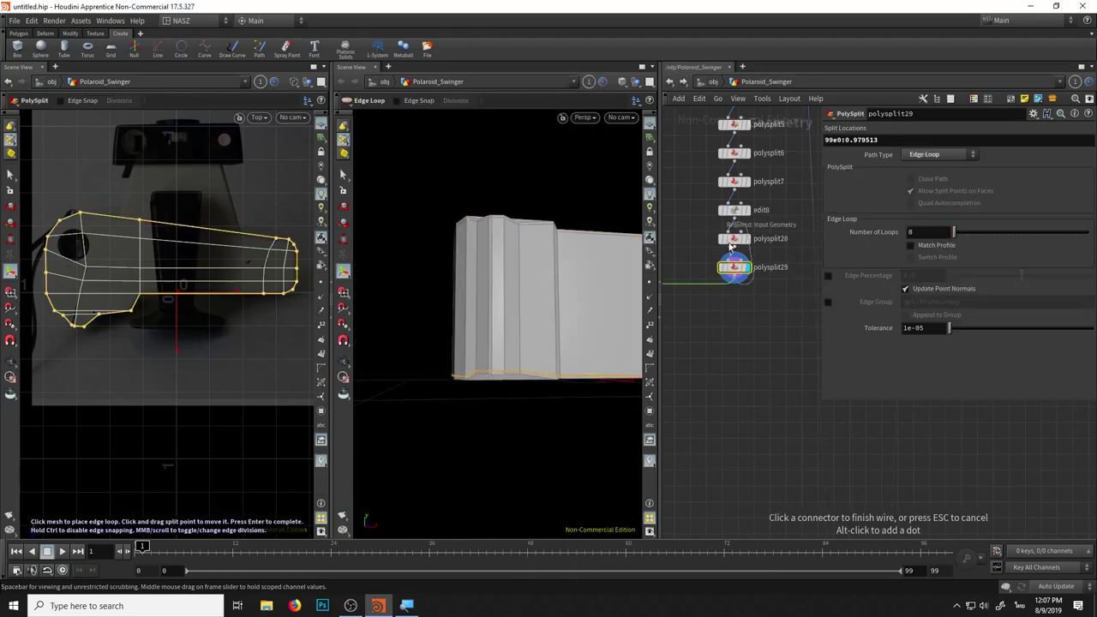
Add a Subdivide node, subdivide3, below polysplit29 at the end of the chain
key(Tab)
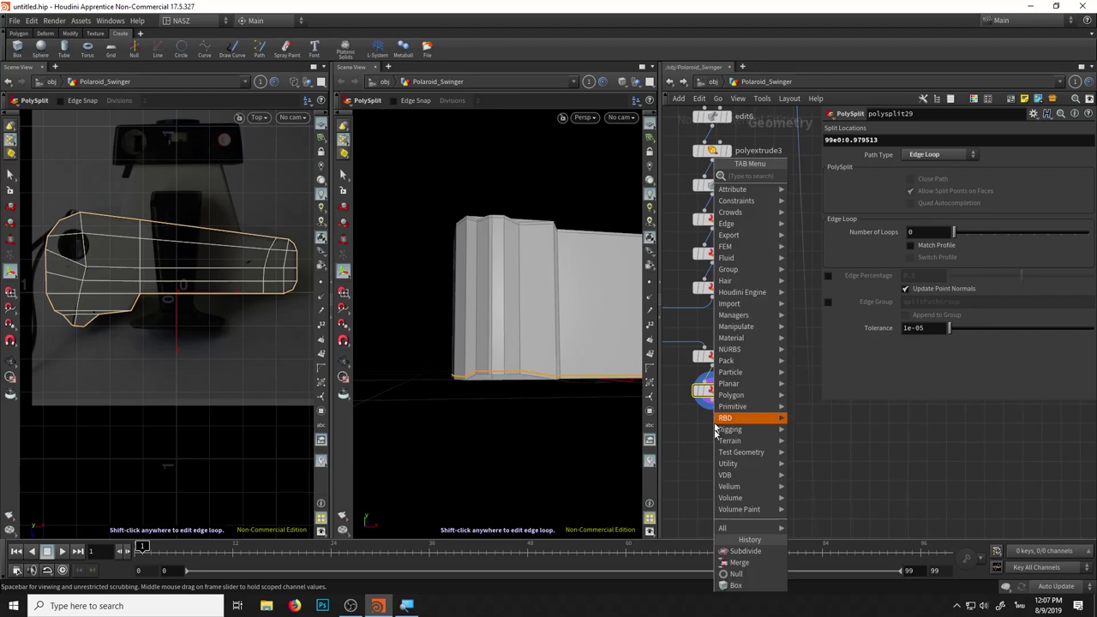
click(745, 550)
click(711, 425)
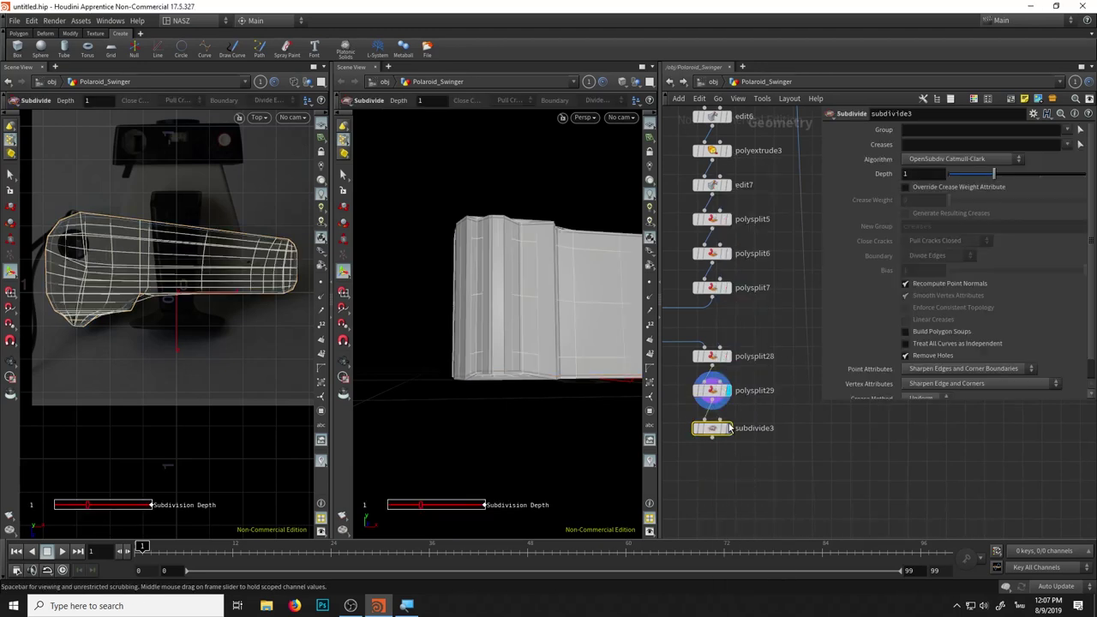
scroll(504, 314, down, 2)
mouse_move(504, 314)
mouse_down()
mouse_move(514, 318)
mouse_move(497, 252)
mouse_move(506, 335)
mouse_move(553, 316)
mouse_move(517, 326)
mouse_move(560, 358)
mouse_move(479, 359)
mouse_move(368, 326)
mouse_up()
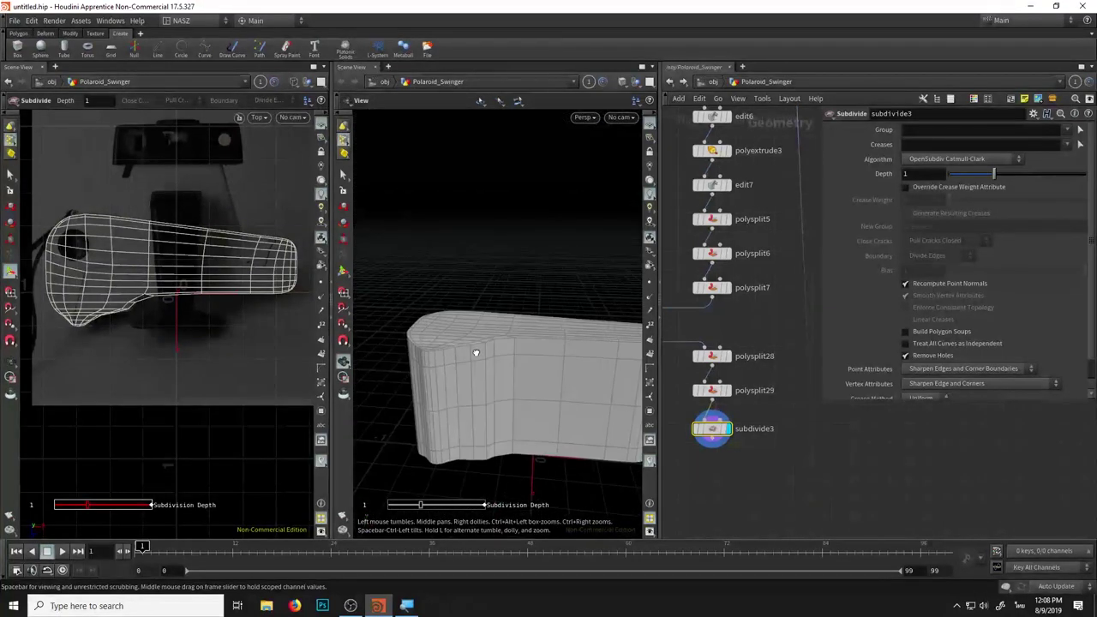
scroll(140, 300, up, 3)
scroll(137, 303, up, 2)
scroll(139, 299, down, 2)
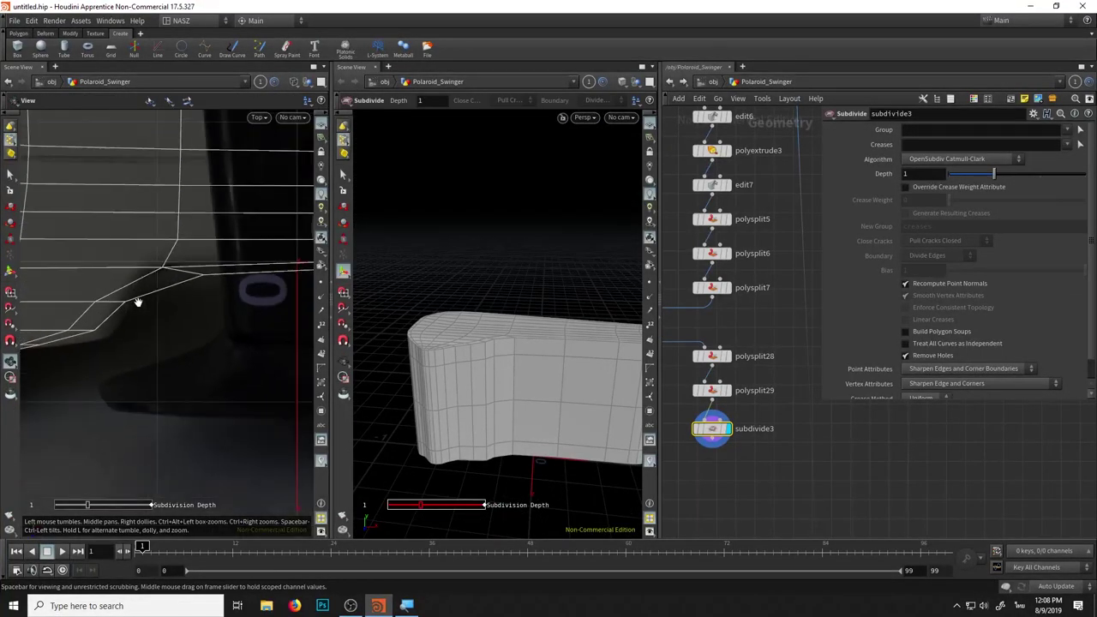
scroll(144, 301, down, 2)
scroll(146, 304, down, 3)
scroll(152, 324, down, 1)
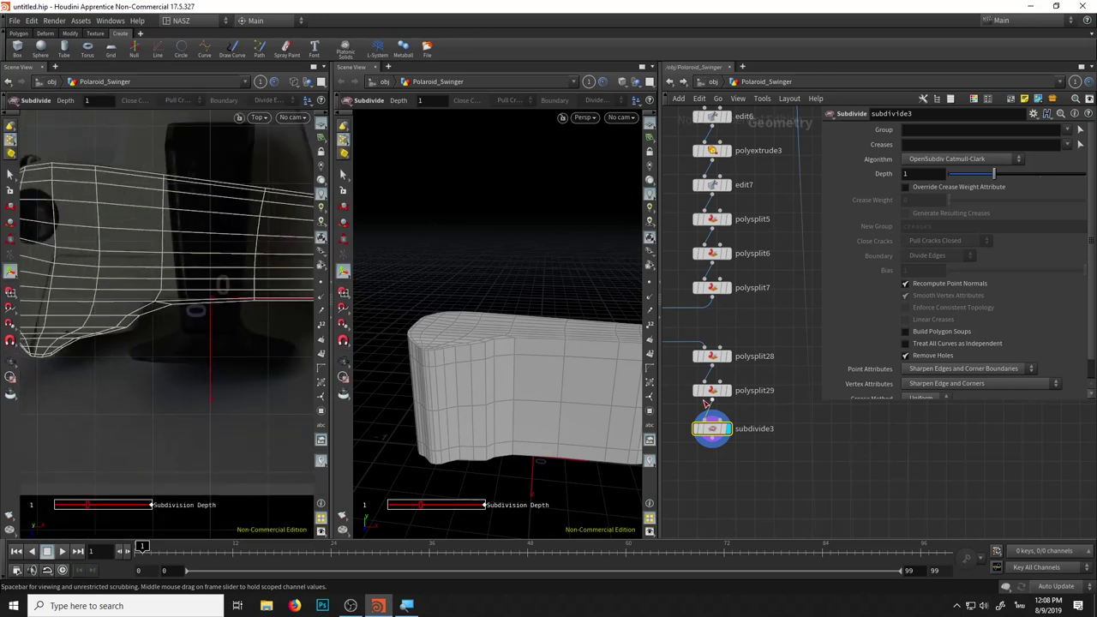
Return to the polysplit29 edge loop and move subdivide3 further down the network
click(710, 391)
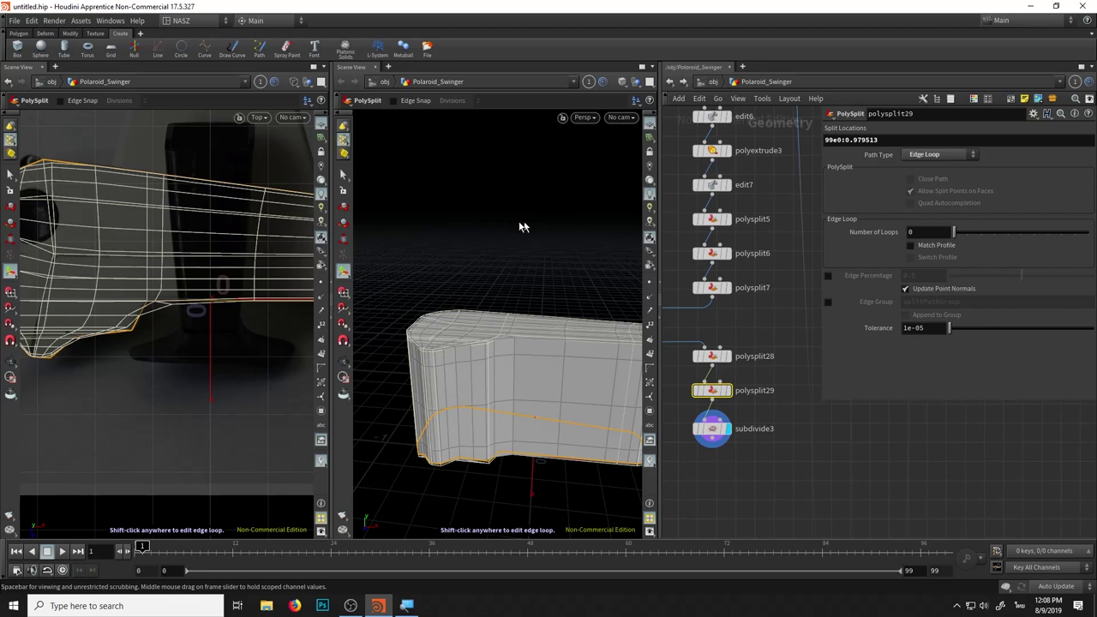
scroll(142, 251, up, 3)
scroll(183, 311, up, 3)
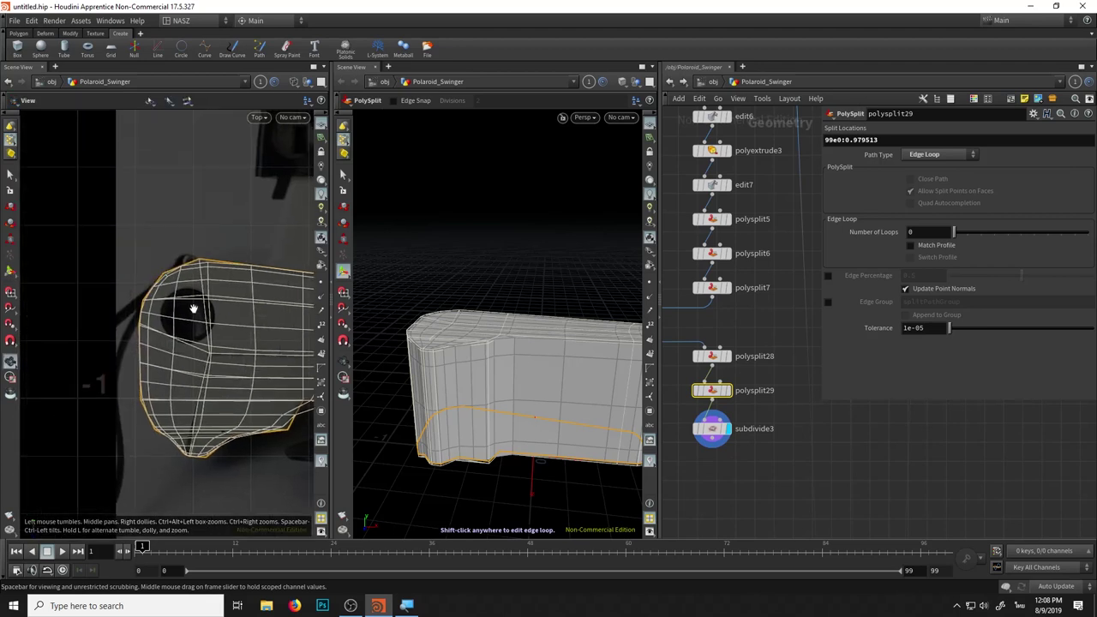
scroll(195, 308, down, 3)
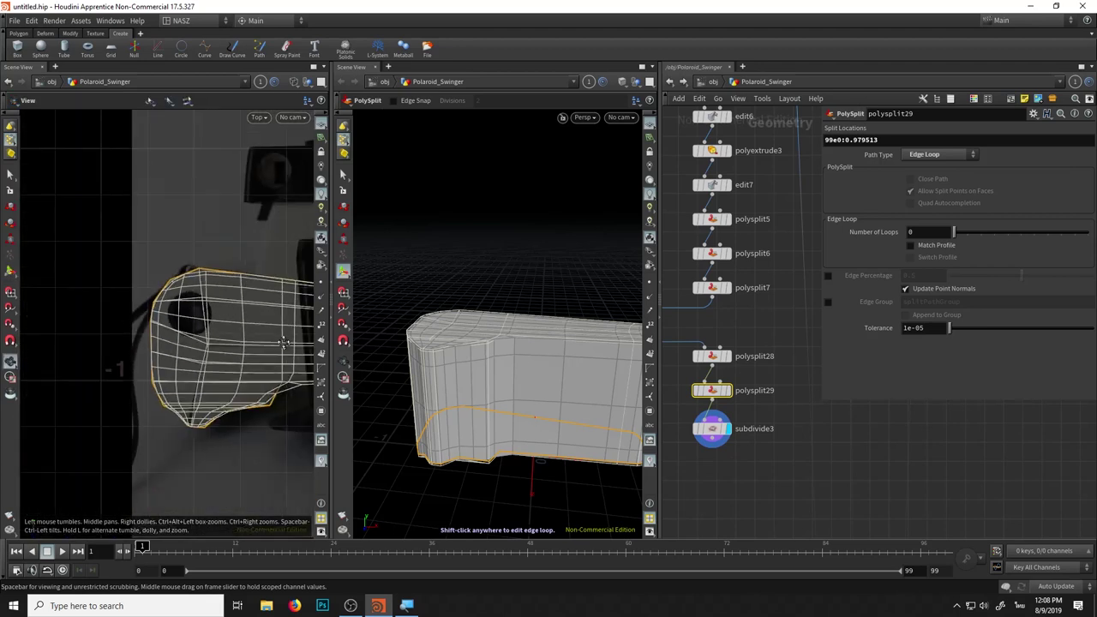
scroll(208, 257, up, 3)
scroll(208, 257, up, 3)
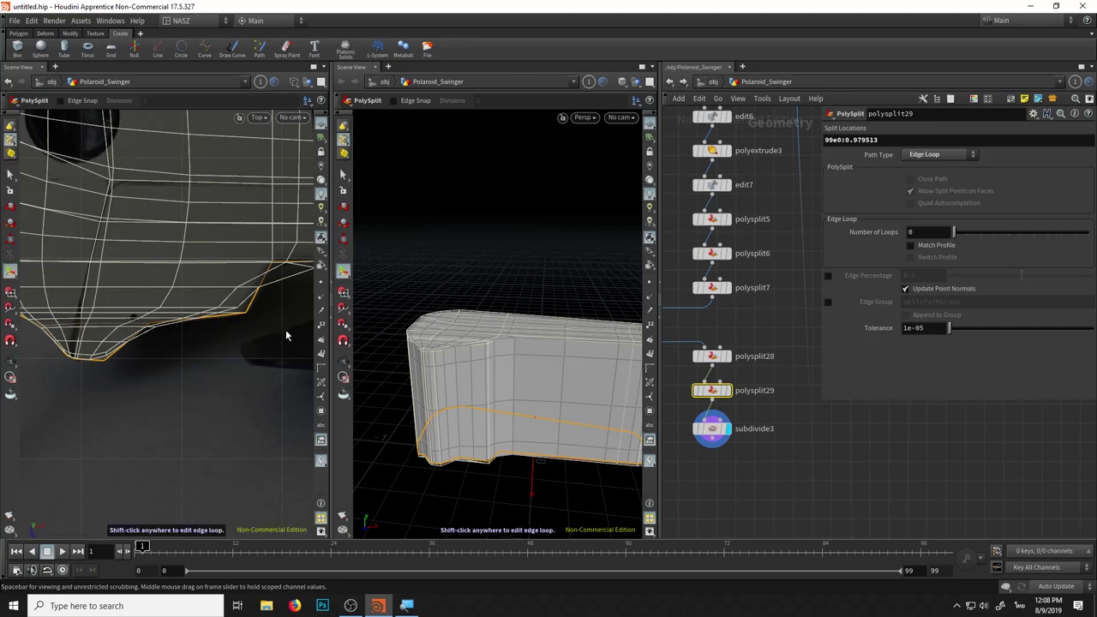
scroll(285, 329, up, 2)
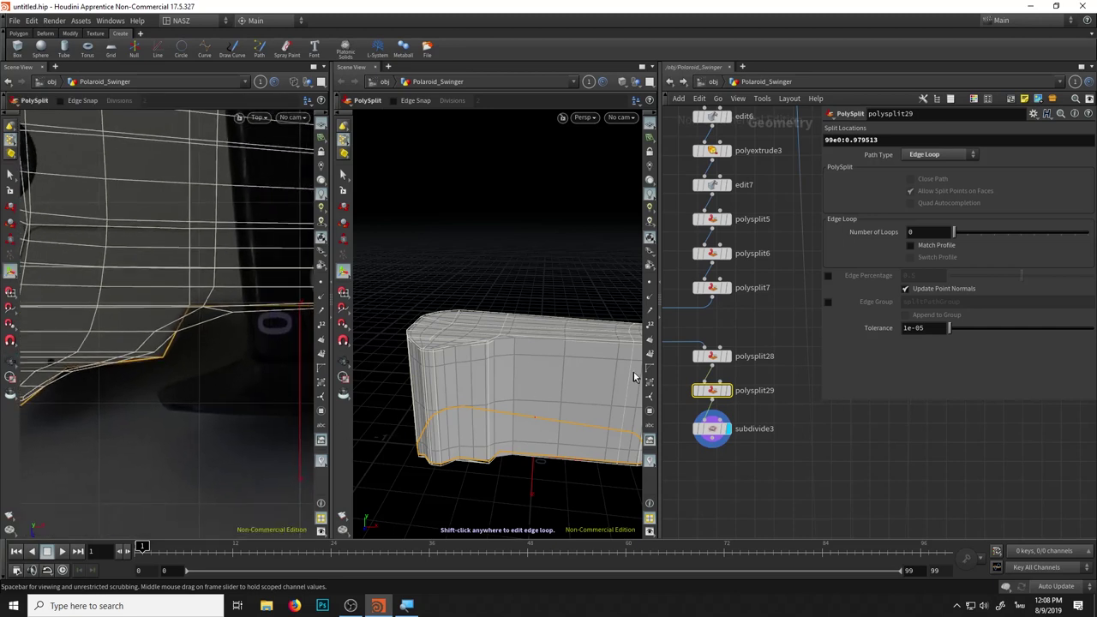
drag(714, 430, 707, 504)
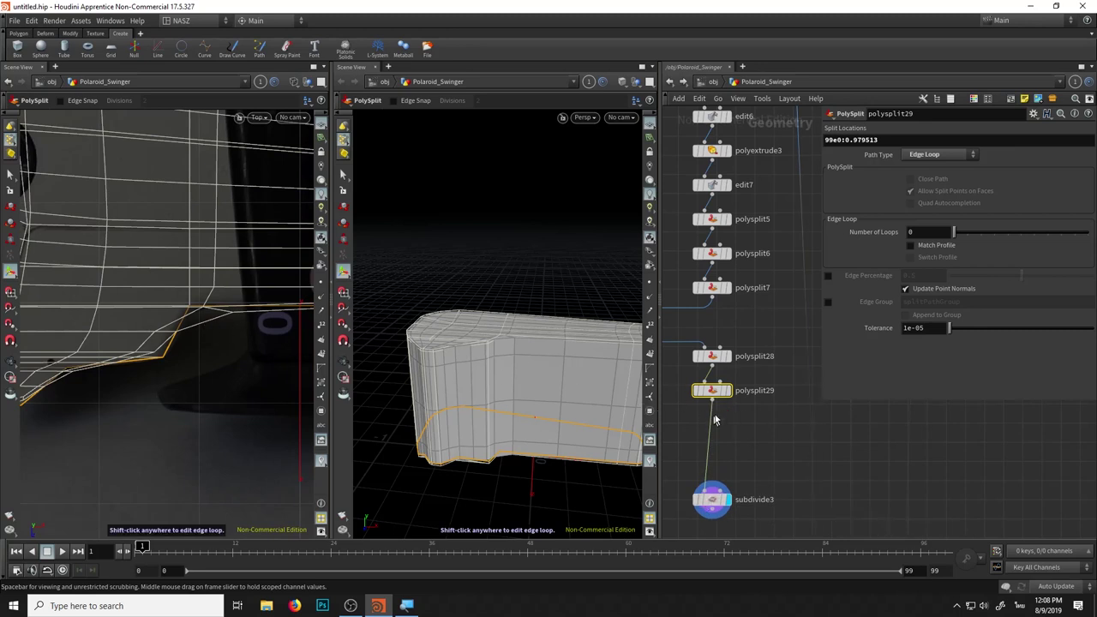
Set subdivide3's template flag and display the polysplit29 mesh again
click(727, 499)
click(718, 394)
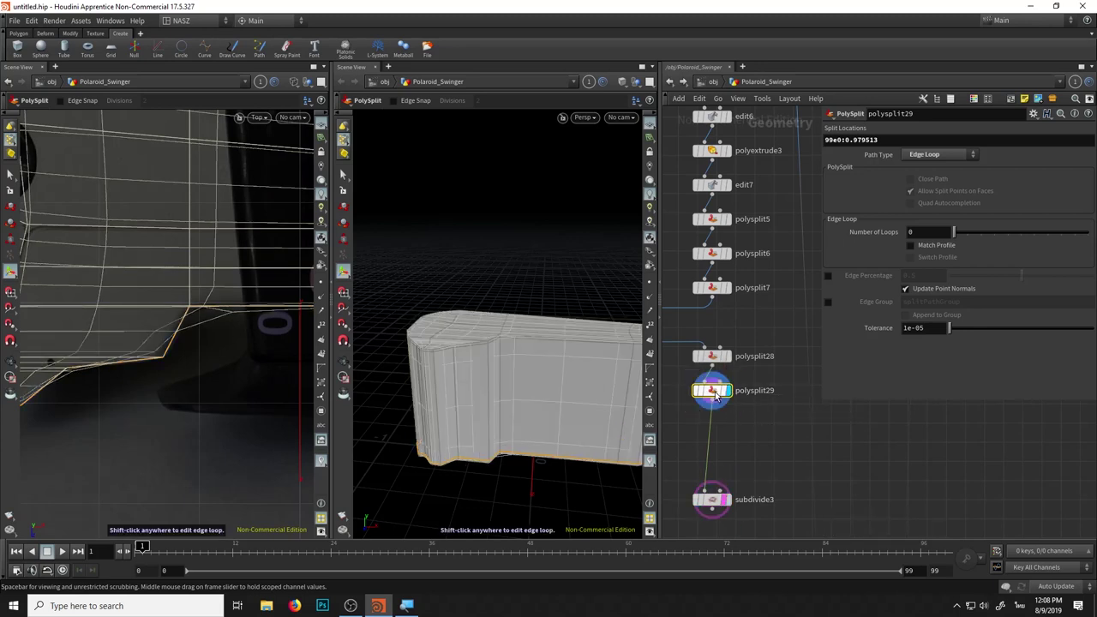
scroll(236, 523, up, 3)
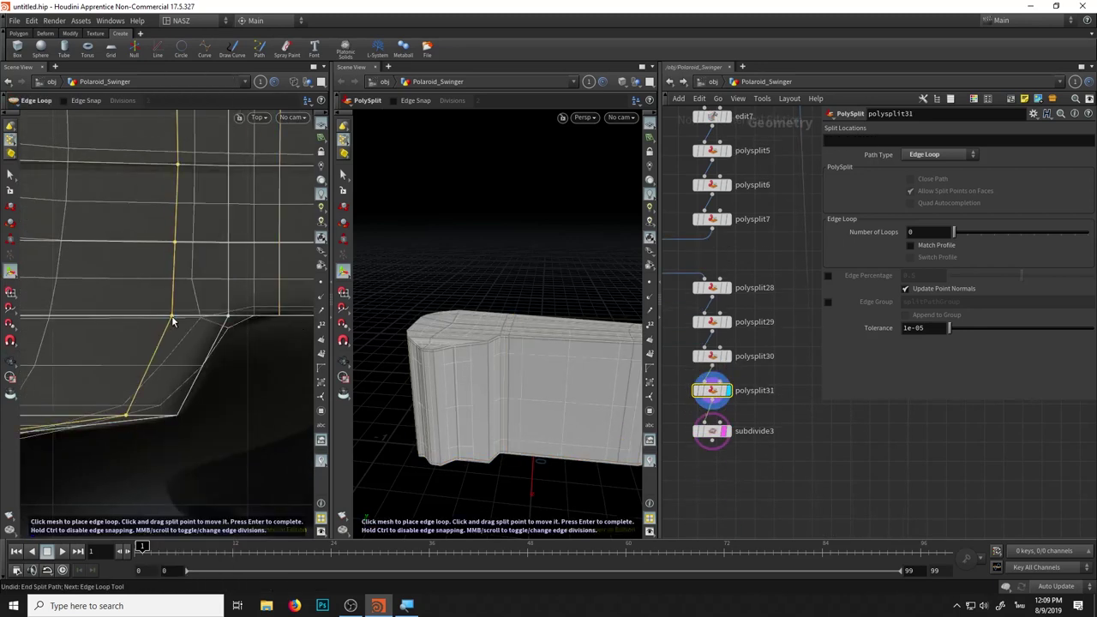
Add a polysplit32 edge loop on the body before subdivide3
click(294, 421)
key(Return)
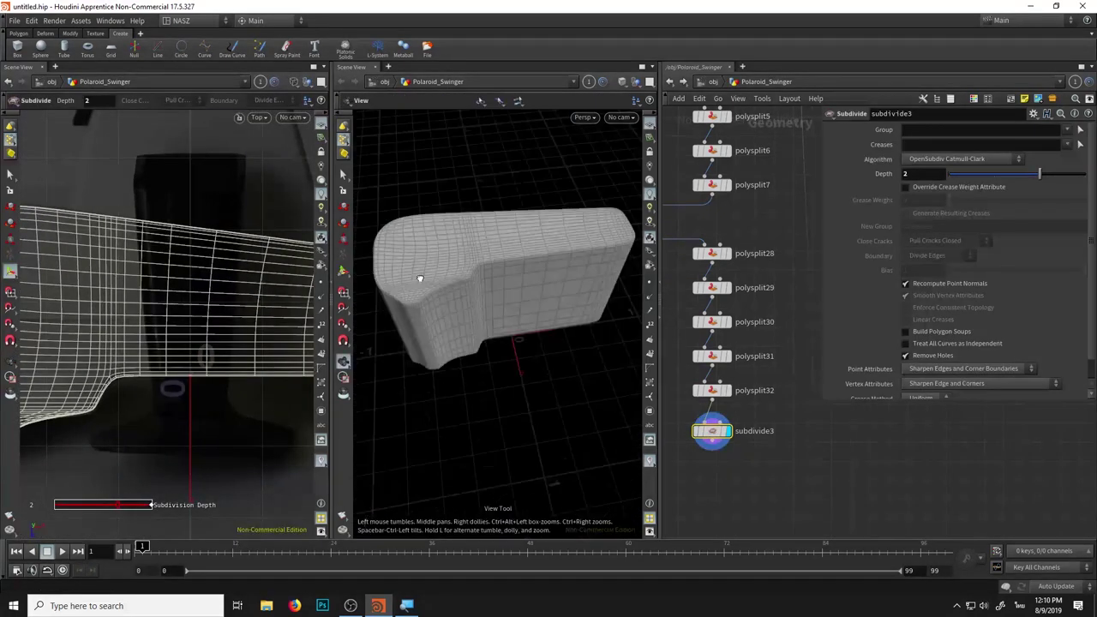
drag(421, 277, 549, 174)
View the body with smooth shading and no wires, at subdivision depth 1
click(623, 81)
click(661, 188)
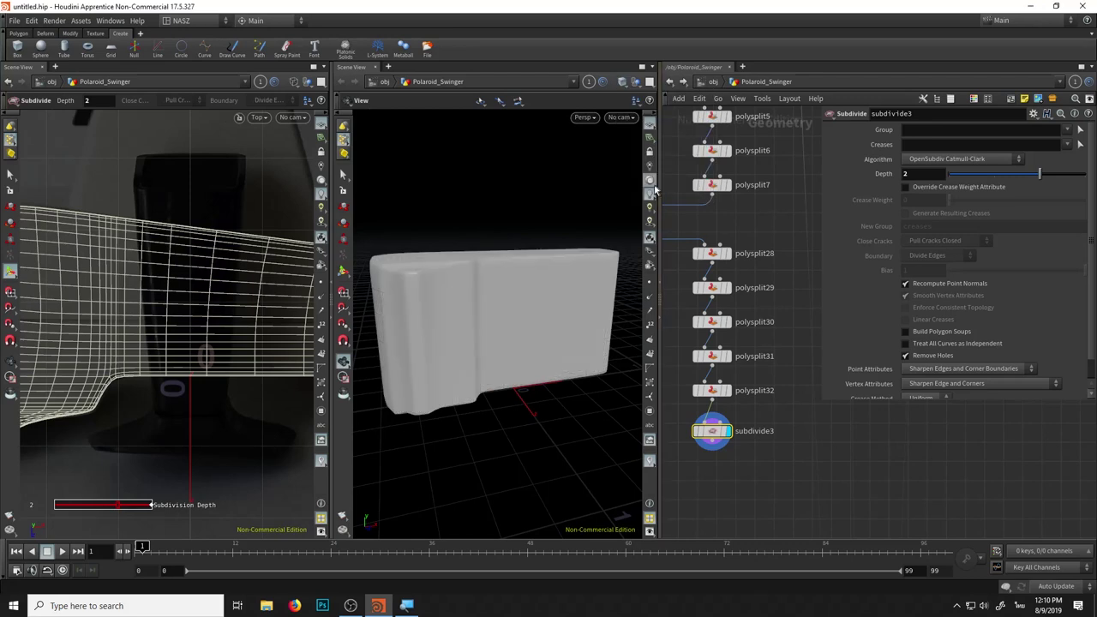
middle_drag(499, 198, 528, 178)
mouse_move(528, 177)
mouse_down()
mouse_move(531, 228)
mouse_move(565, 205)
mouse_move(610, 214)
mouse_move(455, 228)
mouse_move(526, 211)
mouse_move(563, 222)
mouse_move(563, 260)
mouse_move(523, 269)
mouse_move(516, 240)
mouse_move(536, 237)
mouse_up()
drag(1004, 181, 997, 176)
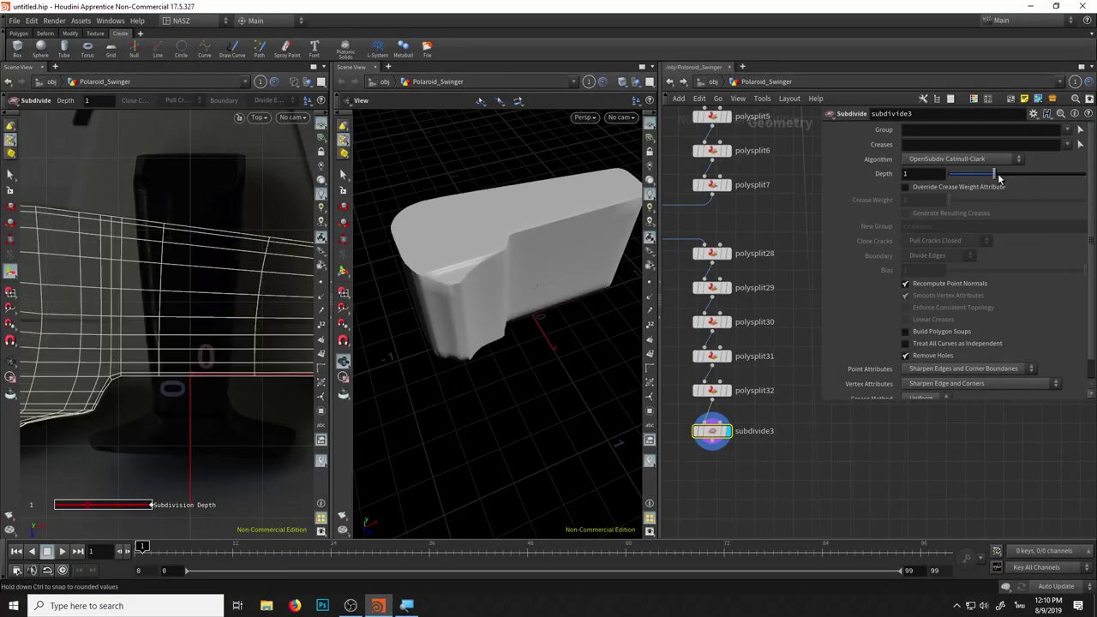
mouse_move(461, 260)
mouse_down()
mouse_move(505, 231)
mouse_move(519, 240)
mouse_move(488, 231)
mouse_move(455, 250)
mouse_move(485, 286)
mouse_move(522, 250)
mouse_move(509, 235)
mouse_move(530, 245)
mouse_move(514, 229)
mouse_up()
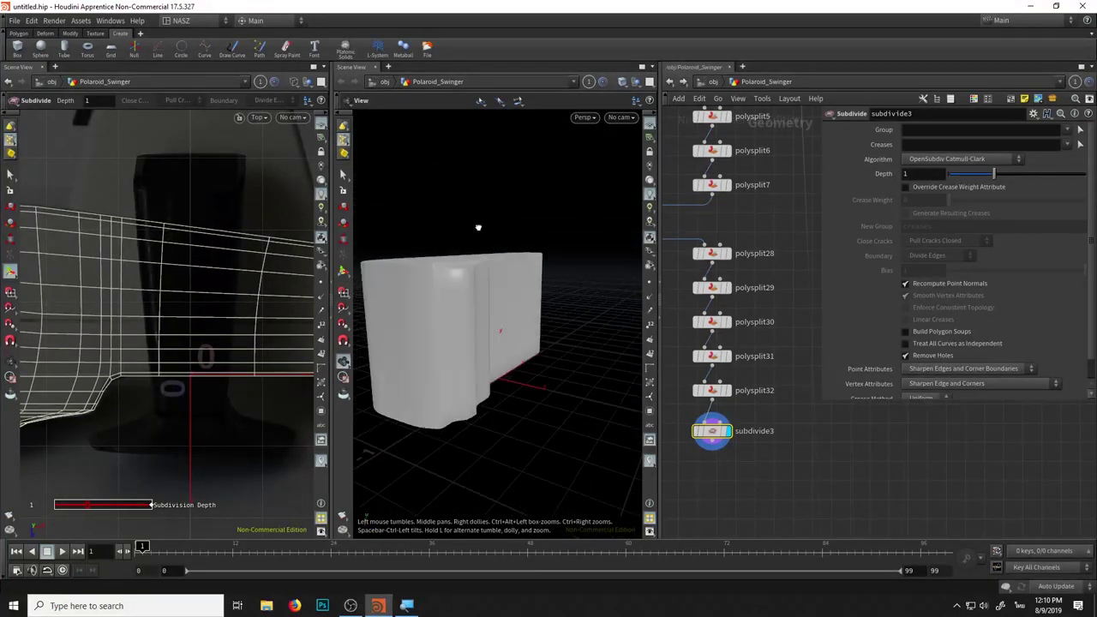
mouse_move(447, 232)
mouse_down()
mouse_move(460, 208)
mouse_move(494, 194)
mouse_move(483, 215)
mouse_move(514, 224)
mouse_move(505, 245)
mouse_move(458, 245)
mouse_move(448, 224)
mouse_move(511, 228)
mouse_move(663, 283)
mouse_up()
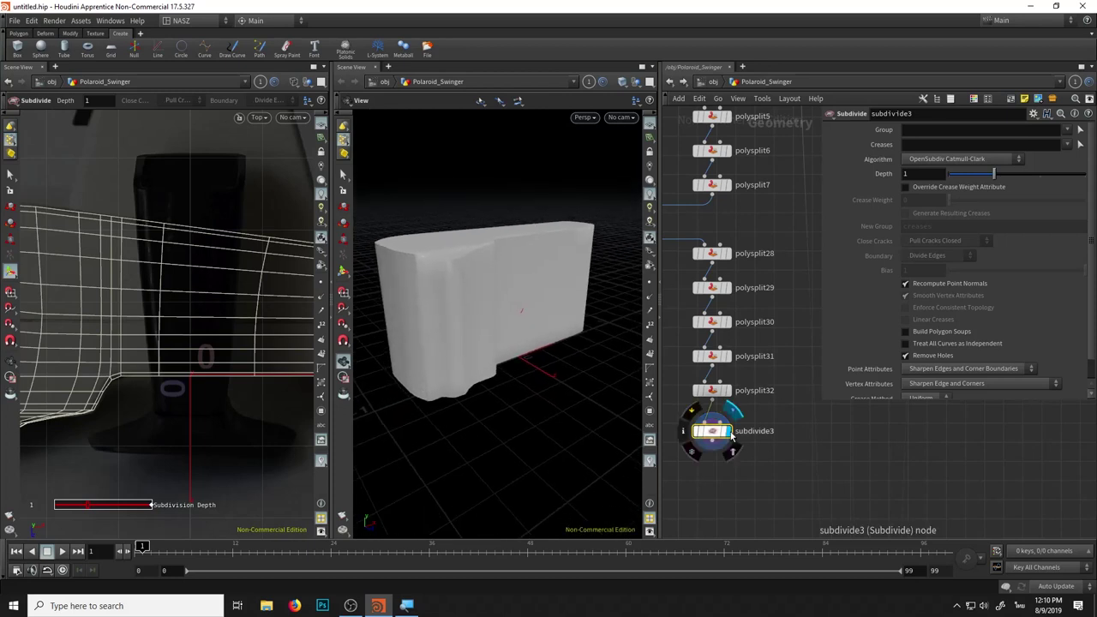
Switch the viewport to shaded display with wireframe
click(620, 83)
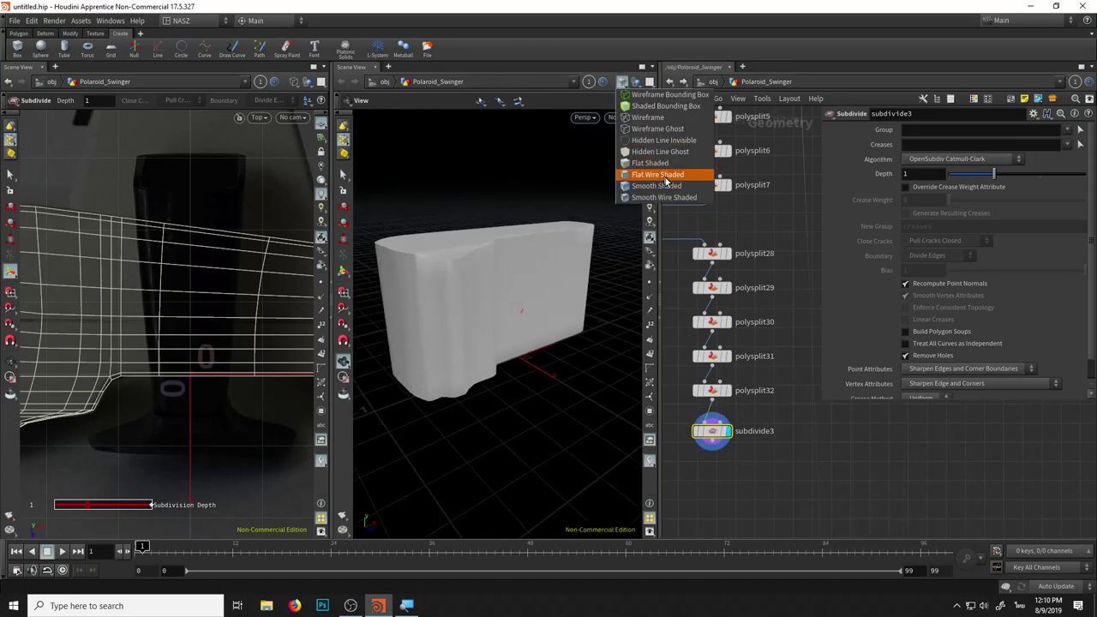
click(665, 183)
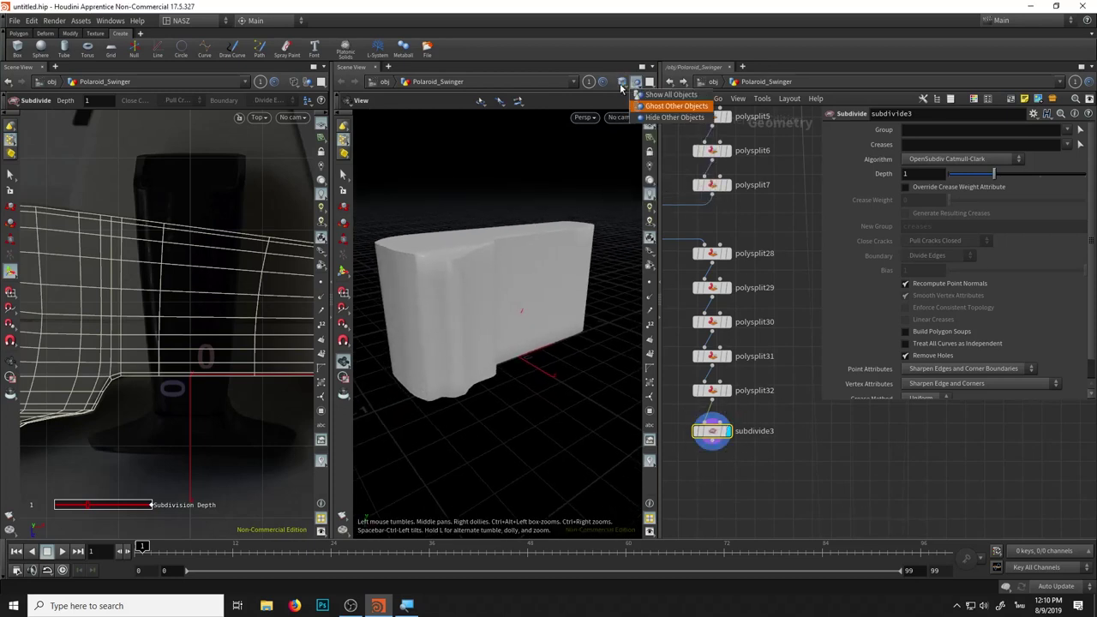
click(635, 83)
click(665, 176)
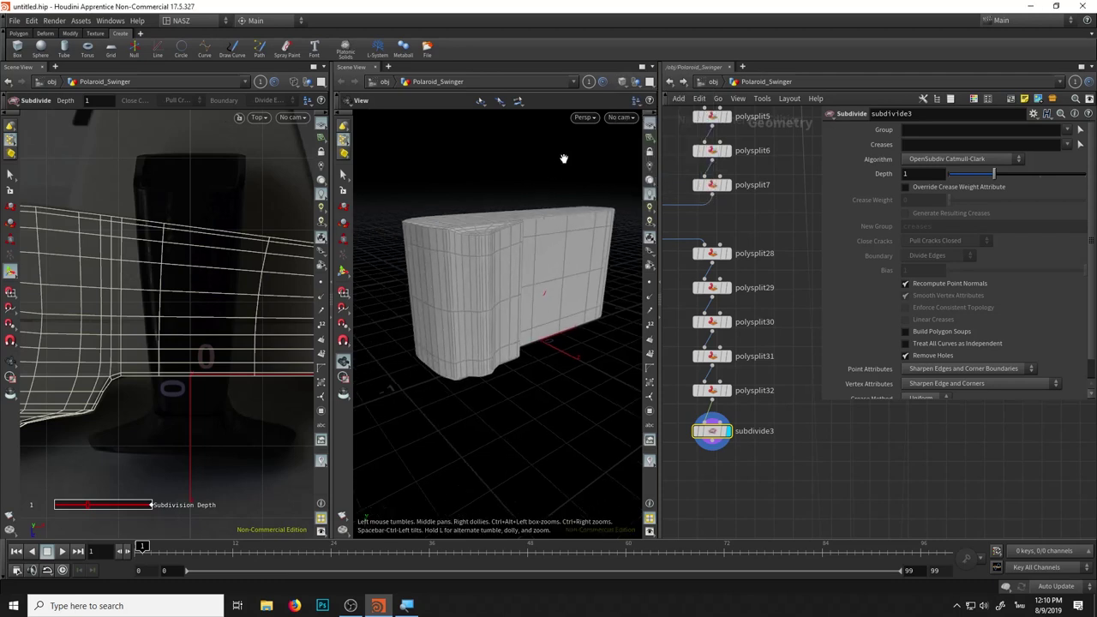
Start a wire from polysplit7's output and display the body at that stage
drag(563, 160, 554, 196)
scroll(734, 257, down, 3)
scroll(728, 274, down, 2)
scroll(725, 290, up, 1)
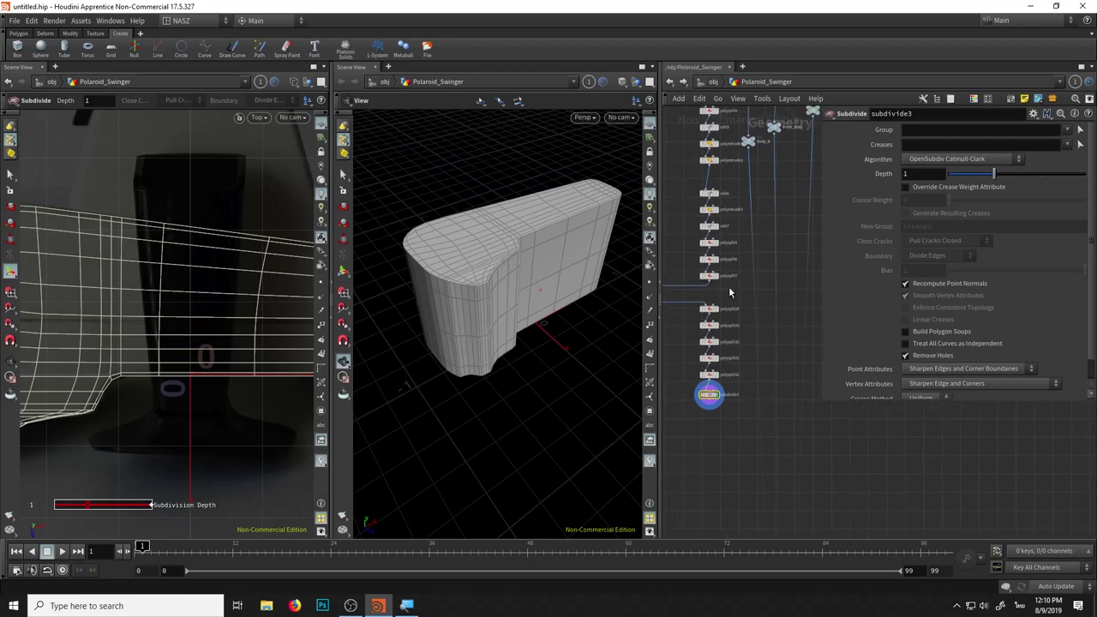
scroll(717, 299, up, 4)
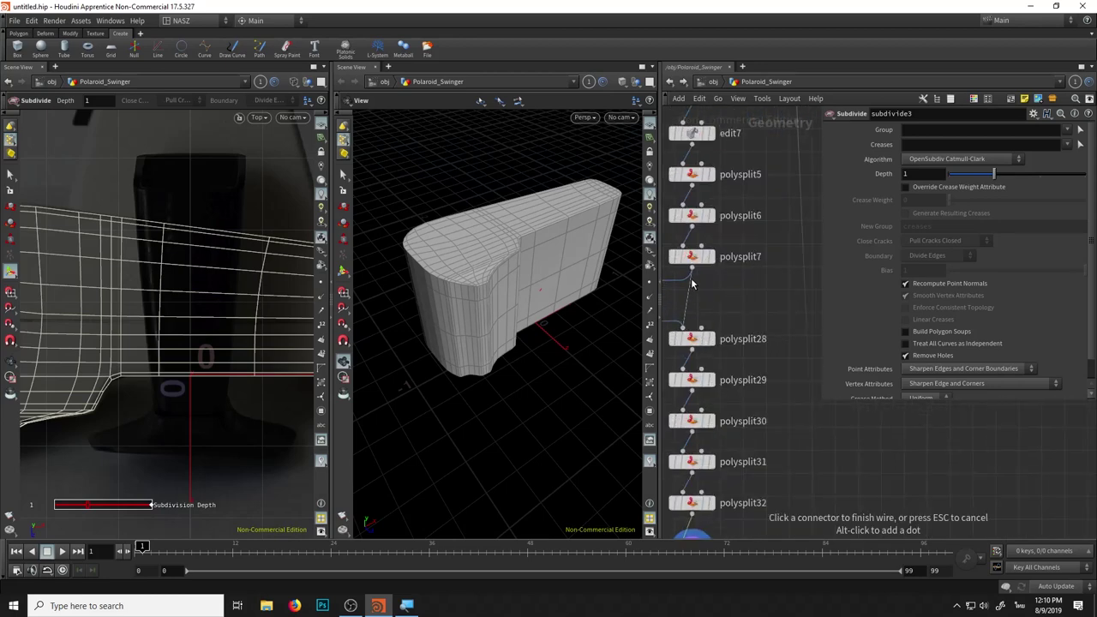
click(691, 330)
click(795, 230)
Add a PolyBevel on corner edges p8-9 branched off polysplit7
key(s)
key(Tab)
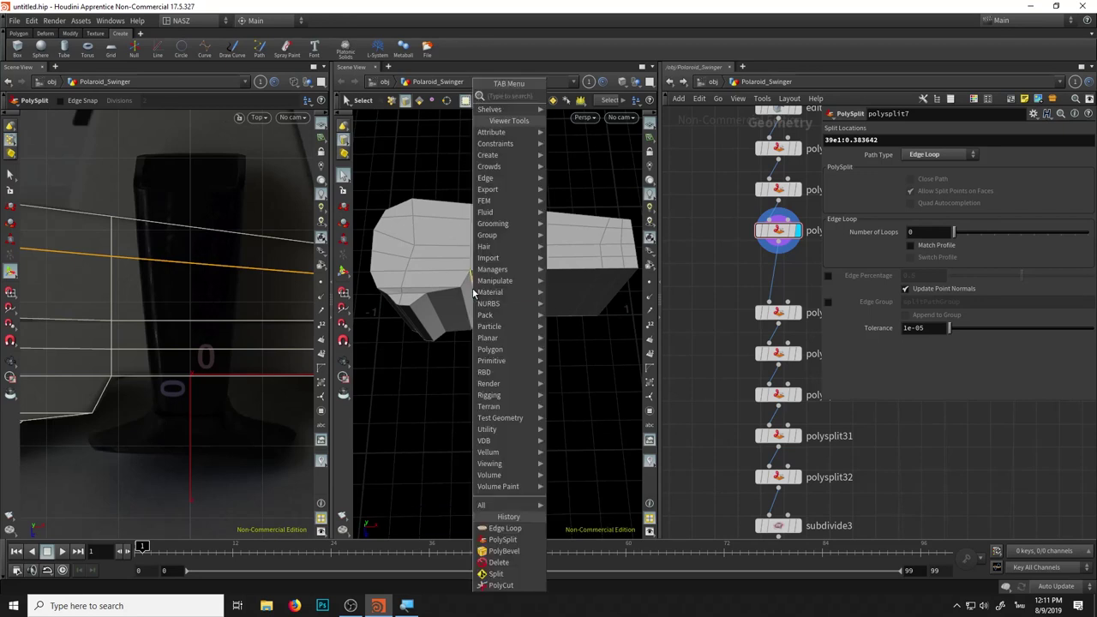
click(504, 551)
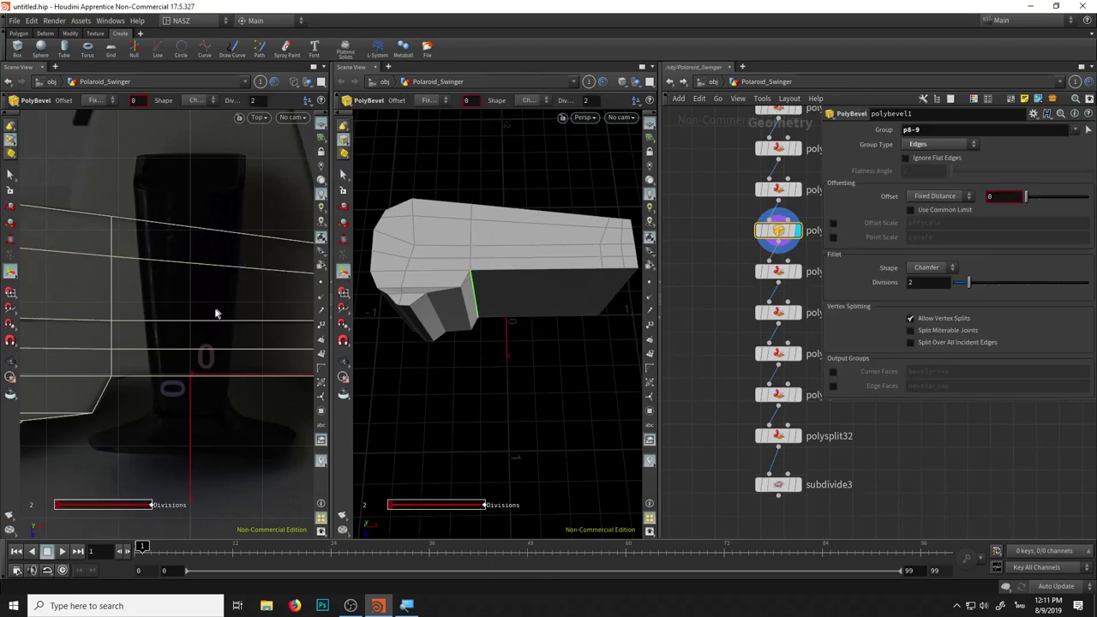
scroll(215, 313, down, 2)
scroll(147, 355, up, 2)
scroll(183, 320, up, 2)
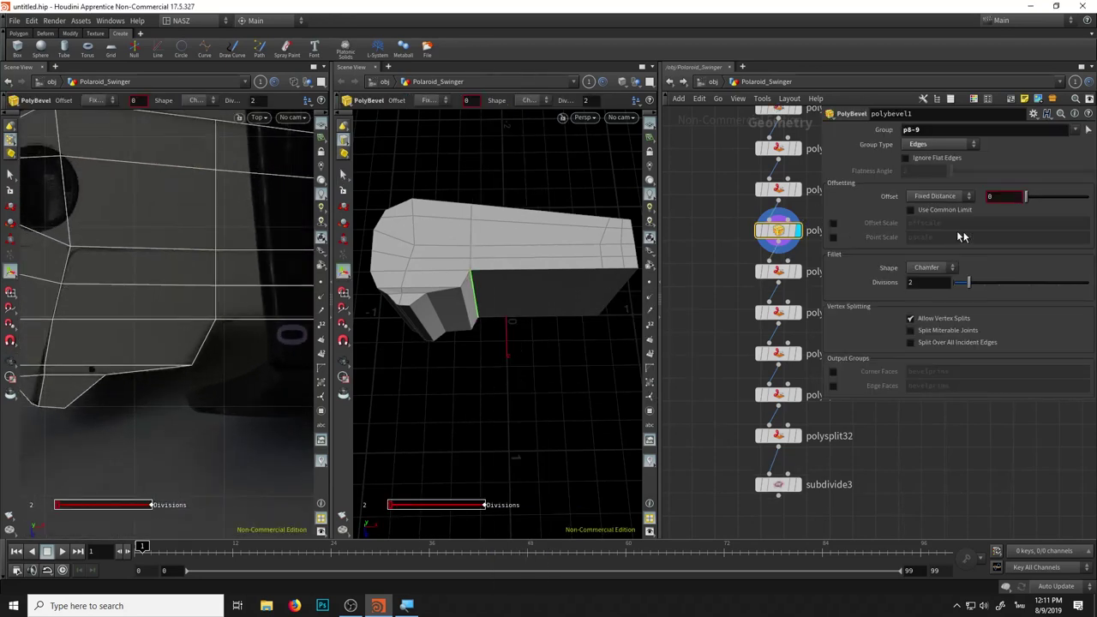
middle_drag(1007, 196, 1010, 224)
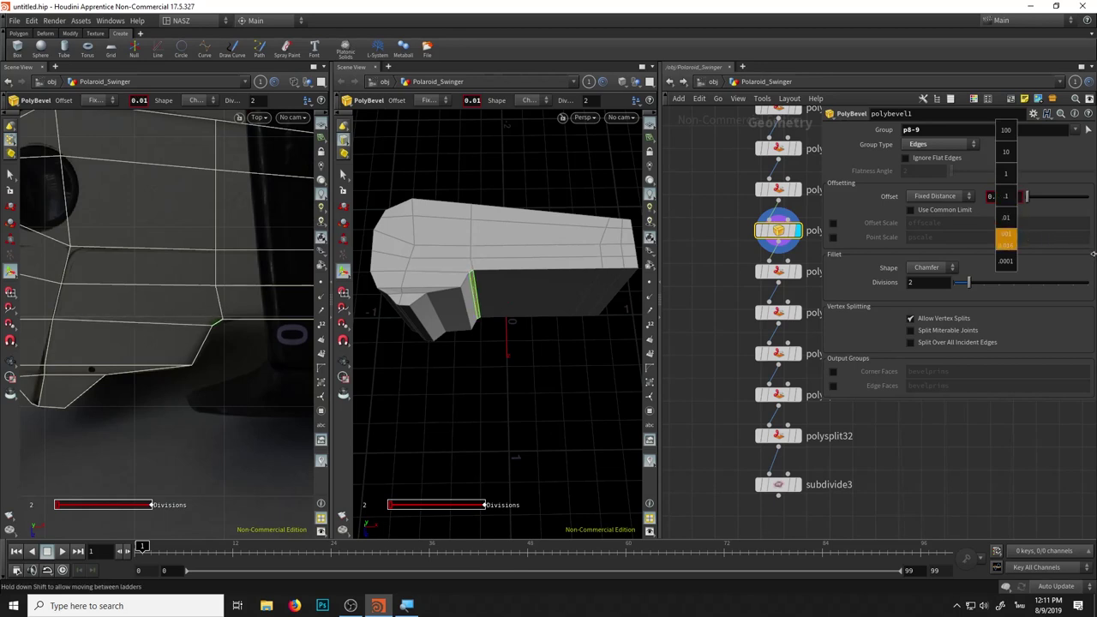
middle_drag(1093, 255, 997, 196)
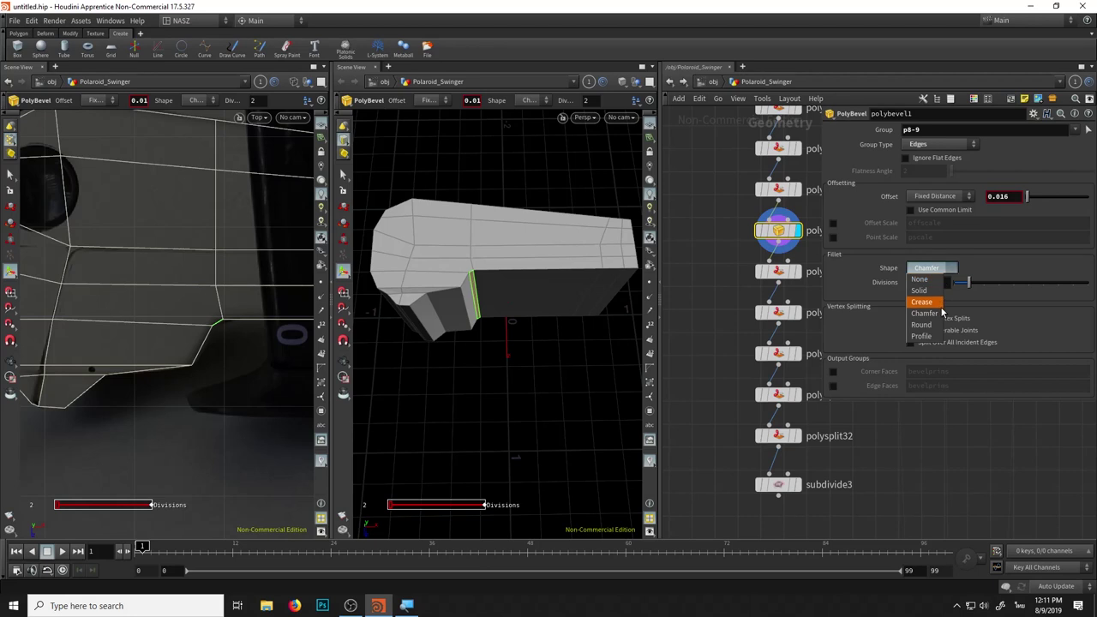
Give polybevel1 Round shape, offset about 0.046 and 4 divisions, then move it aside
click(936, 269)
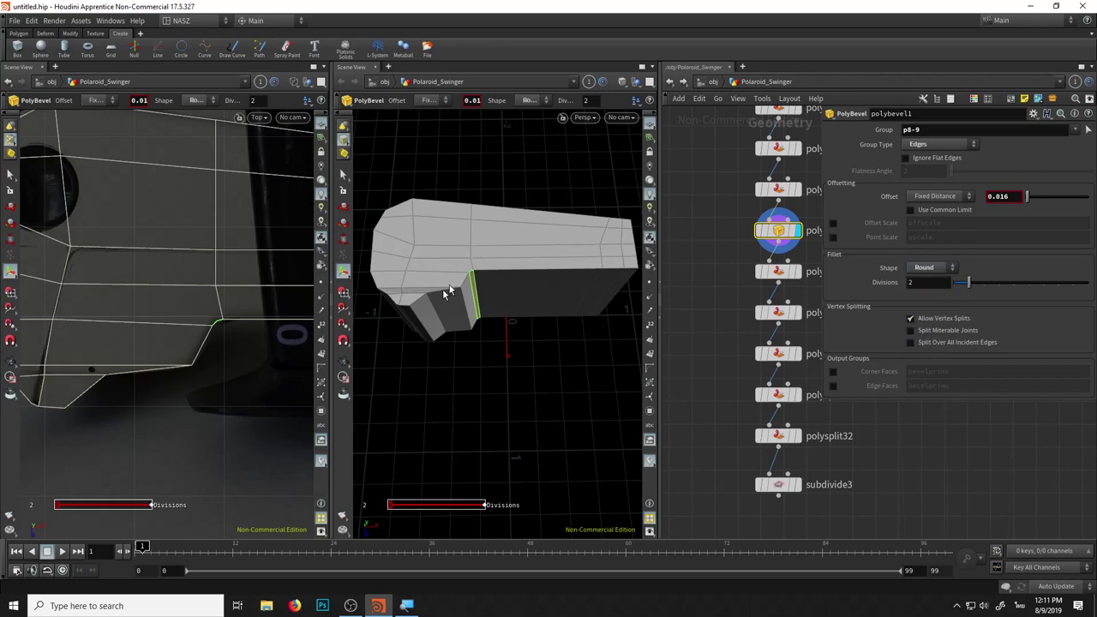
scroll(233, 326, up, 3)
scroll(234, 324, up, 2)
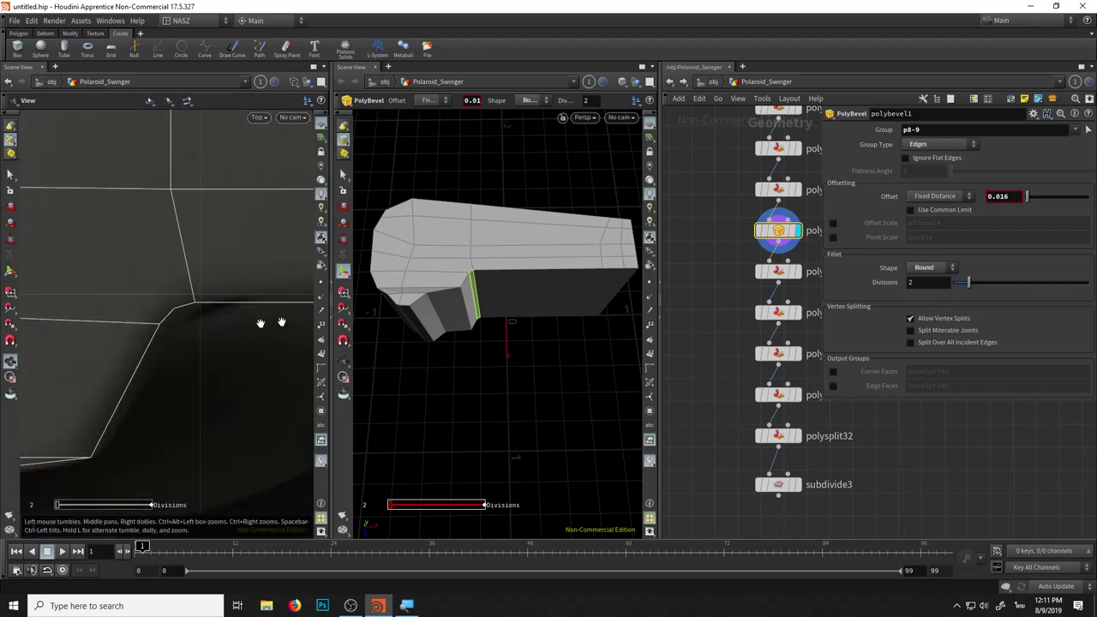
middle_click(1011, 204)
mouse_move(1009, 217)
middle_down()
mouse_move(1035, 222)
mouse_move(1029, 261)
middle_up()
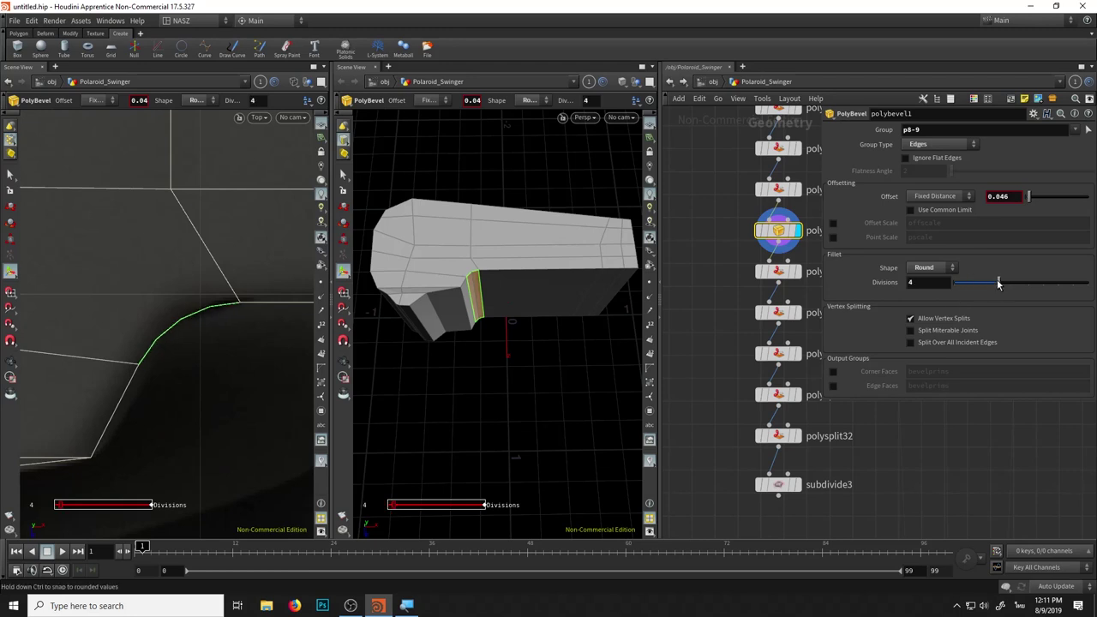
mouse_move(574, 327)
mouse_down()
mouse_move(482, 350)
mouse_move(497, 306)
mouse_move(470, 318)
mouse_move(516, 322)
mouse_move(495, 317)
mouse_up()
key(Return)
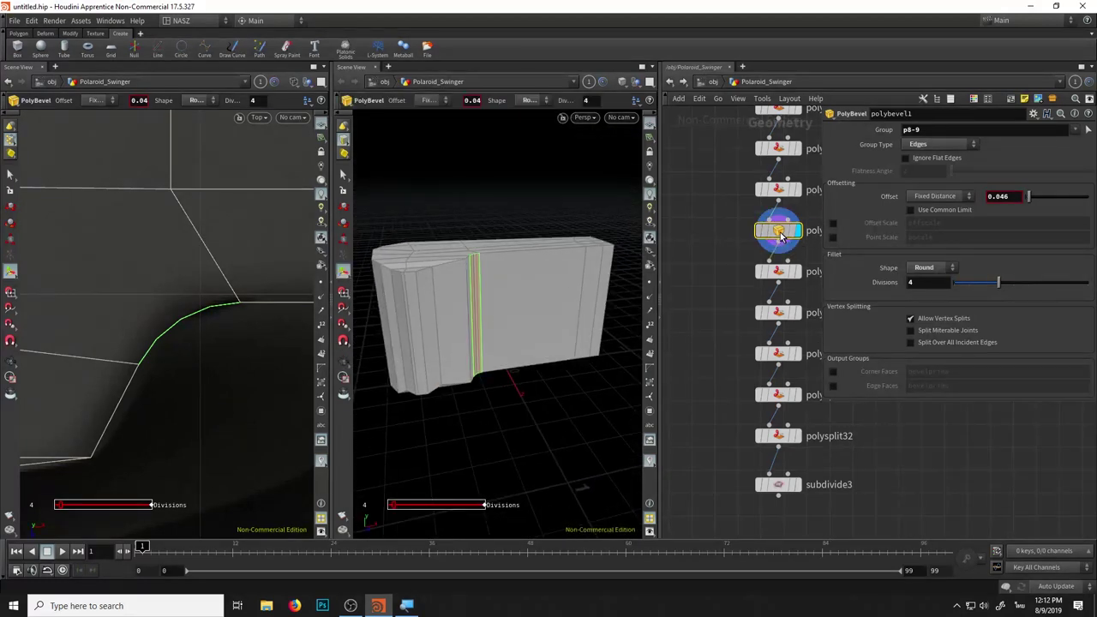
drag(783, 237, 681, 238)
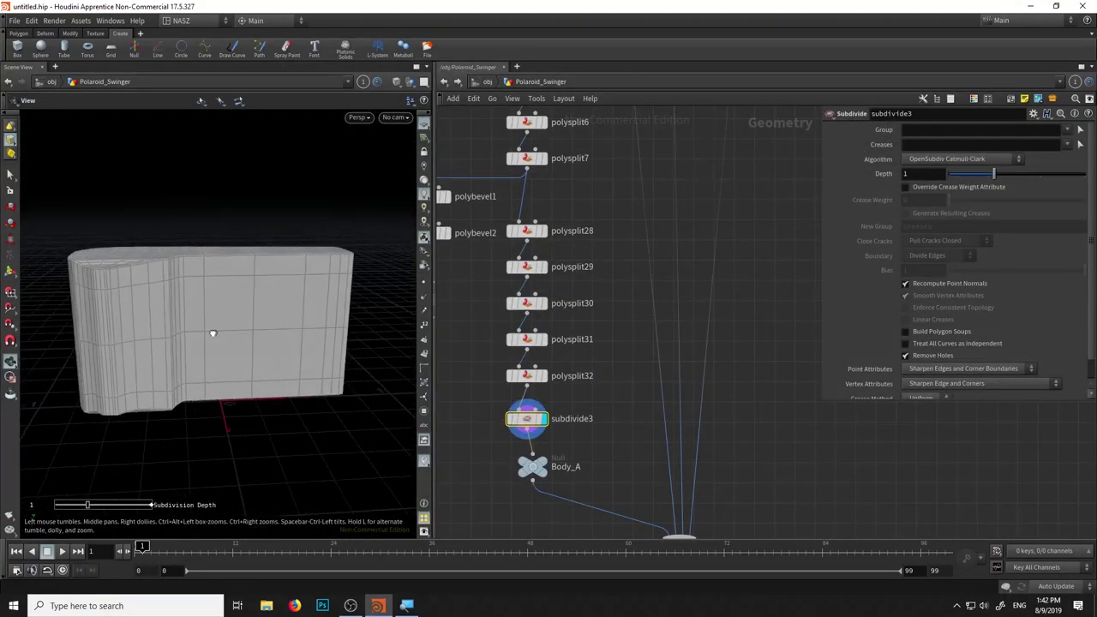
Add a PolyBevel after edit2 on Body_B, Round shape, offset 0.005, 4 divisions
mouse_move(213, 334)
mouse_down()
mouse_move(197, 325)
mouse_move(235, 326)
mouse_move(220, 340)
mouse_up()
key(Return)
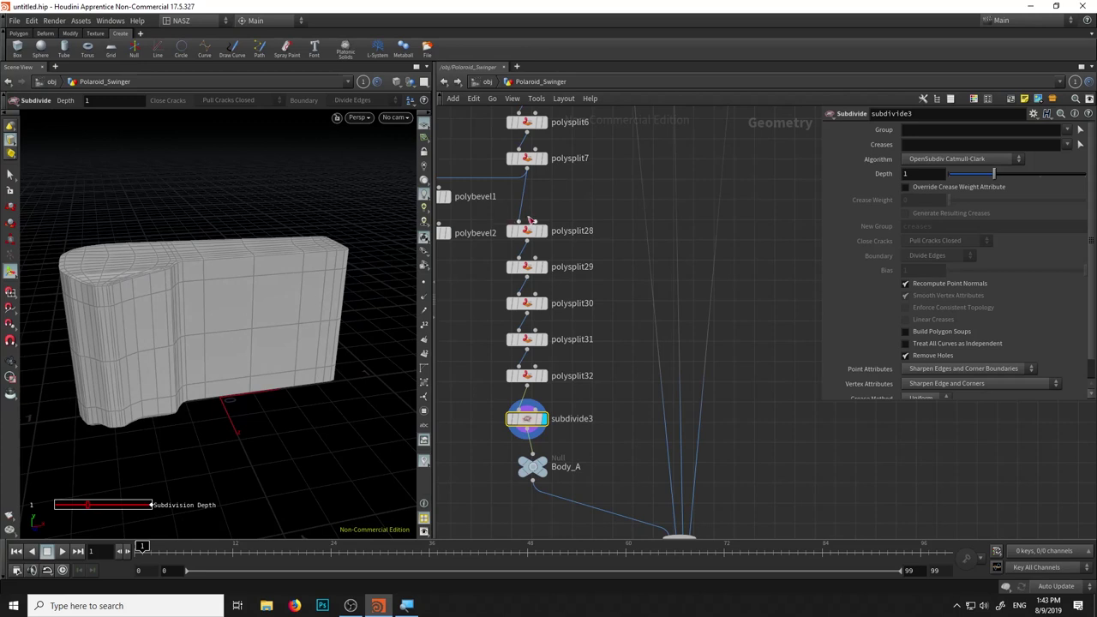
scroll(587, 206, down, 5)
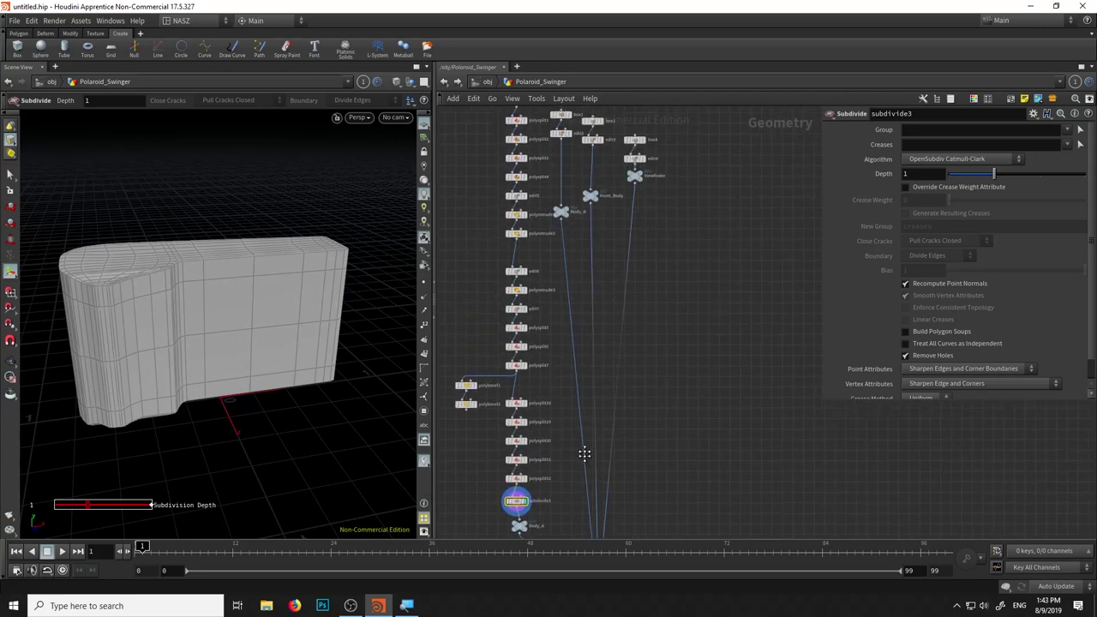
scroll(574, 327, up, 5)
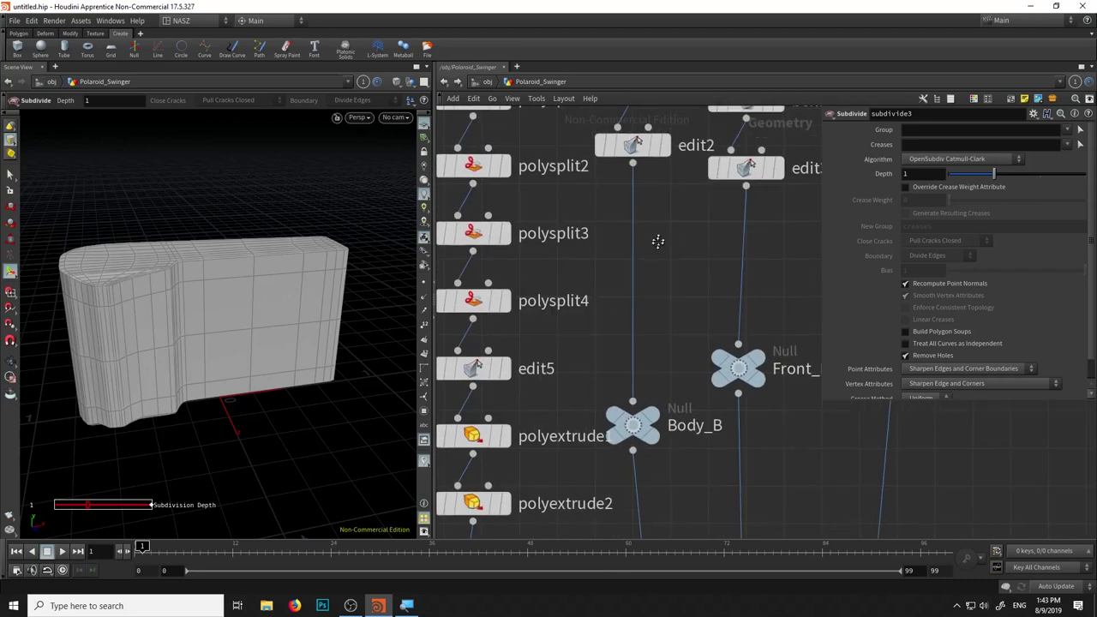
middle_drag(649, 245, 608, 328)
click(591, 314)
key(Tab)
text(beve)
key(Return)
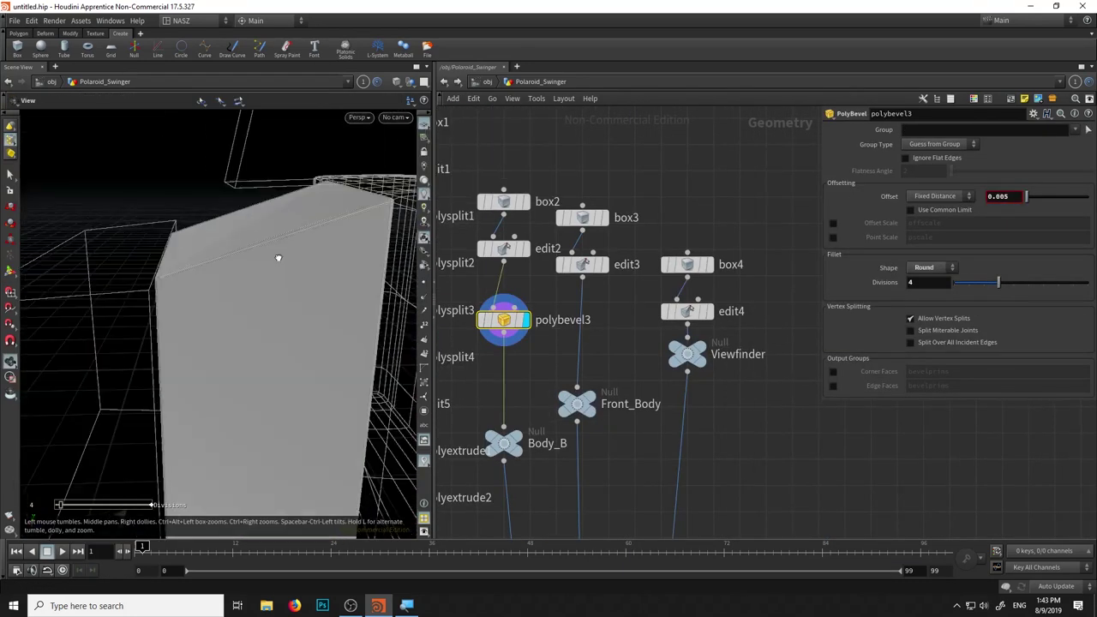
Paste copies of the bevel after edit3 and edit4, and display merge1
key(ctrl+c)
key(ctrl+v)
scroll(712, 400, down, 5)
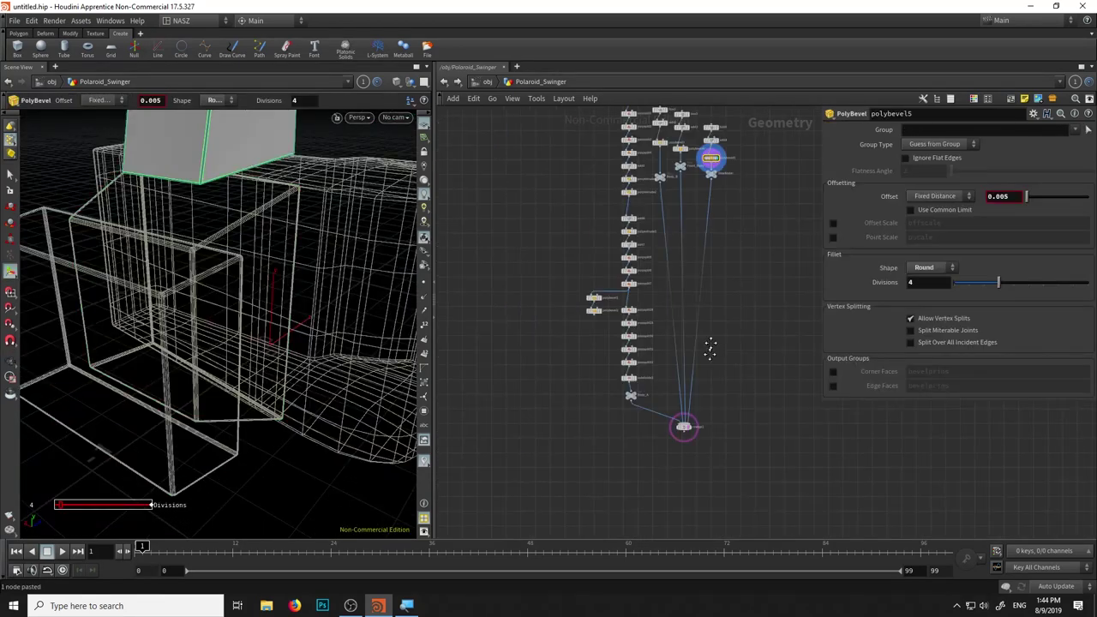
click(694, 437)
scroll(677, 437, up, 3)
Set the Viewfinder bevel (polybevel5) offset to 0.008, checking front and top views
key(space+3)
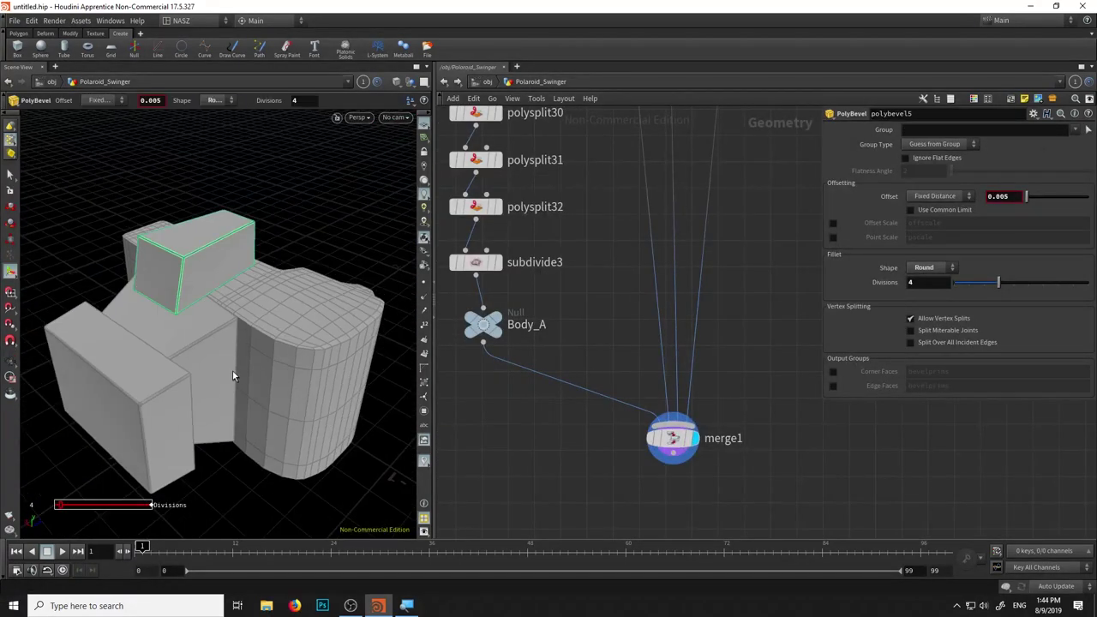
key(ctrl+z)
click(359, 117)
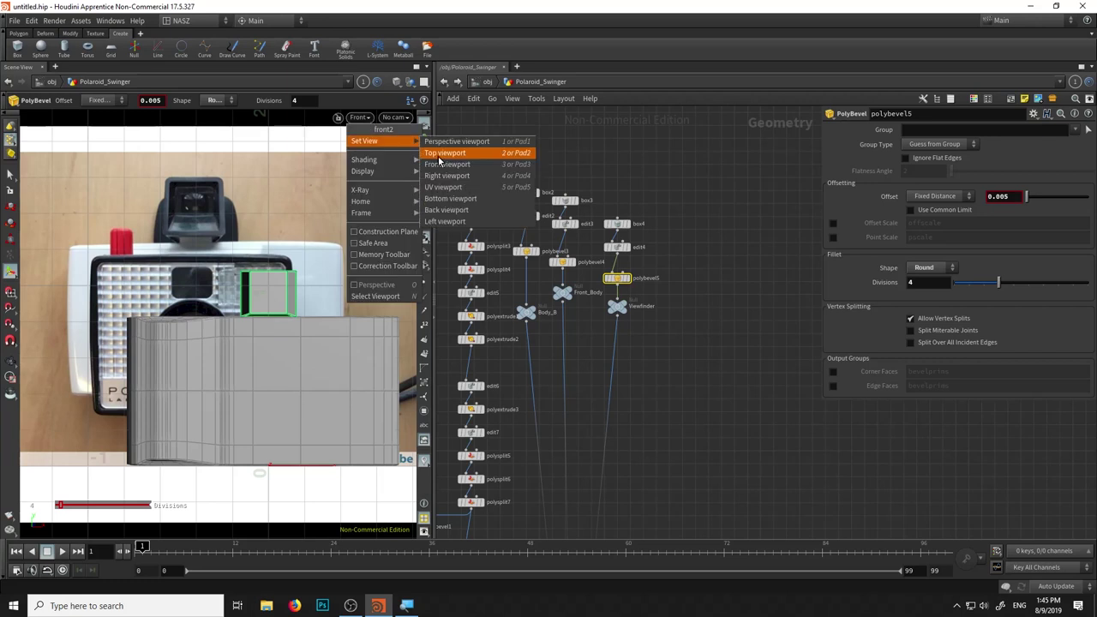
click(377, 144)
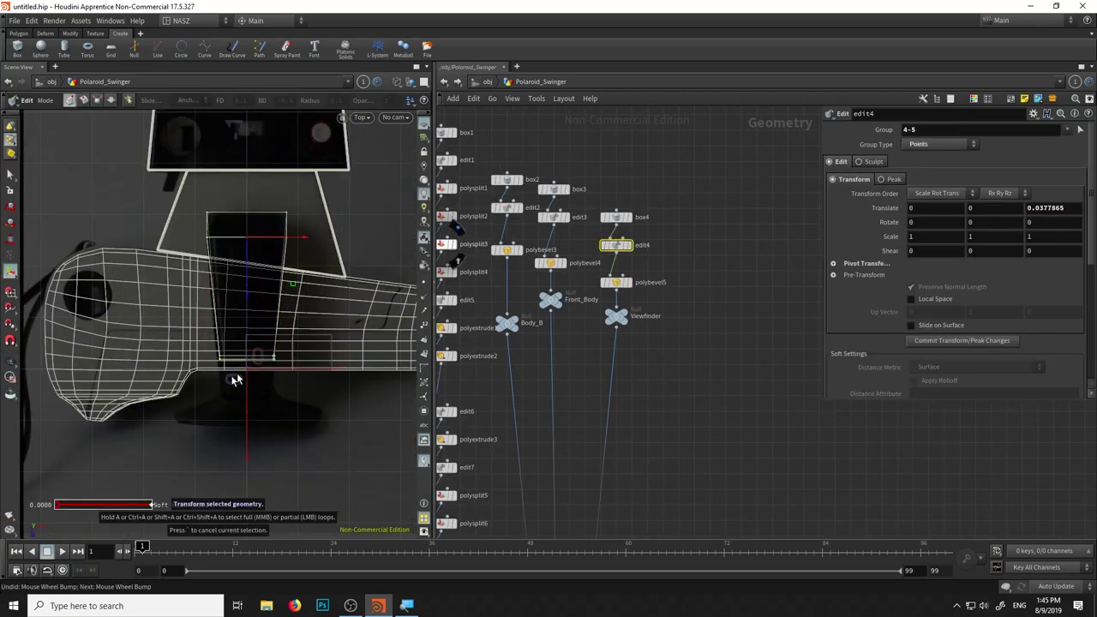
key(Return)
scroll(397, 142, up, 5)
key(space+3)
Extrude the viewfinder's front face 178 with a PolyExtrude
key(s)
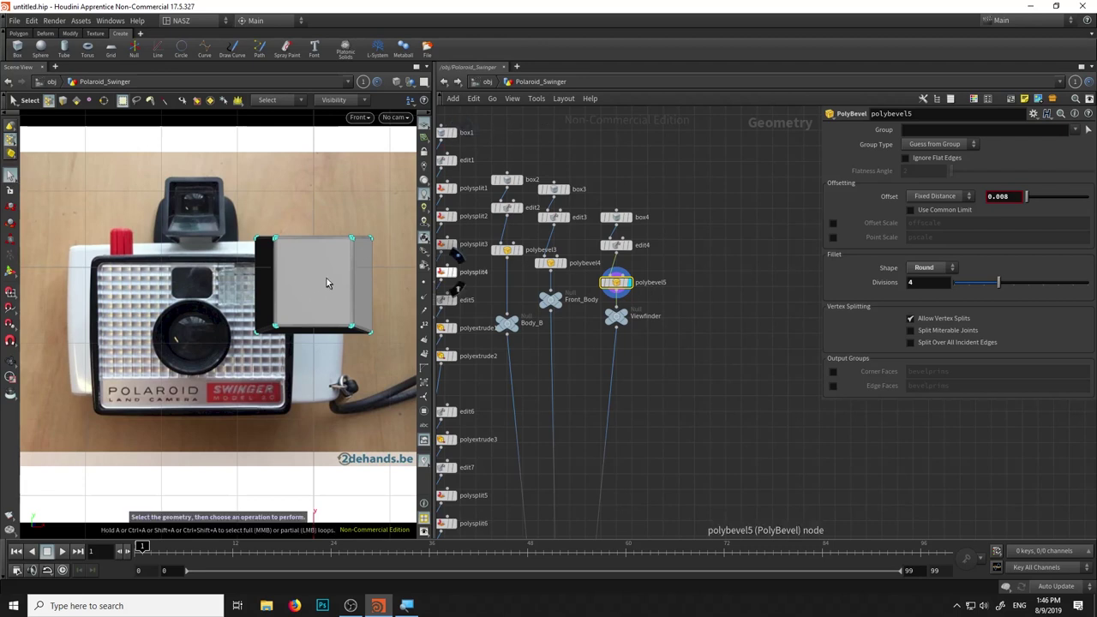
scroll(334, 279, up, 2)
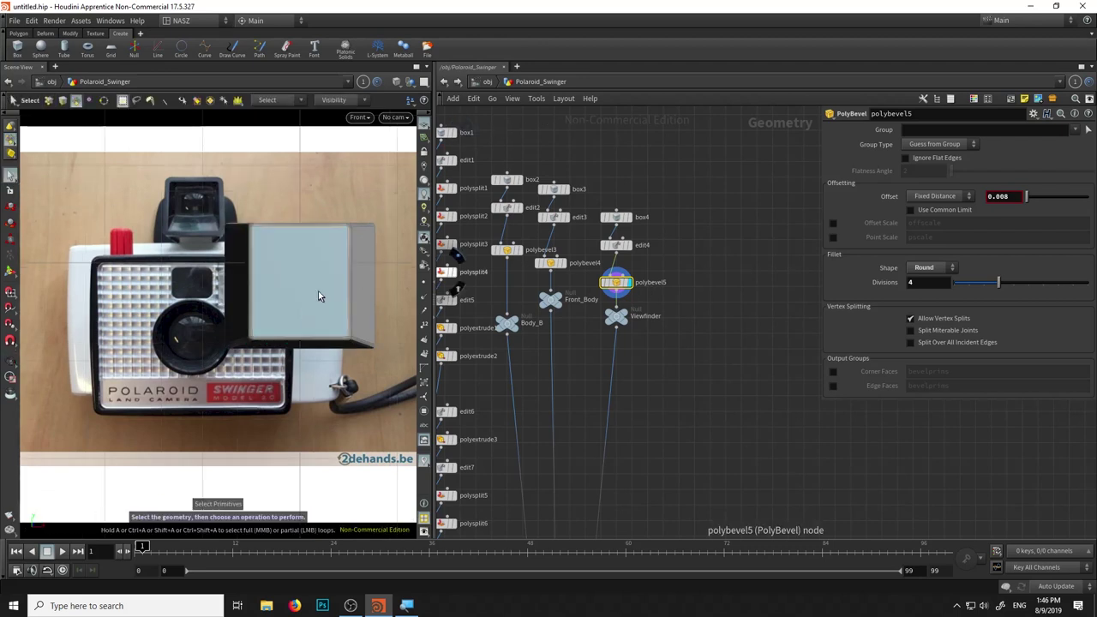
key(Tab)
click(433, 235)
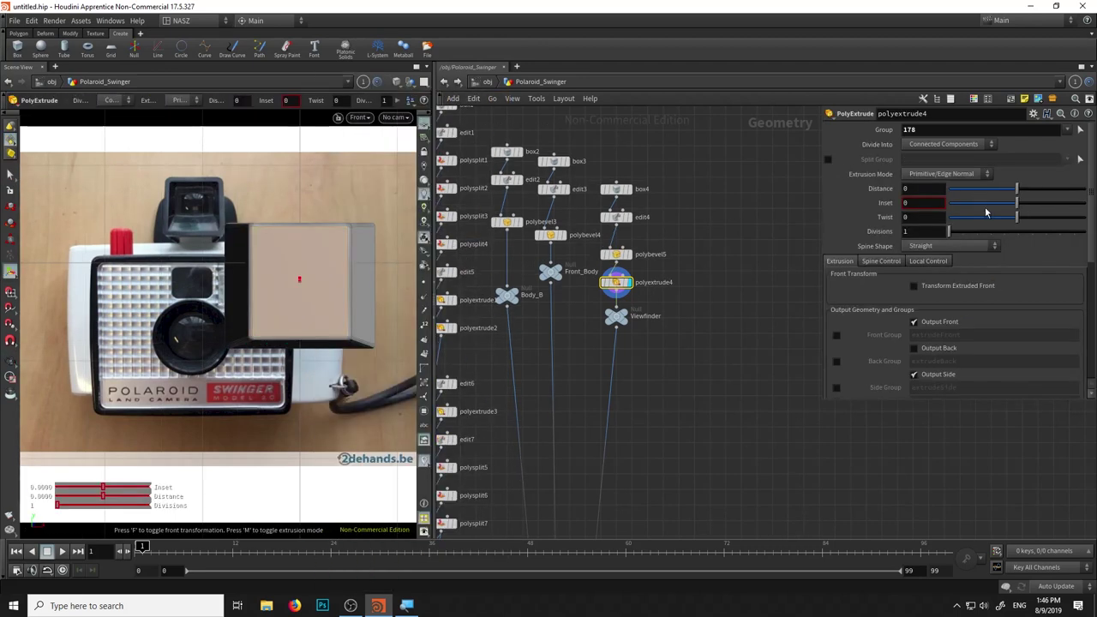
Squash the extruded viewfinder box vertically to about 0.615
key(e)
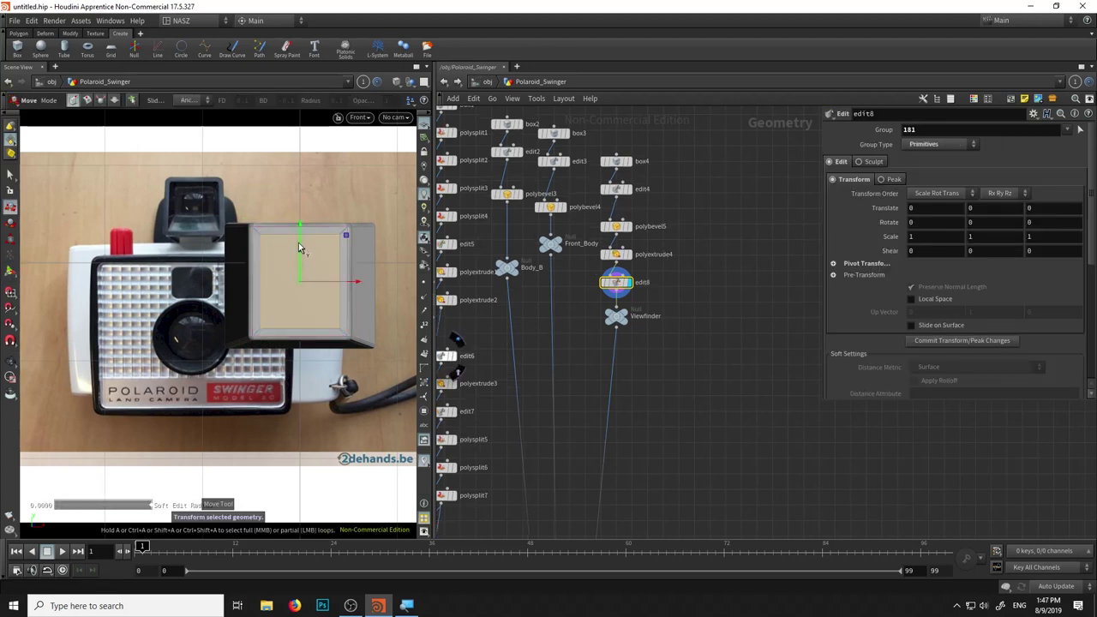
drag(300, 225, 305, 262)
key(t)
key(space+1)
drag(311, 311, 225, 281)
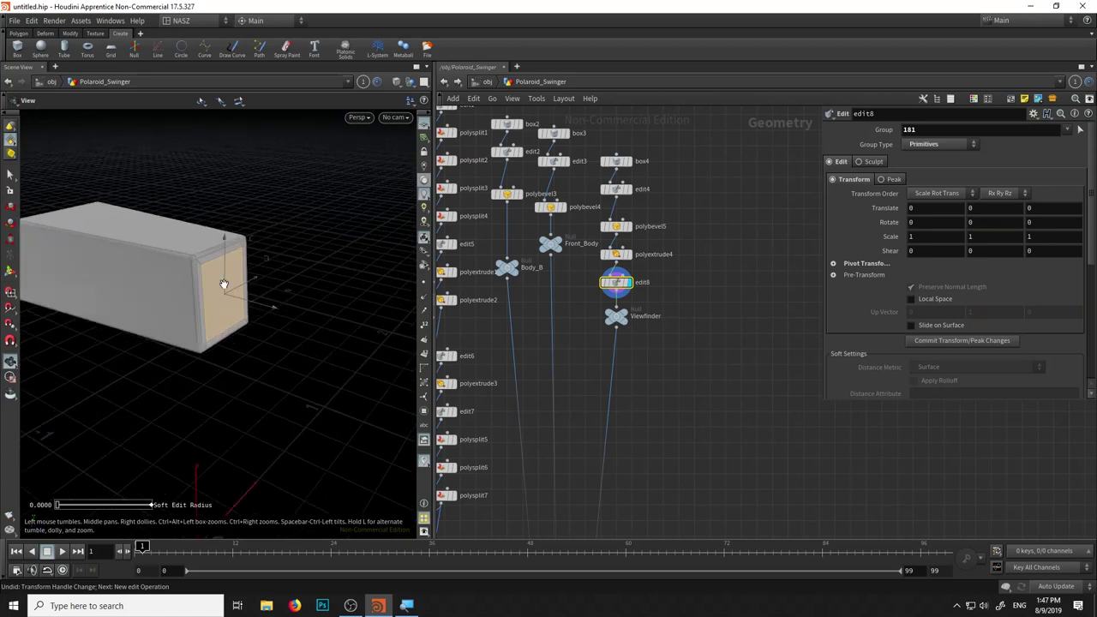
Inset the front face with a second extrusion, shrinking and raising the opening
key(Tab)
click(249, 527)
click(396, 118)
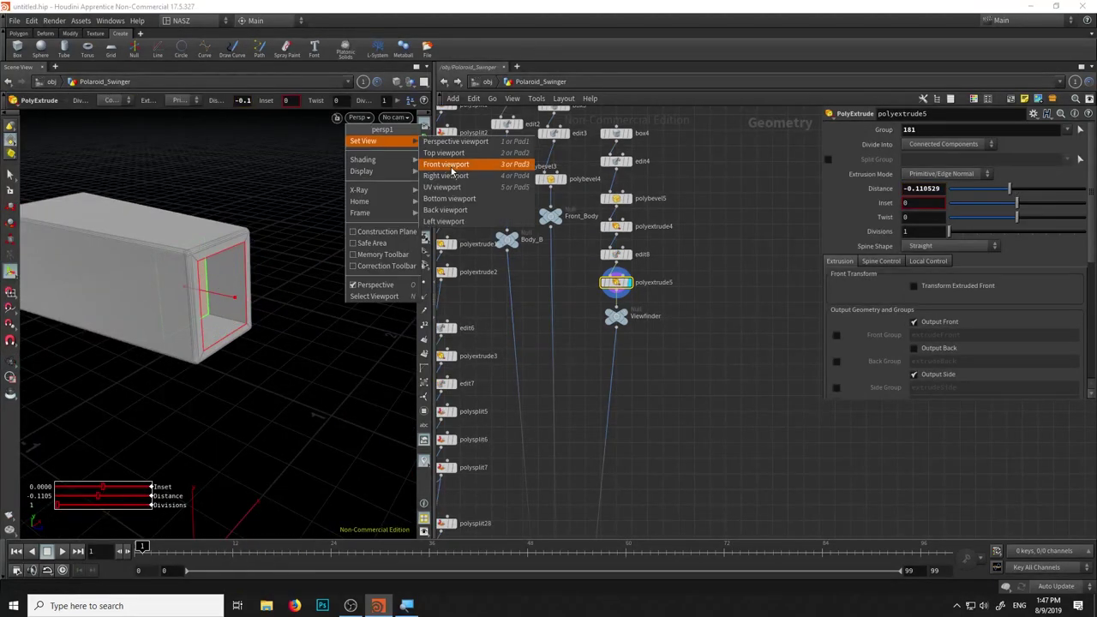
click(463, 163)
key(e)
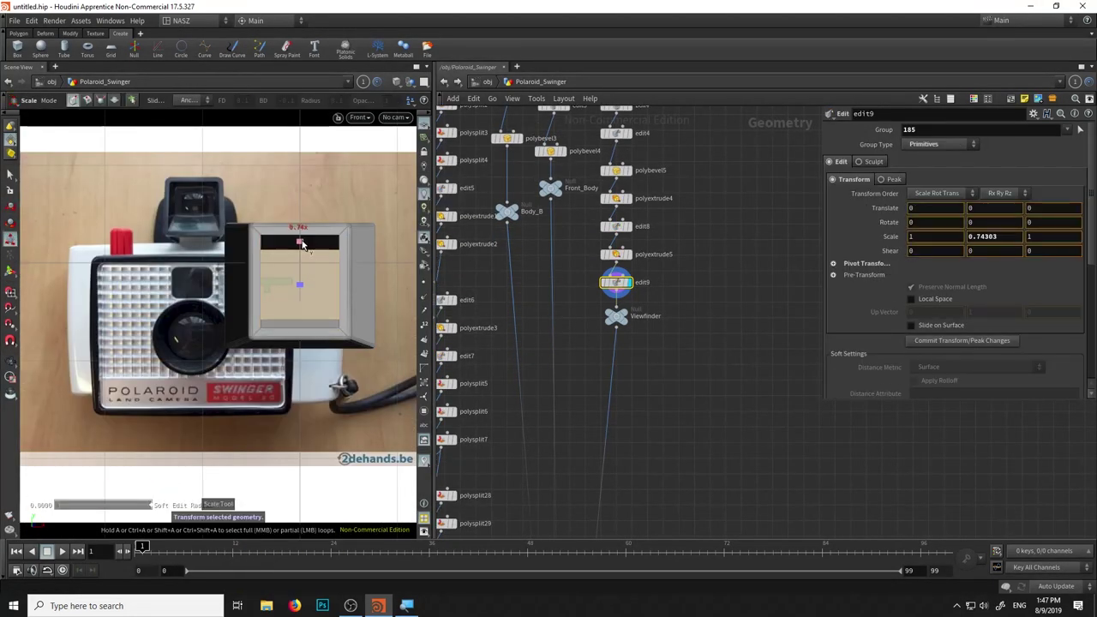
drag(301, 244, 301, 246)
drag(360, 286, 355, 289)
key(t)
drag(301, 244, 302, 219)
key(e)
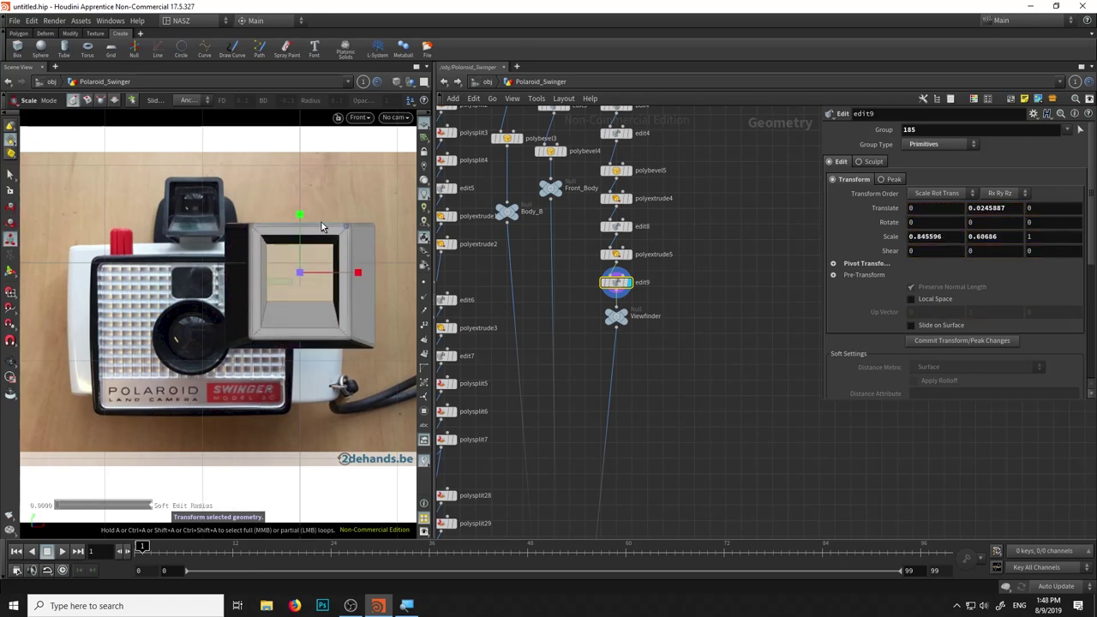
Return to perspective and inspect the viewfinder opening up close
click(358, 116)
click(462, 159)
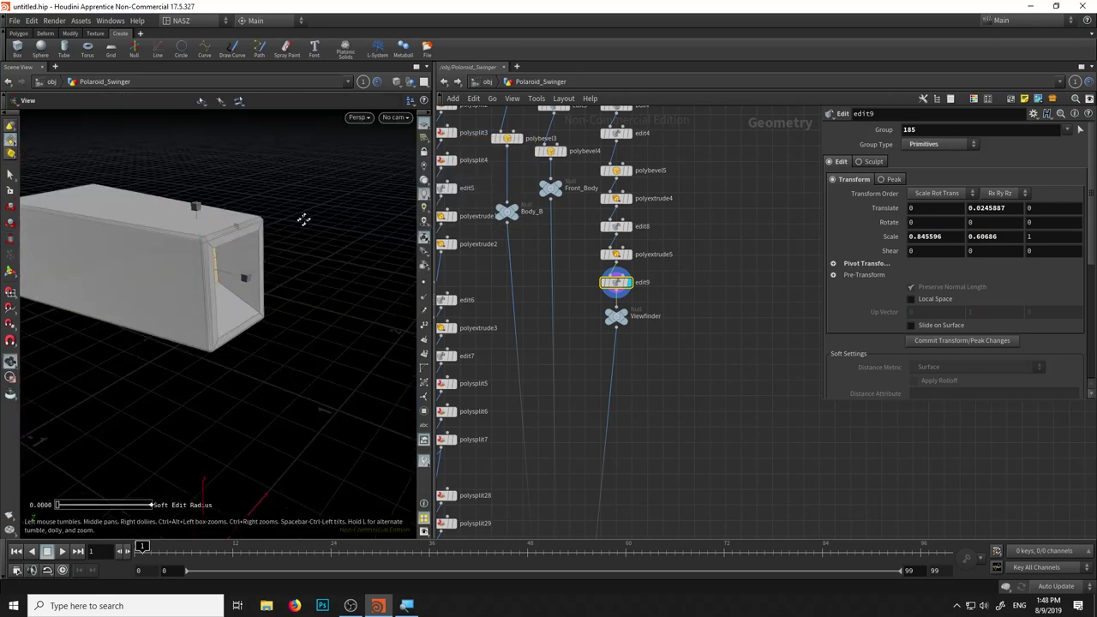
mouse_move(270, 236)
right_down()
mouse_move(299, 257)
mouse_move(184, 318)
right_up()
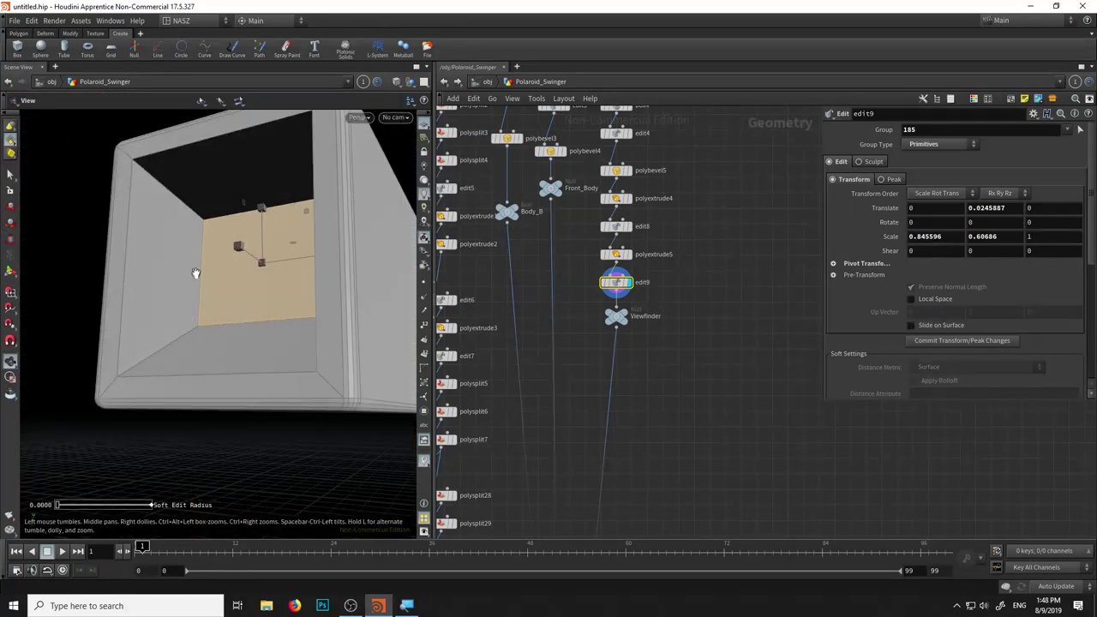
mouse_move(302, 164)
right_down()
mouse_move(245, 215)
mouse_move(257, 197)
right_up()
drag(258, 197, 214, 205)
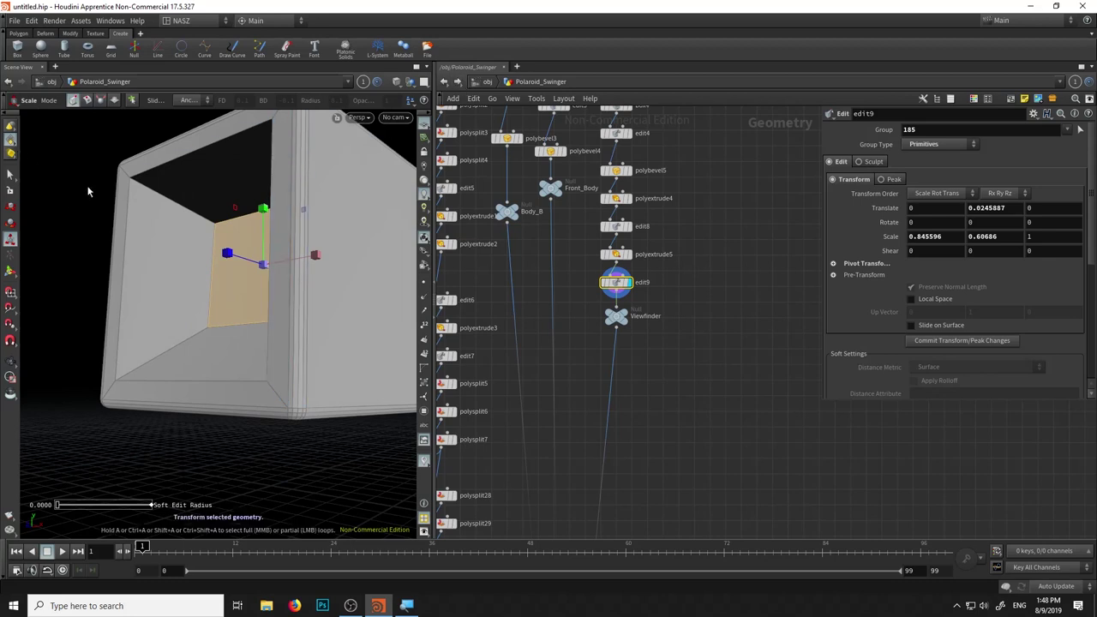
Delete the inner back face 185 of the opening with a Blast
key(s)
mouse_move(98, 215)
alt+mouse_down()
mouse_move(71, 184)
mouse_move(251, 225)
alt+mouse_up()
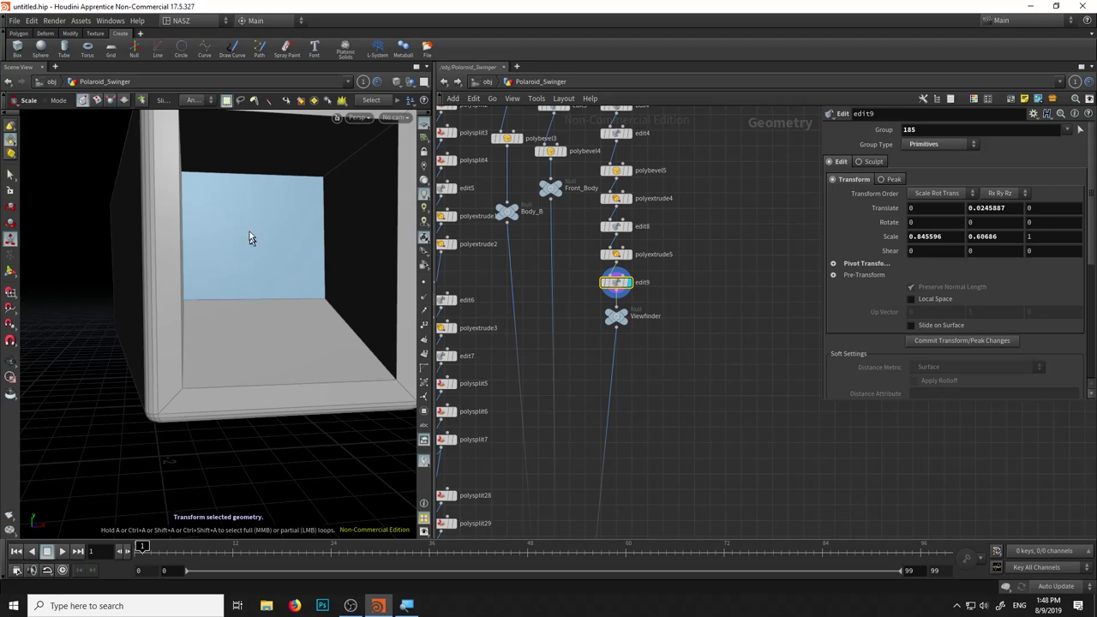
mouse_move(284, 251)
alt+mouse_down()
mouse_move(169, 291)
mouse_move(193, 253)
alt+mouse_up()
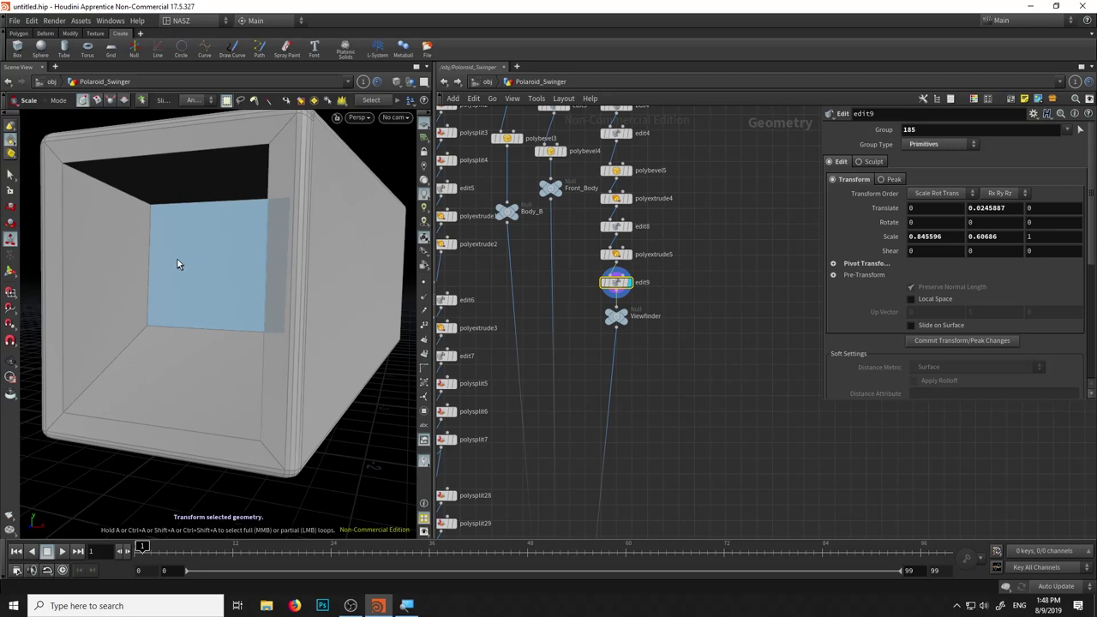
click(183, 266)
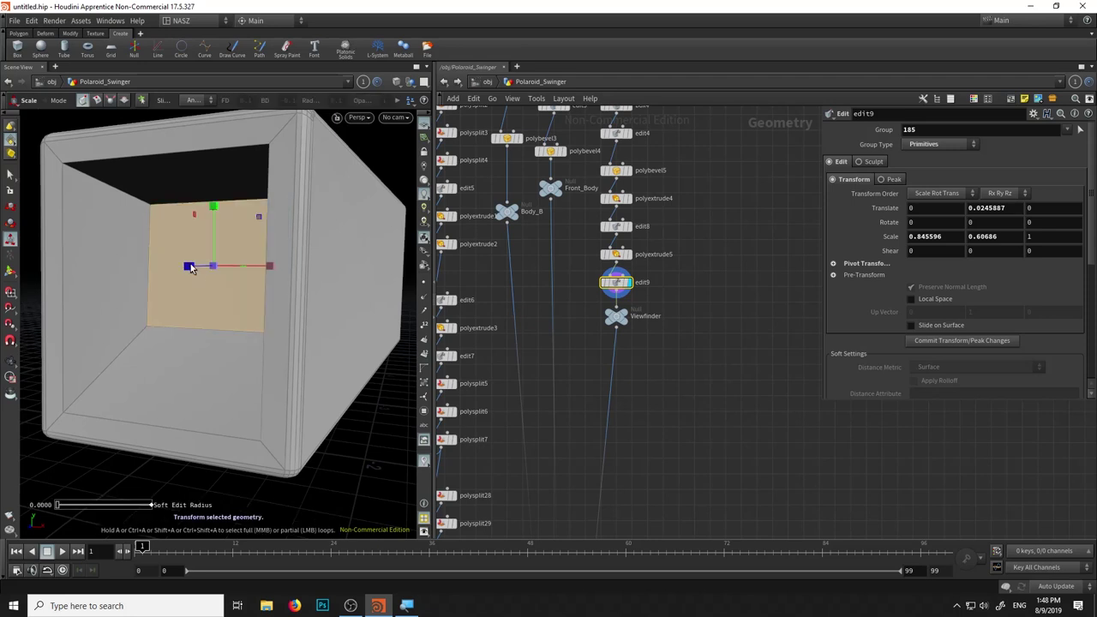
key(Delete)
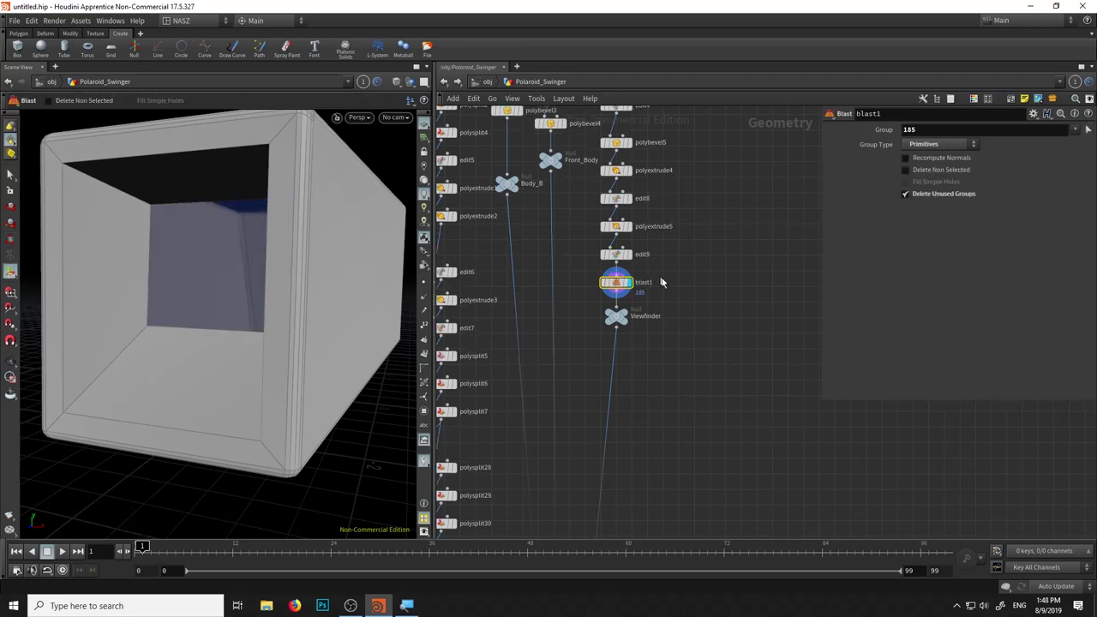
Rearrange the network, moving Viewfinder down and blast1 out to the right
scroll(660, 282, up, 4)
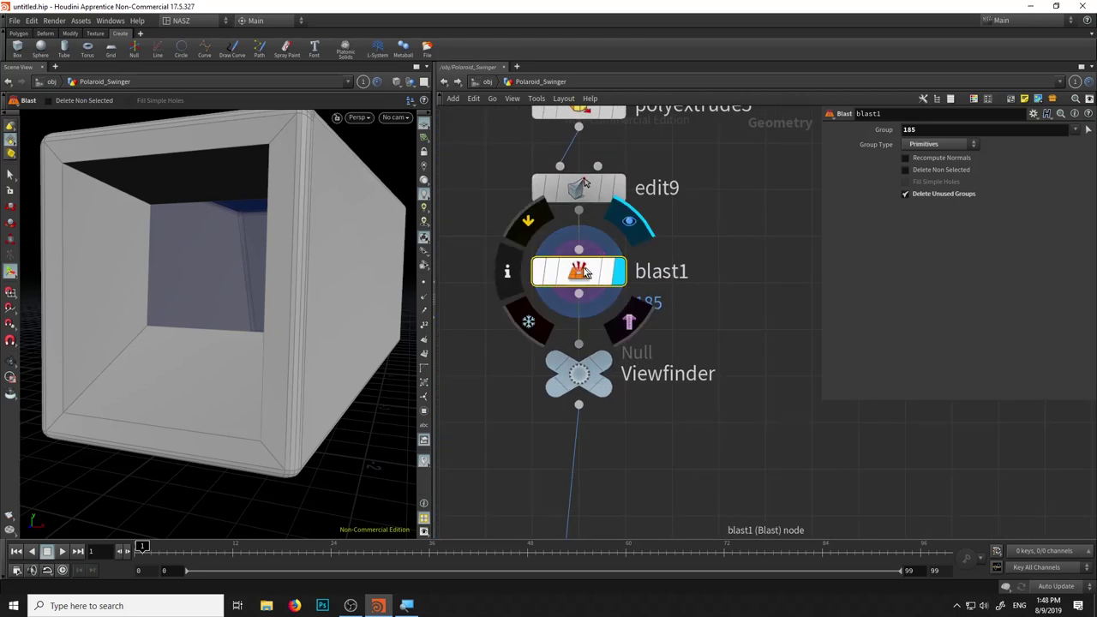
alt+drag(226, 276, 377, 220)
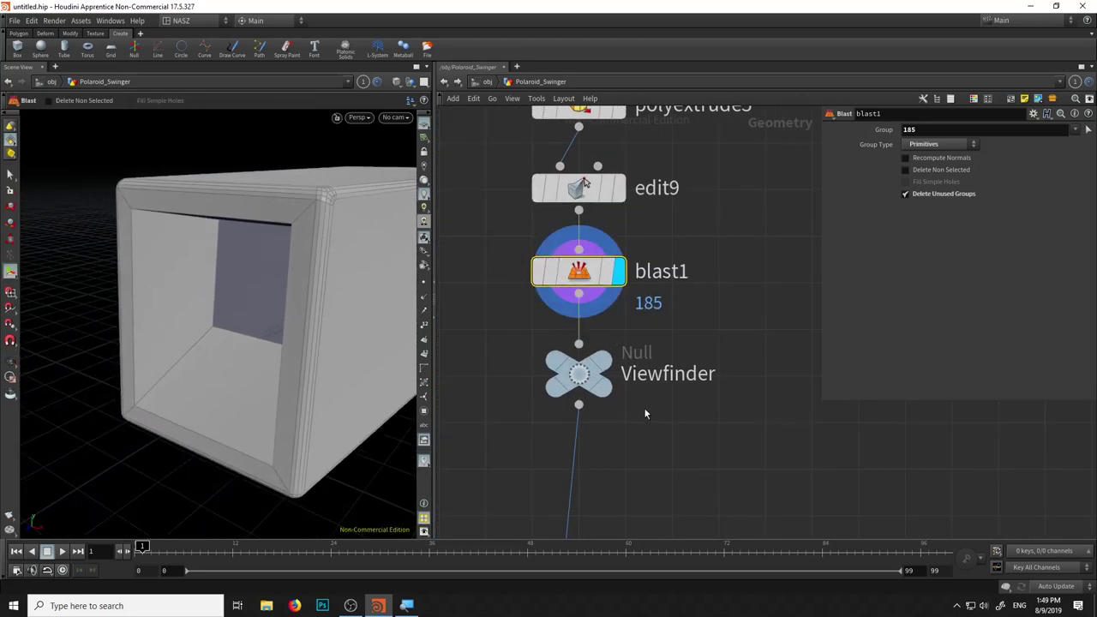
drag(580, 374, 585, 521)
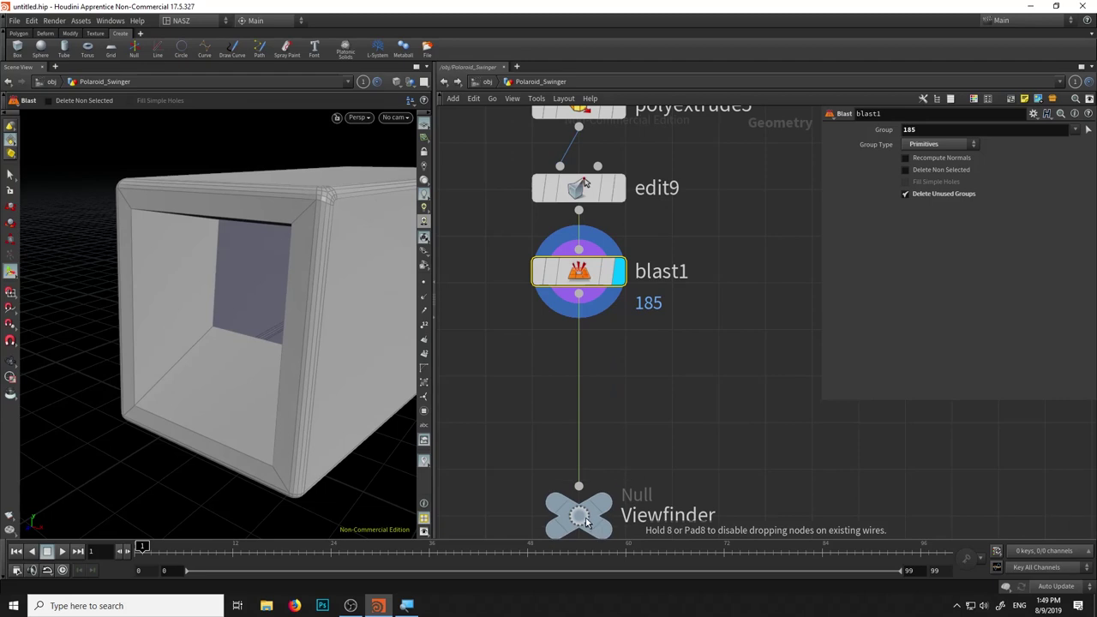
drag(593, 273, 751, 270)
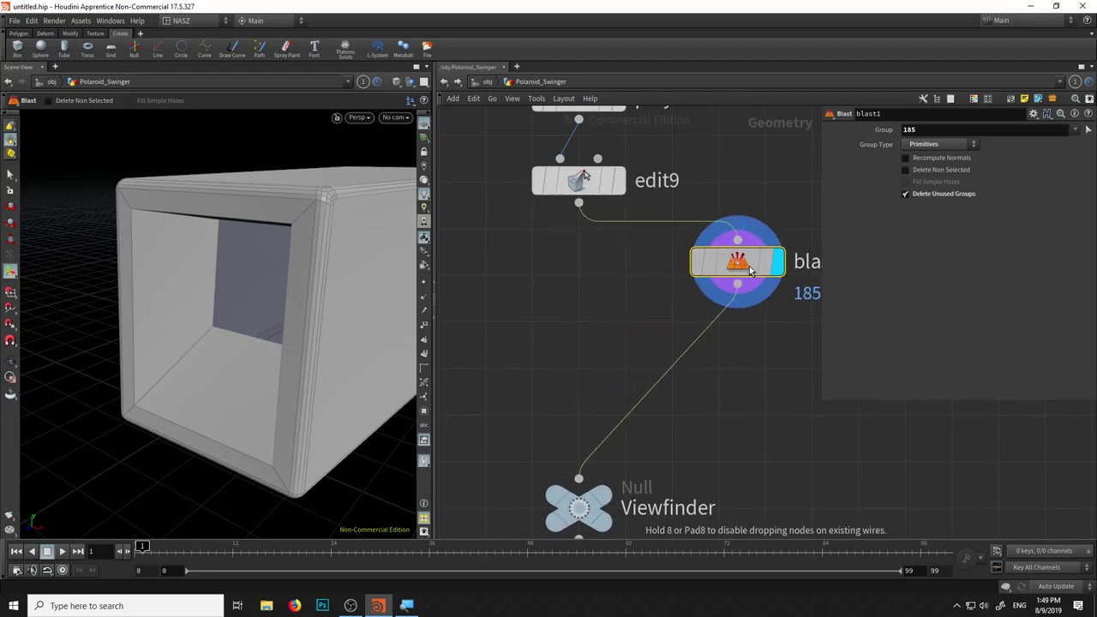
Duplicate blast1 as blast2 below edit9 and wire it into Viewfinder
key(ctrl+c)
click(538, 288)
key(ctrl+v)
click(537, 306)
click(578, 478)
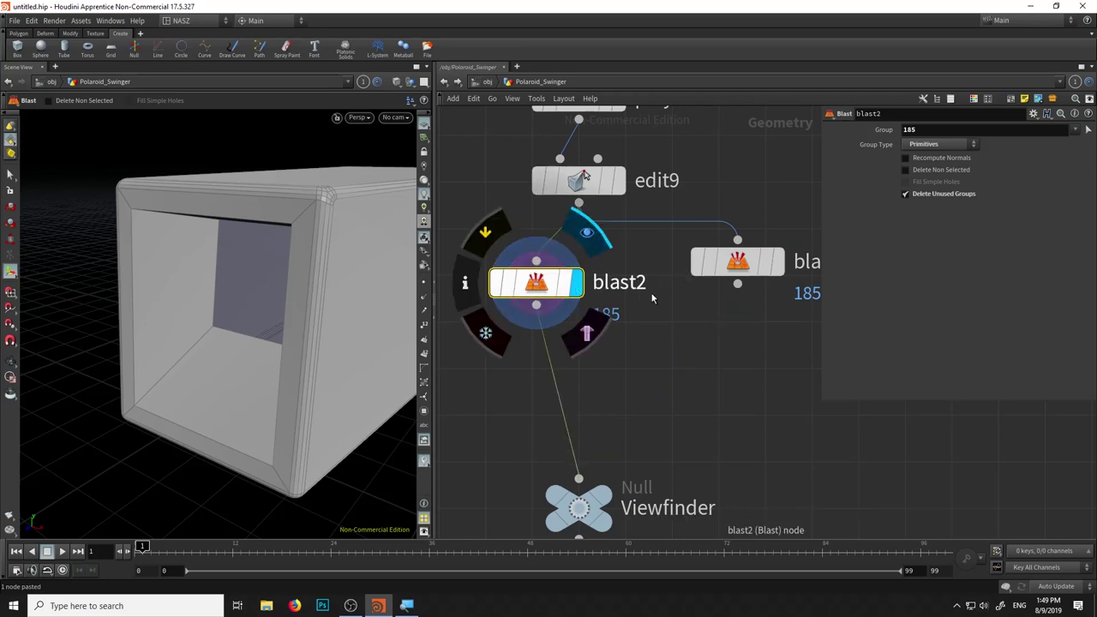
Display blast1 with Delete Non Selected, isolating face 185 as a flat plane
key(r)
click(750, 274)
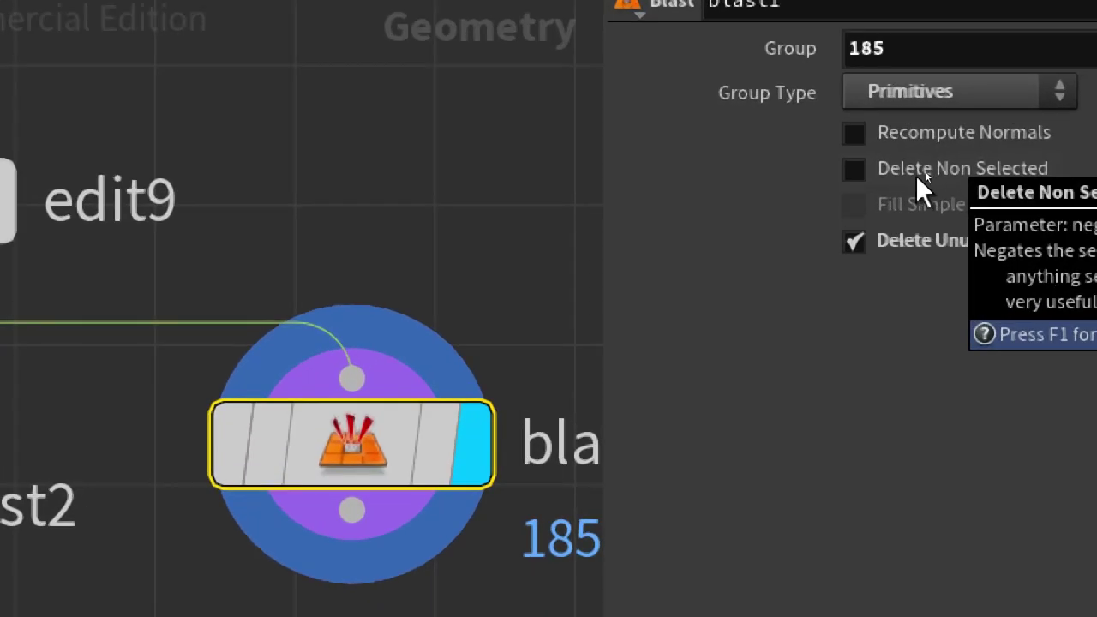
click(852, 171)
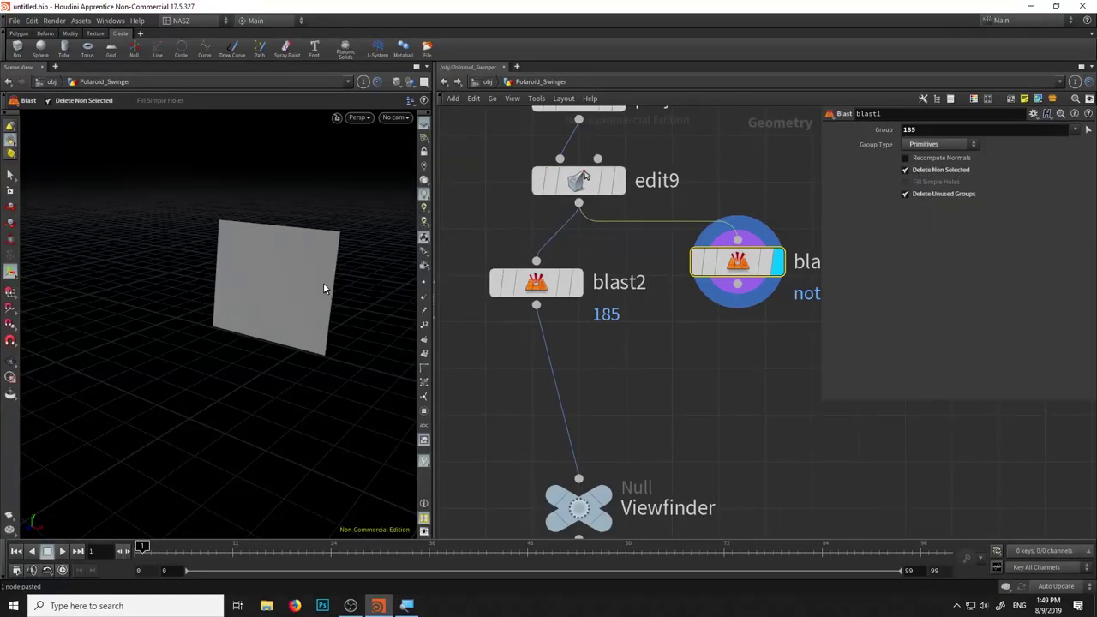
key(Escape)
mouse_move(320, 286)
mouse_down()
mouse_move(242, 296)
mouse_move(211, 274)
mouse_up()
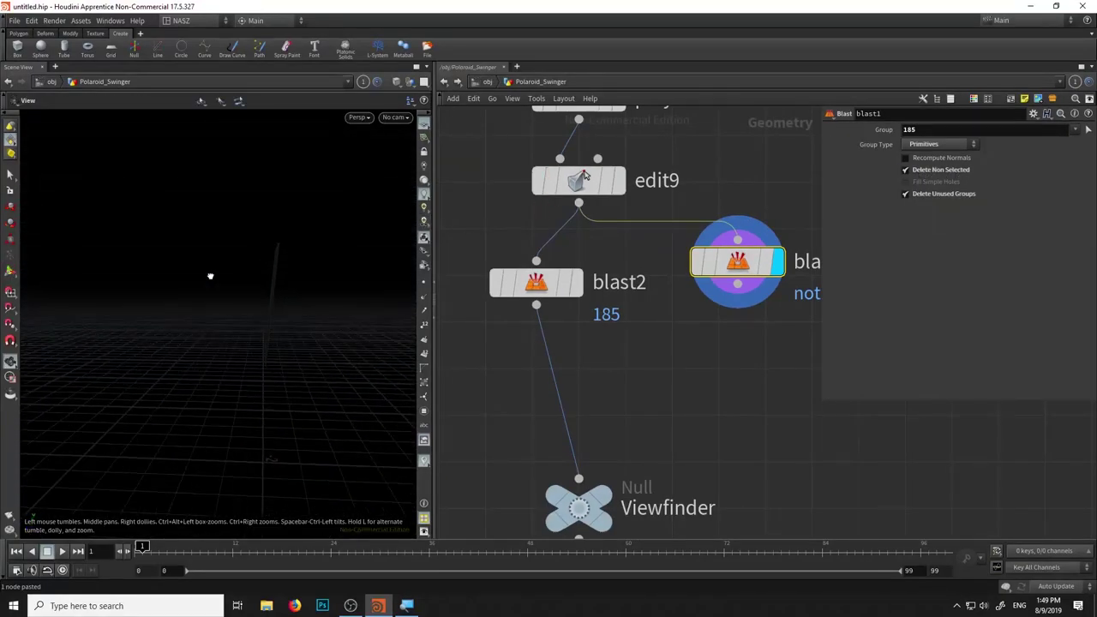
key(Return)
key(Escape)
mouse_move(323, 271)
mouse_down()
mouse_move(286, 303)
mouse_move(333, 314)
mouse_up()
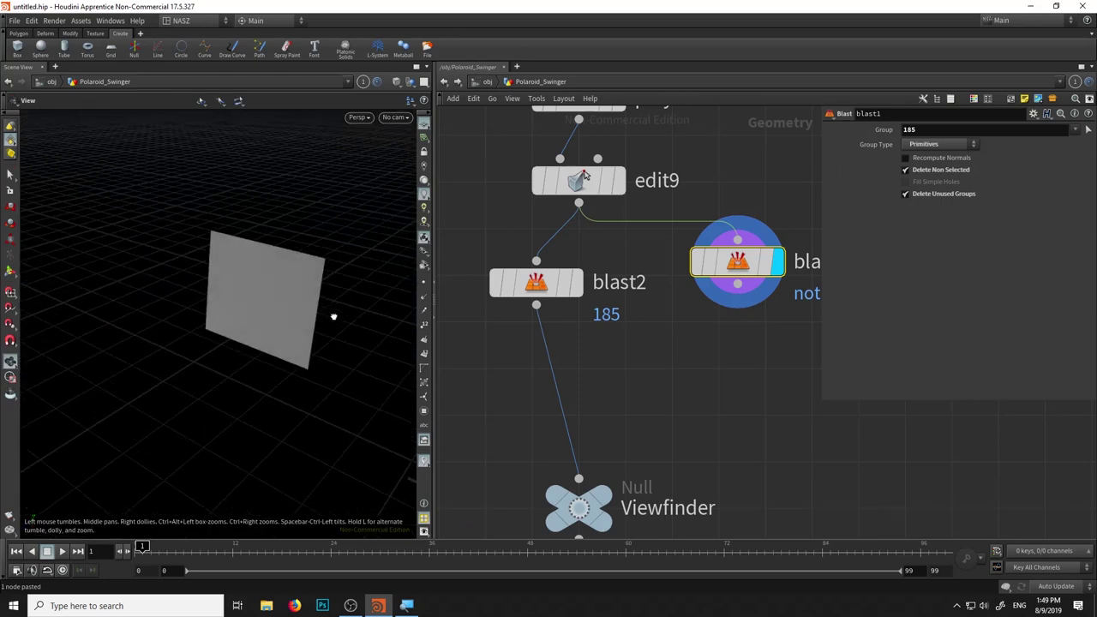
key(Return)
key(Tab)
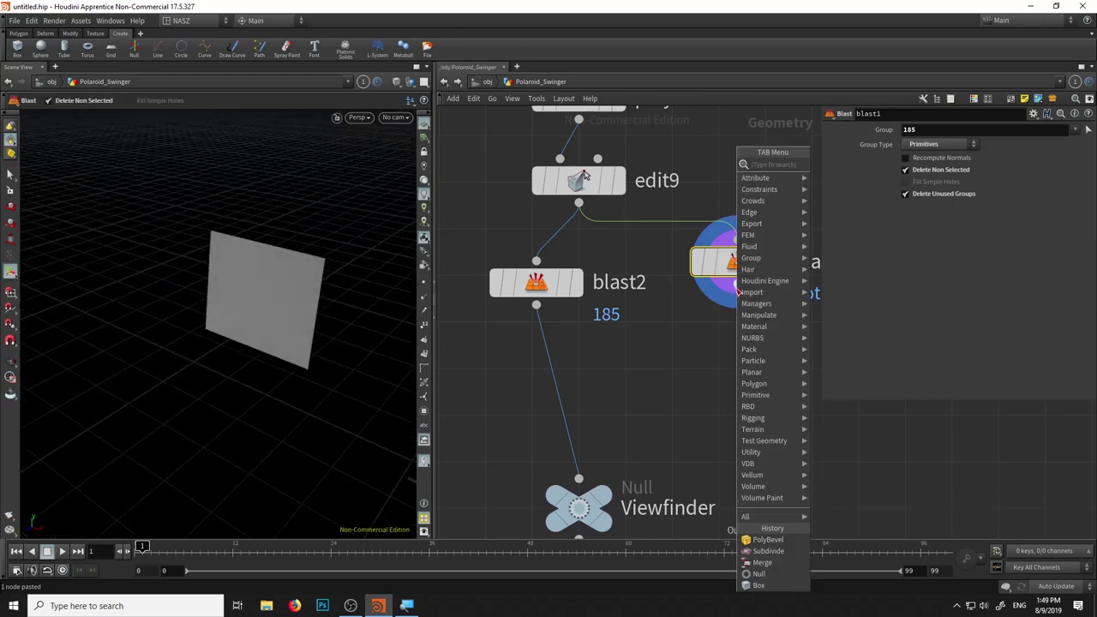
text(divi)
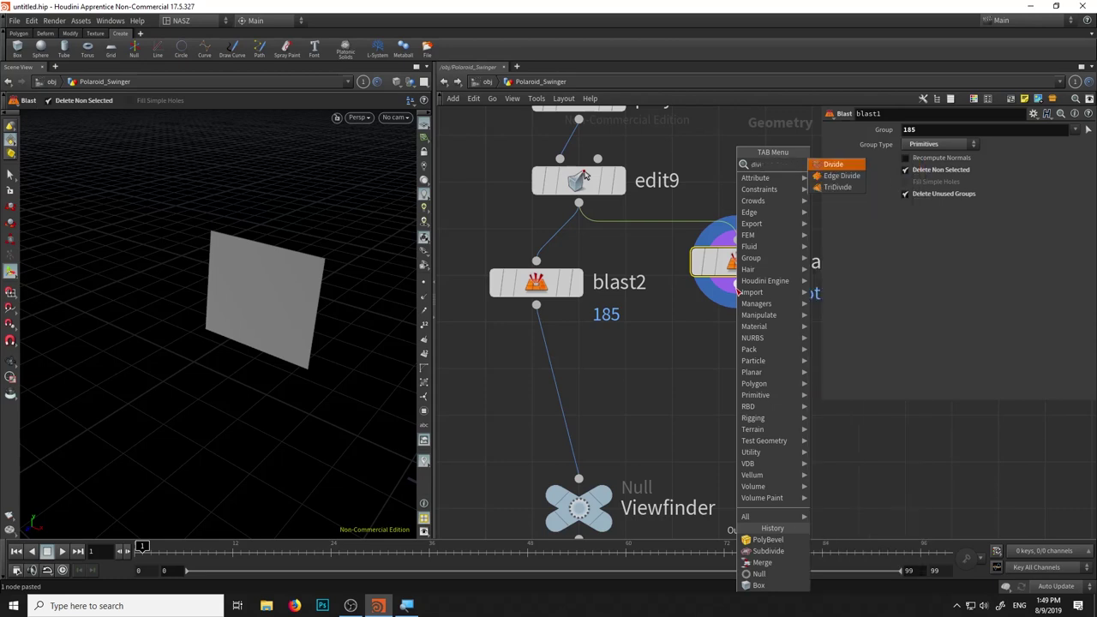
click(838, 167)
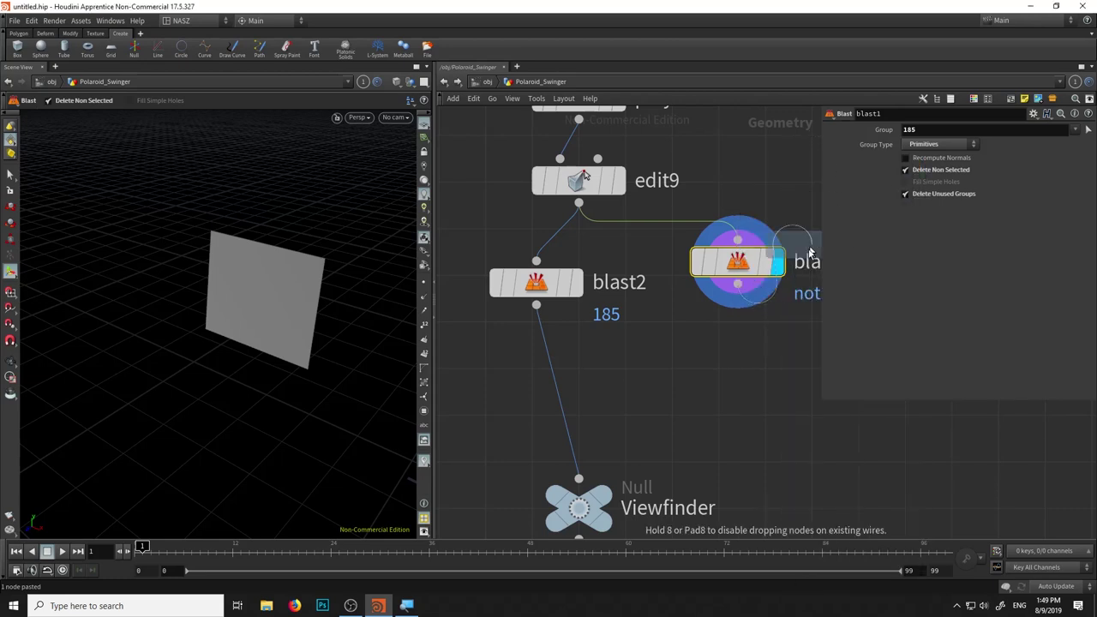
click(735, 382)
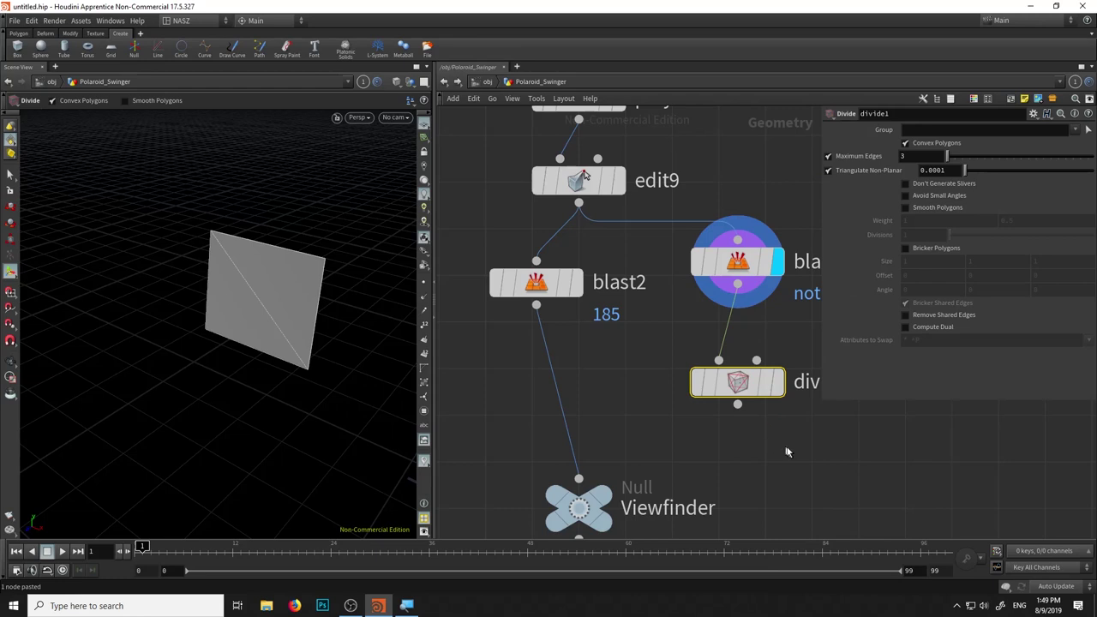
middle_drag(783, 391, 643, 354)
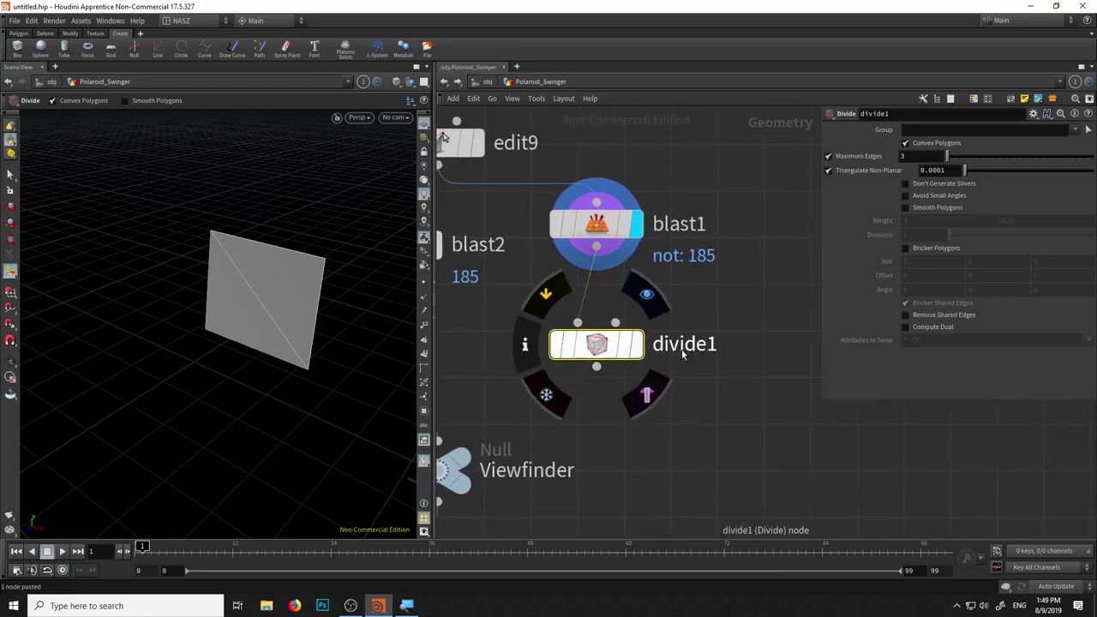
click(643, 354)
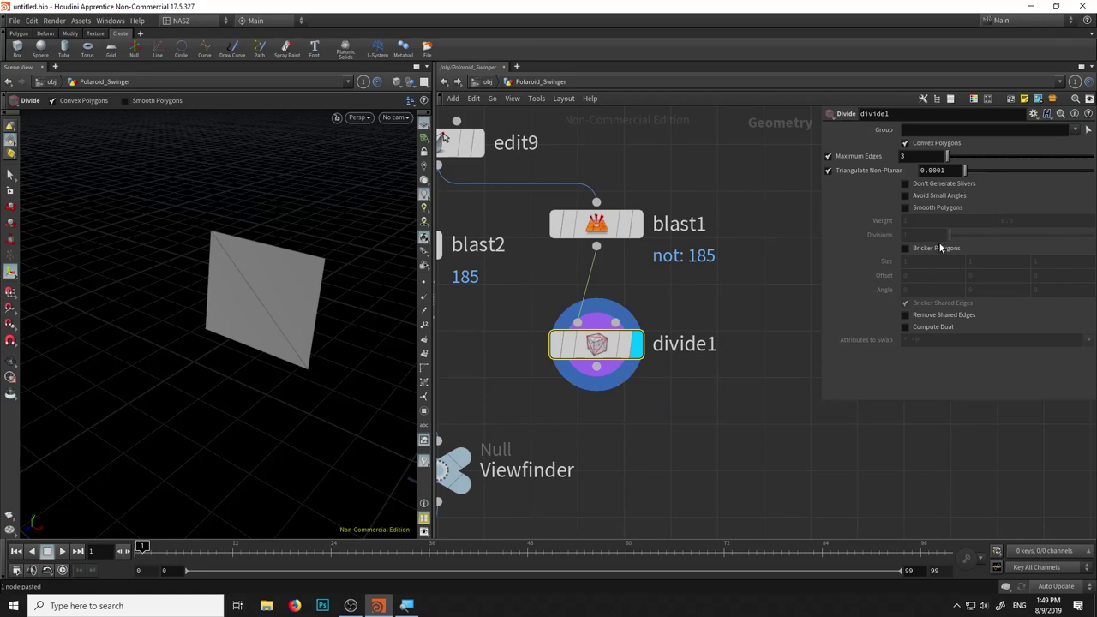
click(922, 146)
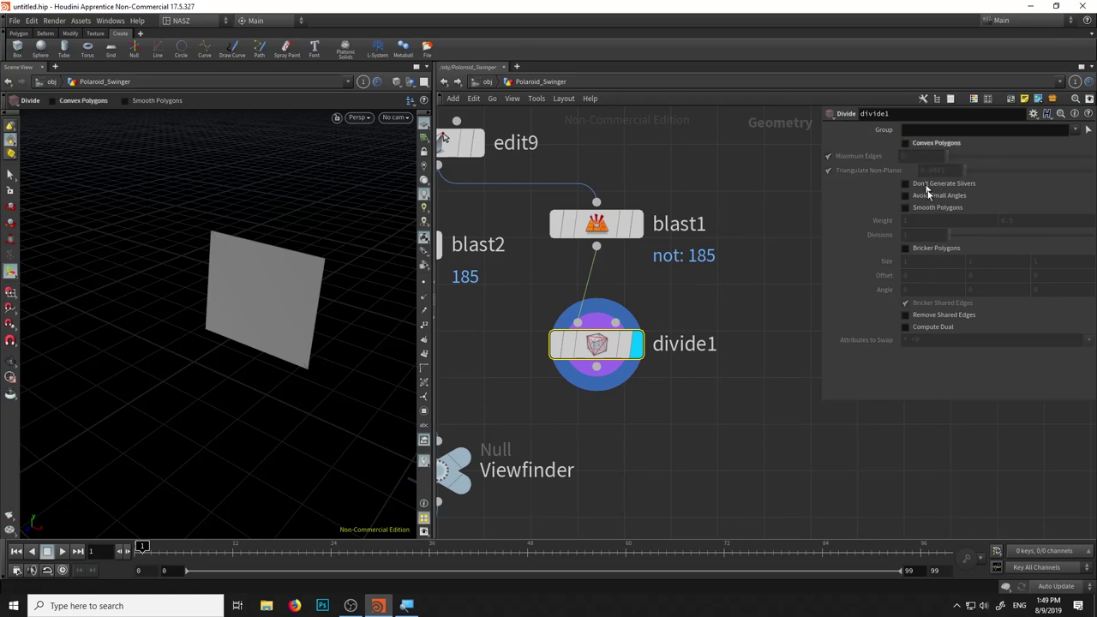
click(938, 250)
middle_click(881, 264)
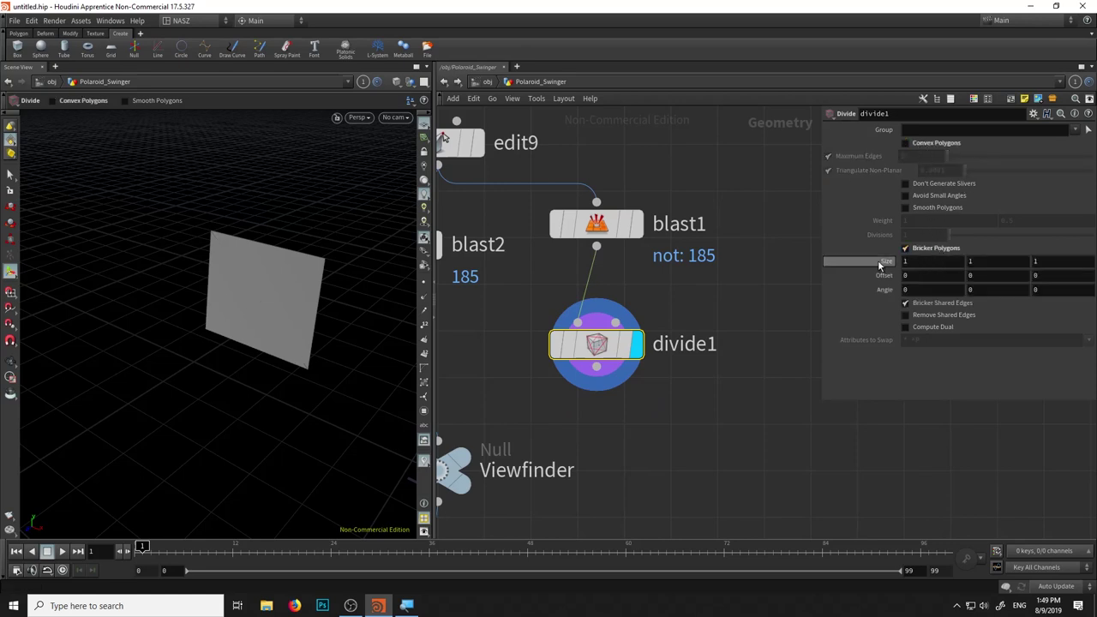
mouse_move(881, 263)
middle_down()
mouse_move(883, 300)
mouse_move(898, 305)
mouse_move(863, 305)
middle_up()
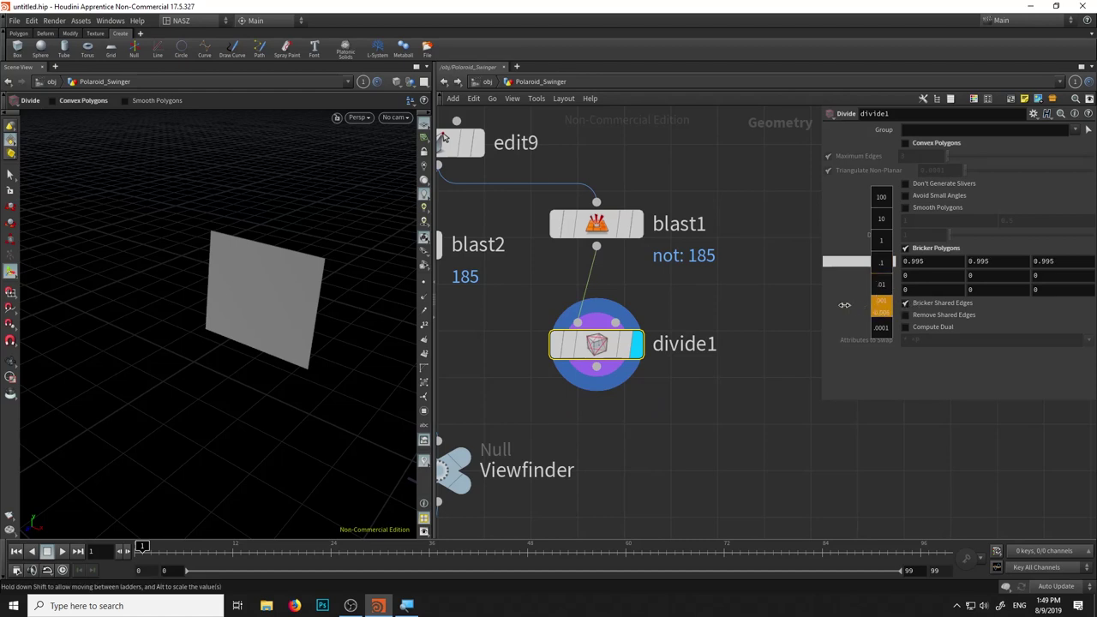
middle_drag(855, 305, 844, 305)
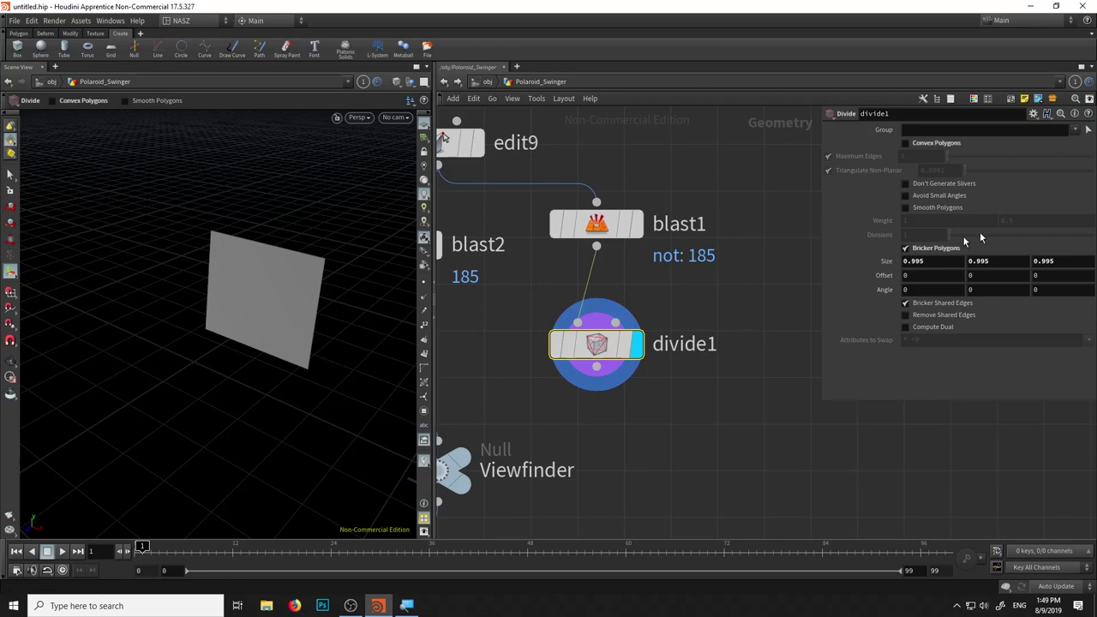
key(ctrl+z)
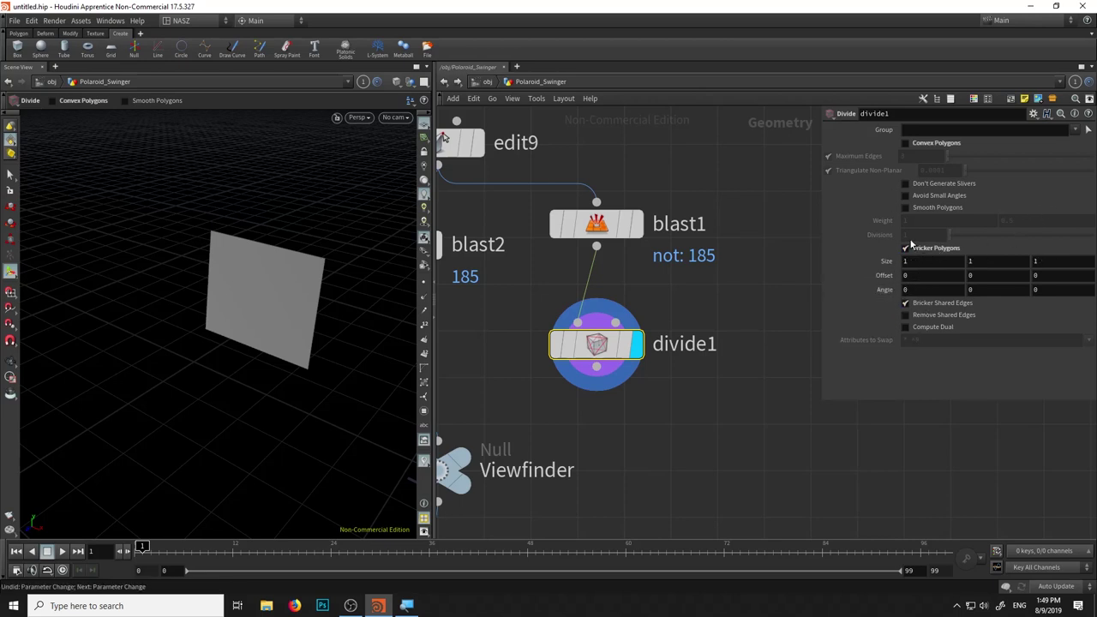
click(907, 146)
middle_drag(904, 263, 910, 263)
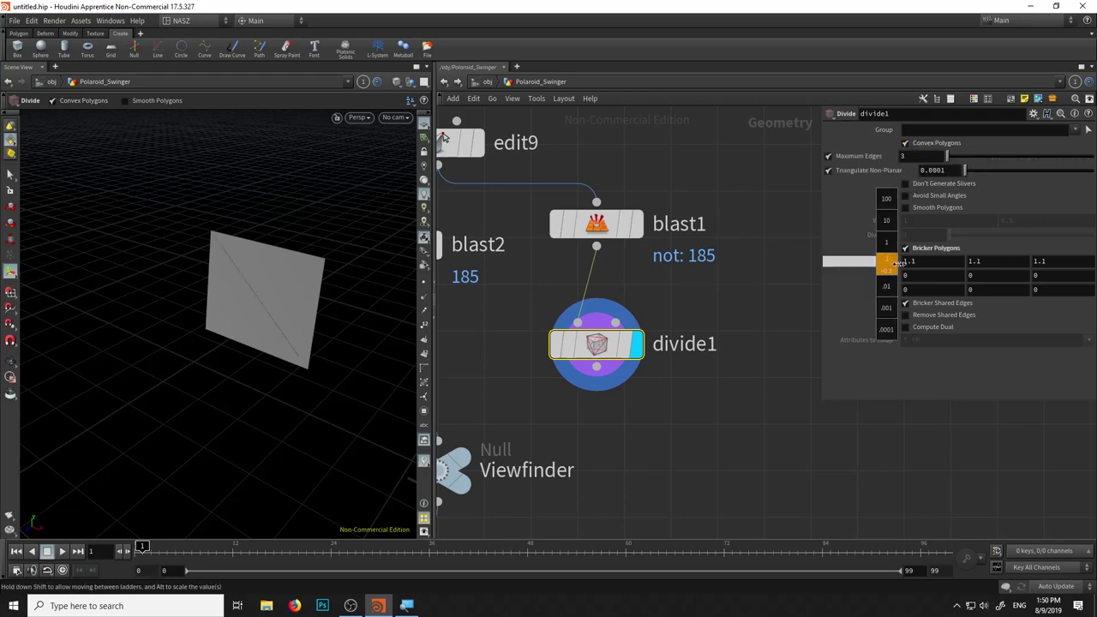
middle_drag(843, 267, 847, 267)
key(ctrl+z)
click(906, 144)
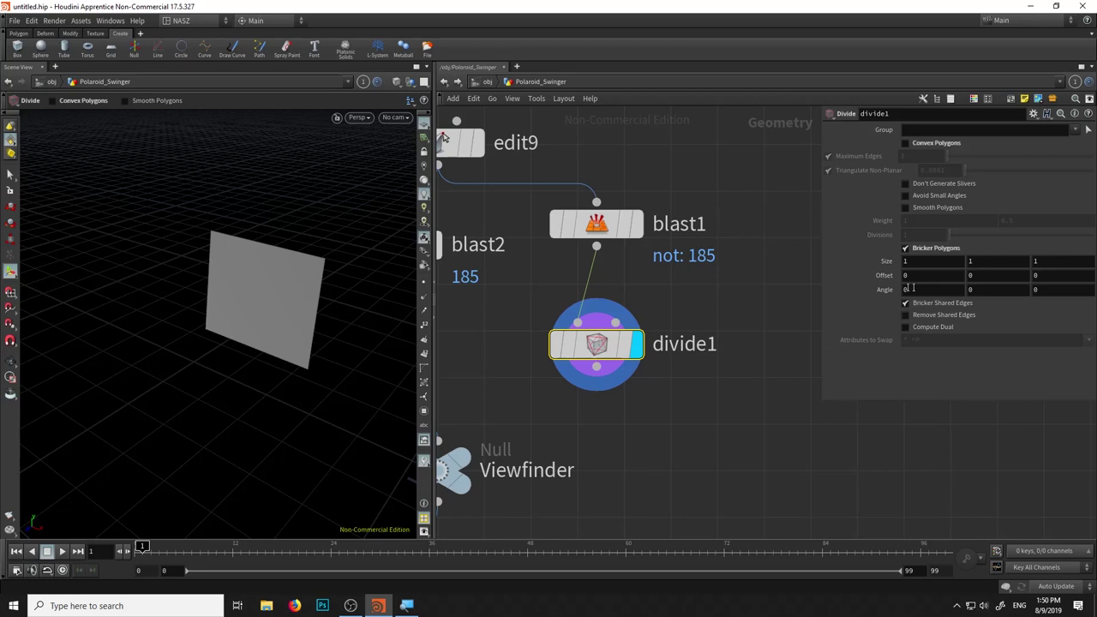
mouse_move(886, 275)
middle_down()
mouse_move(843, 278)
mouse_move(889, 261)
mouse_move(862, 262)
middle_up()
key(ctrl+z)
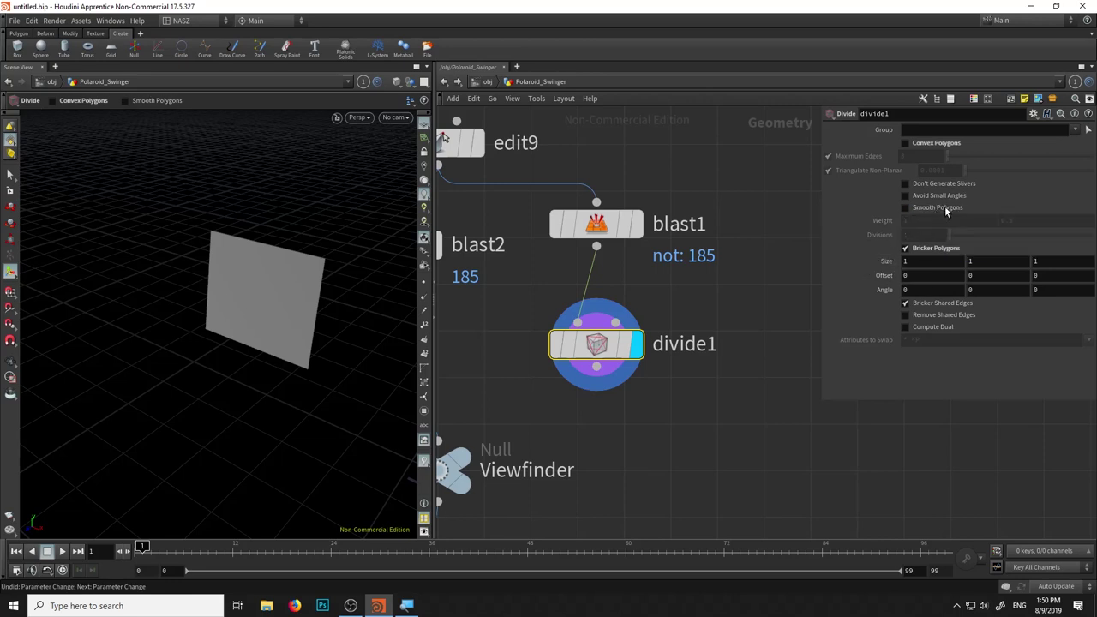
click(947, 211)
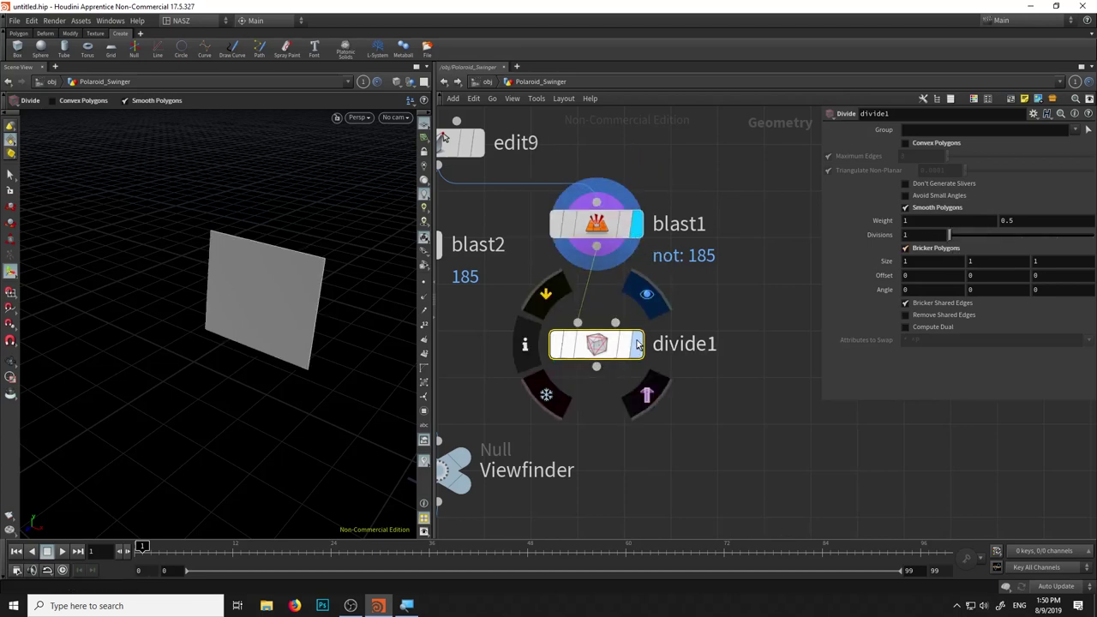
mouse_move(591, 351)
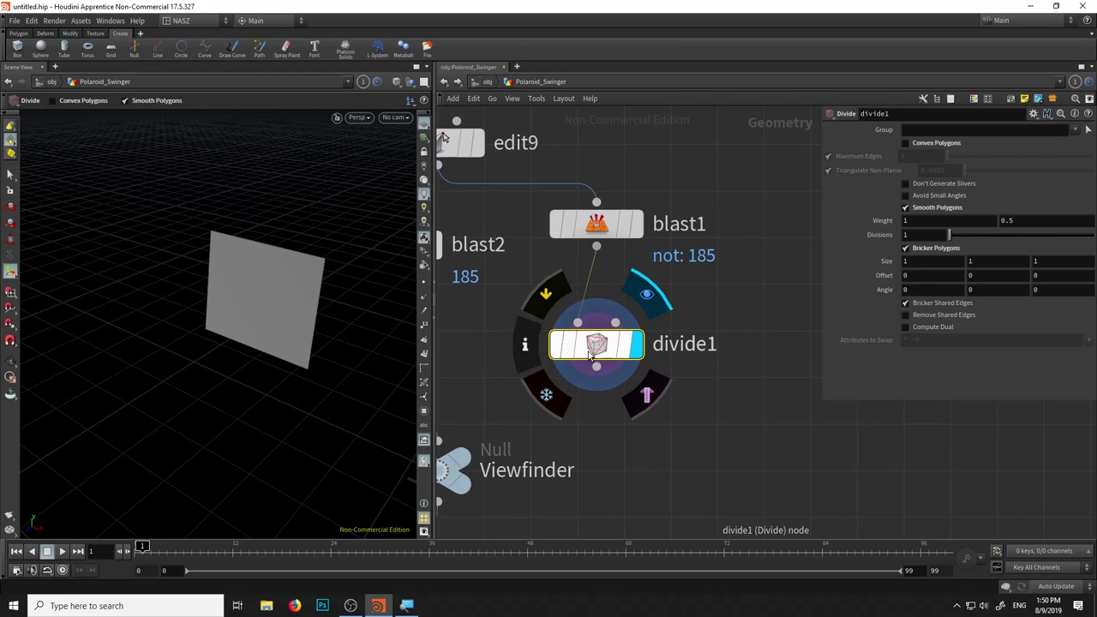
key(Delete)
key(Tab)
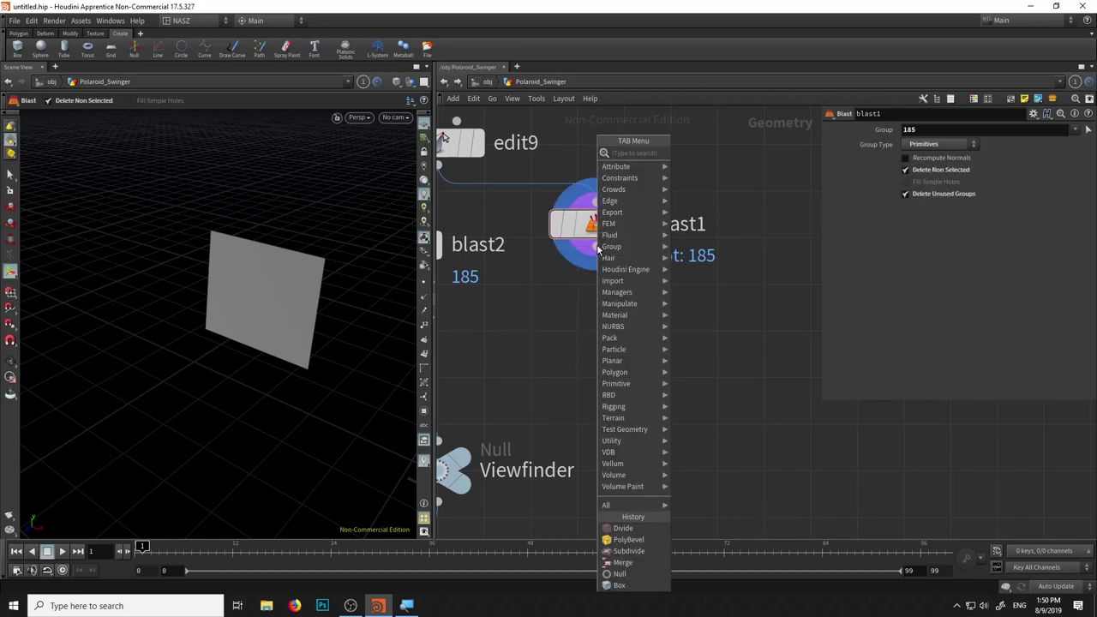
Add a Subdivide node after blast1, display it, and set Depth to 2
text(sub)
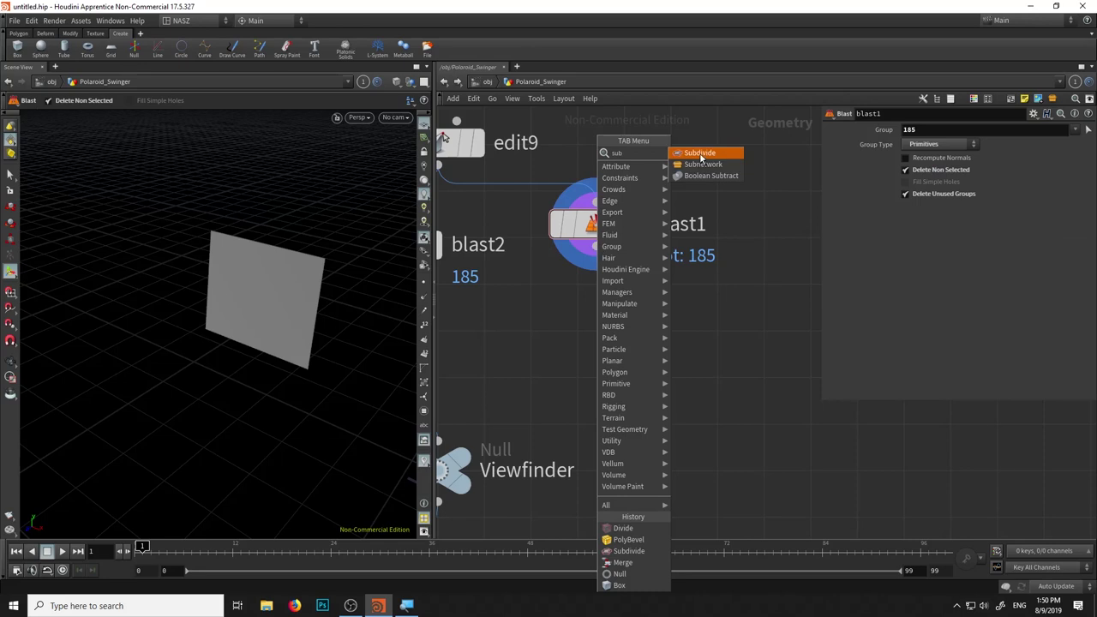
click(700, 155)
click(597, 367)
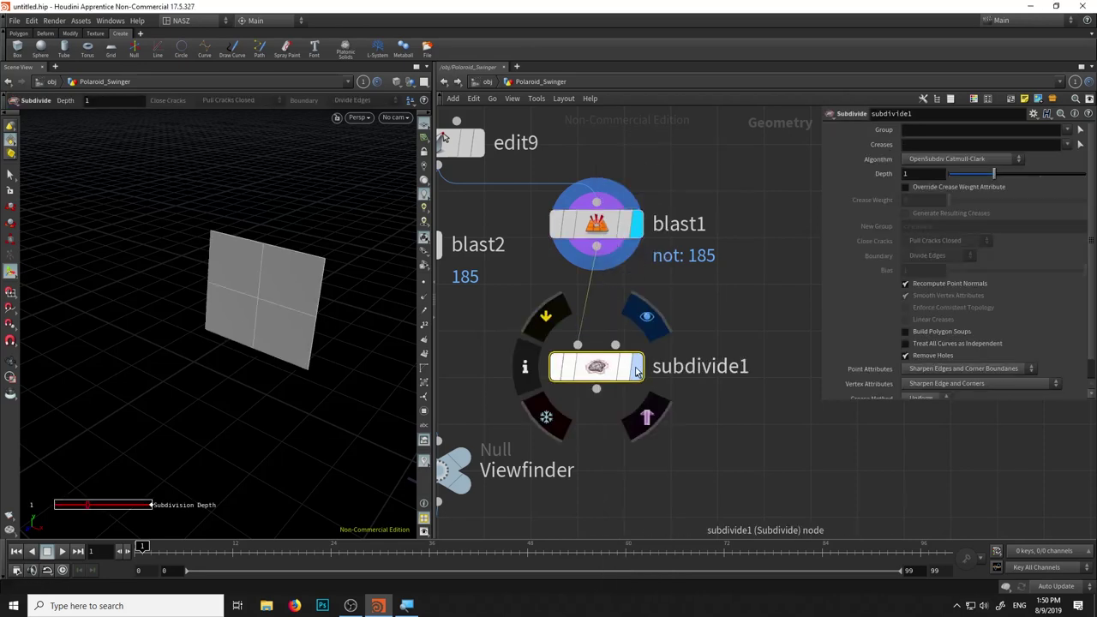
click(636, 370)
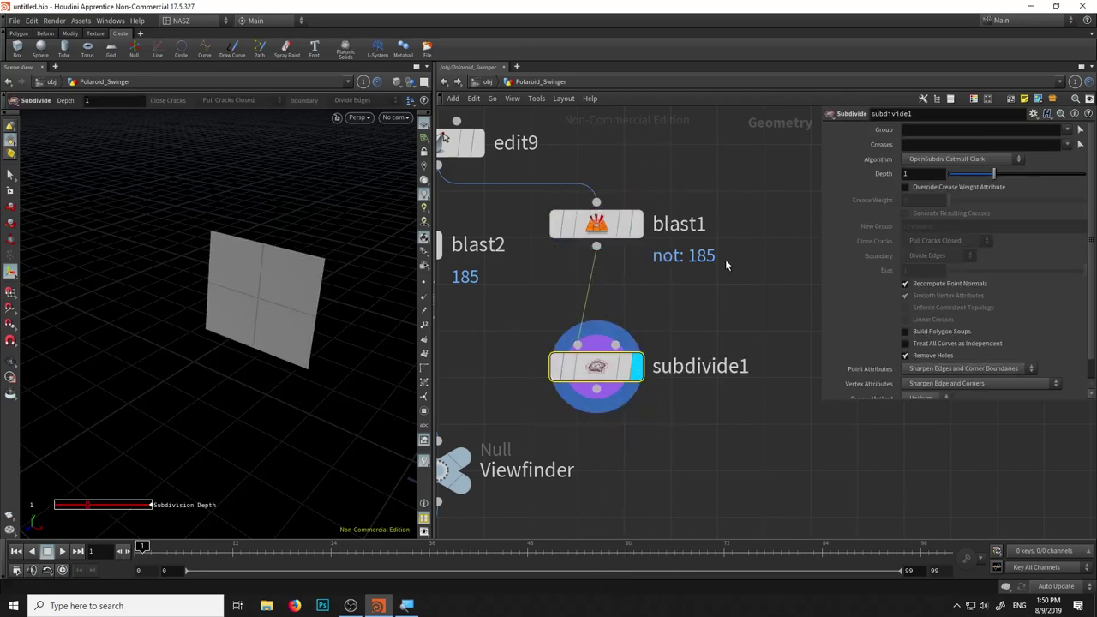
middle_drag(705, 306, 740, 225)
click(1037, 175)
drag(1038, 176, 1041, 178)
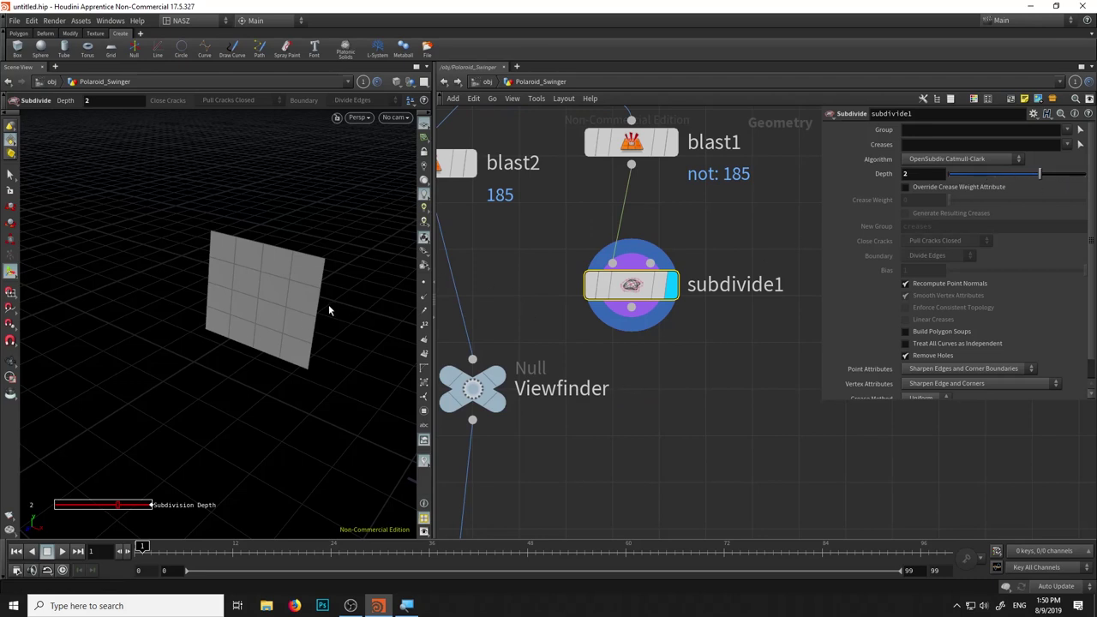
Orbit around the 4×4 grid and switch to point selection mode
key(Escape)
drag(330, 309, 291, 288)
click(7, 175)
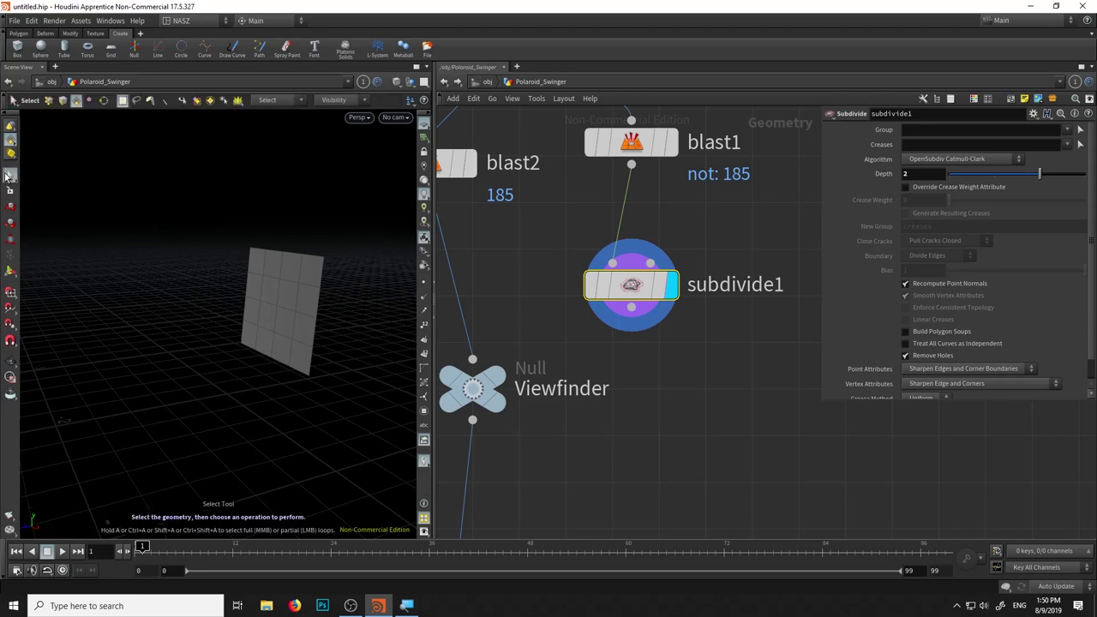
key(3)
key(2)
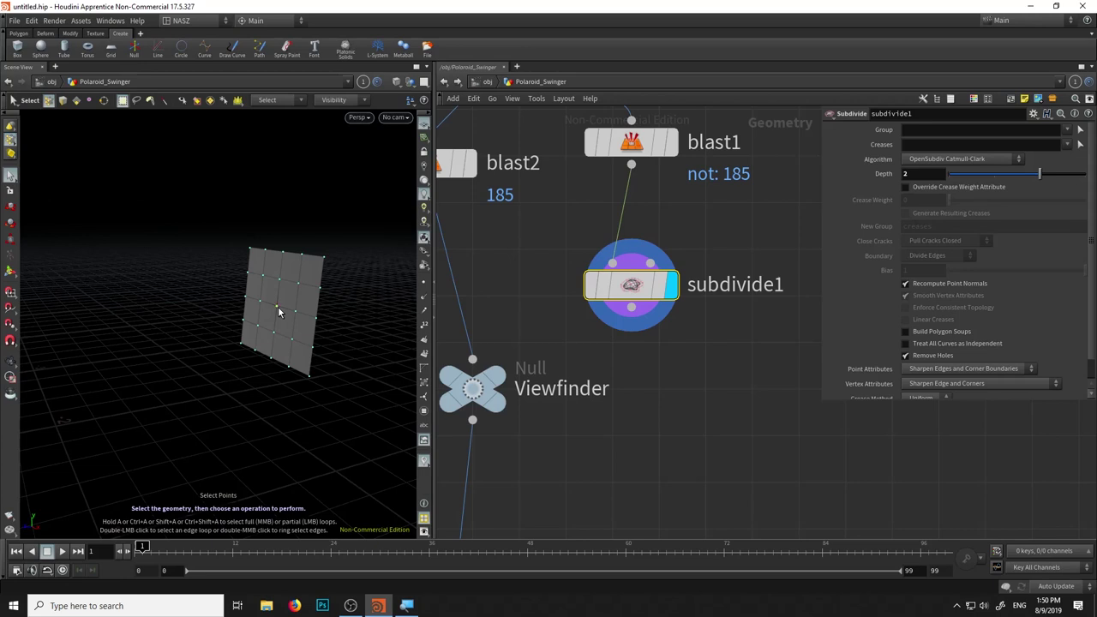
Push a grid point outward with an Edit SOP using a soft falloff
key(Escape)
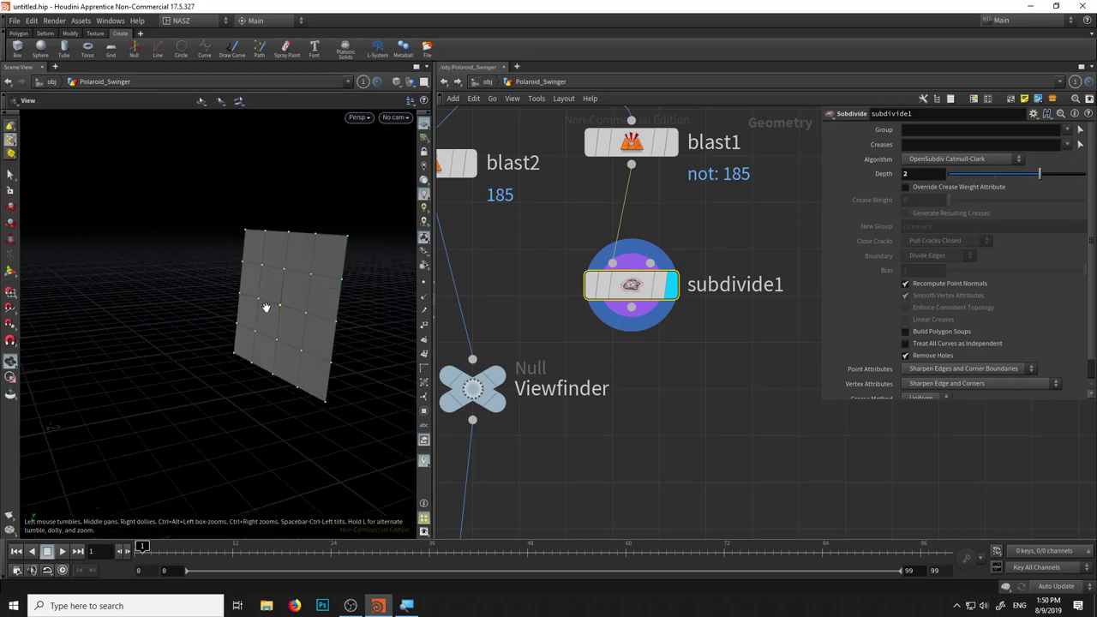
scroll(248, 309, up, 4)
scroll(247, 309, up, 2)
drag(248, 310, 244, 333)
key(s)
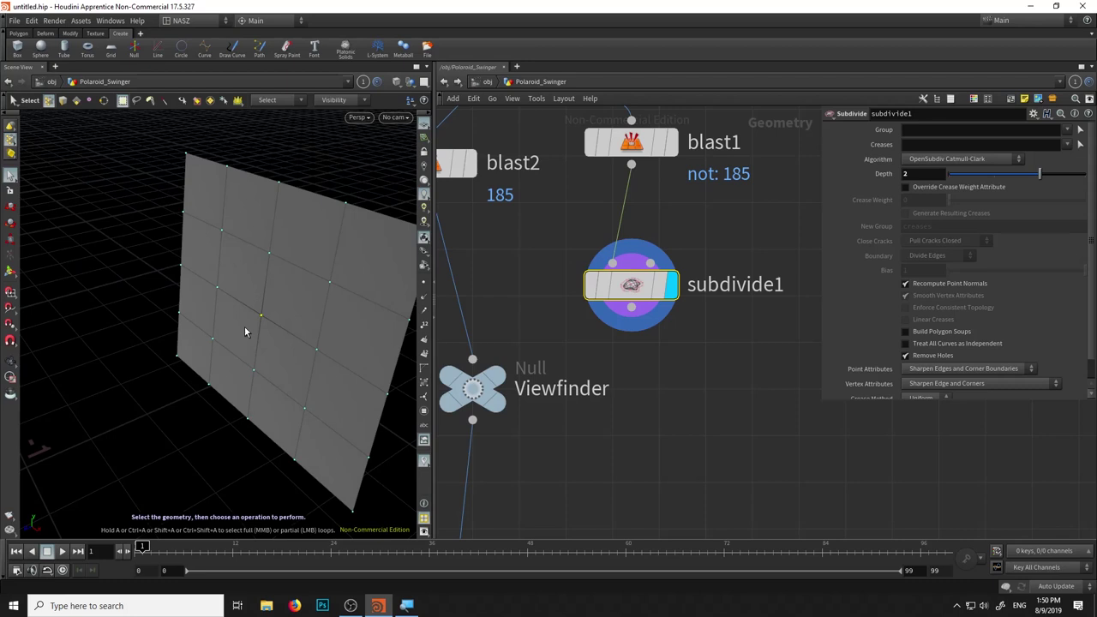
key(t)
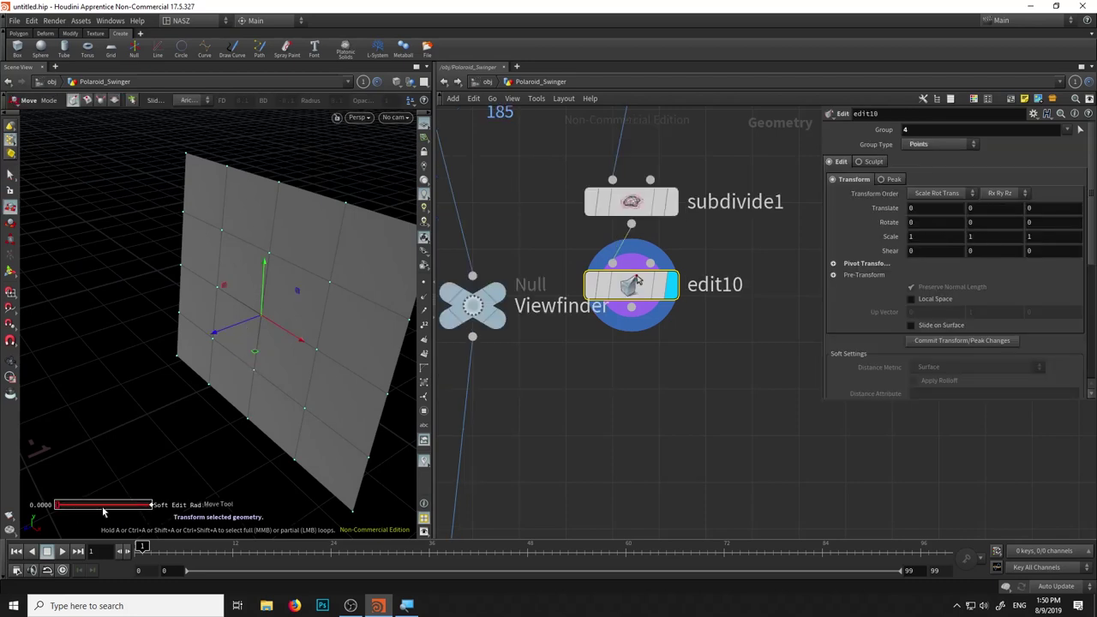
drag(58, 508, 64, 506)
mouse_move(220, 338)
mouse_down()
mouse_move(189, 342)
mouse_move(159, 380)
mouse_move(123, 372)
mouse_move(77, 402)
mouse_move(152, 403)
mouse_up()
Enlarge the soft falloff radius to 0.1104 and review the bulged grid
key(Escape)
key(t)
drag(149, 509, 69, 507)
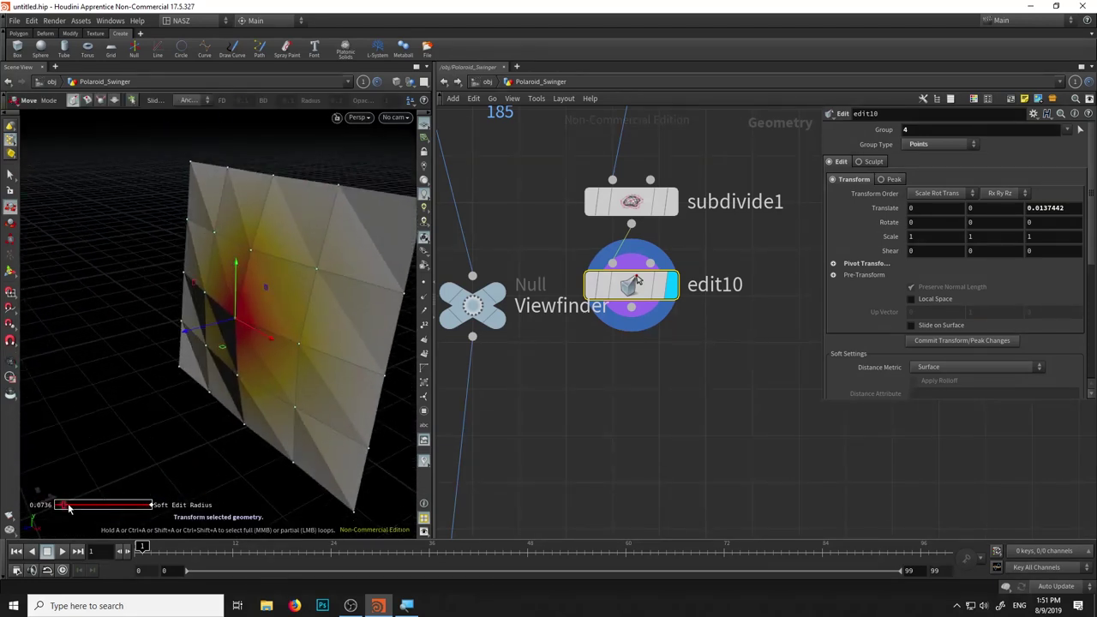
key(Escape)
mouse_move(301, 350)
mouse_down()
mouse_move(260, 330)
mouse_move(248, 331)
mouse_move(282, 341)
mouse_move(240, 343)
mouse_move(291, 339)
mouse_up()
key(t)
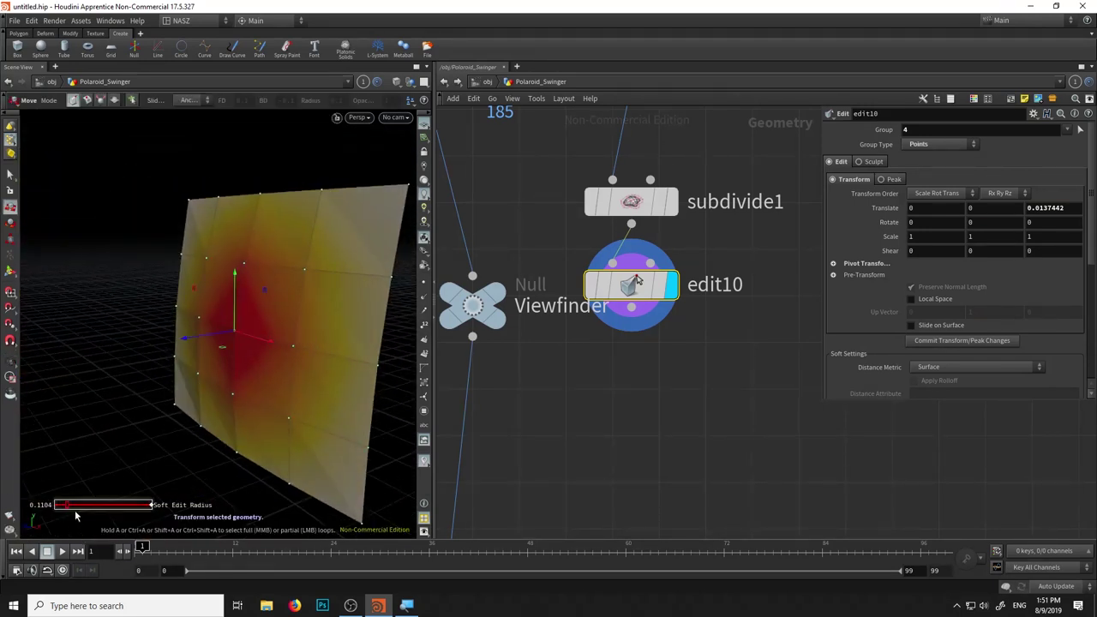
middle_drag(651, 377, 588, 300)
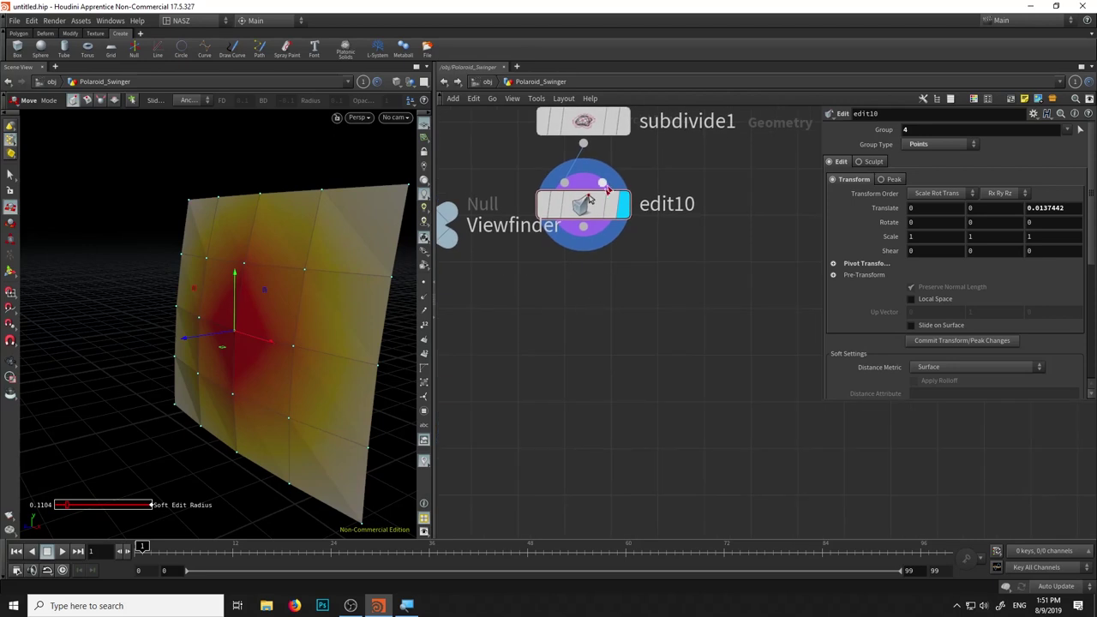
click(589, 233)
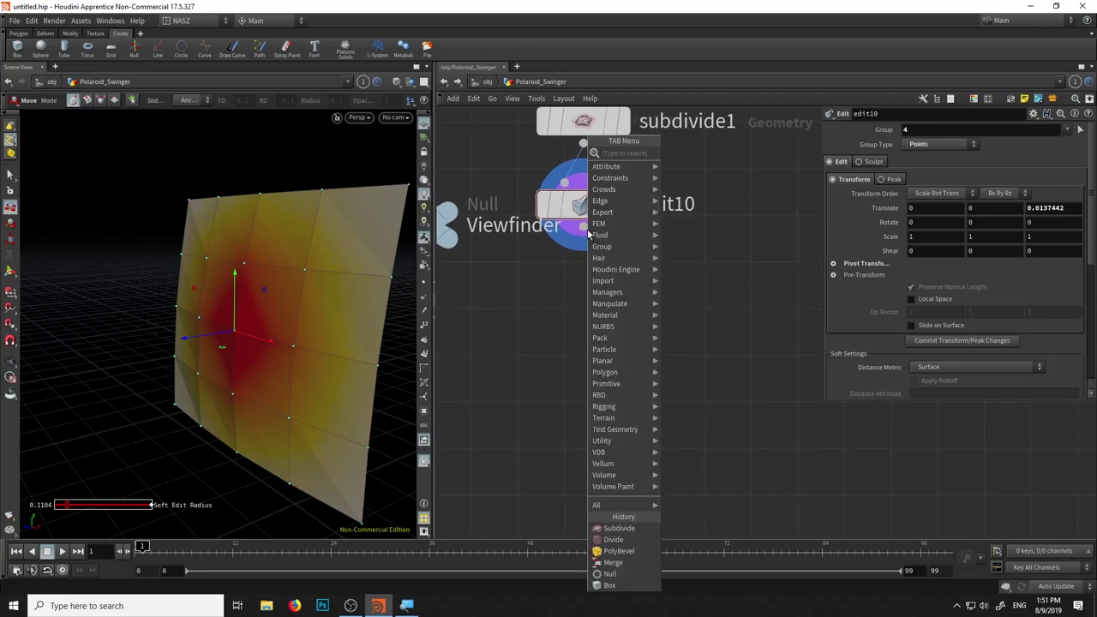
Add a PolyExtrude node after edit10 and pull out the panel's thickness
text(poly)
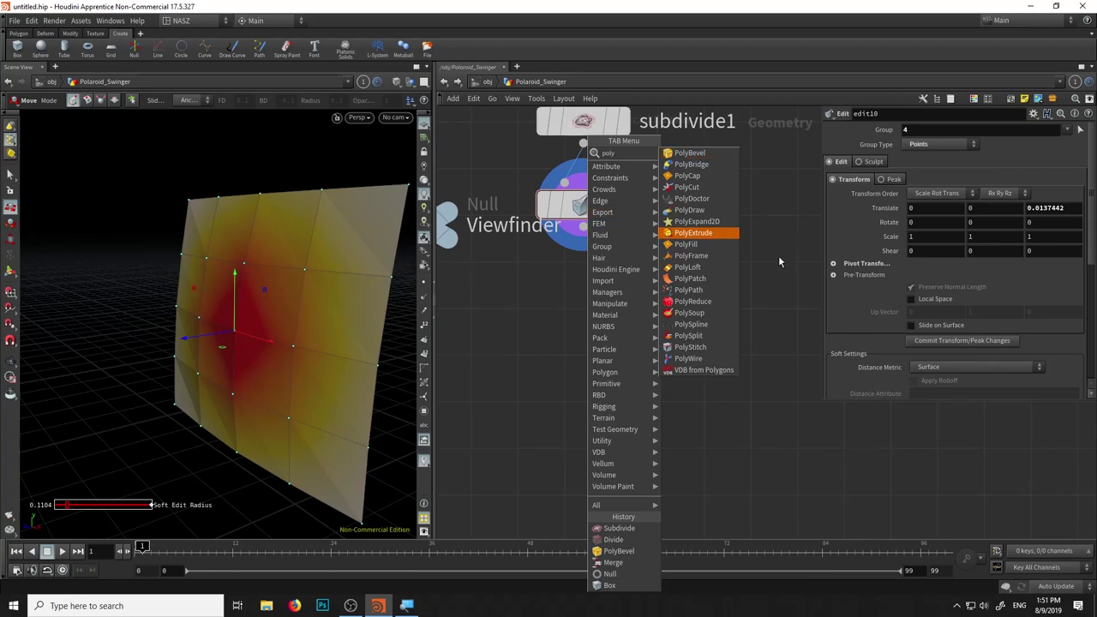
text(e)
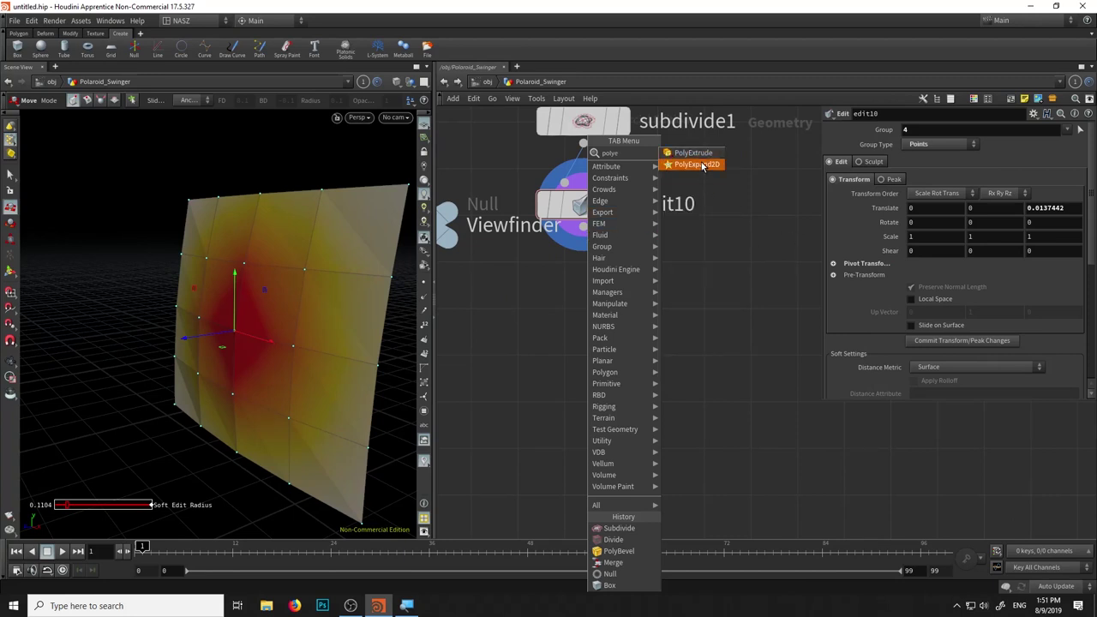
click(695, 164)
click(586, 355)
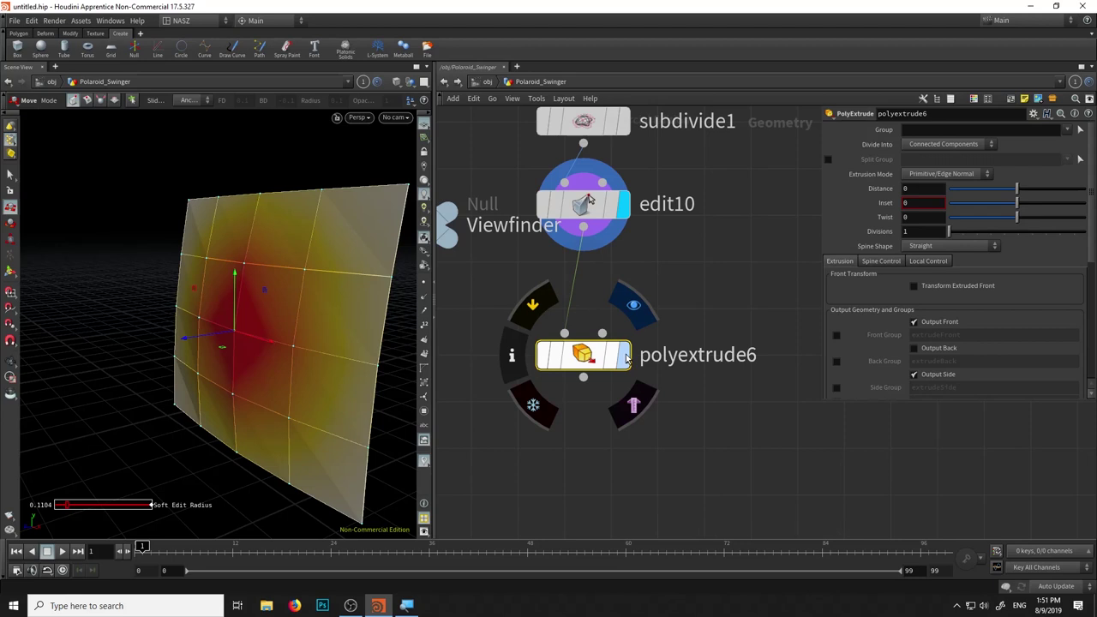
click(306, 287)
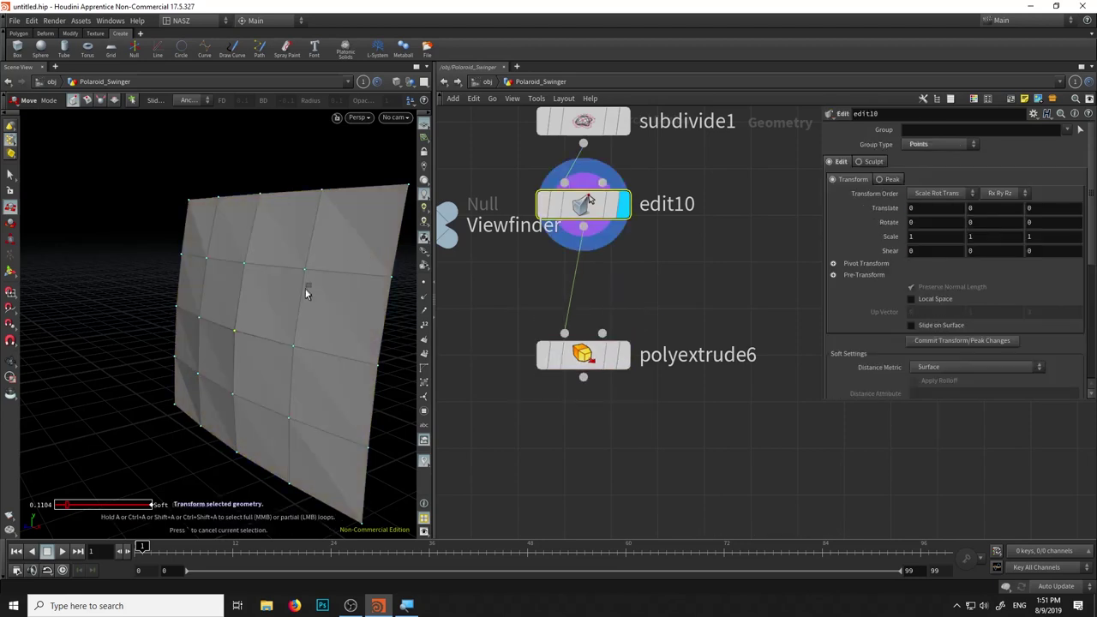
key(Return)
key(Escape)
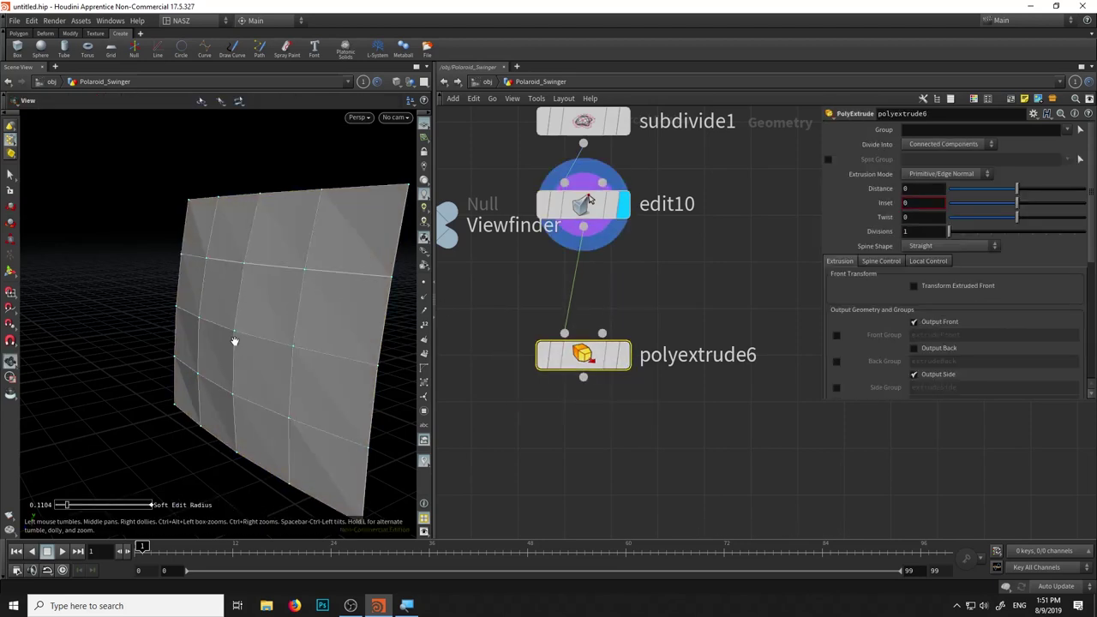
drag(235, 343, 24, 283)
key(Return)
mouse_move(214, 311)
mouse_down()
mouse_move(172, 311)
mouse_move(187, 282)
mouse_move(174, 271)
mouse_up()
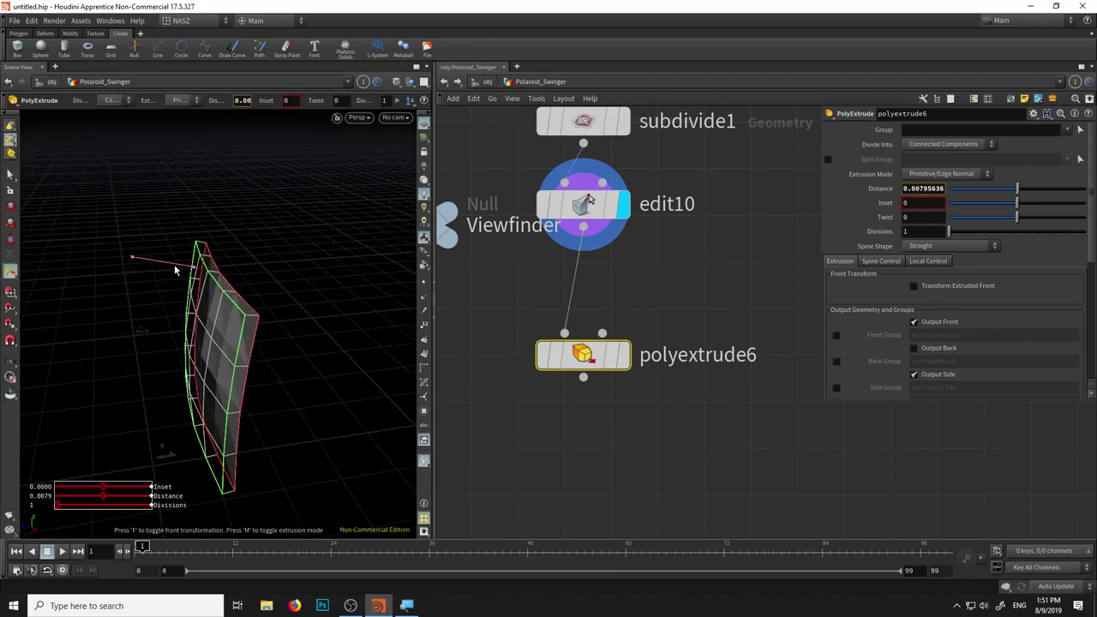
drag(174, 270, 257, 283)
Set the extrusion distance to about 0.0101 with Output Back enabled
click(625, 354)
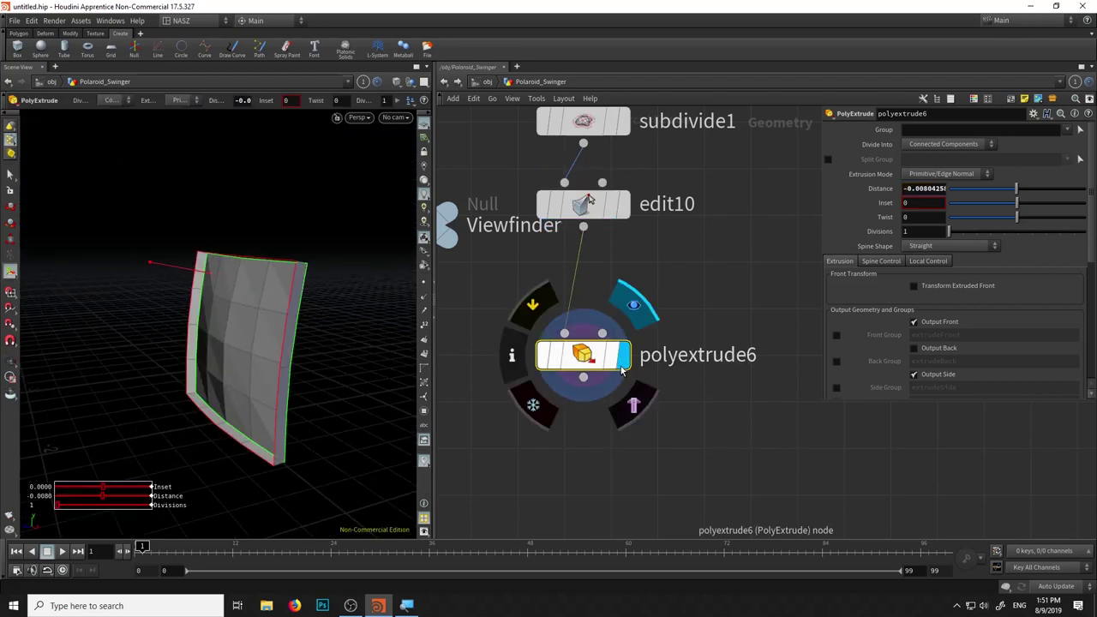
click(932, 352)
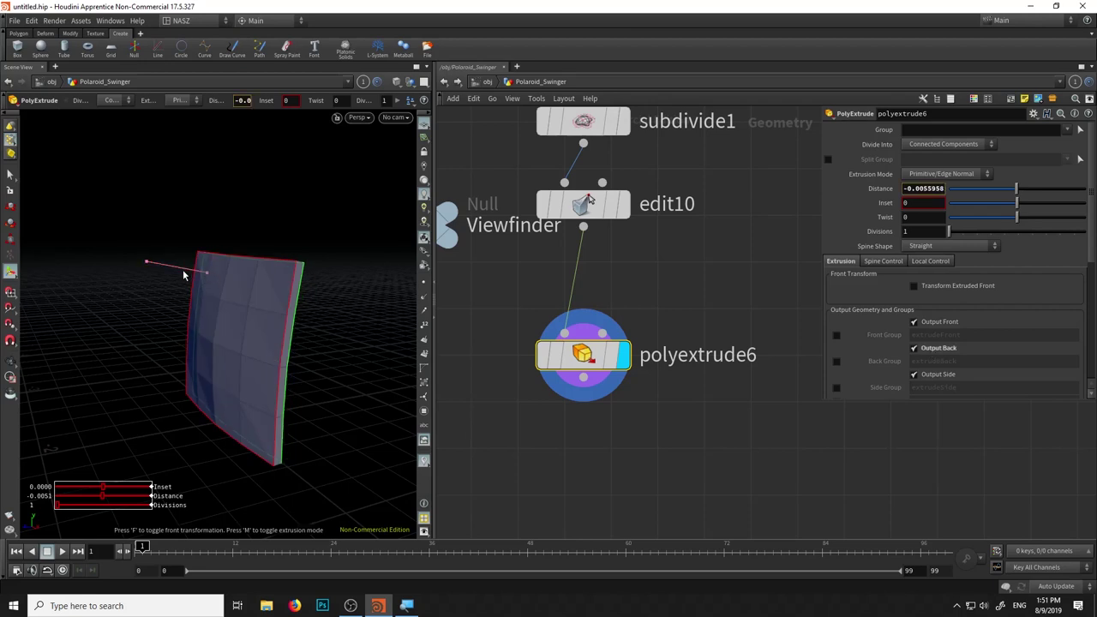
drag(189, 271, 163, 275)
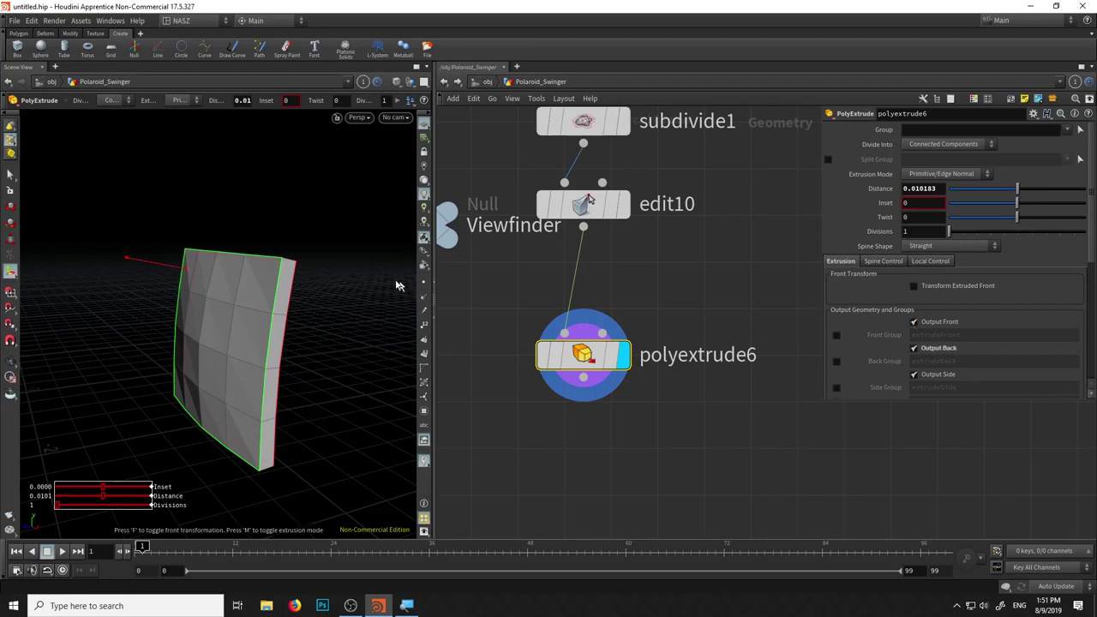
alt+drag(396, 285, 296, 265)
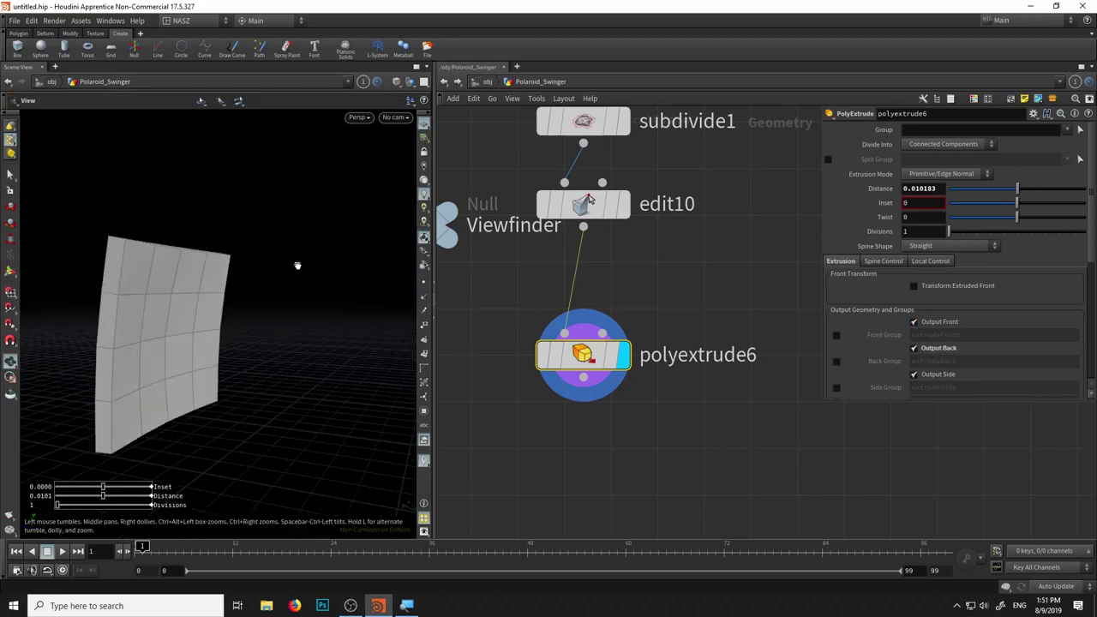
click(913, 349)
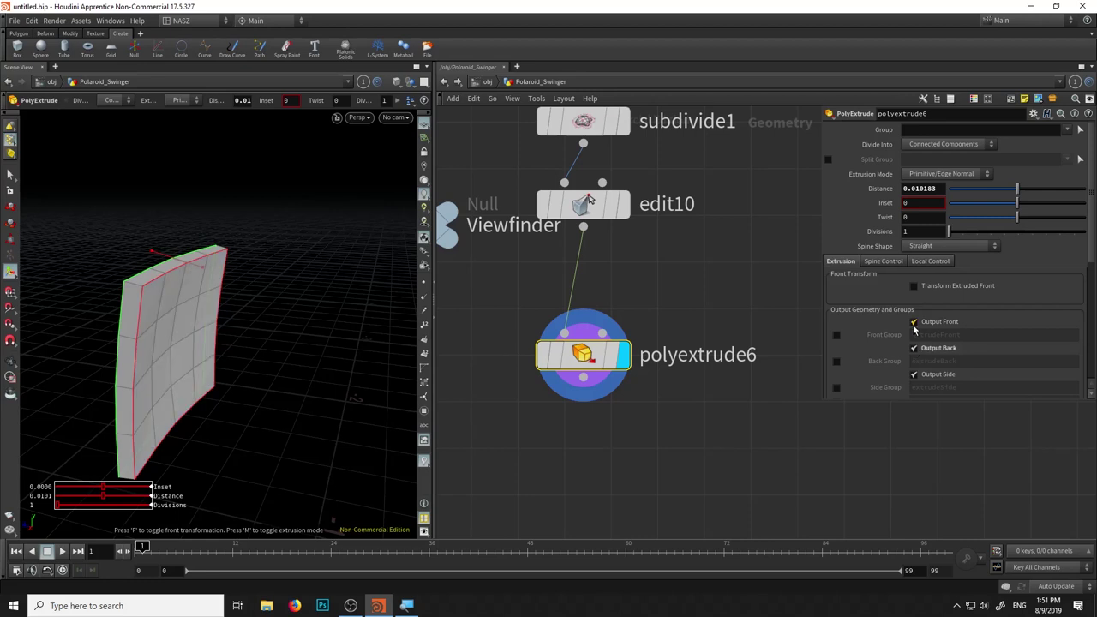
mouse_move(232, 355)
alt+mouse_down()
mouse_move(294, 345)
mouse_move(311, 286)
mouse_move(351, 235)
mouse_move(414, 231)
mouse_move(400, 255)
alt+mouse_up()
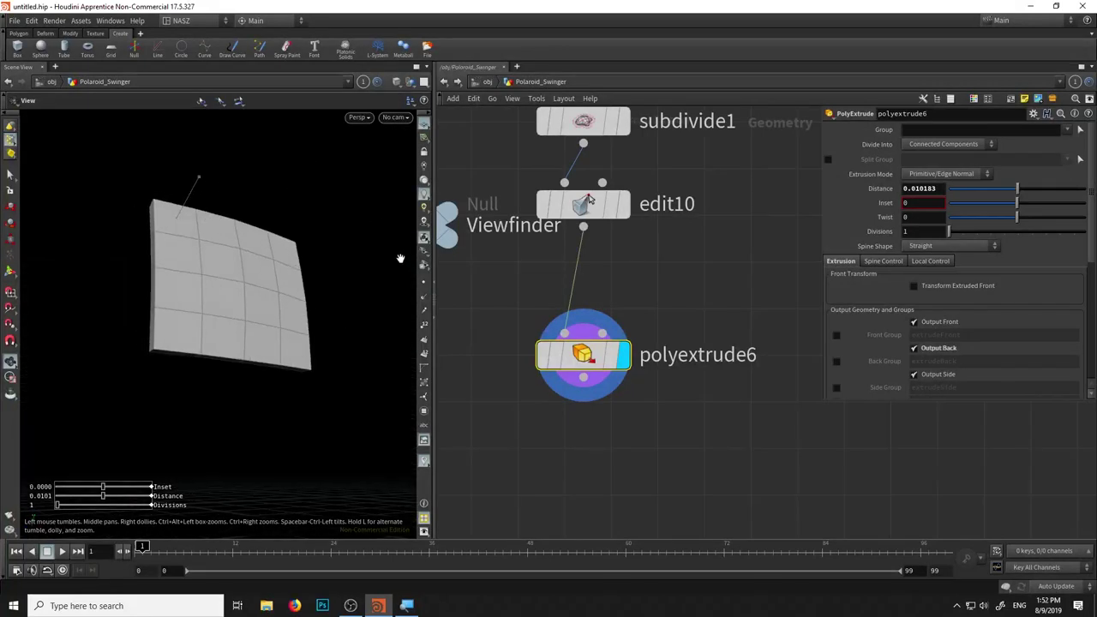
Move the Viewfinder null further down in the network
key(Return)
scroll(626, 445, down, 5)
scroll(600, 343, down, 3)
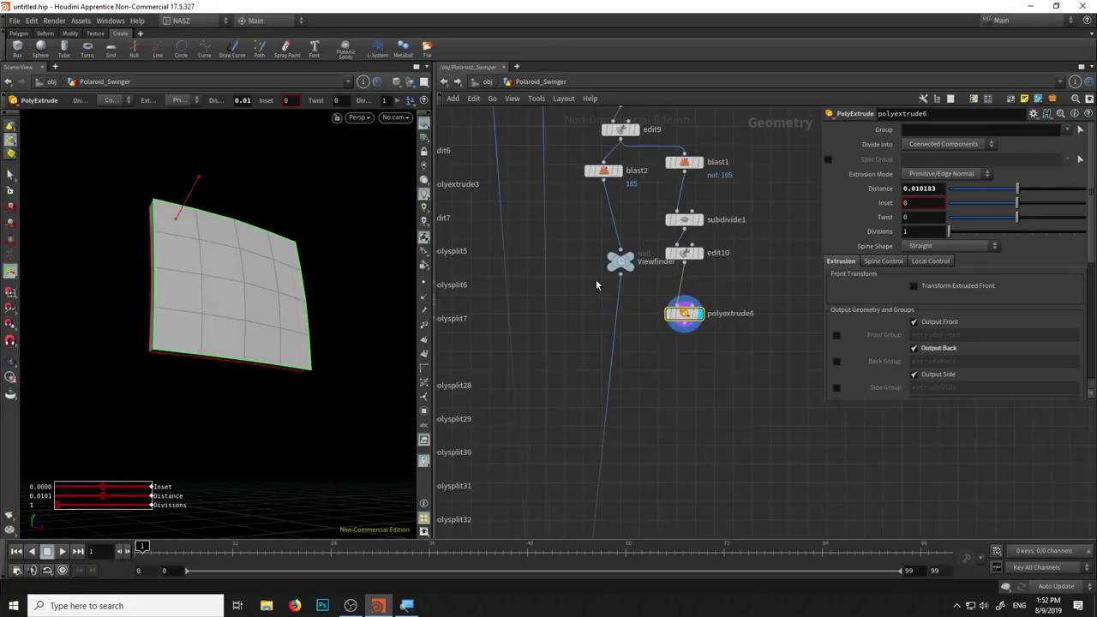
drag(627, 265, 611, 431)
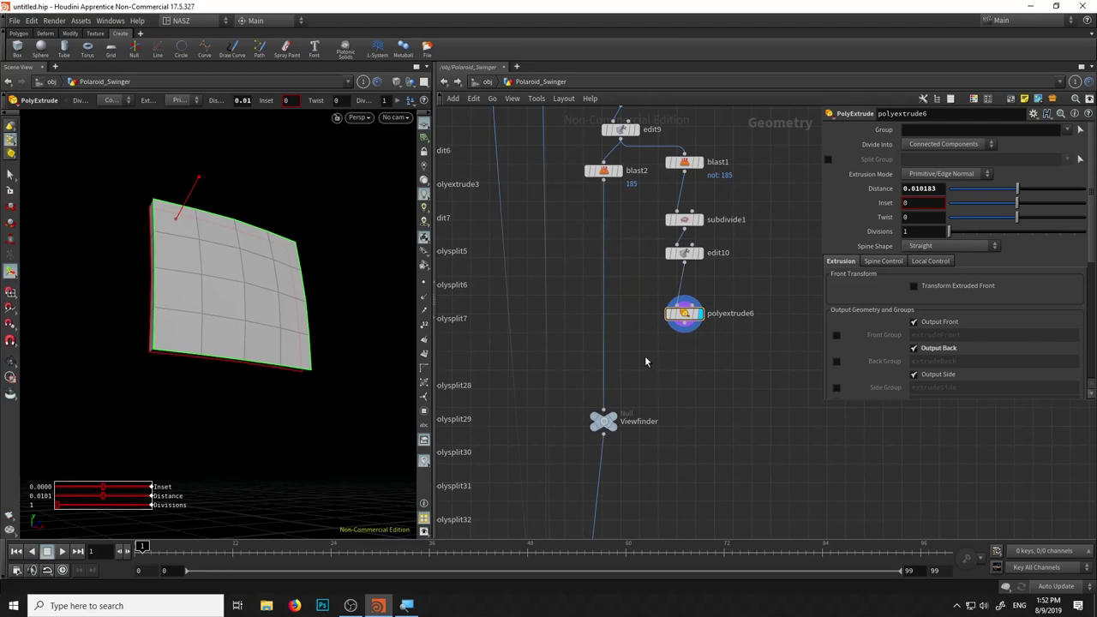
Insert merge2 on the blast2–Viewfinder wire and connect polyextrude6 into it
key(Tab)
text(merge)
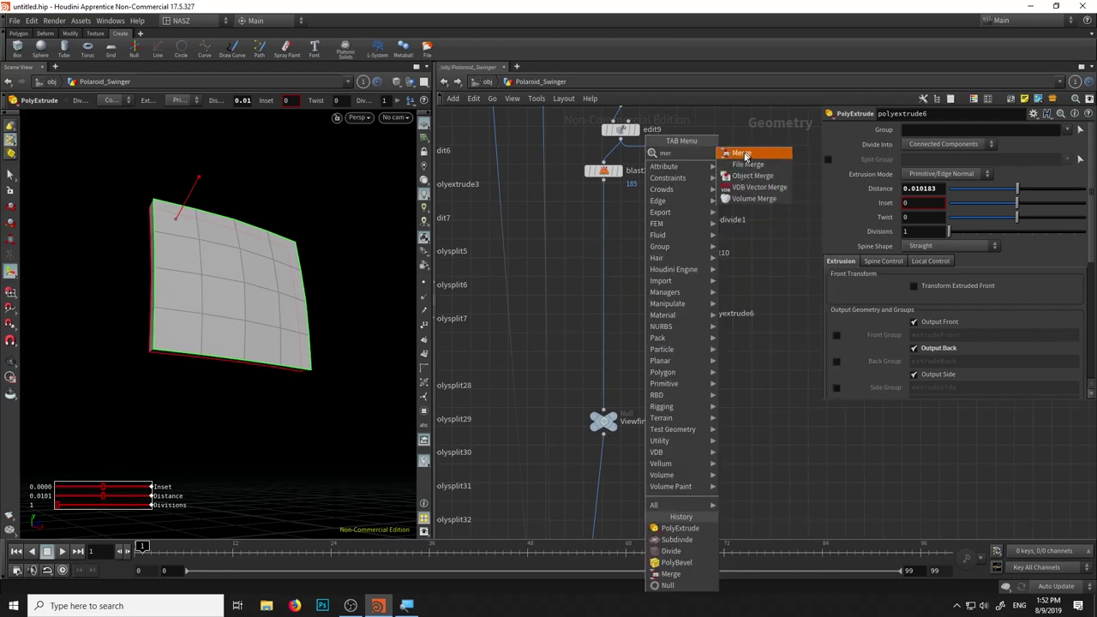
key(Return)
click(608, 368)
click(684, 330)
click(630, 364)
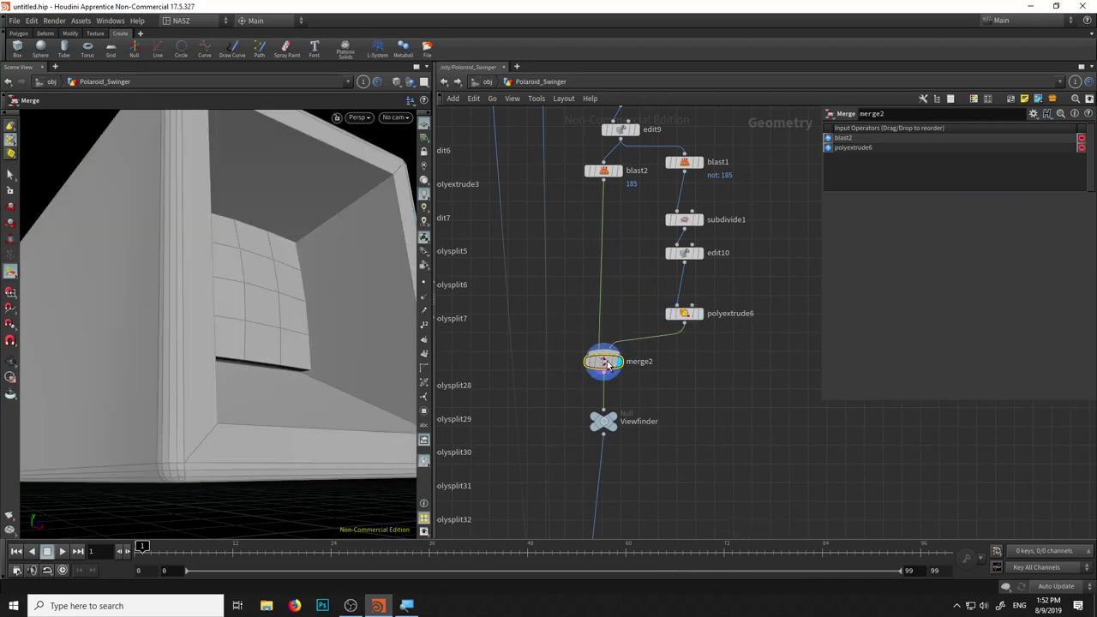
mouse_move(318, 314)
mouse_down()
mouse_move(242, 333)
mouse_move(277, 306)
mouse_up()
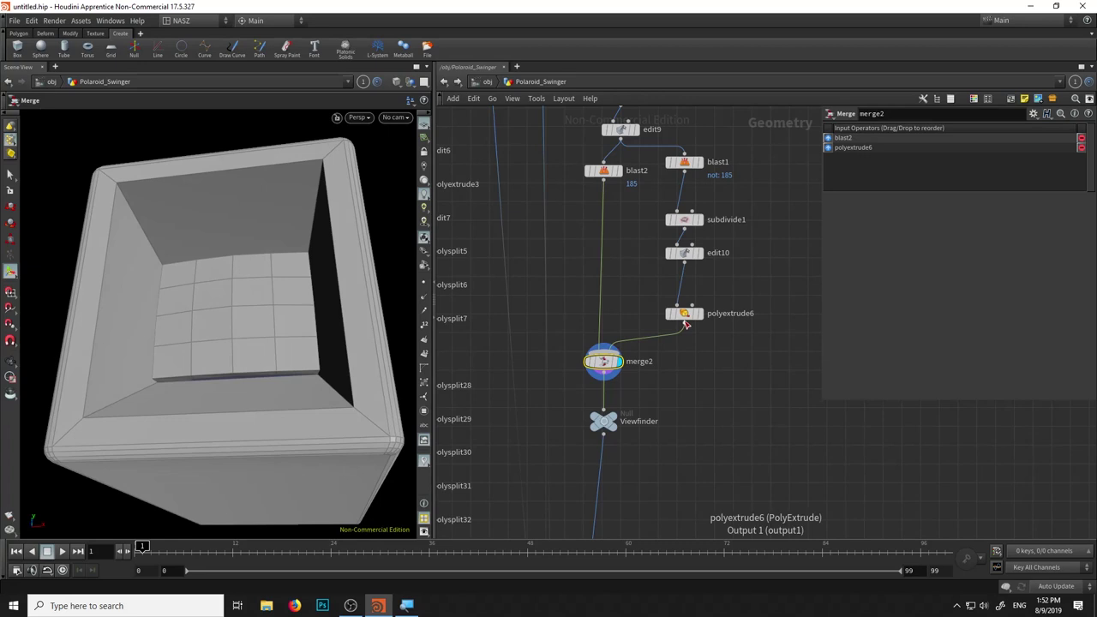
drag(685, 319, 686, 294)
Orbit to a side view and choose a Transform node below polyextrude6
key(Escape)
drag(195, 303, 164, 320)
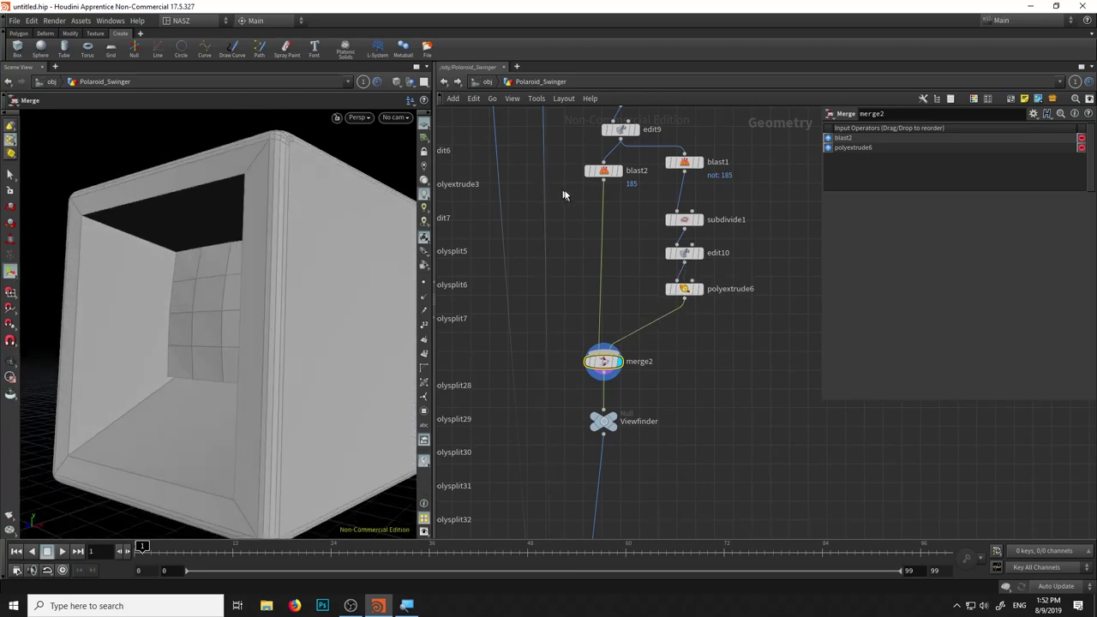
key(Tab)
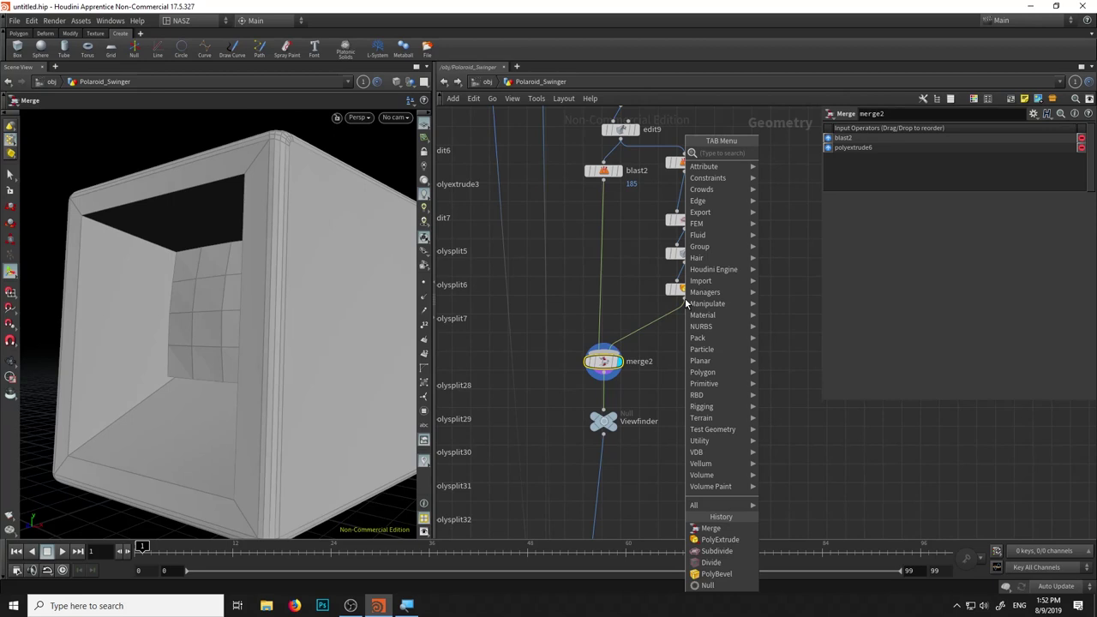
click(797, 178)
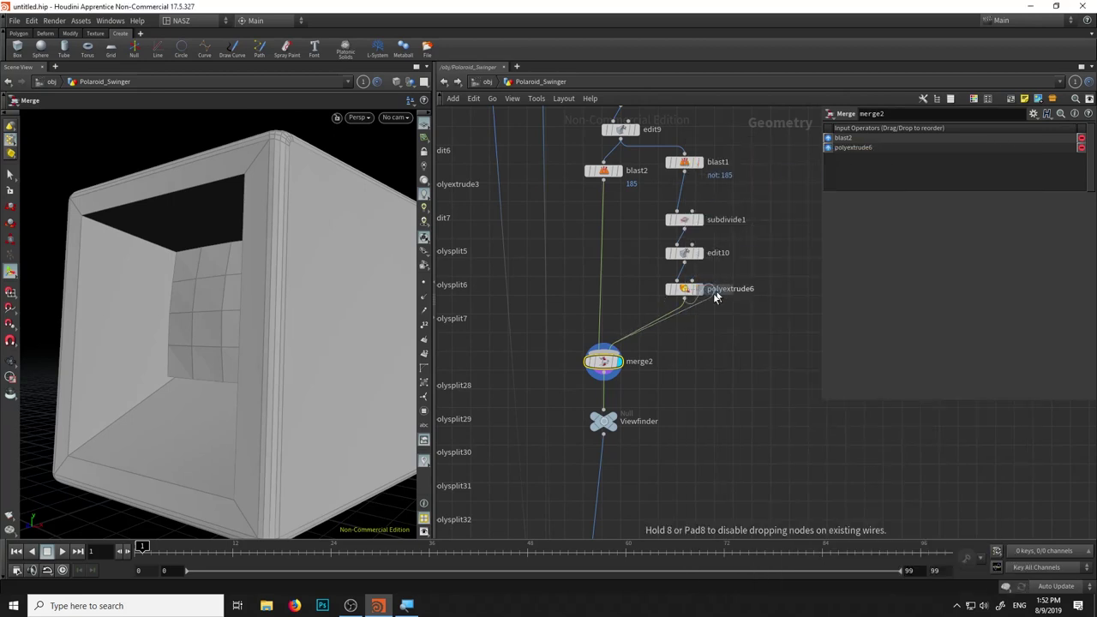
Insert transform1 on the wire between polyextrude6 and merge2
click(701, 341)
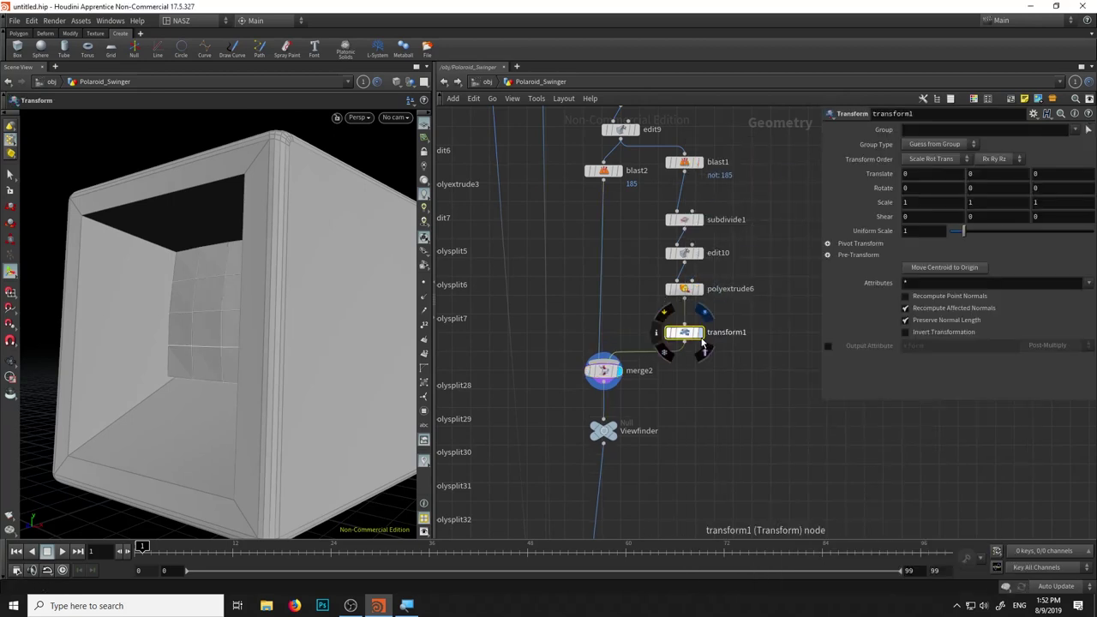
alt+drag(129, 342, 135, 354)
click(10, 278)
mouse_move(180, 319)
mouse_down()
mouse_move(257, 282)
mouse_move(252, 294)
mouse_up()
key(Return)
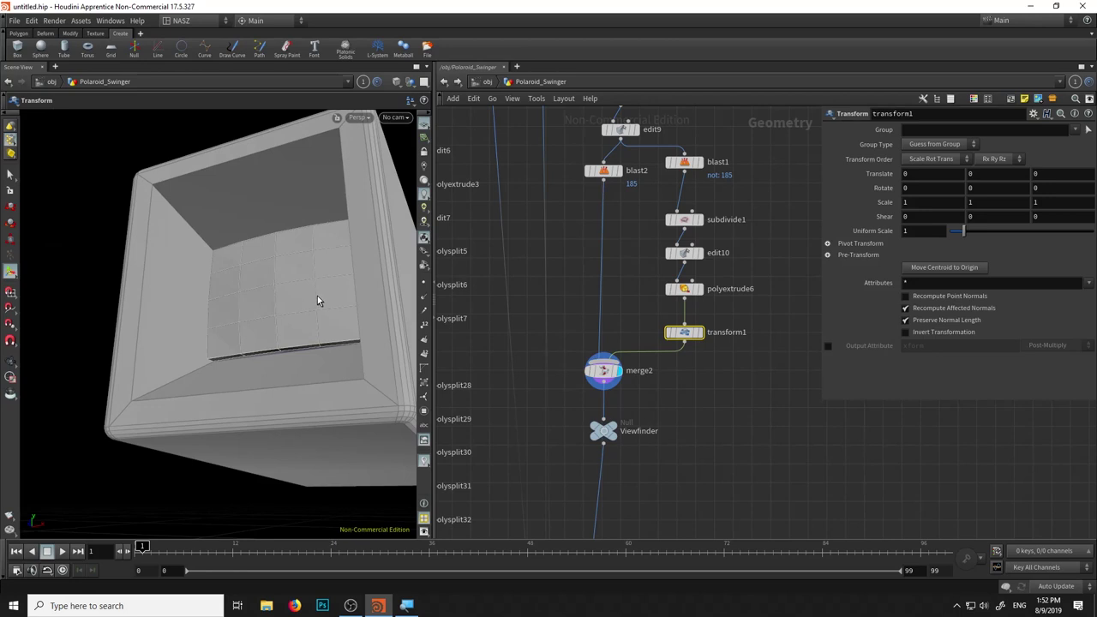
key(Escape)
drag(317, 299, 316, 316)
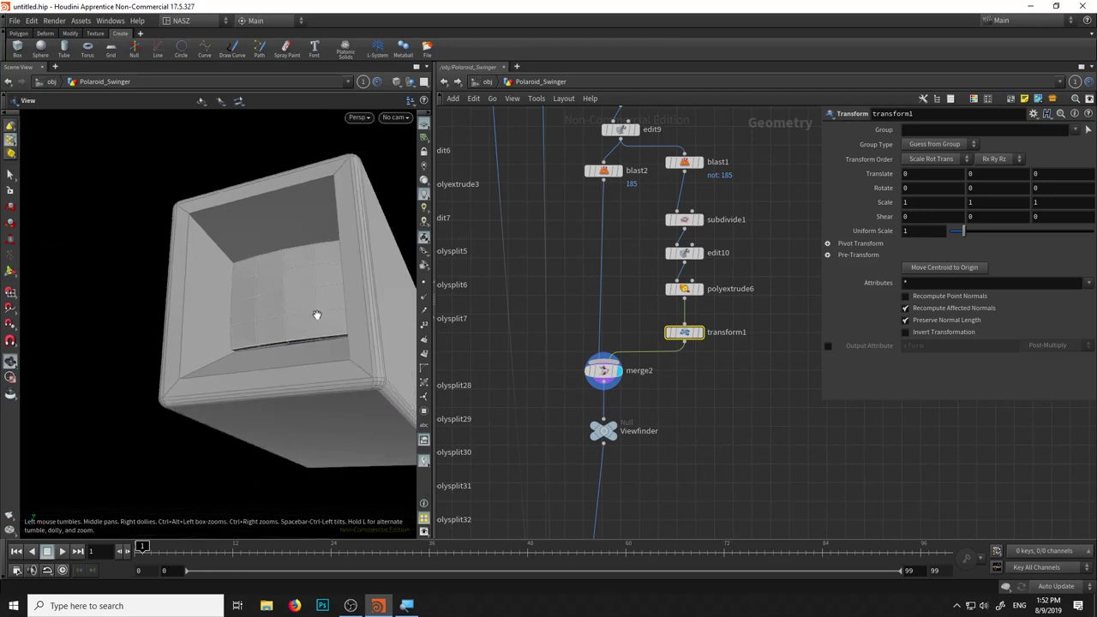
scroll(316, 317, up, 5)
scroll(317, 316, up, 3)
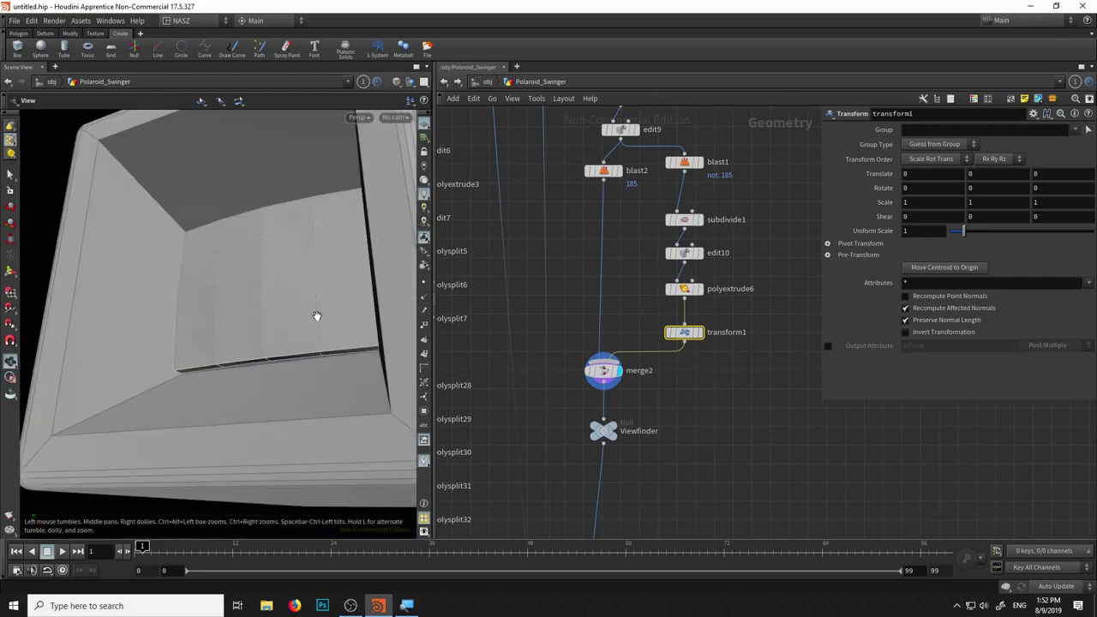
key(Return)
Expand the pivot transform settings and display only the transformed grid piece
click(827, 255)
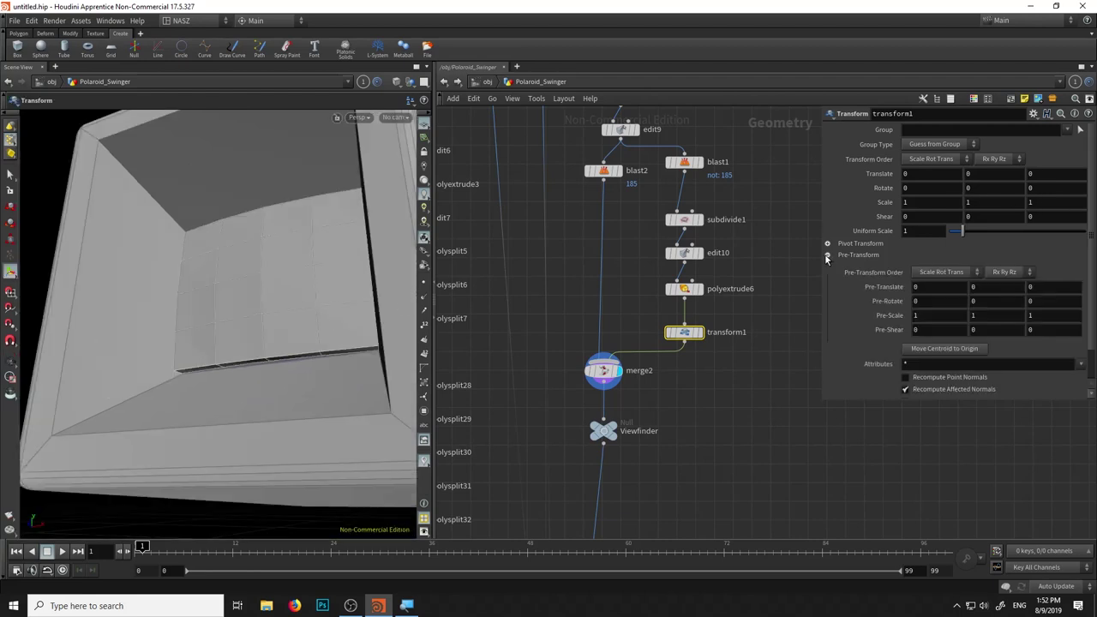
click(827, 255)
click(827, 243)
key(Escape)
mouse_move(379, 313)
mouse_down()
mouse_move(349, 319)
mouse_move(289, 299)
mouse_move(262, 314)
mouse_move(276, 320)
mouse_up()
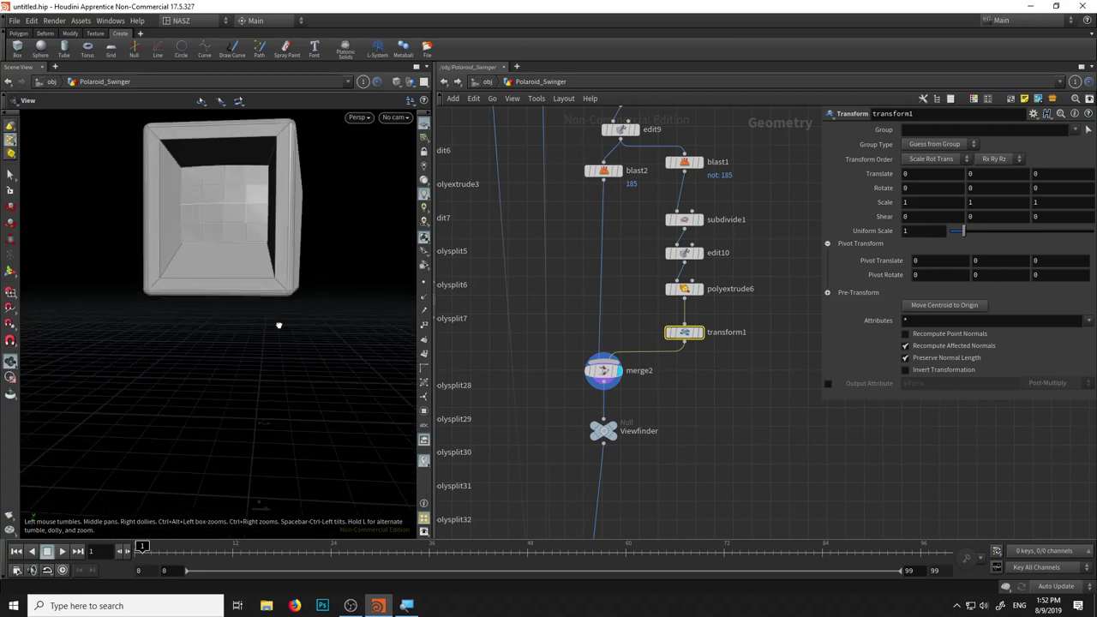
key(Return)
click(698, 332)
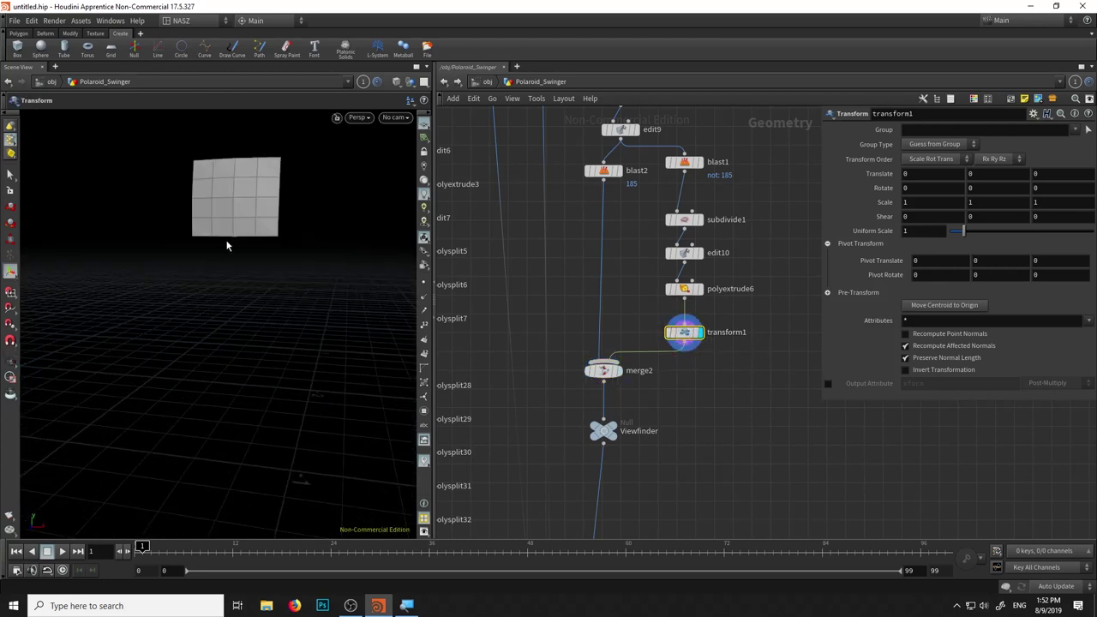
scroll(262, 399, down, 3)
drag(263, 399, 253, 481)
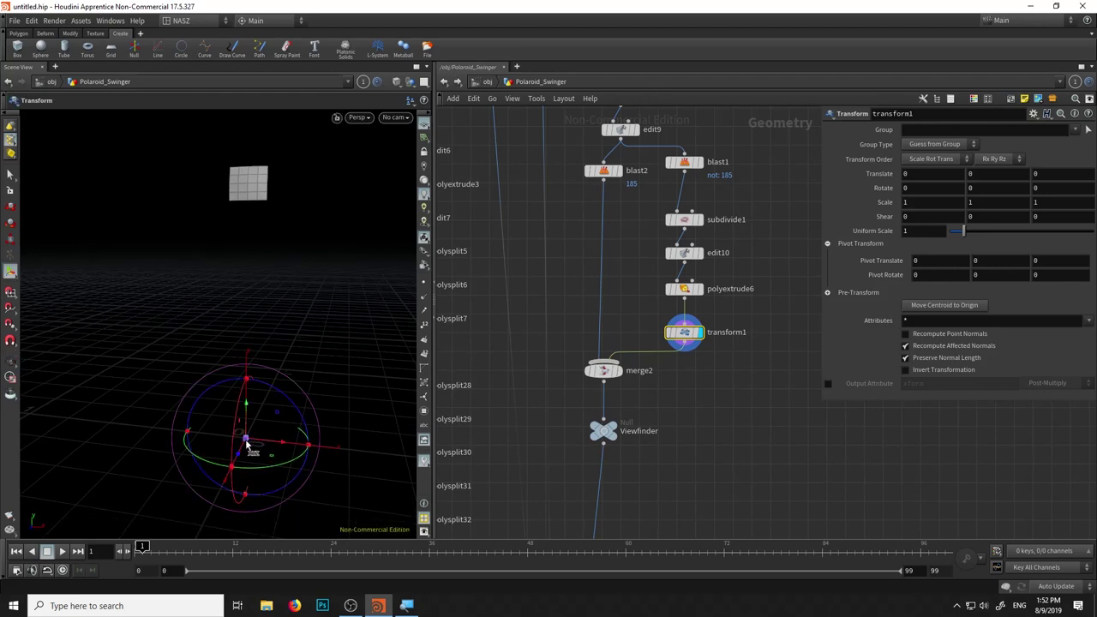
Snap the transform pivot onto the grid piece using point snapping
key(Insert)
key(Insert)
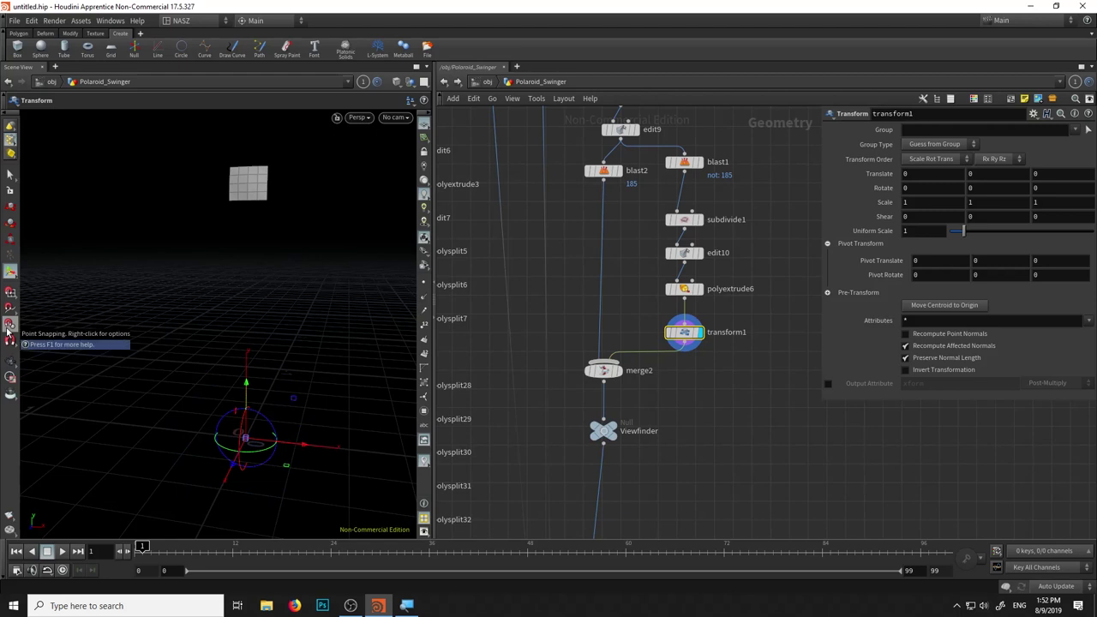
click(8, 330)
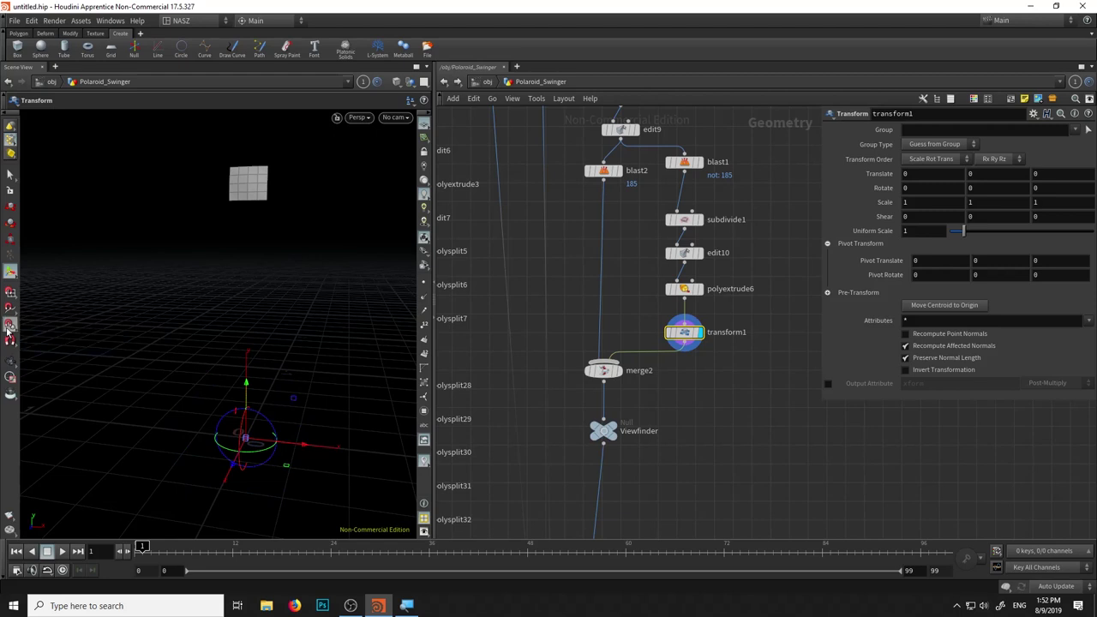
click(245, 202)
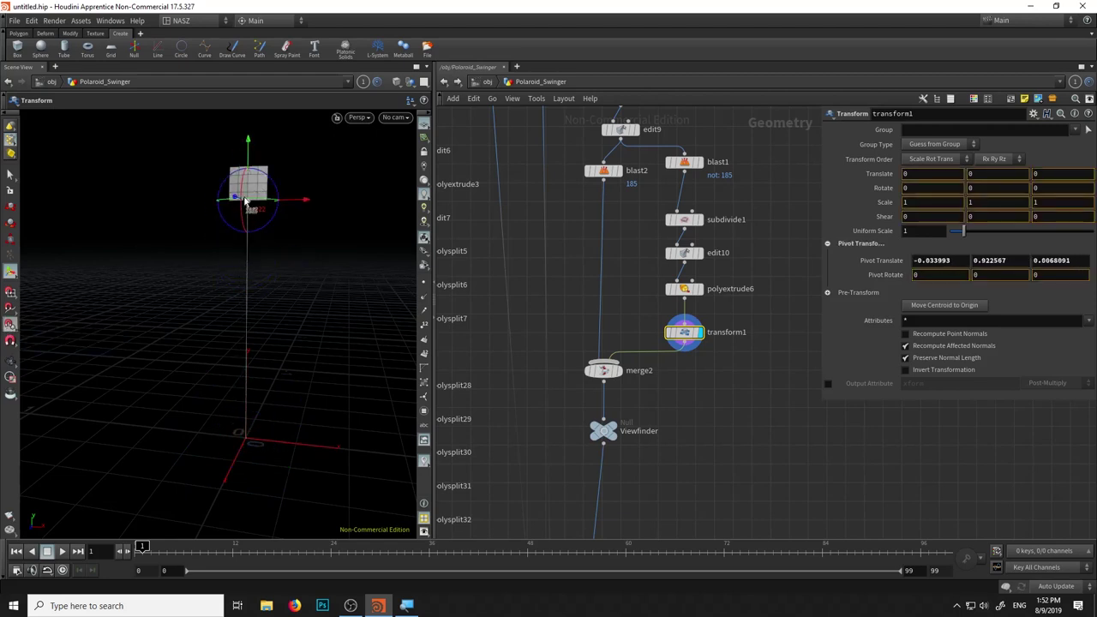
key(Escape)
key(f)
mouse_move(242, 178)
mouse_down()
mouse_move(269, 232)
mouse_move(262, 257)
mouse_move(269, 245)
mouse_up()
Display the merged result and shift the inner grid -0.0134888 along Z
key(t)
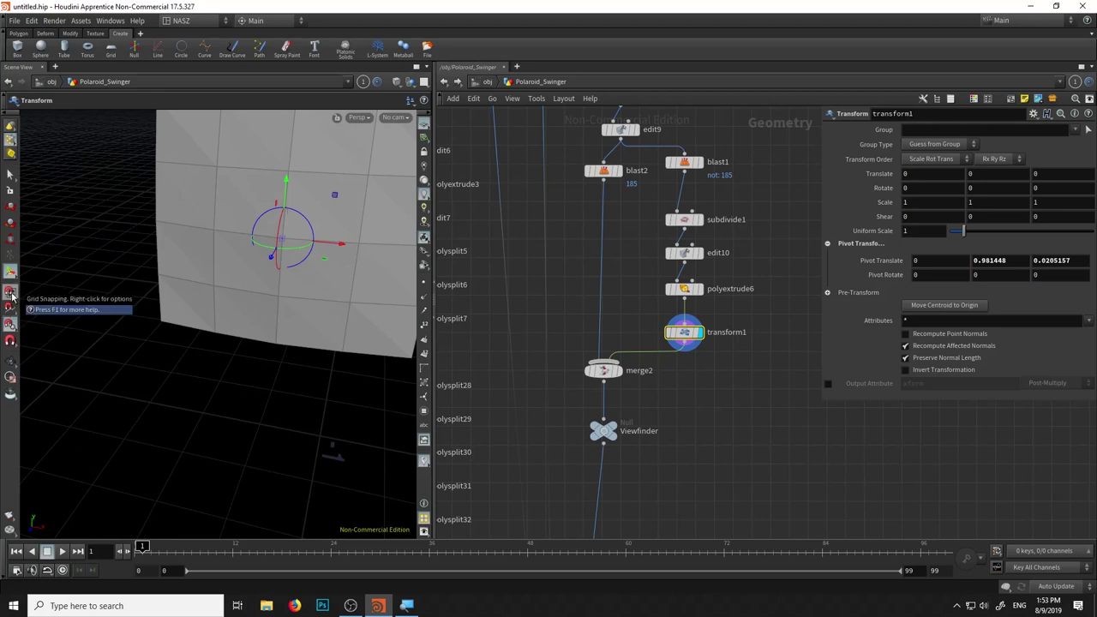
key(r)
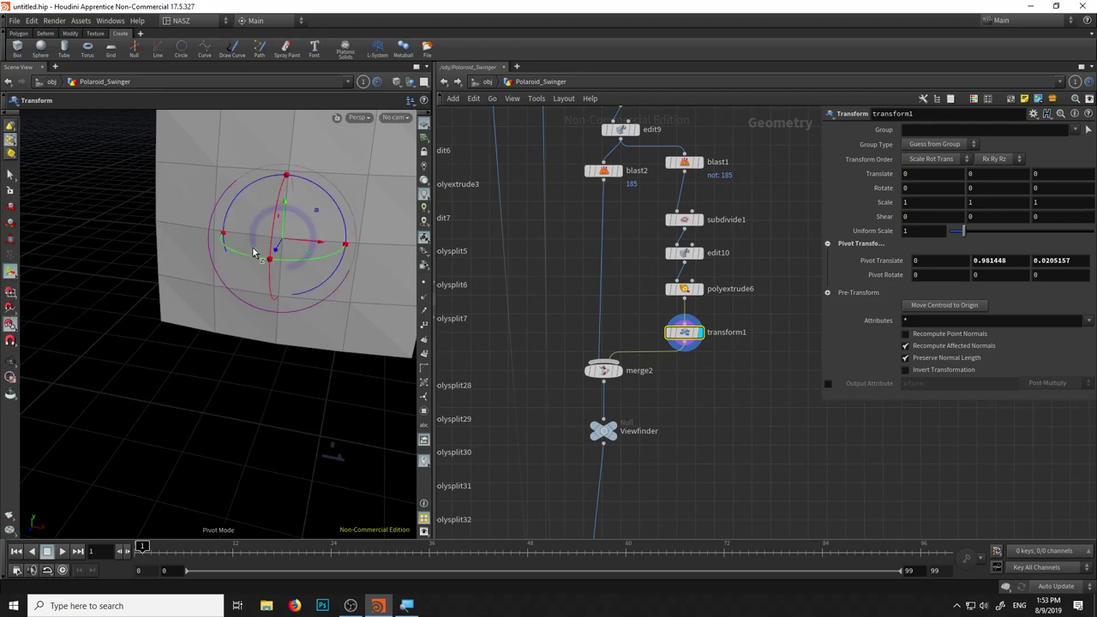
click(617, 370)
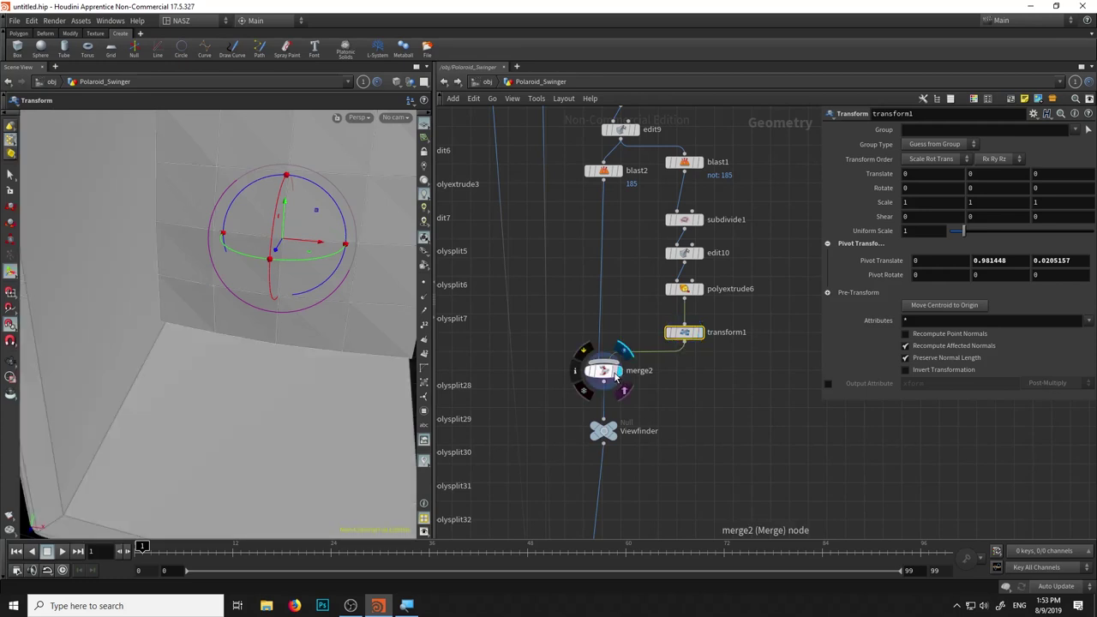
mouse_move(343, 257)
mouse_down()
mouse_move(250, 259)
mouse_move(283, 238)
mouse_move(311, 274)
mouse_move(318, 262)
mouse_move(286, 252)
mouse_move(242, 289)
mouse_move(297, 294)
mouse_move(266, 264)
mouse_move(284, 274)
mouse_move(288, 251)
mouse_move(286, 283)
mouse_move(321, 304)
mouse_move(283, 289)
mouse_up()
key(r)
key(Escape)
key(t)
key(r)
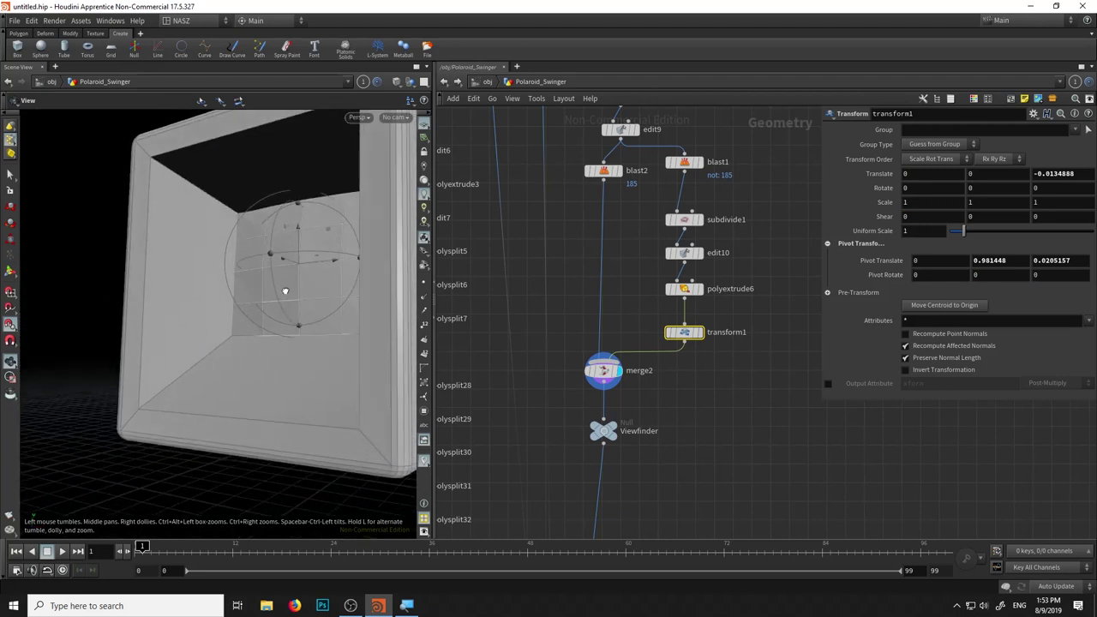
click(618, 171)
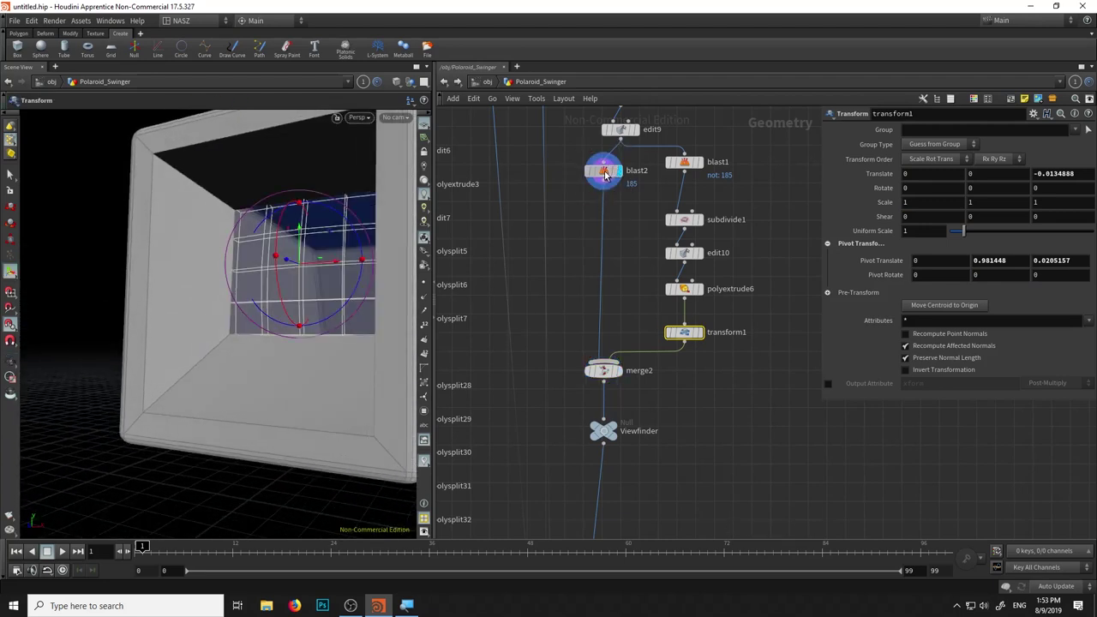
Display blast2 and select the four inner corner edges of the box opening
click(603, 171)
mouse_move(304, 232)
mouse_down()
mouse_move(183, 257)
mouse_move(176, 237)
mouse_up()
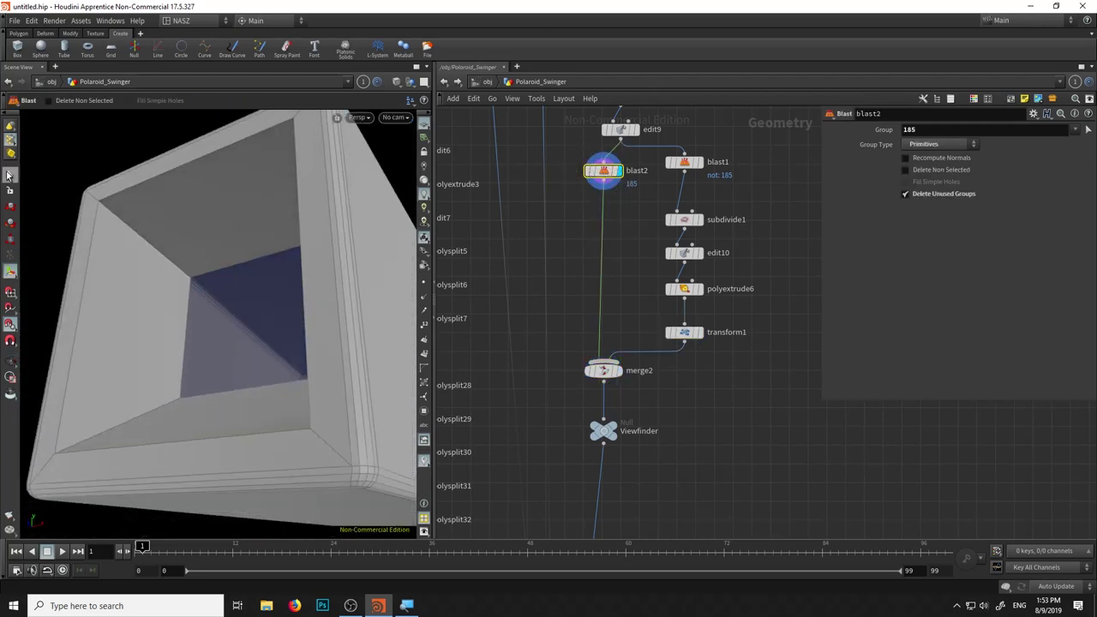
key(s)
key(3)
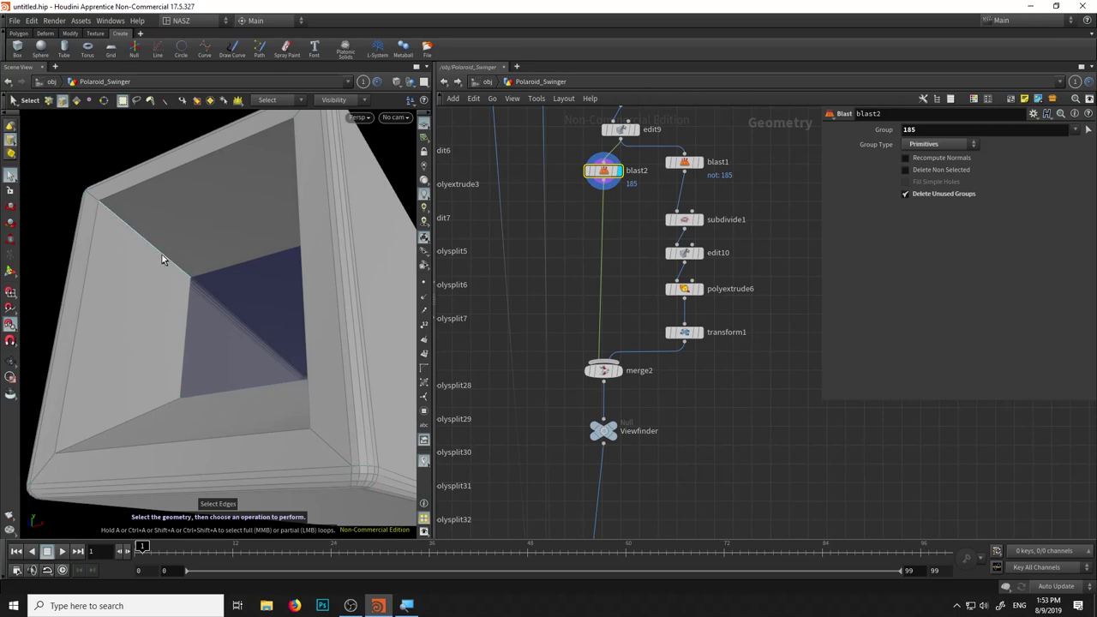
click(168, 263)
drag(168, 263, 317, 276)
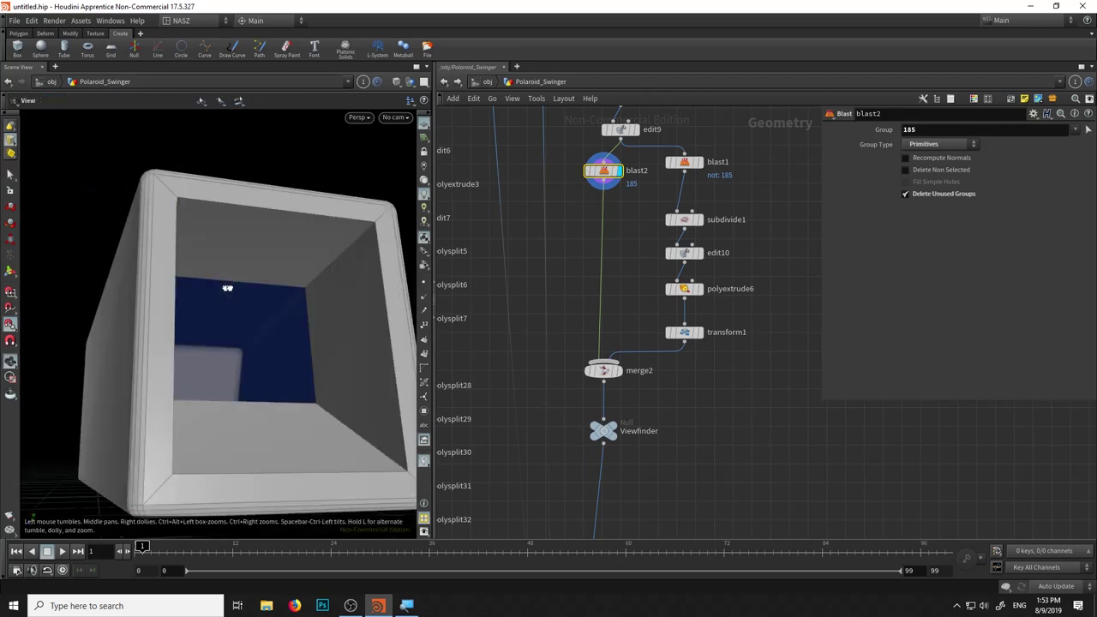
shift+click(336, 261)
shift+click(358, 436)
shift+click(151, 430)
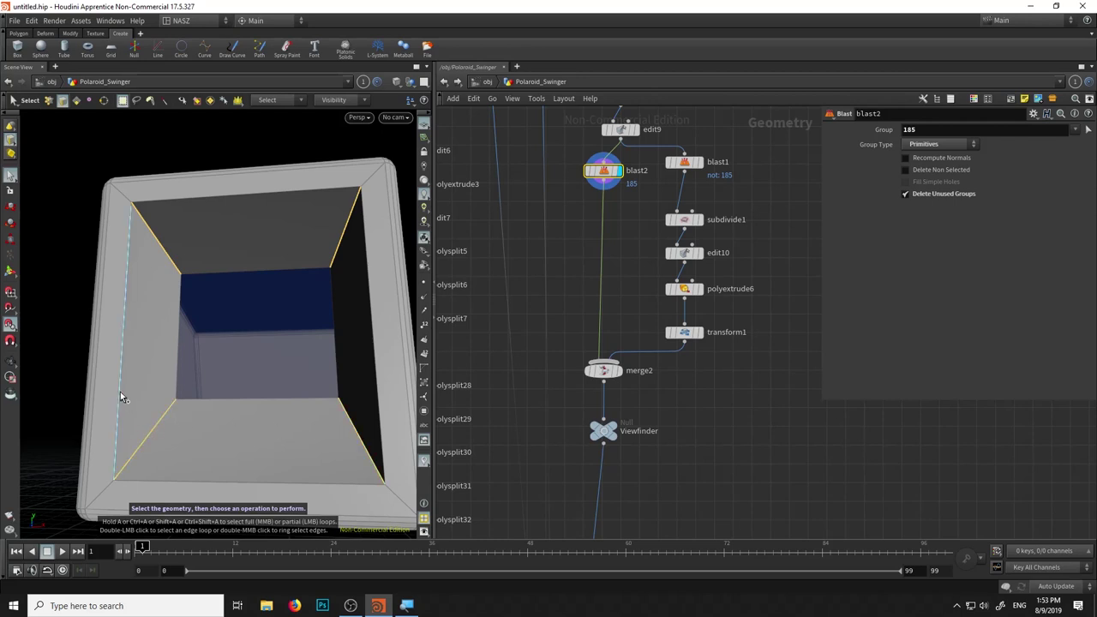
Bevel the four selected corner edges with a 0.005 offset
key(Escape)
drag(183, 367, 179, 372)
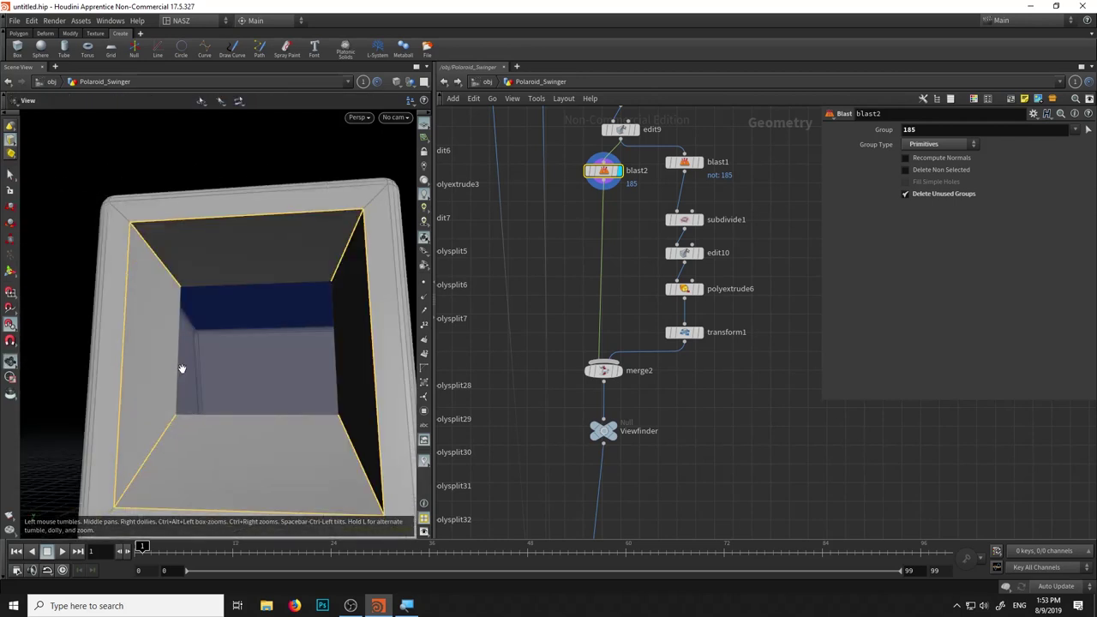
scroll(237, 320, up, 5)
scroll(220, 326, down, 3)
scroll(160, 380, down, 3)
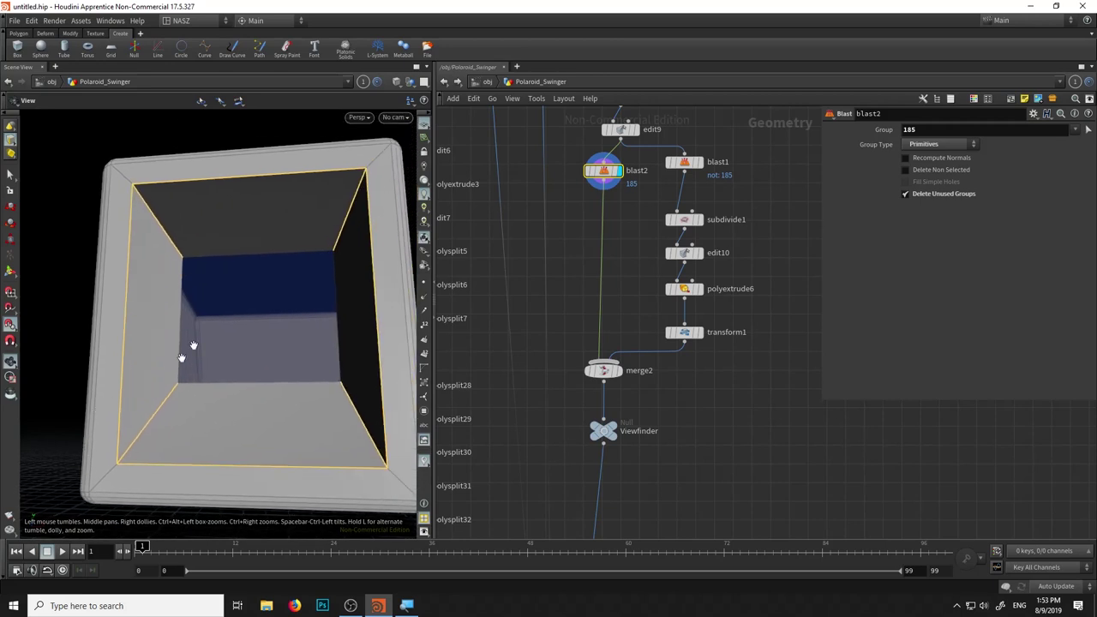
key(s)
key(Tab)
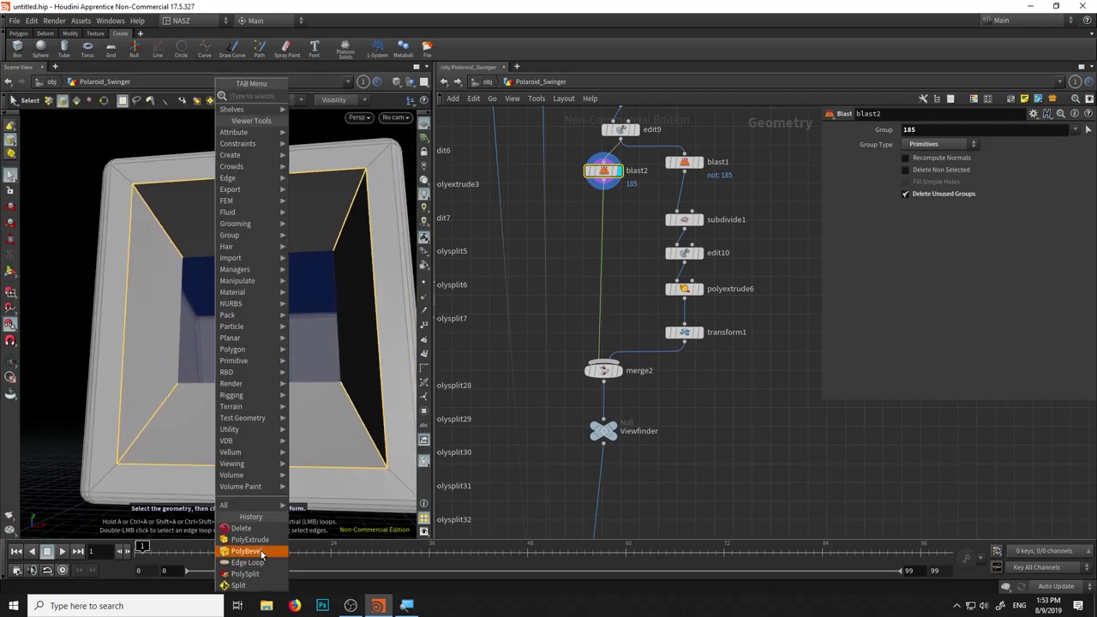
click(261, 547)
double_click(1002, 197)
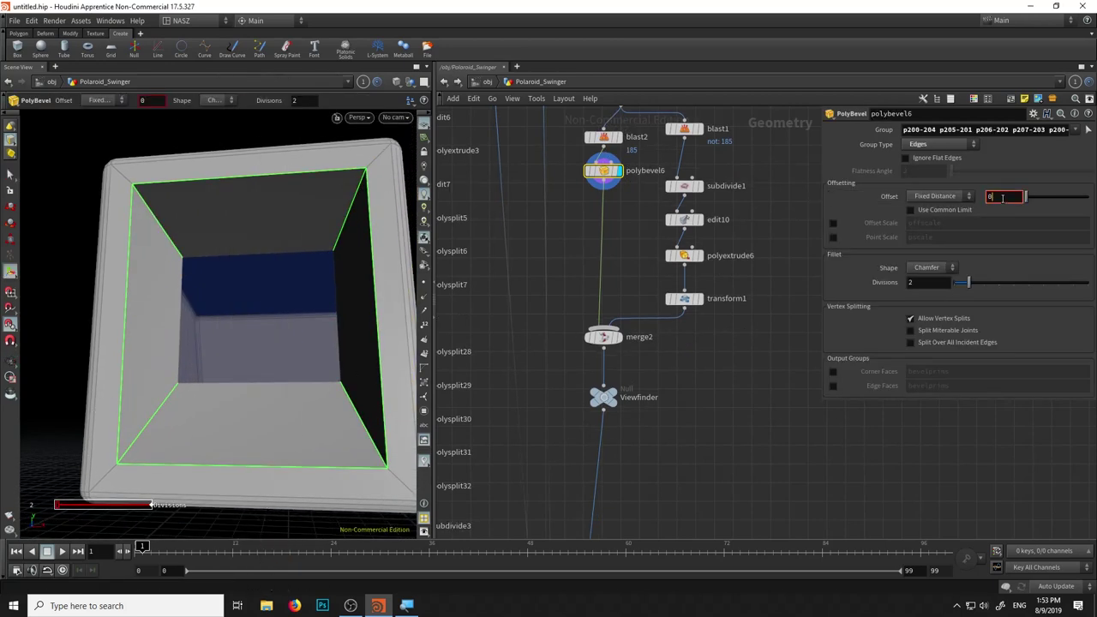
text(.005)
key(Return)
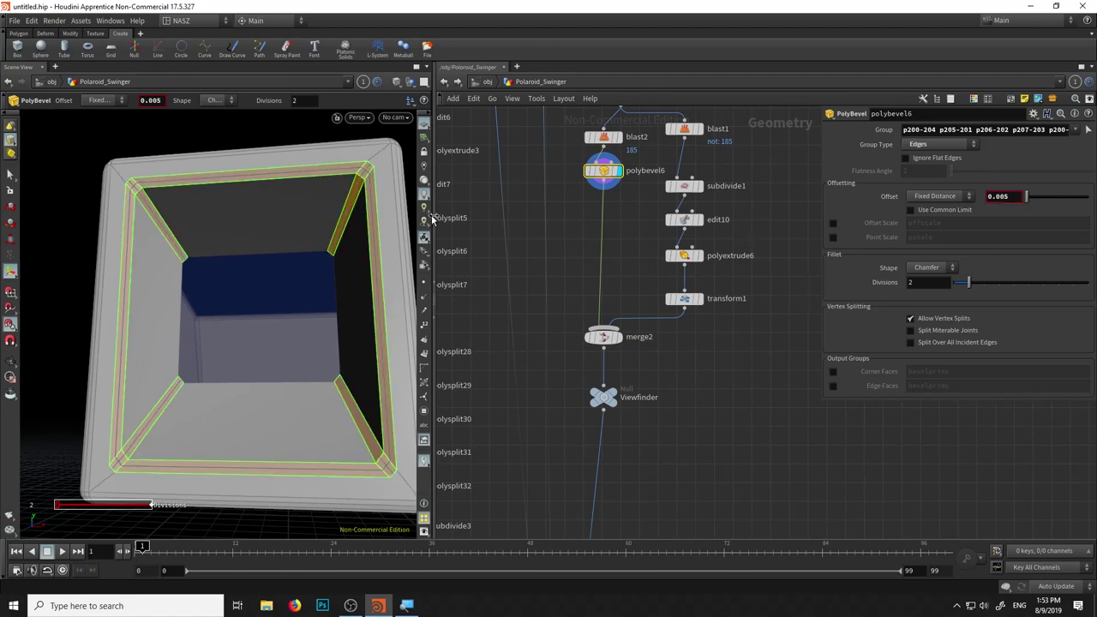
Make the bevel shape Round with 3 divisions
key(Escape)
mouse_move(274, 240)
mouse_down()
mouse_move(162, 211)
mouse_move(166, 237)
mouse_up()
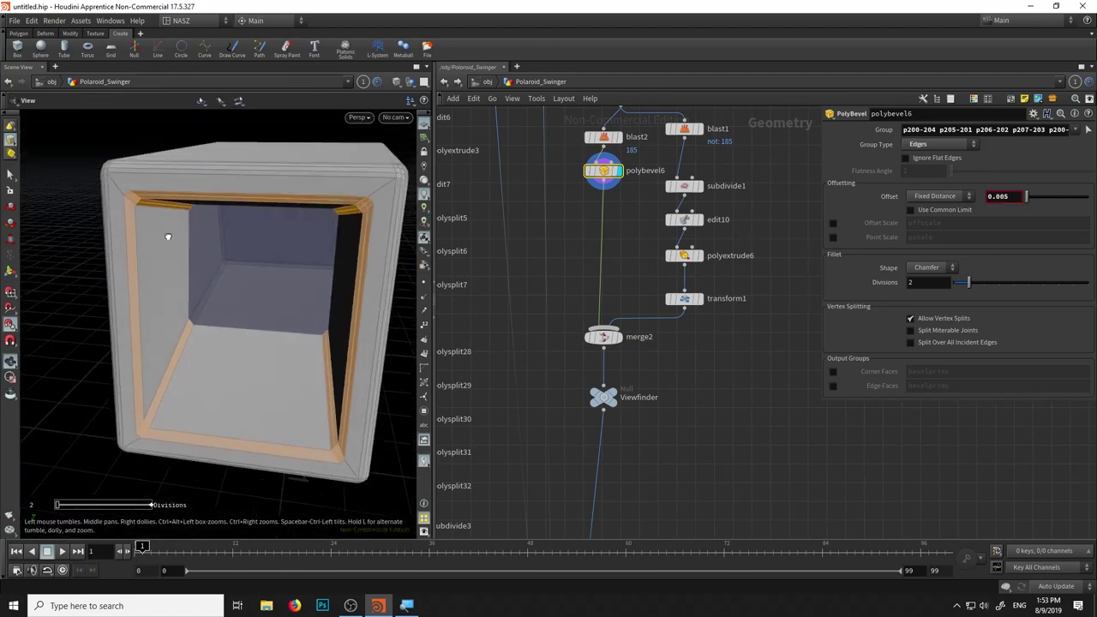
key(Return)
click(929, 267)
click(923, 325)
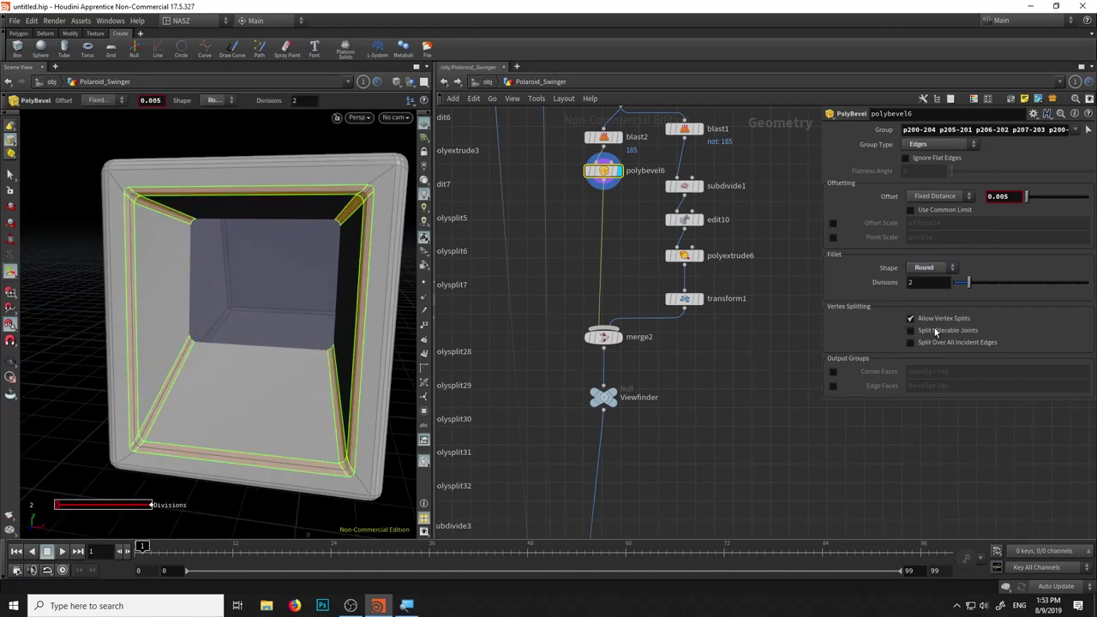
drag(977, 286, 983, 286)
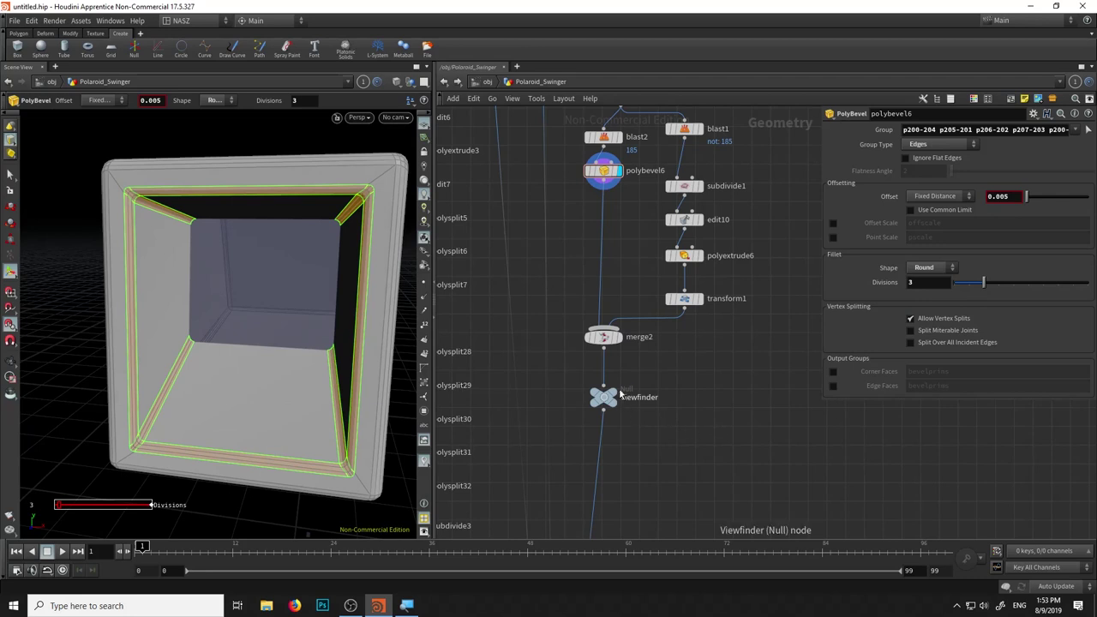
Display the Viewfinder output and orbit around the finished hood geometry
click(613, 396)
mouse_move(399, 303)
mouse_down()
mouse_move(319, 291)
mouse_move(352, 303)
mouse_up()
mouse_move(352, 303)
right_down()
mouse_move(300, 359)
mouse_move(283, 360)
right_up()
mouse_move(283, 359)
mouse_down()
mouse_move(250, 367)
mouse_move(354, 363)
mouse_move(272, 374)
mouse_up()
key(Return)
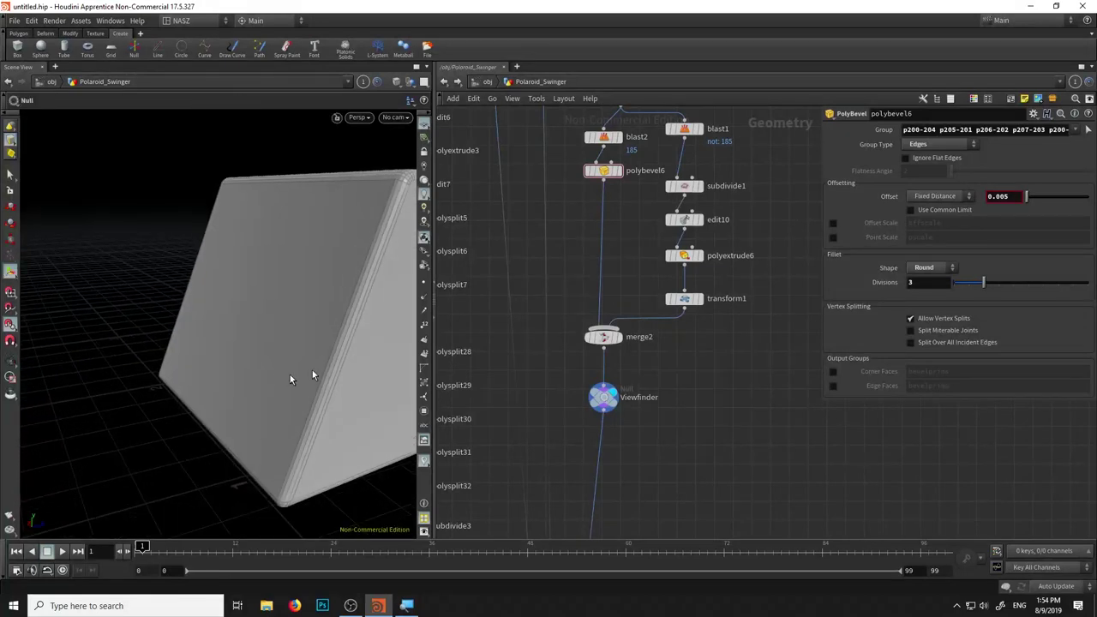
Set the viewport to the Back view over the reference photo
scroll(694, 334, down, 2)
middle_drag(696, 335, 620, 425)
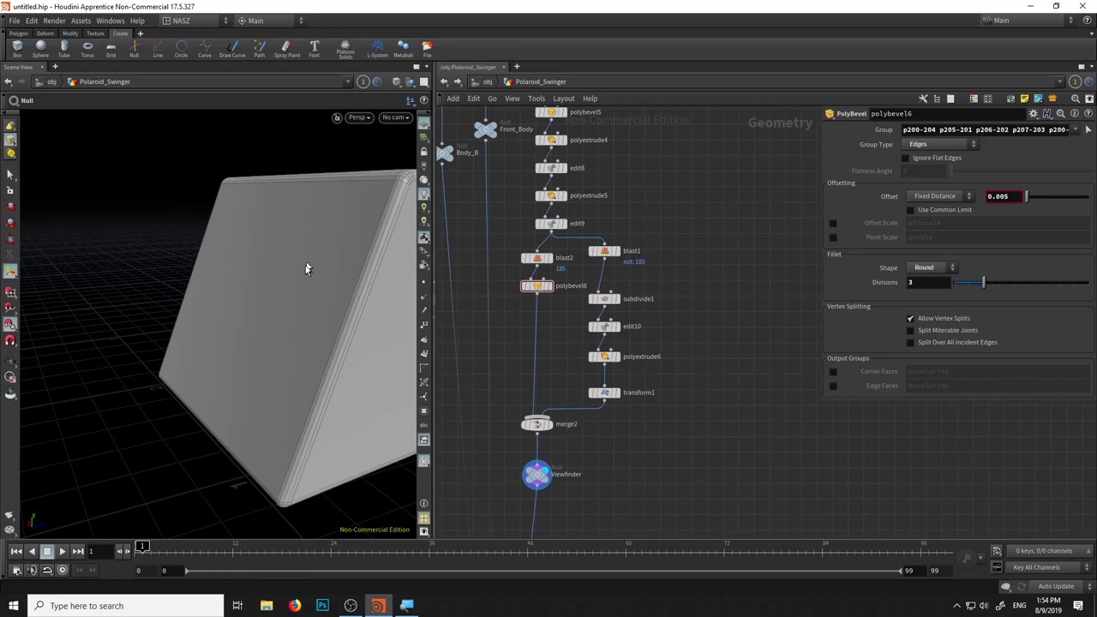
click(358, 118)
mouse_move(363, 142)
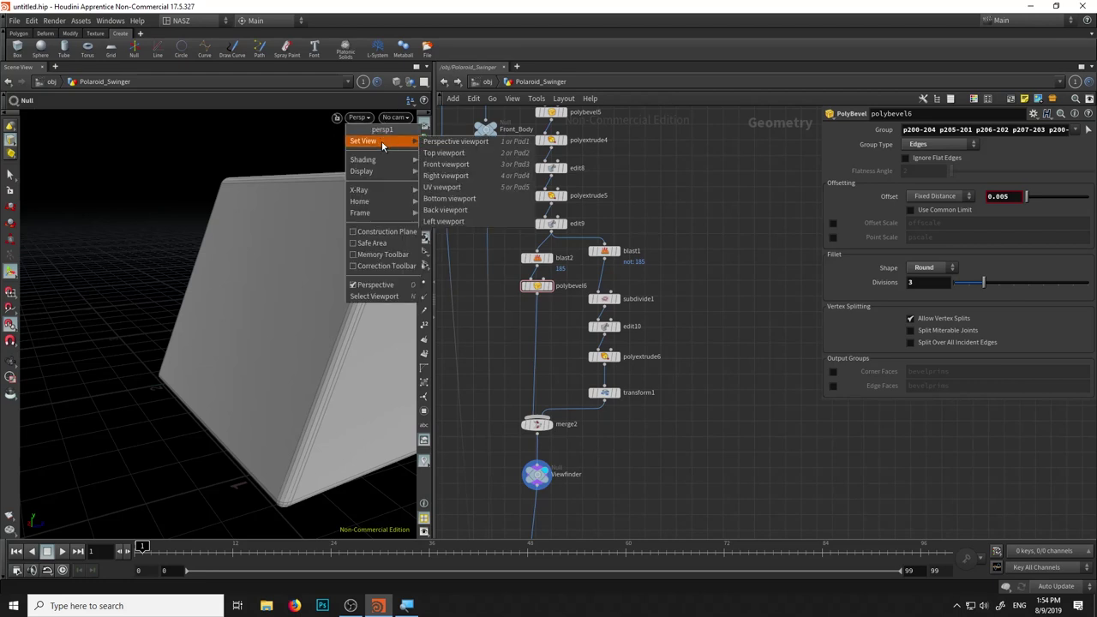
click(450, 210)
scroll(172, 345, down, 3)
scroll(222, 351, down, 3)
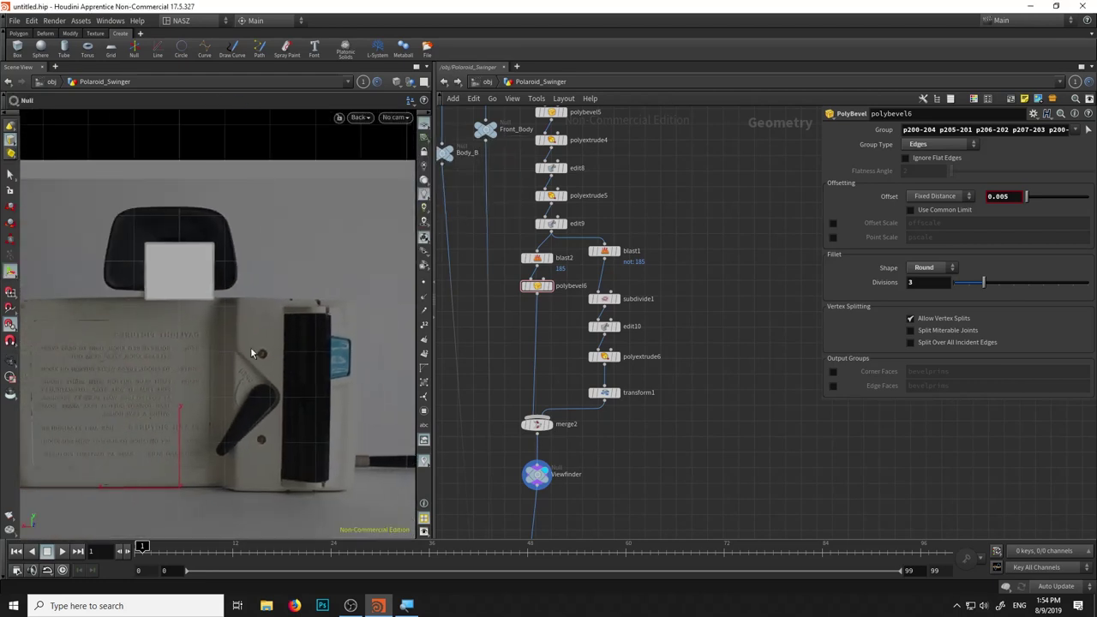
Show the geometry as wireframe and zoom in on the viewfinder
key(w)
key(Escape)
scroll(206, 317, up, 3)
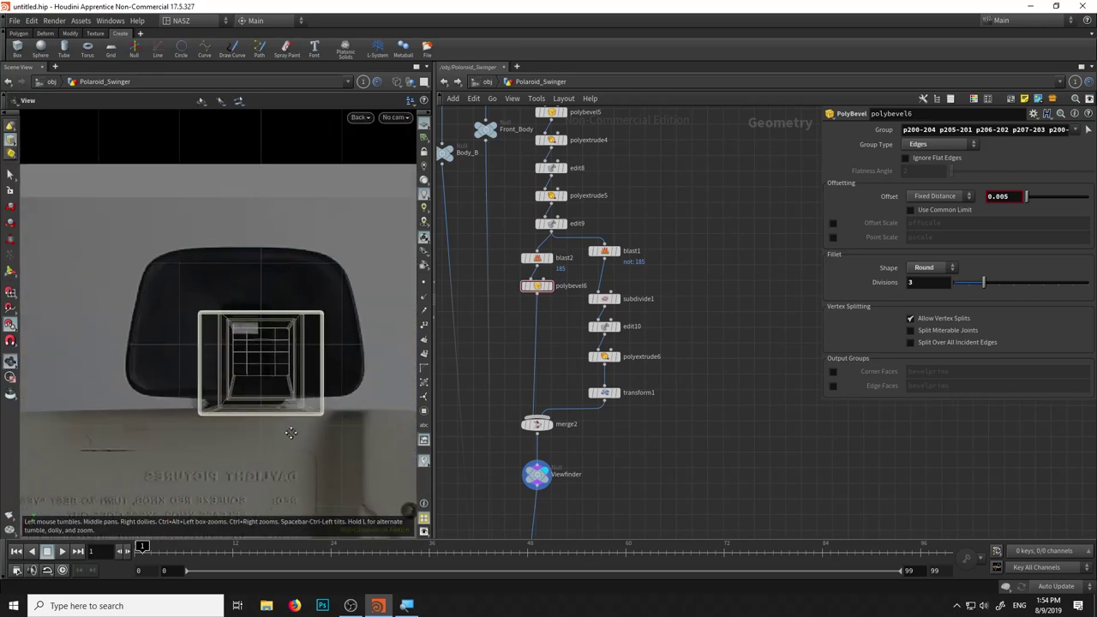
scroll(257, 411, up, 3)
scroll(245, 406, up, 1)
scroll(245, 406, down, 2)
scroll(245, 406, up, 2)
scroll(245, 406, down, 3)
key(Return)
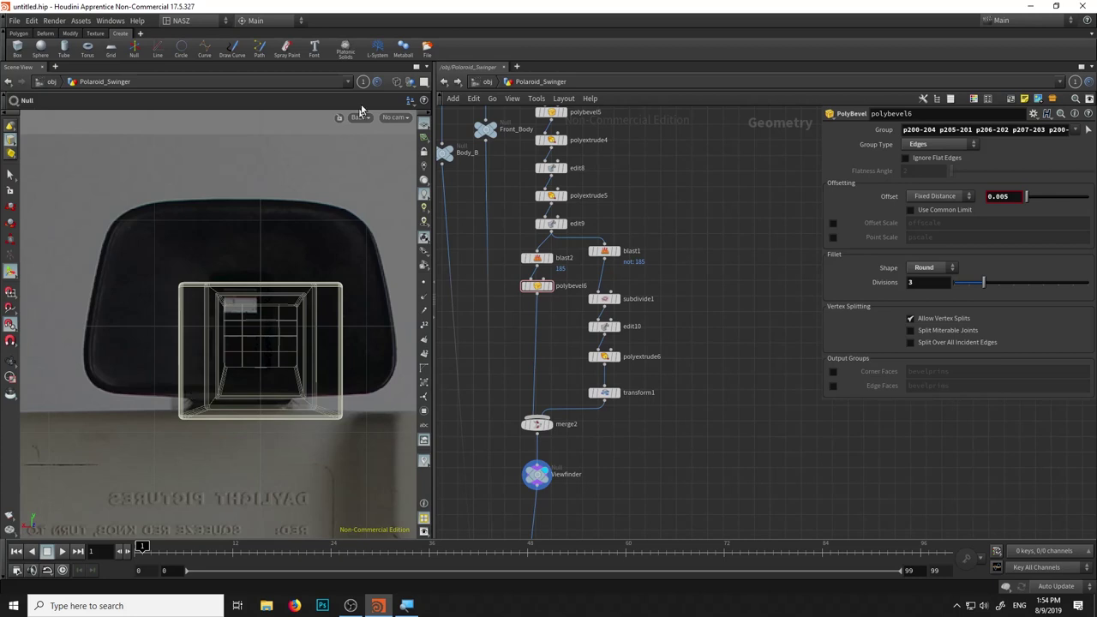
Bring up the node list in the network editor and search for 'gri'
click(360, 117)
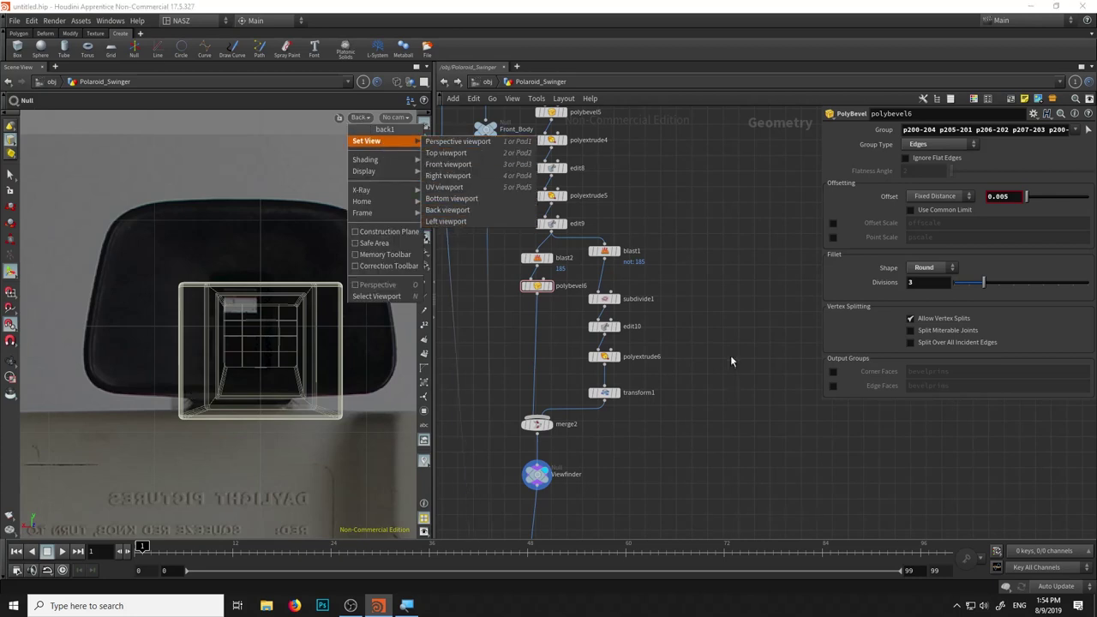
click(730, 327)
mouse_move(748, 302)
middle_down()
mouse_move(658, 306)
mouse_move(663, 297)
middle_up()
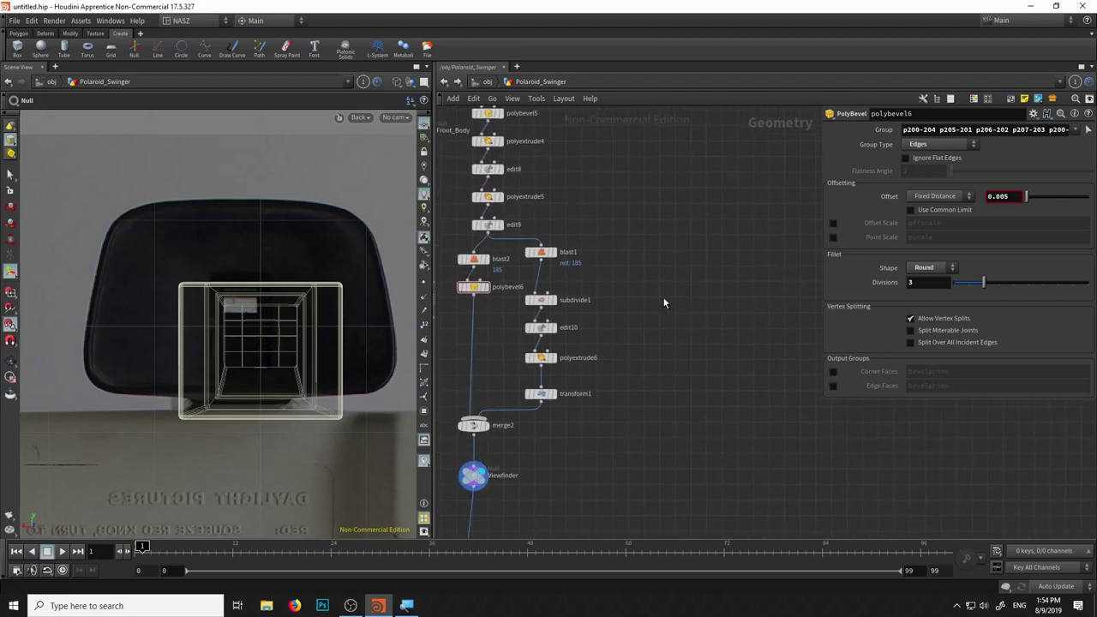
key(Tab)
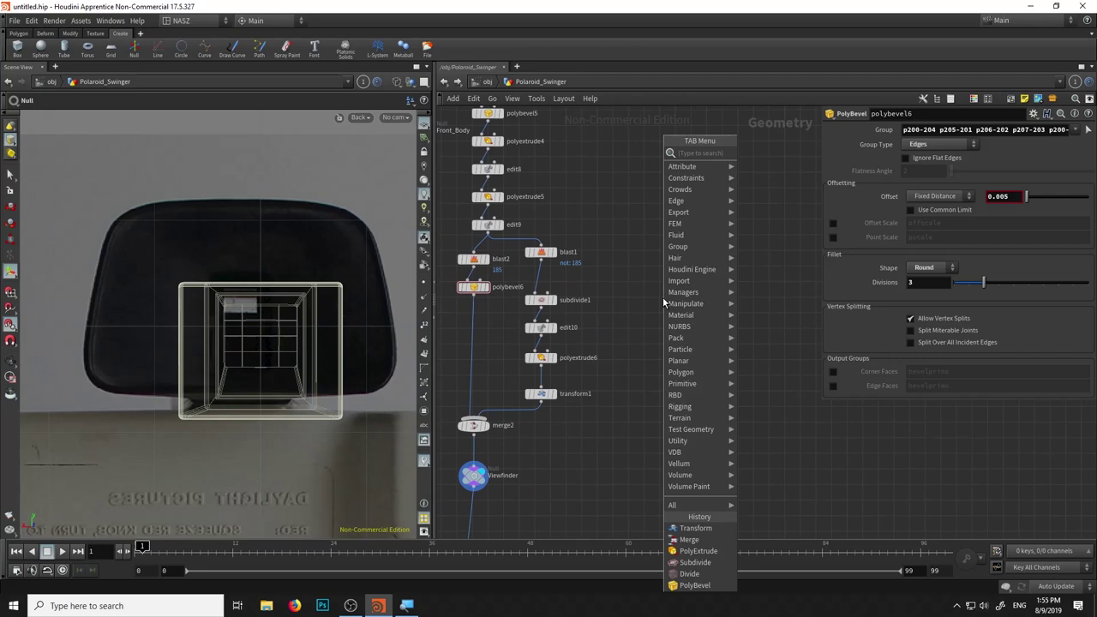
text(gri)
Create a grid1 node, set its display flag and zoom in on it
click(757, 159)
click(733, 291)
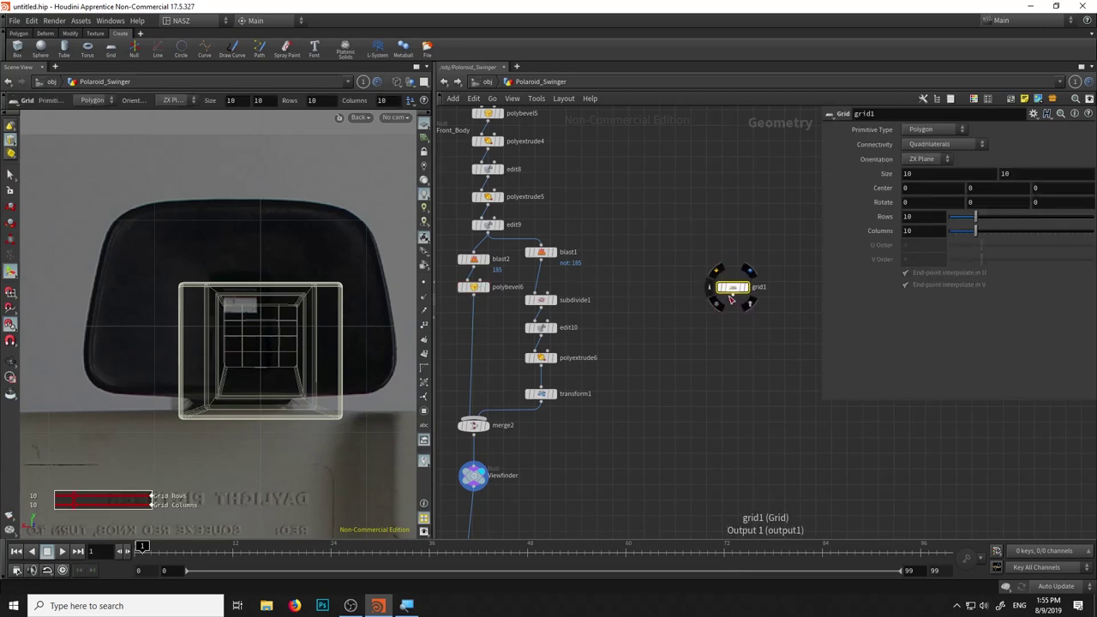
drag(731, 294, 709, 299)
click(722, 298)
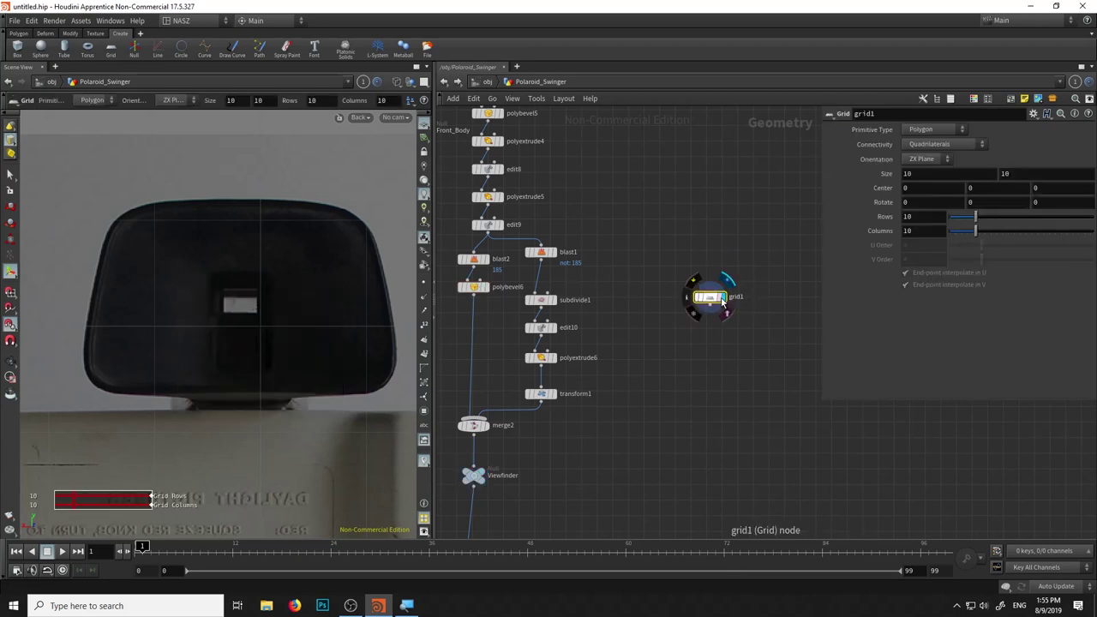
key(Escape)
scroll(255, 394, down, 3)
scroll(254, 394, down, 2)
scroll(249, 411, up, 2)
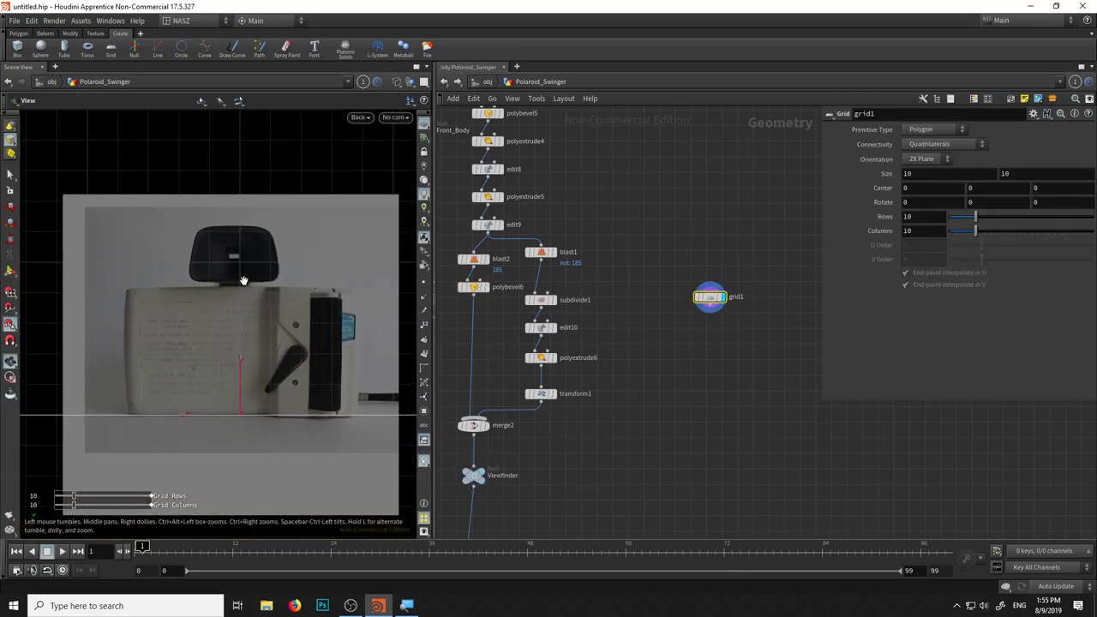
scroll(281, 359, down, 2)
scroll(282, 358, down, 3)
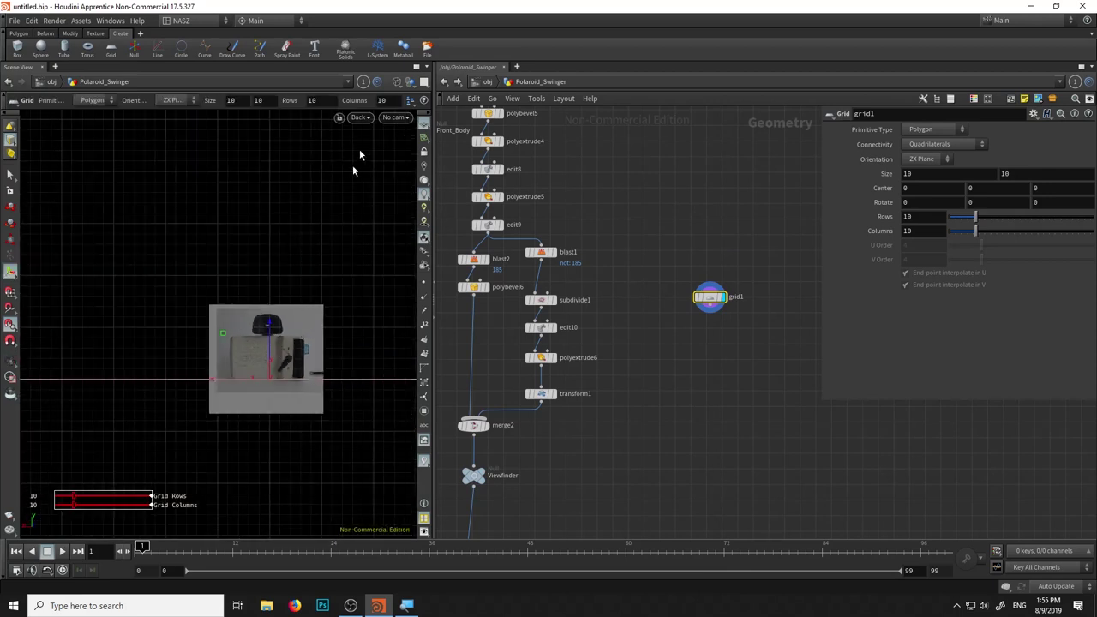
key(Return)
Check the grid in the perspective view, then return to the Back view
click(360, 119)
mouse_move(412, 164)
click(449, 144)
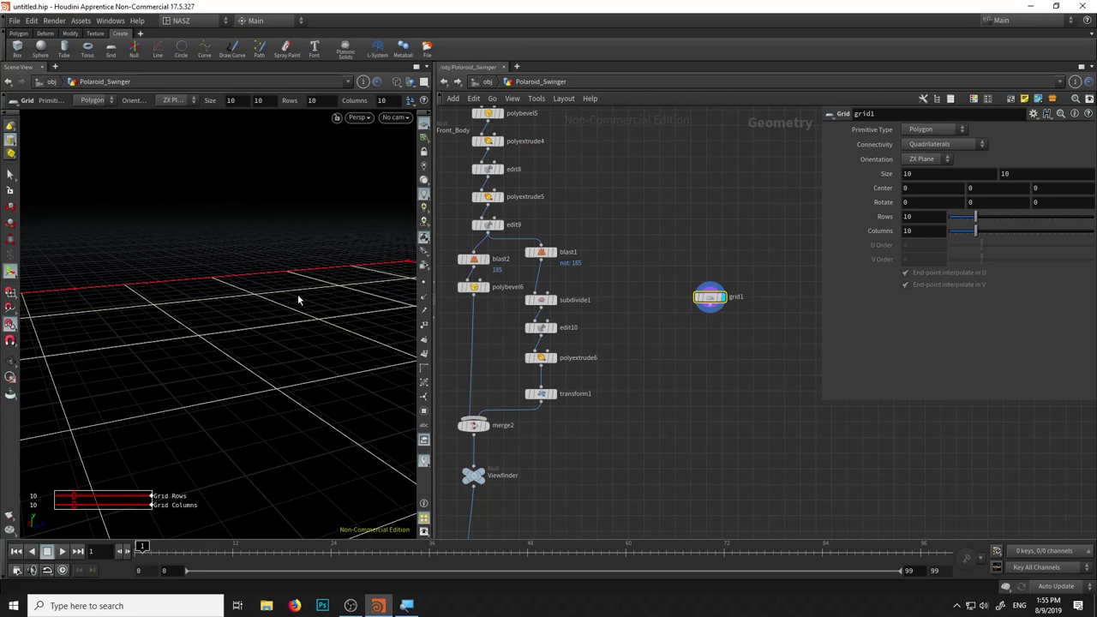
key(Escape)
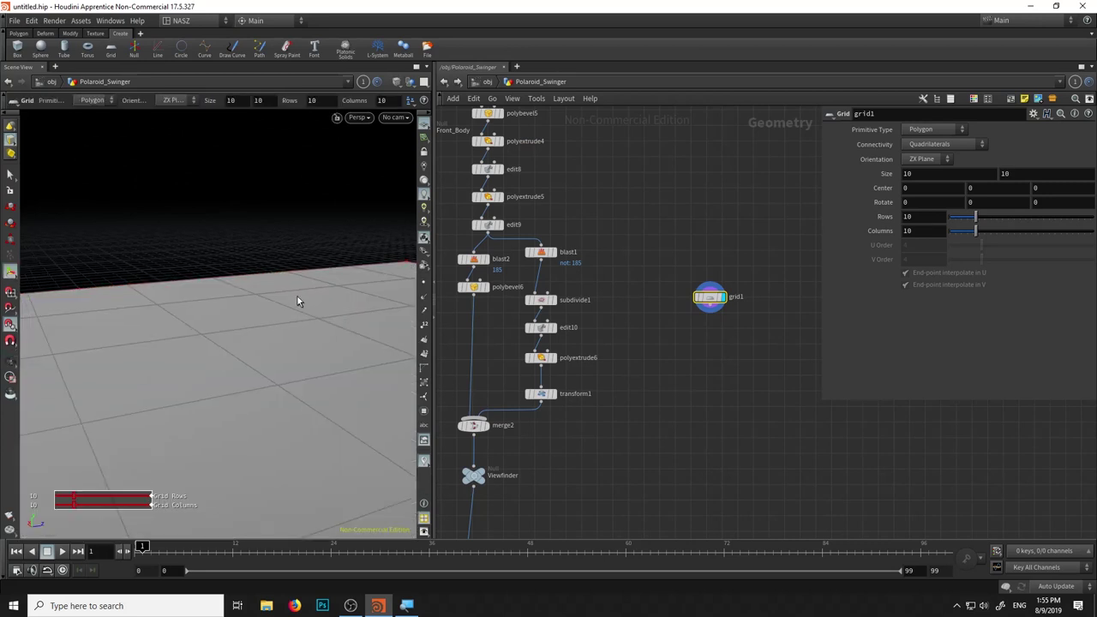
scroll(295, 296, down, 2)
scroll(297, 297, down, 2)
scroll(299, 295, down, 2)
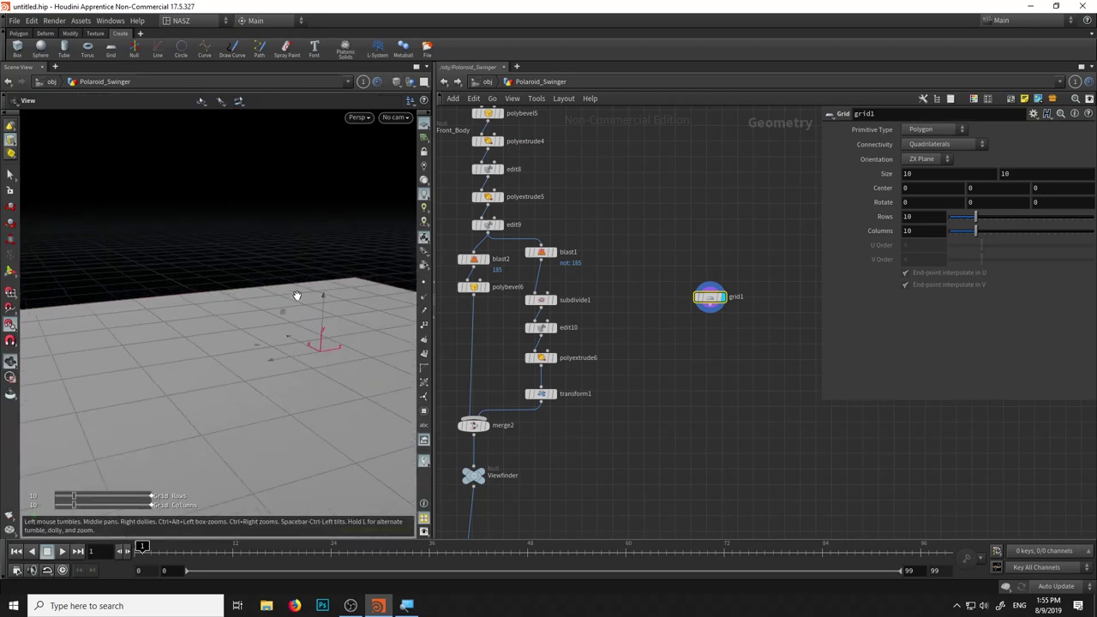
scroll(304, 295, down, 3)
key(Return)
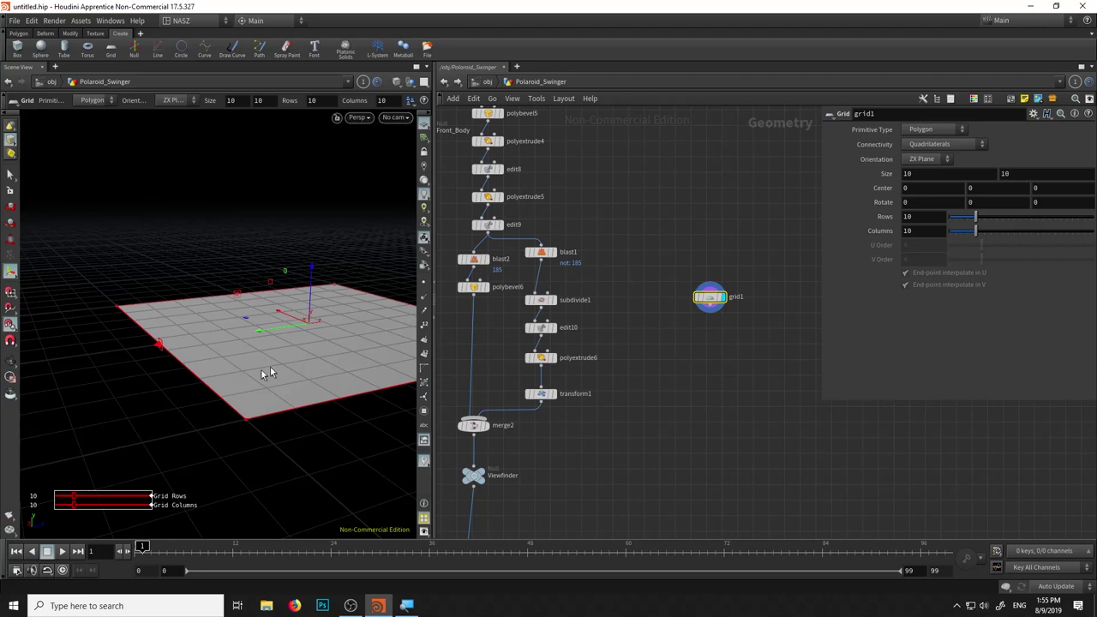
click(359, 117)
mouse_move(377, 141)
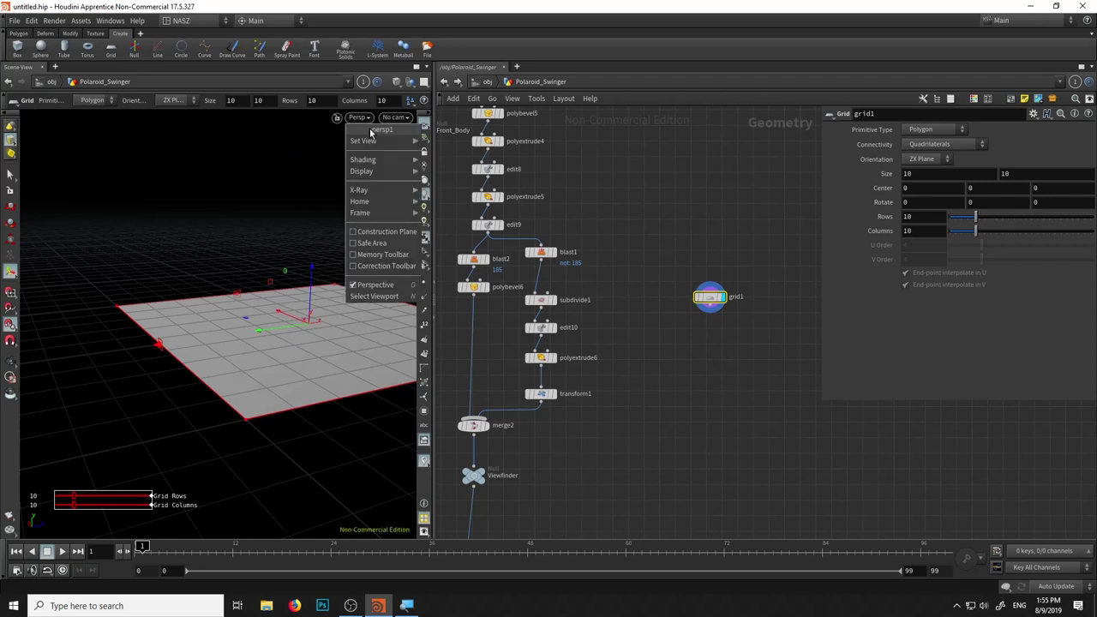
click(444, 210)
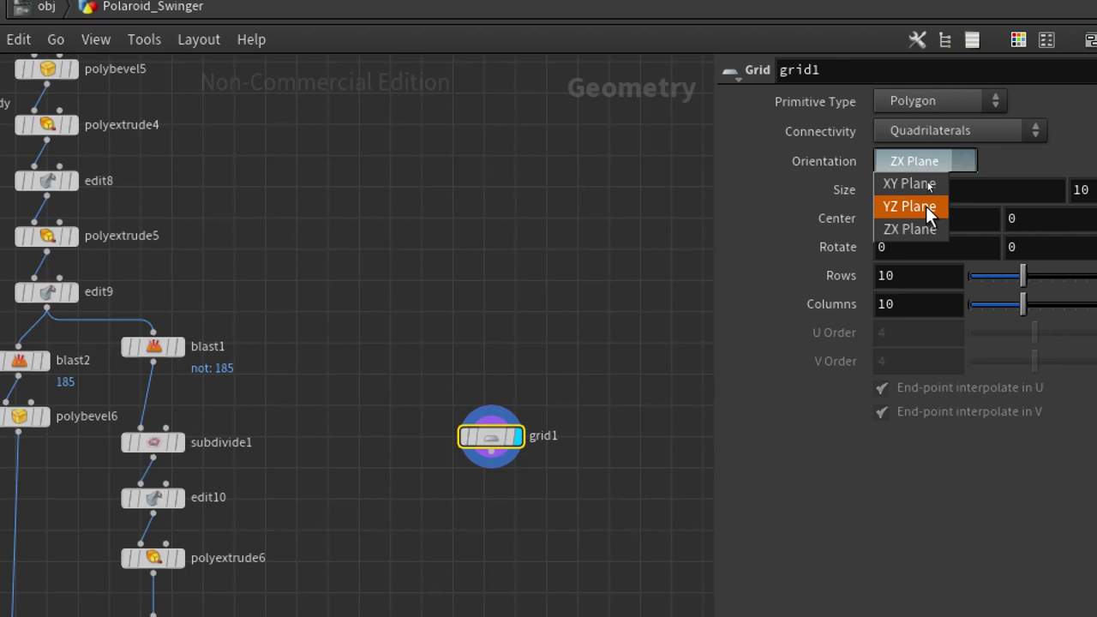
Make the grid XY Plane, about 0.59 x 0.36, centred at Y 1.05, 4 rows/columns, then add an Edit node
click(926, 209)
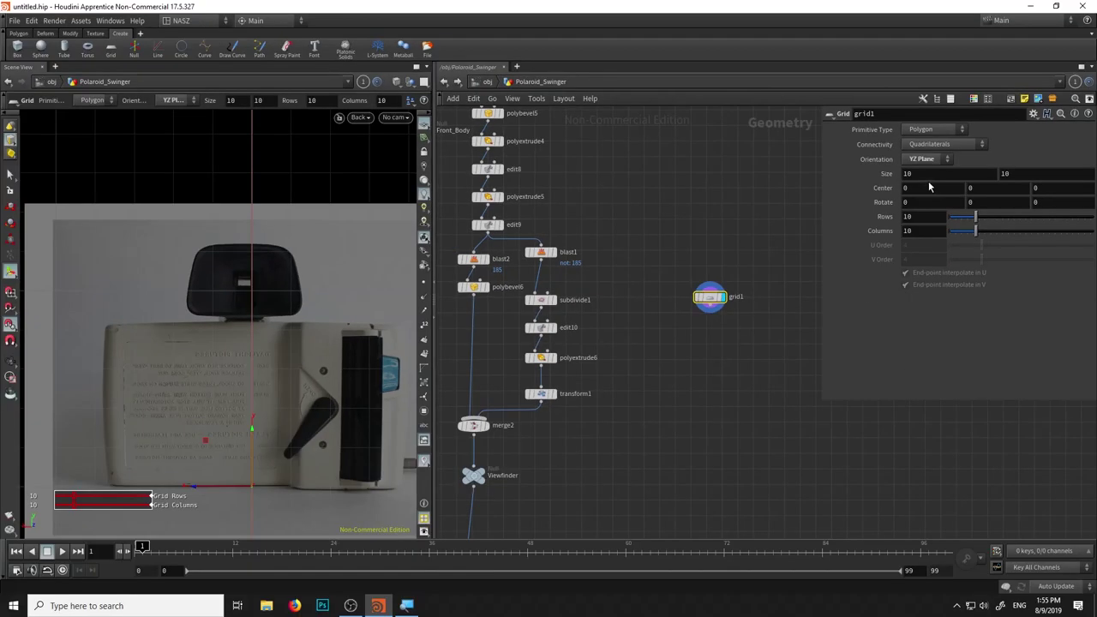
click(914, 171)
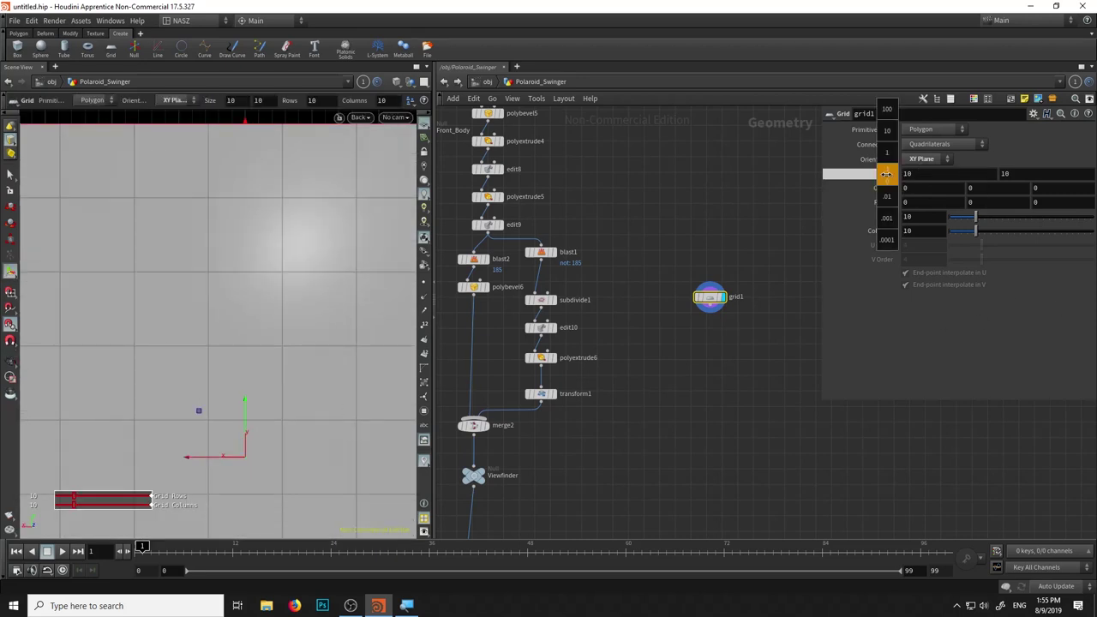
middle_drag(887, 156, 831, 158)
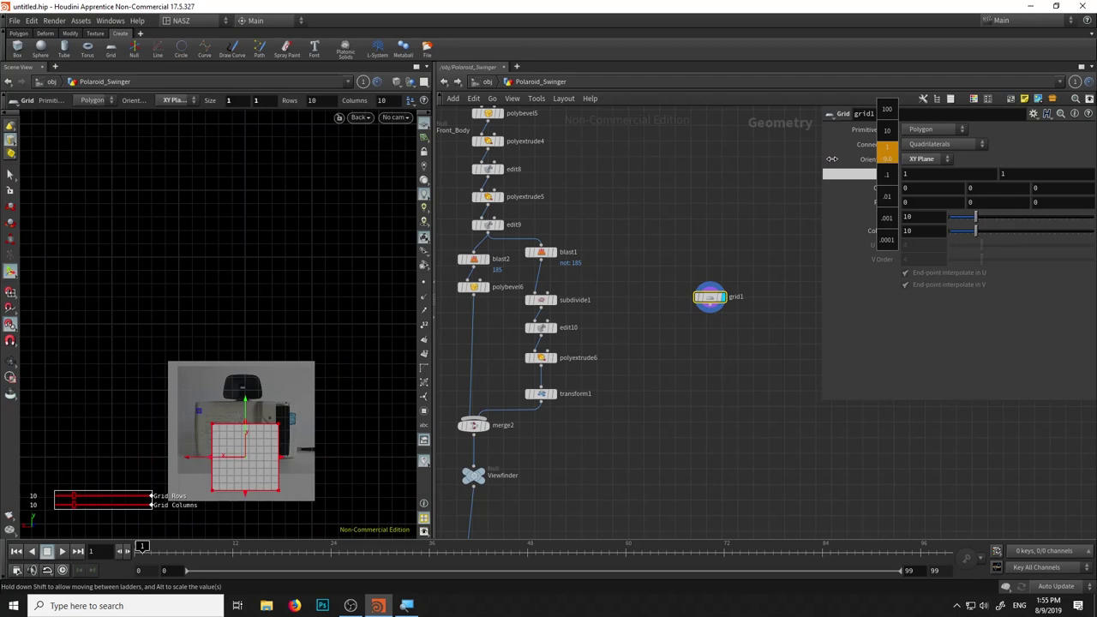
scroll(239, 473, up, 5)
drag(262, 425, 266, 186)
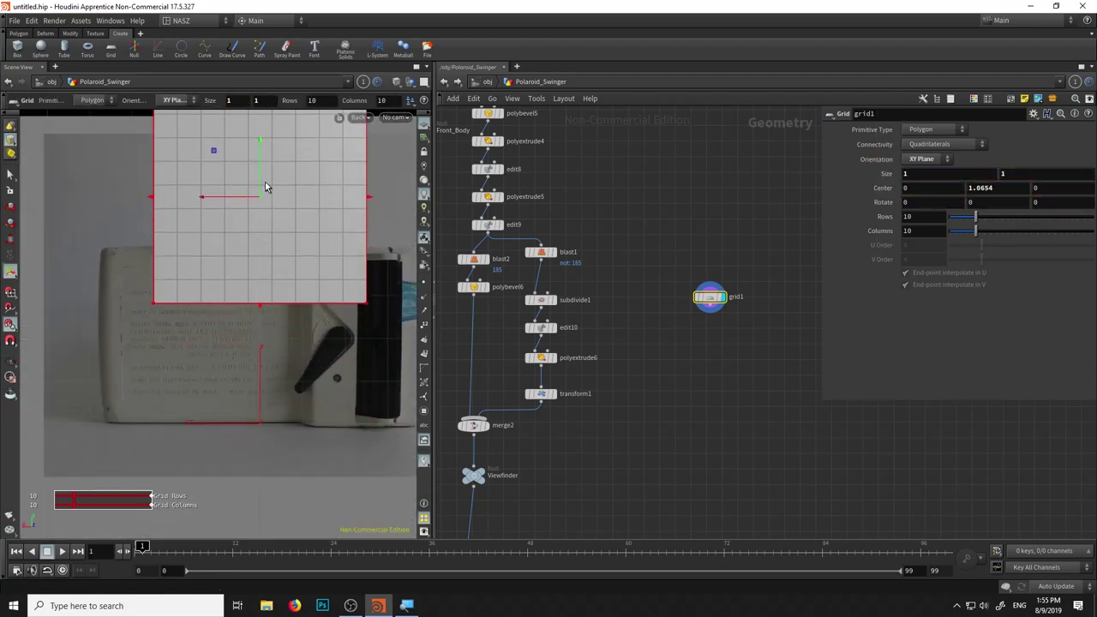
scroll(257, 228, up, 5)
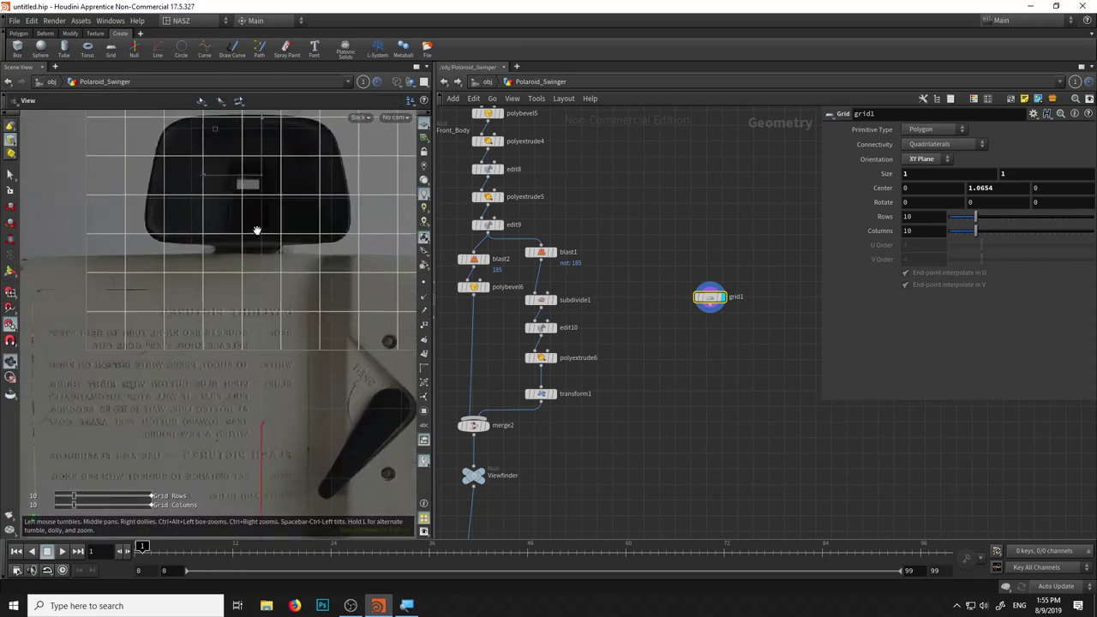
drag(175, 236, 186, 236)
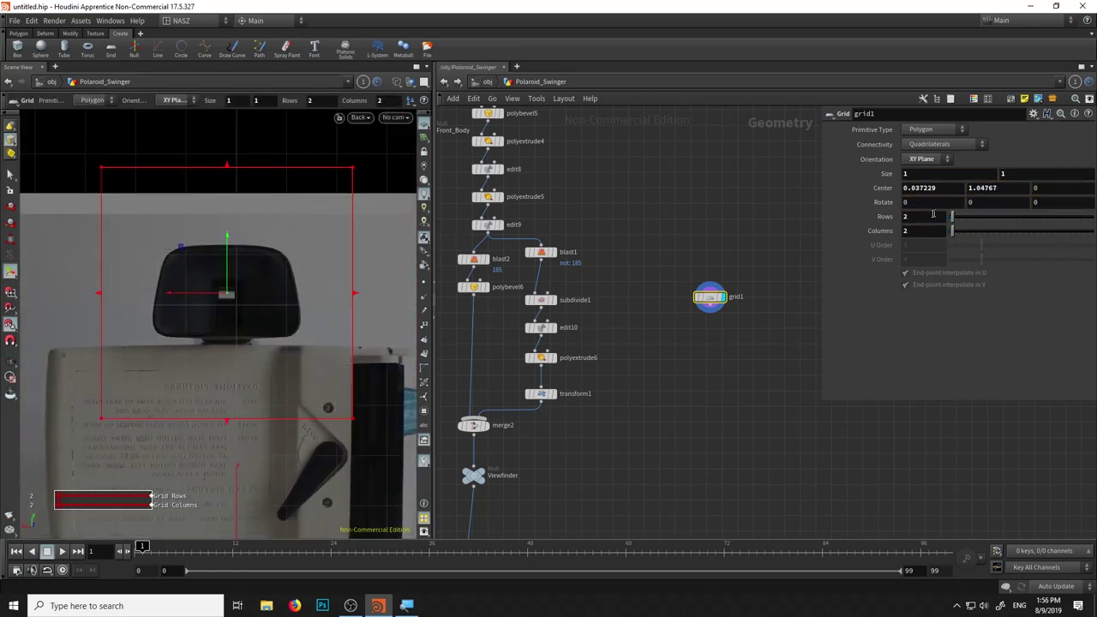
drag(951, 216, 959, 221)
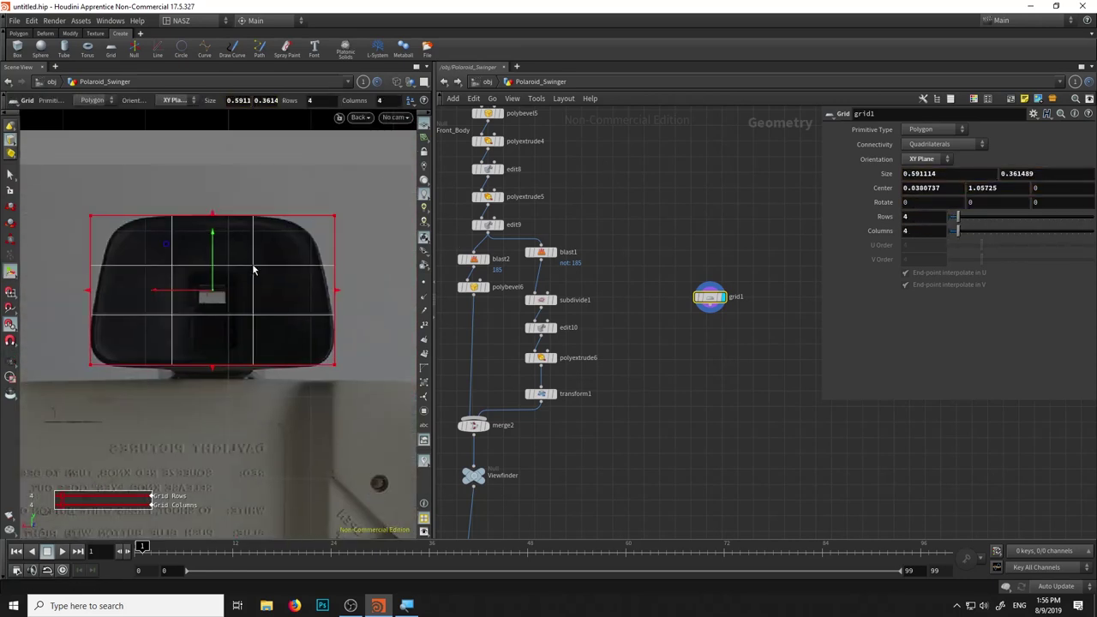
drag(77, 206, 197, 377)
key(e)
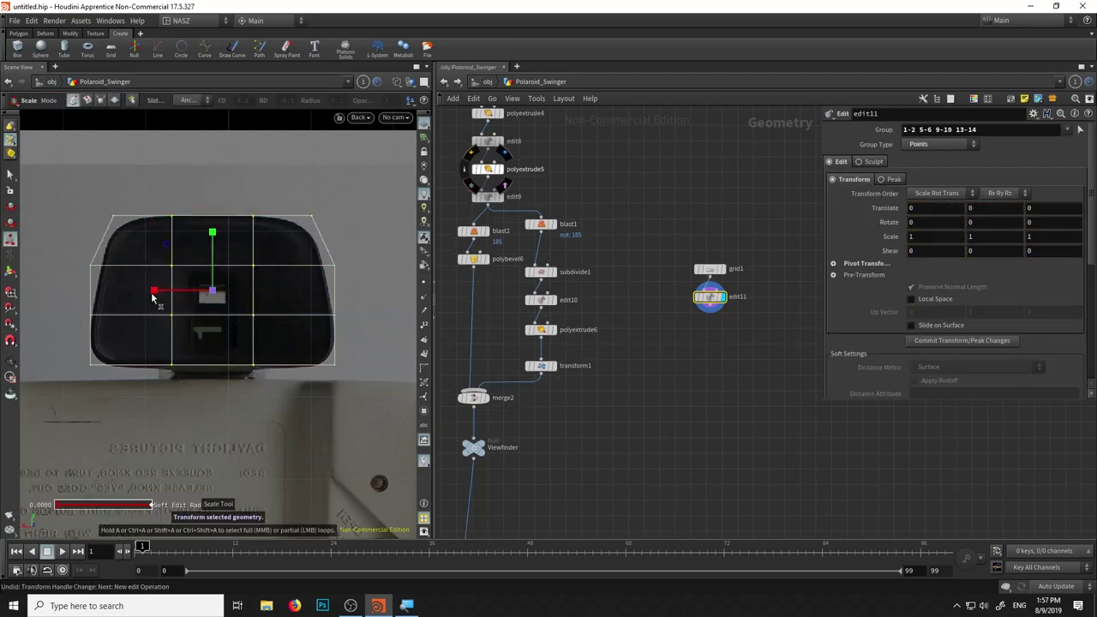
Pinch the grid's top corners inward and widen its bottom into a hood shape
mouse_move(154, 293)
mouse_down()
mouse_move(343, 252)
mouse_move(142, 234)
mouse_up()
mouse_move(77, 347)
mouse_down()
mouse_move(215, 377)
mouse_move(236, 328)
mouse_up()
key(t)
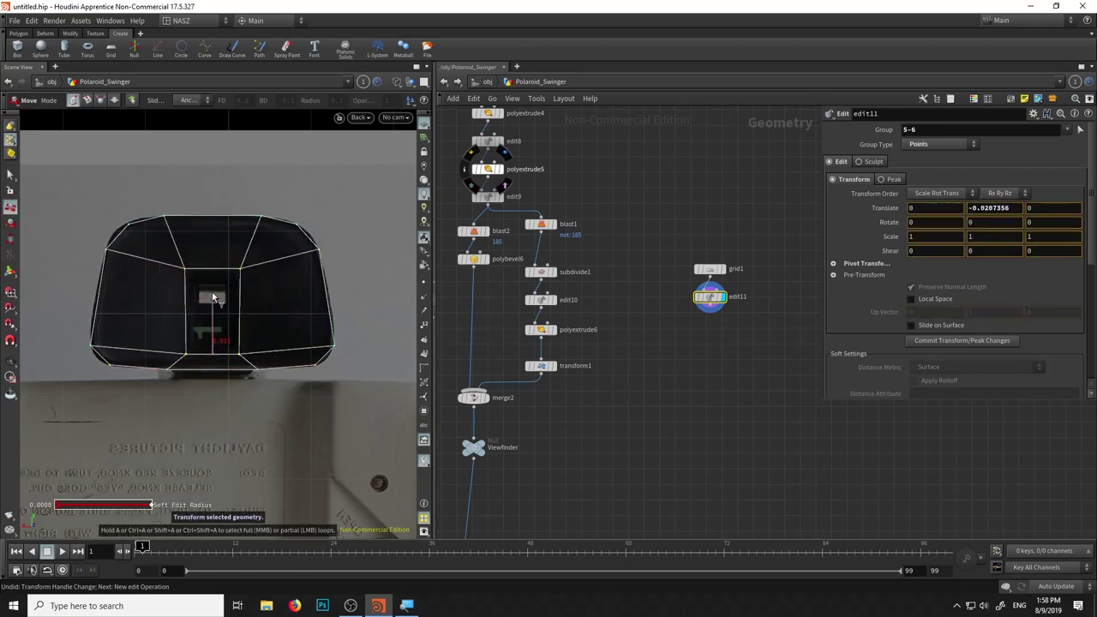
right_click(10, 176)
key(e)
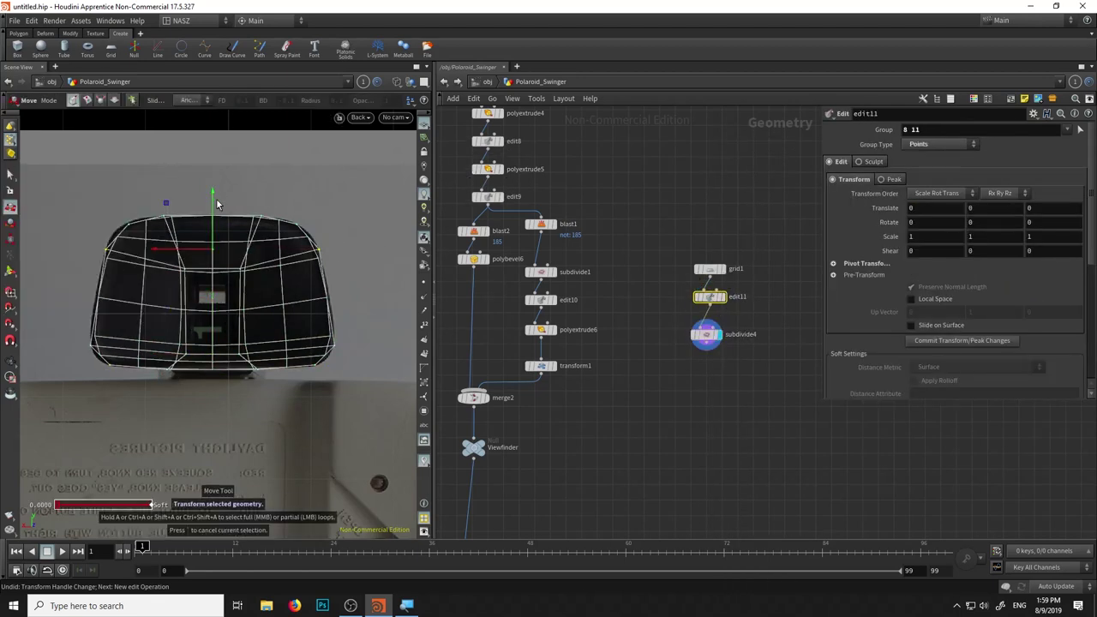
drag(122, 340, 103, 343)
drag(291, 214, 354, 238)
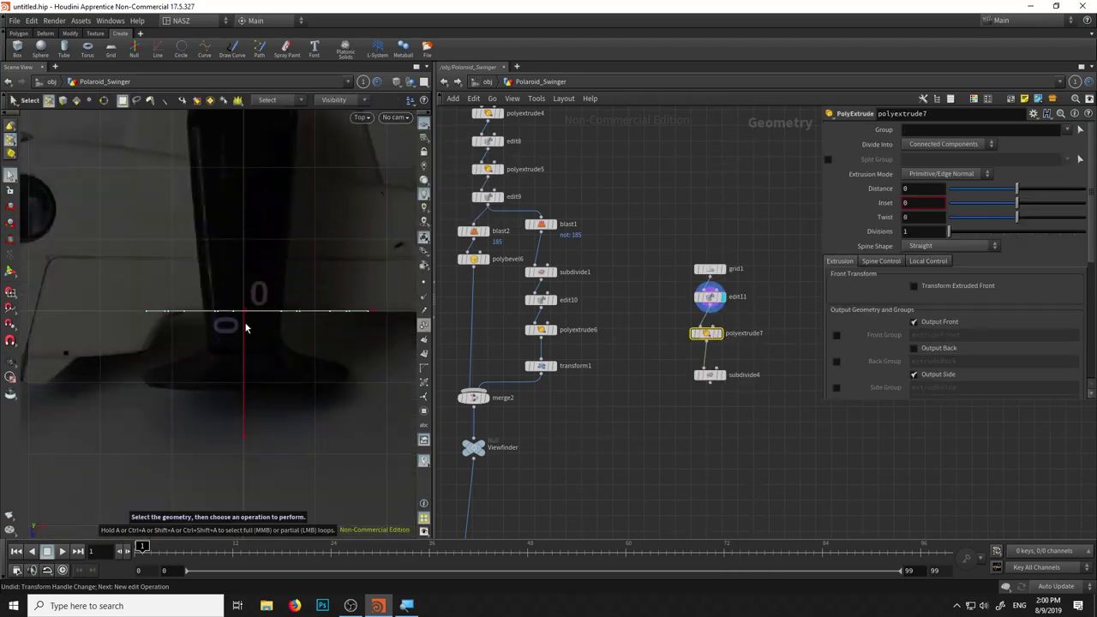
Extrude the grid faces to a depth of -0.172 and add an edge loop
key(Return)
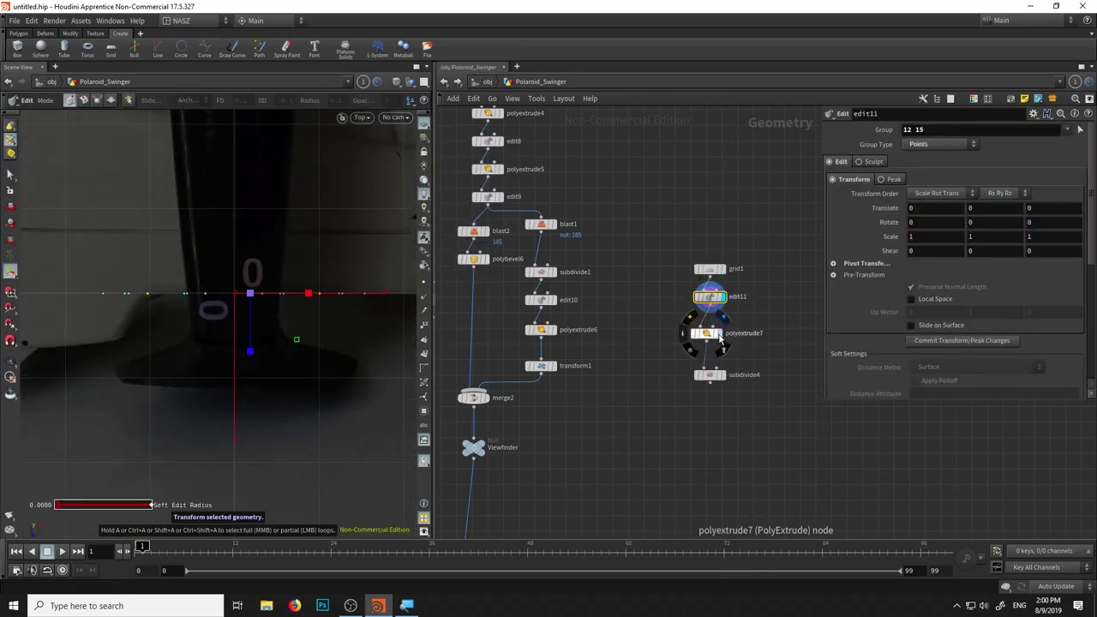
drag(237, 357, 168, 374)
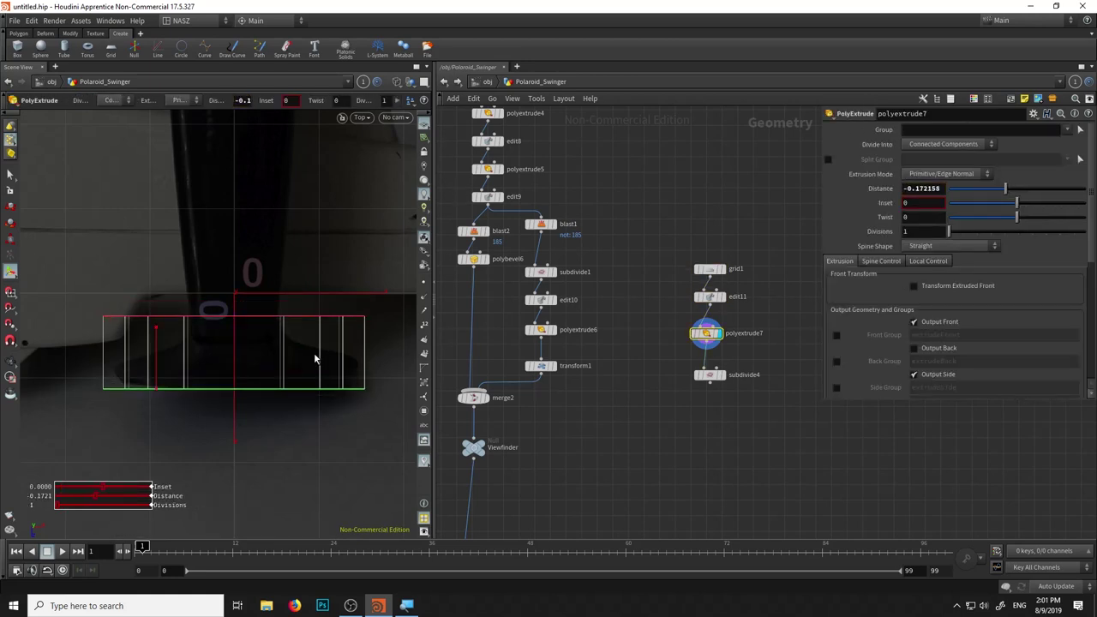
key(Tab)
text(edge loop)
key(Return)
key(space+4)
key(ctrl+z)
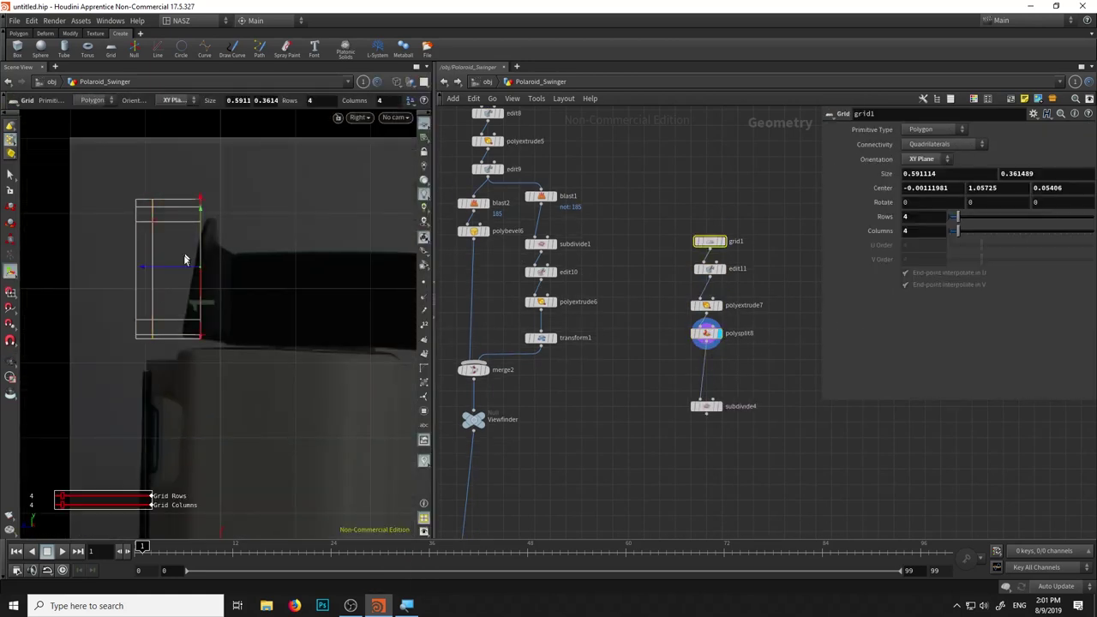
click(10, 240)
Move and tilt pairs of grid points to start flaring the hood
key(t)
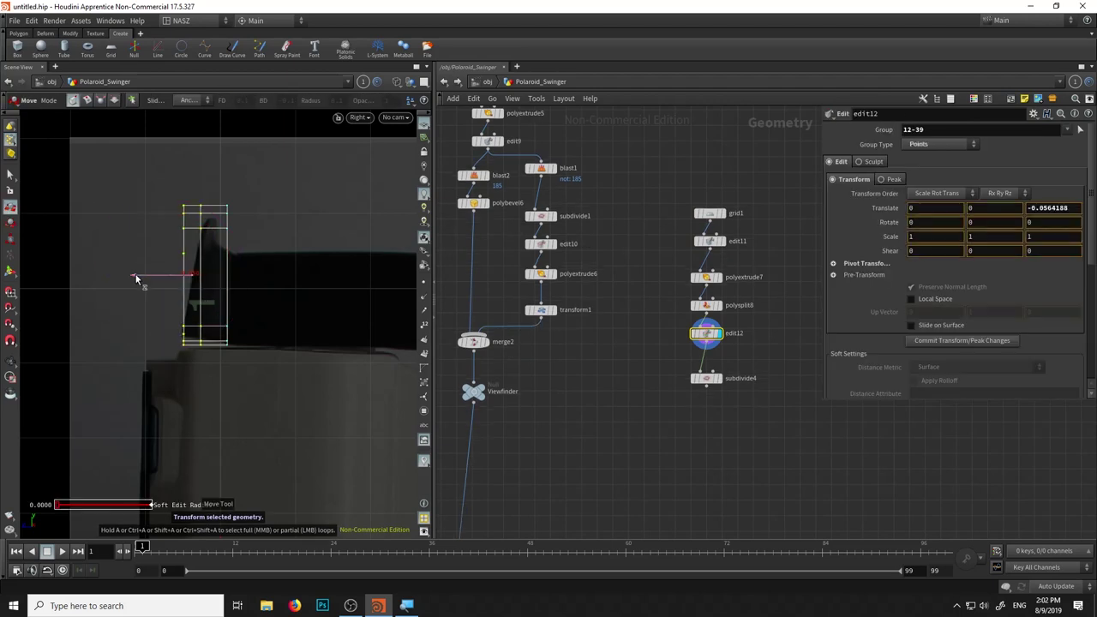
mouse_move(144, 250)
mouse_down()
mouse_move(215, 296)
mouse_move(257, 301)
mouse_up()
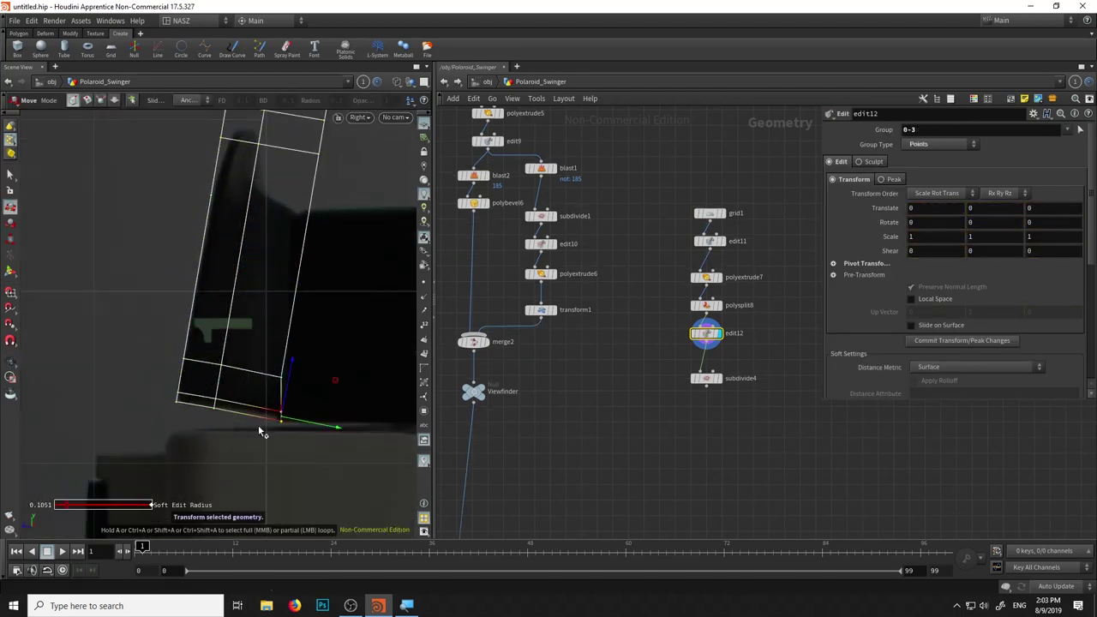
drag(303, 179, 242, 219)
middle_drag(242, 218, 245, 365)
mouse_move(205, 265)
mouse_down()
mouse_move(266, 316)
mouse_move(257, 296)
mouse_up()
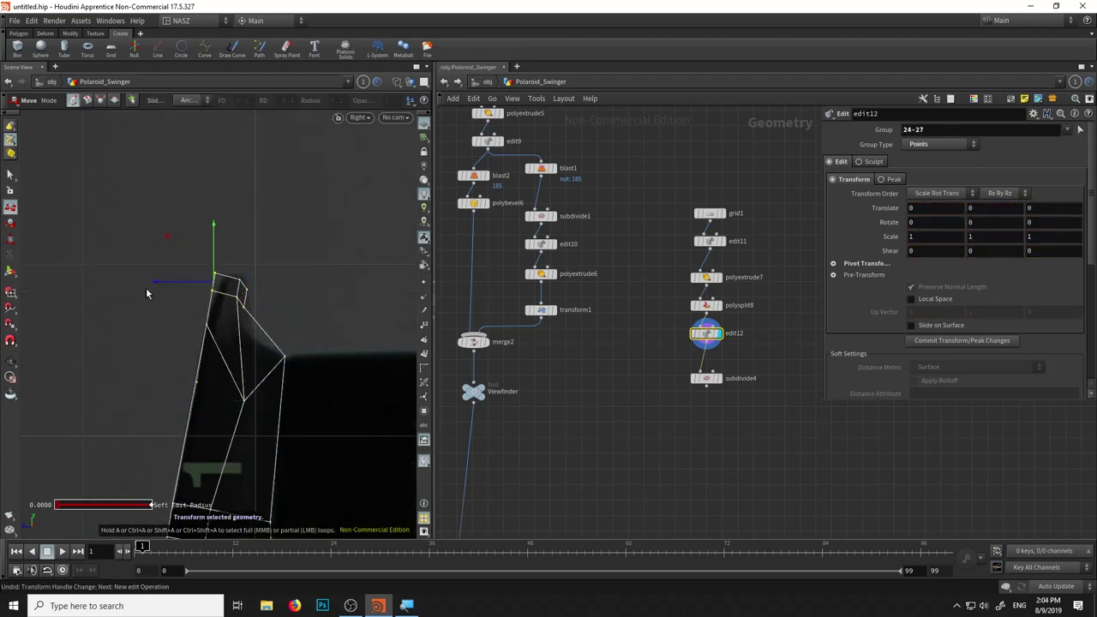
In a side view, reshape the hood's lower points and push its top points forward in Z
key(space+1)
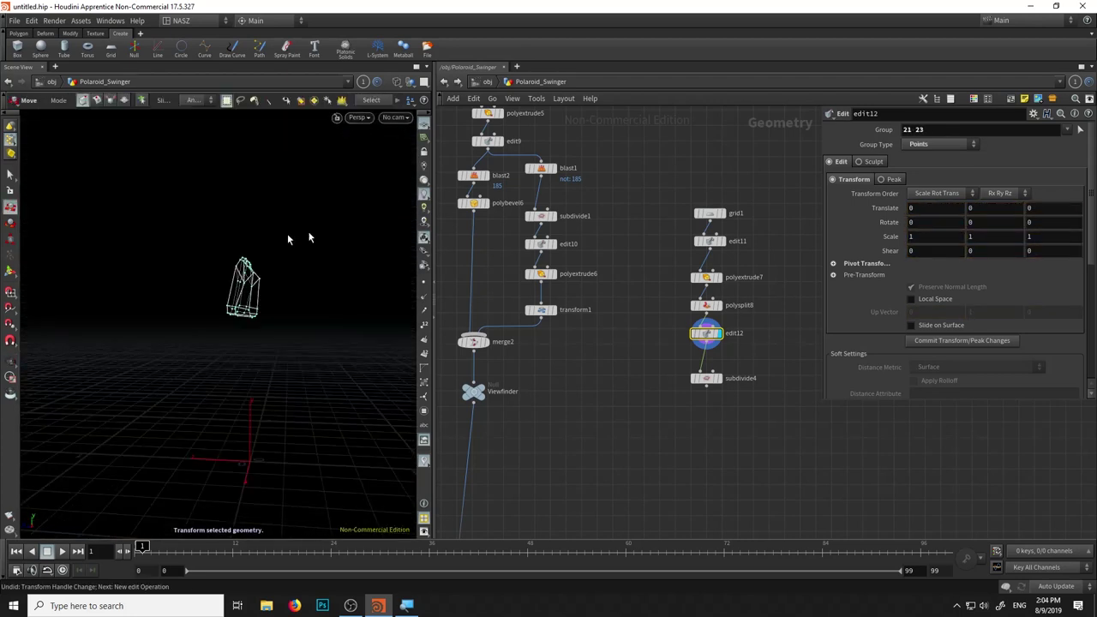
alt+drag(386, 214, 321, 311)
click(358, 117)
click(394, 137)
click(706, 276)
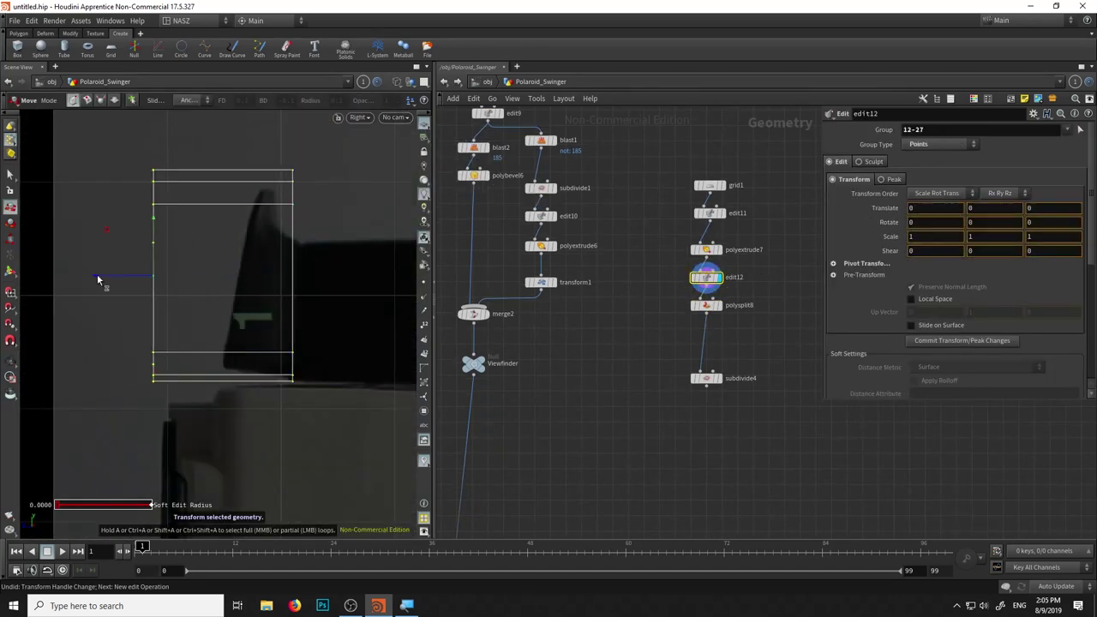
drag(306, 135, 228, 209)
mouse_move(212, 403)
mouse_down()
mouse_move(211, 349)
mouse_move(109, 367)
mouse_up()
scroll(212, 352, up, 3)
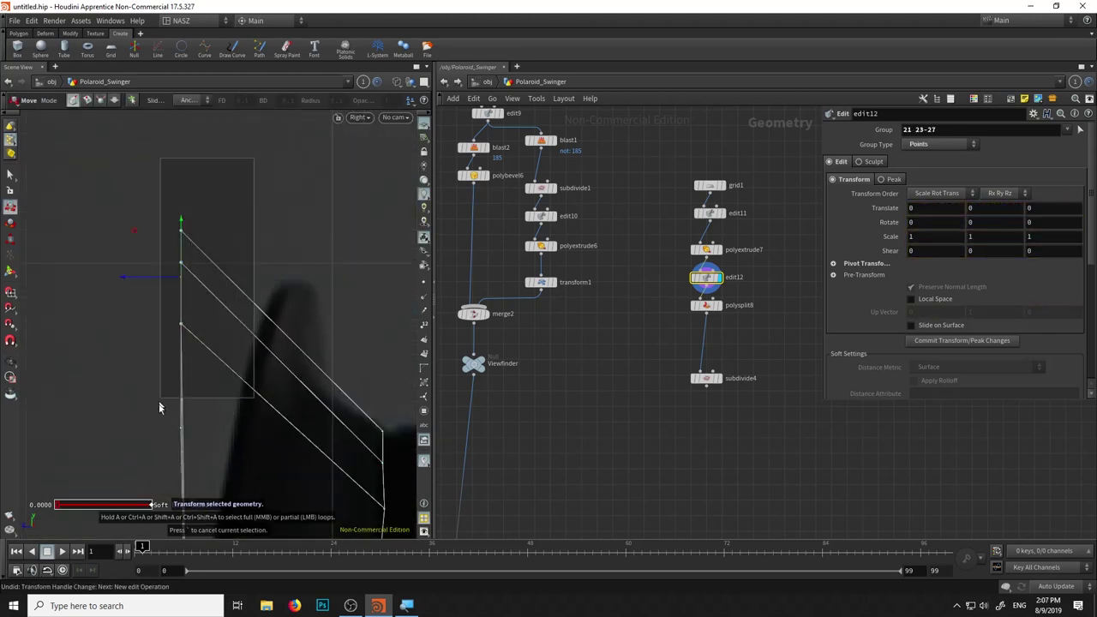
click(243, 176)
drag(249, 310, 161, 313)
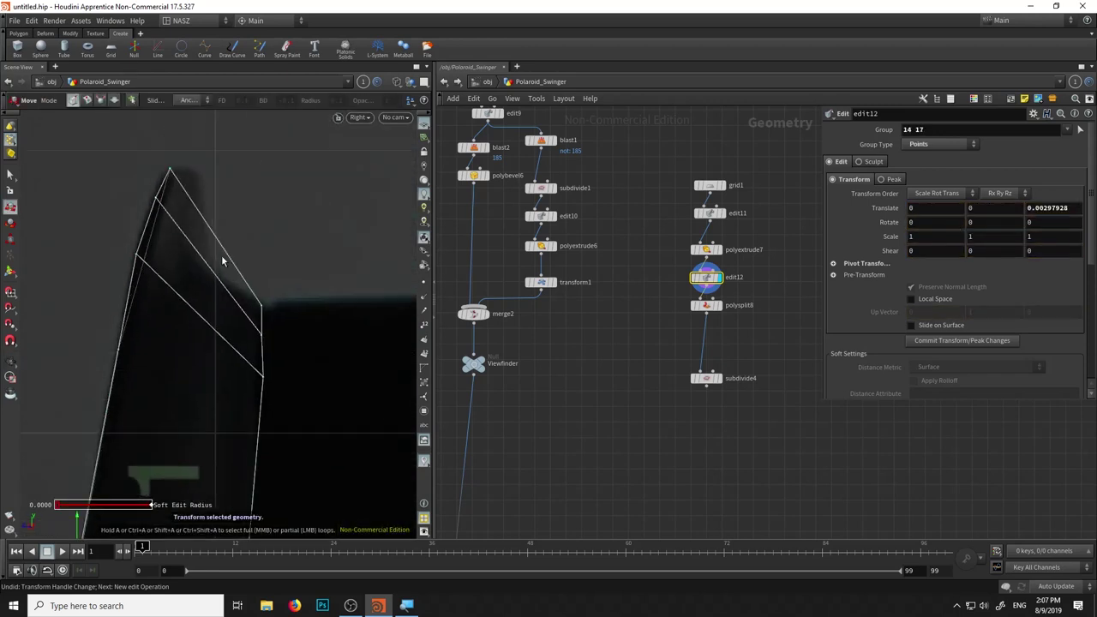
From the top view, nudge points 14 and 17 along Z to taper the hood top
key(space+1)
key(space+2)
drag(306, 296, 267, 333)
mouse_move(367, 326)
mouse_down()
mouse_move(294, 289)
mouse_move(353, 345)
mouse_up()
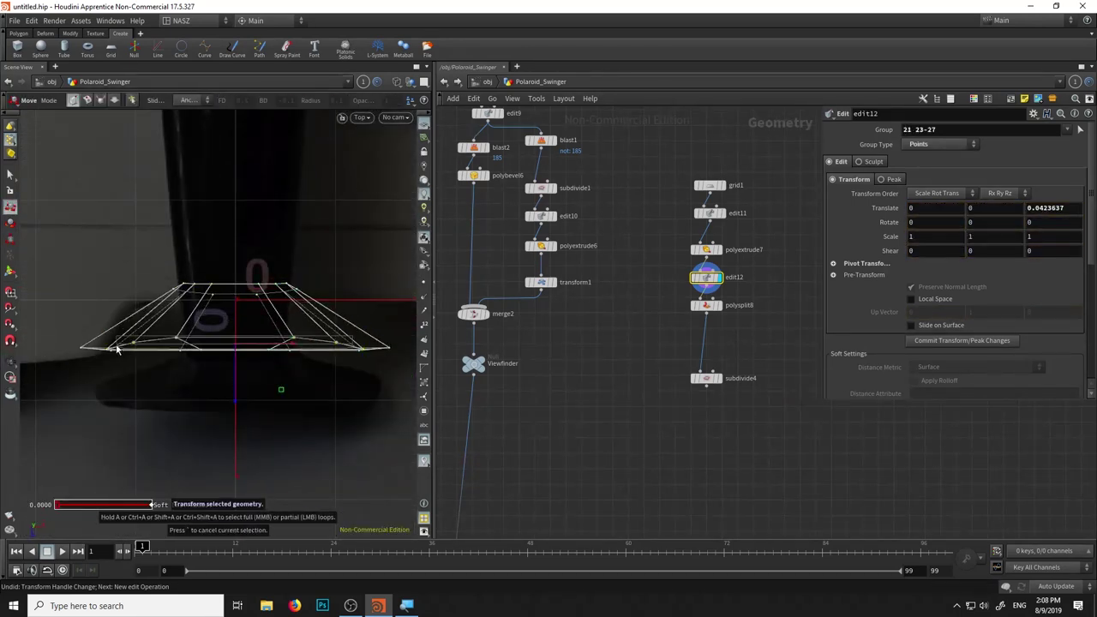
Add edge loops across the hood, scale one to 0.778 in X, and delete the earlier loop
click(257, 321)
key(e)
mouse_move(360, 304)
mouse_down()
mouse_move(327, 348)
mouse_move(317, 339)
mouse_up()
click(326, 348)
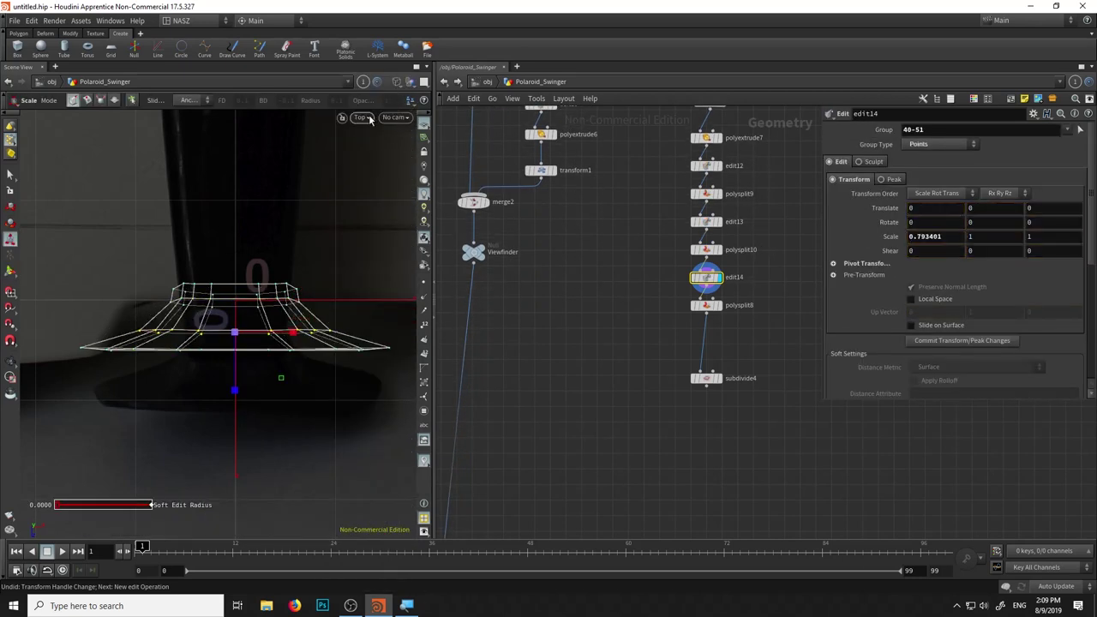
key(space+1)
key(space+3)
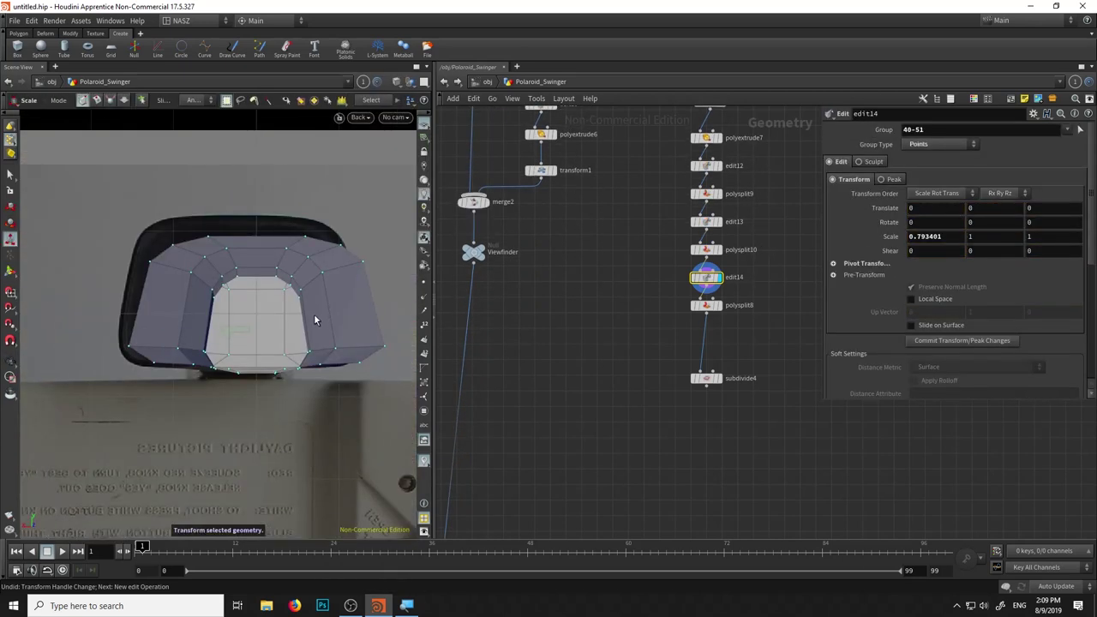
key(Delete)
key(t)
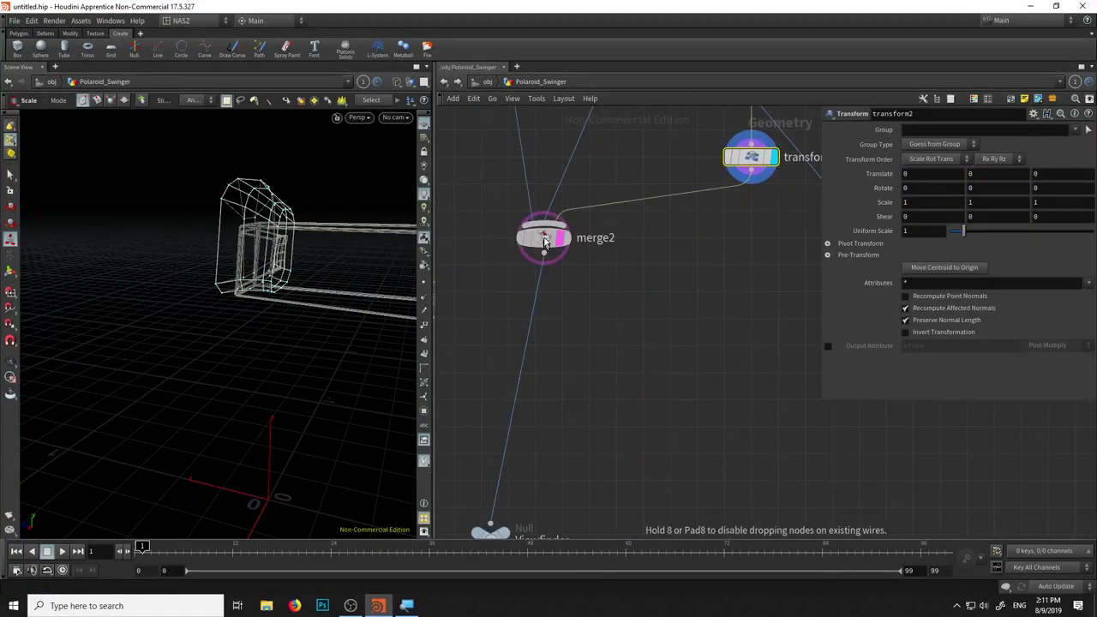
Move the turned hood into place on the body and switch to a side view
drag(260, 285, 311, 263)
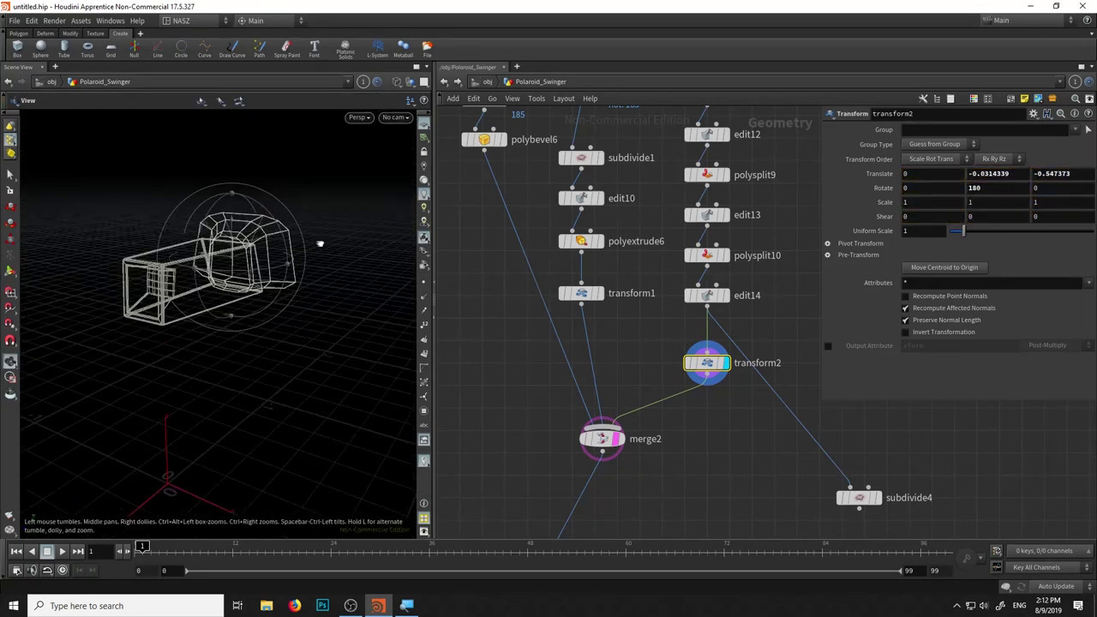
key(Return)
click(357, 117)
click(369, 182)
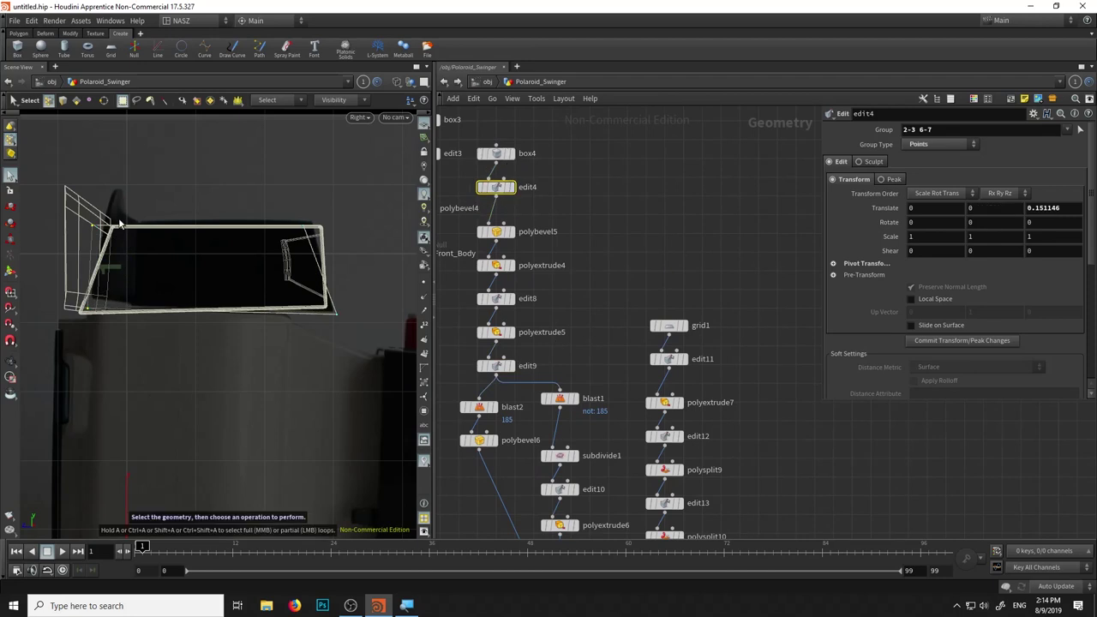
Raise the body's corner points slightly and push the hood points back along Z
drag(337, 266, 341, 255)
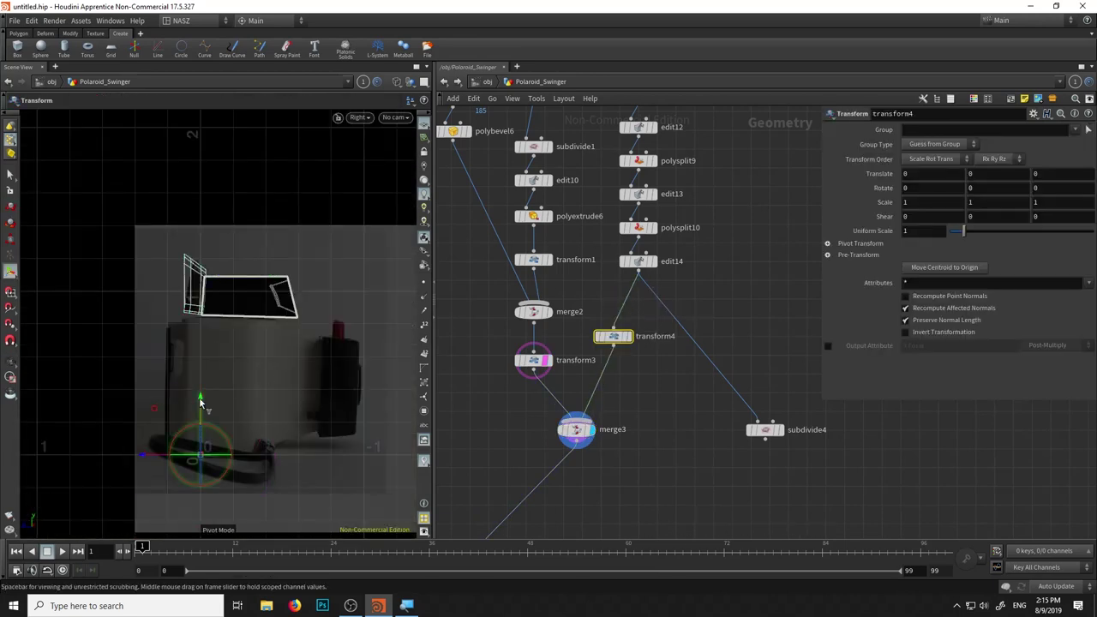
drag(171, 267, 205, 187)
key(t)
drag(159, 257, 142, 273)
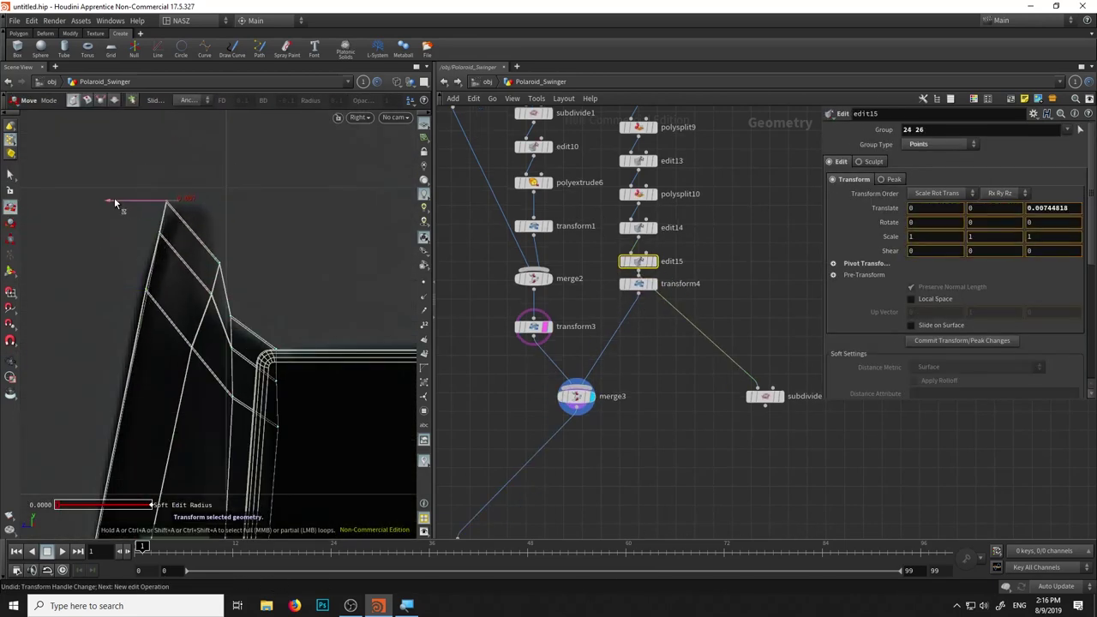
key(Escape)
mouse_move(197, 291)
mouse_down()
mouse_move(244, 298)
mouse_move(172, 257)
mouse_up()
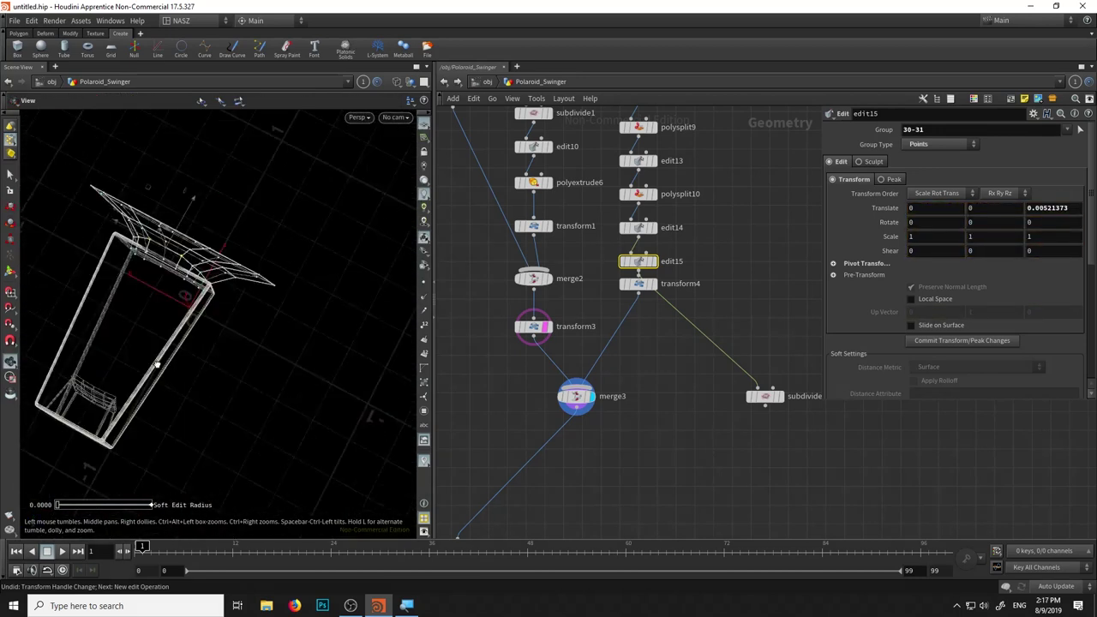
middle_drag(600, 386, 617, 283)
Scale the body's viewfinder points to 0.702 in X and display the merged body and hood
click(589, 152)
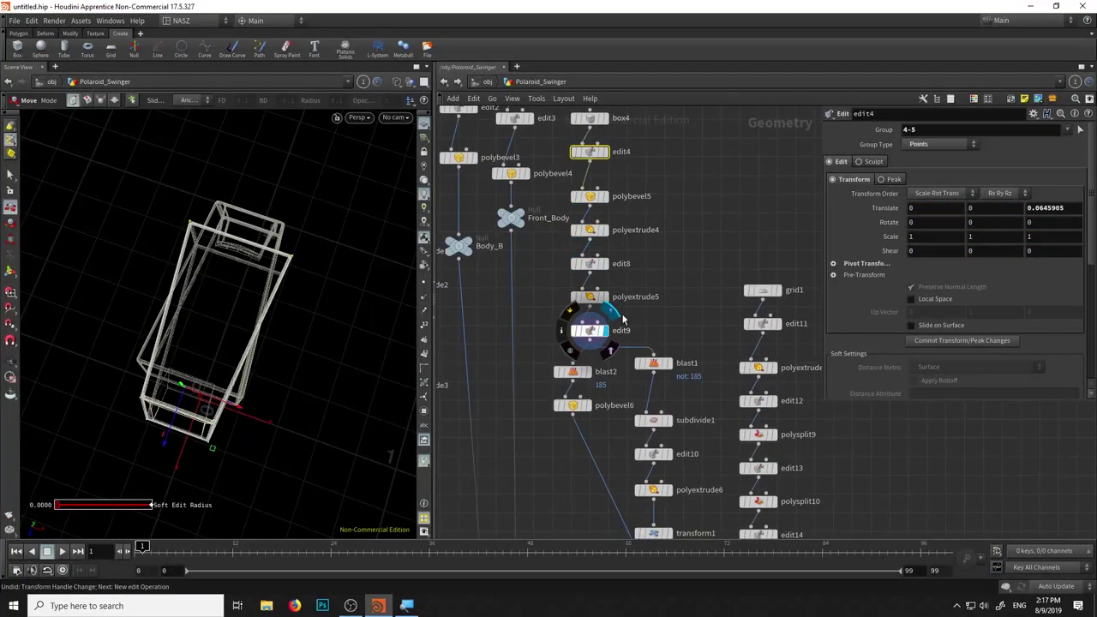
drag(306, 146, 337, 220)
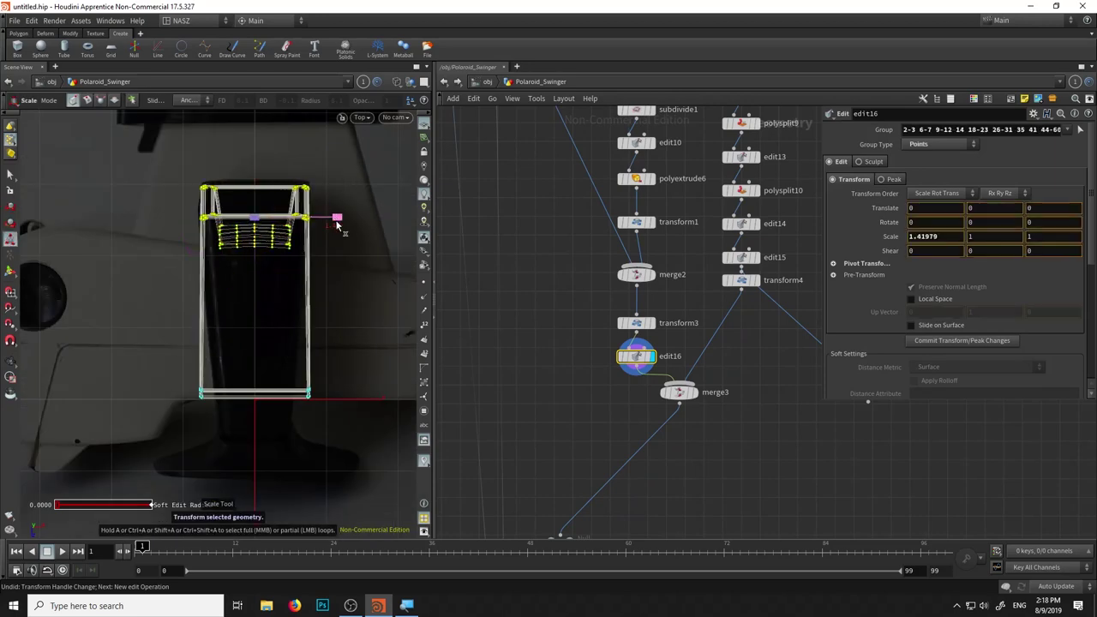
click(694, 392)
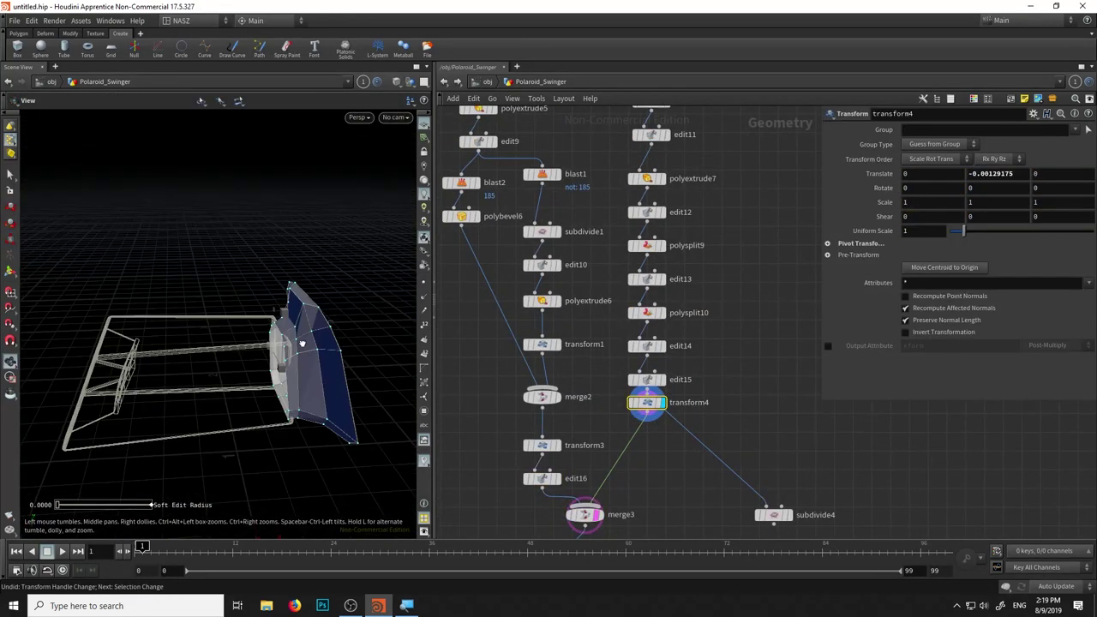
key(t)
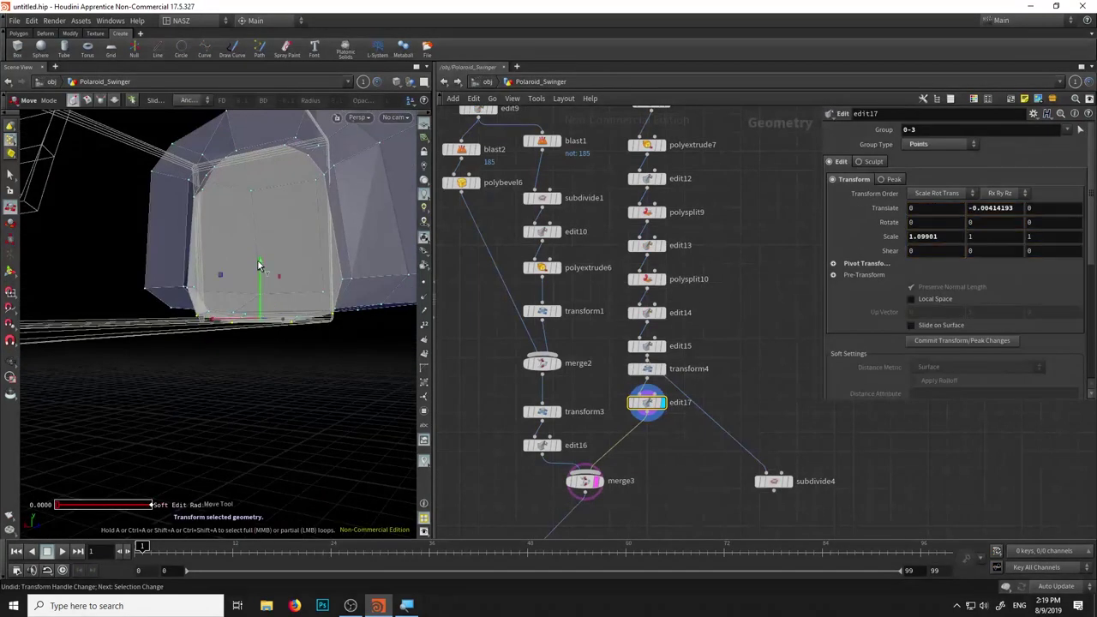
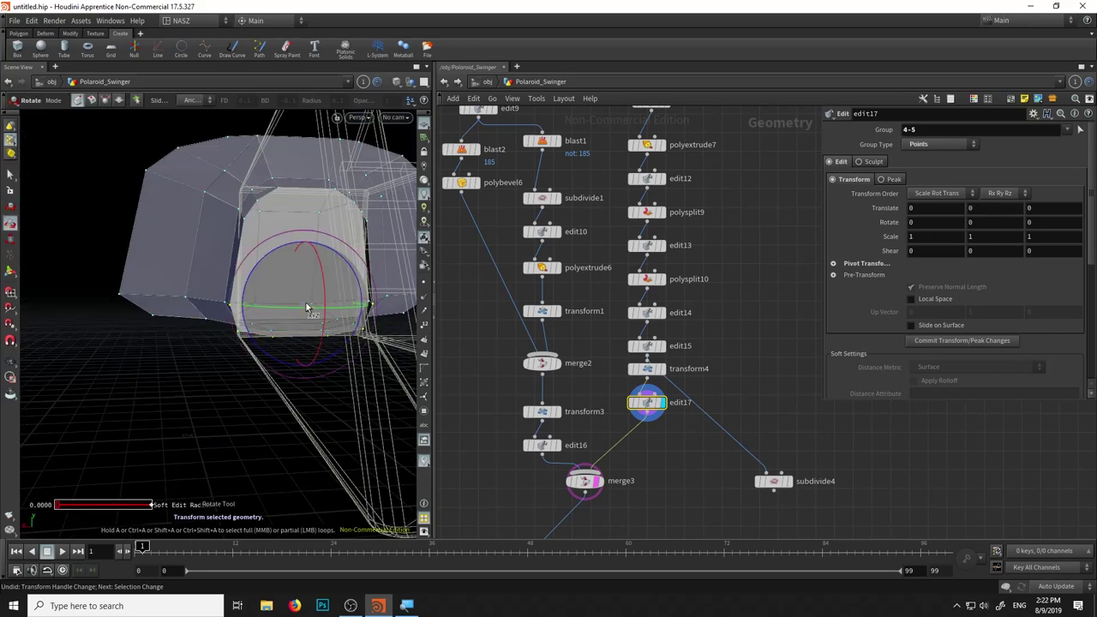
Widen the chosen pair of viewfinder hood points with the handle
mouse_move(274, 303)
mouse_down()
mouse_move(294, 330)
mouse_move(171, 208)
mouse_up()
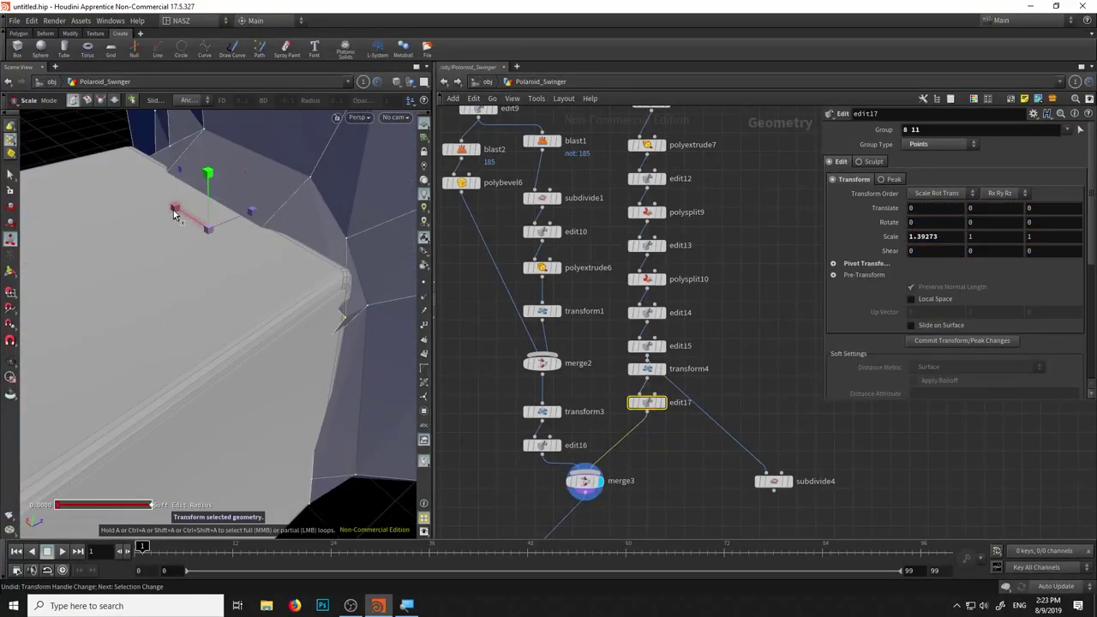
key(e)
mouse_move(103, 262)
alt+mouse_down()
mouse_move(220, 249)
mouse_move(171, 214)
mouse_move(157, 219)
alt+mouse_up()
Raise the chosen hood points slightly and delete a stray node
key(t)
mouse_move(202, 274)
alt+mouse_down()
mouse_move(160, 224)
mouse_move(138, 366)
mouse_move(188, 283)
mouse_move(151, 302)
mouse_move(164, 380)
mouse_move(232, 386)
mouse_move(245, 326)
mouse_move(358, 249)
mouse_move(282, 257)
mouse_move(311, 262)
alt+mouse_up()
key(Escape)
key(t)
key(Delete)
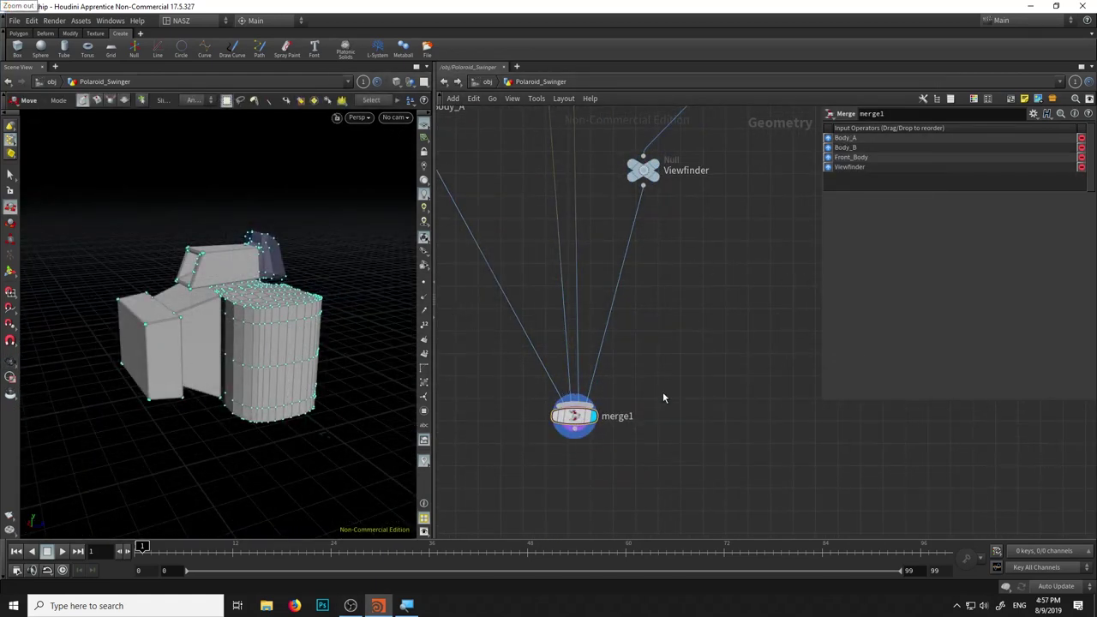
Orbit the camera model to a near-front view
middle_drag(629, 335, 697, 421)
key(Escape)
drag(306, 306, 311, 327)
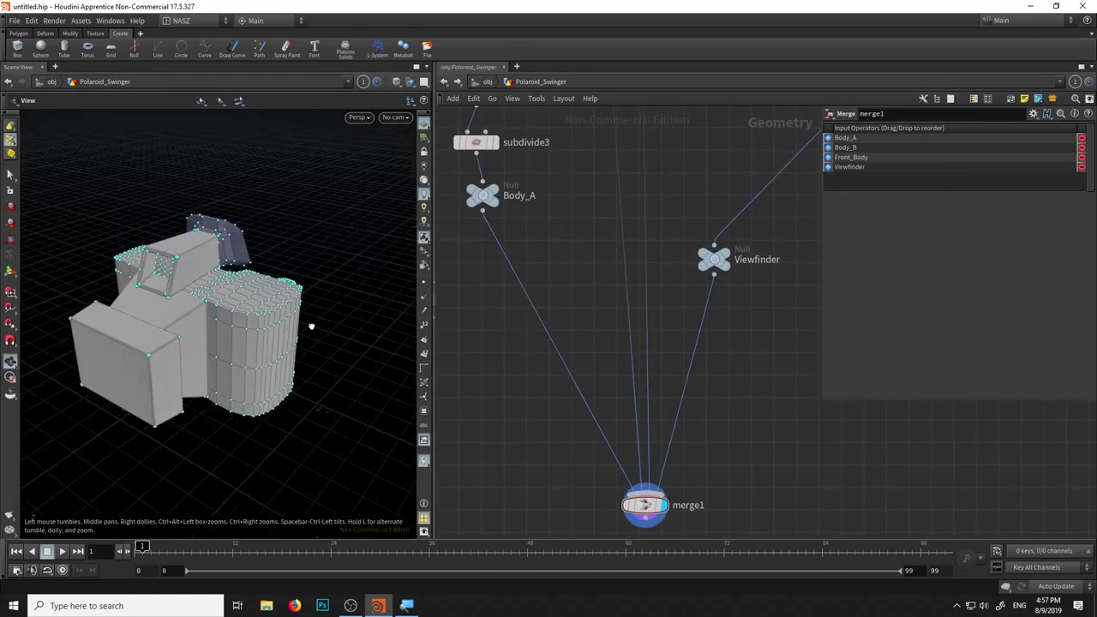
key(t)
key(Escape)
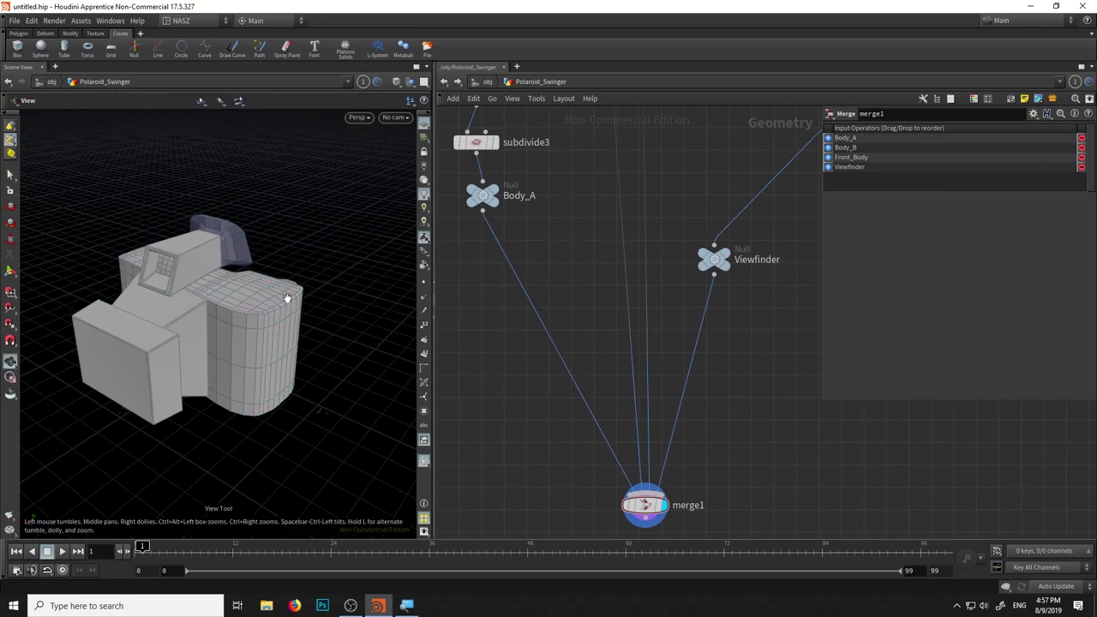
mouse_move(287, 298)
mouse_down()
mouse_move(128, 306)
mouse_move(297, 324)
mouse_move(325, 311)
mouse_move(377, 316)
mouse_move(151, 328)
mouse_move(305, 350)
mouse_move(254, 325)
mouse_move(282, 329)
mouse_up()
scroll(253, 326, up, 3)
scroll(233, 330, up, 2)
Pan the network to the edit17, subdivide4 and merge3 chain, and view the model from above
middle_drag(759, 252, 575, 465)
middle_drag(702, 318, 625, 397)
mouse_move(814, 274)
middle_down()
mouse_move(659, 400)
mouse_move(783, 365)
middle_up()
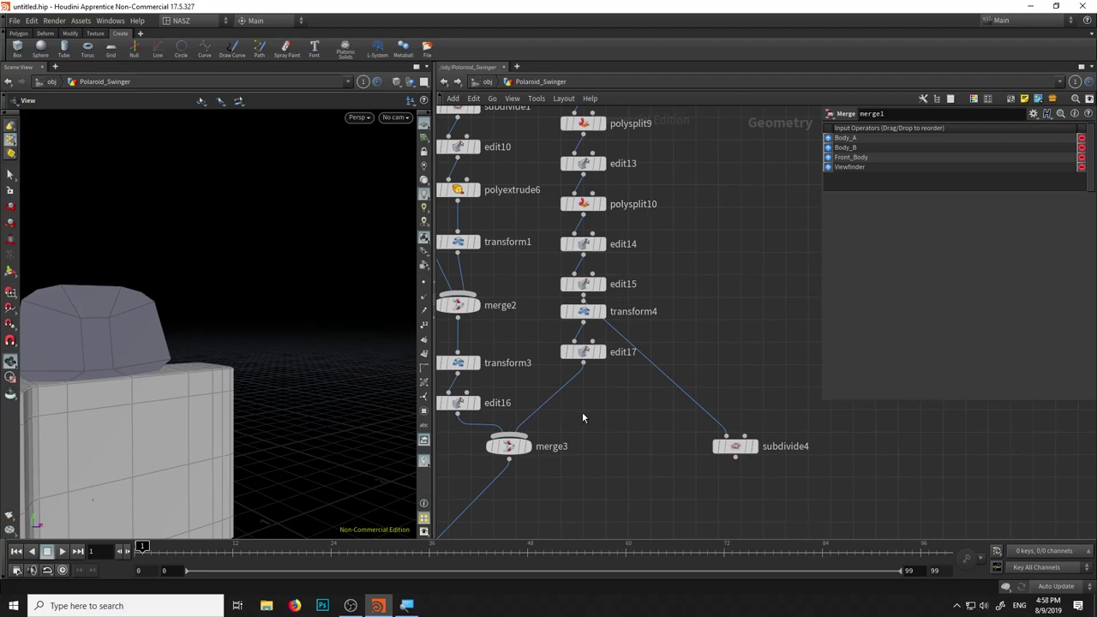
middle_drag(630, 447, 713, 410)
drag(240, 312, 278, 316)
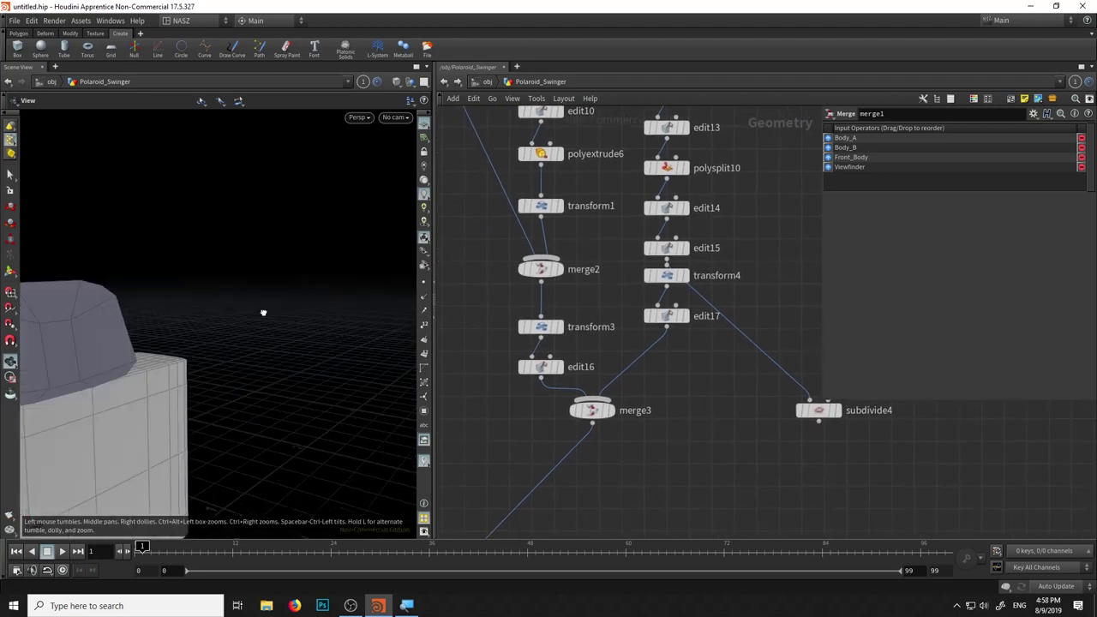
middle_drag(279, 315, 383, 269)
mouse_move(296, 296)
mouse_down()
mouse_move(282, 313)
mouse_move(301, 318)
mouse_move(299, 294)
mouse_move(317, 286)
mouse_move(209, 303)
mouse_move(211, 320)
mouse_move(219, 316)
mouse_up()
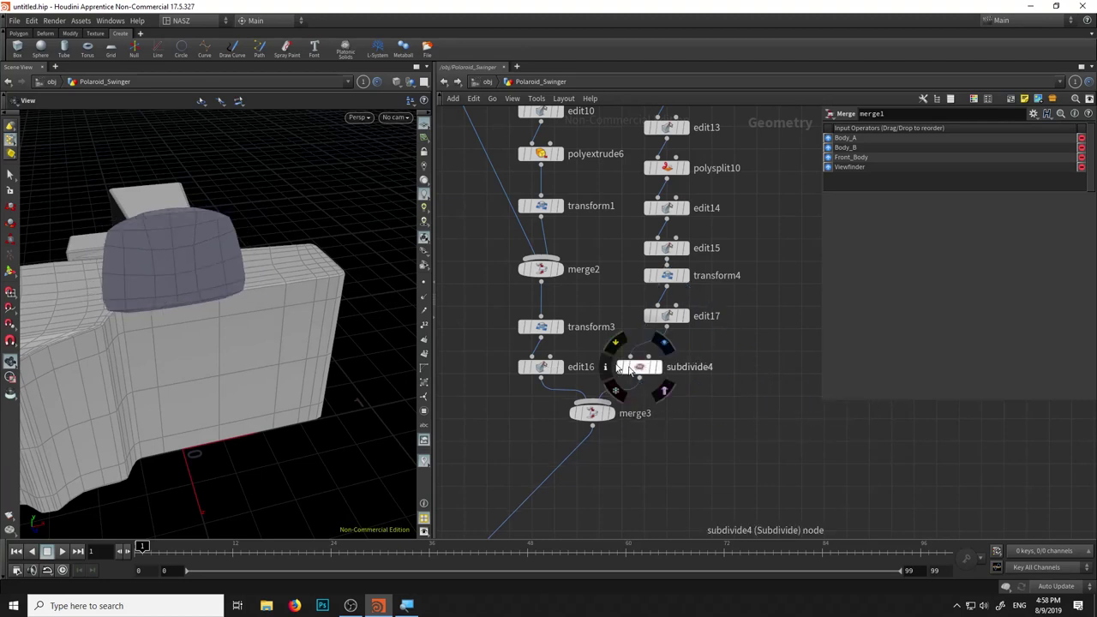
mouse_move(269, 302)
mouse_down()
mouse_move(223, 309)
mouse_move(375, 289)
mouse_move(372, 353)
mouse_move(300, 325)
mouse_move(242, 283)
mouse_move(368, 311)
mouse_move(297, 289)
mouse_move(297, 311)
mouse_move(368, 320)
mouse_move(251, 280)
mouse_up()
scroll(251, 280, down, 5)
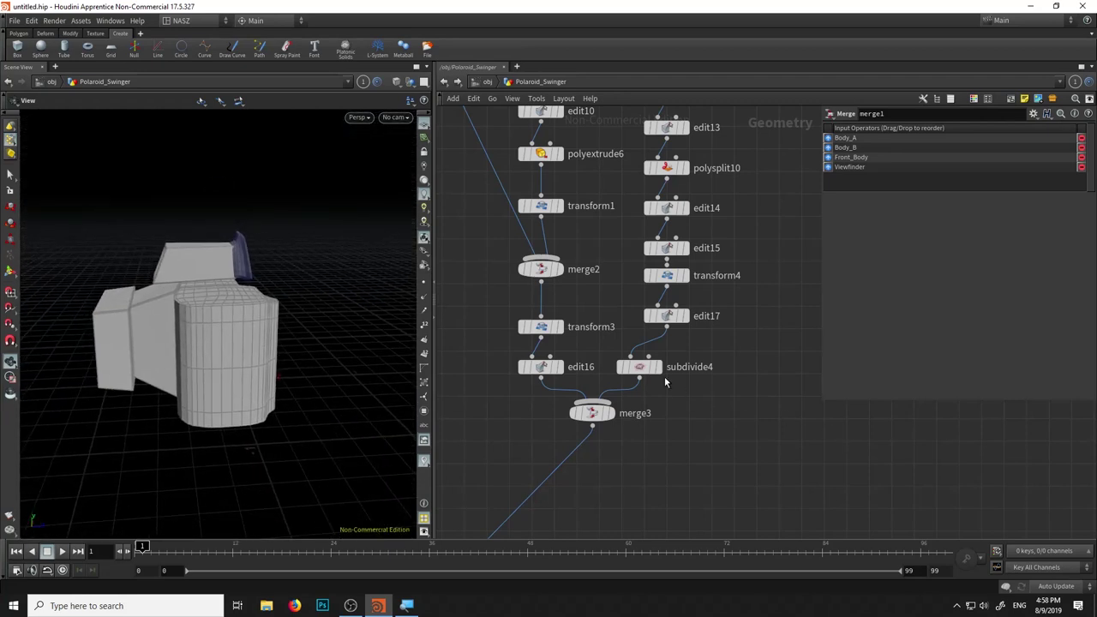
scroll(672, 383, up, 3)
Display edit17 and delete the hood's front face, creating blast3
click(689, 254)
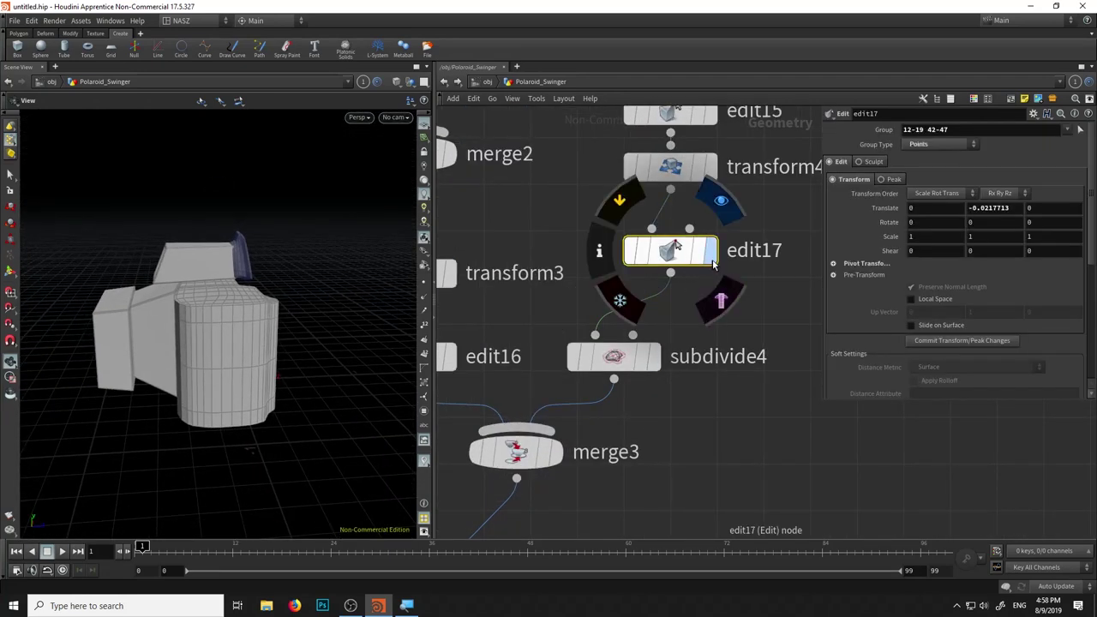
click(711, 257)
scroll(186, 282, up, 5)
scroll(225, 262, up, 2)
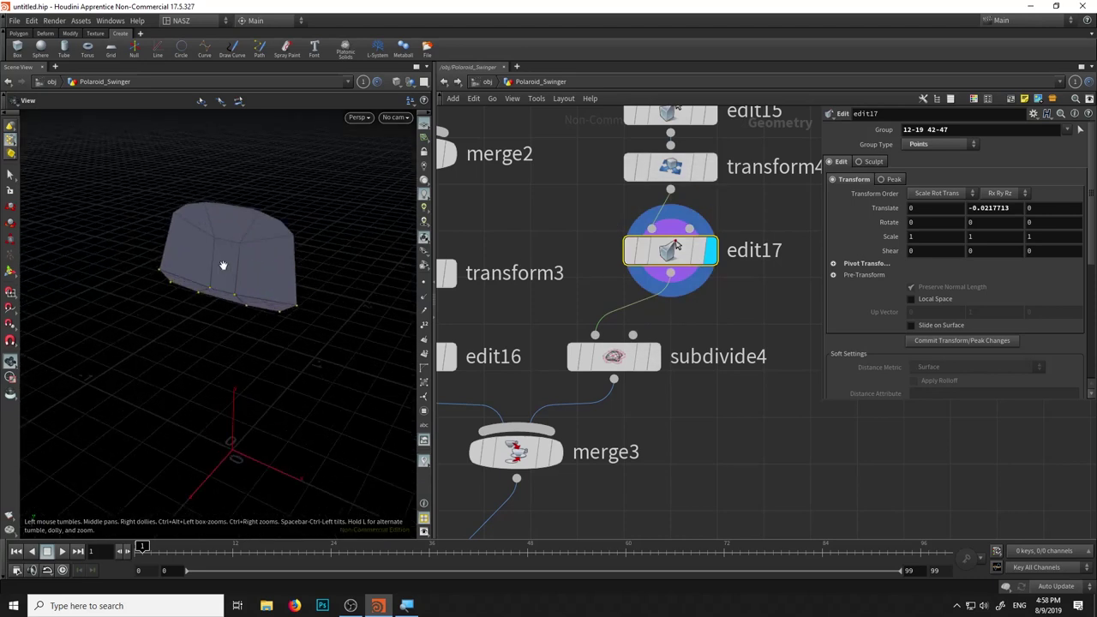
scroll(190, 262, up, 3)
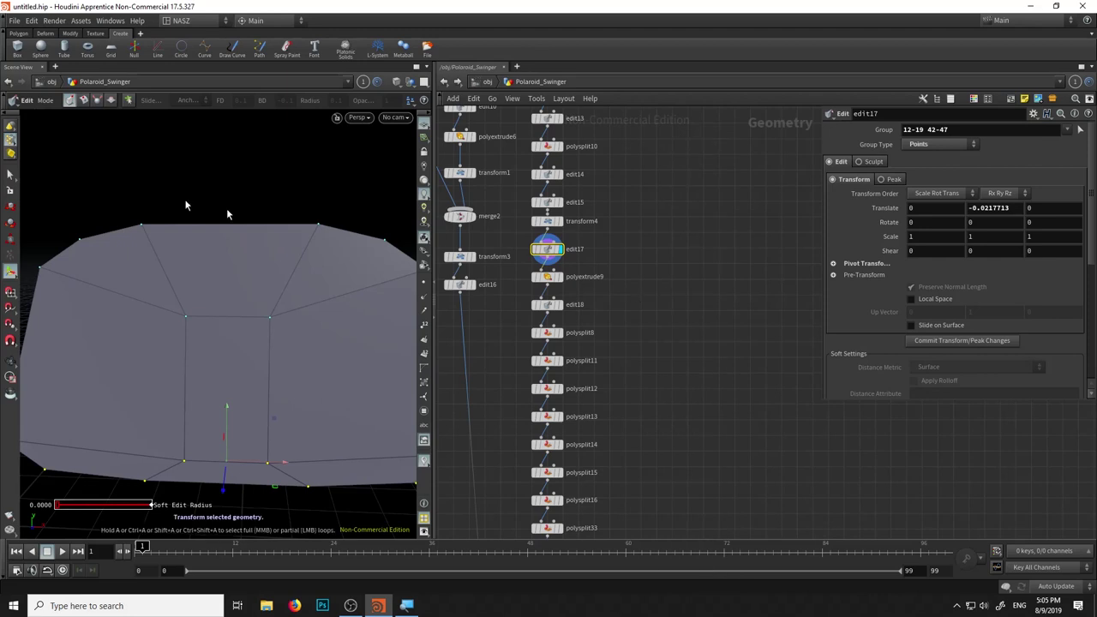
key(s)
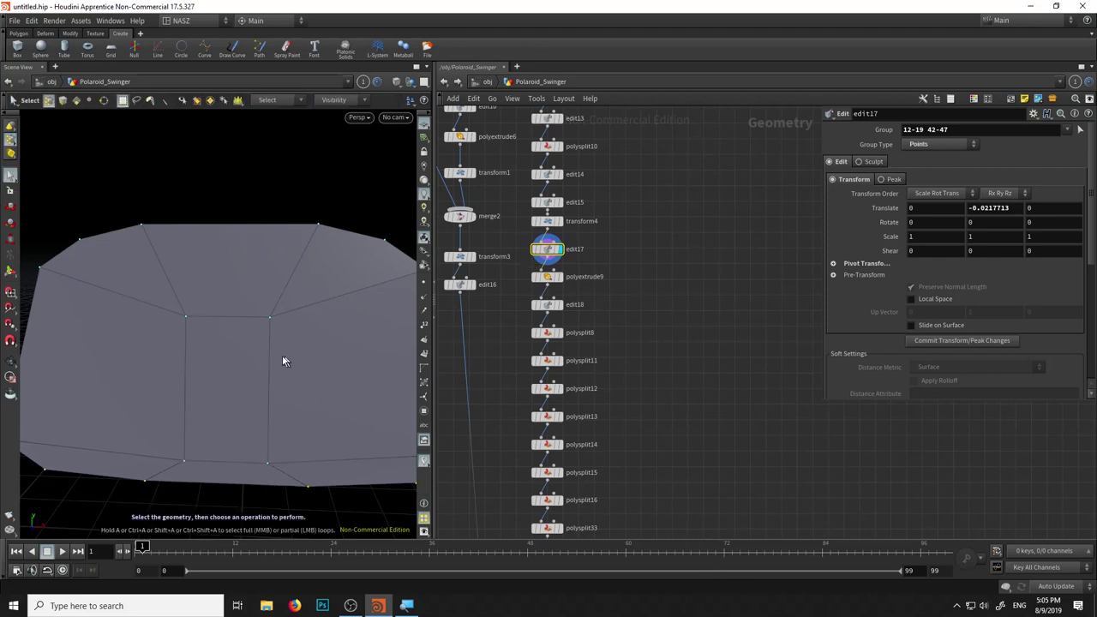
key(4)
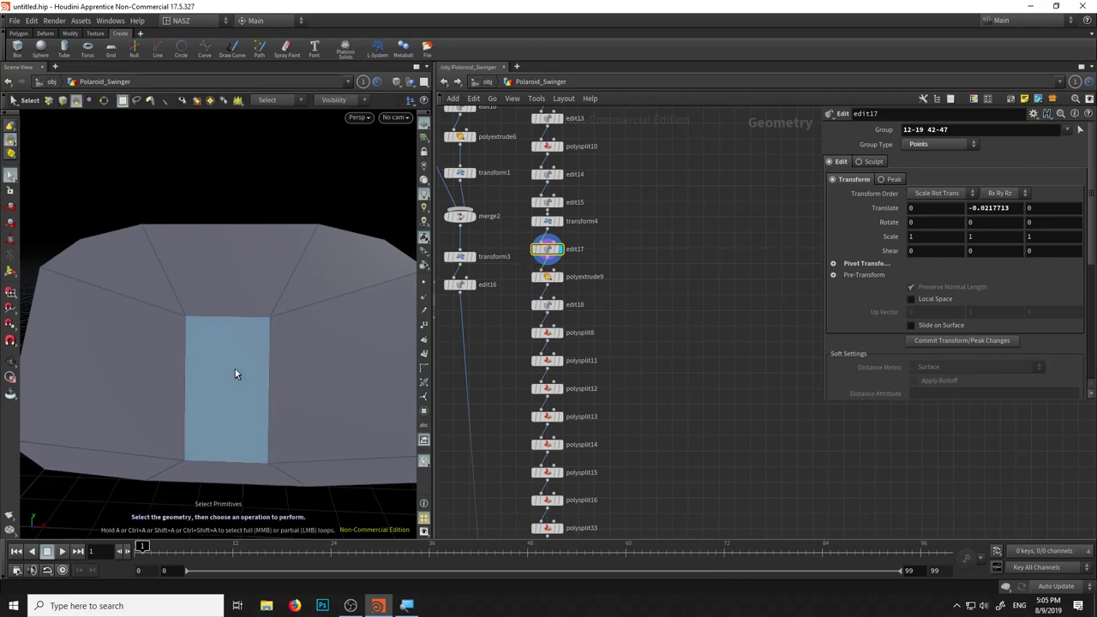
key(Delete)
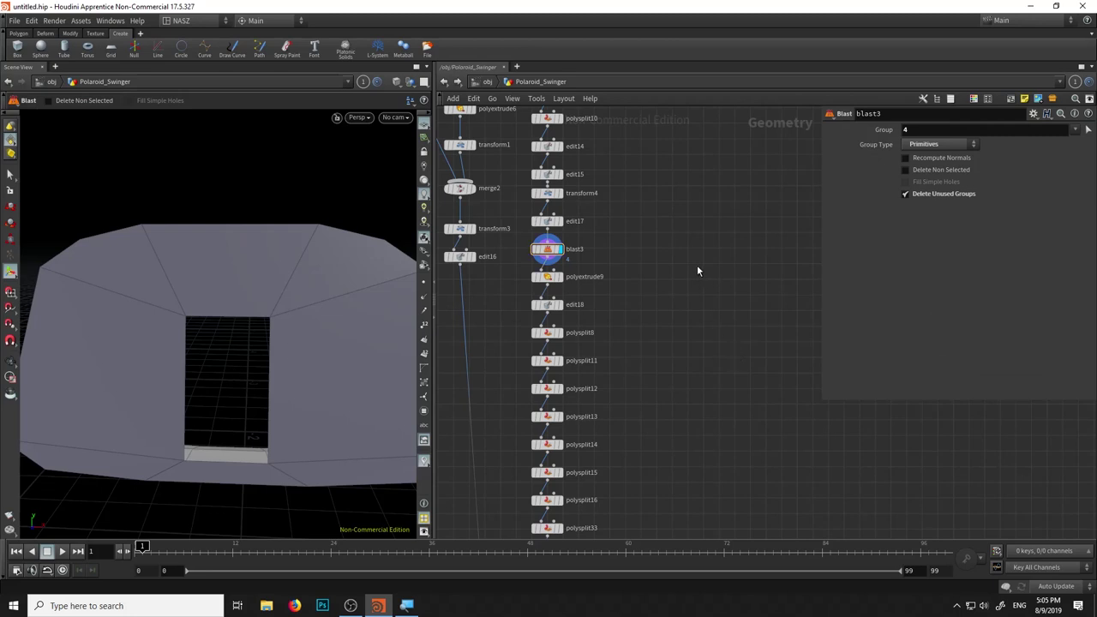
Move blast3 onto a side branch, rewire polyextrude9 to edit17, and enable Delete Non Selected
drag(549, 250, 648, 255)
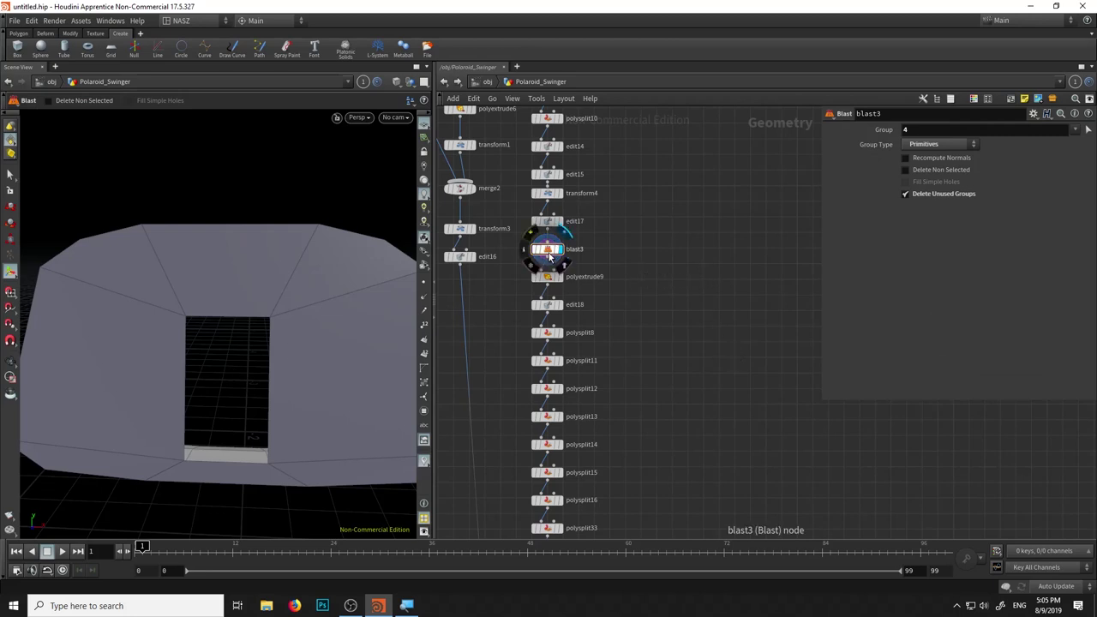
click(546, 269)
click(547, 230)
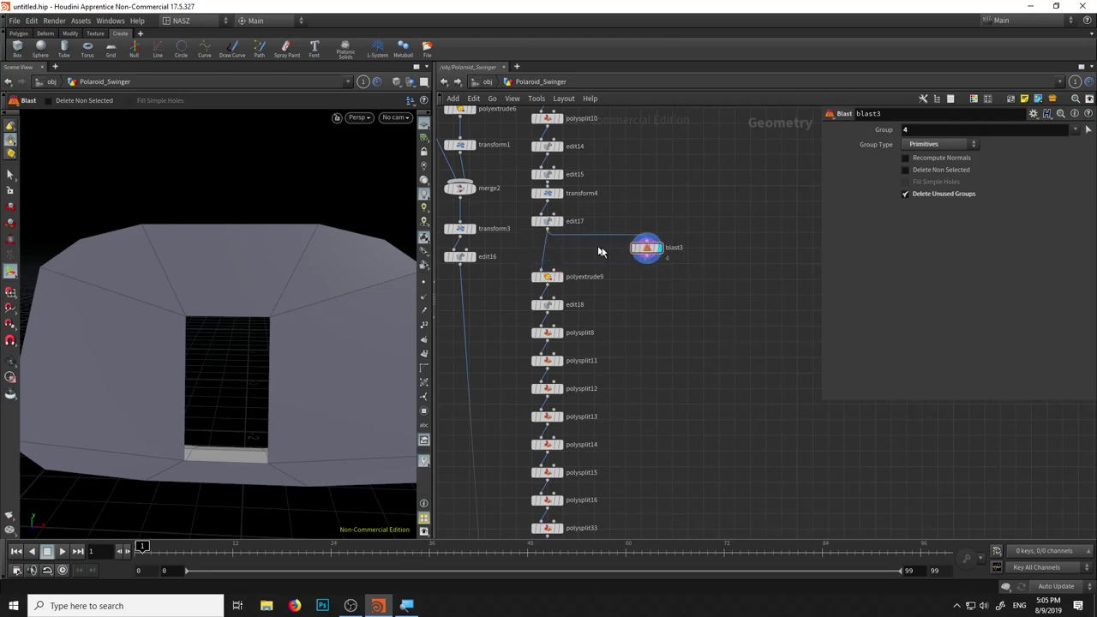
click(913, 174)
drag(262, 346, 228, 348)
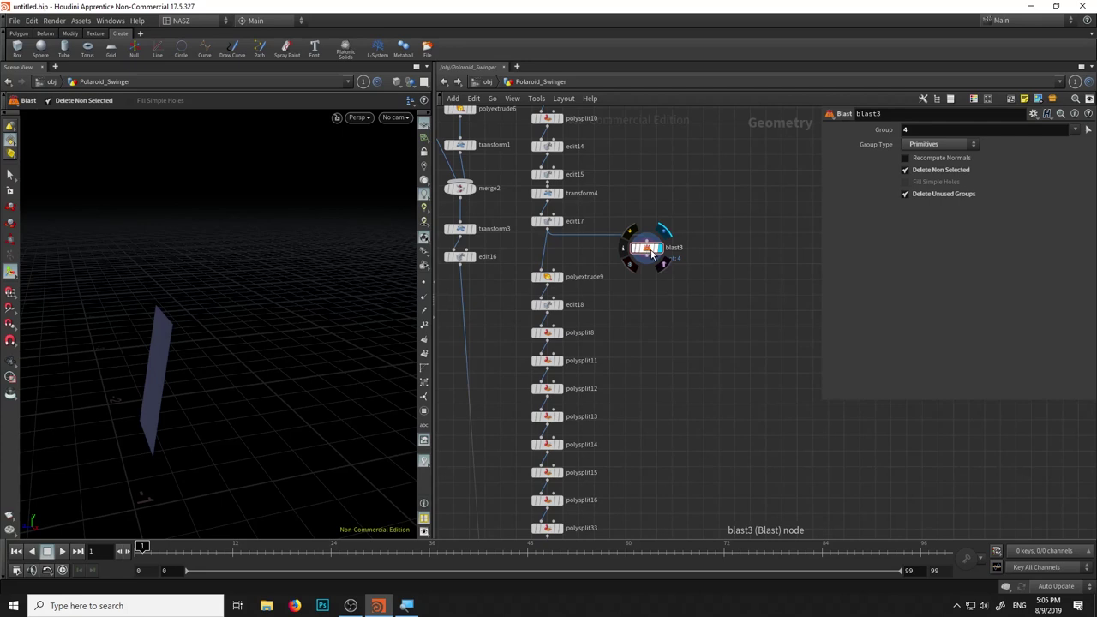
key(Tab)
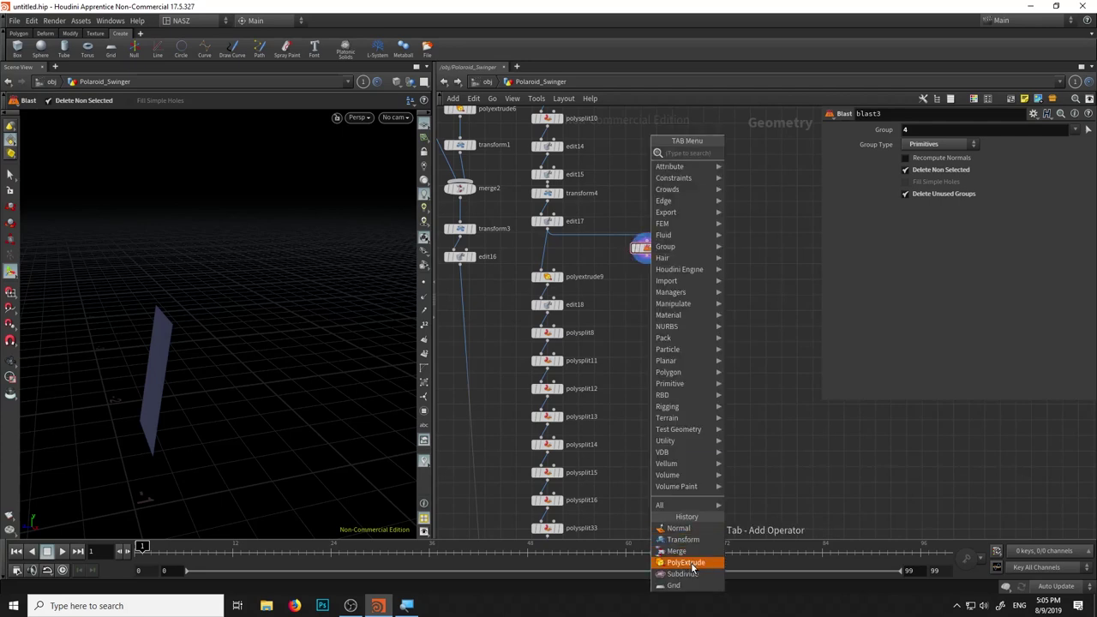
Add a PolyExtrude below blast3, extruding the front plane about 0.198 deep
click(686, 562)
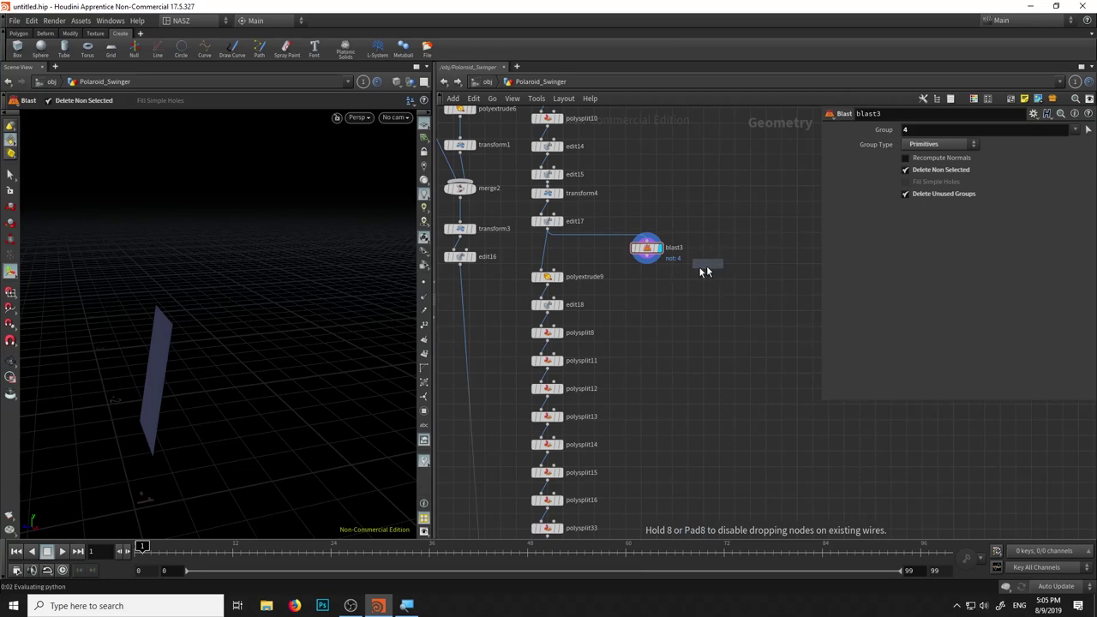
click(643, 283)
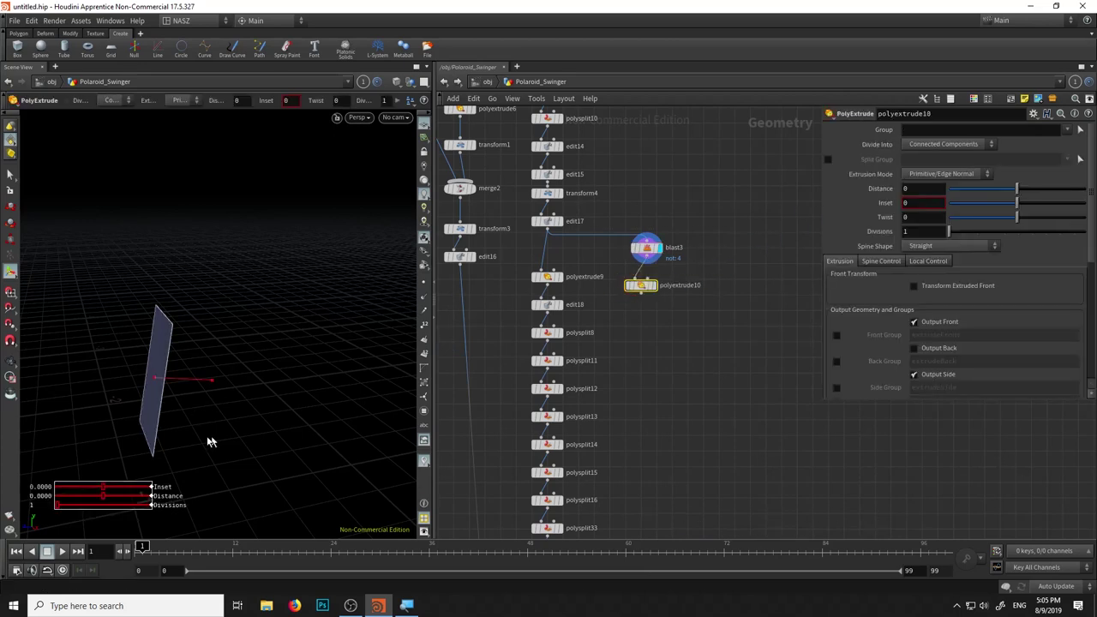
drag(194, 384, 309, 353)
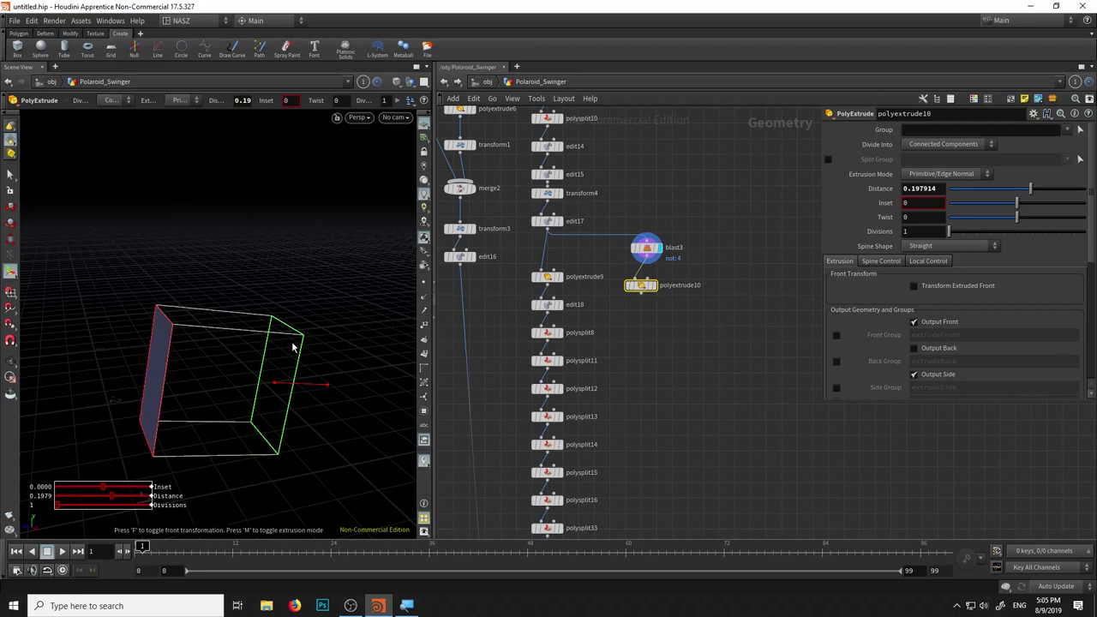
Tilt the extruded box 9.38° and raise it 0.032 with edit19
key(r)
mouse_move(297, 357)
alt+mouse_down()
mouse_move(284, 351)
mouse_move(289, 368)
mouse_move(300, 339)
alt+mouse_up()
click(281, 368)
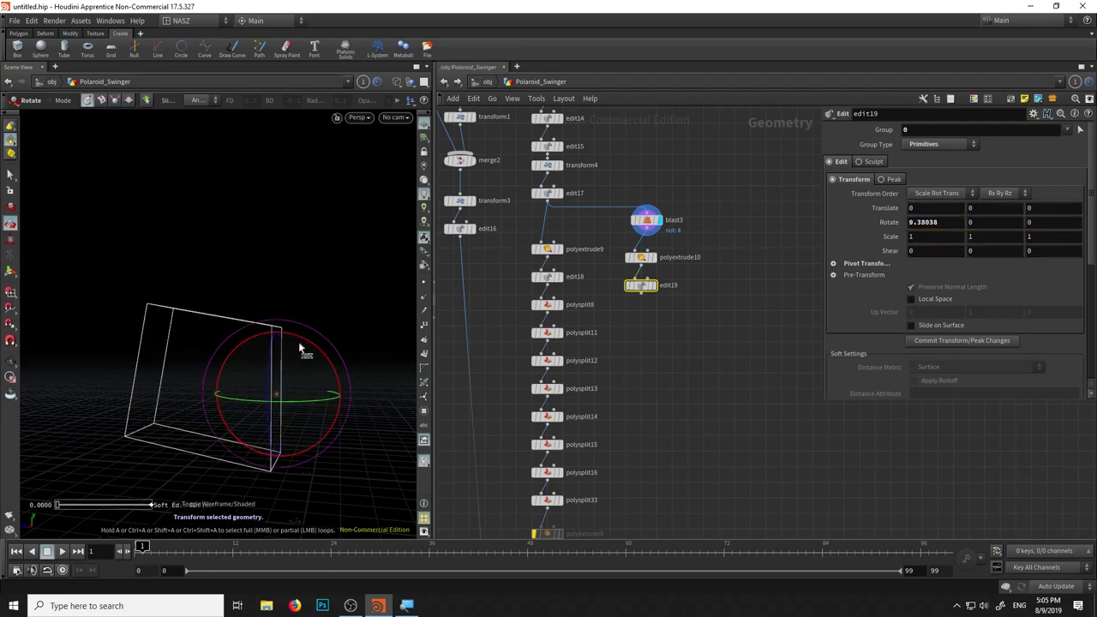
key(t)
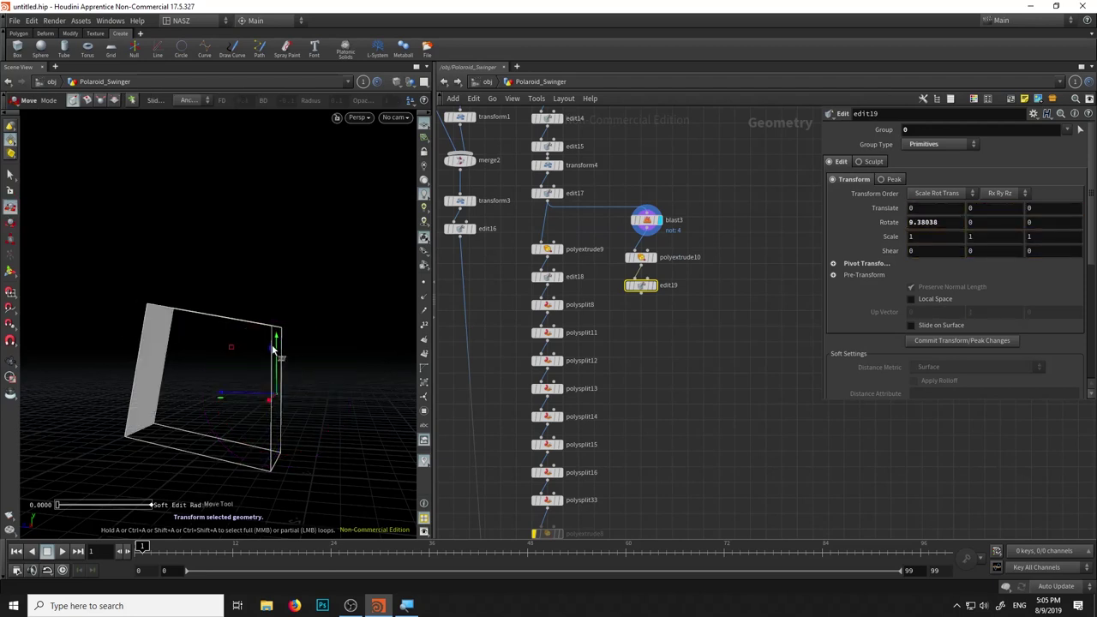
mouse_move(278, 339)
mouse_down()
mouse_move(277, 316)
mouse_move(289, 375)
mouse_move(328, 372)
mouse_up()
scroll(701, 399, down, 1)
scroll(702, 399, down, 3)
key(Tab)
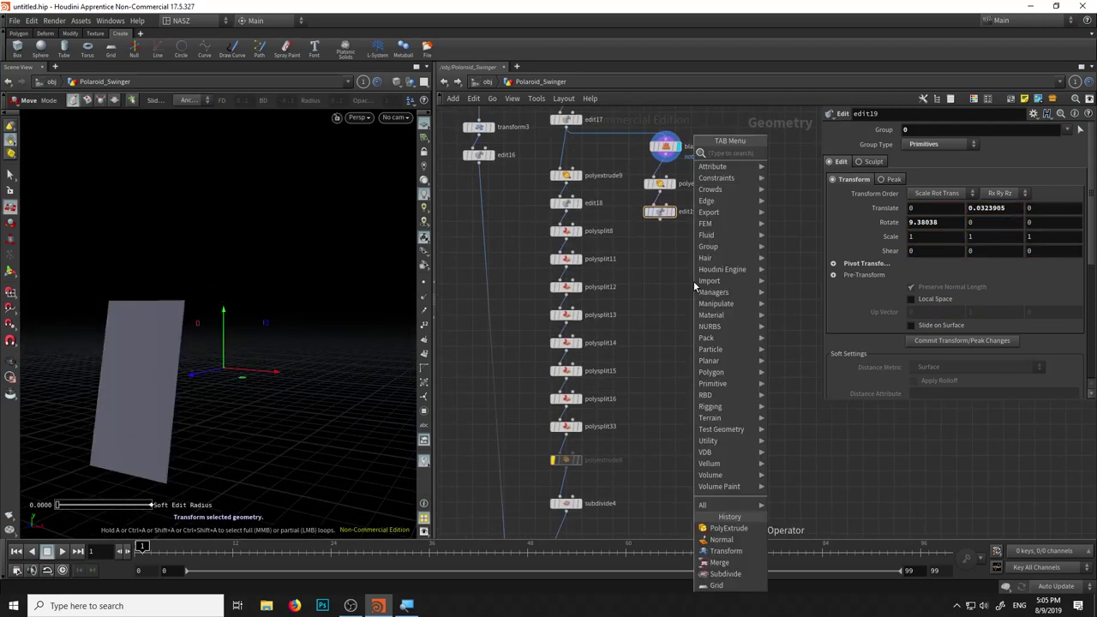
Add boolean1, feeding edit17 into input A and edit19's box into input B
text(boo)
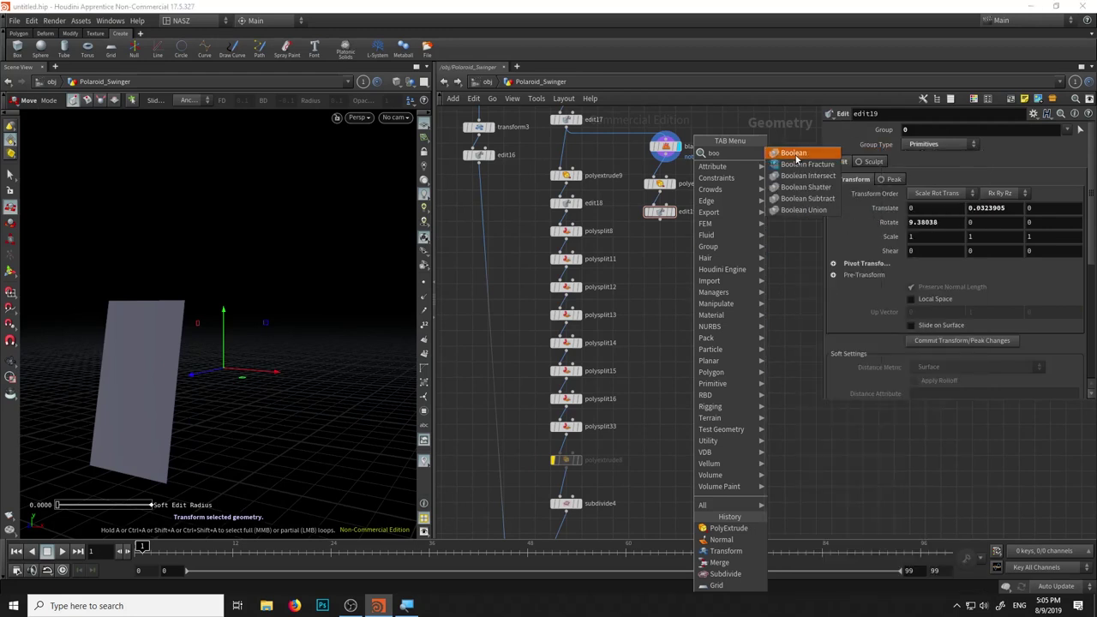
click(795, 155)
click(658, 279)
middle_drag(745, 237, 678, 293)
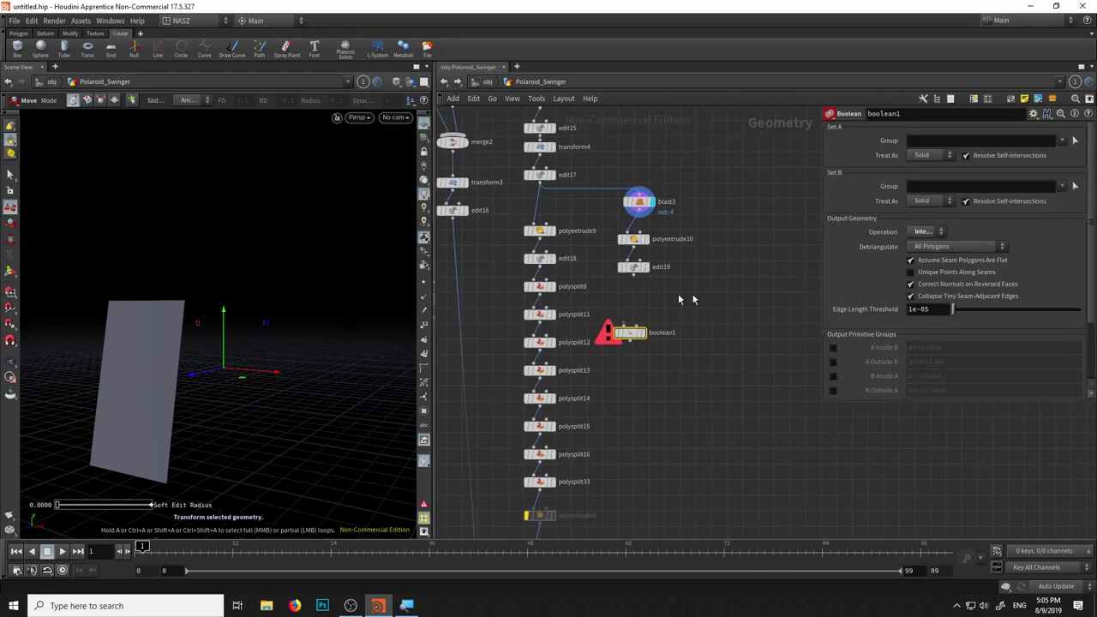
click(541, 183)
click(628, 327)
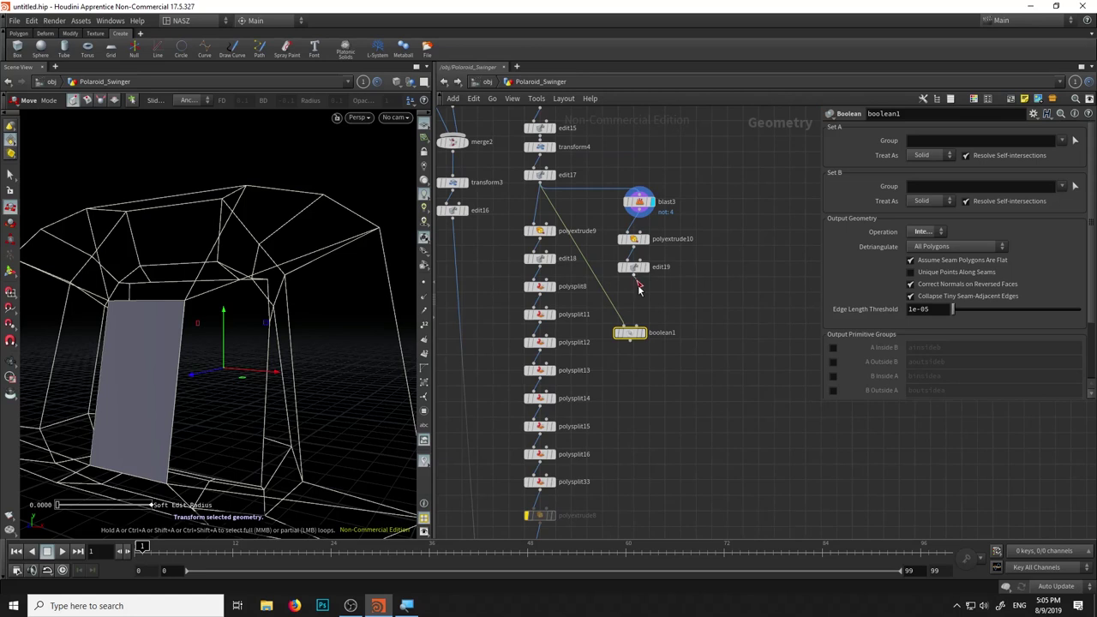
click(638, 327)
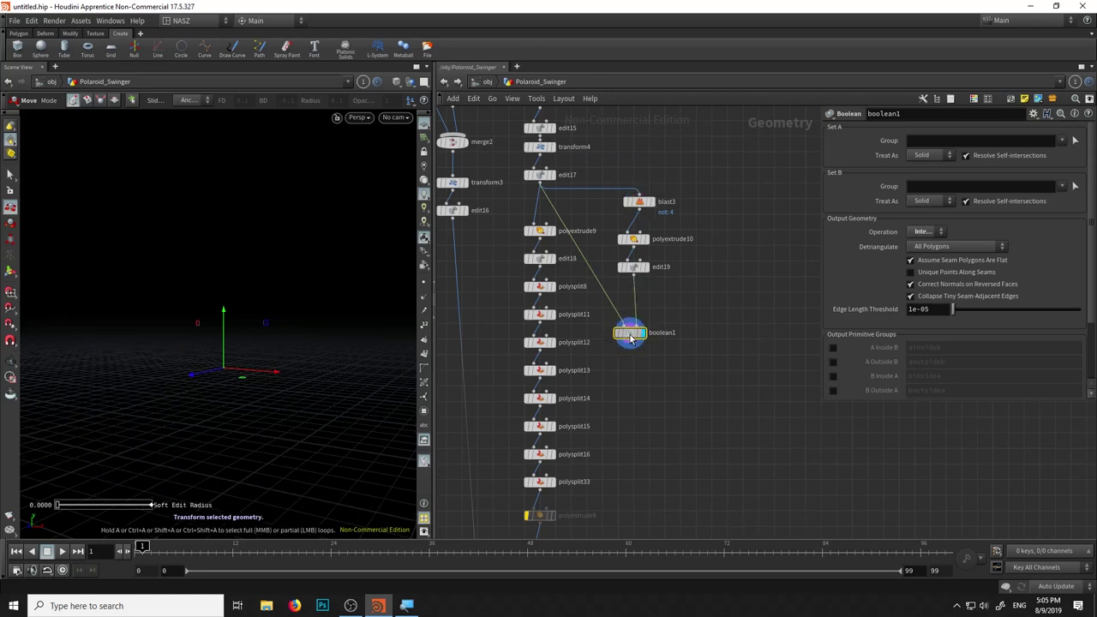
Turn on edit17's template flag to show it as a wireframe reference
key(Escape)
drag(311, 323, 260, 387)
key(t)
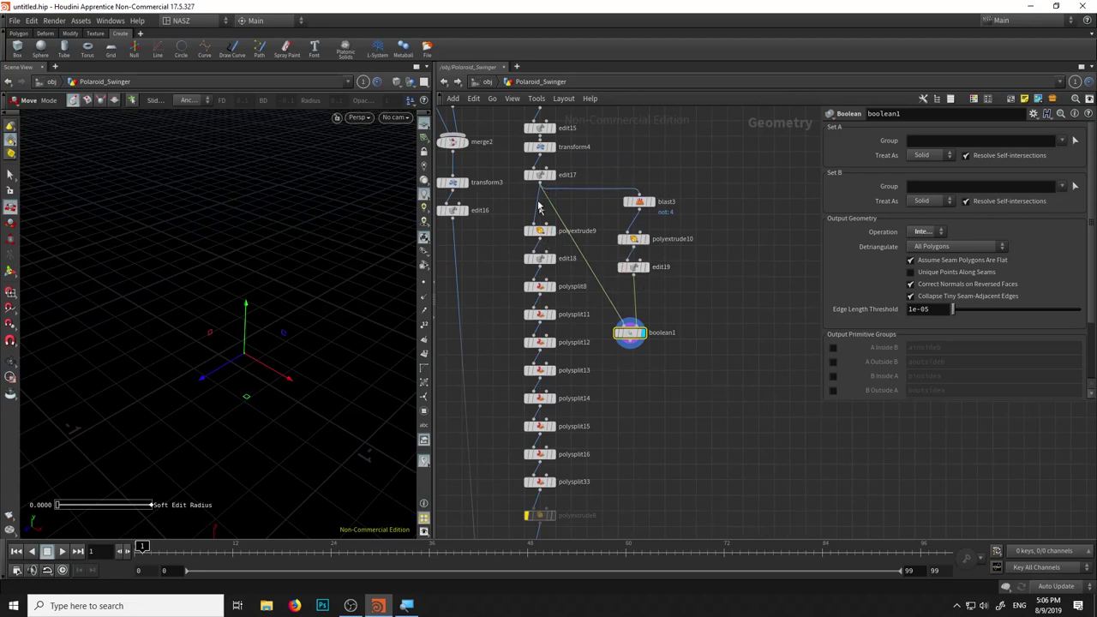
click(549, 174)
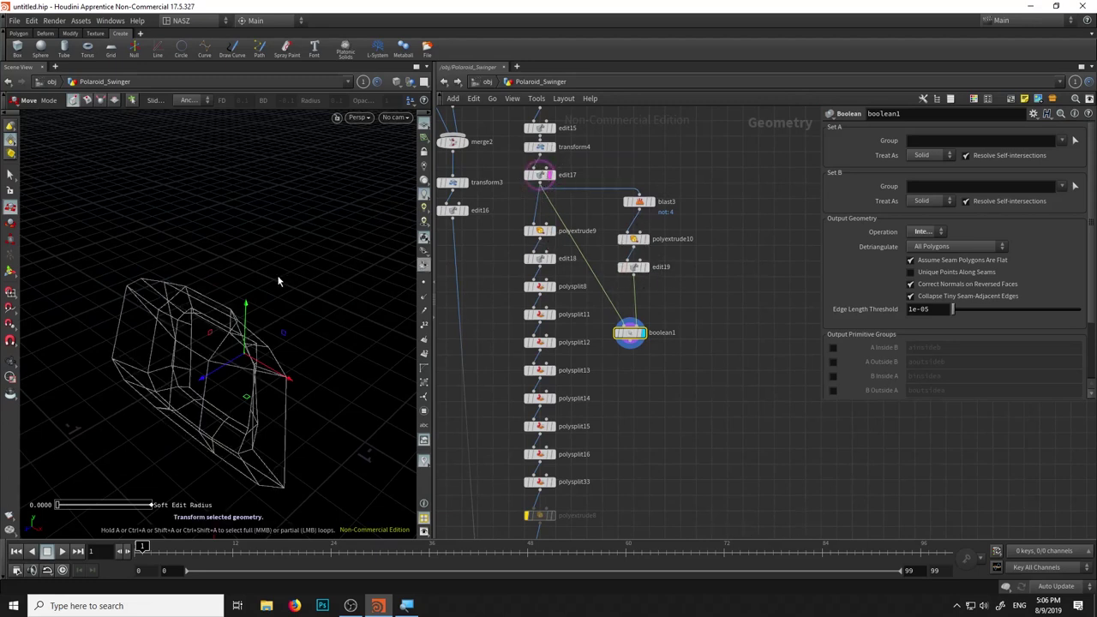
key(Escape)
mouse_move(284, 272)
mouse_down()
mouse_move(248, 240)
mouse_move(293, 225)
mouse_move(325, 236)
mouse_up()
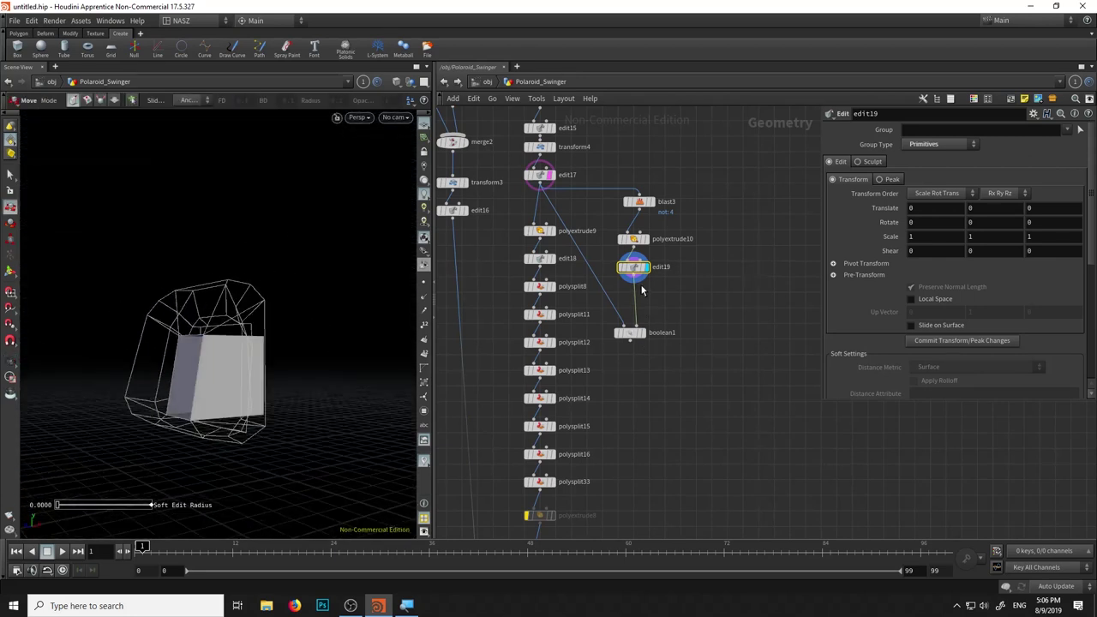
Insert transform5 on the wire between edit19 and boolean1
key(Tab)
text(null)
key(Return)
click(639, 306)
key(Escape)
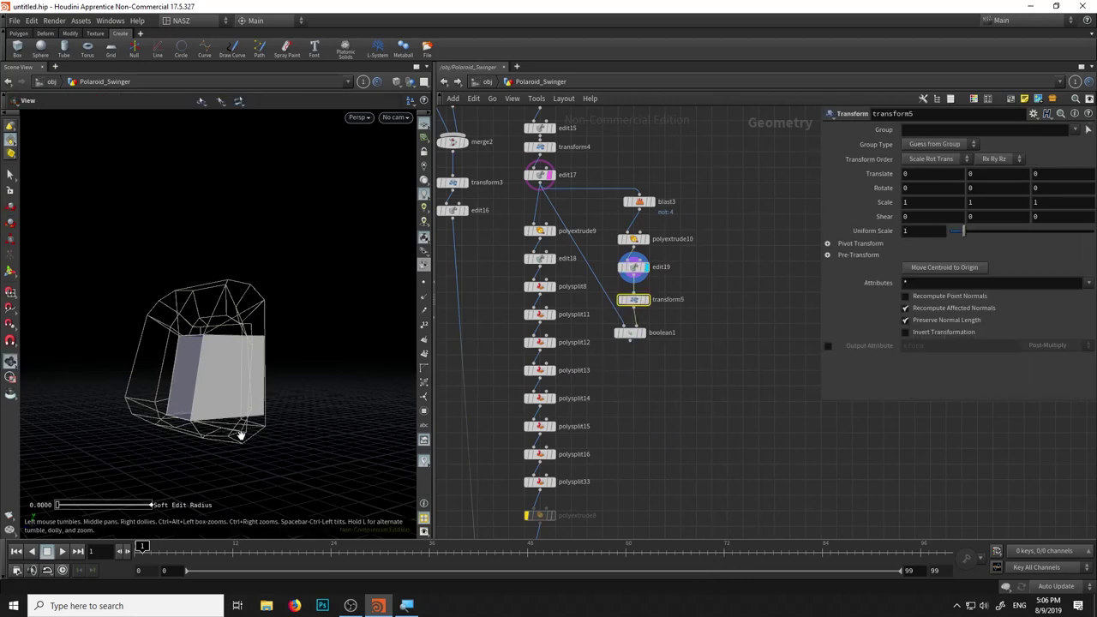
Display transform5's output and frame the cutter box in the viewport
drag(326, 249, 319, 227)
key(h)
key(t)
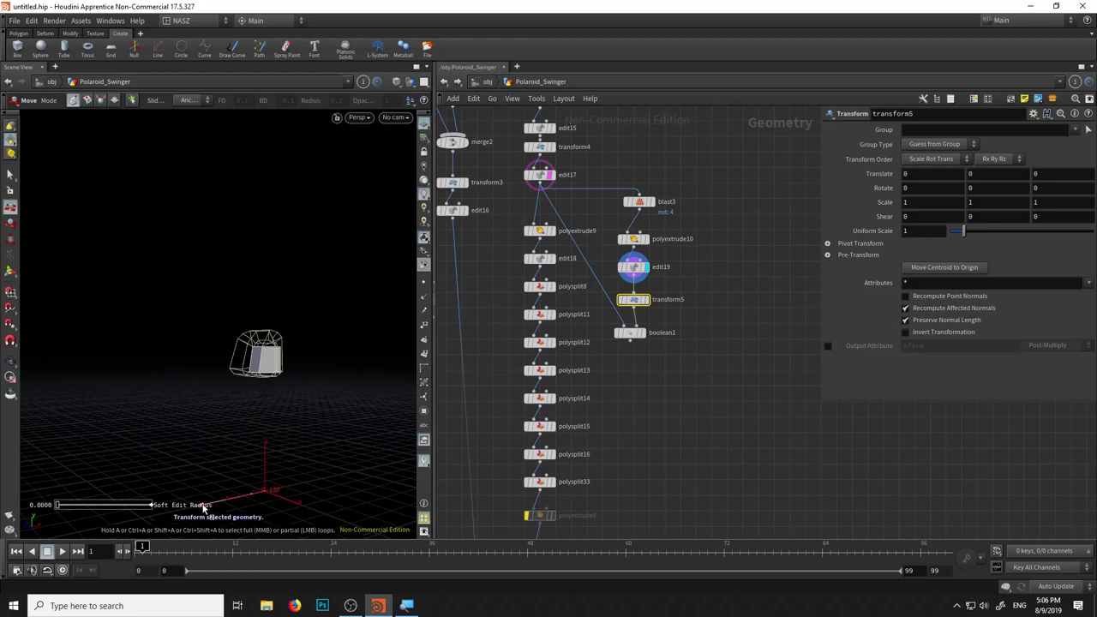
click(645, 300)
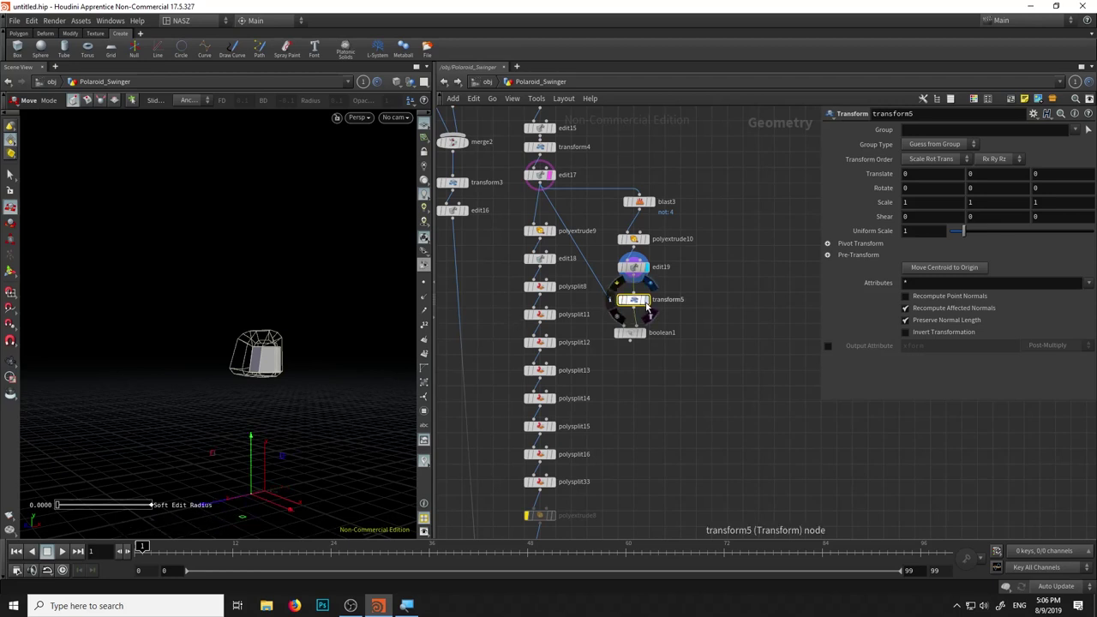
key(Escape)
mouse_move(176, 414)
mouse_down()
mouse_move(282, 368)
mouse_move(240, 456)
mouse_up()
key(t)
key(ctrl+z)
key(ctrl+z)
key(ctrl+z)
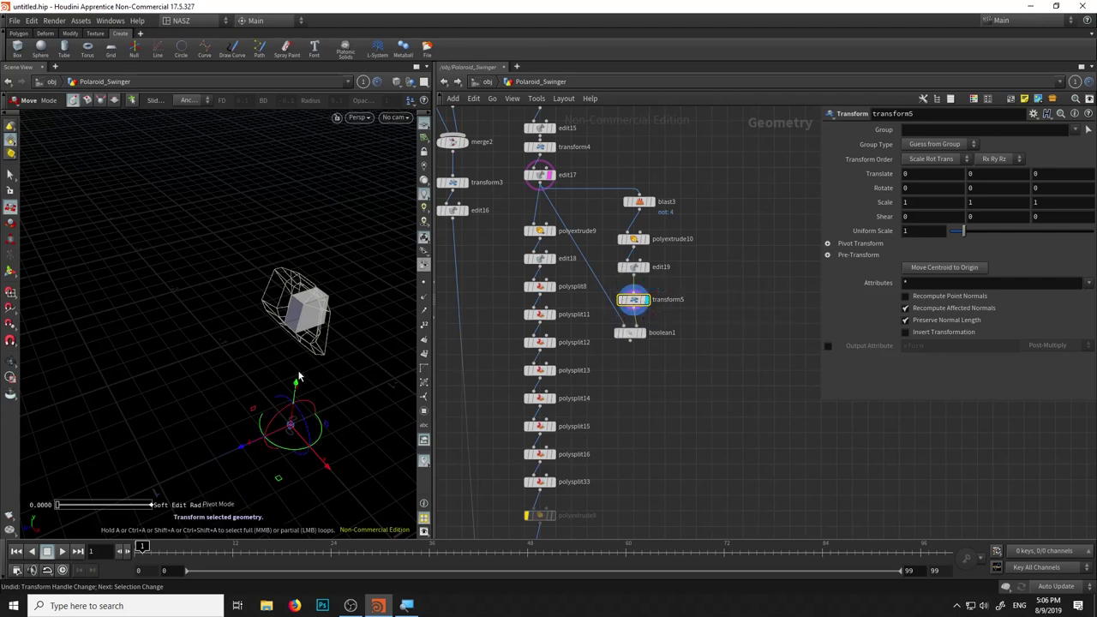
Move the handle origin onto the cube and try sliding it along Z
mouse_move(299, 397)
mouse_down()
mouse_move(307, 275)
mouse_move(275, 253)
mouse_up()
key(Escape)
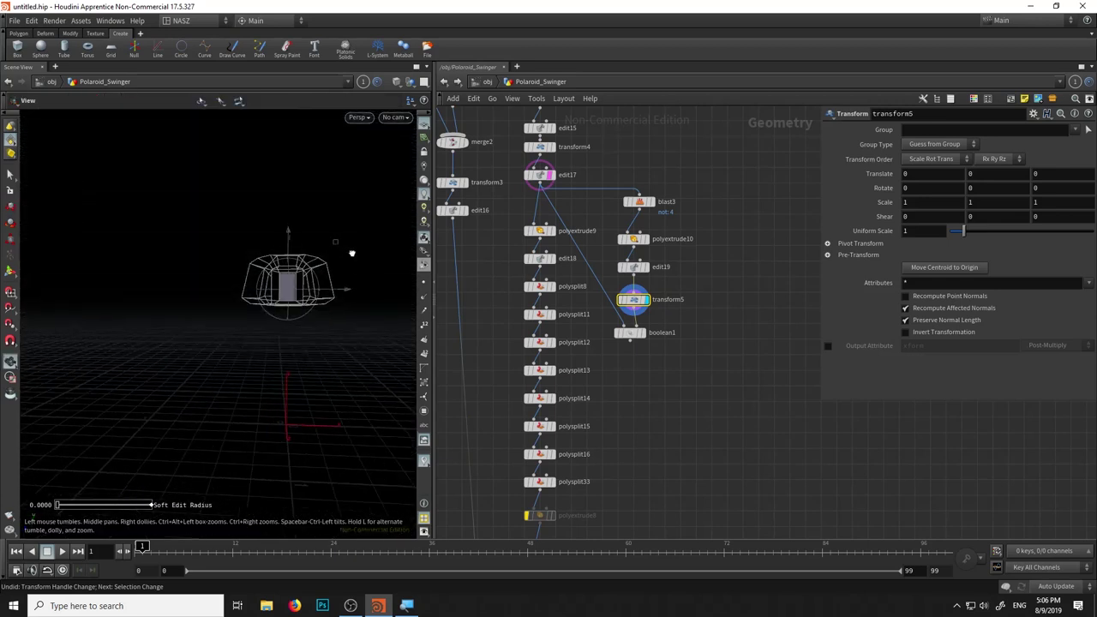
scroll(290, 293, up, 6)
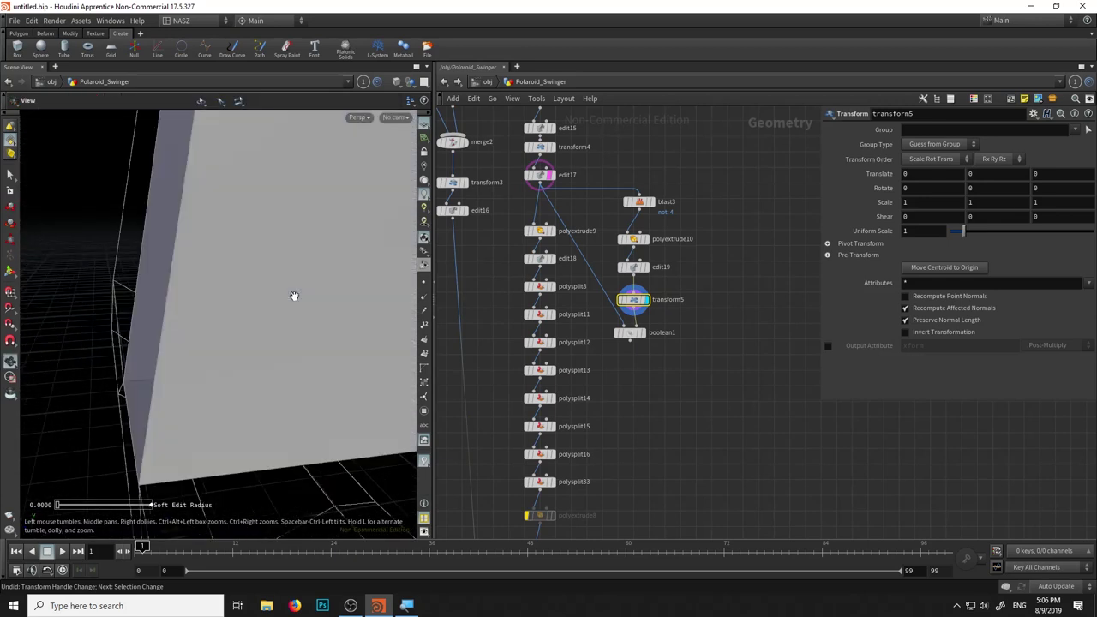
drag(287, 292, 285, 293)
key(t)
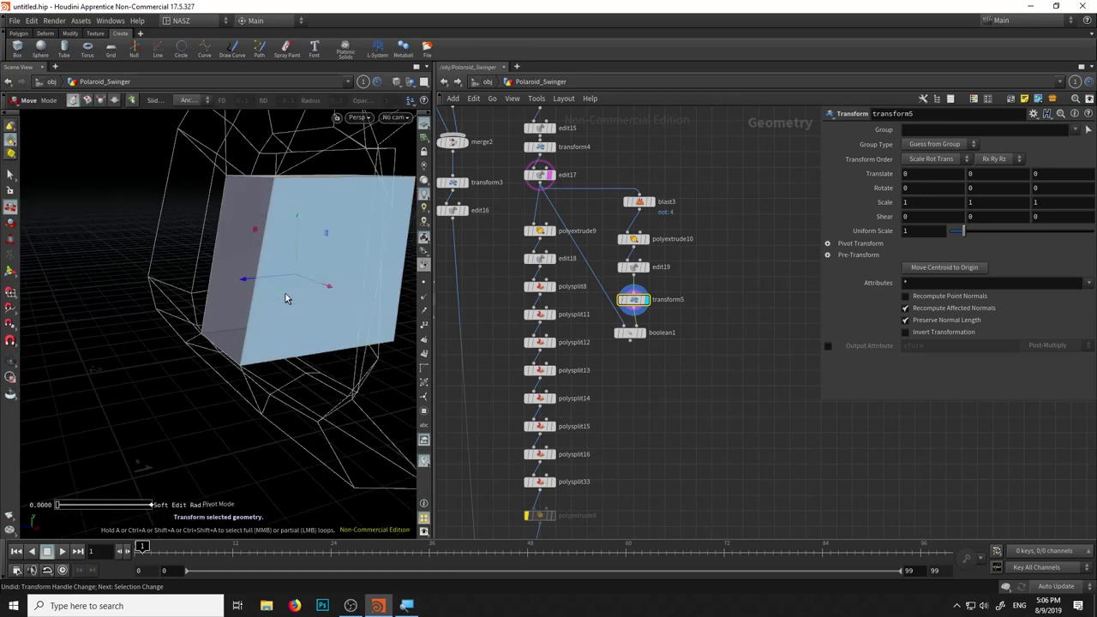
click(245, 285)
drag(183, 293, 240, 290)
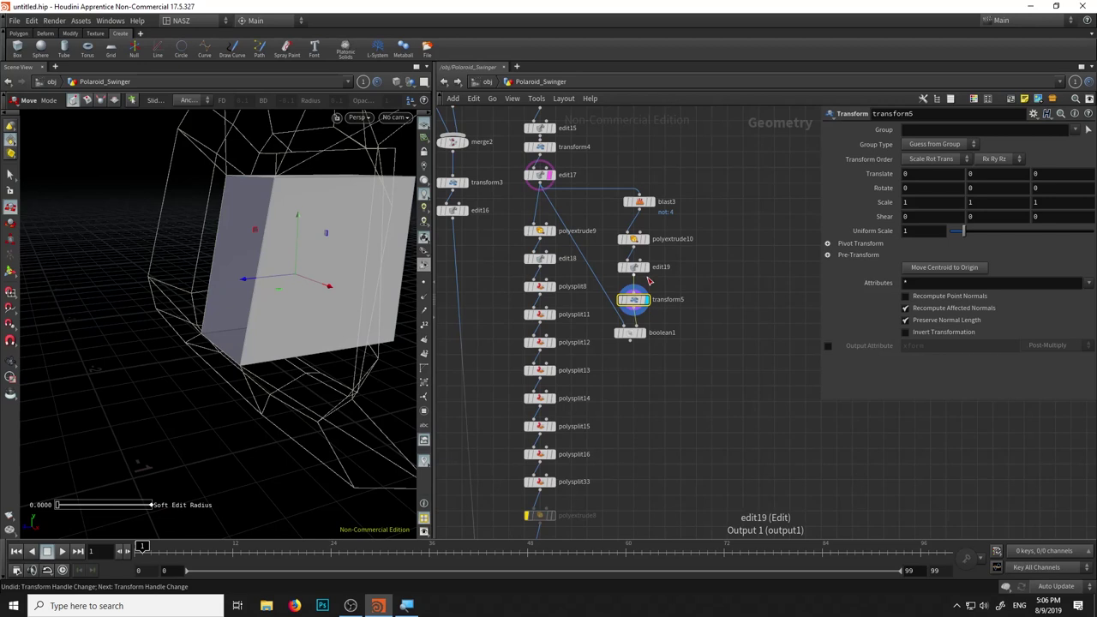
mouse_move(377, 325)
alt+mouse_down()
mouse_move(249, 345)
mouse_move(157, 320)
mouse_move(254, 297)
mouse_move(171, 257)
alt+mouse_up()
click(10, 271)
scroll(238, 290, down, 3)
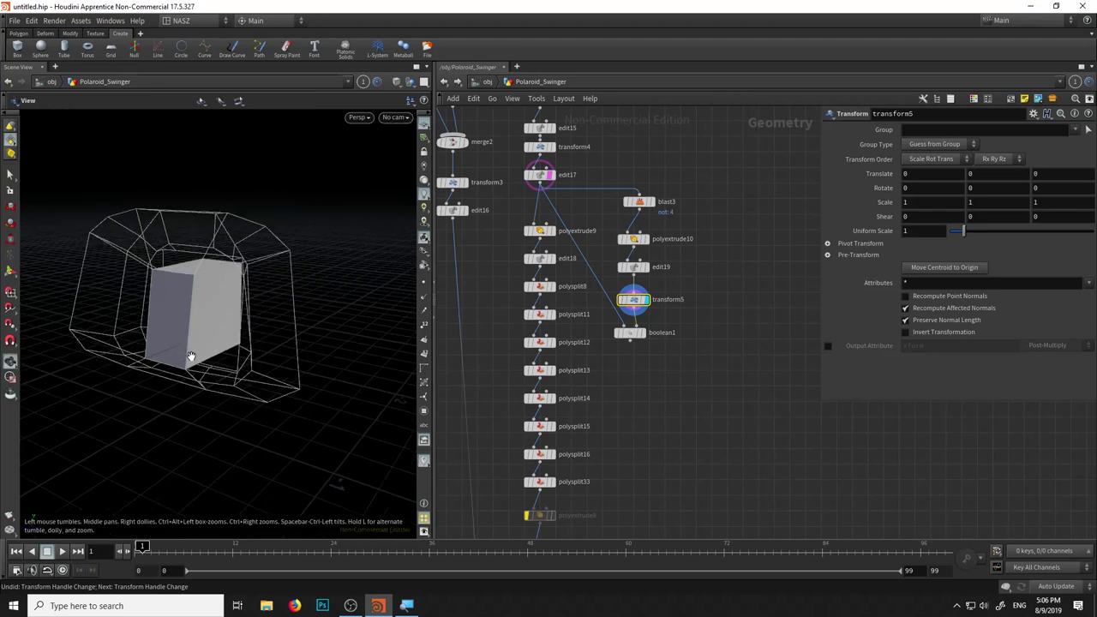
scroll(232, 295, down, 3)
scroll(220, 310, down, 2)
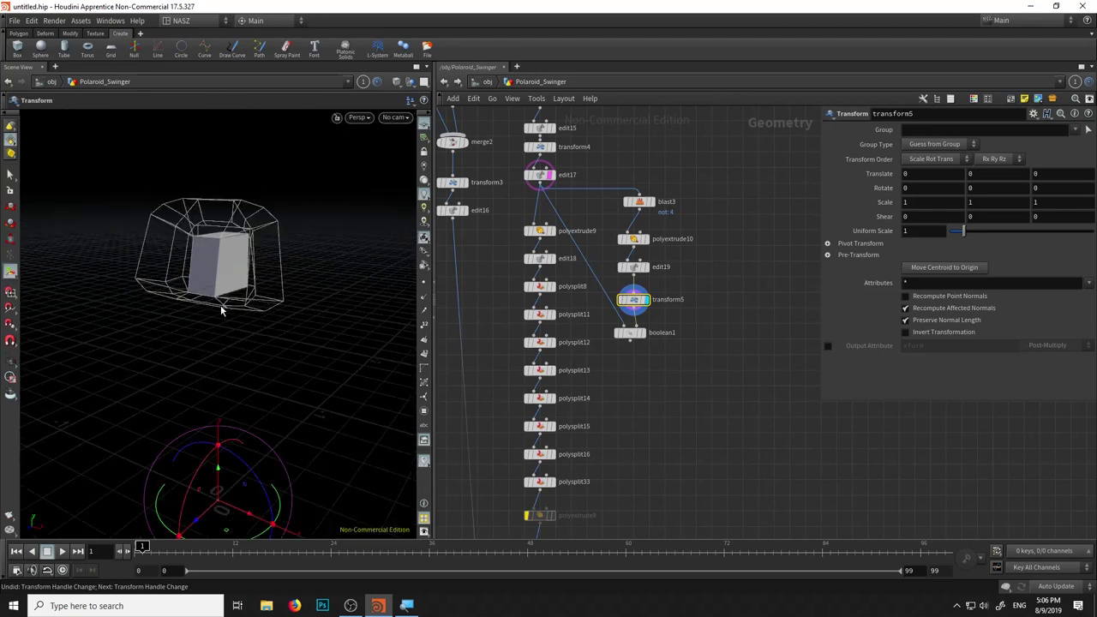
drag(219, 470, 212, 441)
key(ctrl+z)
Place the pivot inside the cube, push it 0.0444 along Z, then display boolean1
key(Insert)
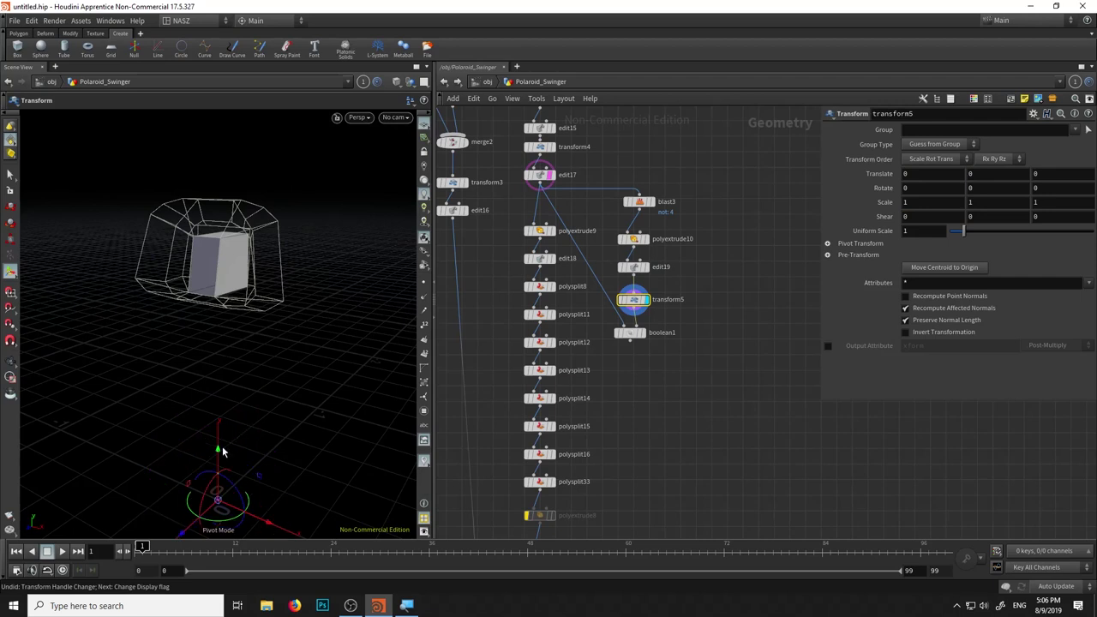
drag(221, 449, 221, 200)
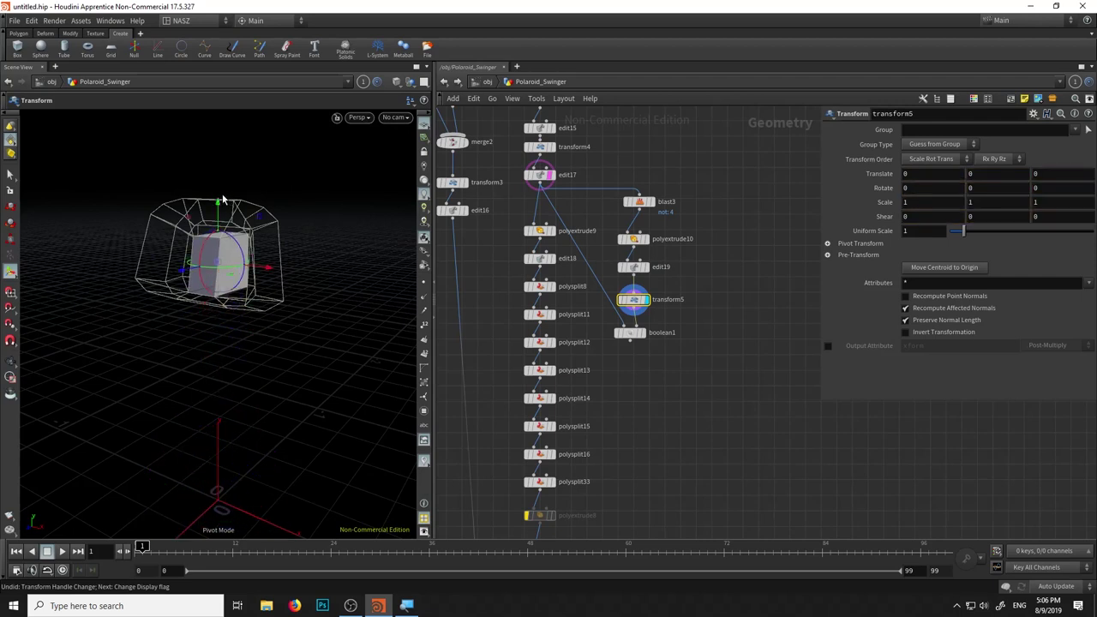
key(r)
mouse_move(283, 270)
mouse_down()
mouse_move(176, 276)
mouse_move(198, 268)
mouse_up()
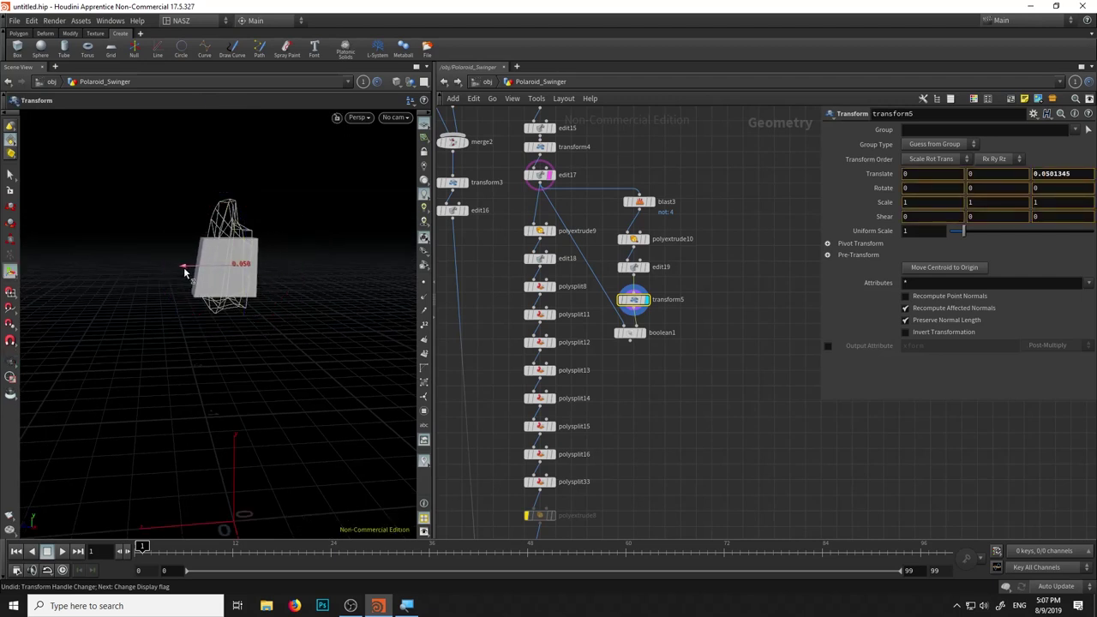
key(Escape)
drag(199, 271, 266, 282)
key(Return)
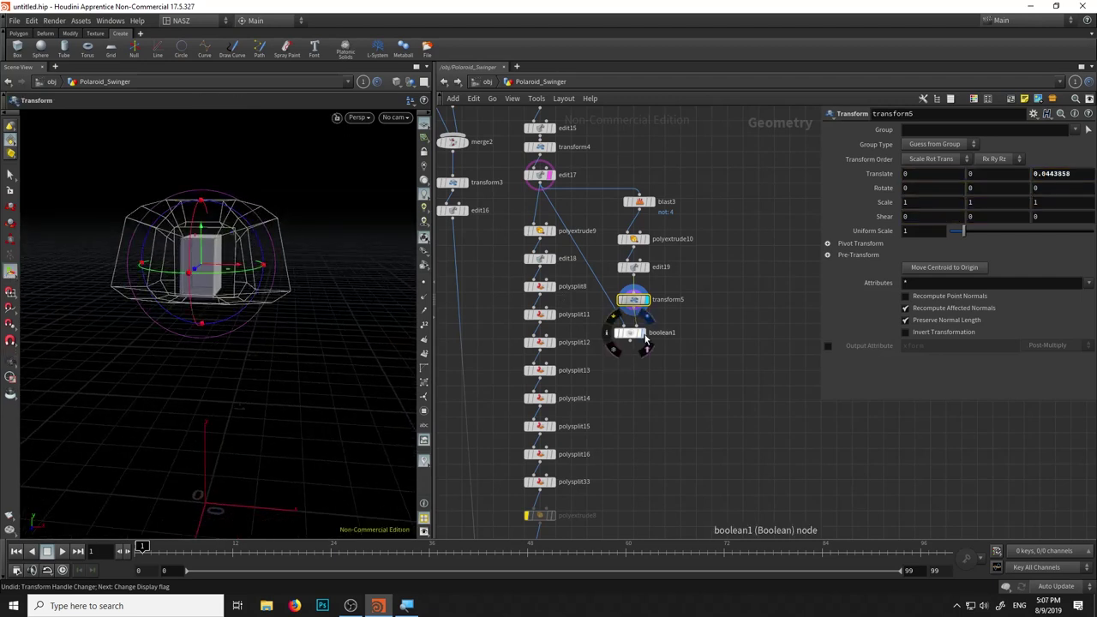
click(631, 341)
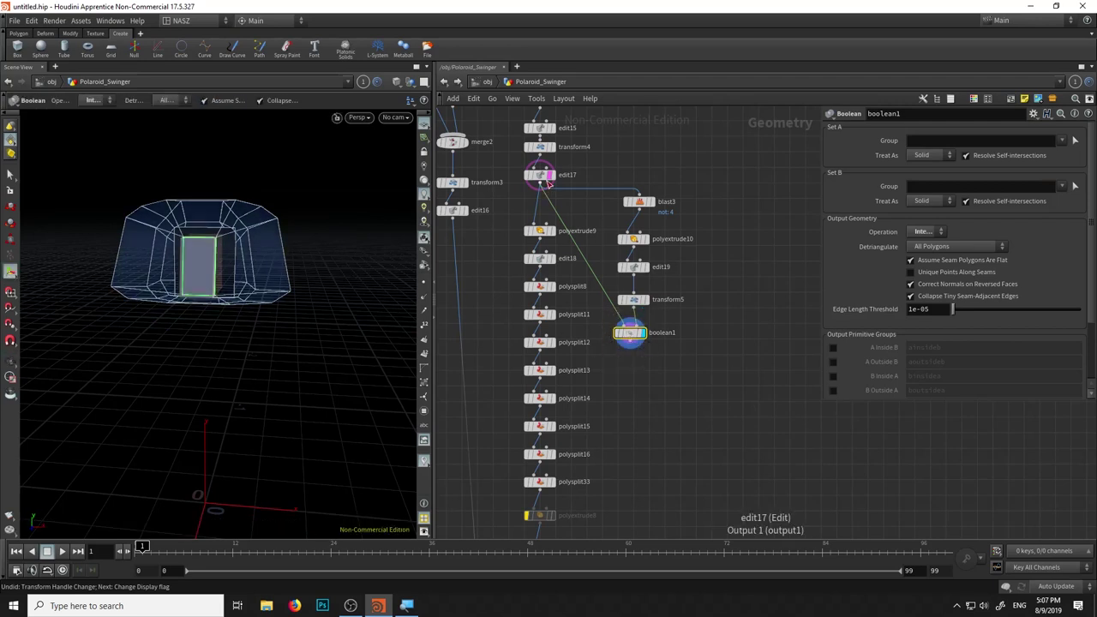
Clear edit17's template flag and open boolean1's Operation list
click(548, 175)
alt+drag(318, 296, 220, 306)
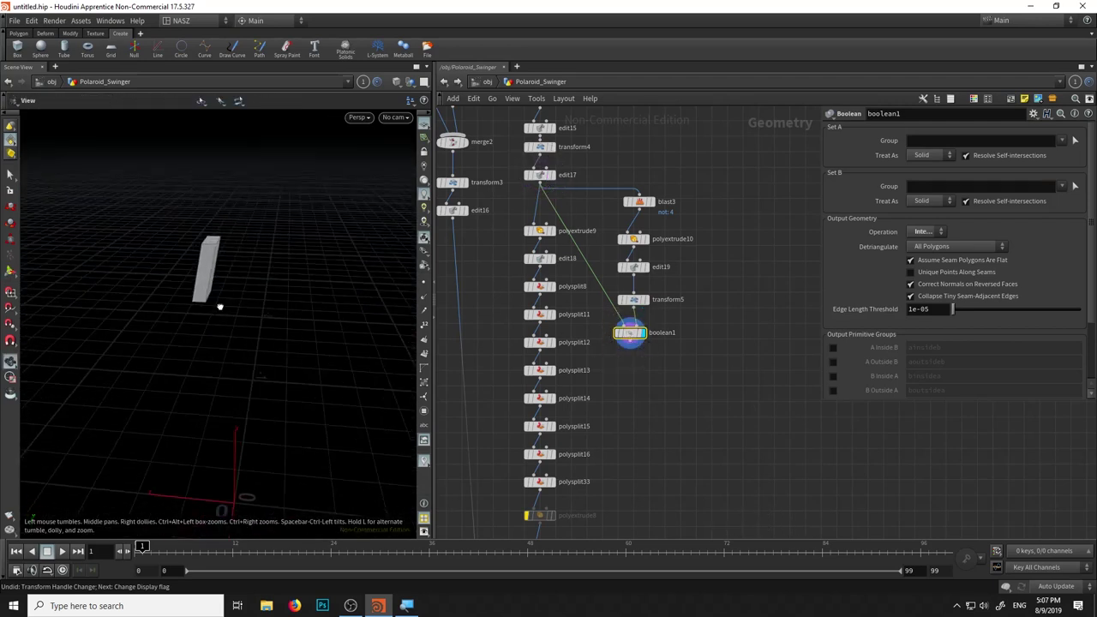
click(930, 233)
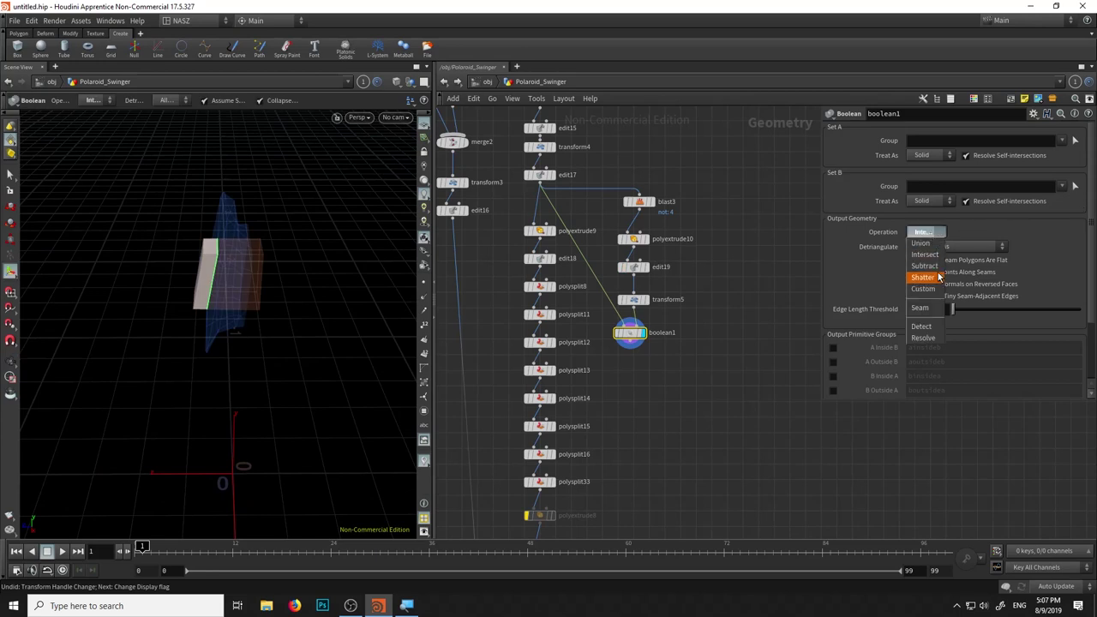
scroll(668, 365, up, 4)
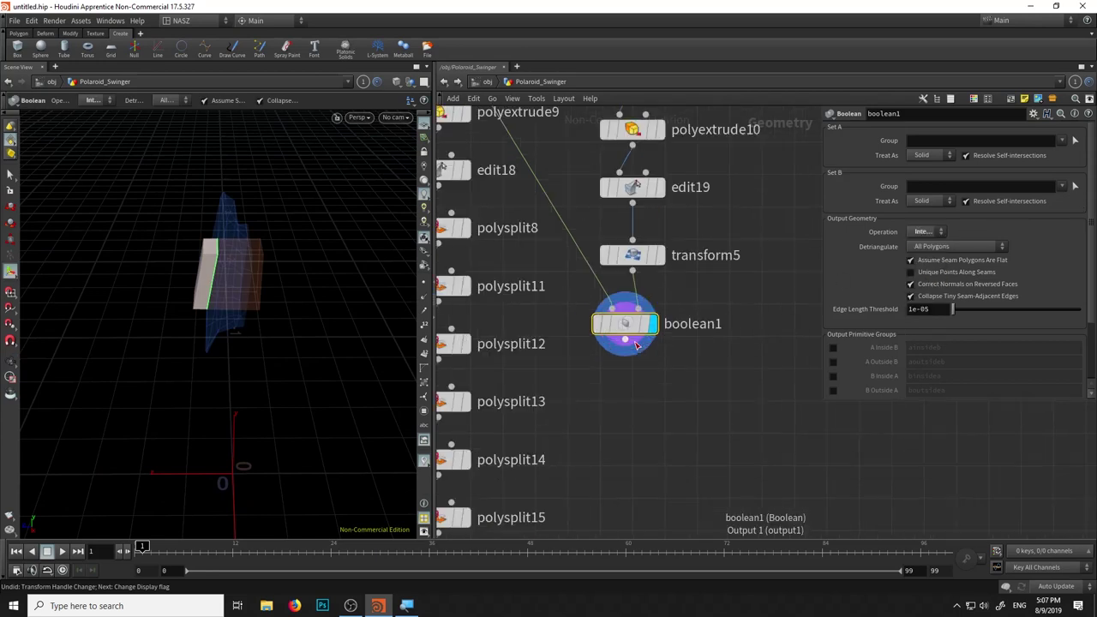
scroll(719, 327, up, 4)
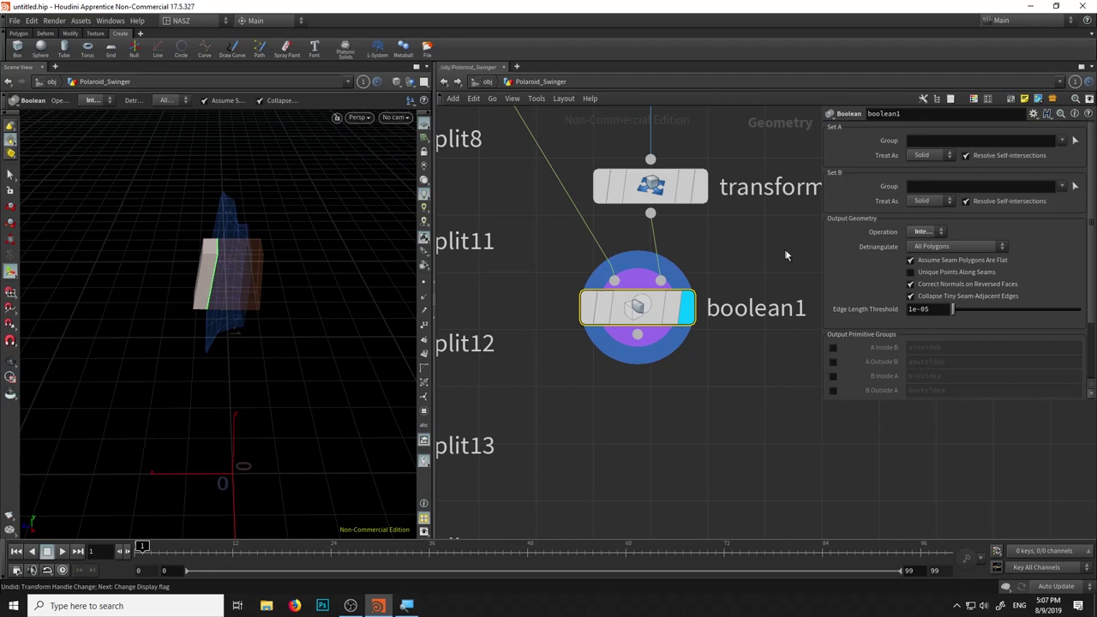
key(Escape)
mouse_move(391, 249)
mouse_down()
mouse_move(368, 283)
mouse_move(391, 245)
mouse_move(366, 270)
mouse_up()
key(Return)
Try Union, then set boolean1 to Subtract to cut the hood's front opening
click(921, 232)
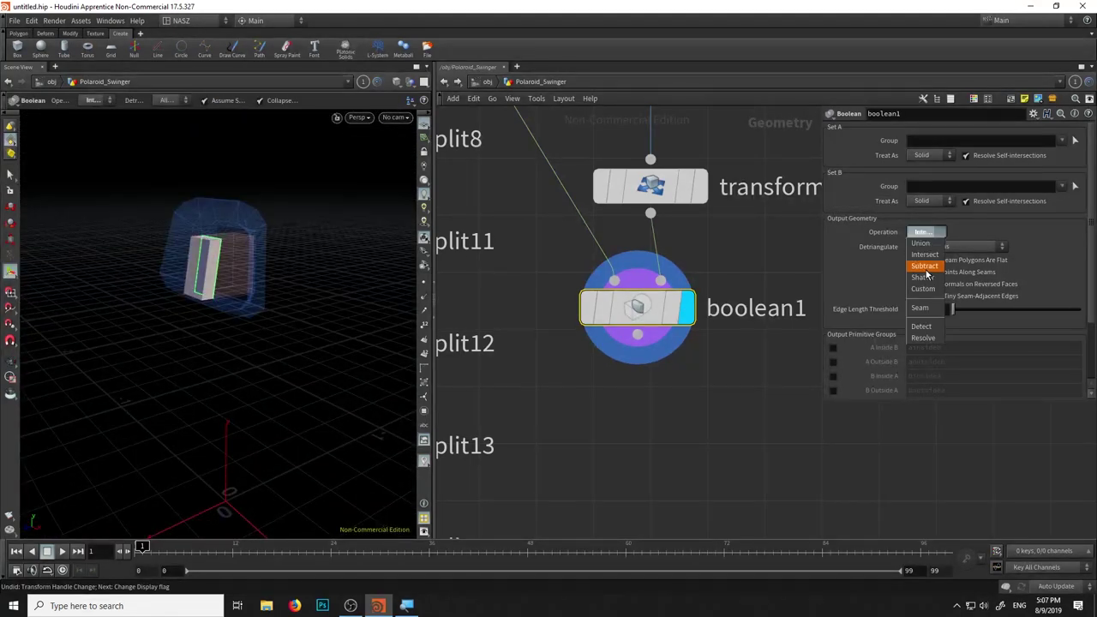
click(930, 247)
key(Escape)
mouse_move(301, 273)
mouse_down()
mouse_move(343, 257)
mouse_move(350, 240)
mouse_move(251, 254)
mouse_up()
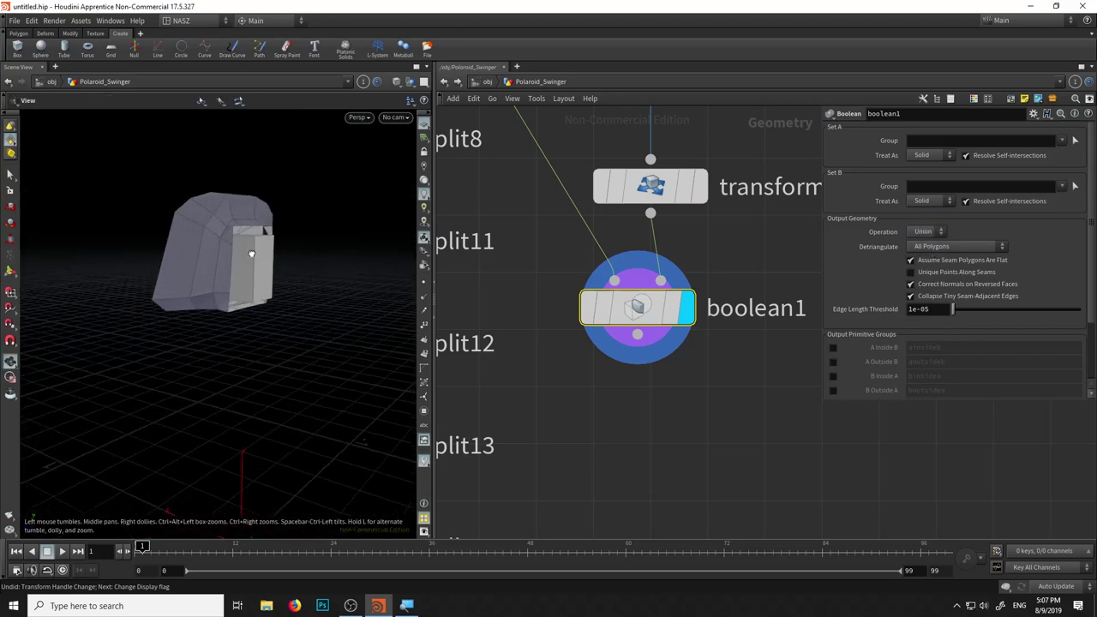
key(Return)
click(926, 232)
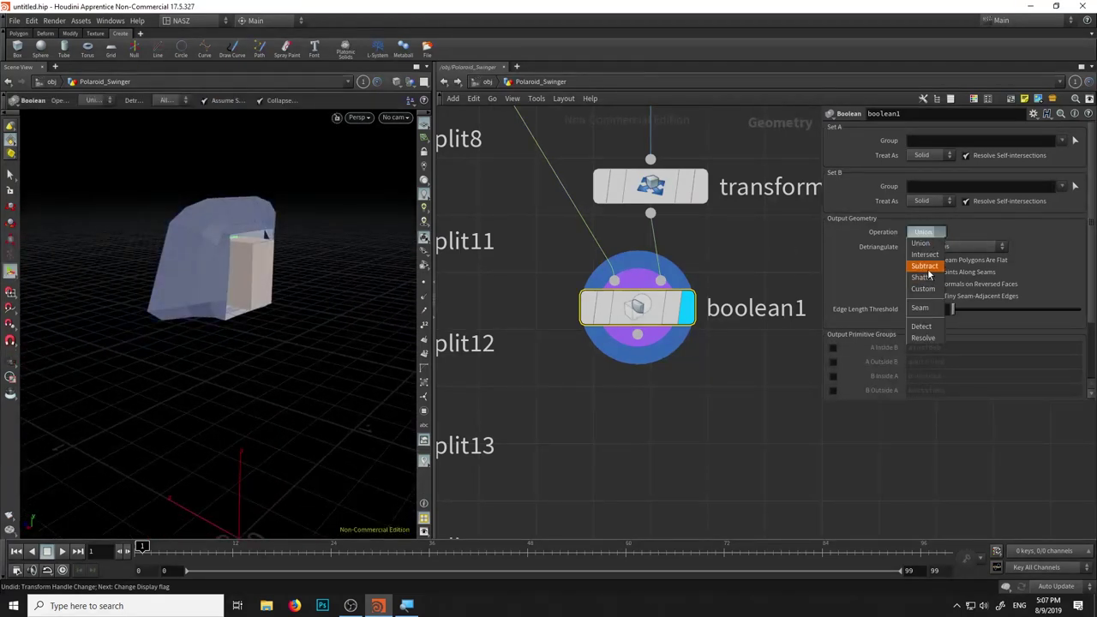
click(925, 266)
key(Escape)
mouse_move(294, 286)
mouse_down()
mouse_move(426, 265)
mouse_move(514, 269)
mouse_move(533, 320)
mouse_move(395, 324)
mouse_move(380, 299)
mouse_move(350, 294)
mouse_move(373, 317)
mouse_move(635, 272)
mouse_up()
key(Return)
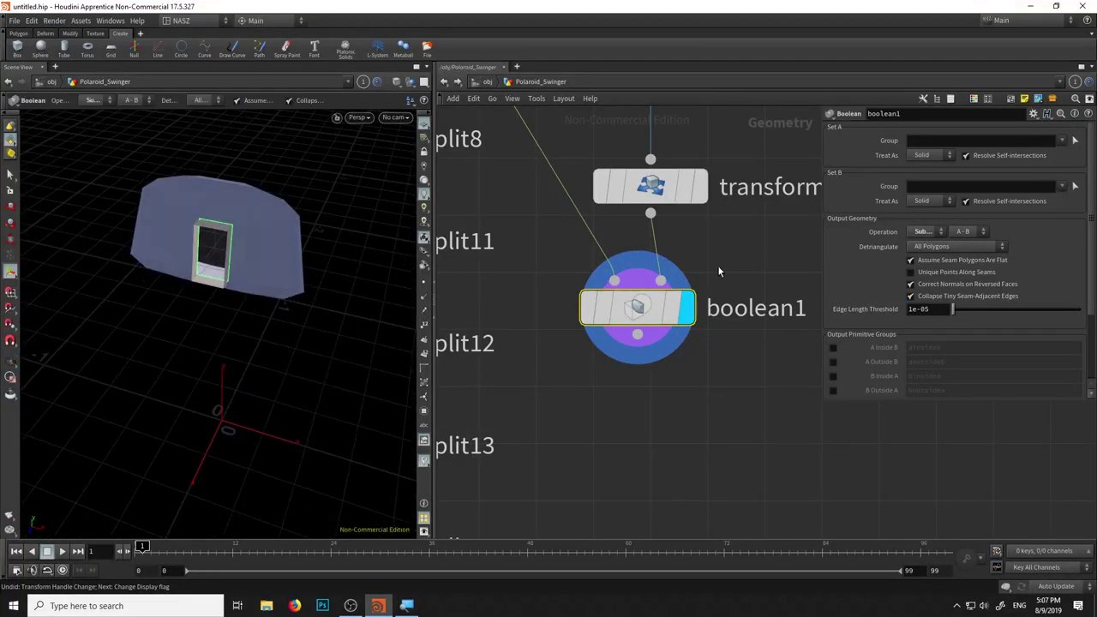
scroll(718, 271, down, 3)
middle_drag(580, 195, 606, 253)
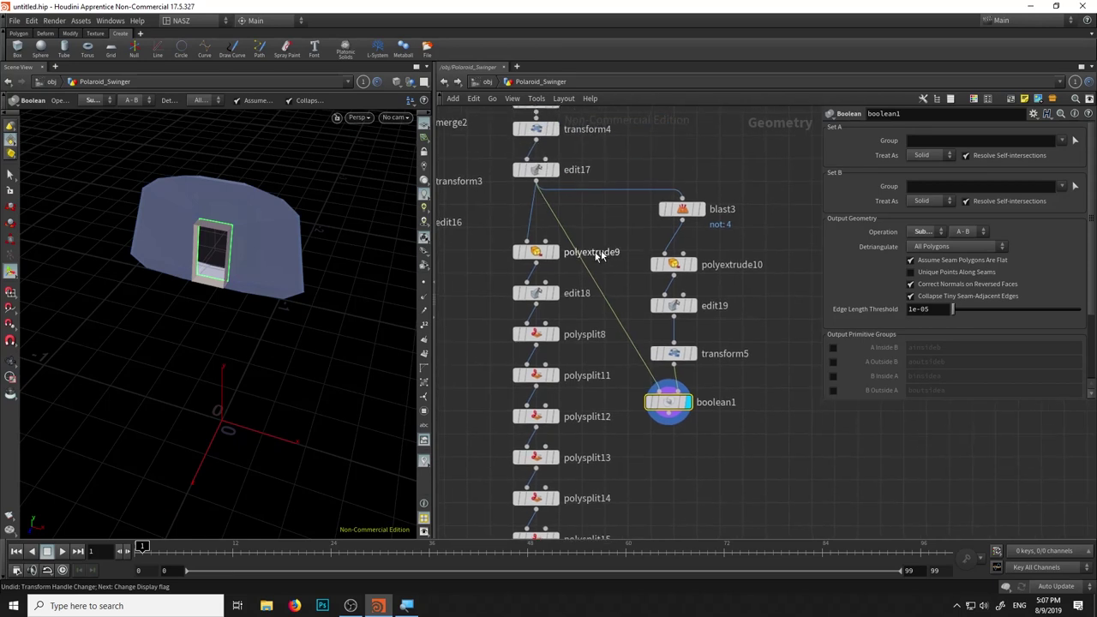
Display the boolean cut result and select transform5
click(556, 169)
click(535, 170)
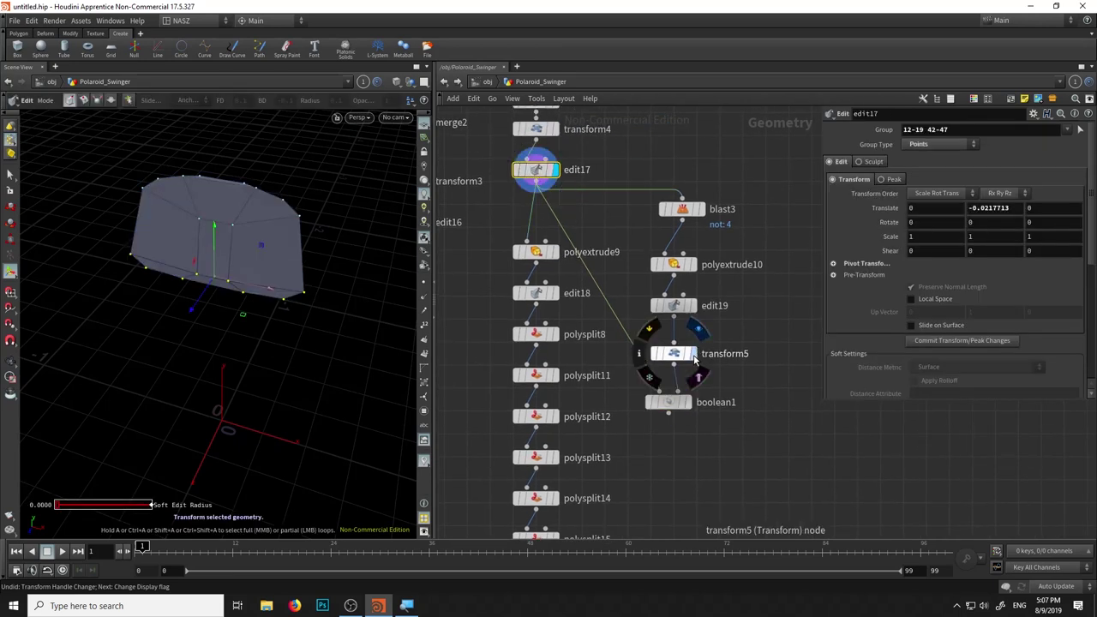
click(689, 410)
click(674, 353)
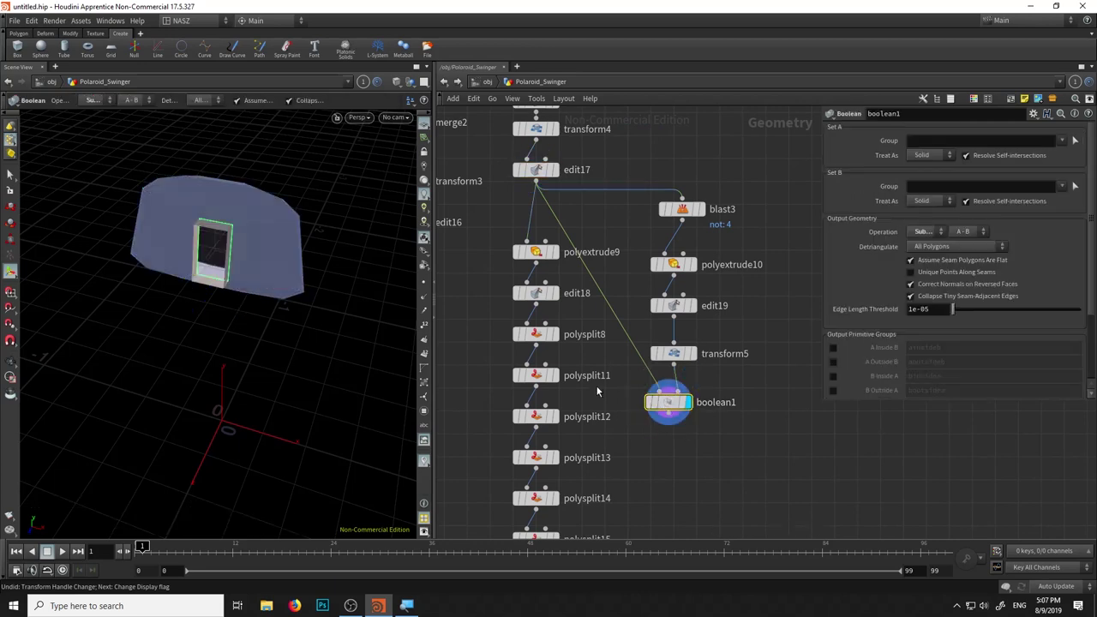
key(Escape)
mouse_move(238, 272)
mouse_down()
mouse_move(120, 254)
mouse_move(231, 263)
mouse_up()
Set transform5's Translate Z to about 0.0023, orbiting to check the cut
key(t)
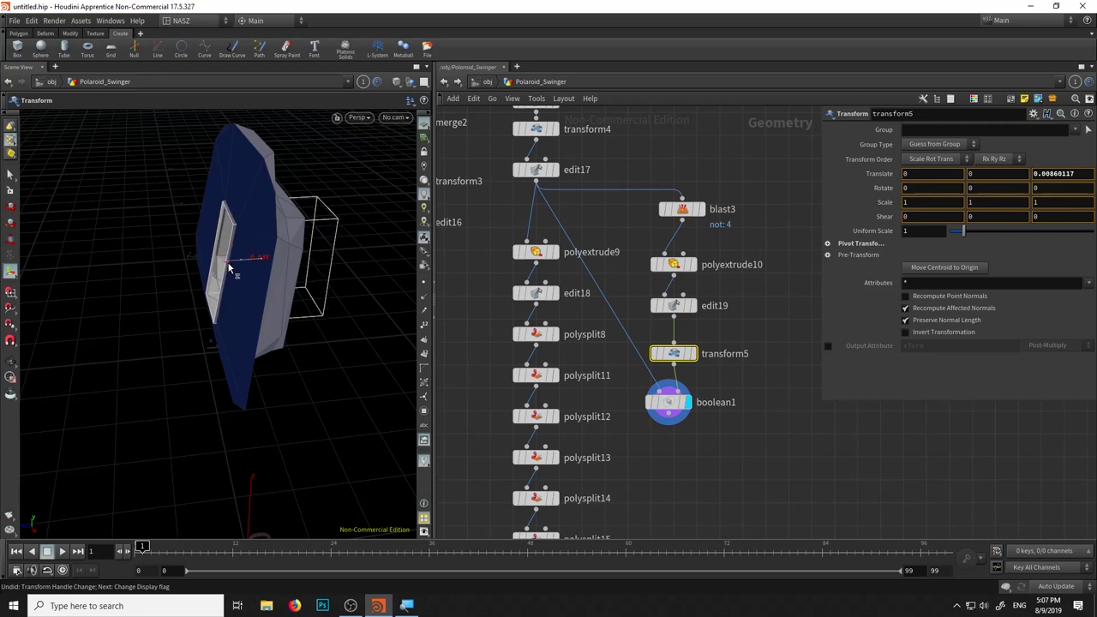
key(Escape)
drag(231, 262, 279, 252)
mouse_move(377, 250)
mouse_down()
mouse_move(320, 257)
mouse_move(277, 245)
mouse_move(248, 264)
mouse_move(197, 268)
mouse_move(223, 257)
mouse_move(147, 245)
mouse_move(257, 240)
mouse_move(297, 221)
mouse_move(306, 269)
mouse_up()
key(Return)
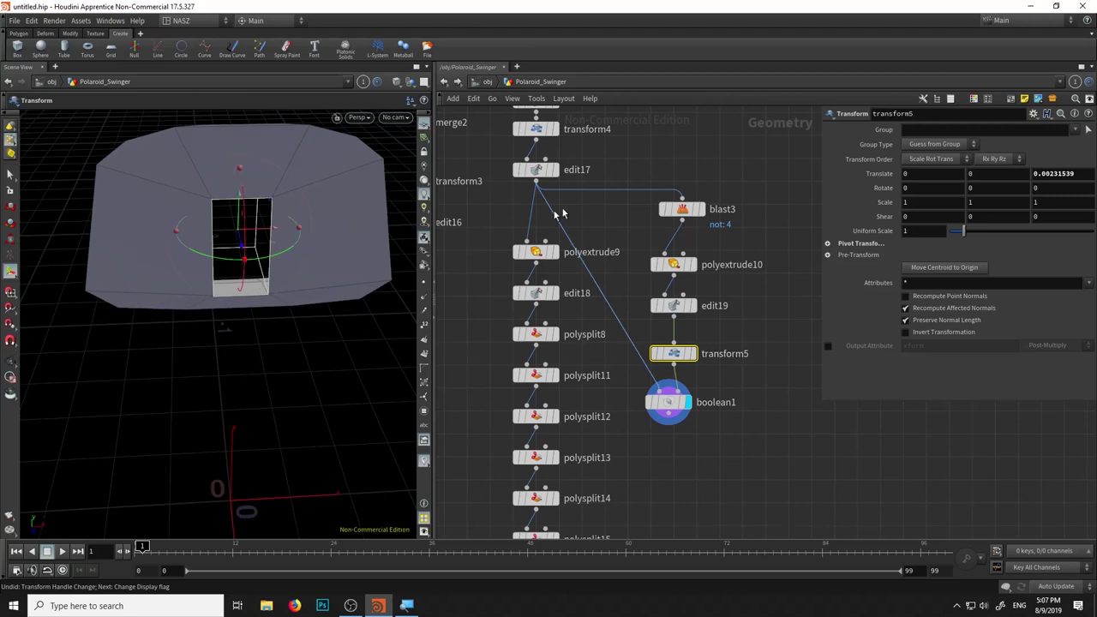
middle_drag(632, 149, 623, 184)
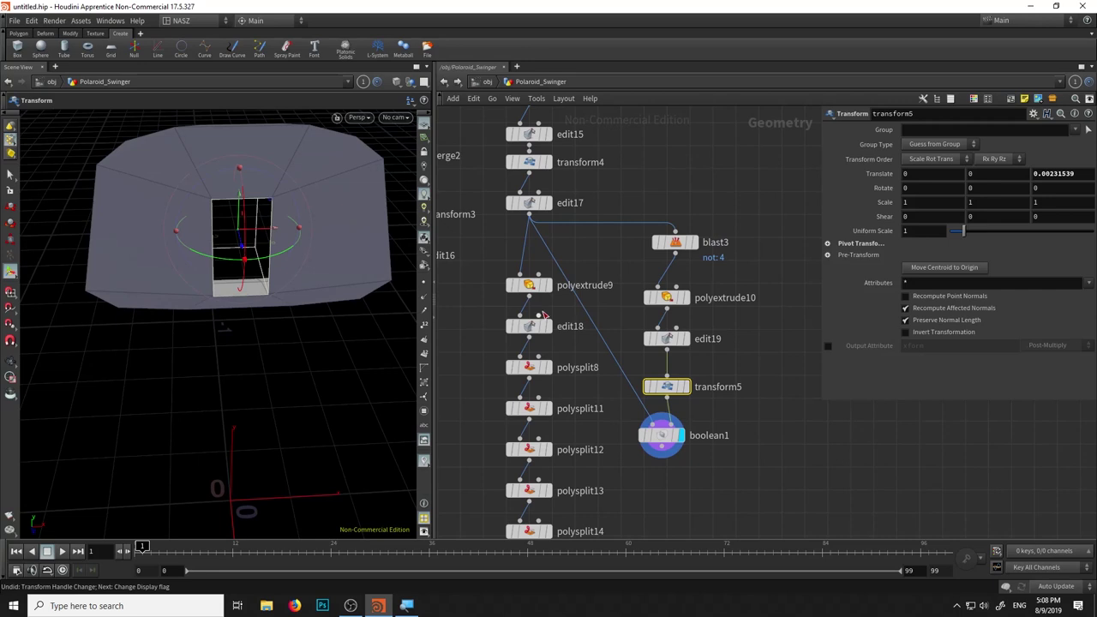
key(Tab)
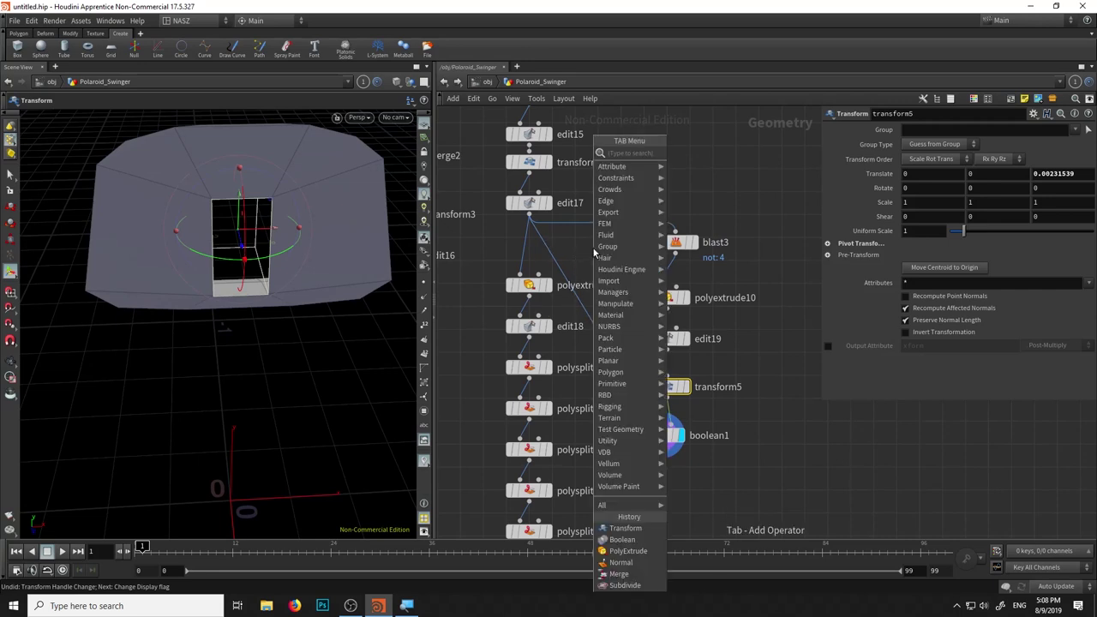
Add a Subdivide node after edit18 and wire it into boolean1
text(s)
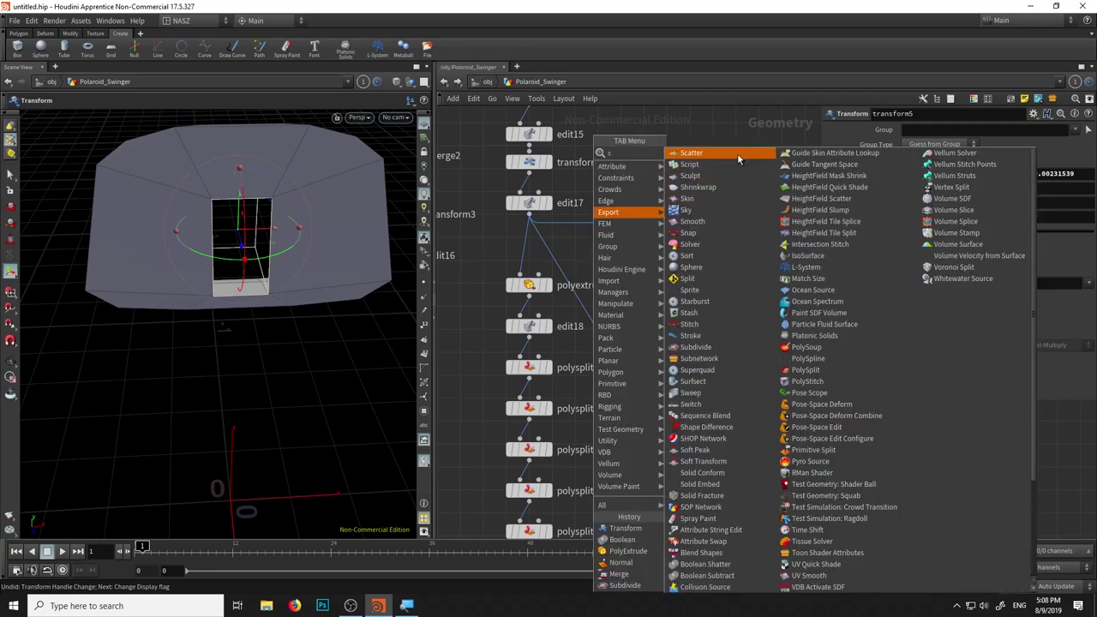
text(ub)
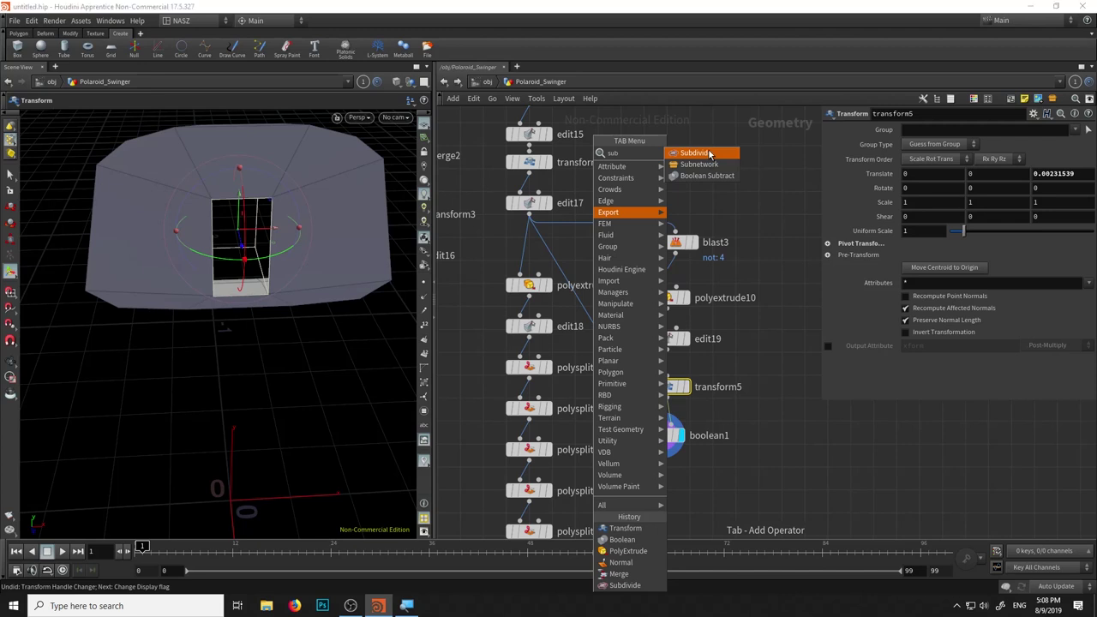
click(708, 153)
click(600, 341)
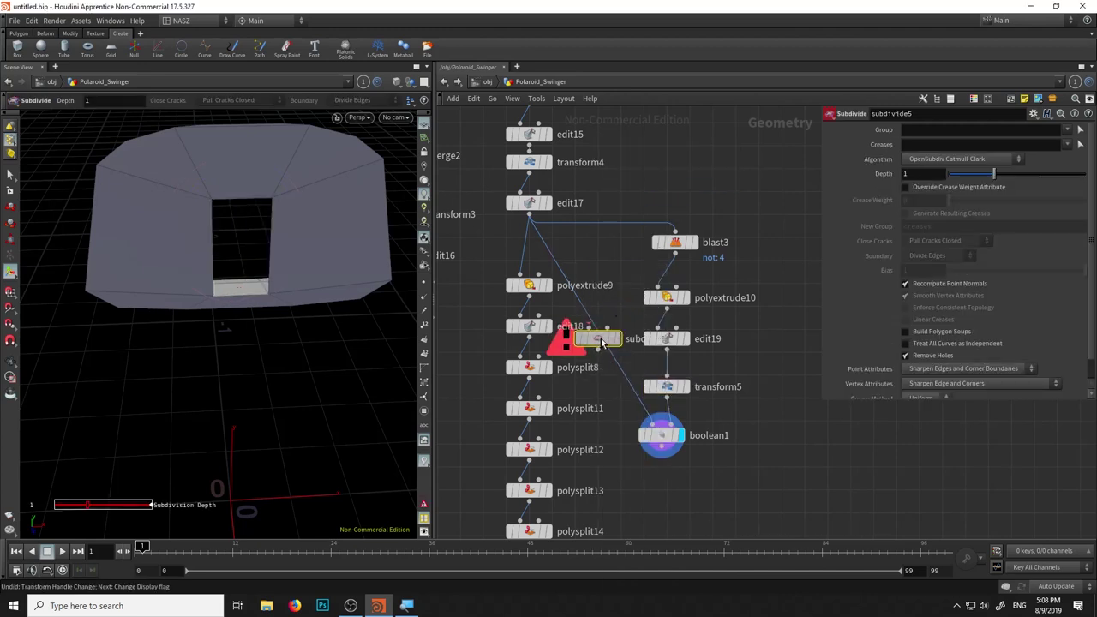
drag(600, 342, 607, 340)
mouse_move(340, 270)
mouse_down()
mouse_move(371, 253)
mouse_move(379, 262)
mouse_up()
Display boolean1 to check the rounded hood with its cut front opening
key(Return)
click(663, 441)
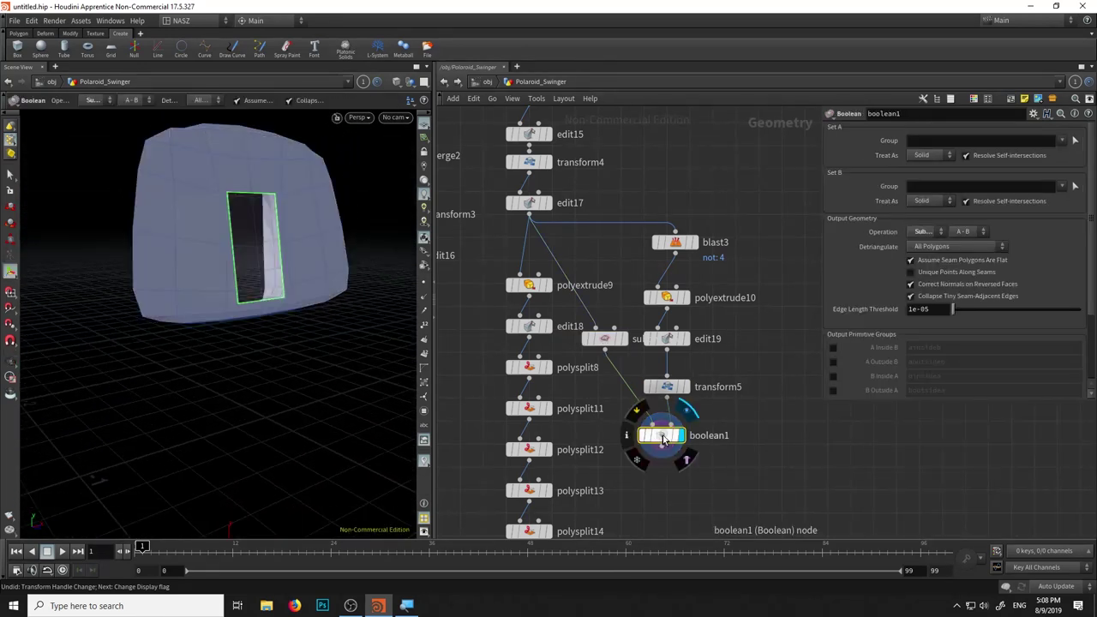
mouse_move(318, 277)
mouse_down()
mouse_move(34, 277)
mouse_move(57, 299)
mouse_move(49, 309)
mouse_move(11, 296)
mouse_move(294, 297)
mouse_move(177, 309)
mouse_move(183, 288)
mouse_up()
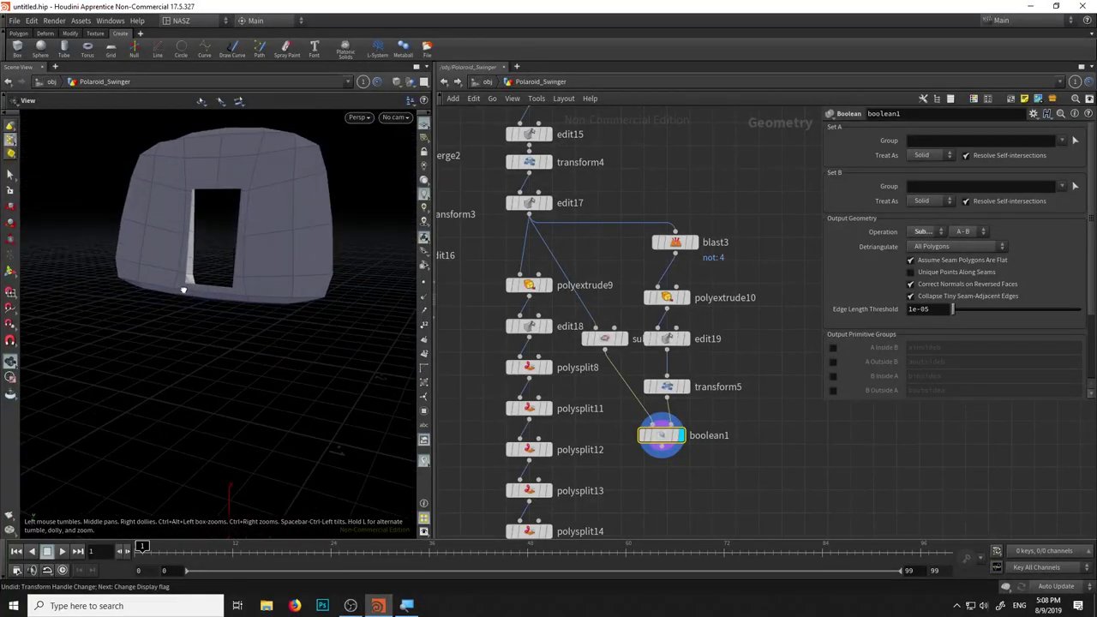
key(Return)
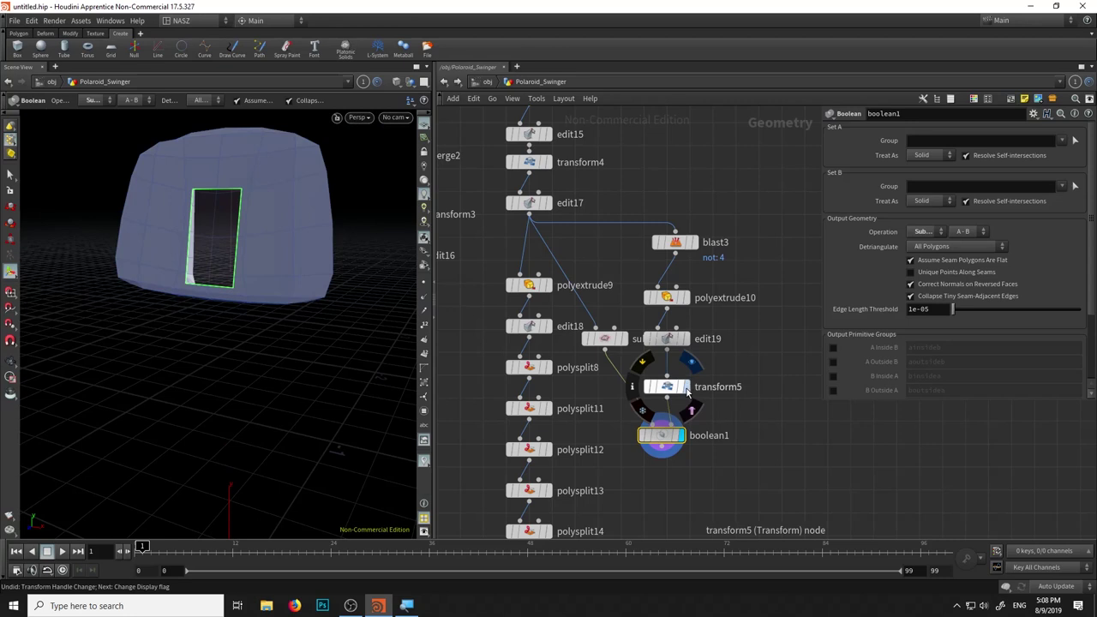
Display the extruded cutter box and cap its back face
click(692, 225)
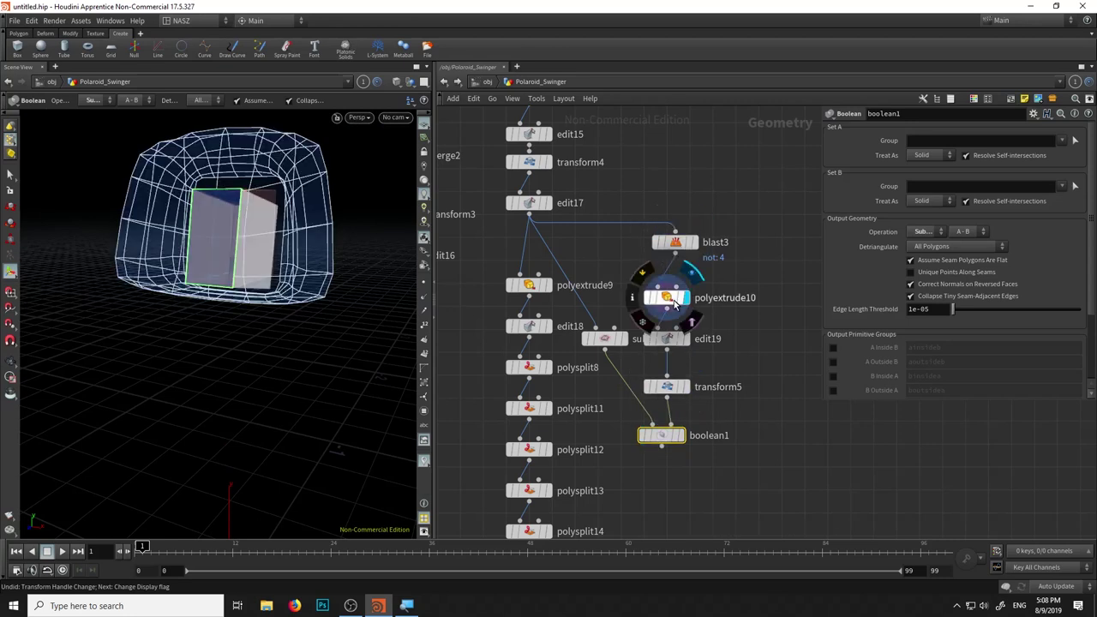
click(683, 304)
mouse_move(331, 215)
mouse_down()
mouse_move(235, 240)
mouse_move(242, 275)
mouse_move(387, 262)
mouse_up()
key(Return)
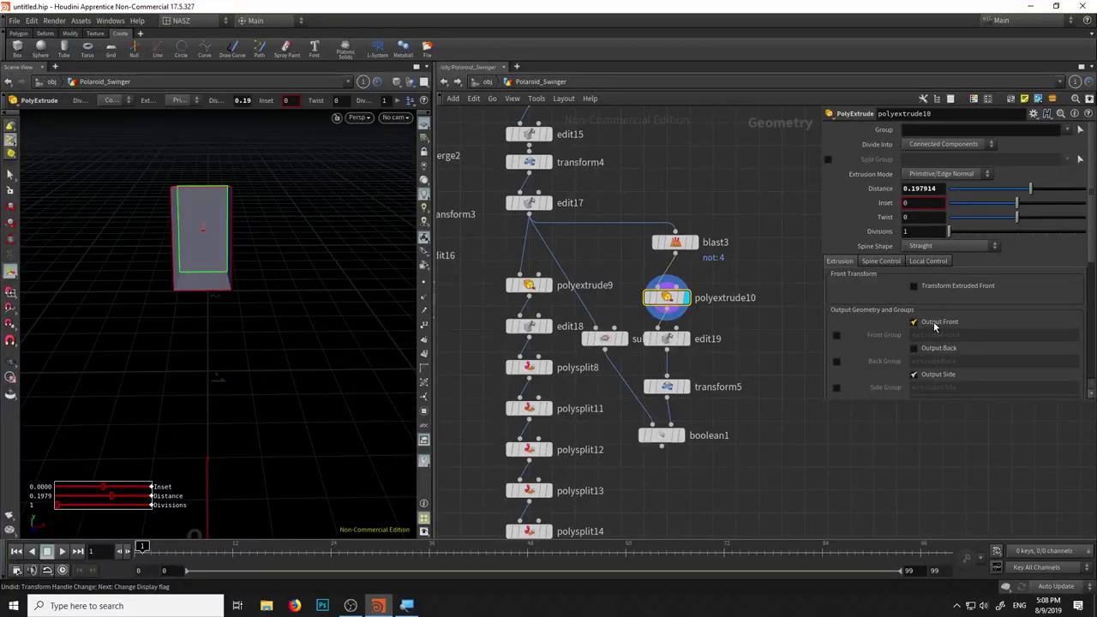
click(929, 350)
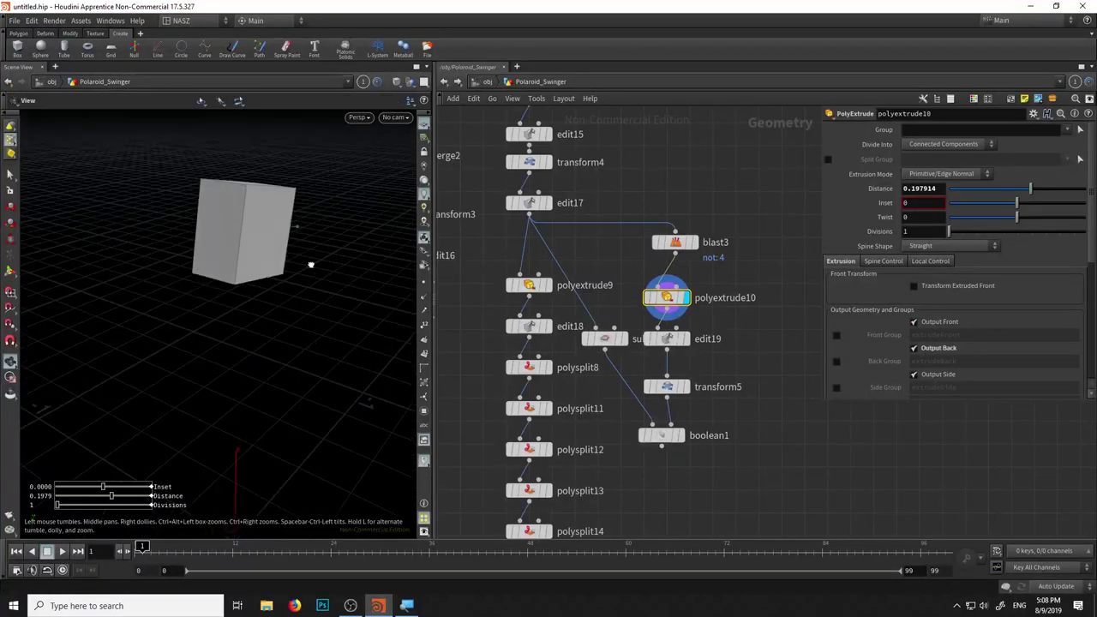
On boolean1, compare subtracting the hood from the box versus the box from the hood
click(652, 438)
key(Escape)
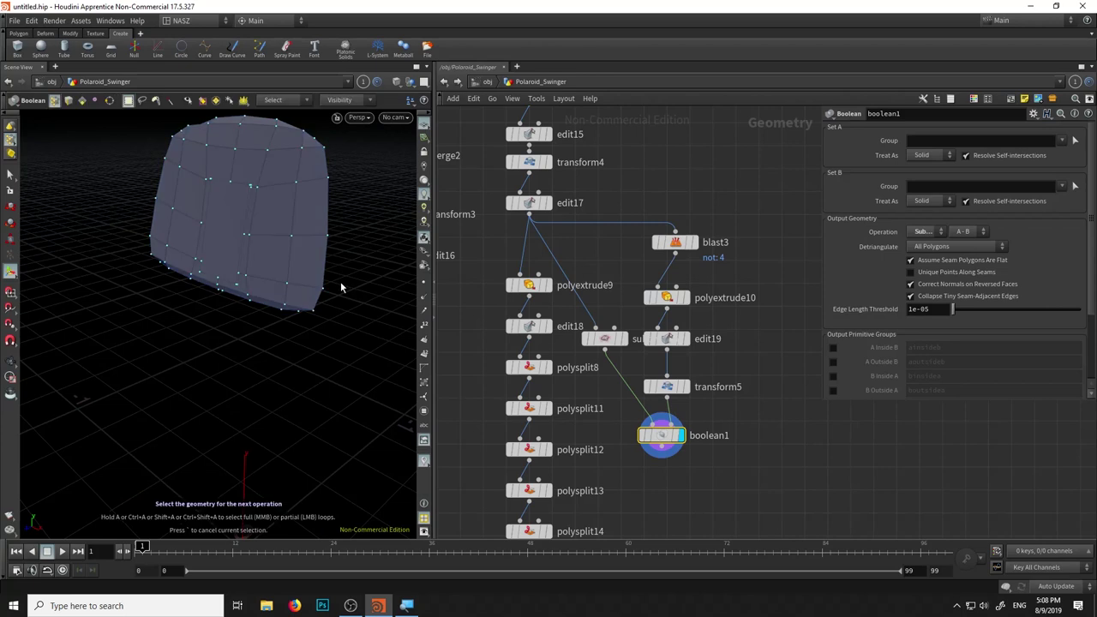
mouse_move(314, 306)
mouse_down()
mouse_move(132, 254)
mouse_move(327, 267)
mouse_up()
key(Return)
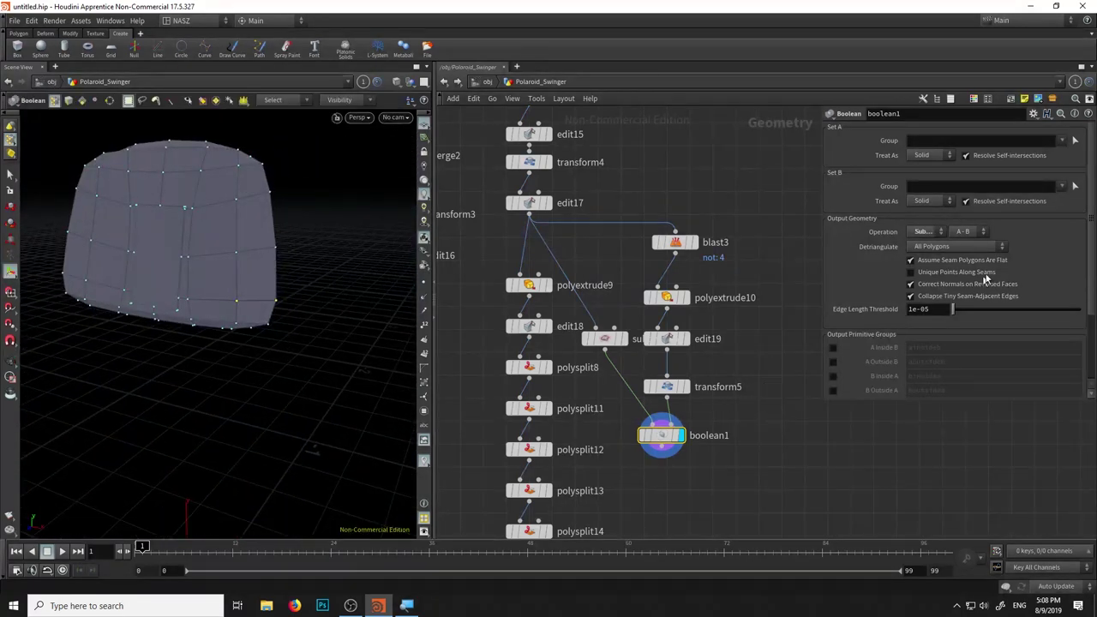
click(971, 254)
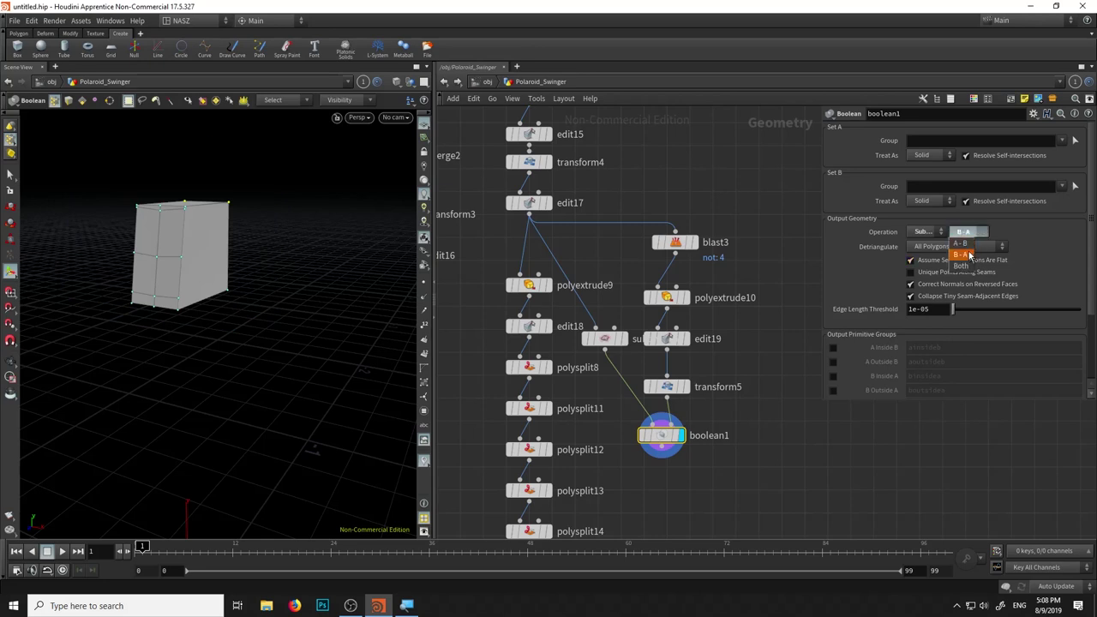
click(960, 243)
Inspect the cutter box's transform step, then return to the boolean1 result
click(667, 385)
mouse_move(98, 276)
mouse_down()
mouse_move(152, 283)
mouse_move(139, 273)
mouse_move(63, 280)
mouse_move(171, 283)
mouse_up()
key(Escape)
key(Return)
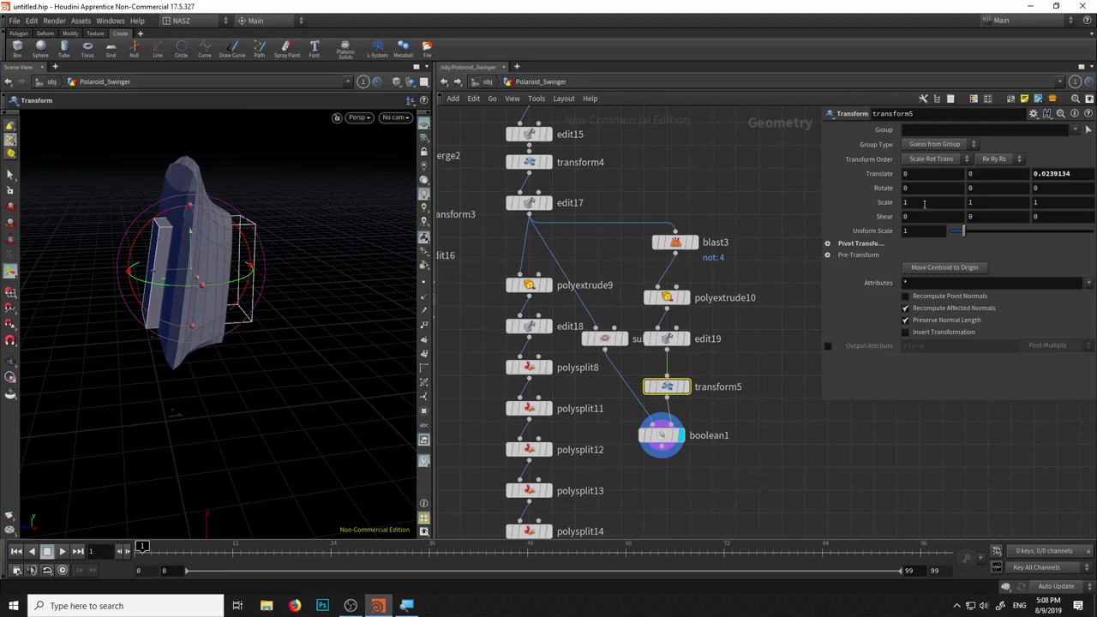
click(661, 444)
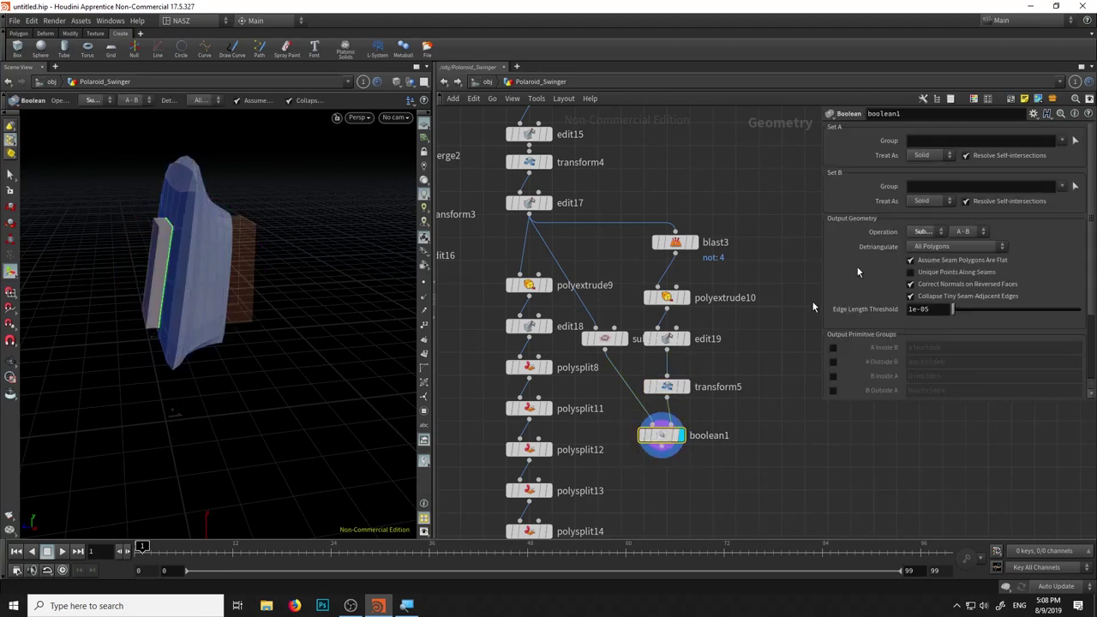
Try the Union, Intersect, Shatter and Custom boolean operations, then go back to Subtract
click(924, 245)
click(922, 233)
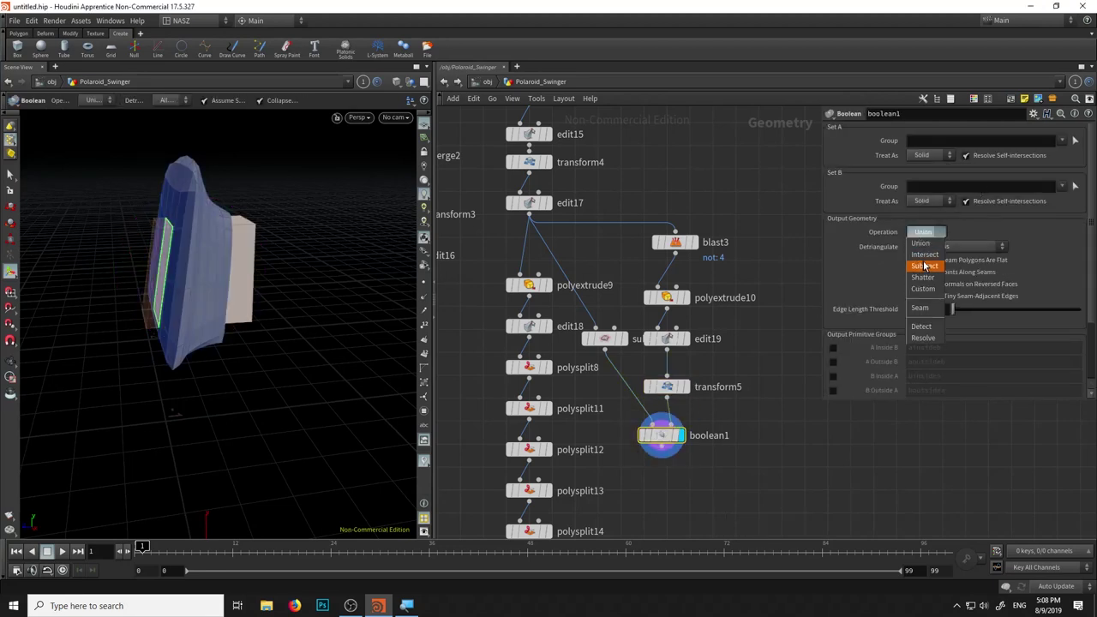
click(924, 255)
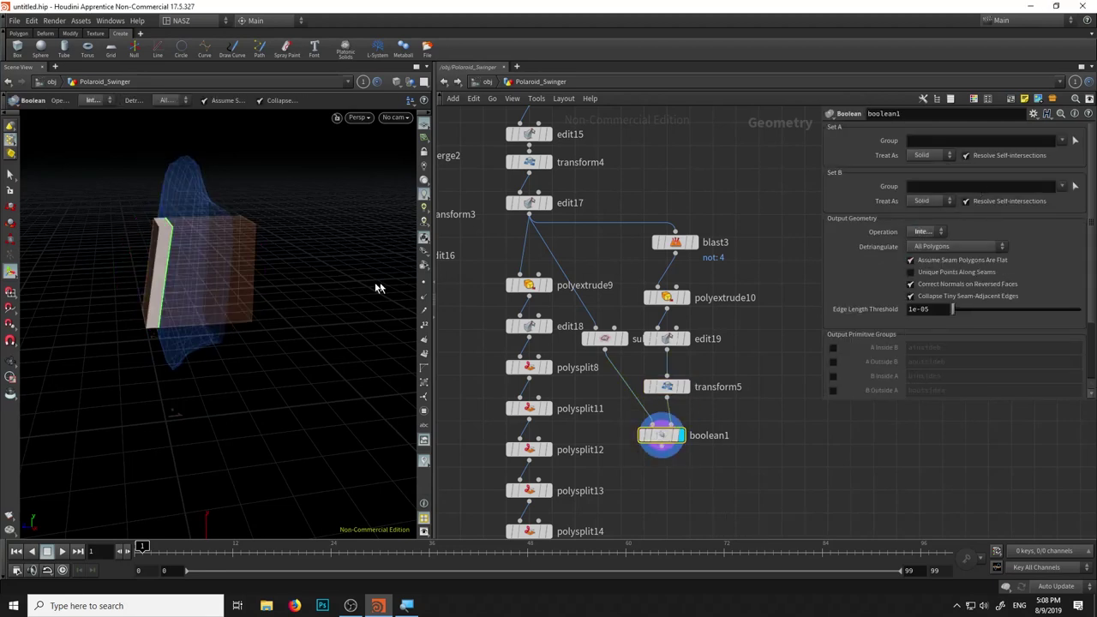
click(922, 278)
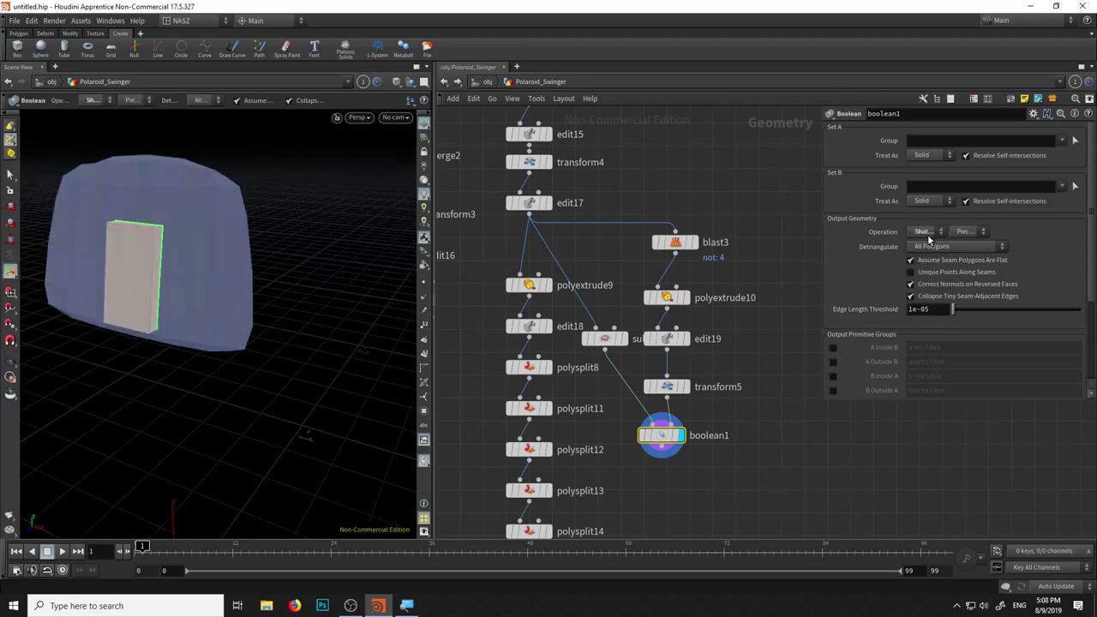
click(928, 239)
click(929, 292)
click(925, 232)
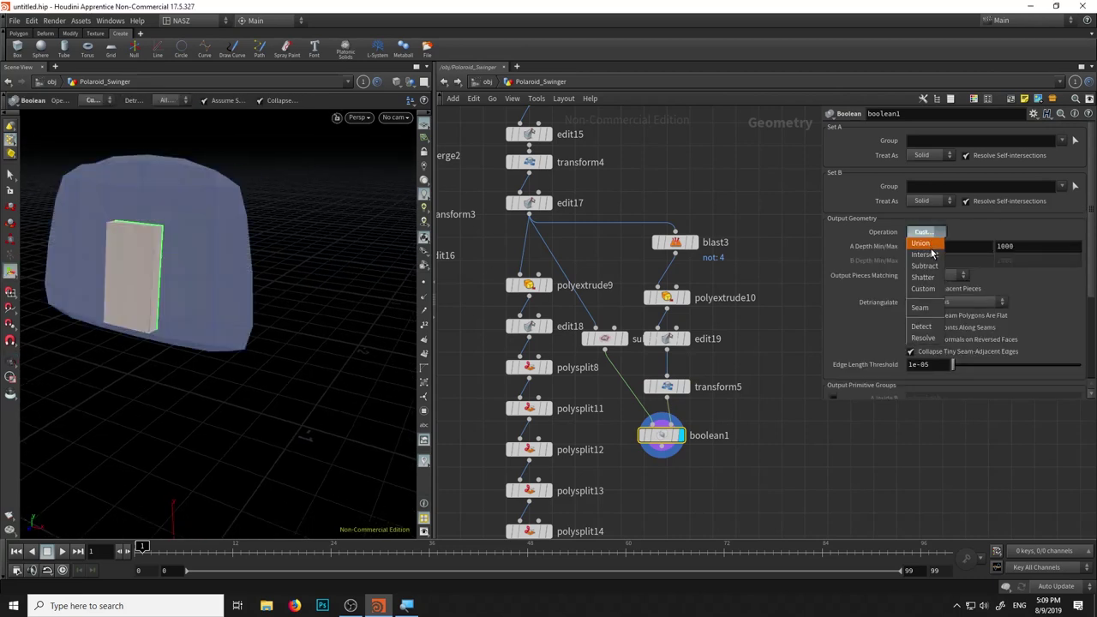
click(934, 254)
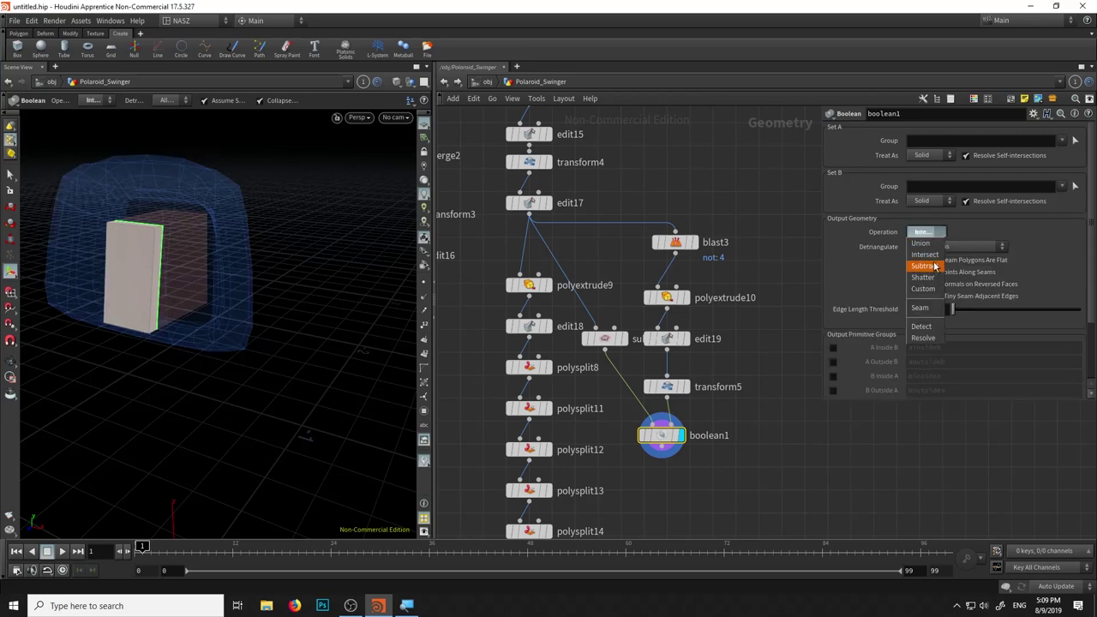
click(934, 266)
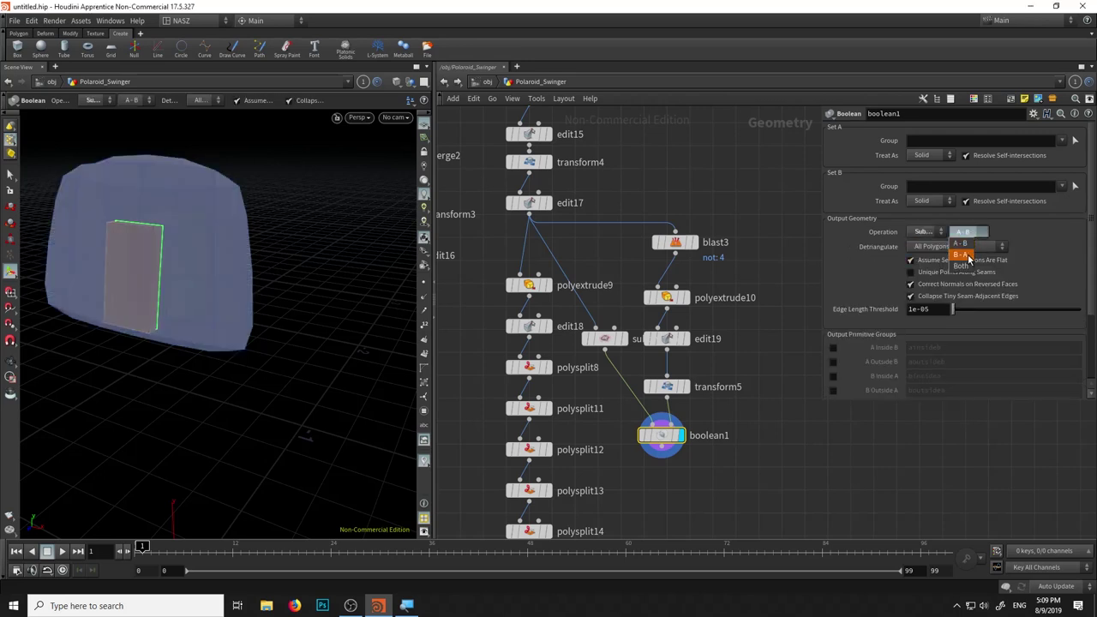
Settle boolean1 on Subtract A minus B and pan the network up
key(Escape)
mouse_move(325, 315)
mouse_down()
mouse_move(330, 284)
mouse_move(232, 306)
mouse_move(327, 275)
mouse_move(326, 237)
mouse_up()
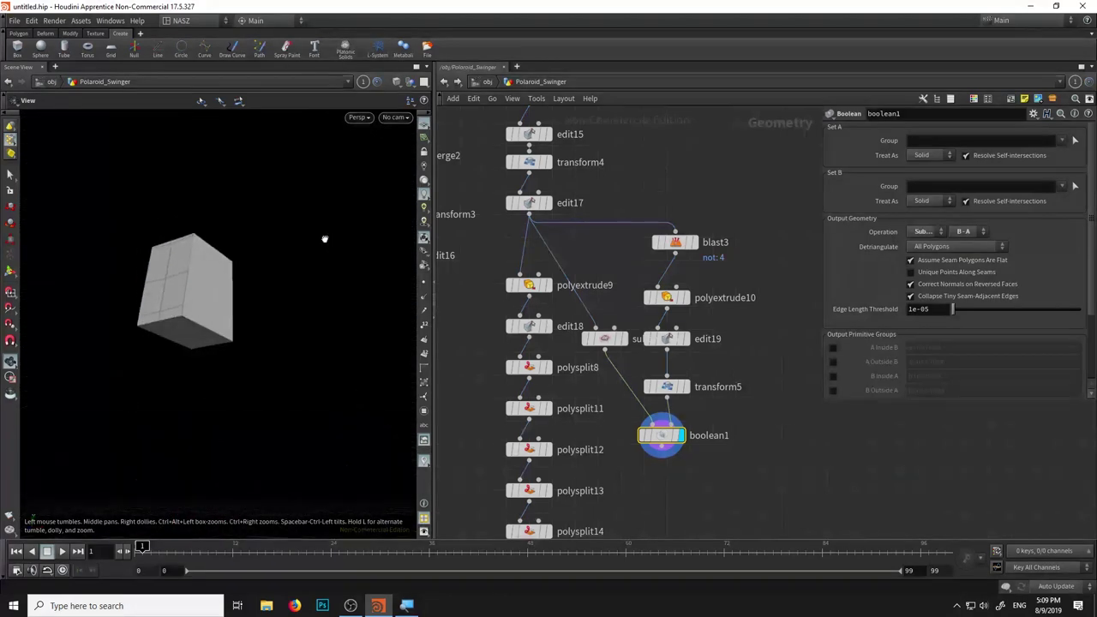
key(Return)
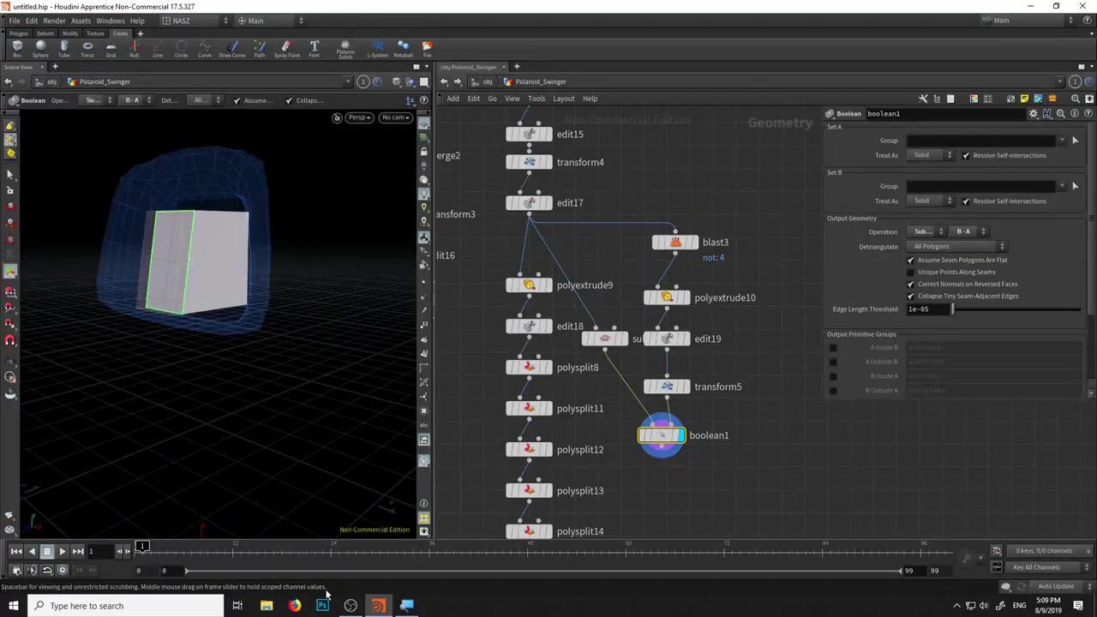
click(966, 244)
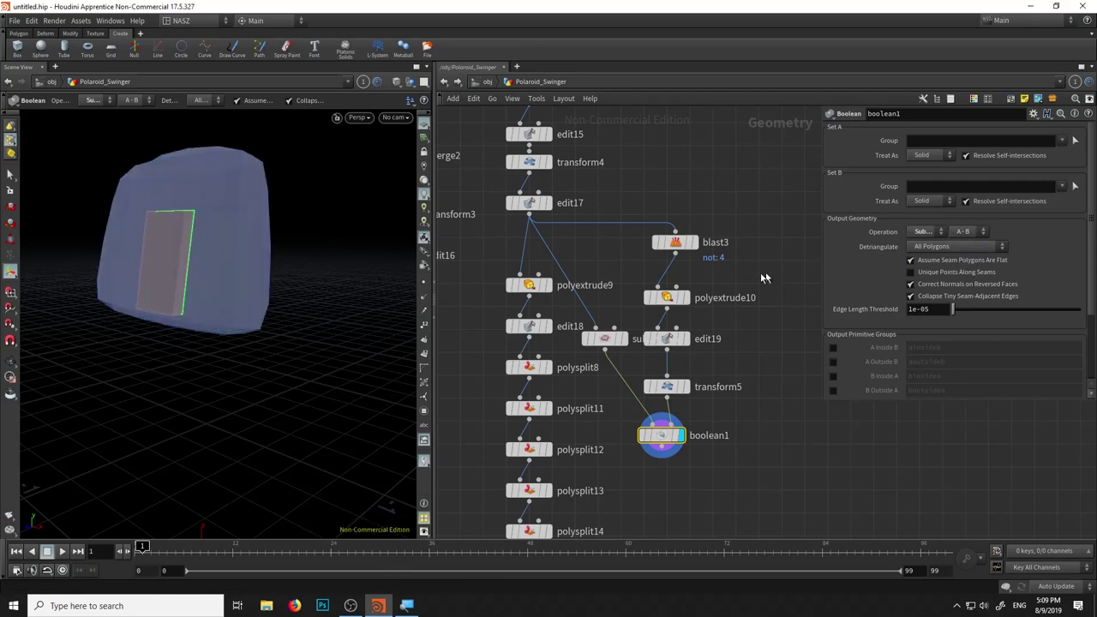
middle_drag(776, 506, 786, 466)
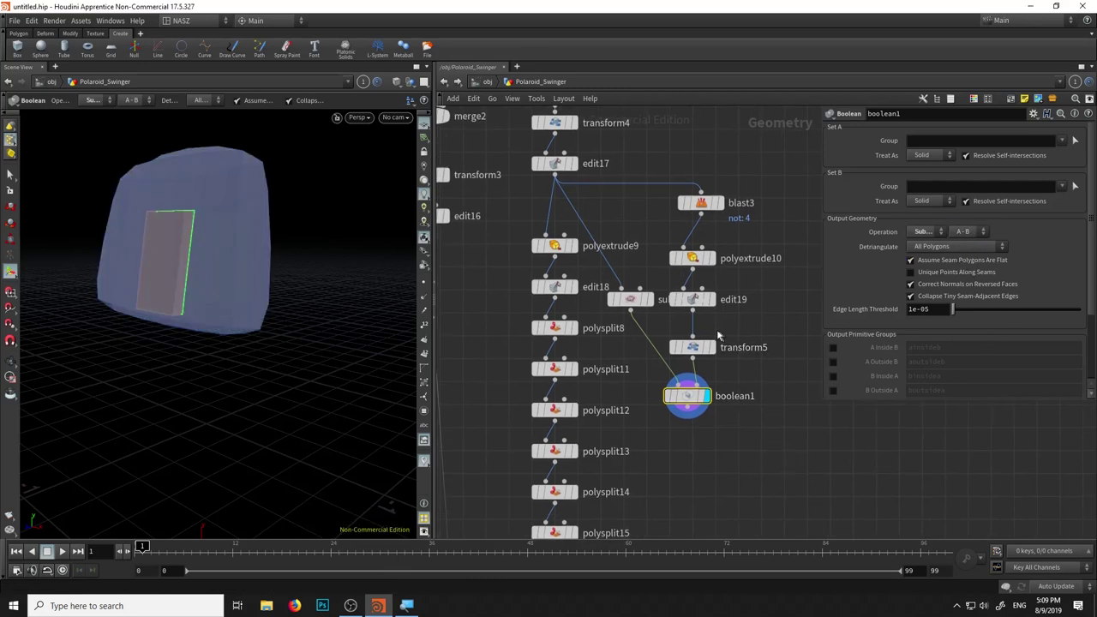
Bypass subdivide5 to view the raw hood, then raise its Depth to 2
click(611, 300)
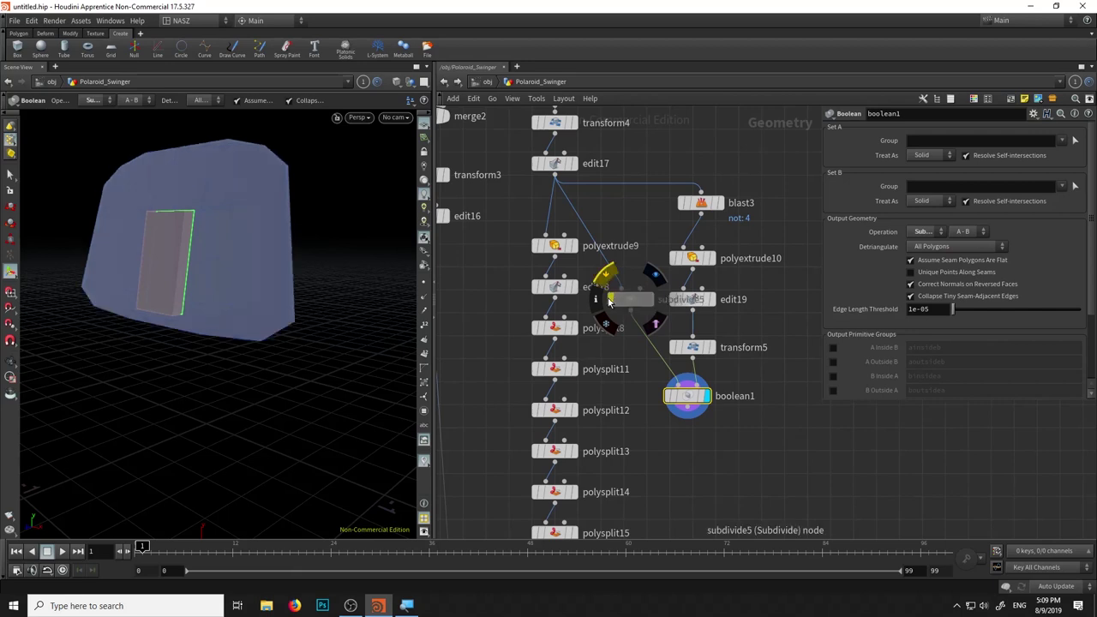
key(Escape)
mouse_move(372, 306)
mouse_down()
mouse_move(301, 299)
mouse_move(543, 268)
mouse_move(372, 269)
mouse_move(406, 257)
mouse_move(392, 249)
mouse_move(337, 275)
mouse_up()
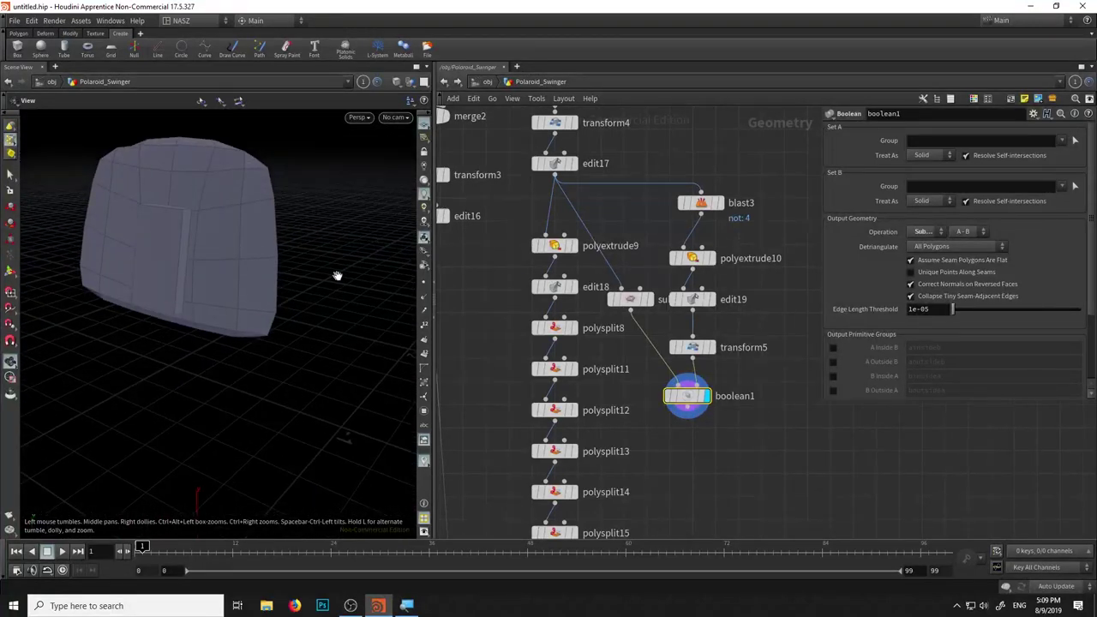
click(630, 298)
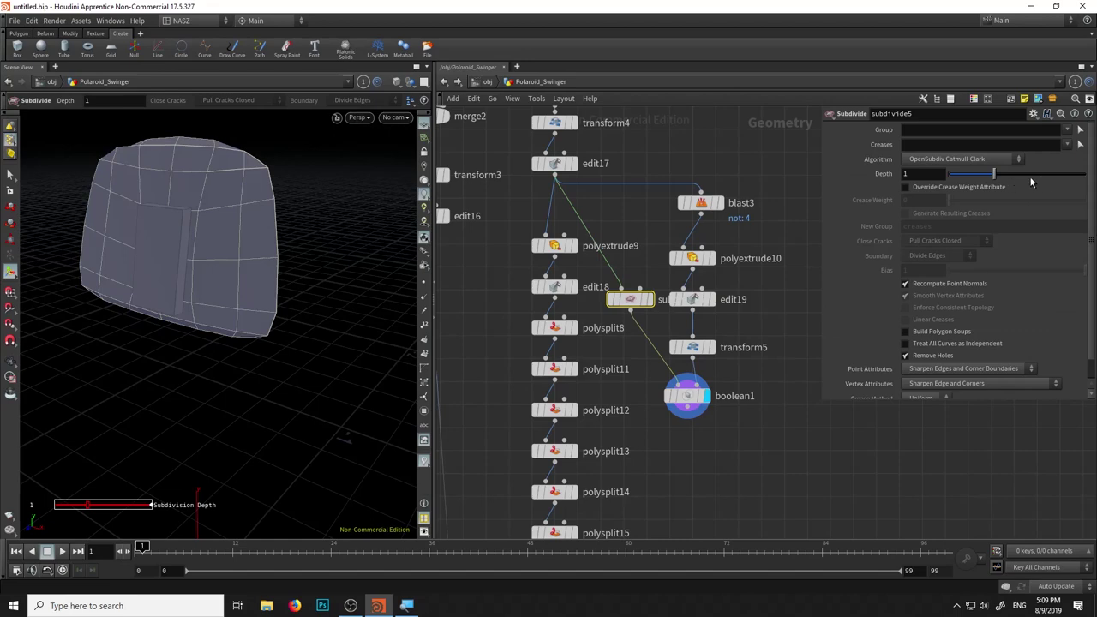
click(1029, 176)
key(Escape)
mouse_move(399, 269)
mouse_down()
mouse_move(274, 271)
mouse_move(249, 245)
mouse_move(345, 248)
mouse_move(365, 231)
mouse_move(362, 248)
mouse_move(299, 246)
mouse_move(380, 257)
mouse_move(338, 256)
mouse_move(299, 231)
mouse_move(288, 243)
mouse_move(308, 260)
mouse_up()
key(Return)
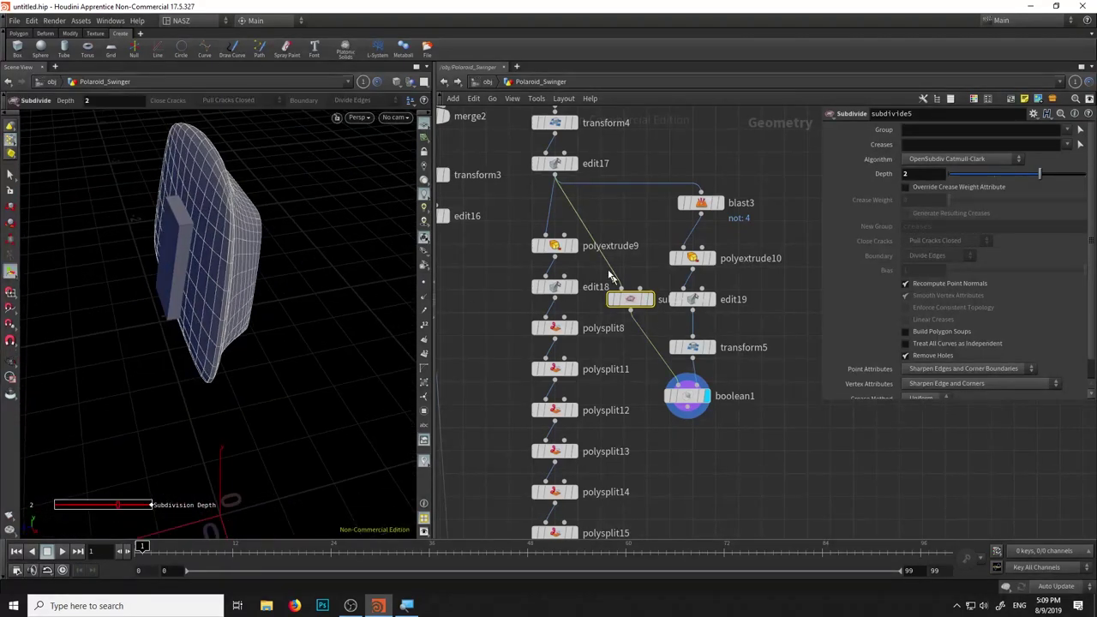
Display edit17's unsmoothed low-poly hood cage
click(612, 225)
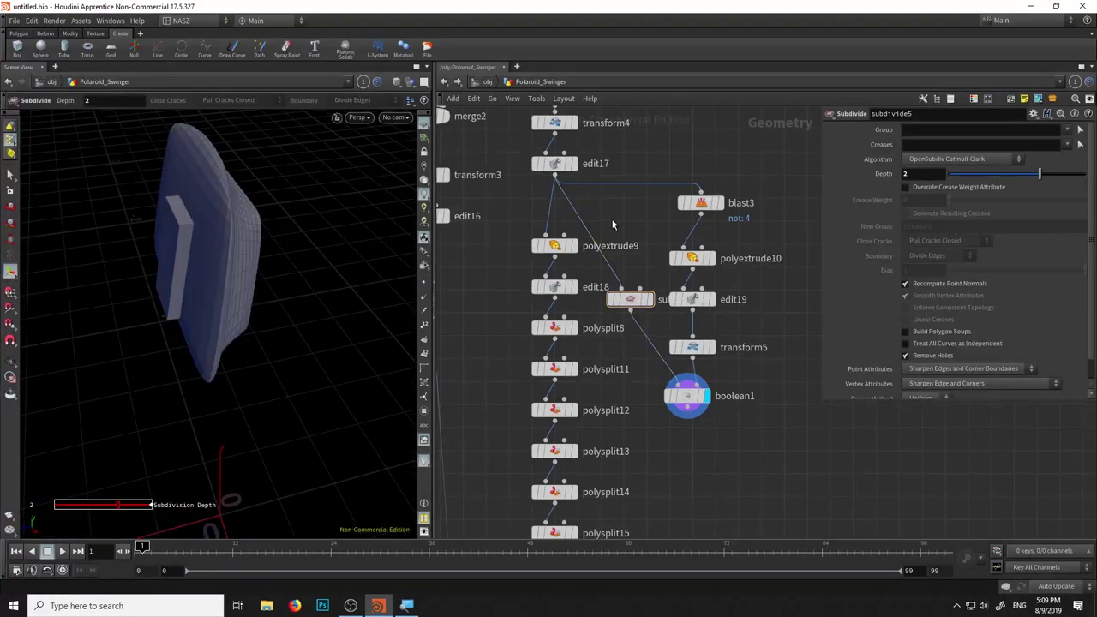
click(573, 164)
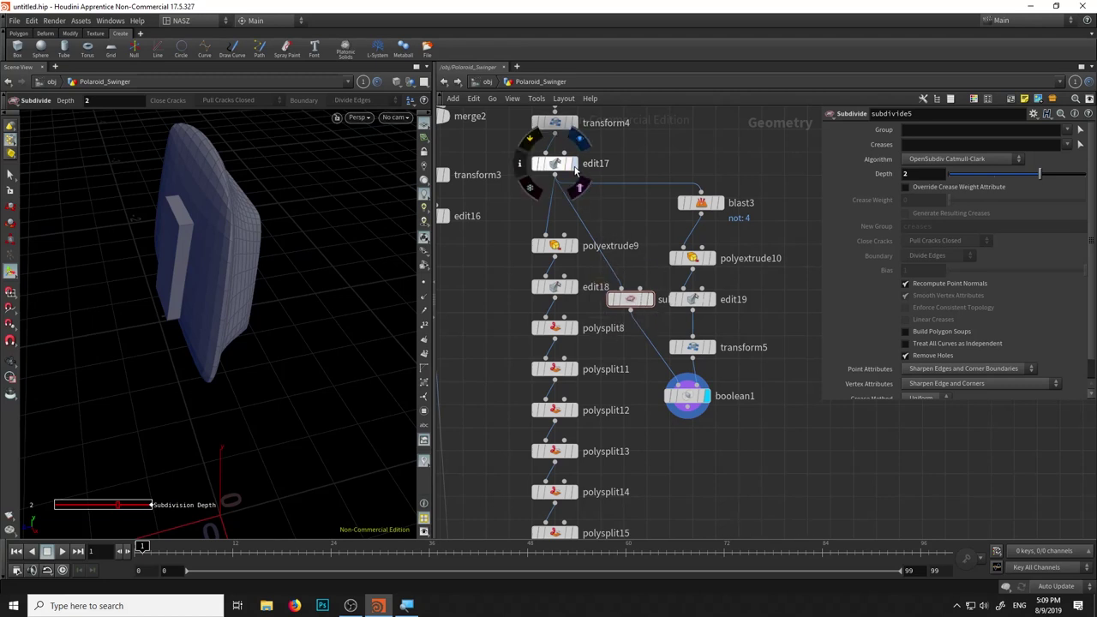
drag(312, 225, 277, 221)
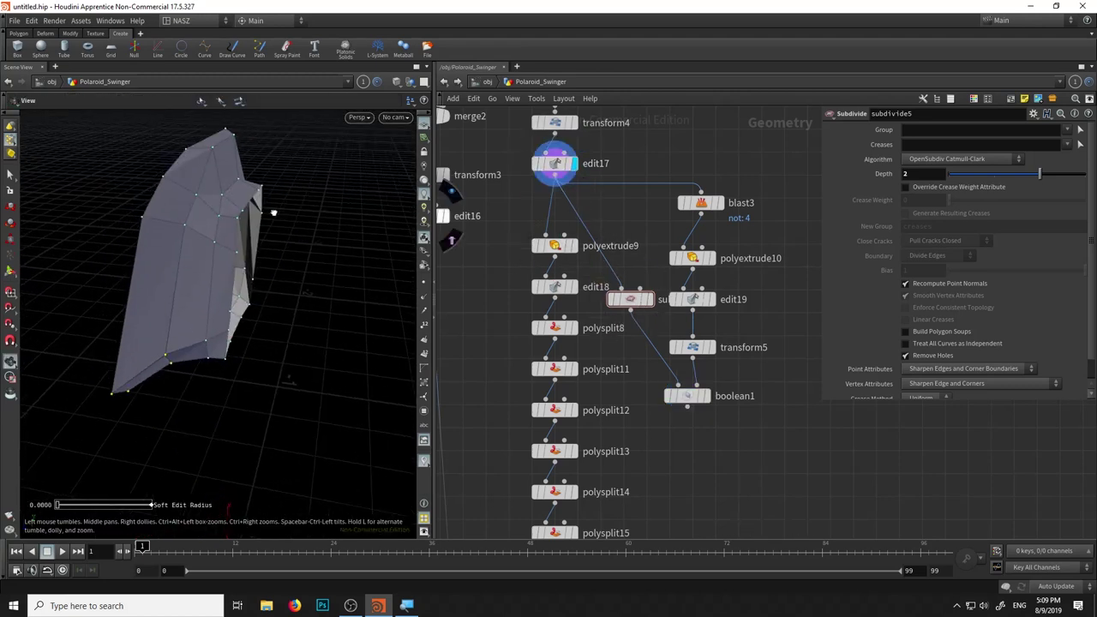
key(Tab)
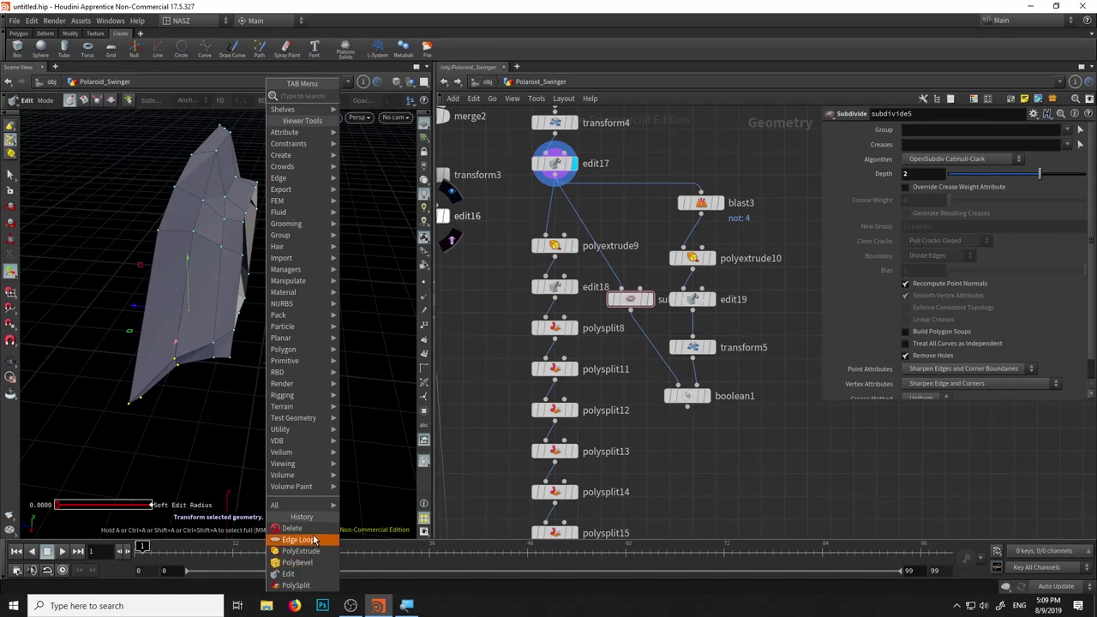
Add an edge loop (polysplit34) along the hood cage and feed blast3 from it
click(315, 540)
click(180, 190)
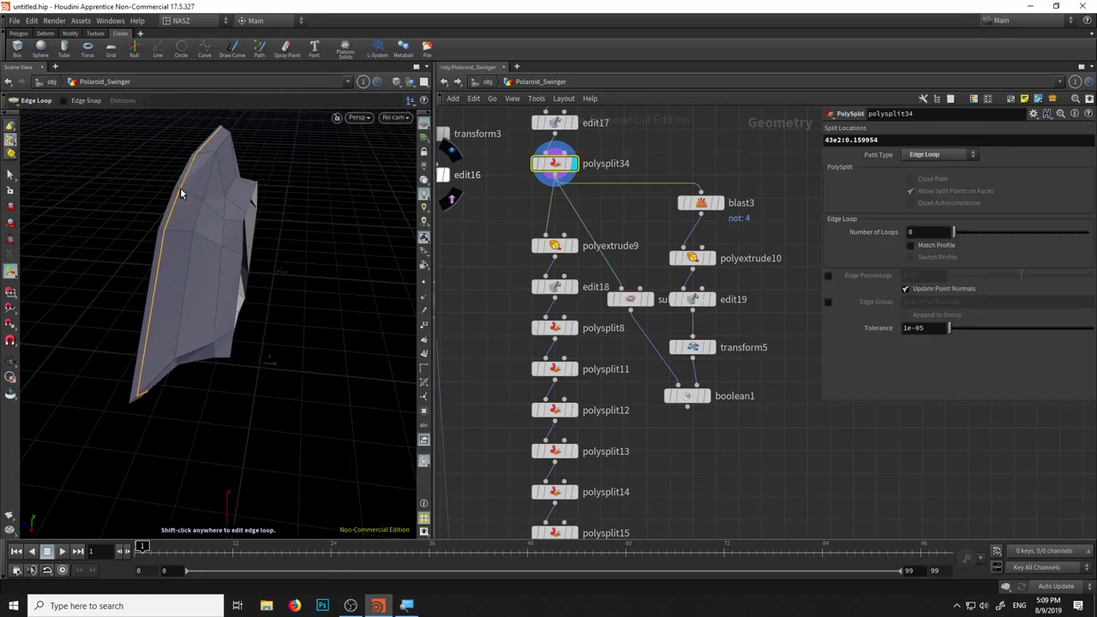
click(702, 195)
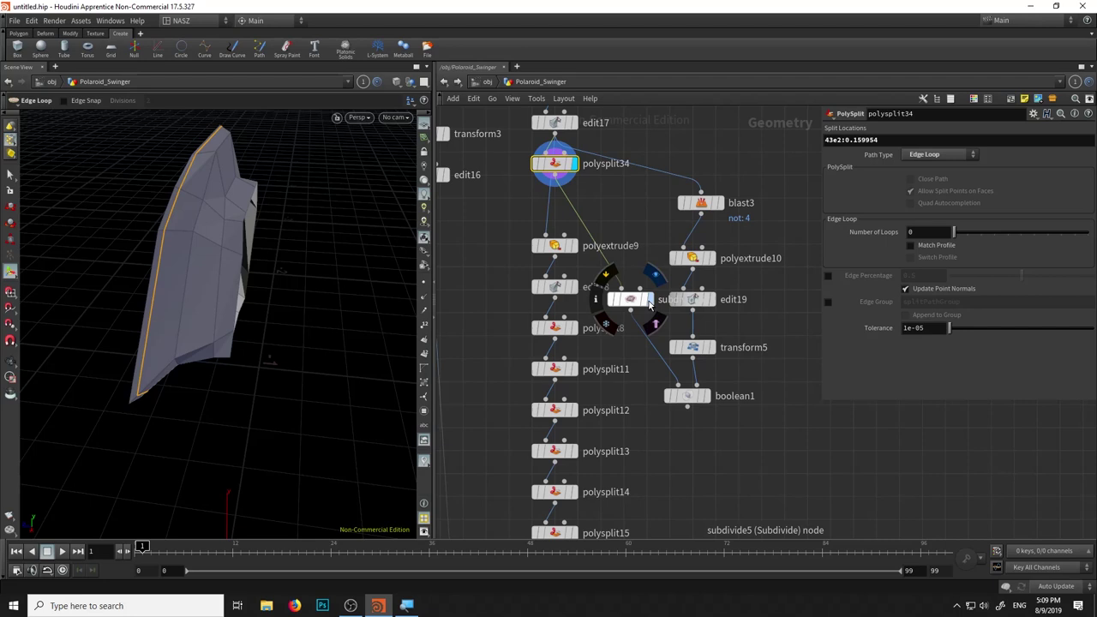
Display subdivide5, then boolean1, to check the smoothed hood's front opening
click(655, 279)
click(630, 299)
mouse_move(320, 255)
mouse_down()
mouse_move(344, 244)
mouse_move(282, 245)
mouse_move(309, 220)
mouse_move(360, 240)
mouse_up()
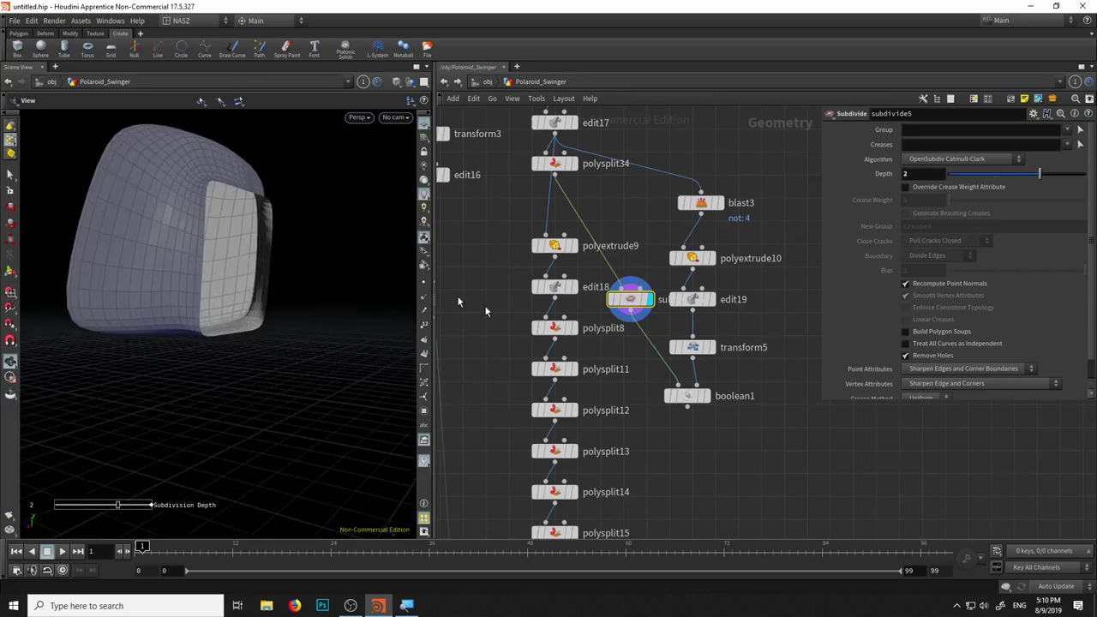
key(Return)
click(701, 396)
click(691, 403)
mouse_move(311, 284)
mouse_down()
mouse_move(337, 277)
mouse_move(212, 280)
mouse_move(265, 299)
mouse_move(352, 286)
mouse_move(277, 273)
mouse_move(201, 318)
mouse_move(68, 304)
mouse_move(190, 301)
mouse_up()
key(Return)
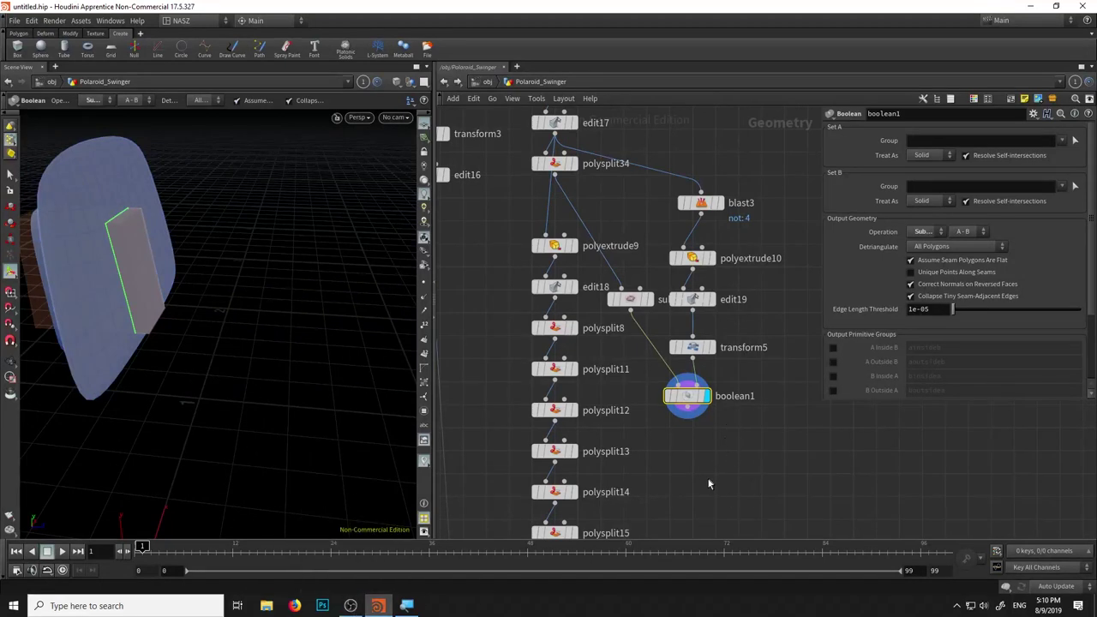
scroll(727, 448, down, 5)
middle_drag(709, 482, 607, 340)
scroll(574, 283, up, 2)
scroll(568, 248, down, 1)
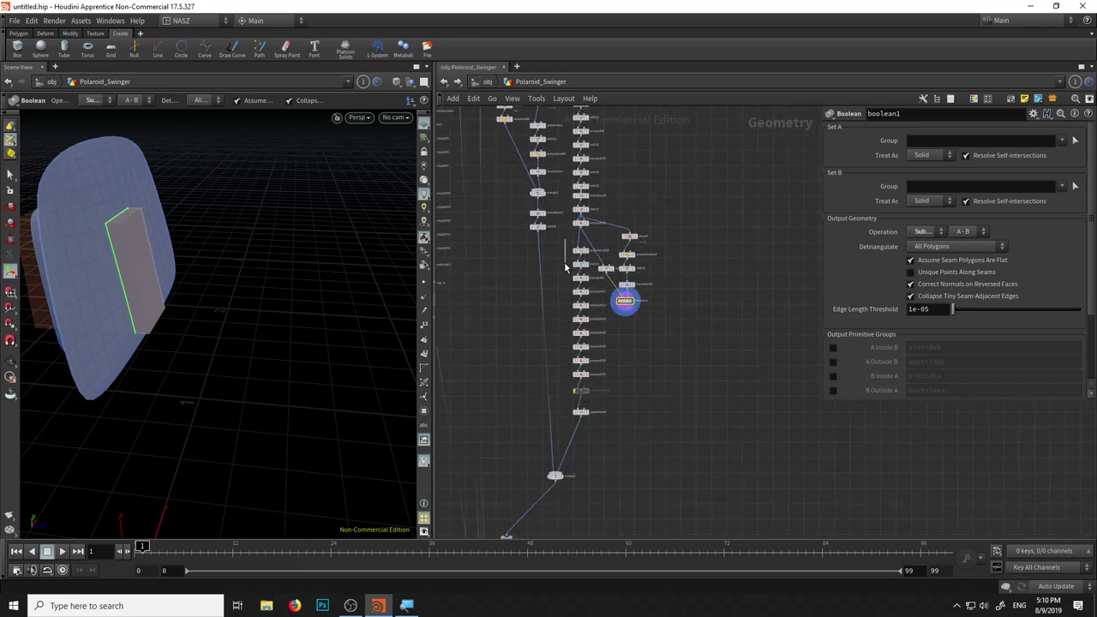
click(583, 411)
scroll(576, 407, up, 3)
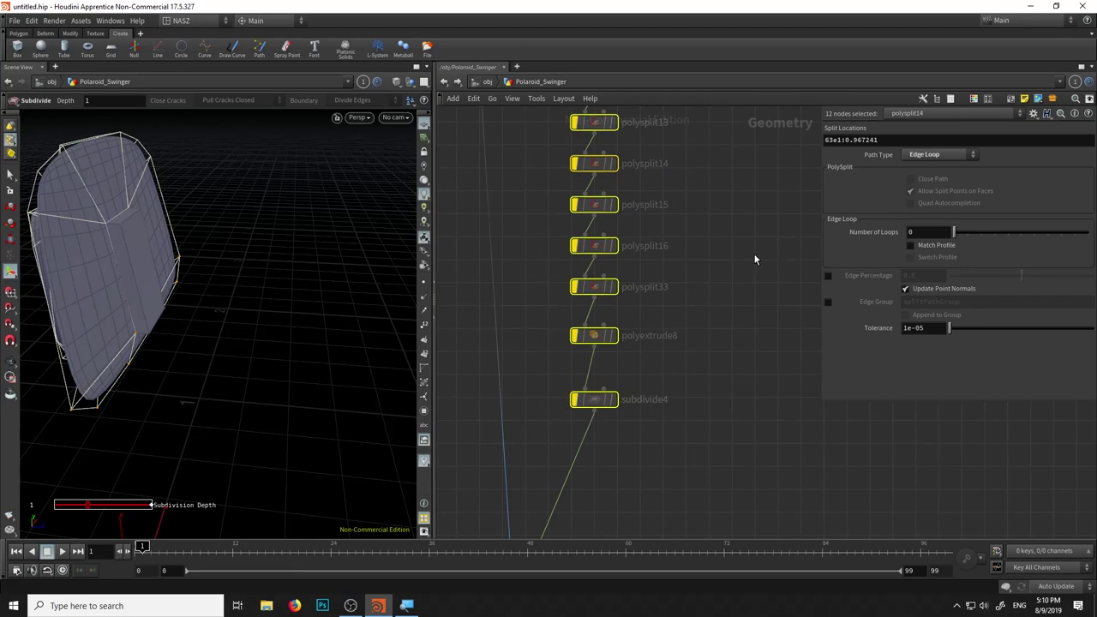
scroll(754, 260, down, 3)
click(677, 350)
scroll(703, 364, down, 1)
scroll(707, 418, down, 1)
scroll(696, 433, down, 1)
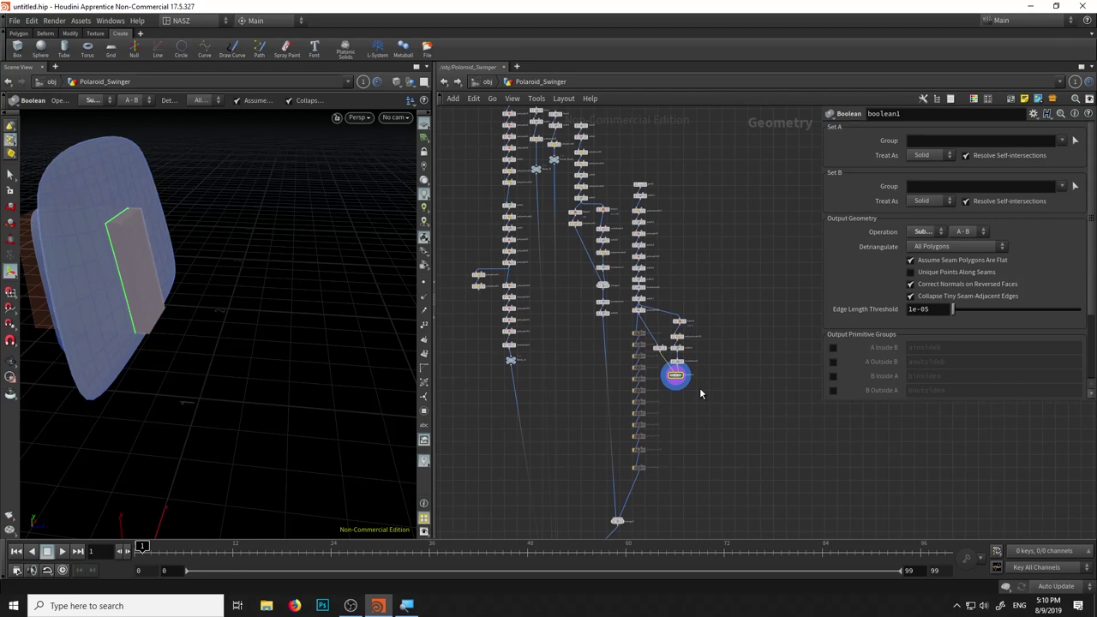
scroll(700, 393, up, 3)
scroll(617, 360, up, 3)
middle_drag(576, 324, 570, 374)
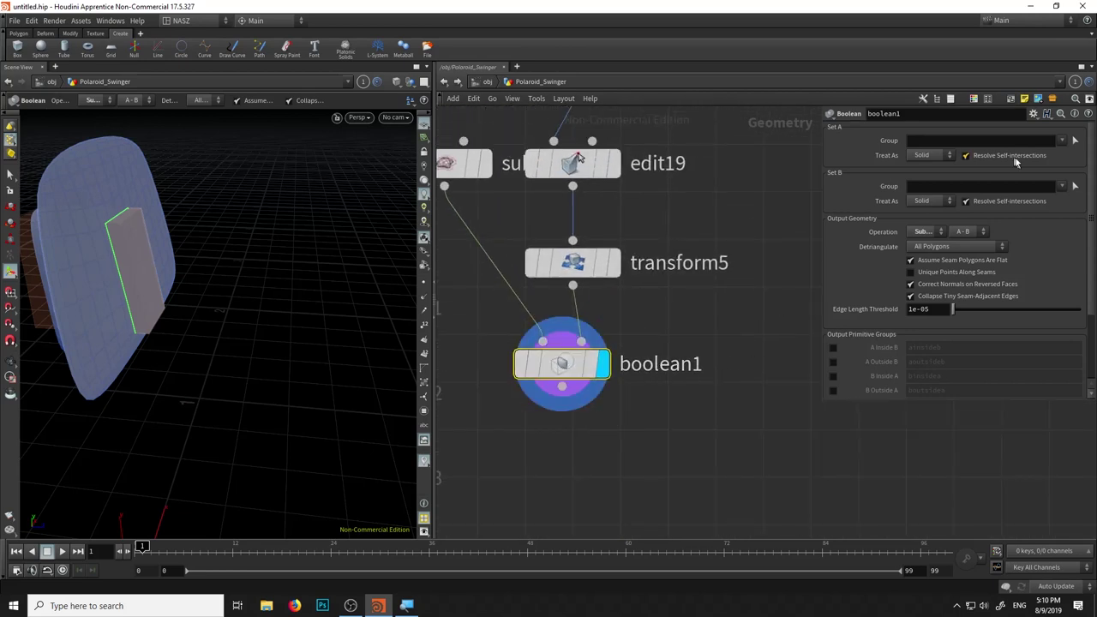
key(Escape)
mouse_move(330, 395)
mouse_down()
mouse_move(294, 287)
mouse_move(341, 299)
mouse_move(358, 276)
mouse_move(321, 291)
mouse_move(316, 306)
mouse_move(371, 277)
mouse_move(343, 291)
mouse_move(326, 283)
mouse_move(343, 300)
mouse_up()
key(Return)
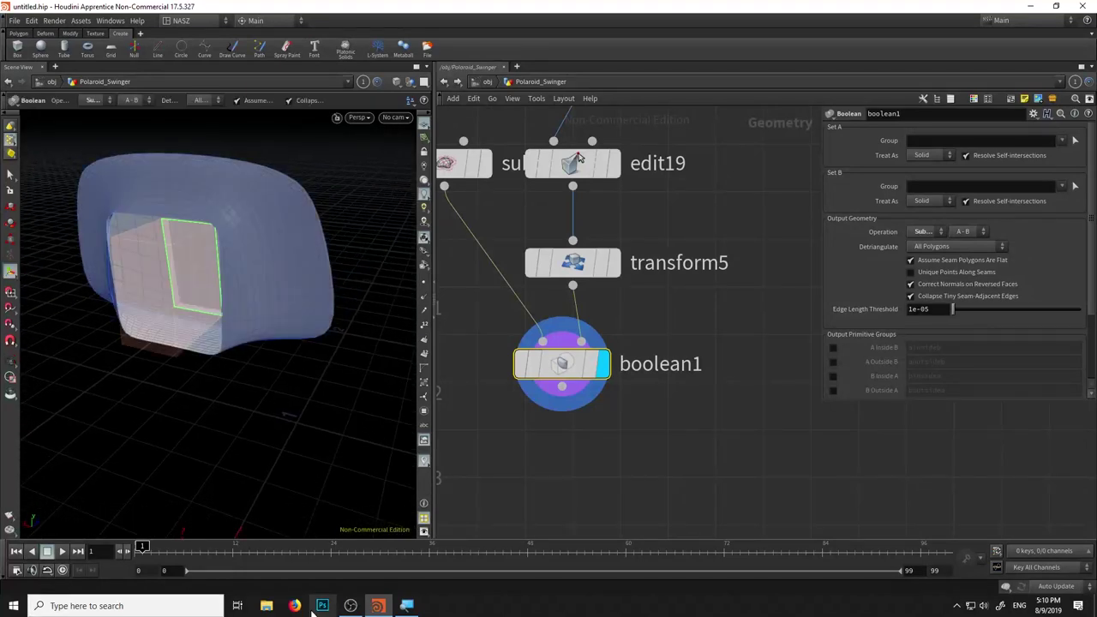
middle_drag(695, 314, 818, 461)
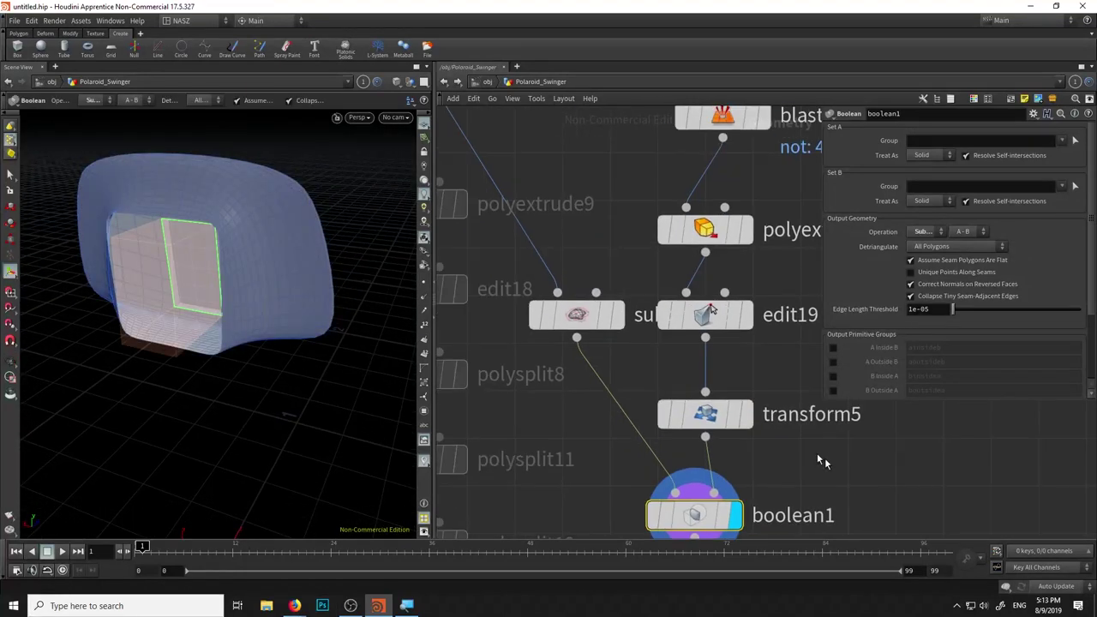
Insert a Reverse node (reverse1) between subdivide5 and boolean1
key(Tab)
text(rever)
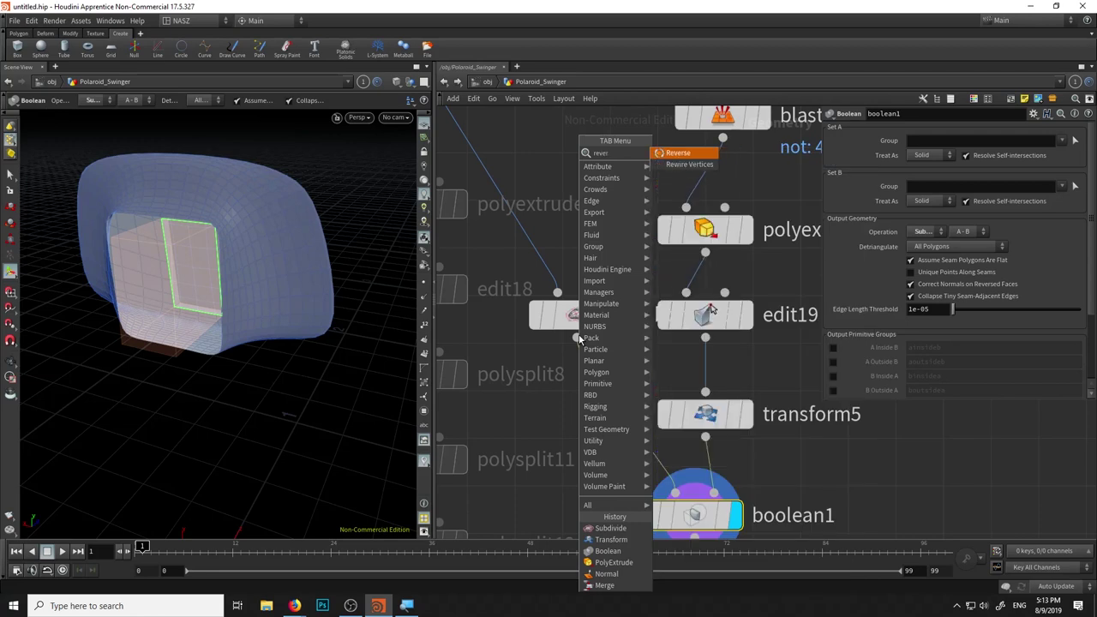
click(688, 157)
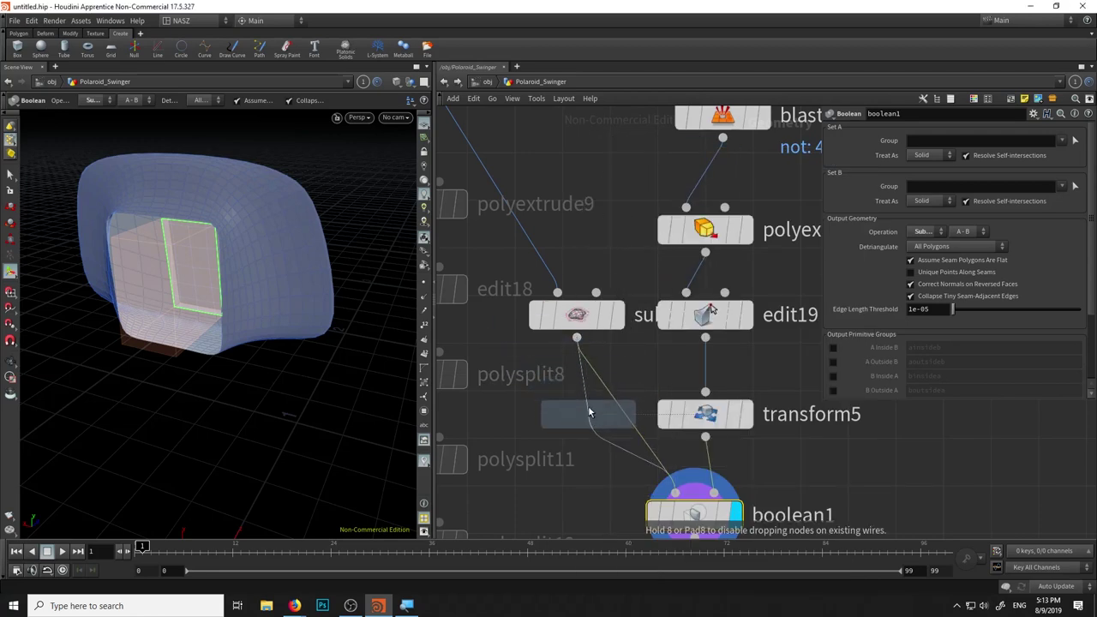
click(624, 416)
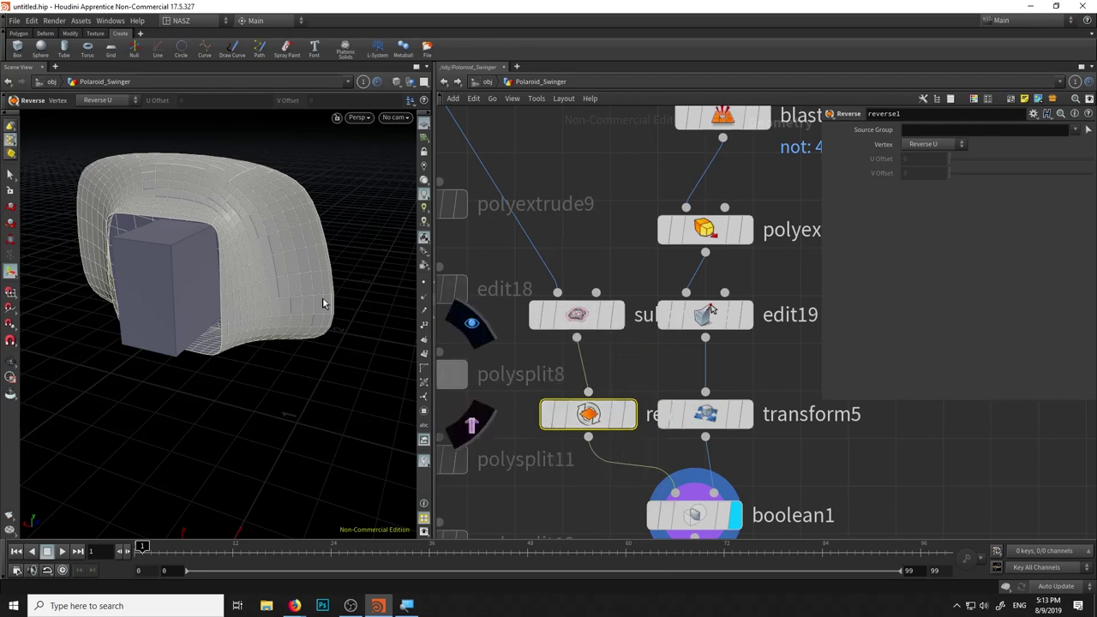
mouse_move(358, 311)
alt+mouse_down()
mouse_move(277, 311)
mouse_move(197, 289)
alt+mouse_up()
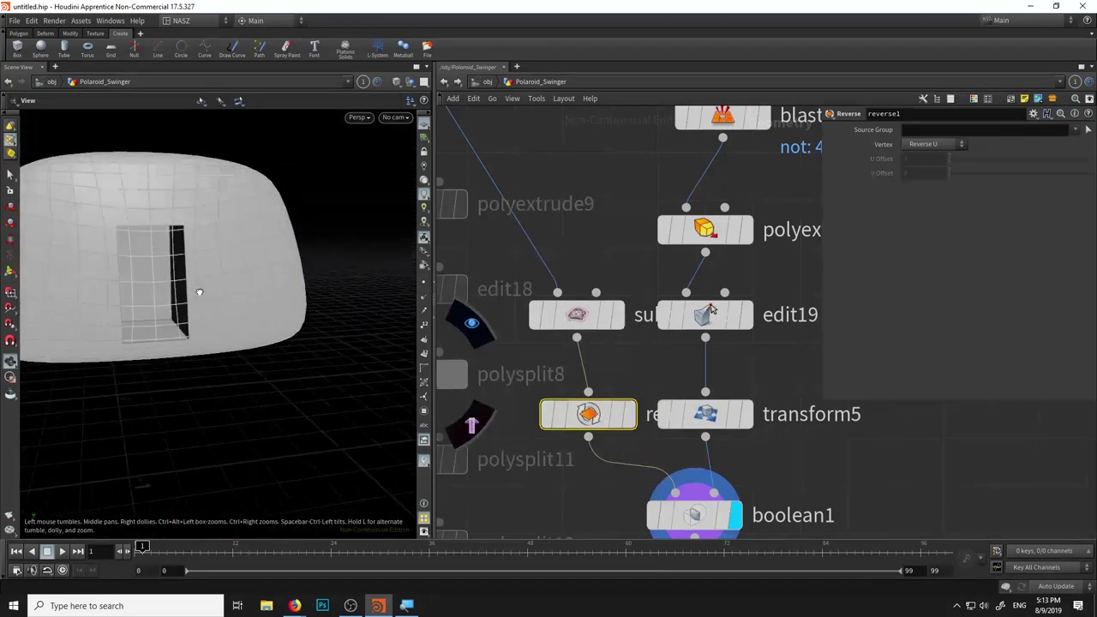
mouse_move(331, 318)
alt+mouse_down()
mouse_move(260, 215)
mouse_move(329, 283)
mouse_move(279, 283)
mouse_move(234, 301)
mouse_move(274, 300)
alt+mouse_up()
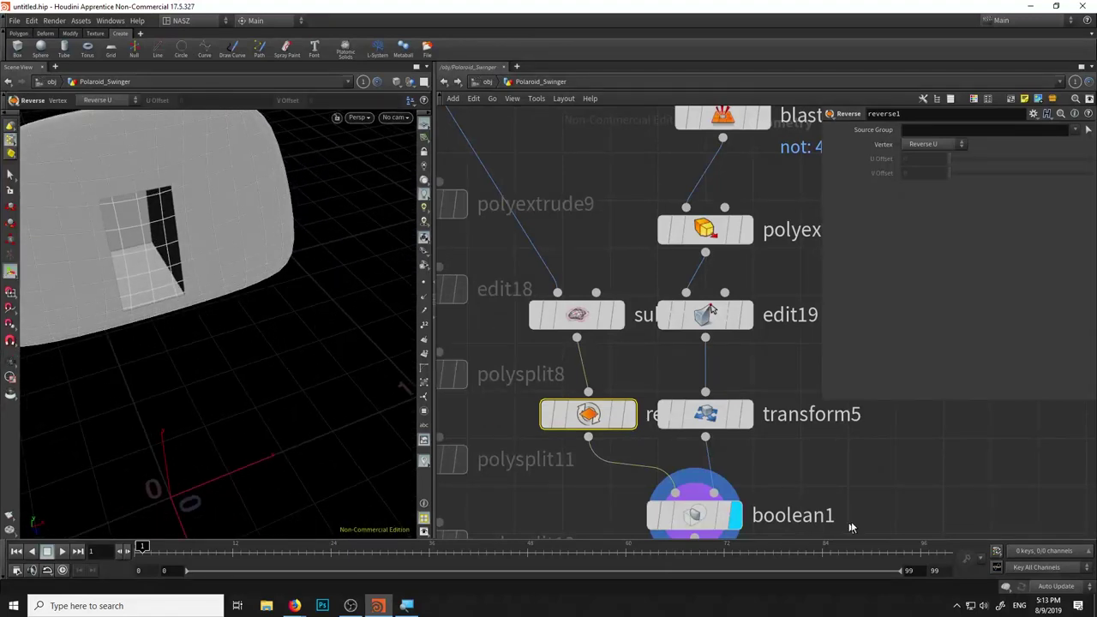
Display boolean1 and inspect the rectangular recess in the smoothed hood
middle_drag(851, 528, 838, 364)
click(682, 355)
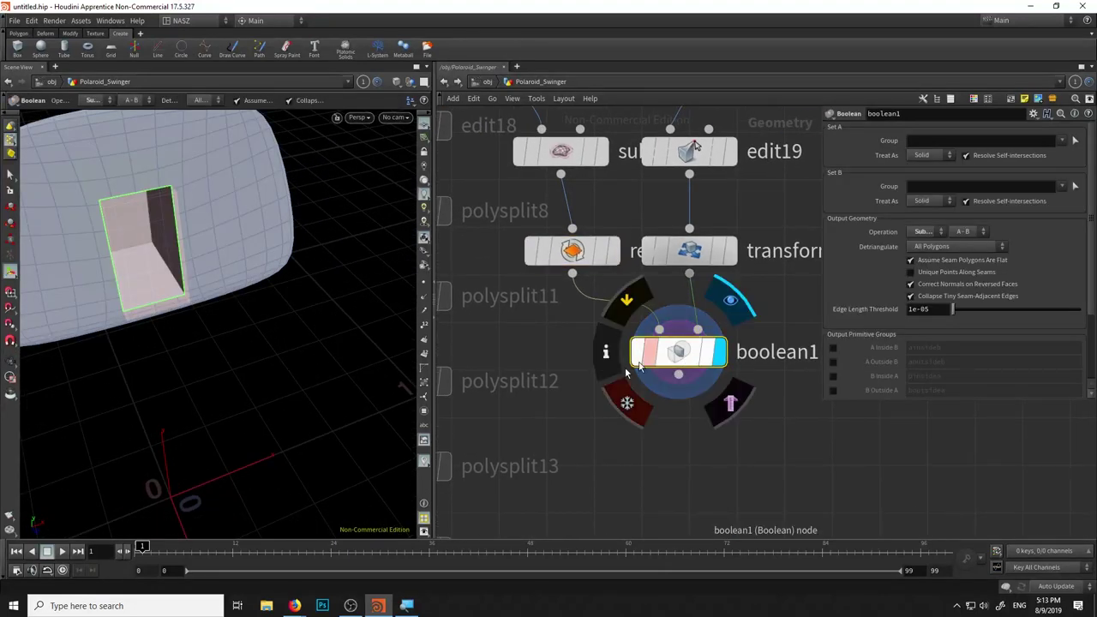
mouse_move(288, 283)
alt+mouse_down()
mouse_move(263, 318)
mouse_move(289, 314)
mouse_move(137, 263)
alt+mouse_up()
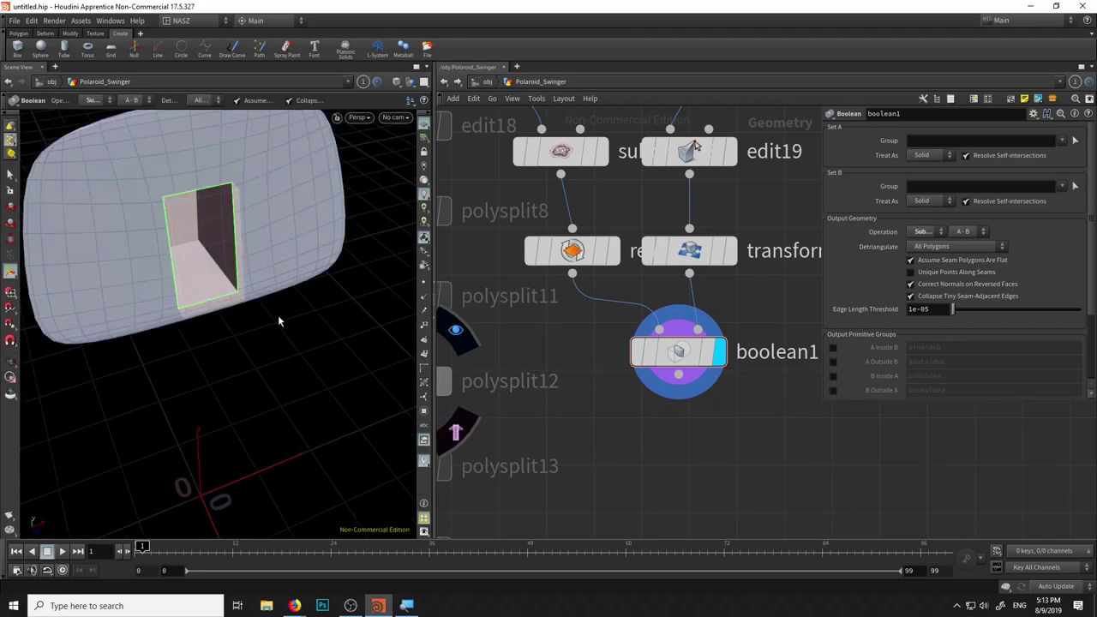
key(Escape)
mouse_move(287, 357)
mouse_down()
mouse_move(326, 301)
mouse_move(413, 364)
mouse_up()
mouse_move(208, 221)
mouse_down()
mouse_move(296, 238)
mouse_move(244, 250)
mouse_move(269, 273)
mouse_move(250, 232)
mouse_move(178, 234)
mouse_up()
scroll(245, 250, down, 5)
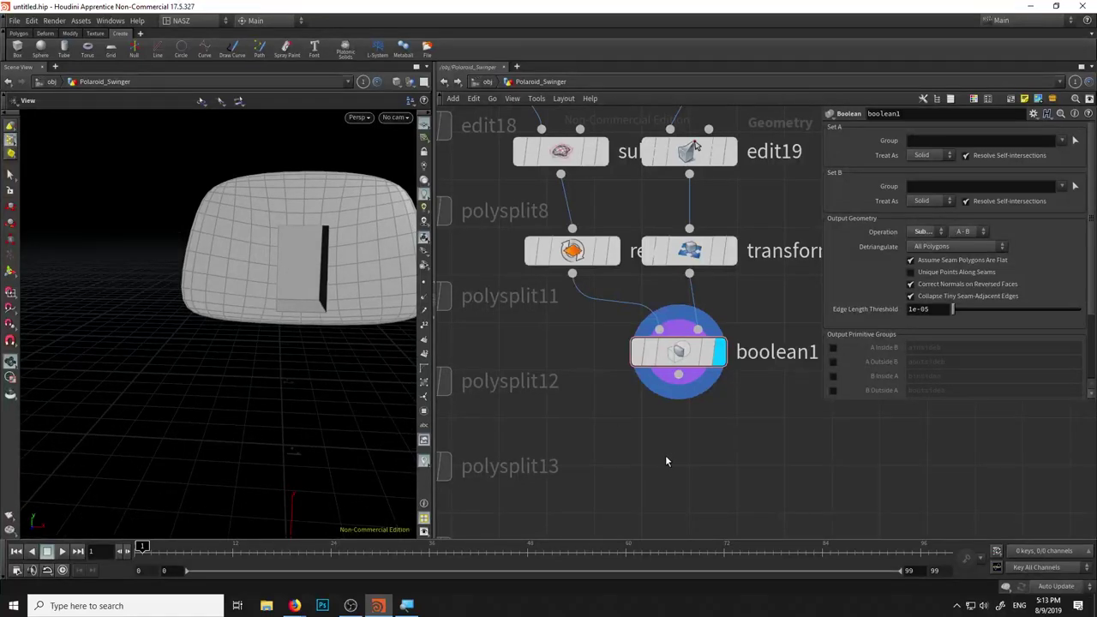
scroll(667, 452, down, 5)
middle_drag(667, 453, 606, 283)
scroll(607, 283, up, 3)
scroll(606, 283, down, 4)
scroll(647, 248, up, 2)
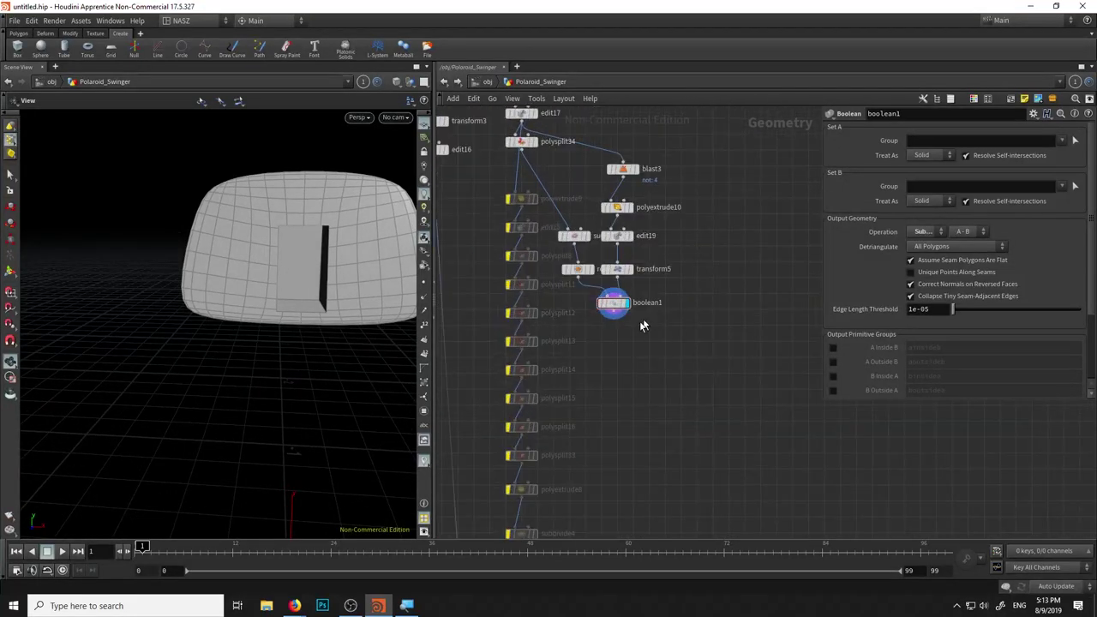
Delete the unused polysplit nodes plus the leftover wire and box node
drag(490, 182, 558, 535)
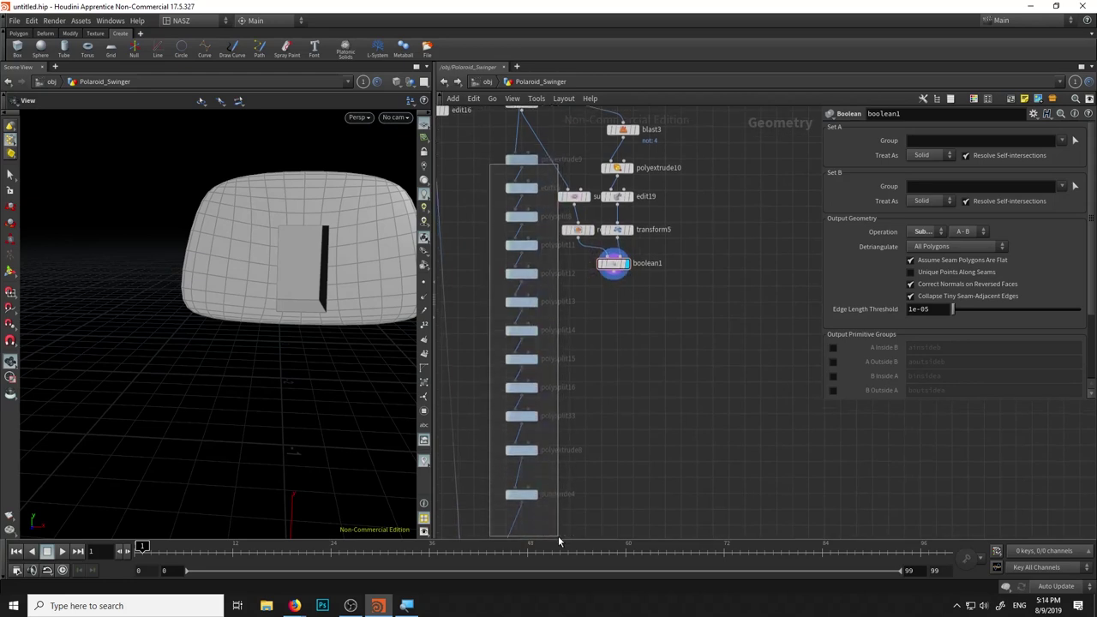
scroll(527, 329, up, 3)
scroll(502, 255, down, 5)
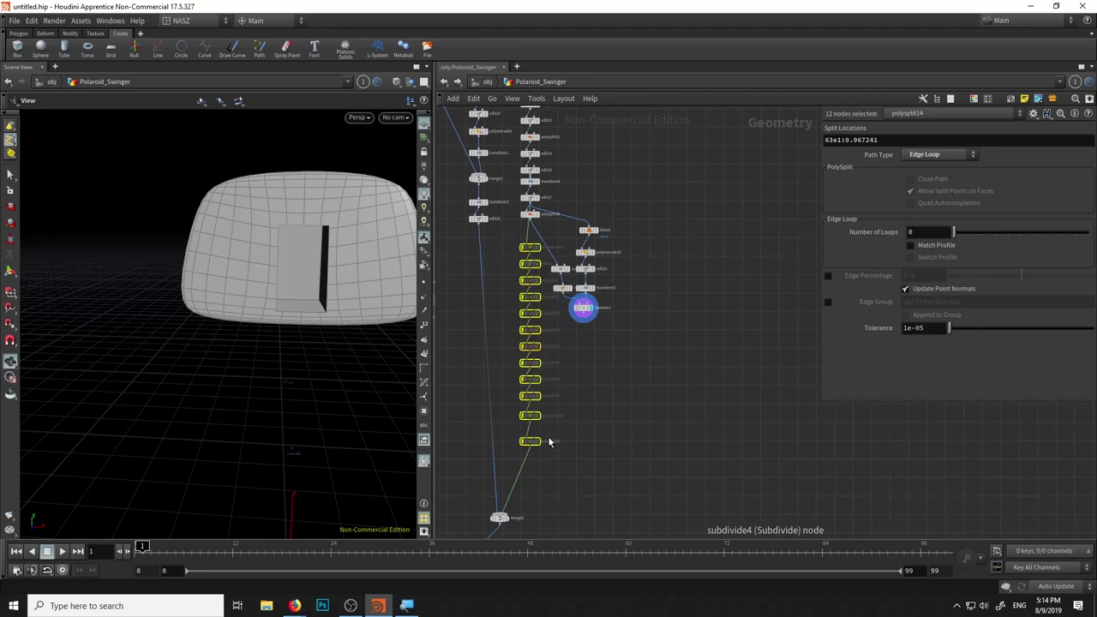
key(Delete)
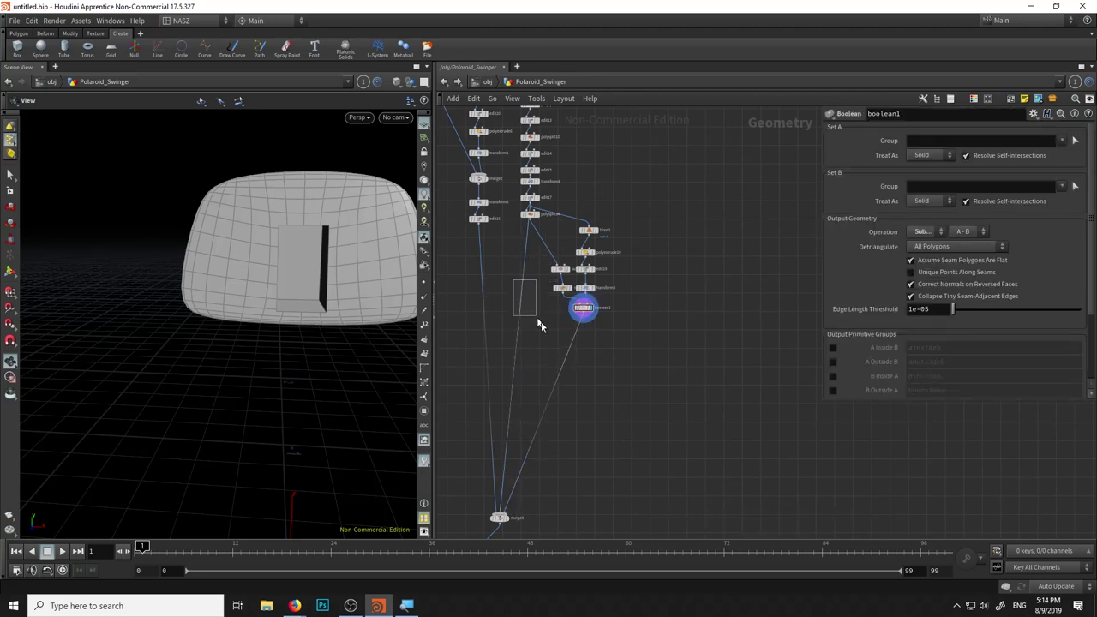
key(Delete)
Bring merge3 and the Viewfinder nodes into view and orbit the model
scroll(543, 347, down, 2)
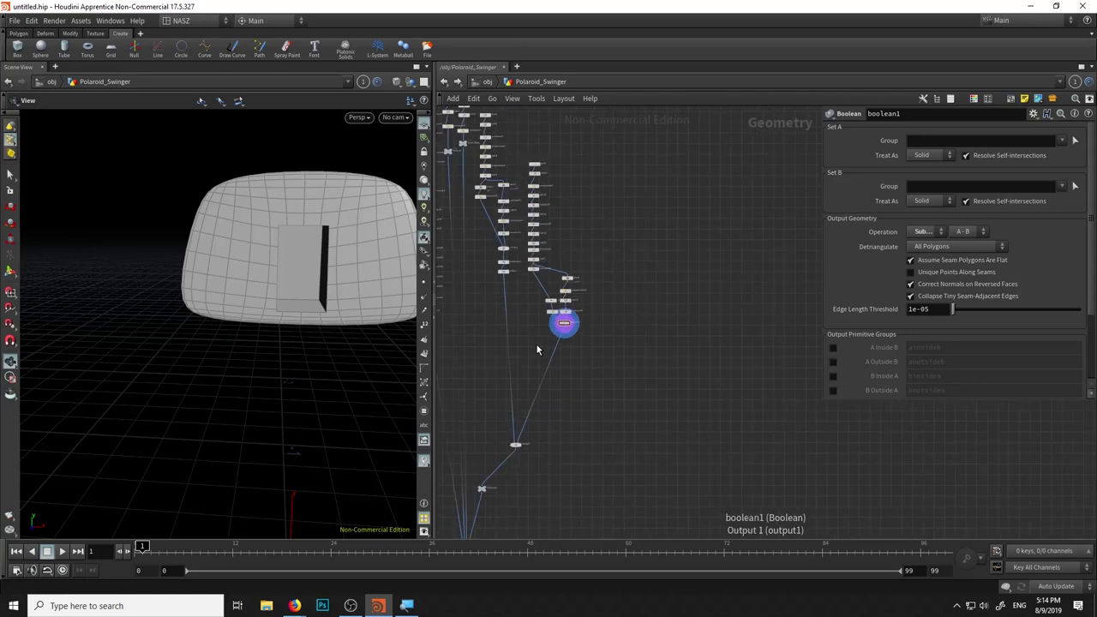
middle_drag(532, 349, 600, 195)
scroll(604, 283, up, 4)
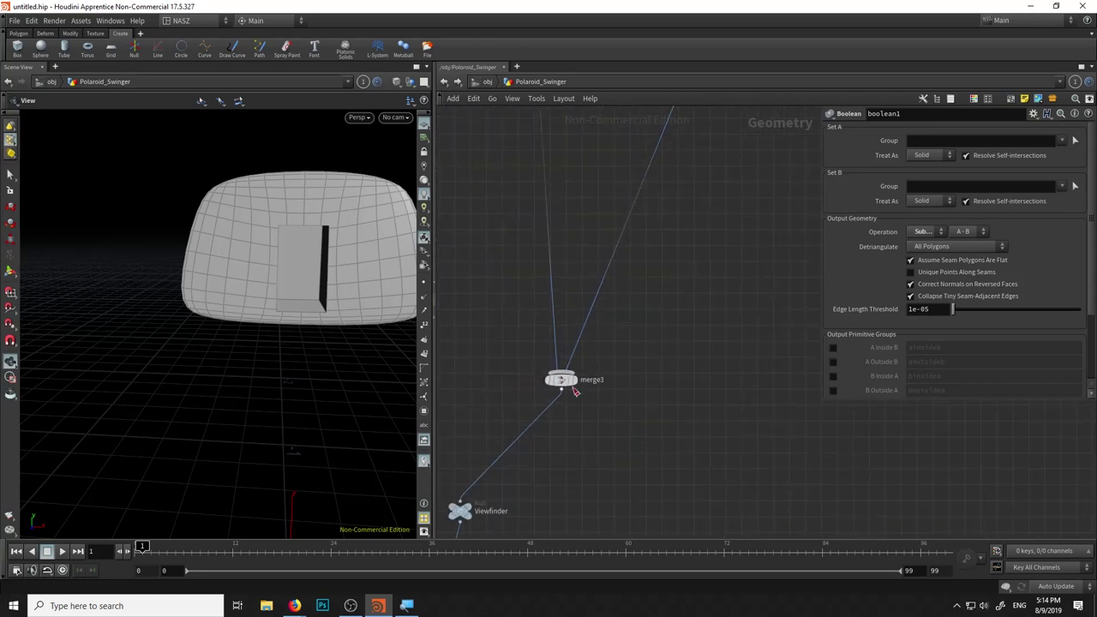
middle_drag(579, 390, 654, 272)
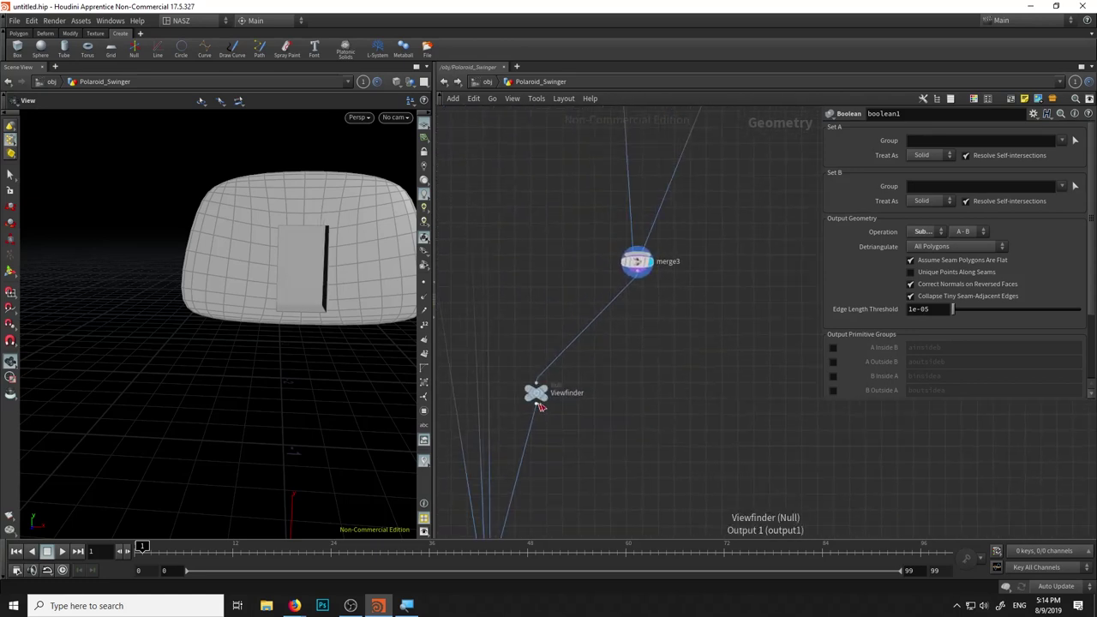
mouse_move(284, 260)
mouse_down()
mouse_move(242, 275)
mouse_move(335, 274)
mouse_move(355, 237)
mouse_move(413, 268)
mouse_move(308, 259)
mouse_move(277, 277)
mouse_move(321, 321)
mouse_move(404, 312)
mouse_move(458, 331)
mouse_move(492, 308)
mouse_move(554, 294)
mouse_move(536, 288)
mouse_move(554, 277)
mouse_up()
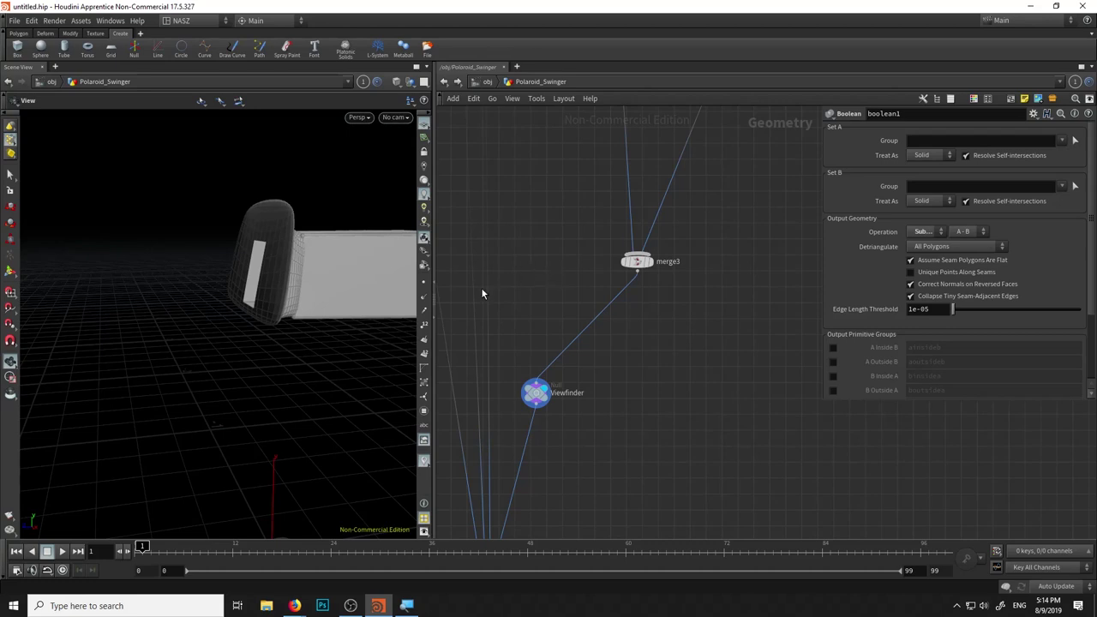
scroll(510, 343, down, 2)
scroll(527, 403, down, 3)
scroll(474, 469, up, 4)
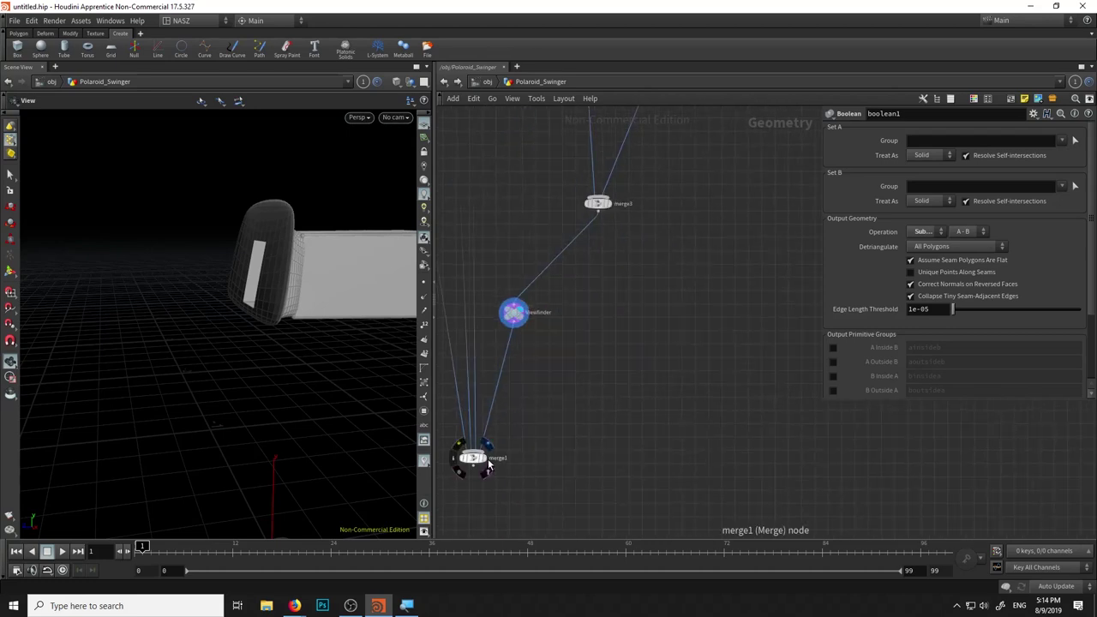
Display merge1's full camera with the viewfinder hood sitting on the body
click(489, 466)
mouse_move(306, 379)
mouse_down()
mouse_move(181, 321)
mouse_move(128, 352)
mouse_move(198, 329)
mouse_move(282, 326)
mouse_move(194, 318)
mouse_move(264, 316)
mouse_up()
mouse_move(81, 330)
mouse_down()
mouse_move(199, 335)
mouse_move(196, 345)
mouse_up()
scroll(196, 346, down, 3)
scroll(191, 281, down, 2)
mouse_move(191, 281)
mouse_down()
mouse_move(137, 269)
mouse_move(223, 284)
mouse_move(385, 273)
mouse_move(403, 326)
mouse_move(423, 254)
mouse_move(355, 252)
mouse_move(370, 273)
mouse_up()
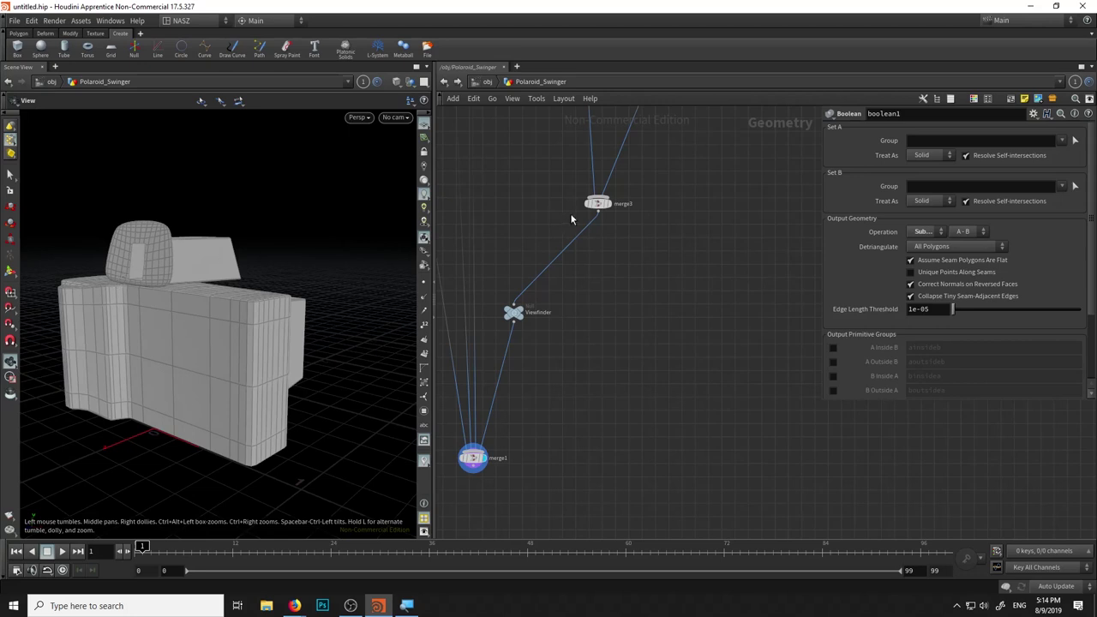
Frame boolean1 and its inputs, moving boolean1 lower to make room above
key(f)
scroll(577, 280, up, 5)
scroll(577, 281, down, 2)
drag(514, 375, 485, 459)
key(Tab)
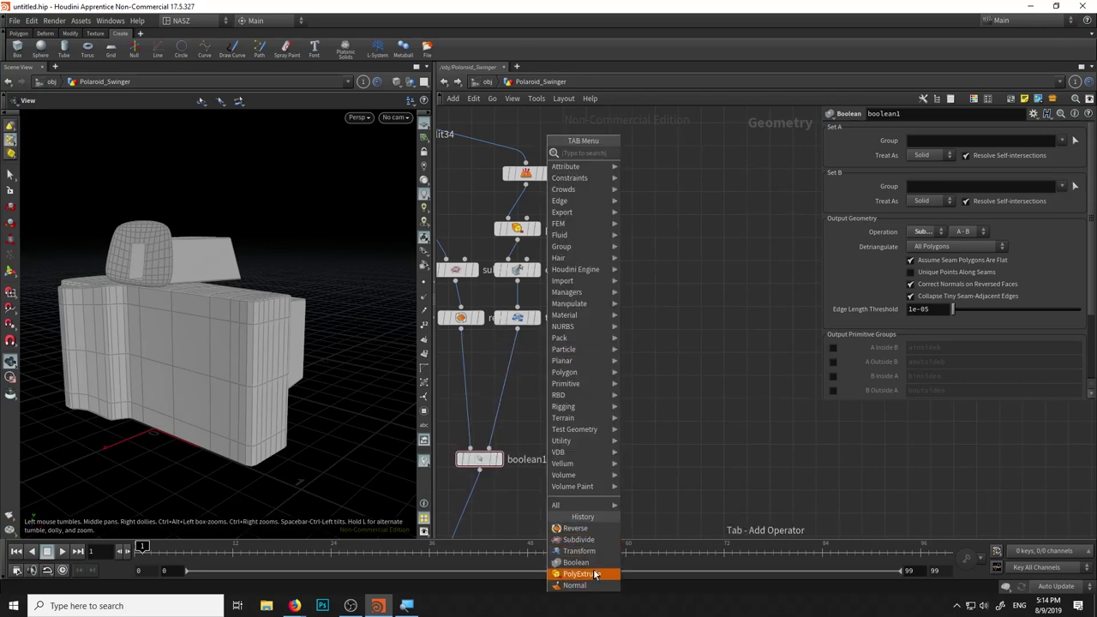
Insert a PolyBevel node (polybevel7) between transform5 and boolean1
click(590, 540)
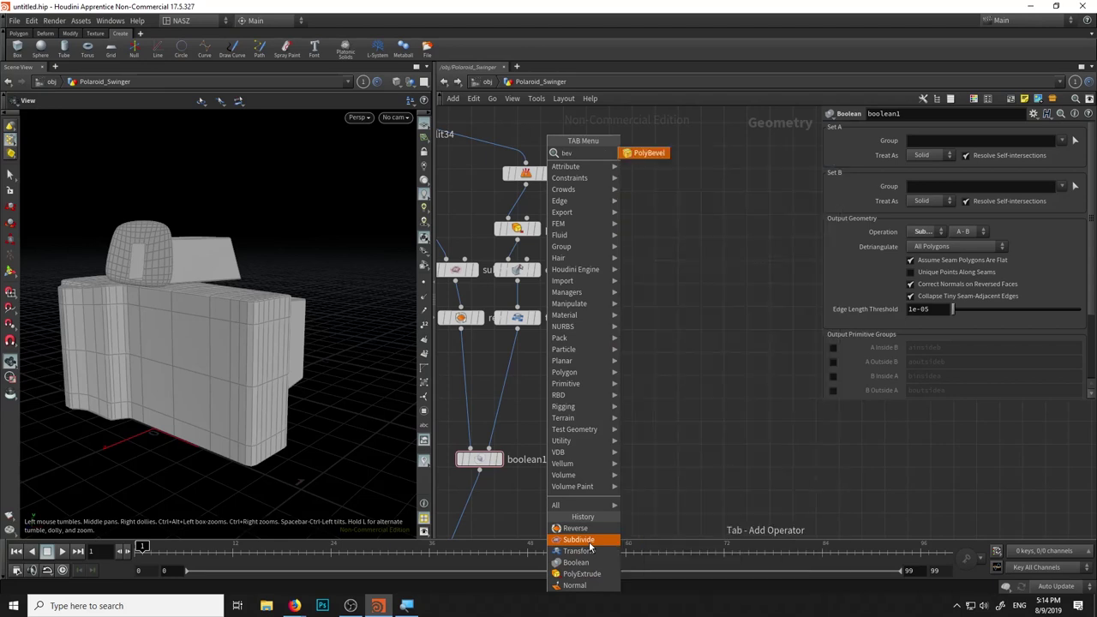
click(517, 371)
scroll(108, 269, up, 5)
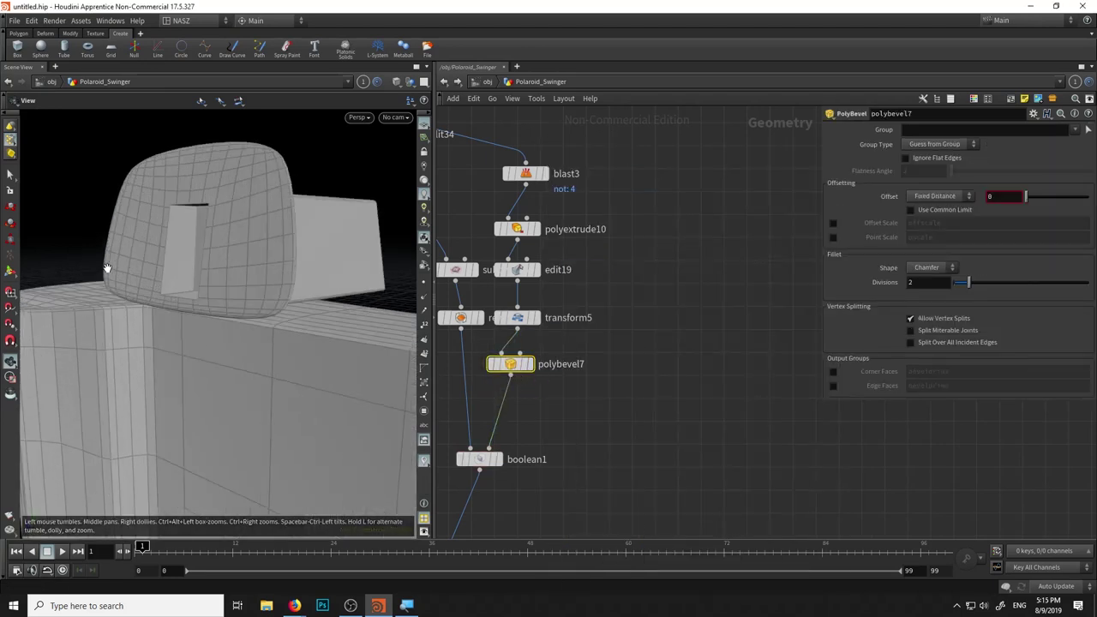
scroll(139, 260, up, 4)
scroll(195, 286, up, 3)
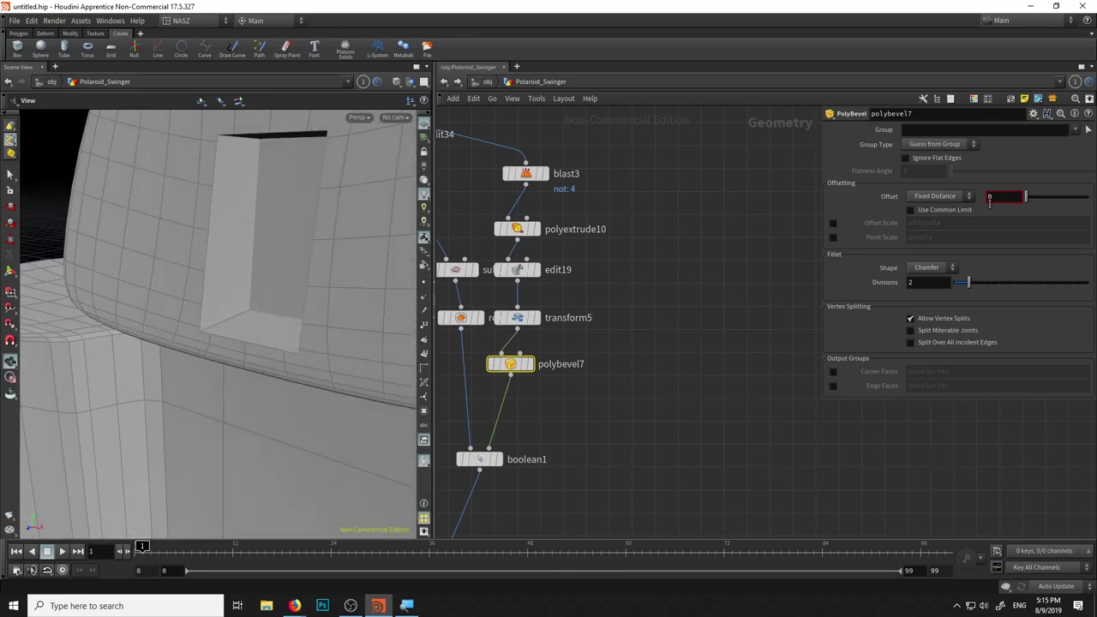
Set the bevel to Offset 0.006, Round fillet shape and 3 divisions
middle_drag(988, 209, 1022, 247)
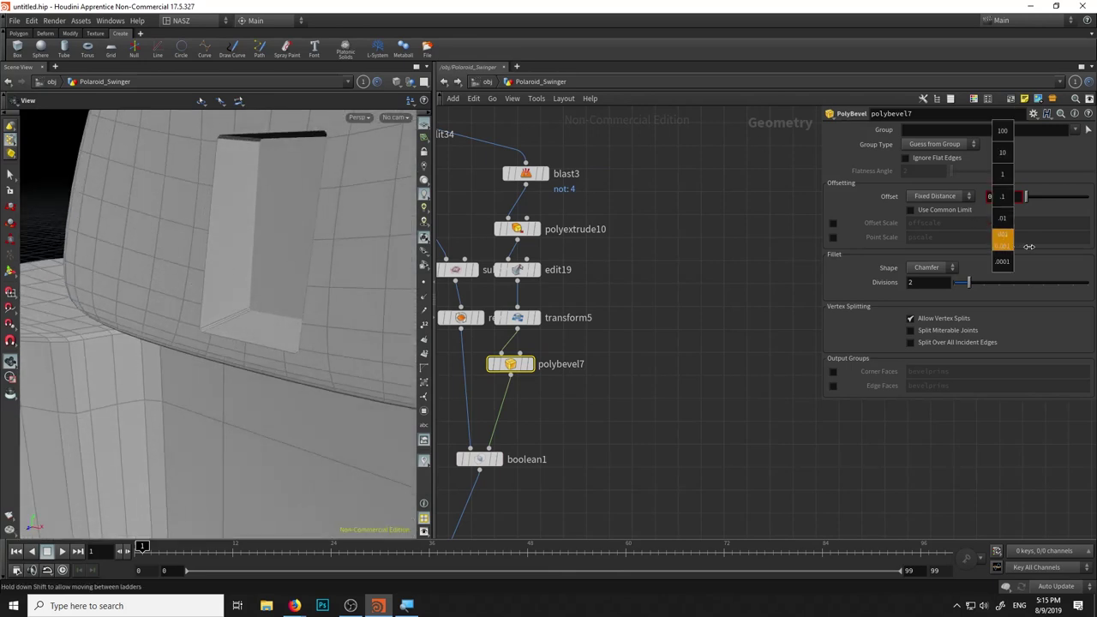
middle_drag(1041, 244, 1041, 243)
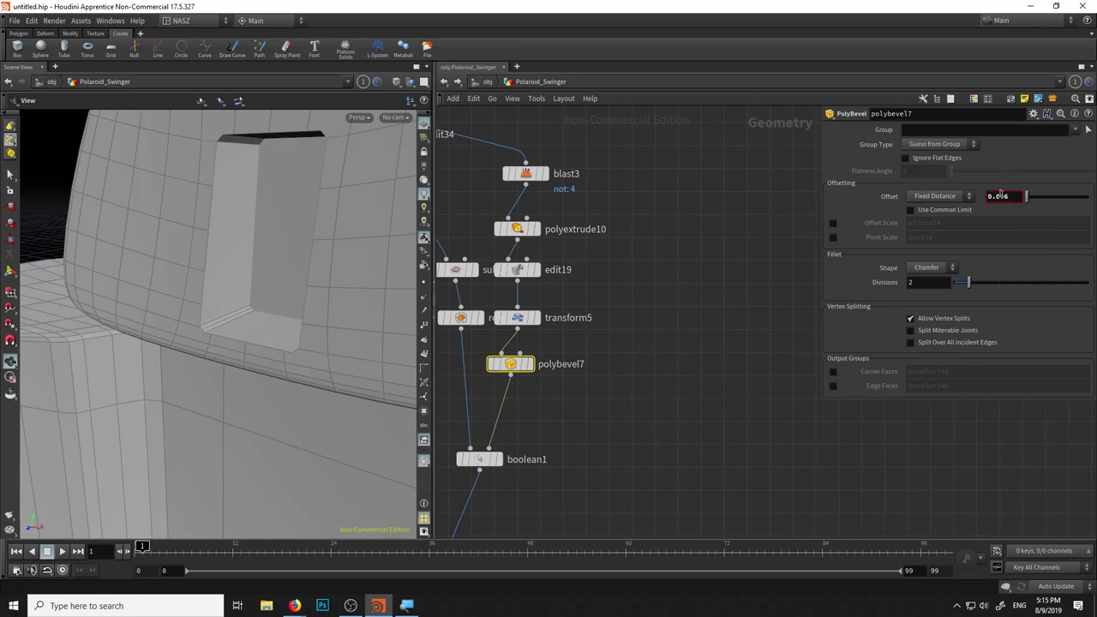
click(930, 267)
click(933, 326)
drag(984, 288, 984, 288)
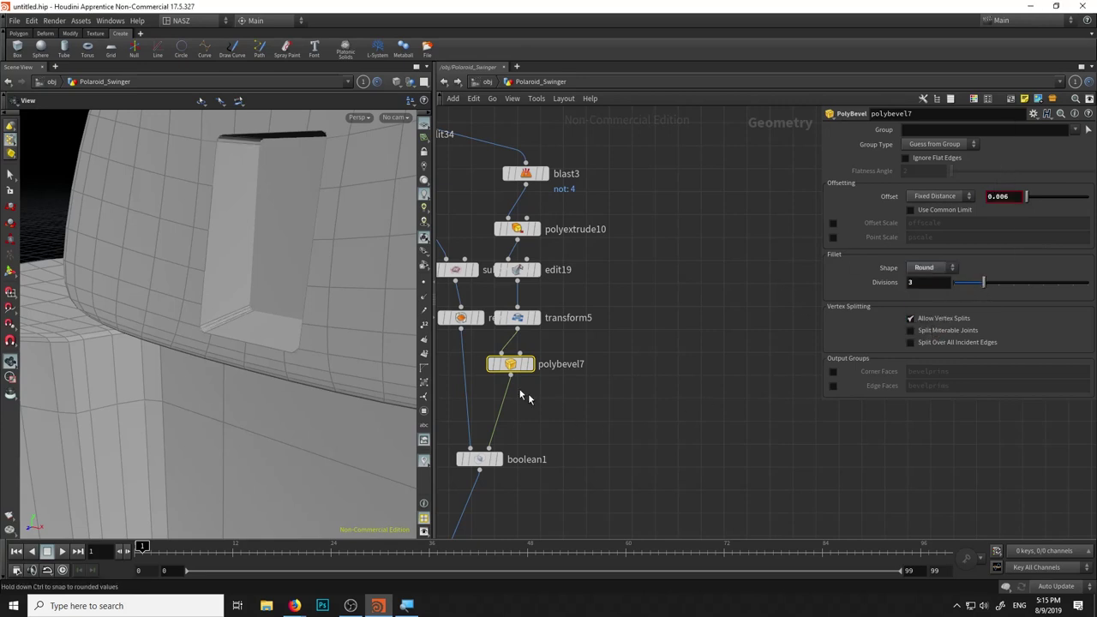
mouse_move(301, 262)
mouse_down()
mouse_move(274, 252)
mouse_move(335, 201)
mouse_move(255, 226)
mouse_move(387, 322)
mouse_up()
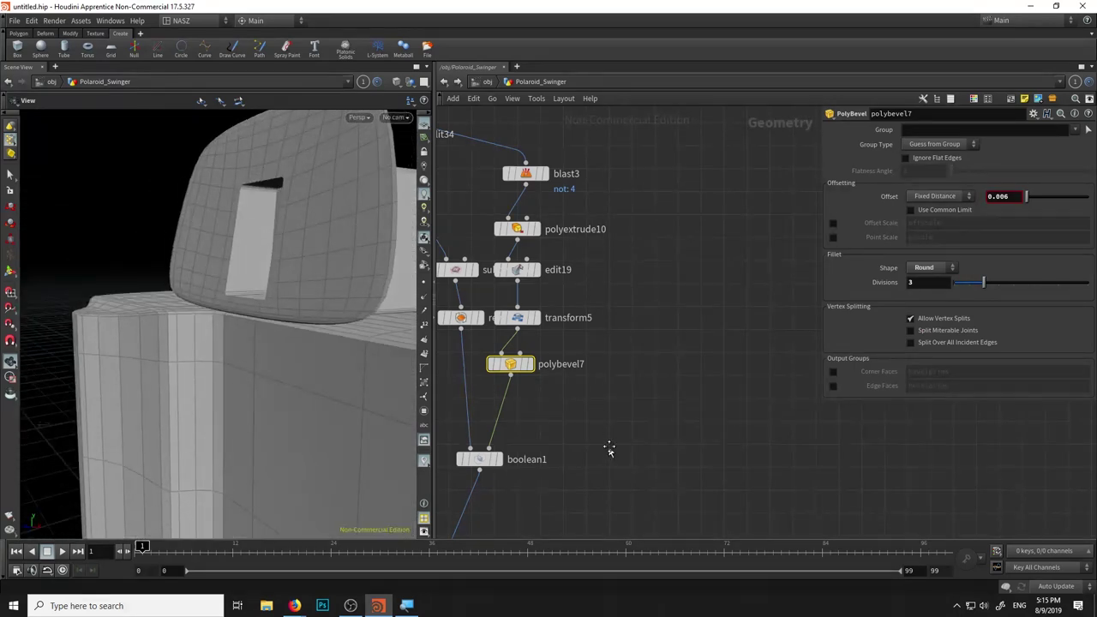
scroll(607, 455, down, 5)
scroll(686, 375, down, 3)
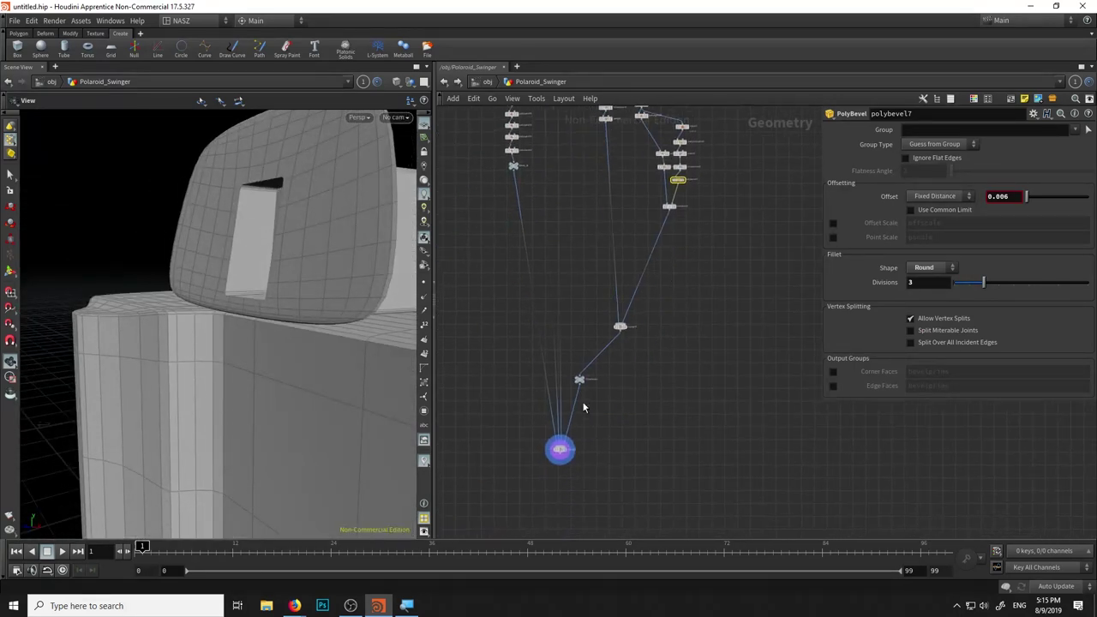
Check merge1's Body_A, Body_B, Front_Body and Viewfinder inputs, then auto-layout the network with L
scroll(576, 469, up, 5)
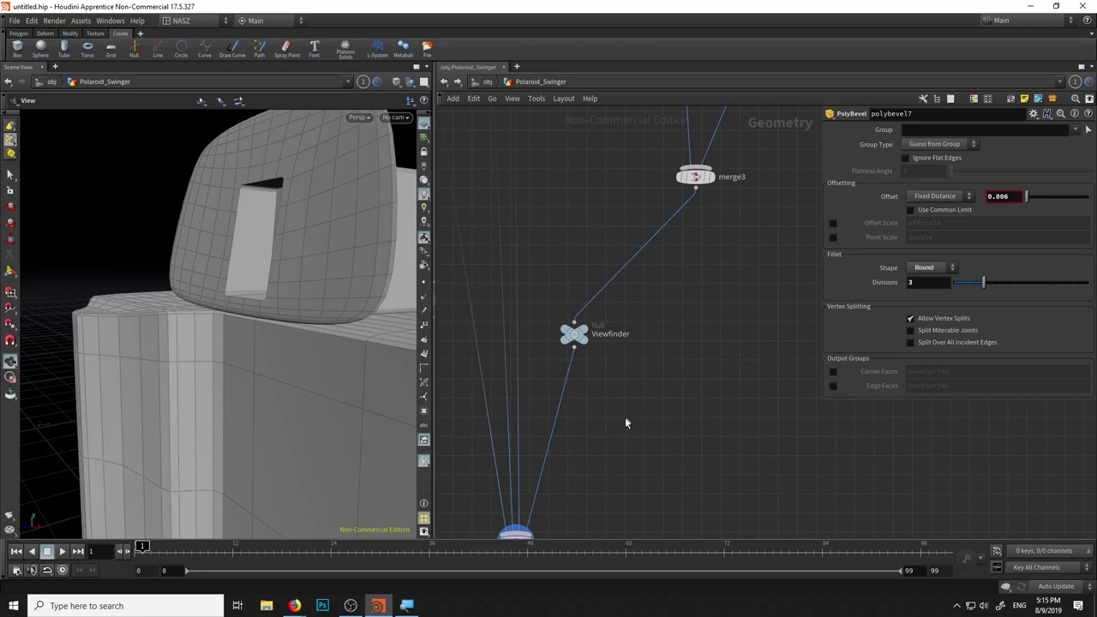
middle_drag(626, 422, 619, 311)
click(549, 309)
click(667, 242)
middle_drag(673, 231, 633, 412)
scroll(678, 357, down, 5)
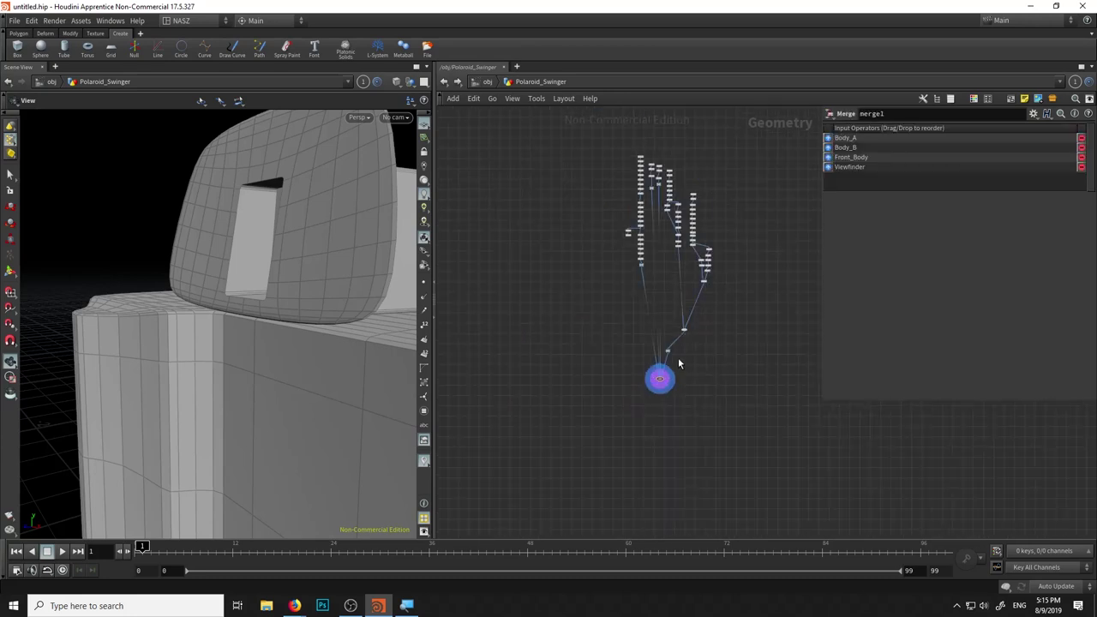
middle_drag(700, 333, 646, 371)
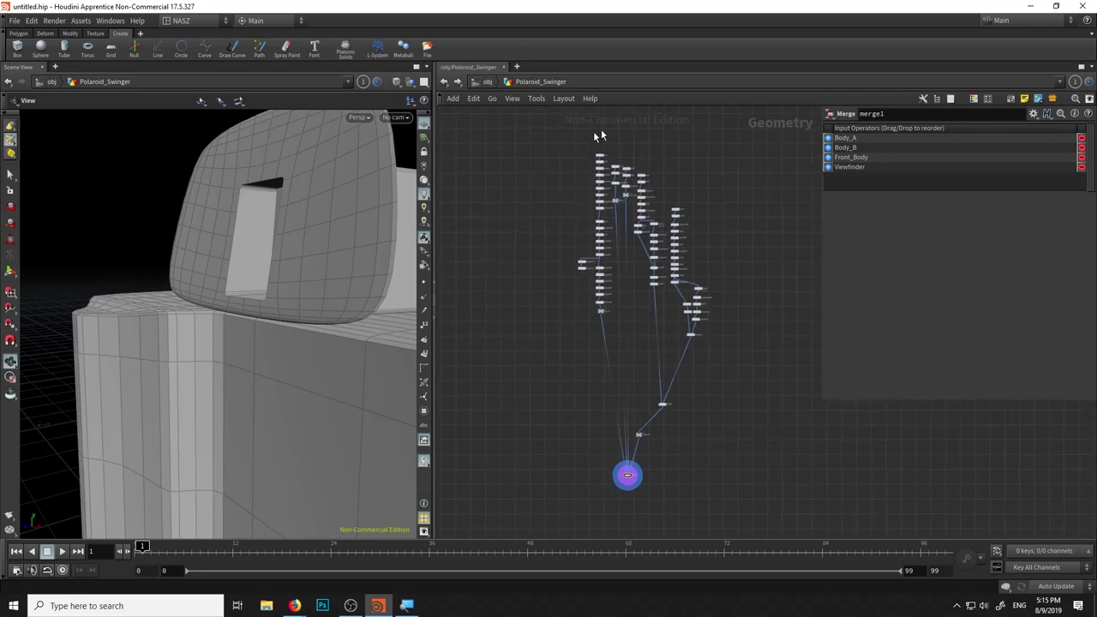
key(l)
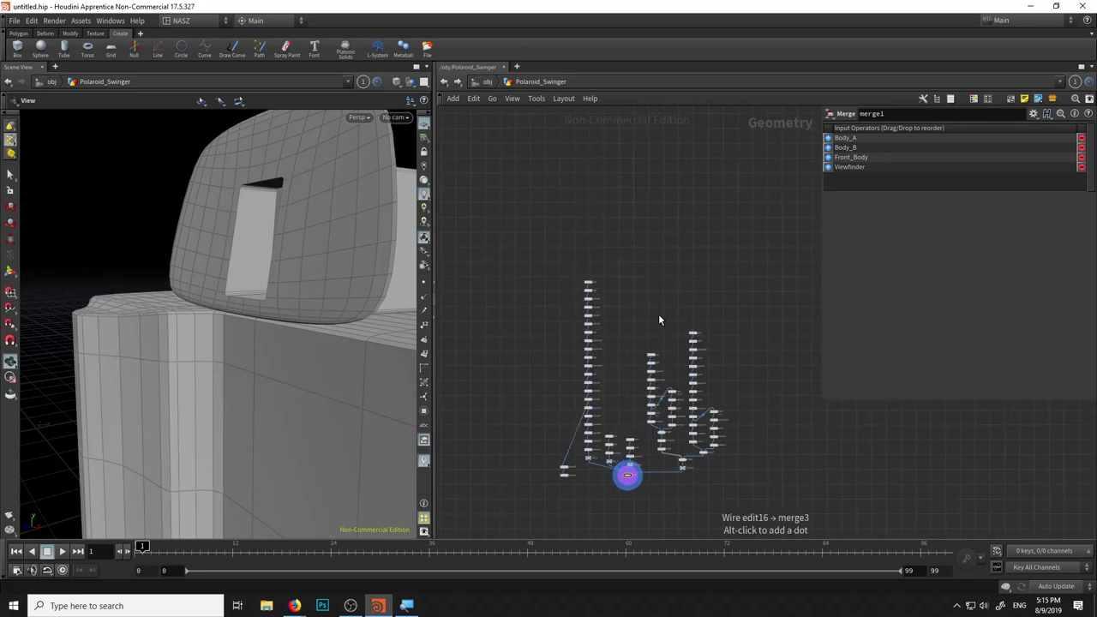
scroll(660, 496, up, 5)
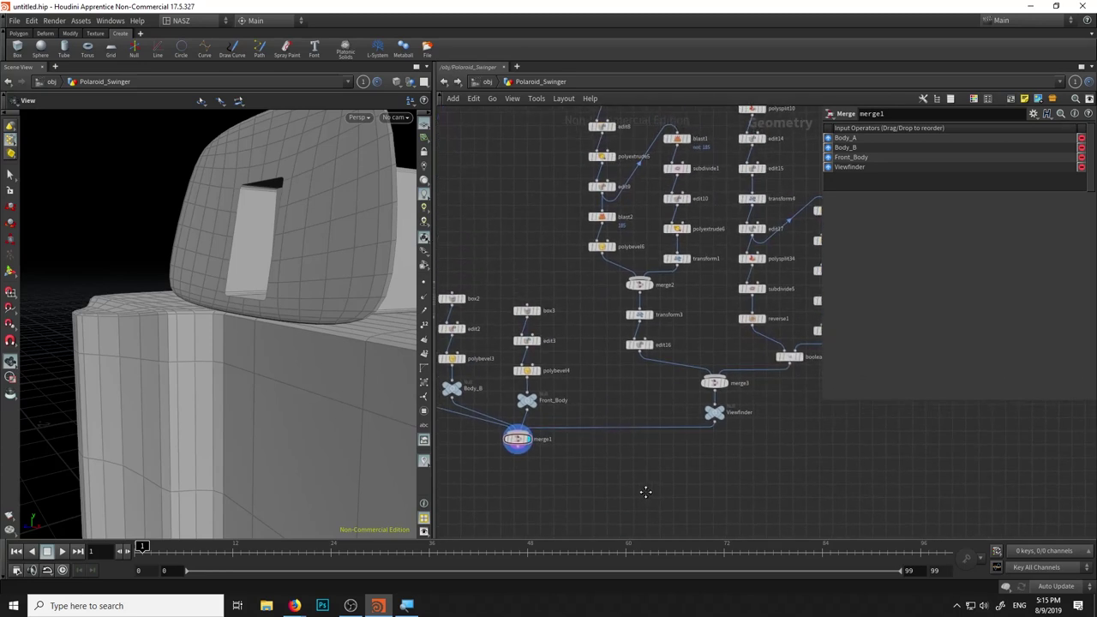
mouse_move(385, 351)
mouse_down()
mouse_move(187, 264)
mouse_move(301, 421)
mouse_move(304, 374)
mouse_move(219, 422)
mouse_move(269, 345)
mouse_move(306, 351)
mouse_move(385, 317)
mouse_move(379, 381)
mouse_move(305, 224)
mouse_move(264, 332)
mouse_move(285, 236)
mouse_move(262, 220)
mouse_move(255, 228)
mouse_move(277, 252)
mouse_up()
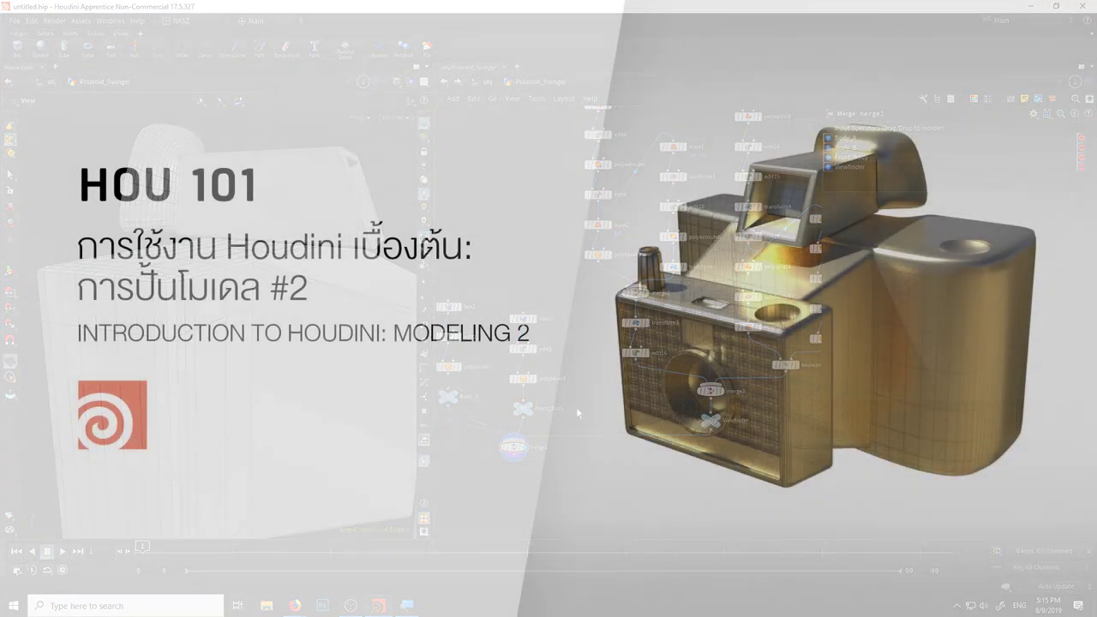